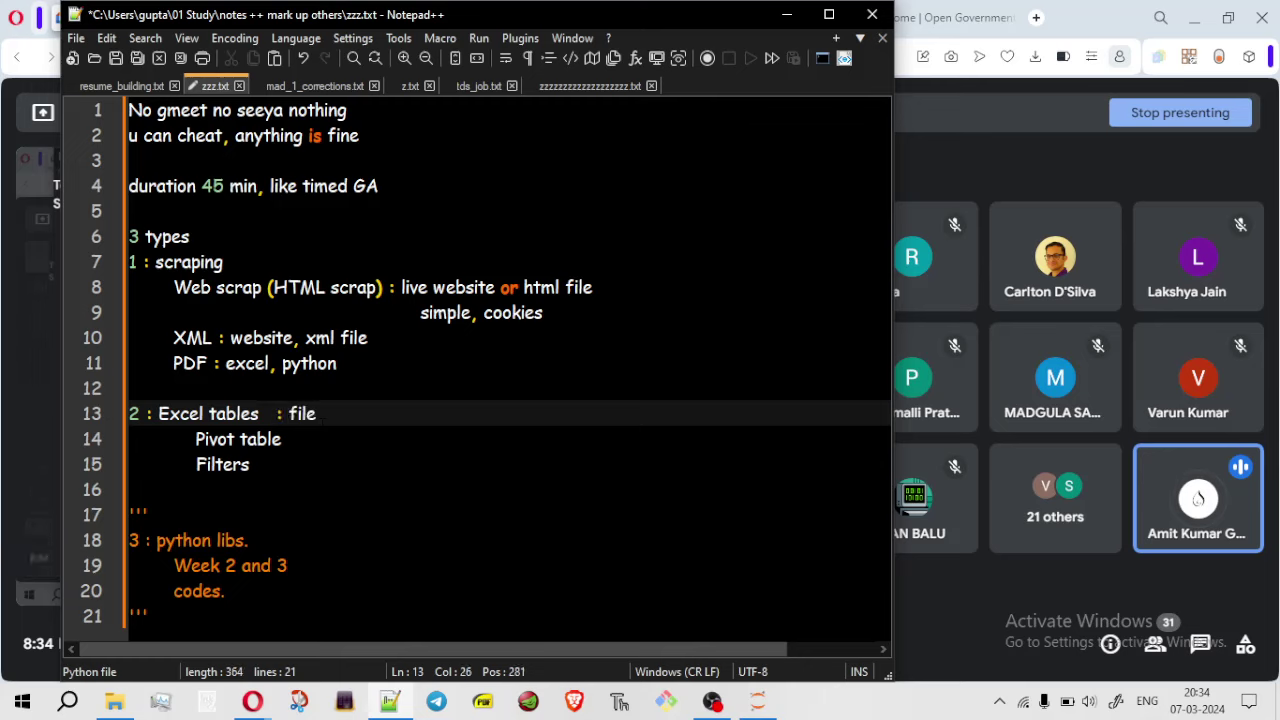
Append ': file, link' after 'Excel tables' on line 13 of zzz.txt
{"action": "type", "text": ", link"}
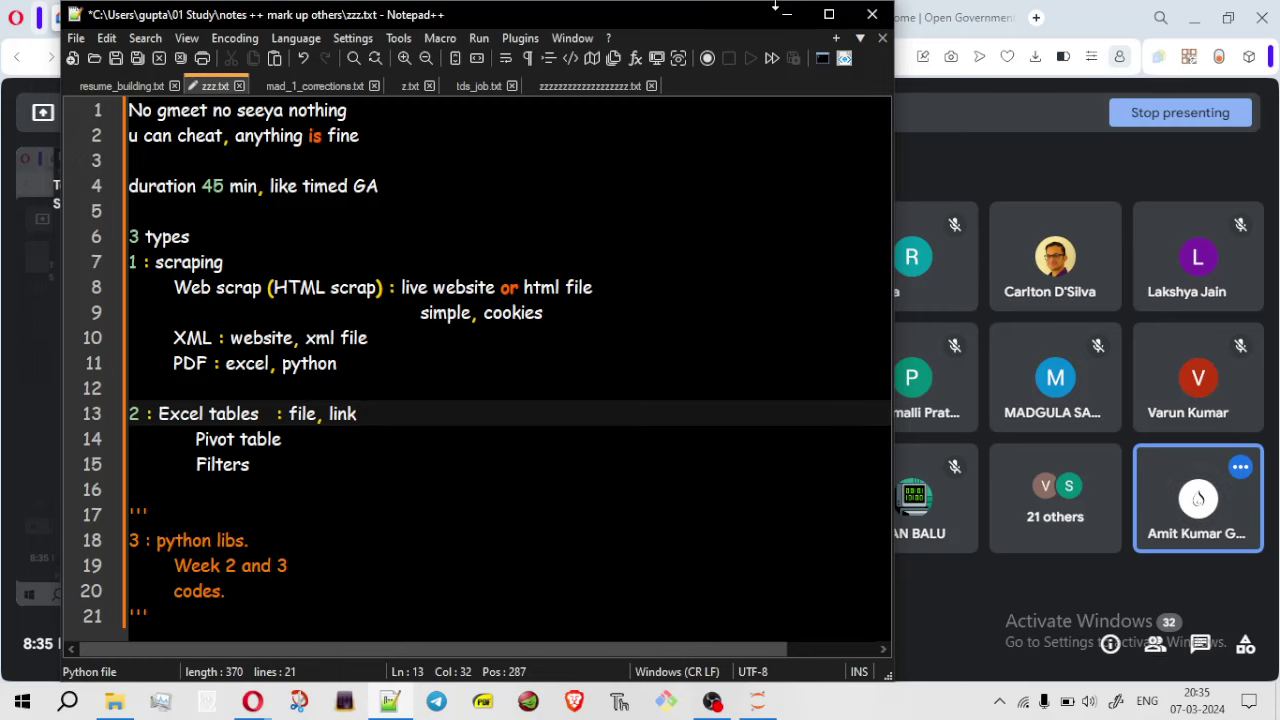
Minimize Notepad++ and search the data.gov.in catalog for 'school'
{"action": "left_click", "coordinate": [787, 15]}
{"action": "left_click", "coordinate": [785, 18]}
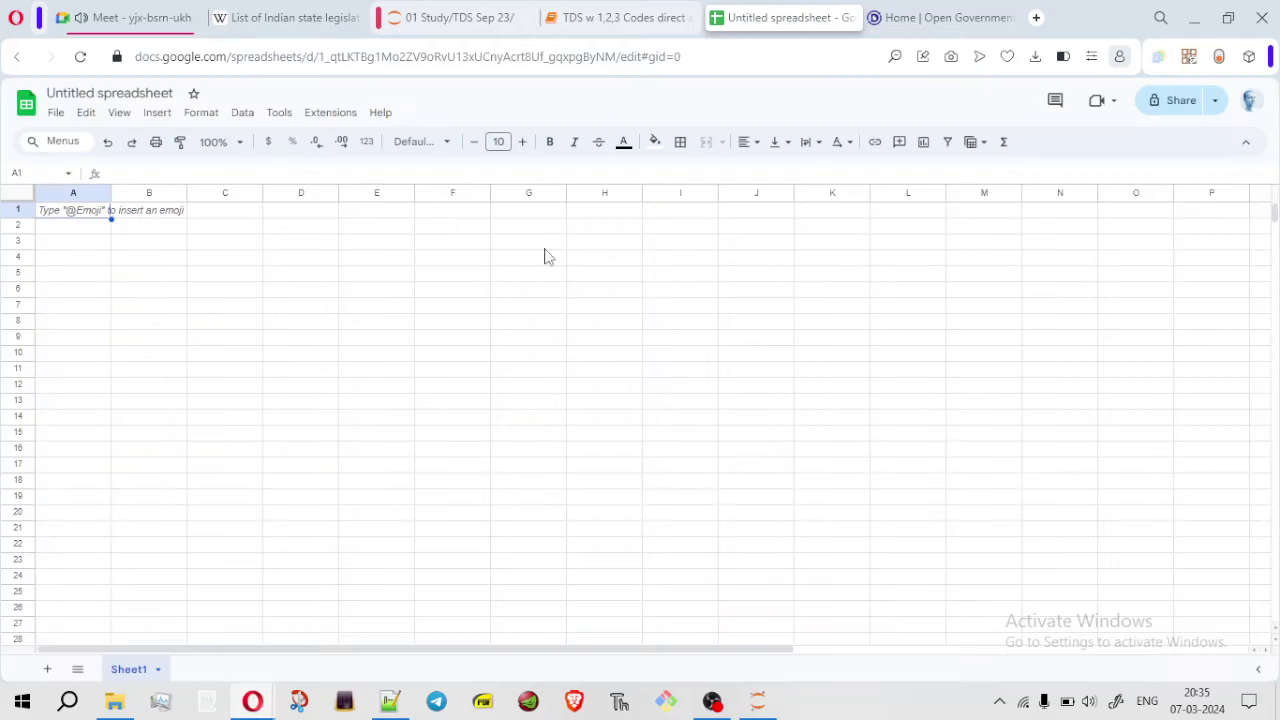
{"action": "left_click", "coordinate": [940, 18]}
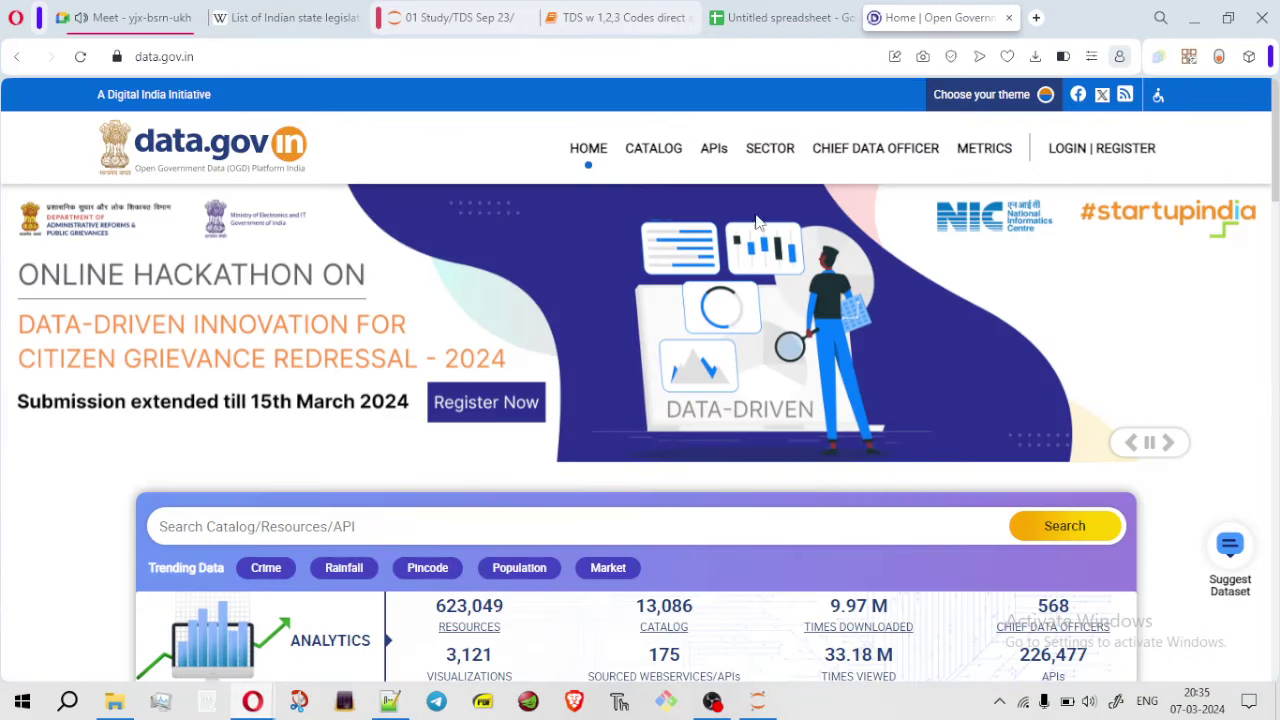
{"action": "left_click", "coordinate": [699, 536]}
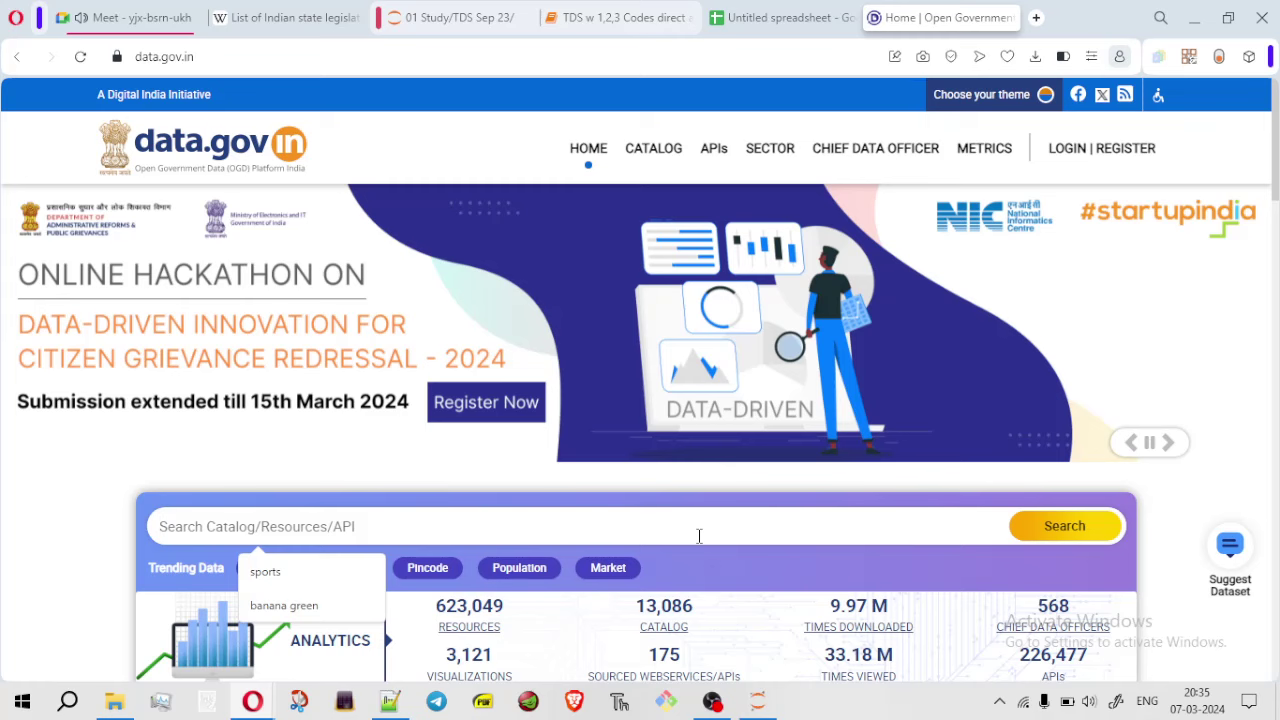
{"action": "type", "text": "school"}
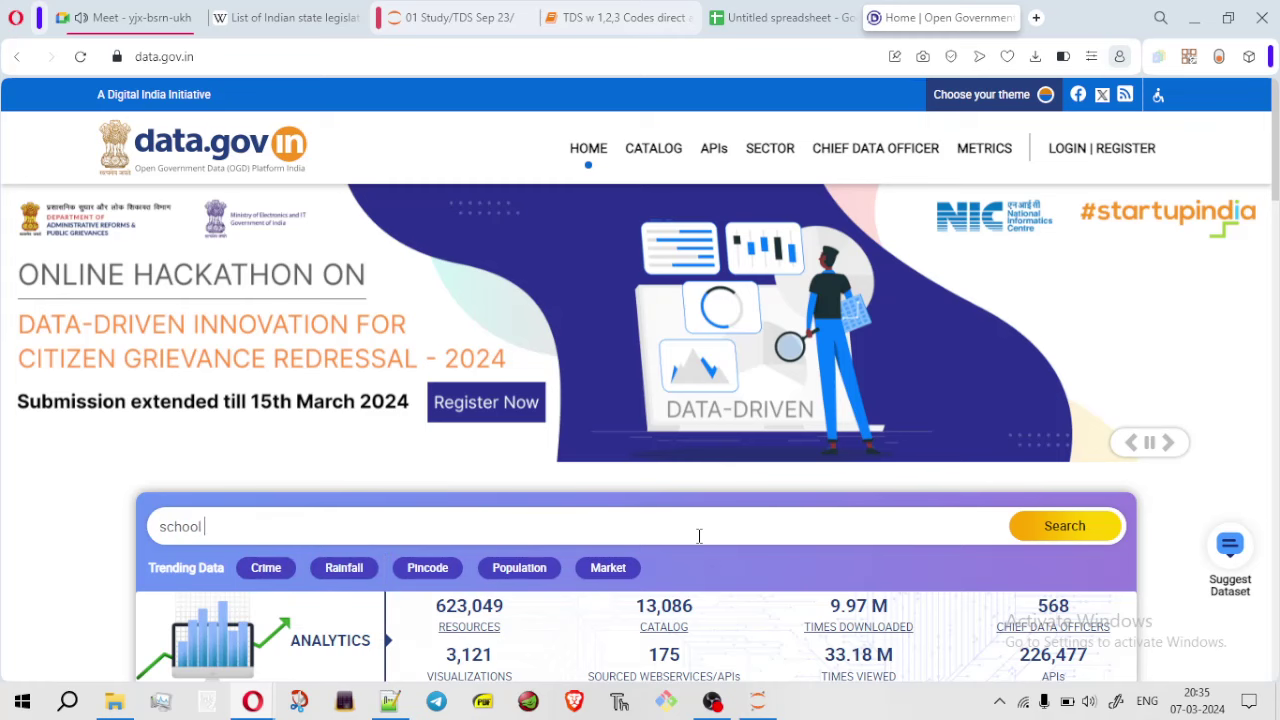
{"action": "key", "text": "Return"}
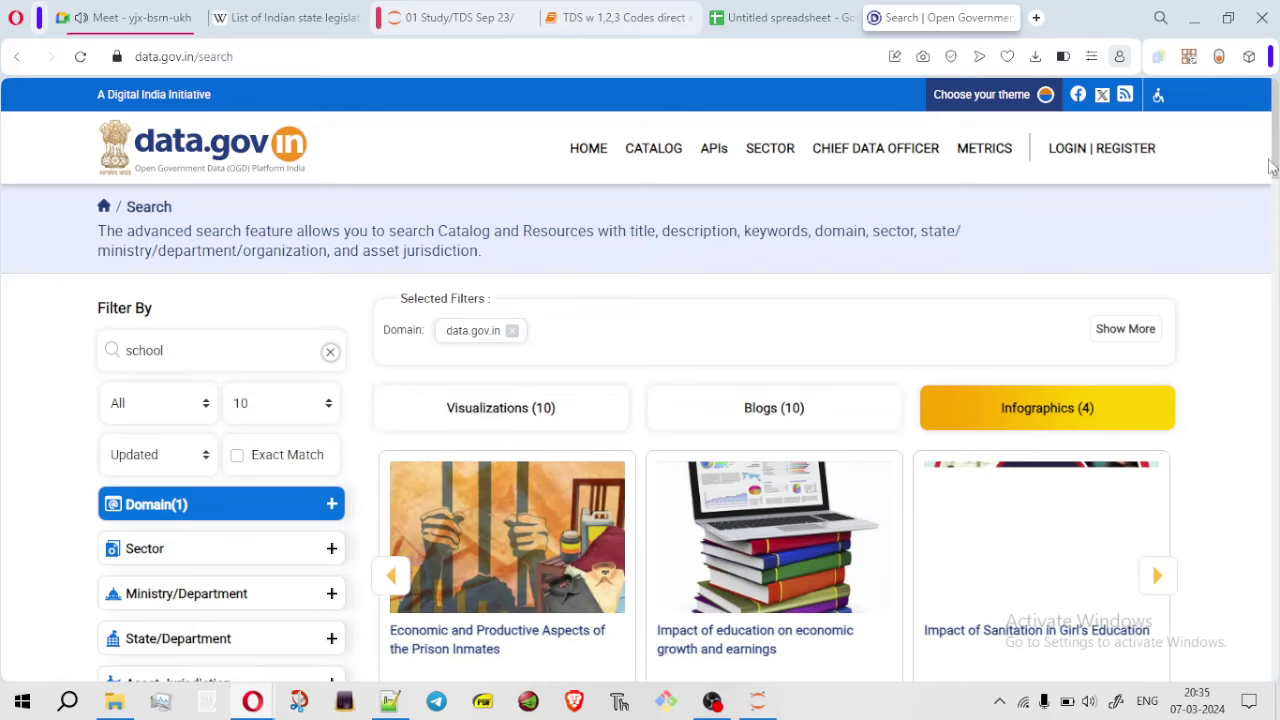
{"action": "scroll", "coordinate": [1277, 218], "scroll_direction": "down", "scroll_amount": 4}
{"action": "scroll", "coordinate": [912, 282], "scroll_direction": "up", "scroll_amount": 1}
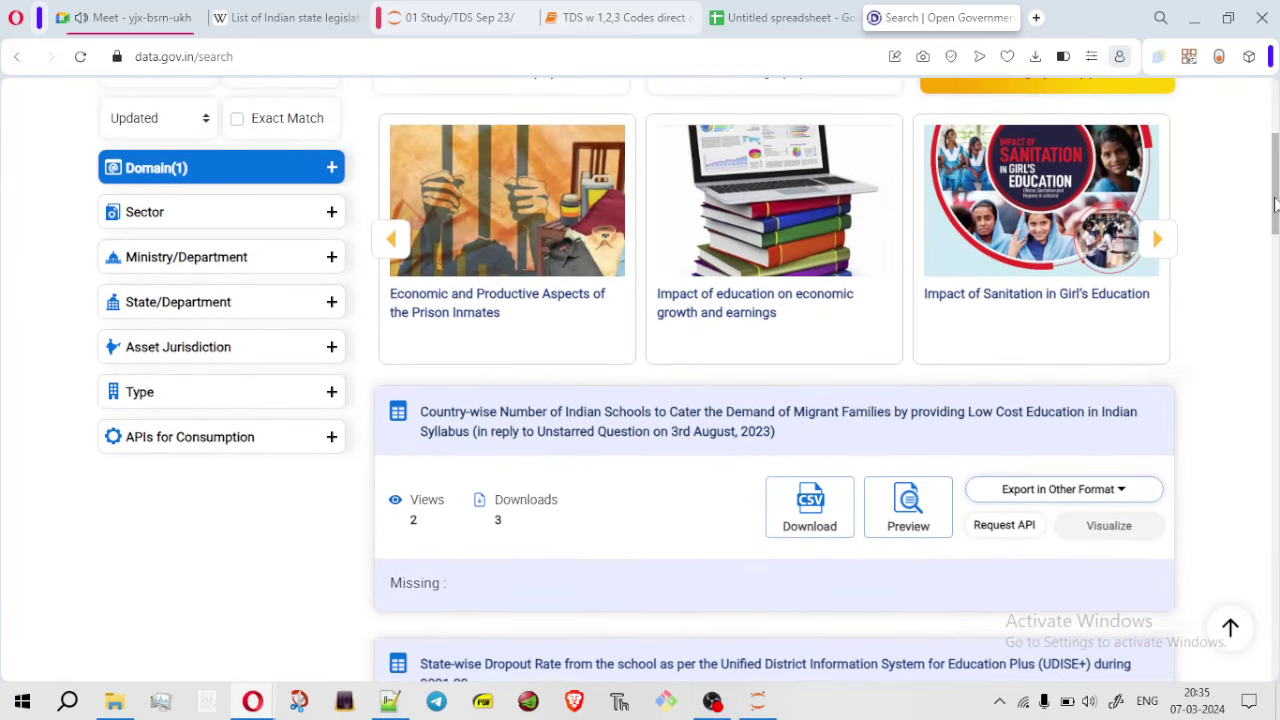
View the 'Impact of education on economic growth and earnings' article, then return to the school results
{"action": "left_click", "coordinate": [770, 313]}
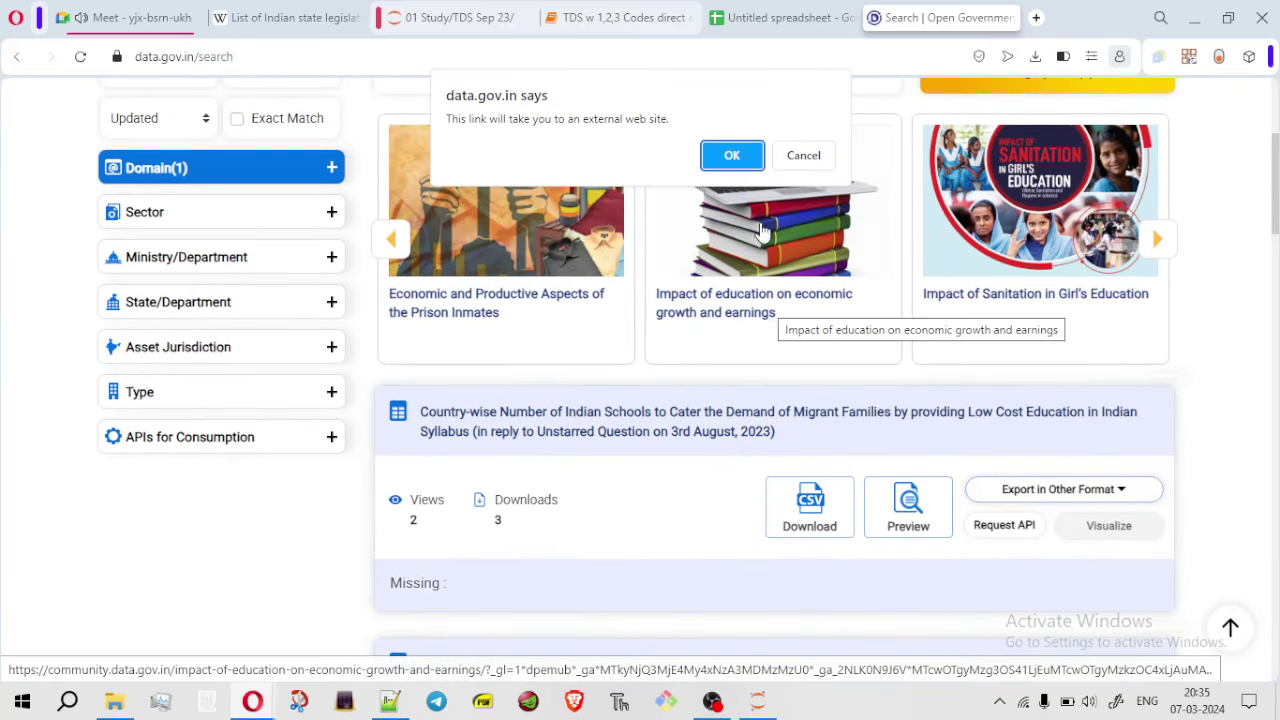
{"action": "left_click", "coordinate": [733, 165]}
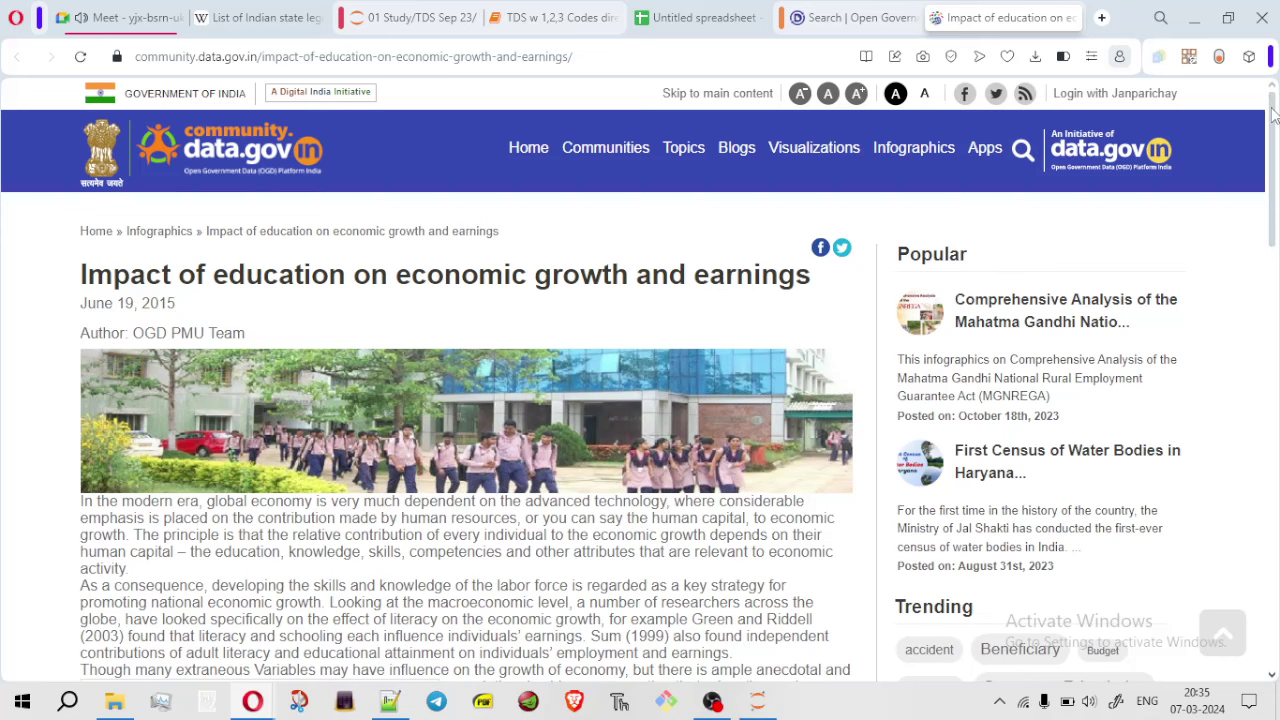
{"action": "left_click_drag", "start_coordinate": [1272, 100], "coordinate": [1266, 458]}
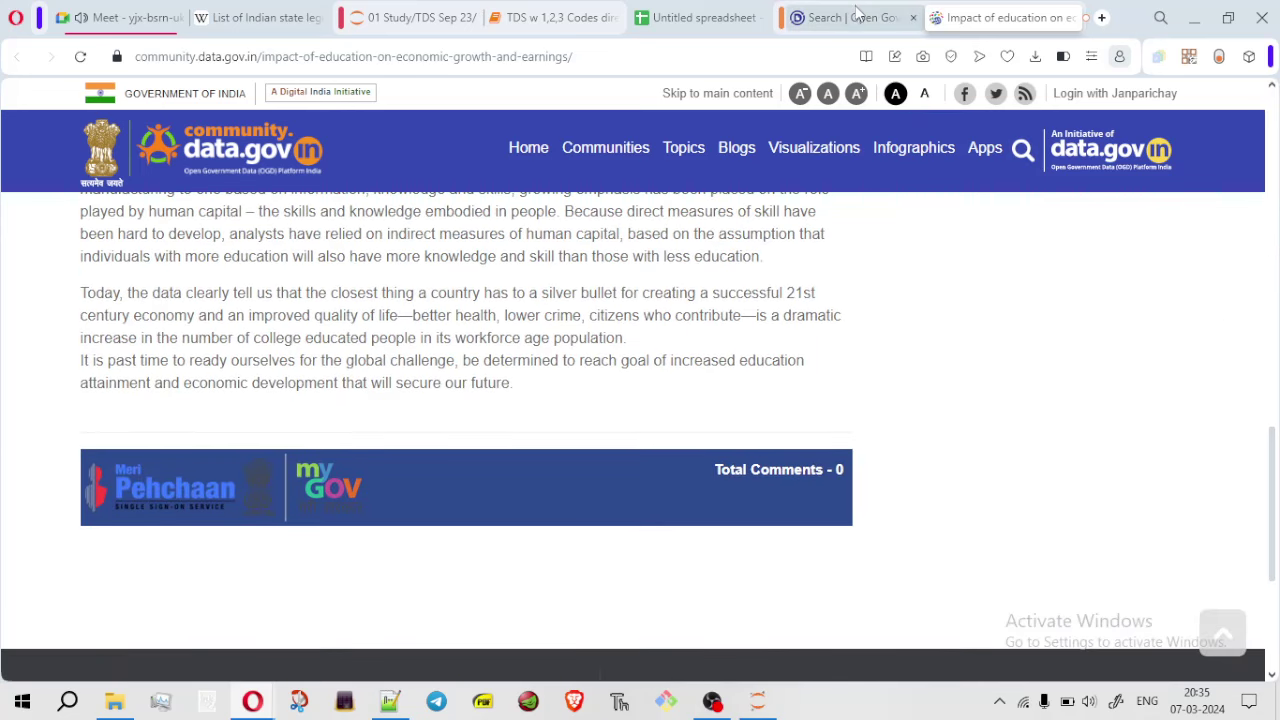
{"action": "left_click", "coordinate": [858, 17]}
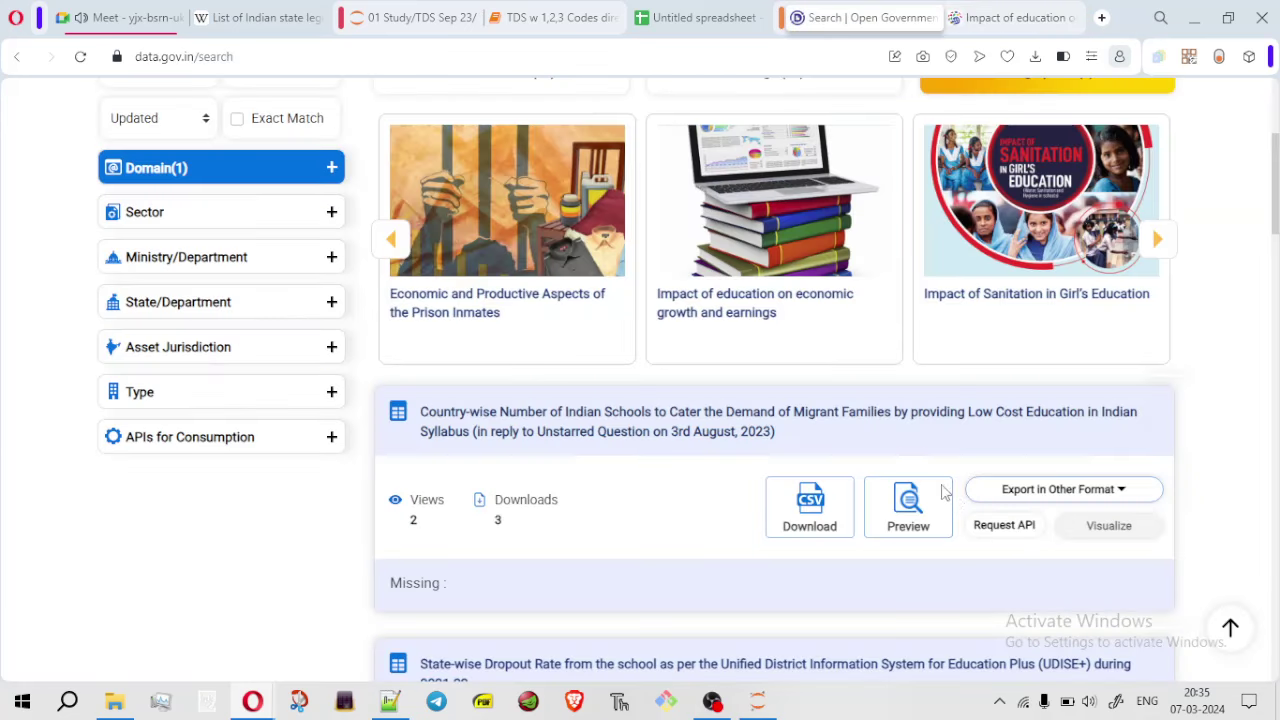
Start the migrant-schools CSV download, declaring Non Commercial usage for Academia
{"action": "left_click", "coordinate": [828, 512]}
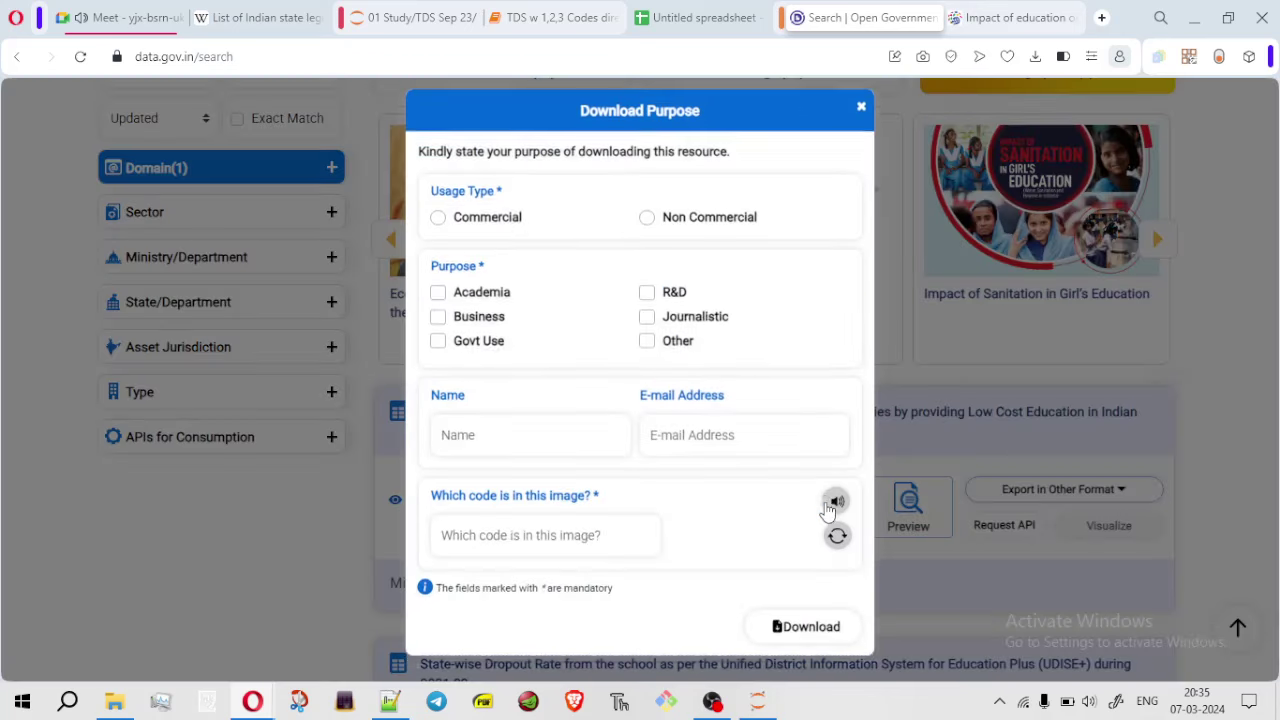
{"action": "left_click", "coordinate": [647, 225]}
{"action": "left_click", "coordinate": [438, 300]}
Enter the downloader's name, e-mail and image verification code, then submit to download RS_Session_260_AU_1663_A_and_B.csv
{"action": "left_click", "coordinate": [489, 441]}
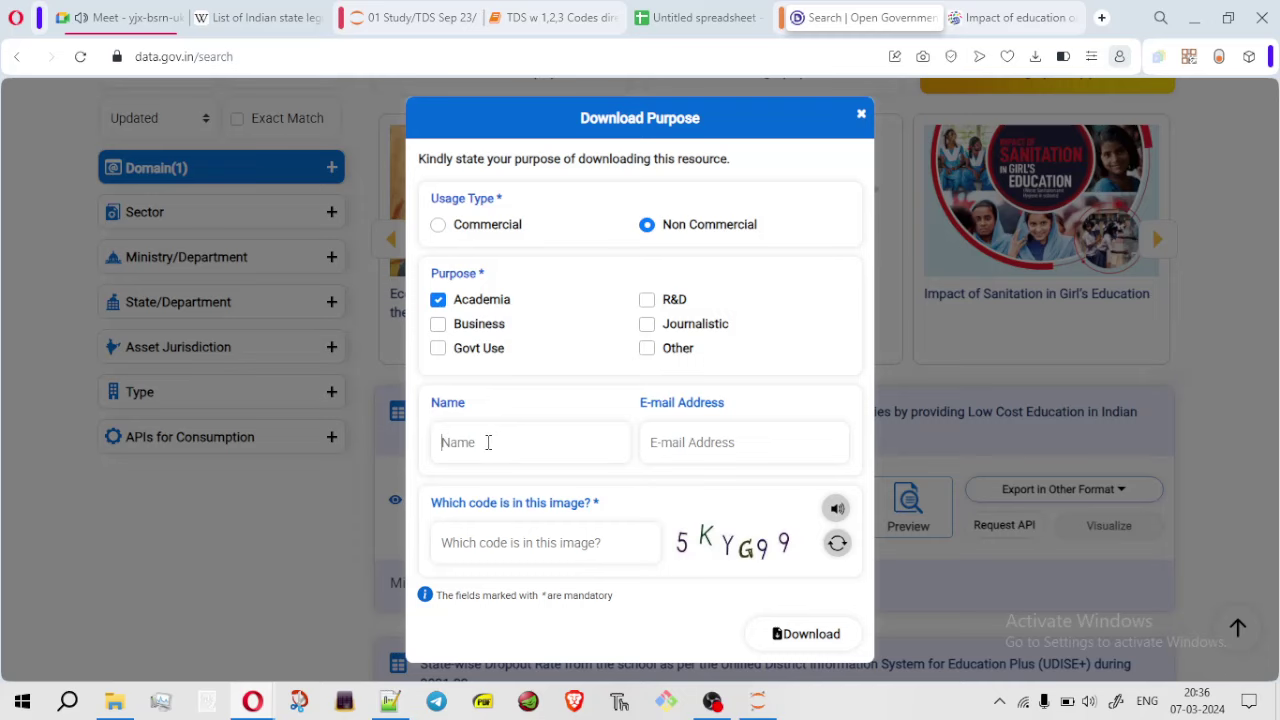
{"action": "type", "text": "Amt"}
{"action": "type", "text": "it"}
{"action": "type", "text": "21"}
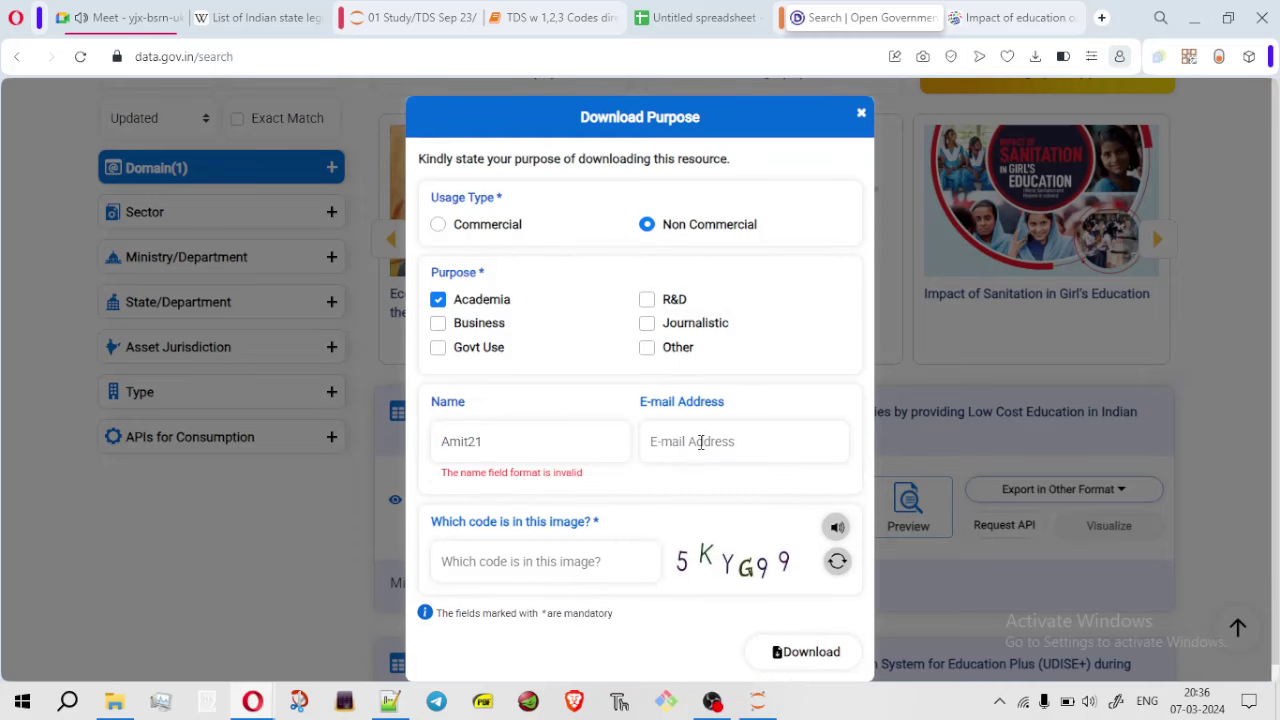
{"action": "key", "text": "BackSpace"}
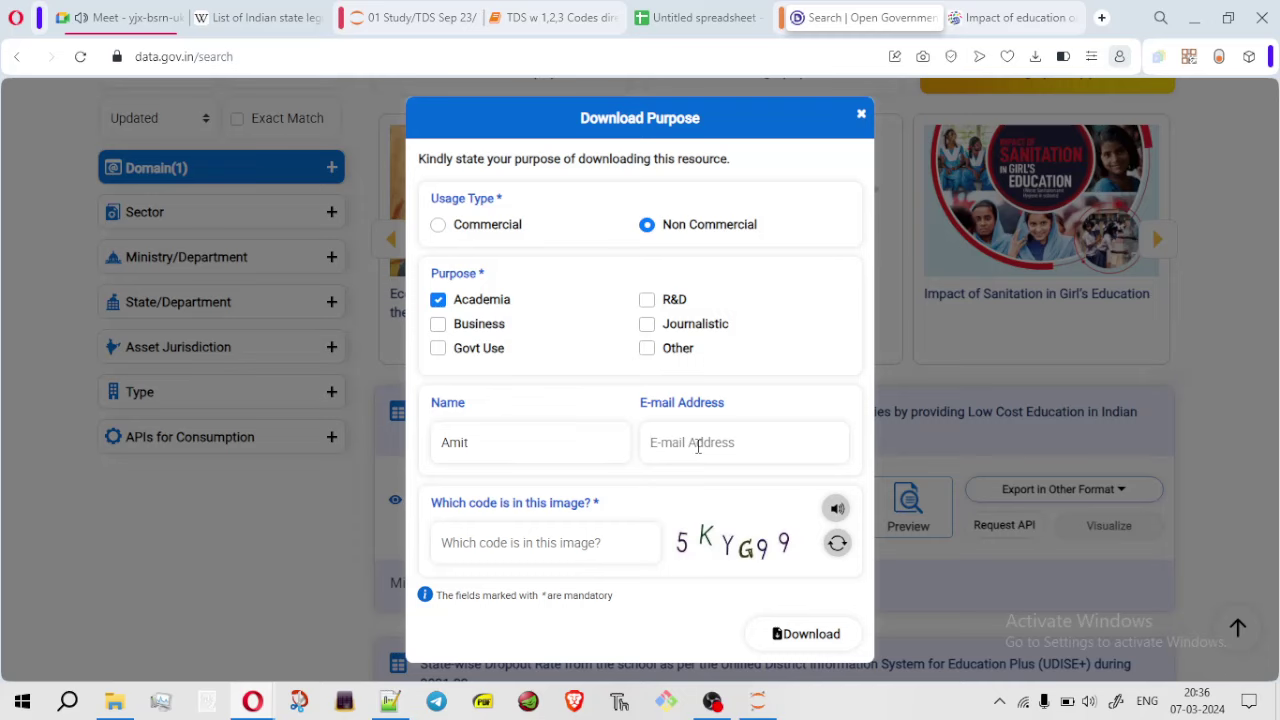
{"action": "left_click", "coordinate": [698, 446]}
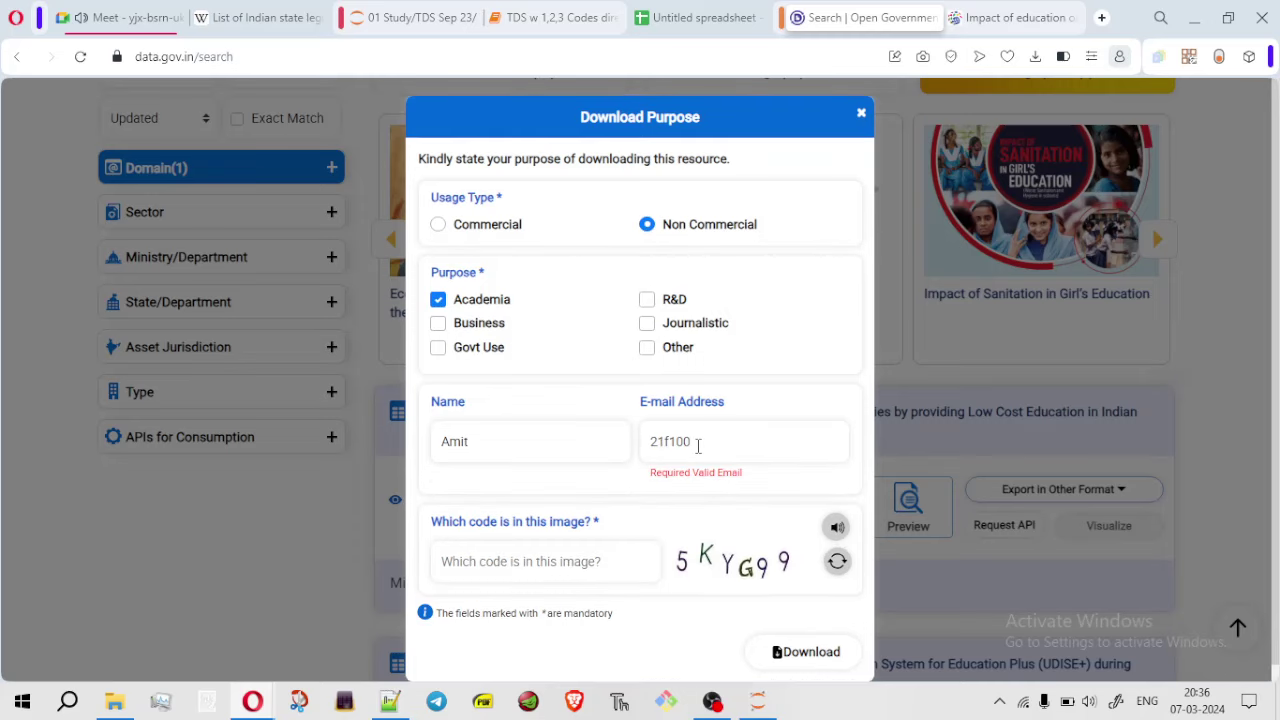
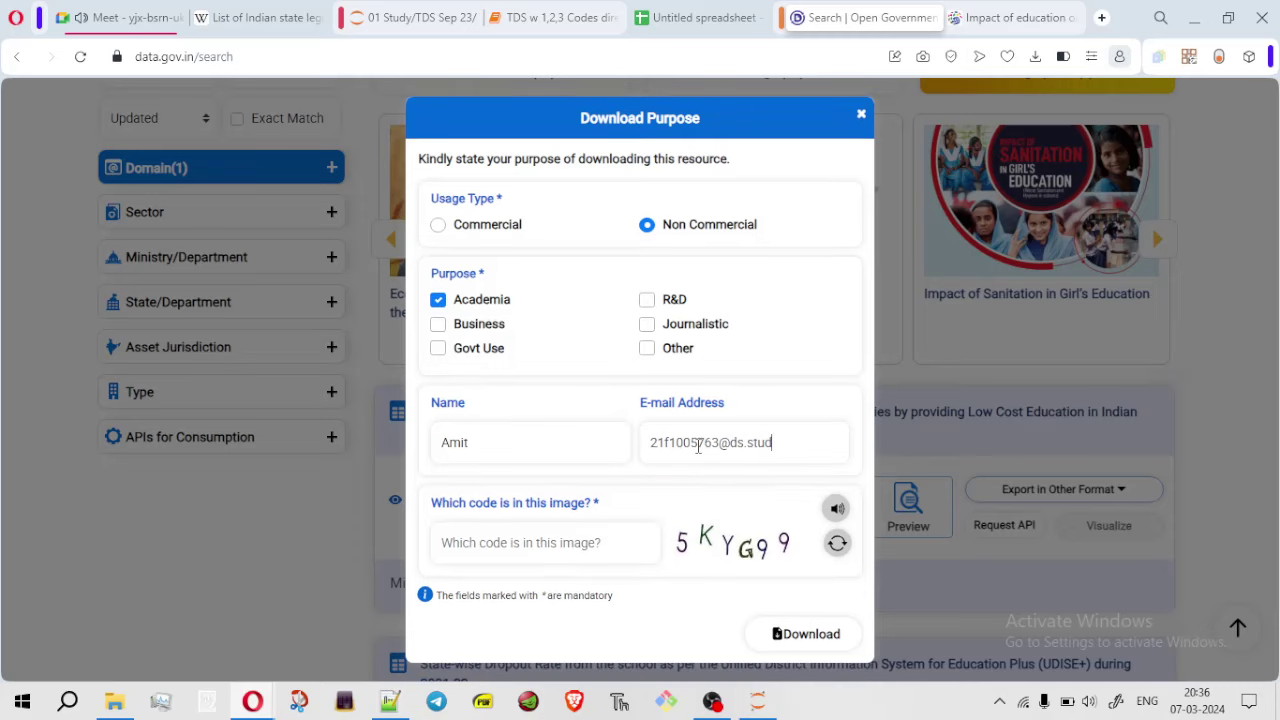
{"action": "key", "text": "ctrl+a"}
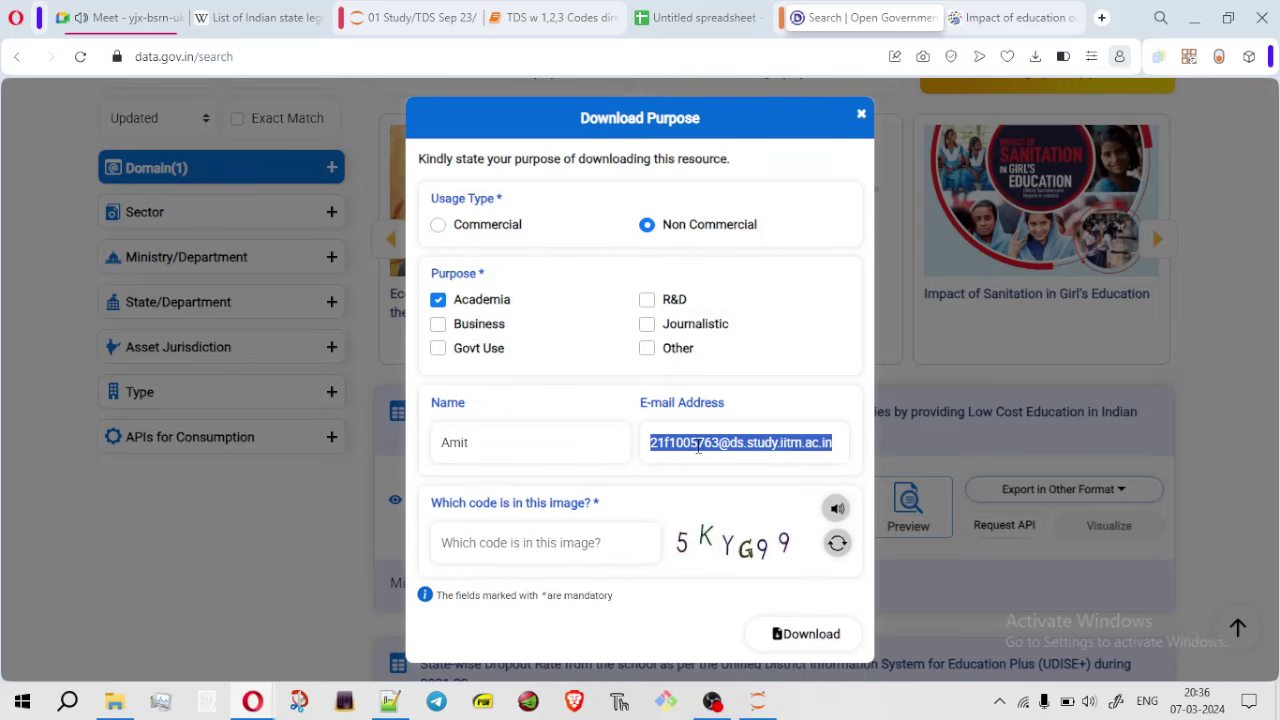
{"action": "left_click", "coordinate": [535, 550]}
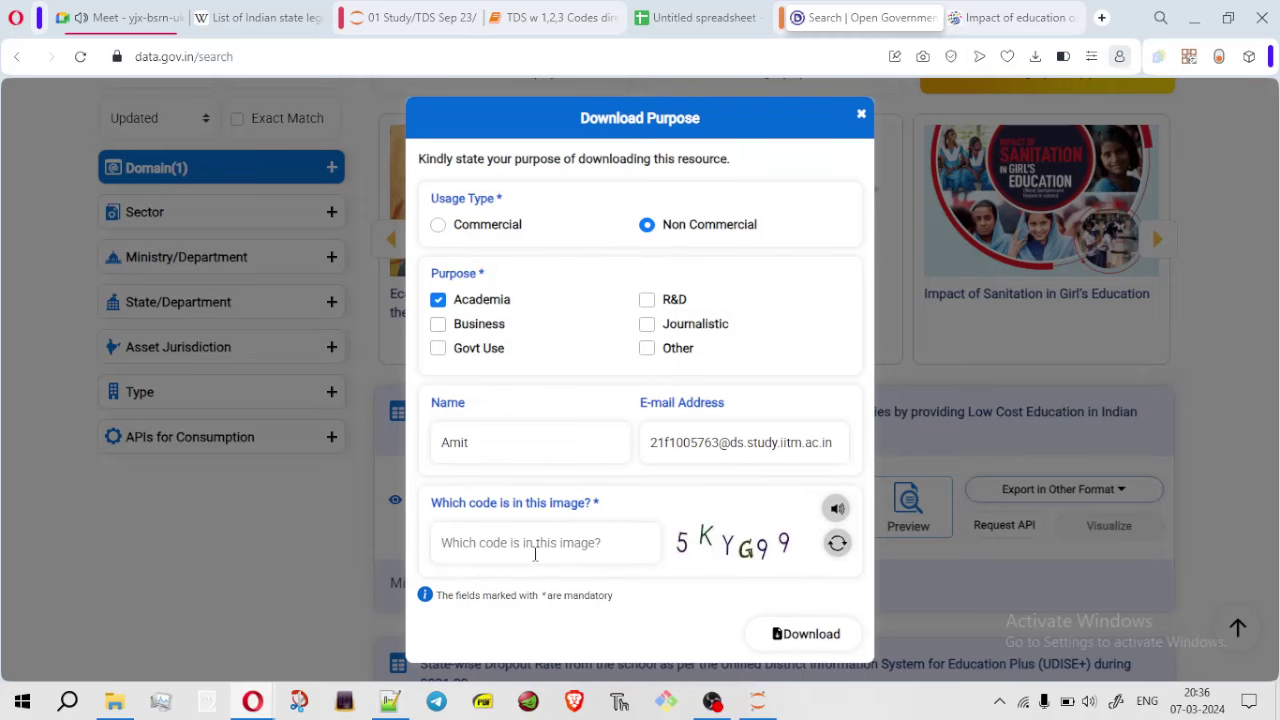
{"action": "type", "text": "5"}
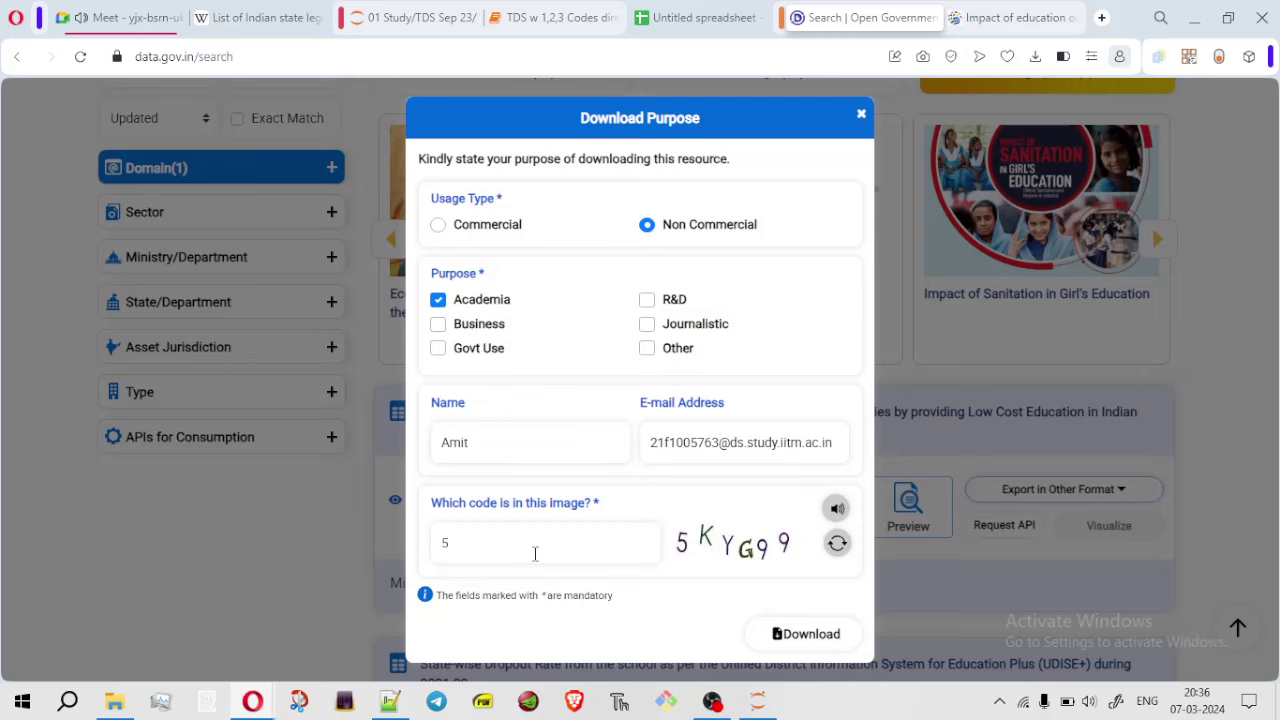
{"action": "type", "text": "KYG99"}
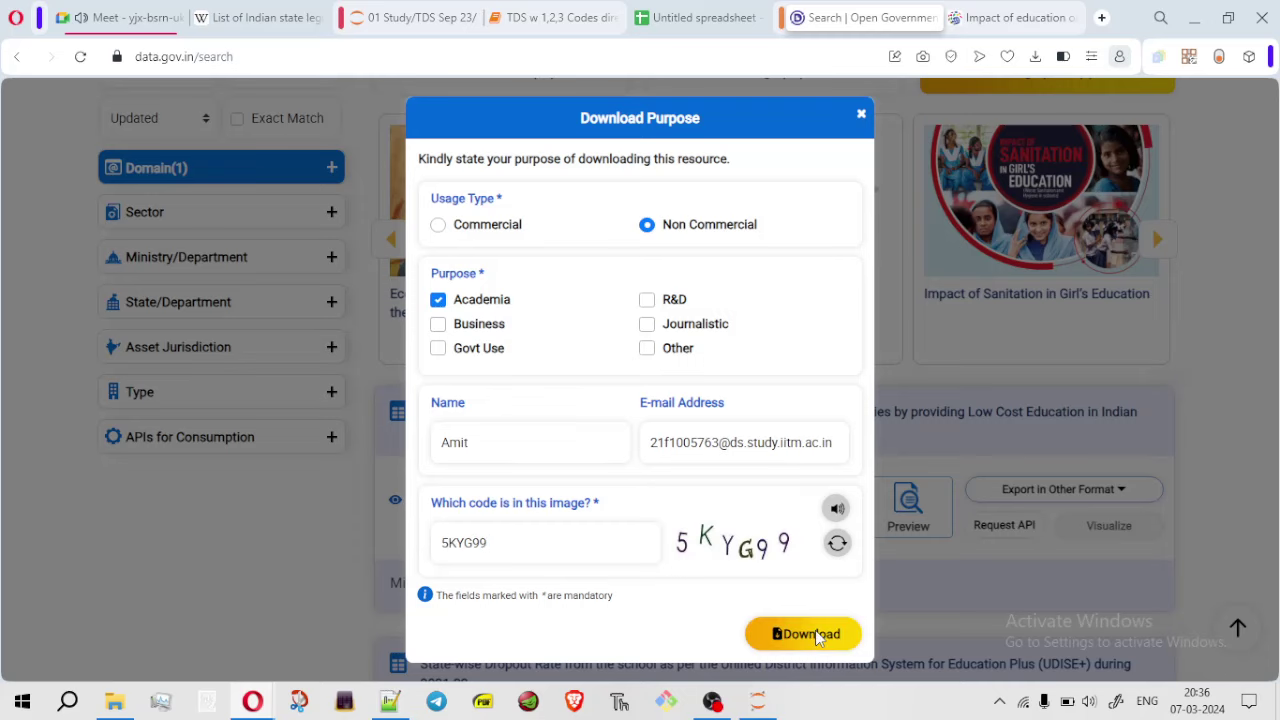
{"action": "left_click", "coordinate": [815, 632]}
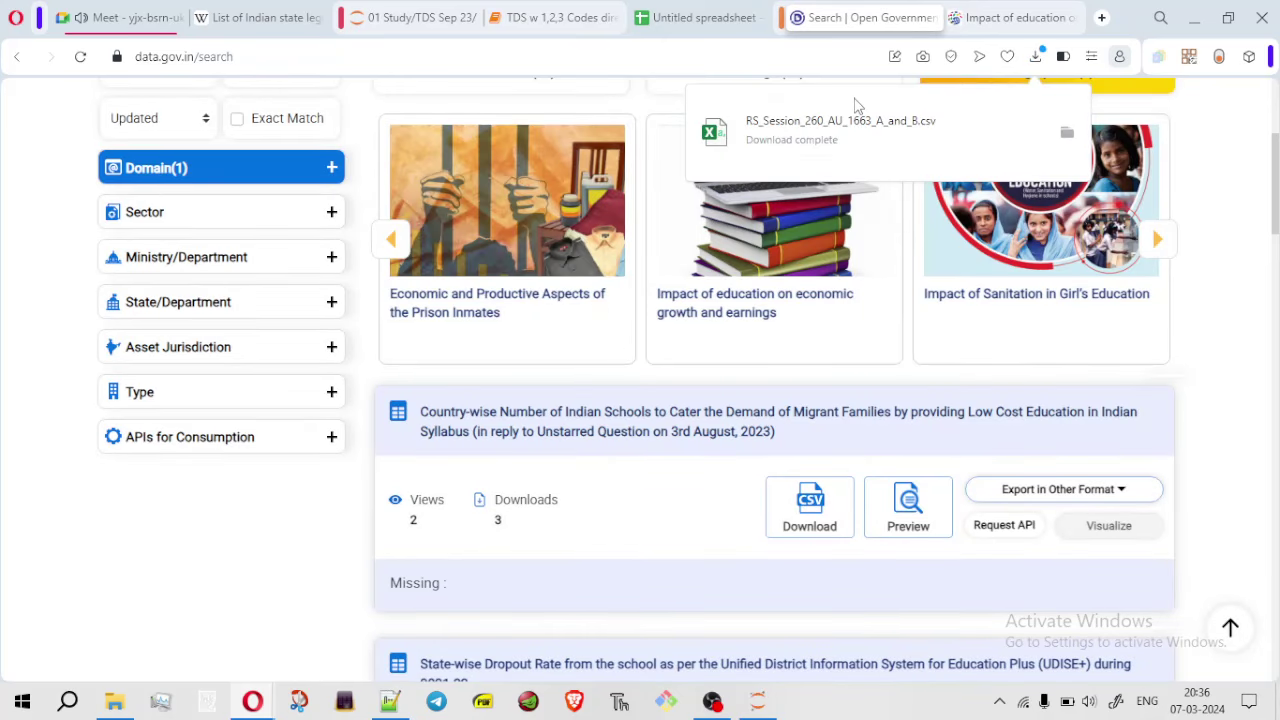
Switch to the blank spreadsheet, zoom the page in and bring up the File menu
{"action": "left_click", "coordinate": [708, 20]}
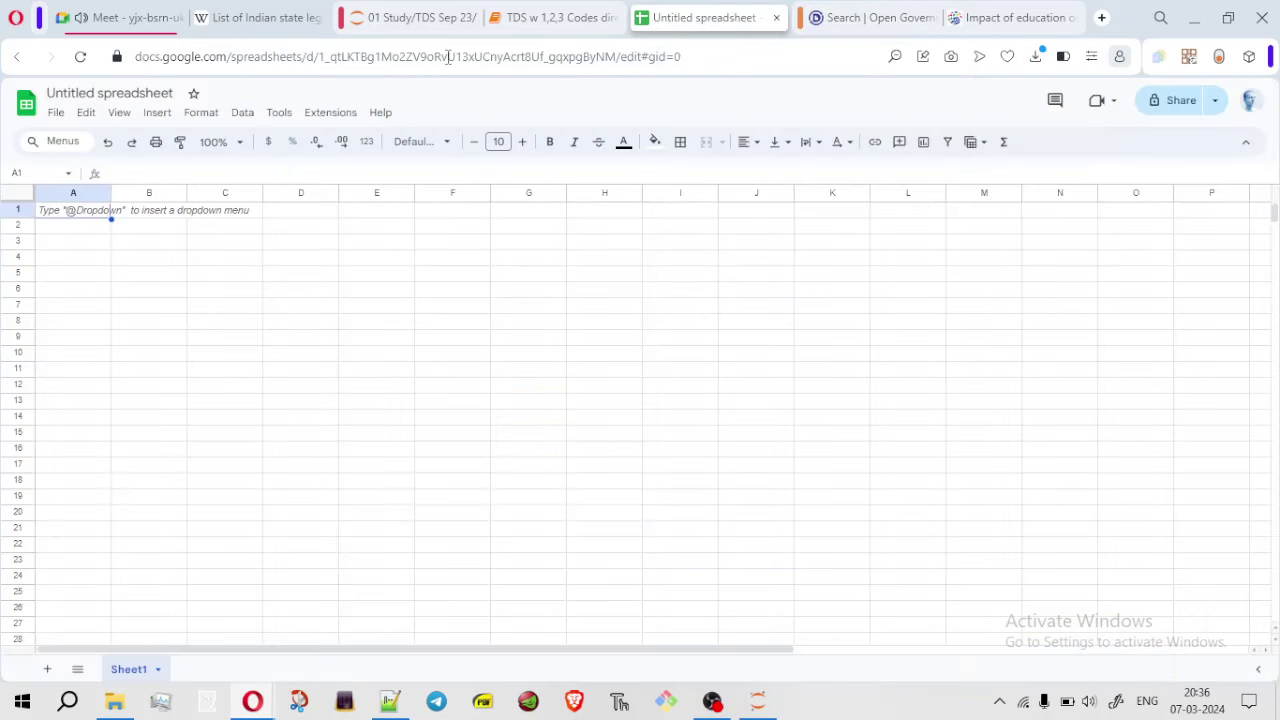
{"action": "left_click", "coordinate": [56, 112]}
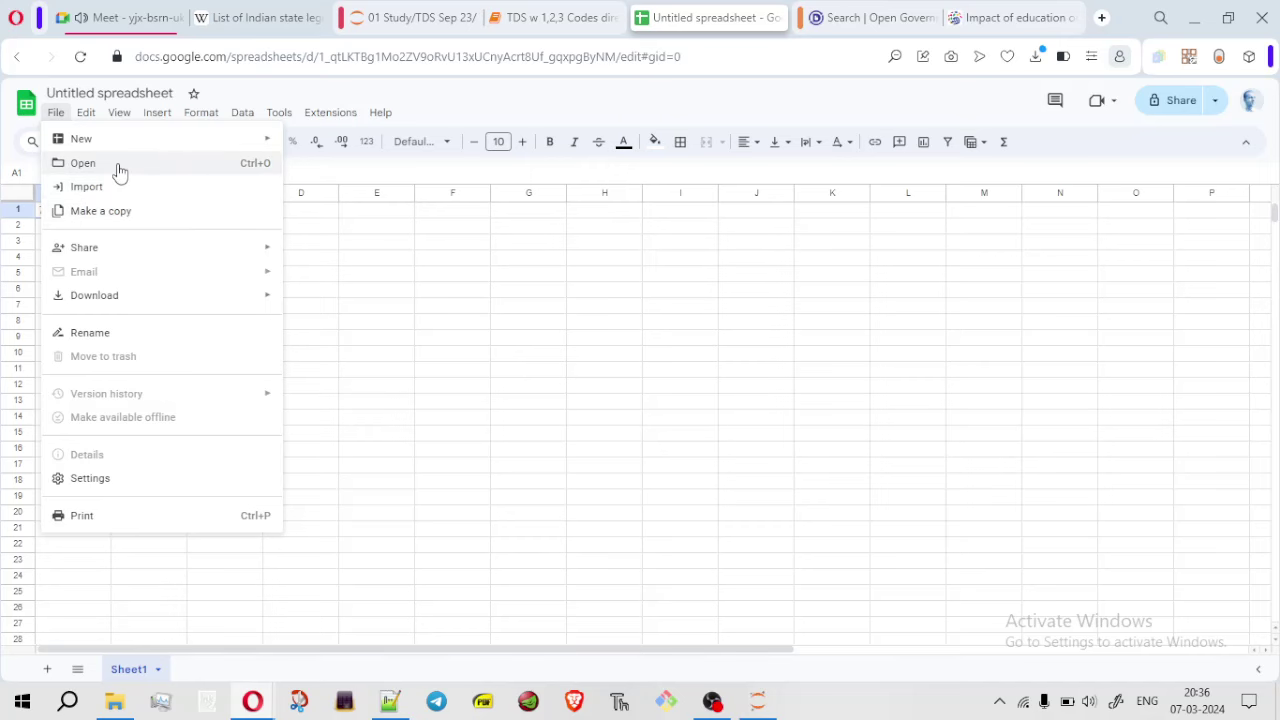
{"action": "key", "text": "ctrl+plus"}
{"action": "key", "text": "ctrl+plus"}
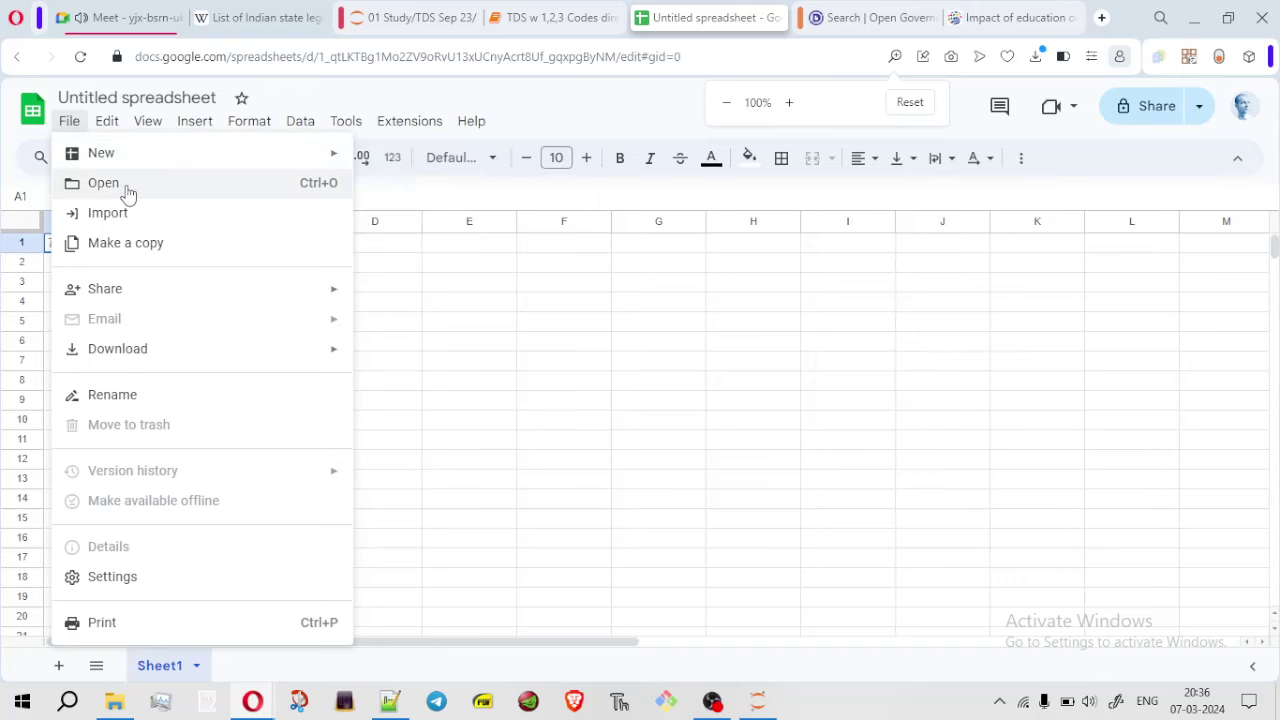
{"action": "left_click", "coordinate": [68, 124]}
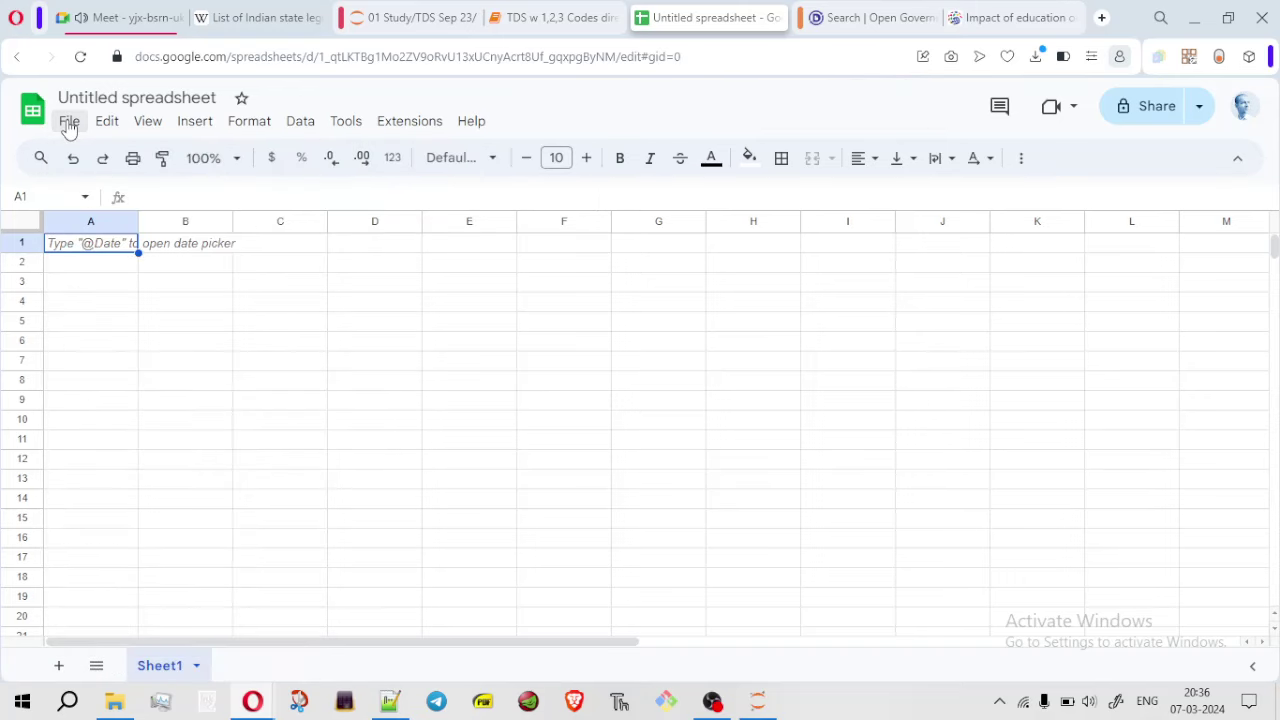
{"action": "left_click", "coordinate": [68, 124]}
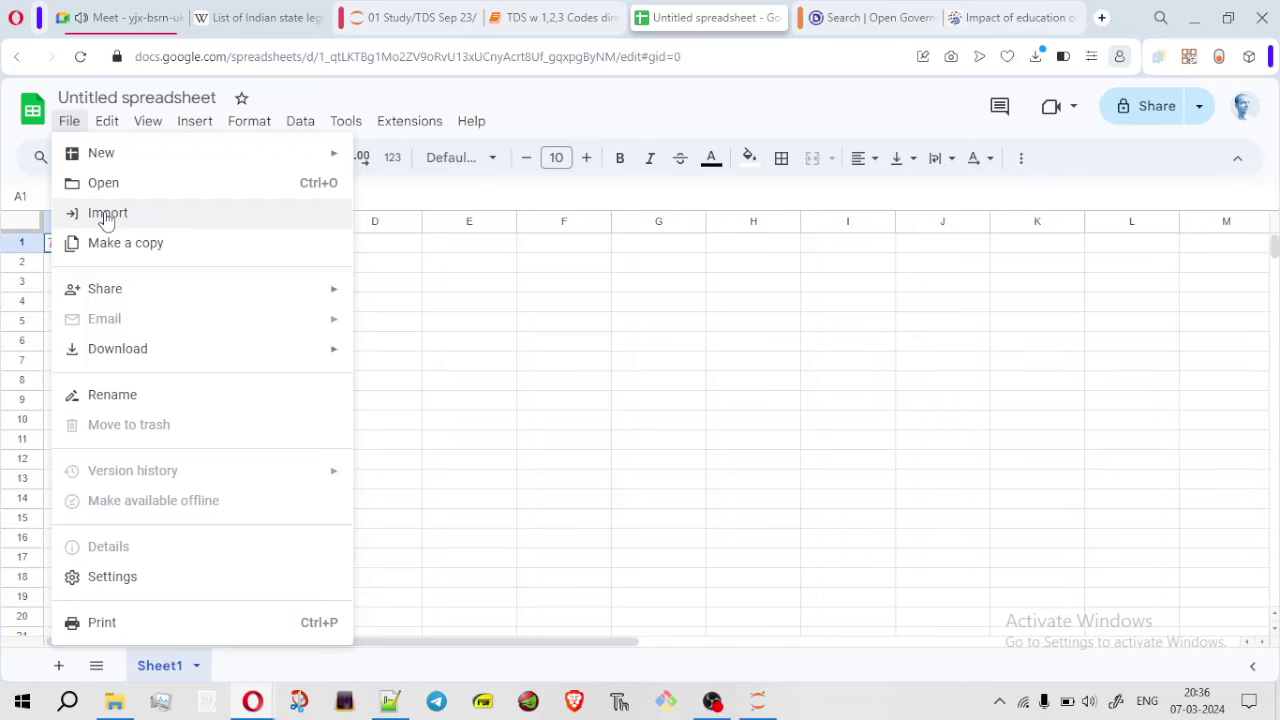
Upload RS_Session_260_AU_1663_A_and_B.csv via File > Open, then cancel the stalled upload and close the dialog
{"action": "left_click", "coordinate": [138, 184]}
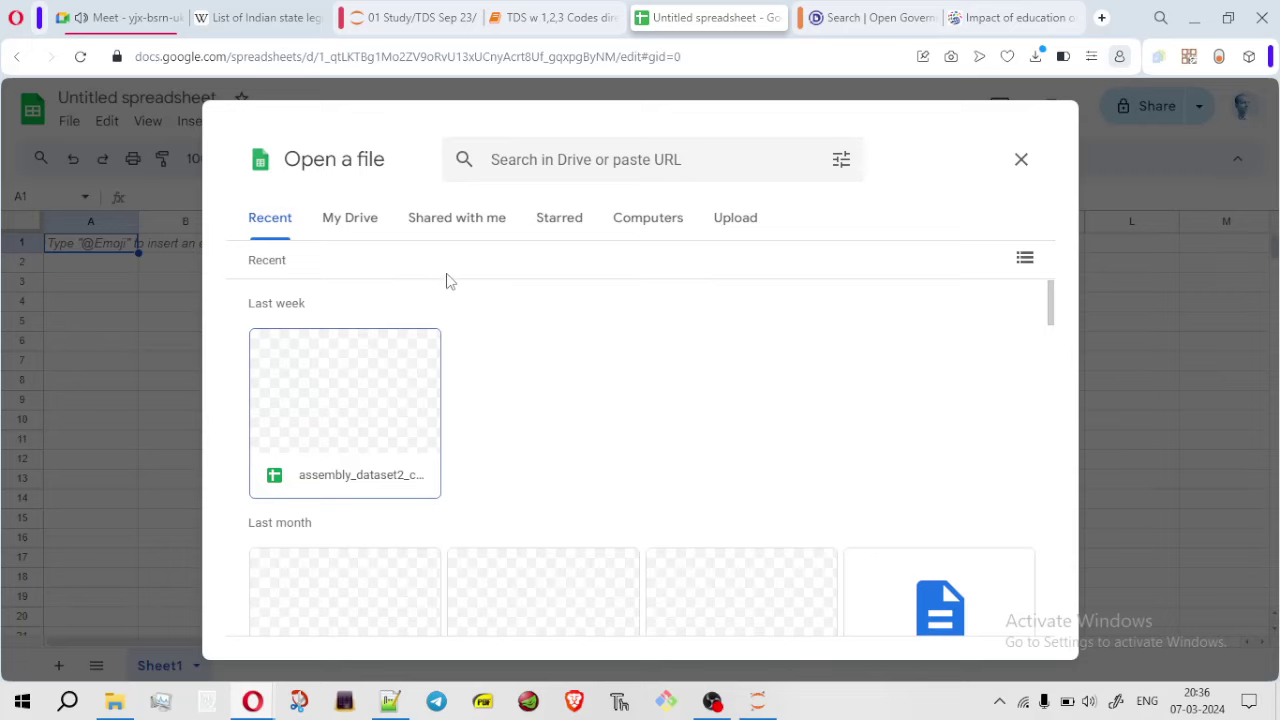
{"action": "left_click", "coordinate": [724, 218]}
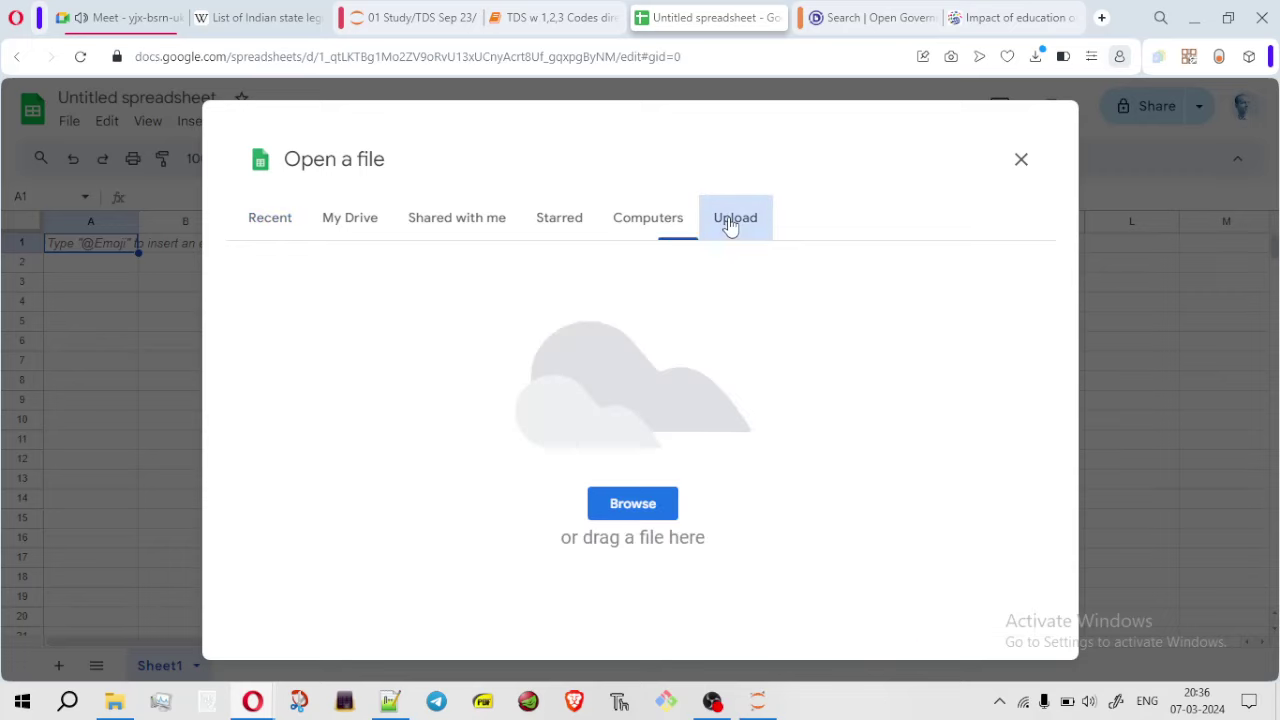
{"action": "left_click", "coordinate": [618, 502]}
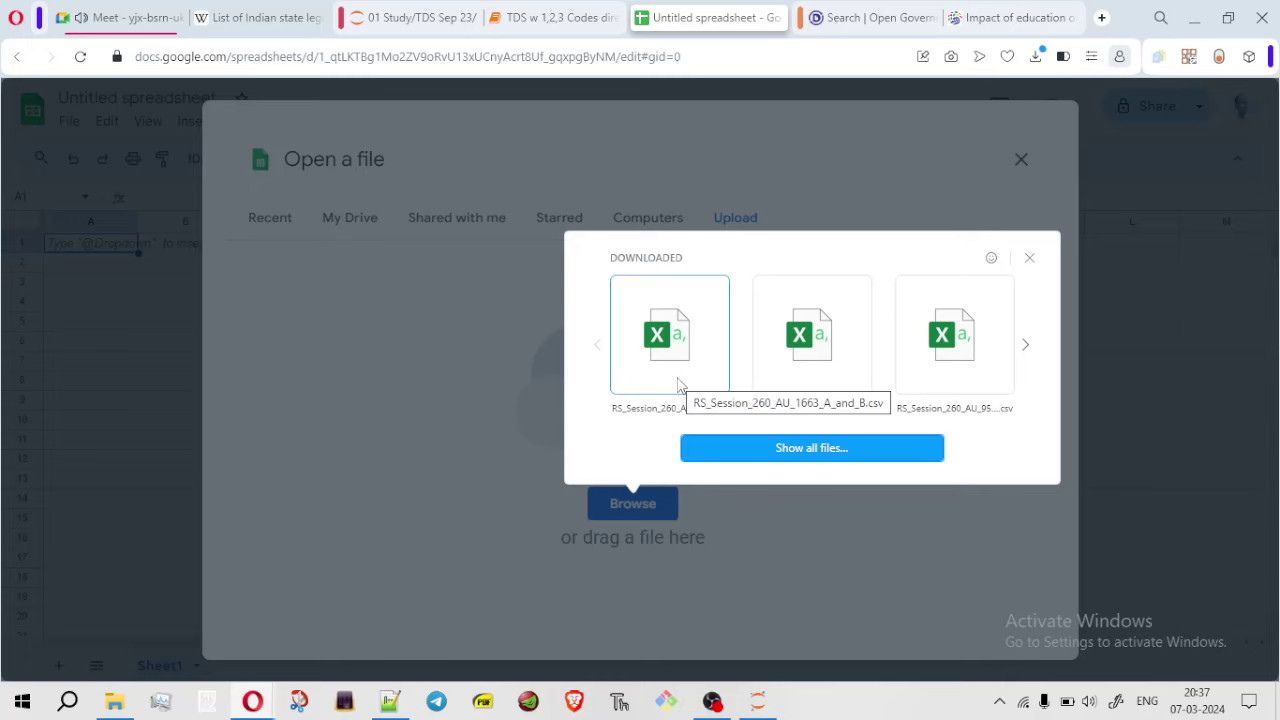
{"action": "left_click", "coordinate": [678, 385]}
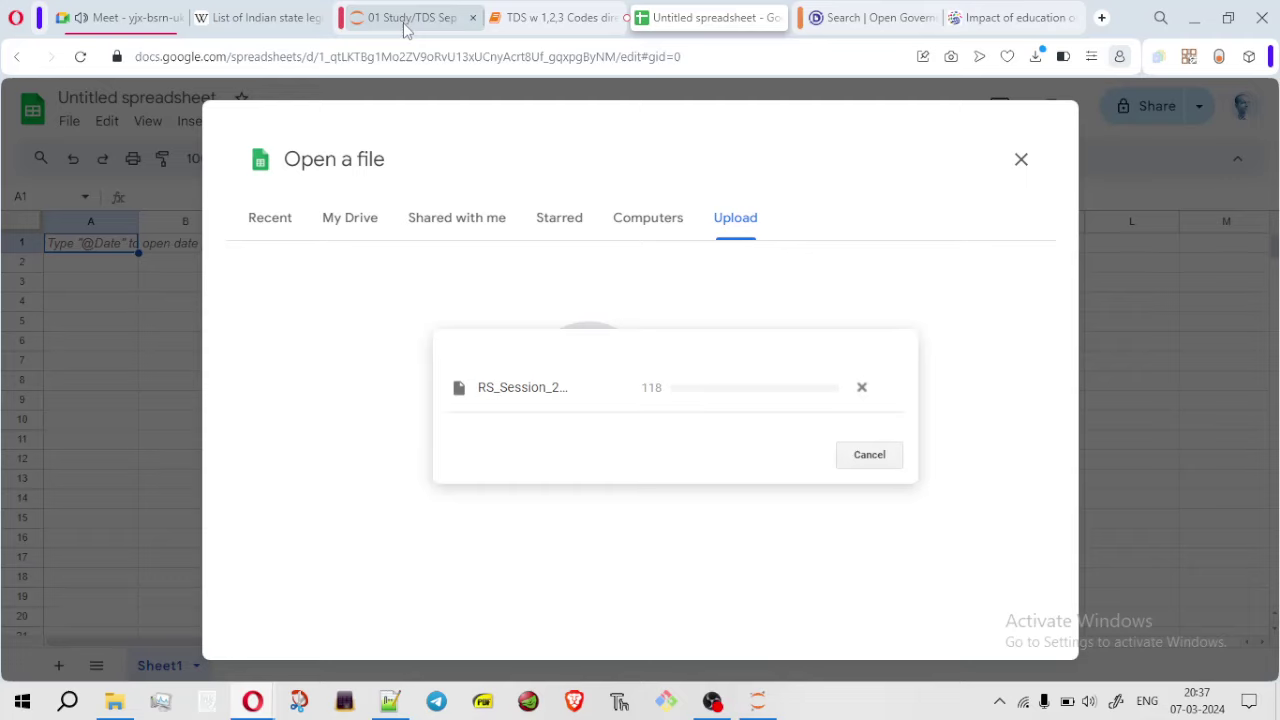
{"action": "mouse_move", "coordinate": [405, 29]}
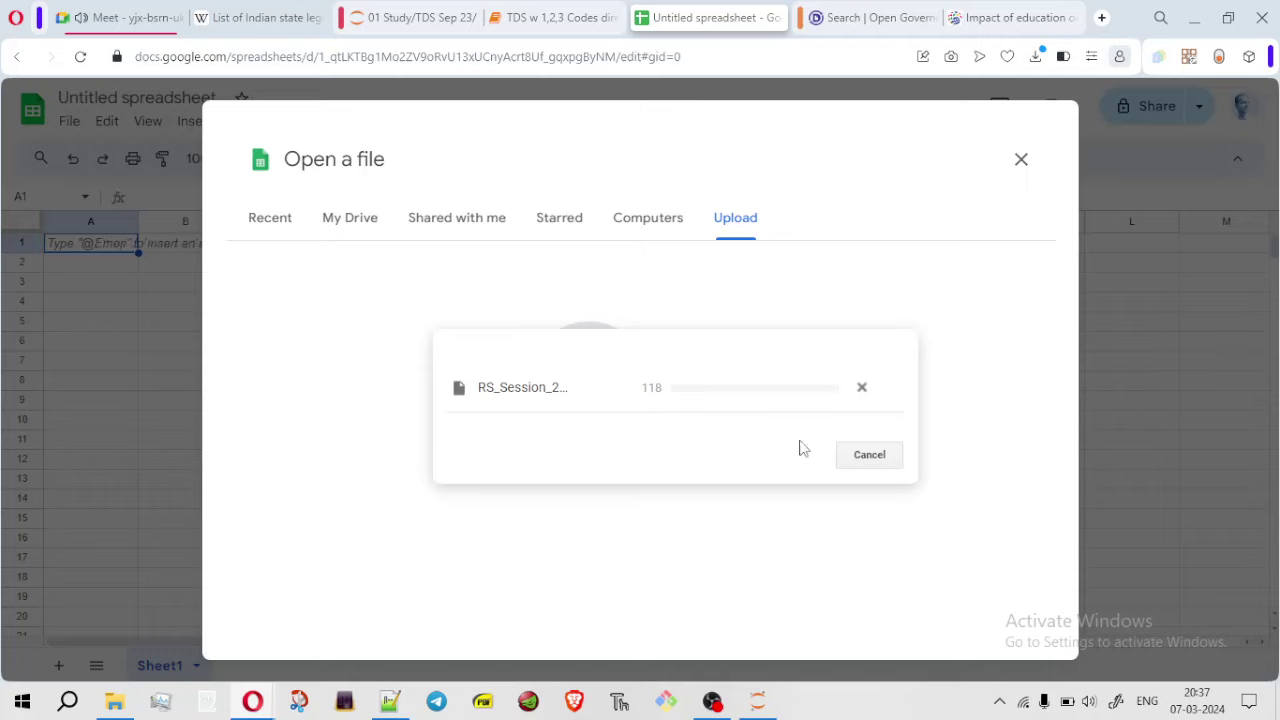
{"action": "left_click", "coordinate": [862, 390]}
{"action": "left_click", "coordinate": [307, 663]}
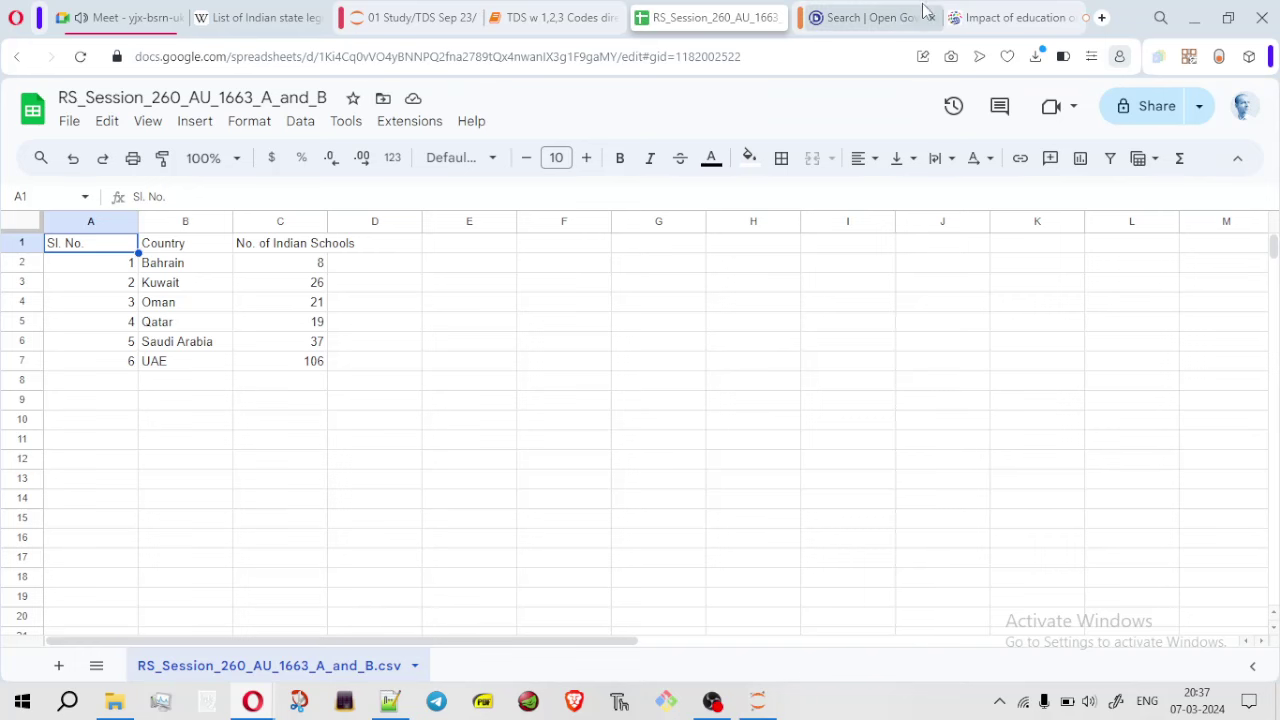
Start the State-wise Dropout Rate 2021-22 CSV download, choosing Non Commercial usage for Academia
{"action": "left_click", "coordinate": [842, 22]}
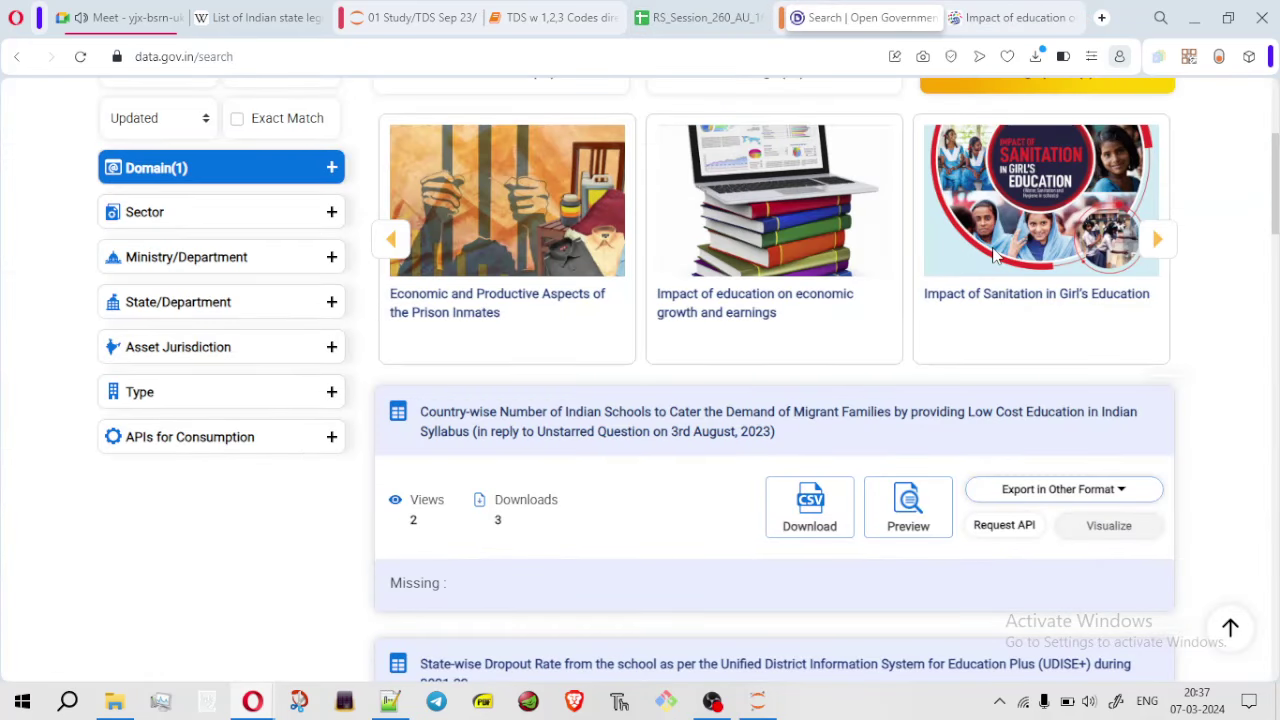
{"action": "scroll", "coordinate": [822, 259], "scroll_direction": "down", "scroll_amount": 4}
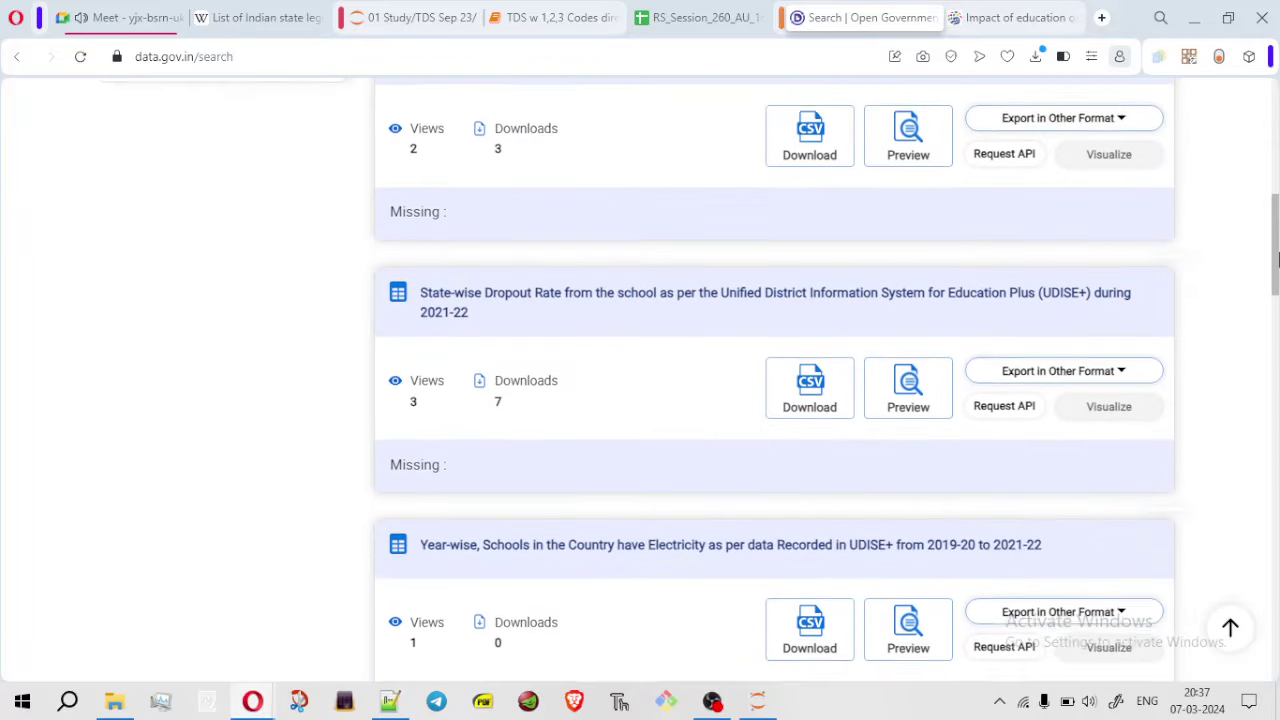
{"action": "left_click", "coordinate": [816, 372]}
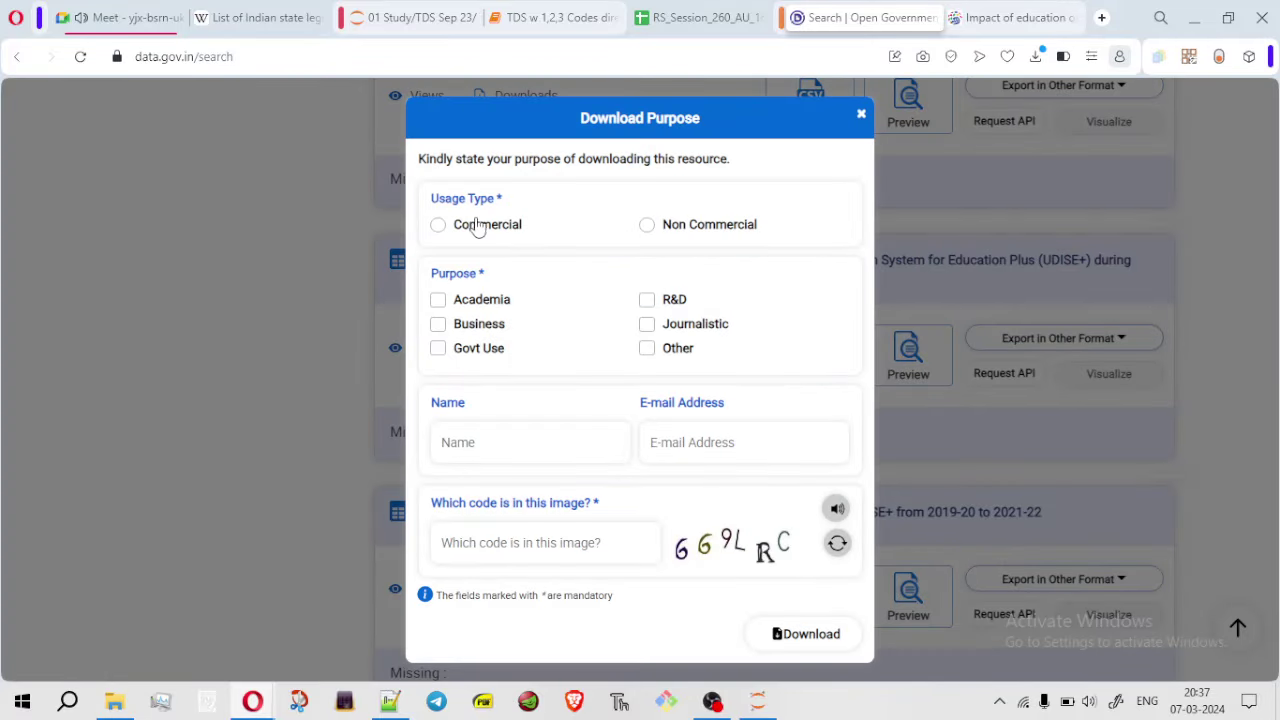
{"action": "triple_click", "coordinate": [657, 232]}
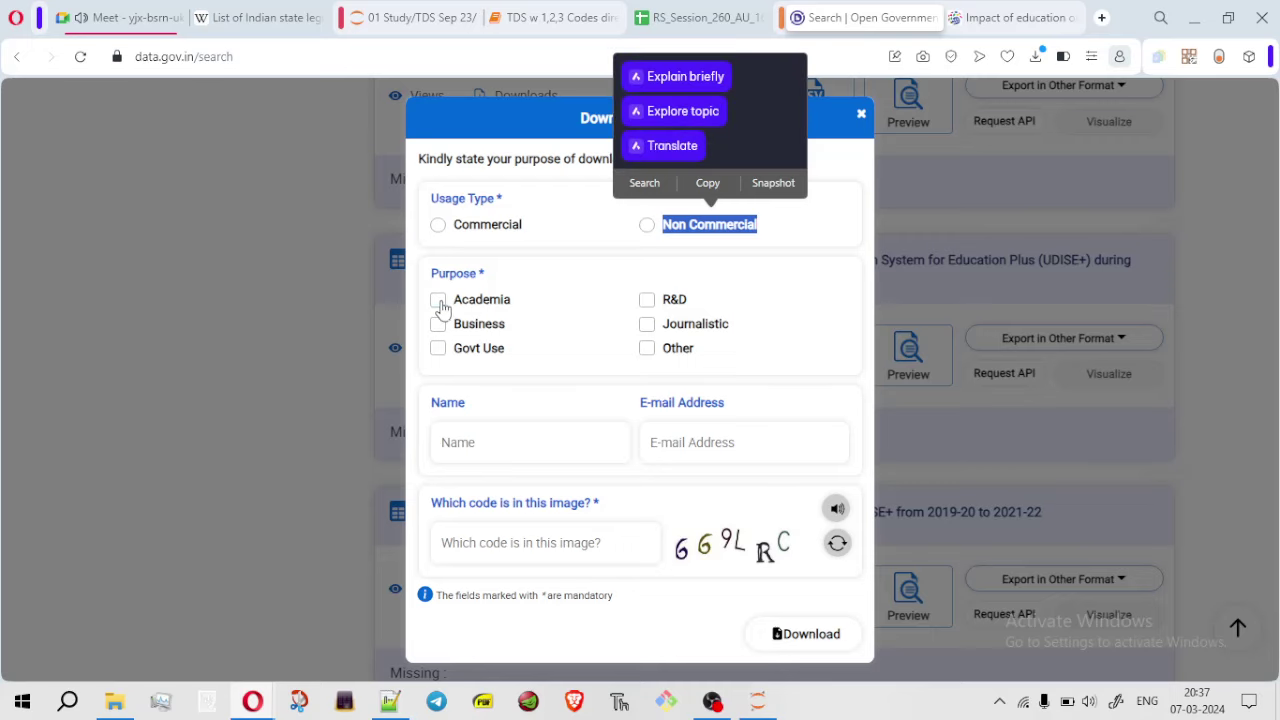
{"action": "left_click", "coordinate": [438, 299]}
{"action": "left_click", "coordinate": [646, 230]}
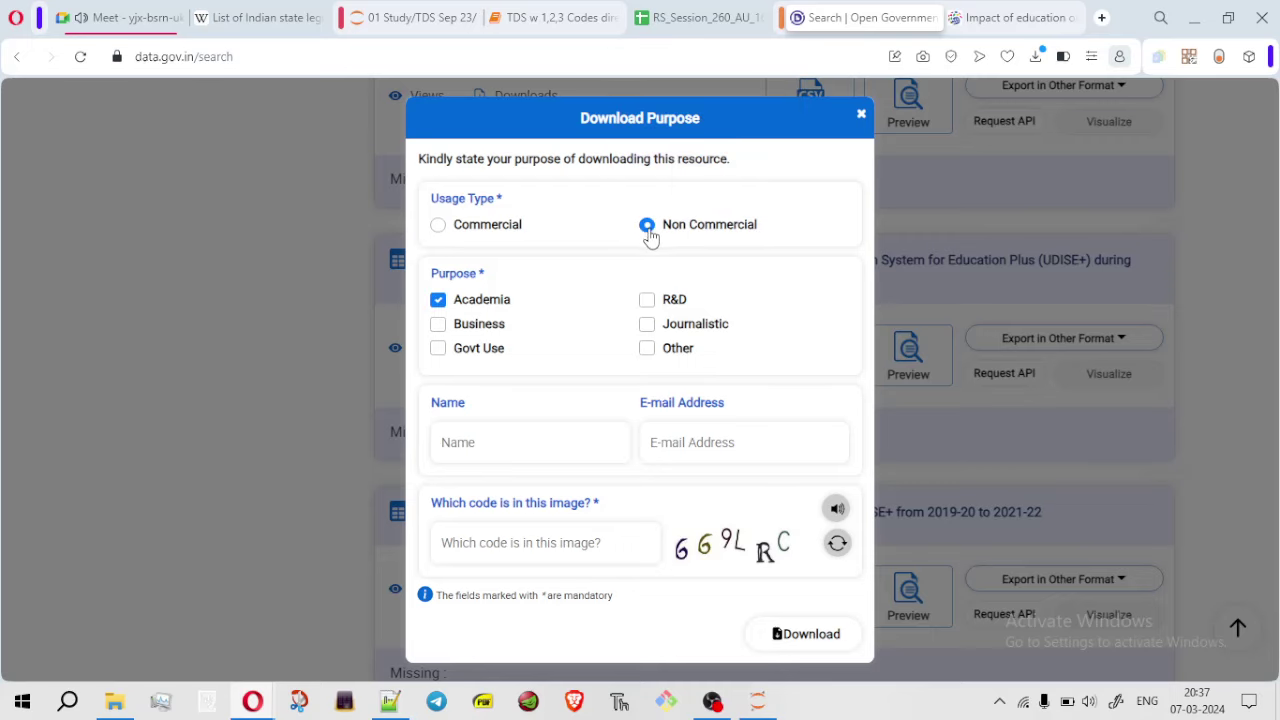
Fill in the requester's name, e-mail and image verification code, then submit to get the CSV
{"action": "left_click", "coordinate": [477, 449]}
{"action": "type", "text": "Amit"}
{"action": "left_click", "coordinate": [731, 449]}
{"action": "key", "text": "ctrl+v"}
{"action": "left_click", "coordinate": [511, 547]}
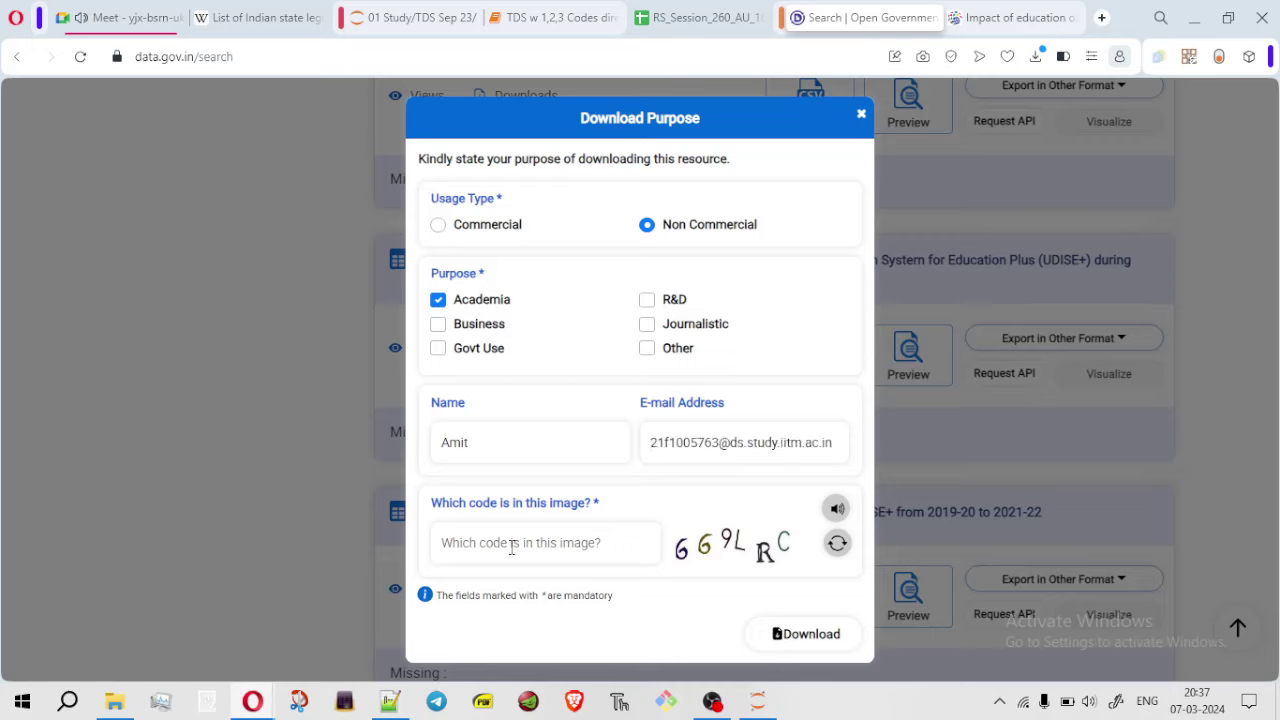
{"action": "type", "text": "669"}
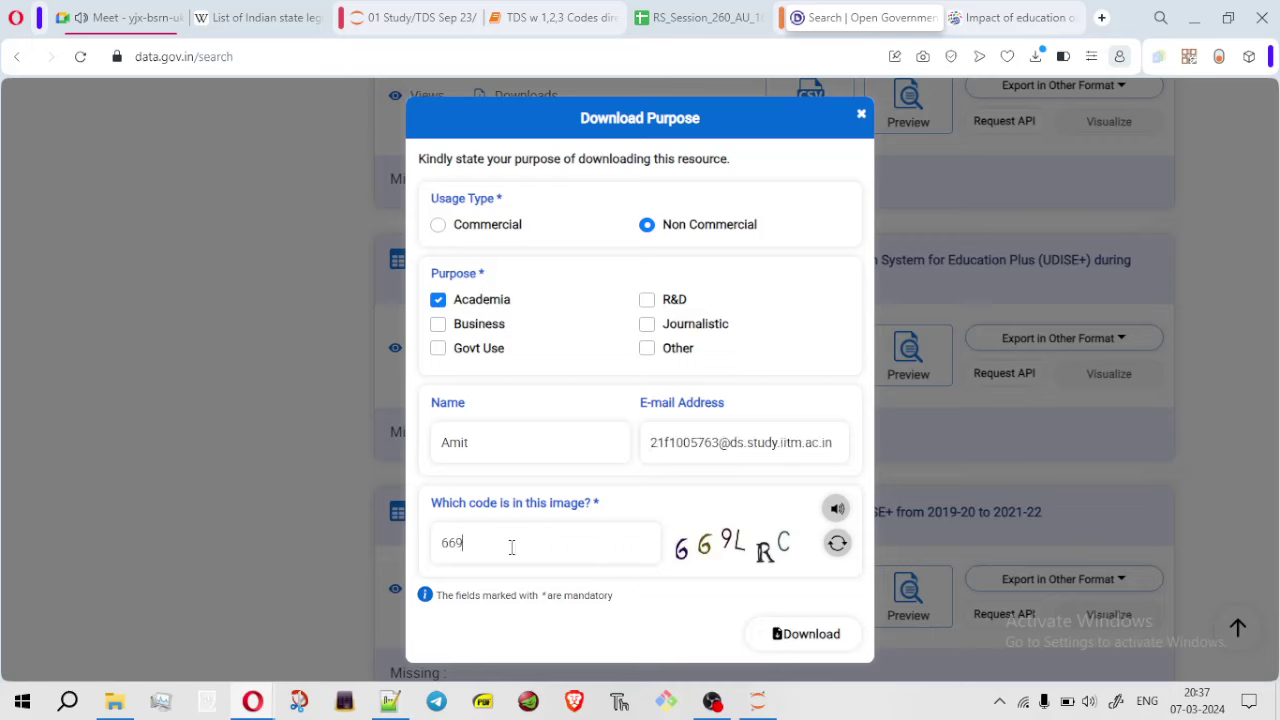
{"action": "type", "text": "LRC"}
{"action": "left_click", "coordinate": [799, 630]}
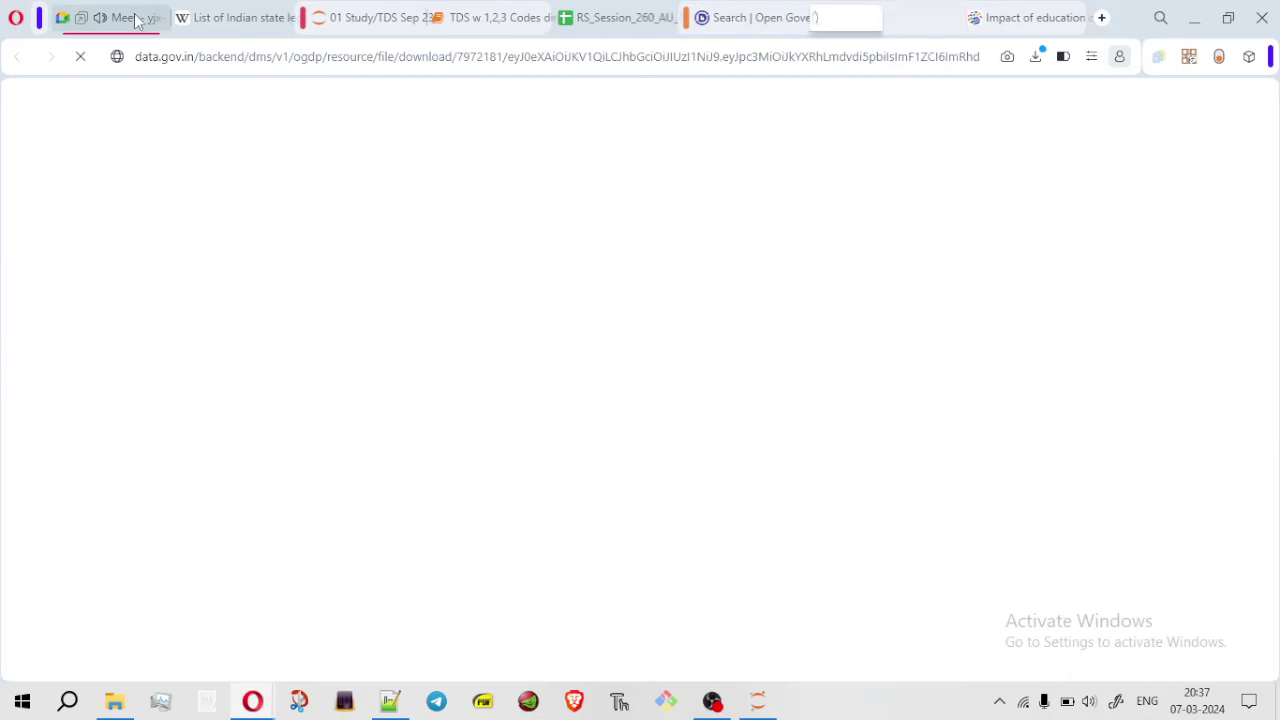
Bring Google Meet forward and open the in-call messages to read the chat
{"action": "key", "text": "ctrl+1"}
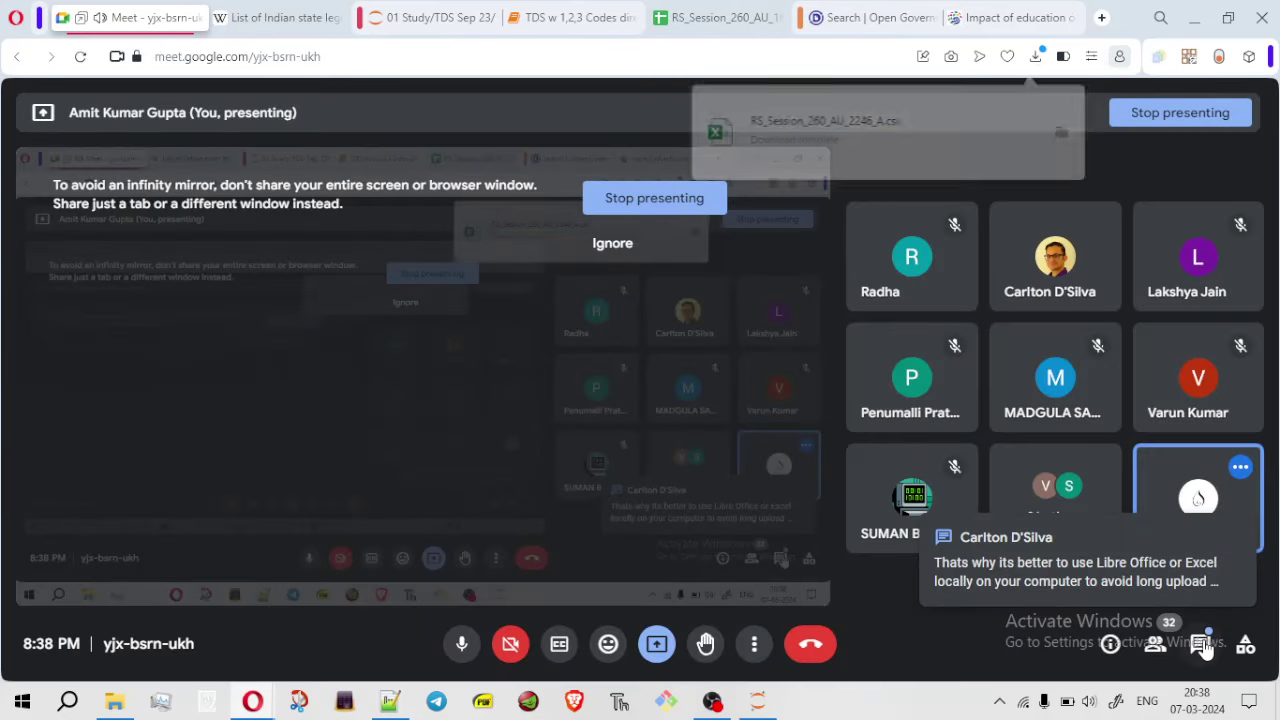
{"action": "left_click", "coordinate": [1201, 643]}
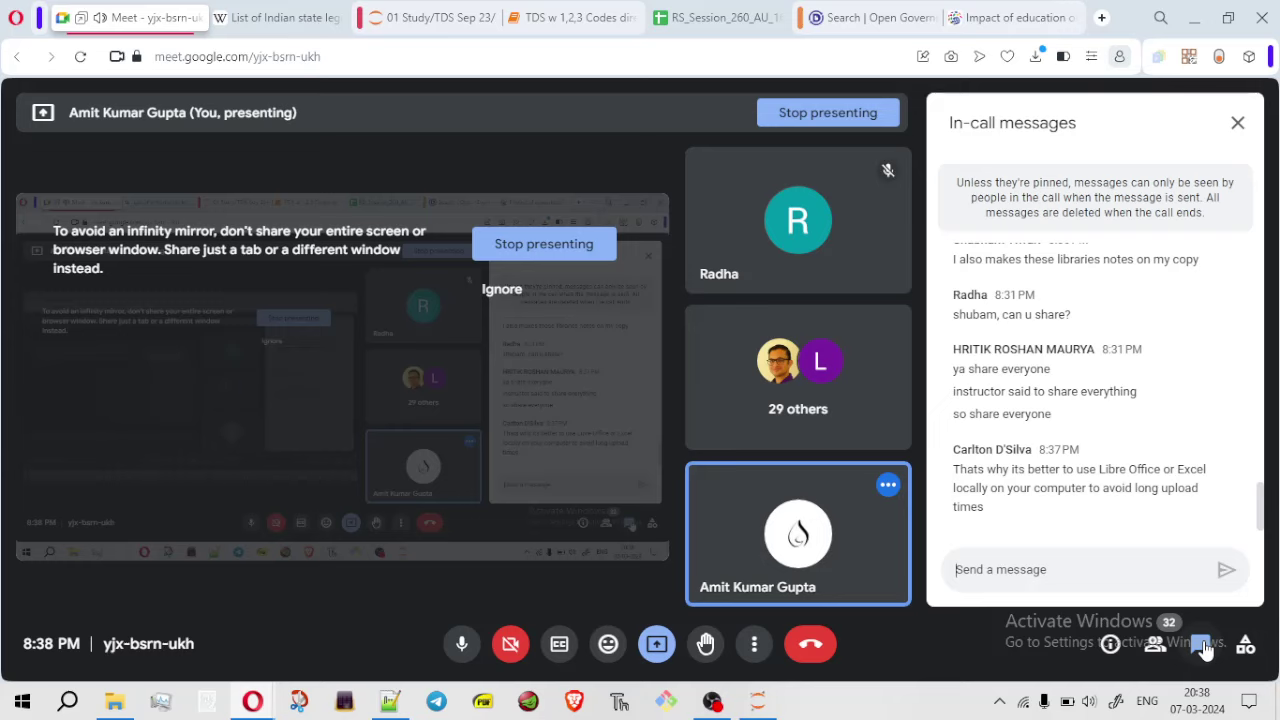
{"action": "left_click", "coordinate": [1005, 19]}
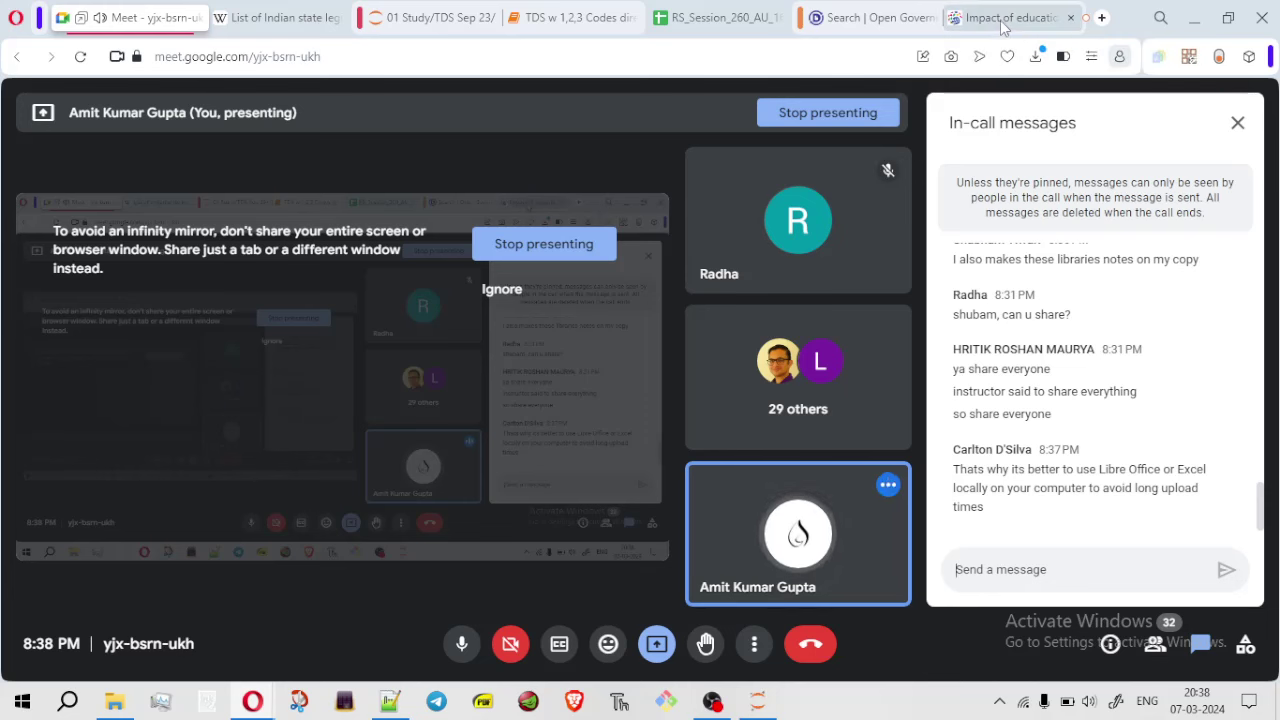
Confirm RS_Session_260_AU_2246_A.csv appears in recent downloads, then go back to the spreadsheet
{"action": "left_click", "coordinate": [872, 18]}
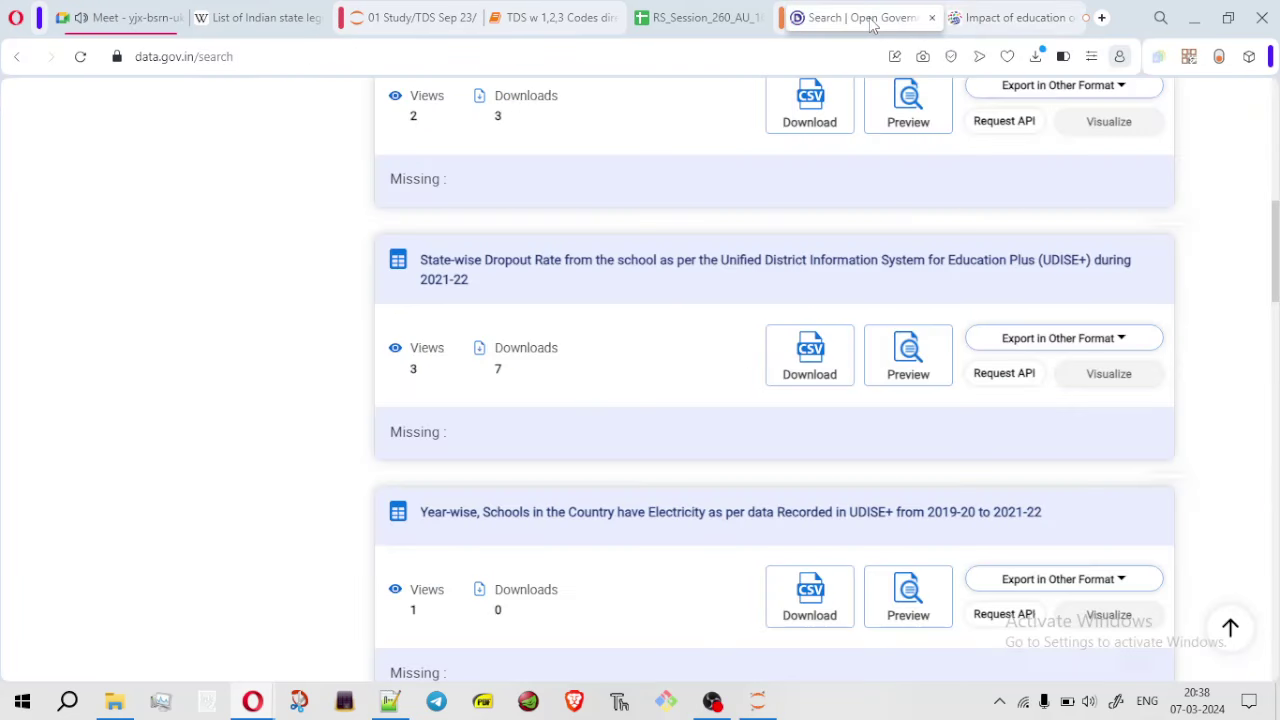
{"action": "left_click", "coordinate": [1036, 57]}
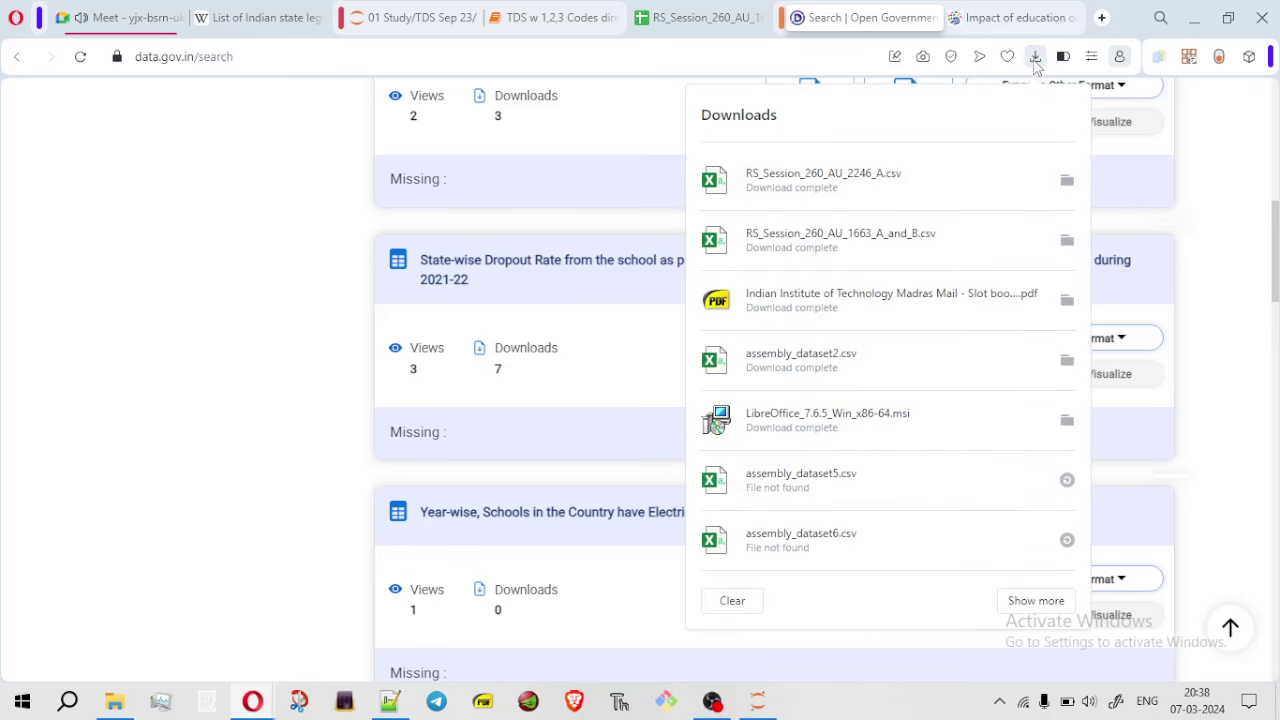
{"action": "left_click", "coordinate": [688, 17]}
{"action": "left_click", "coordinate": [69, 121]}
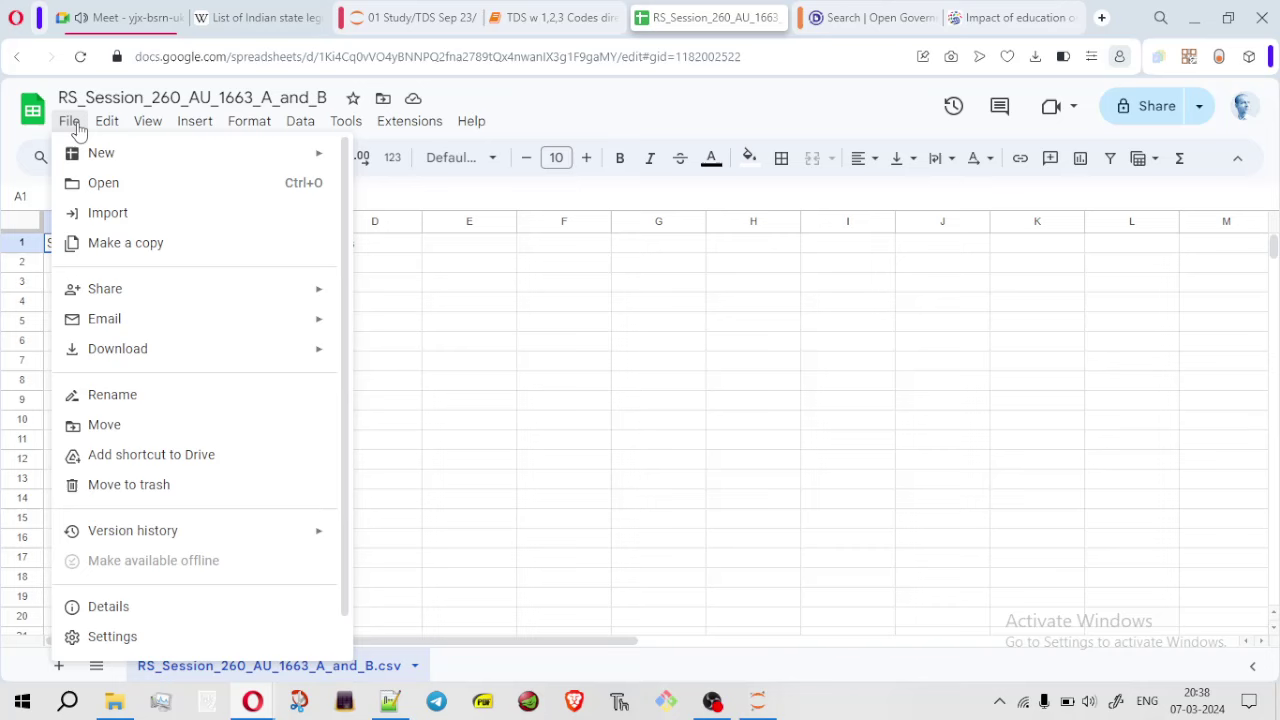
Upload RS_Session_260_AU_2246_A.csv through File > Open and close the leftover loading tab
{"action": "left_click", "coordinate": [103, 185]}
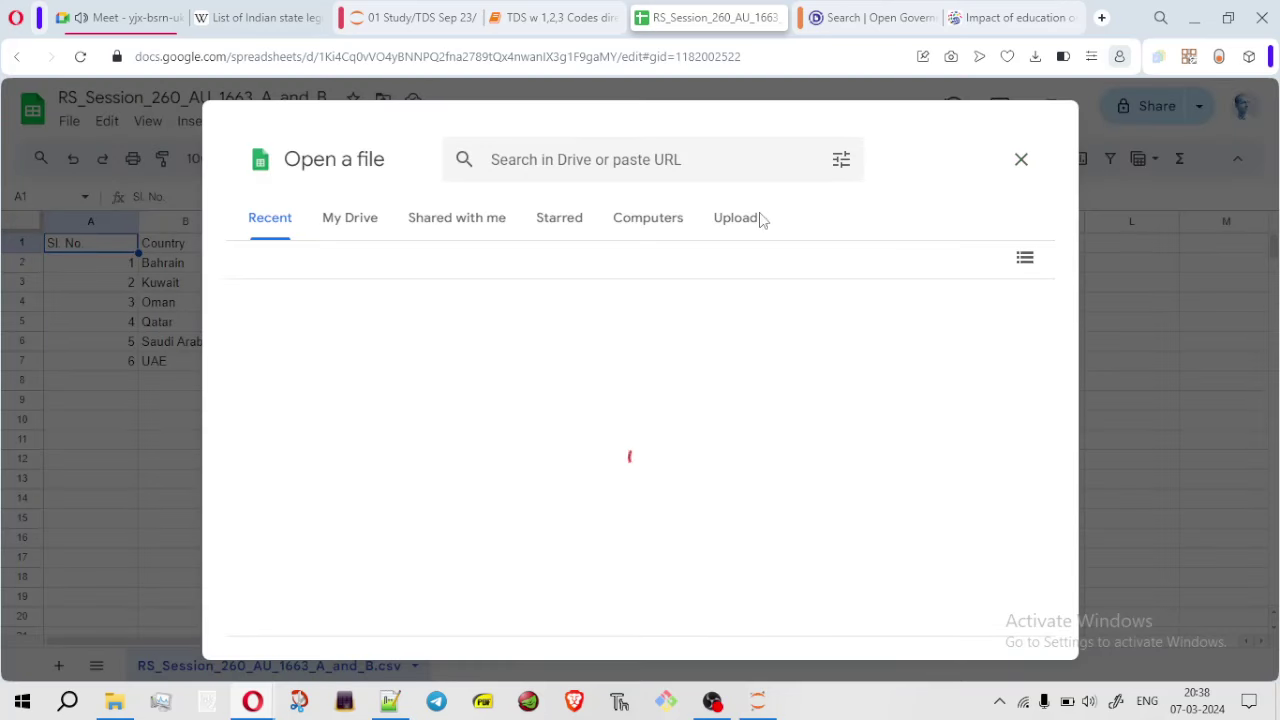
{"action": "left_click", "coordinate": [735, 227]}
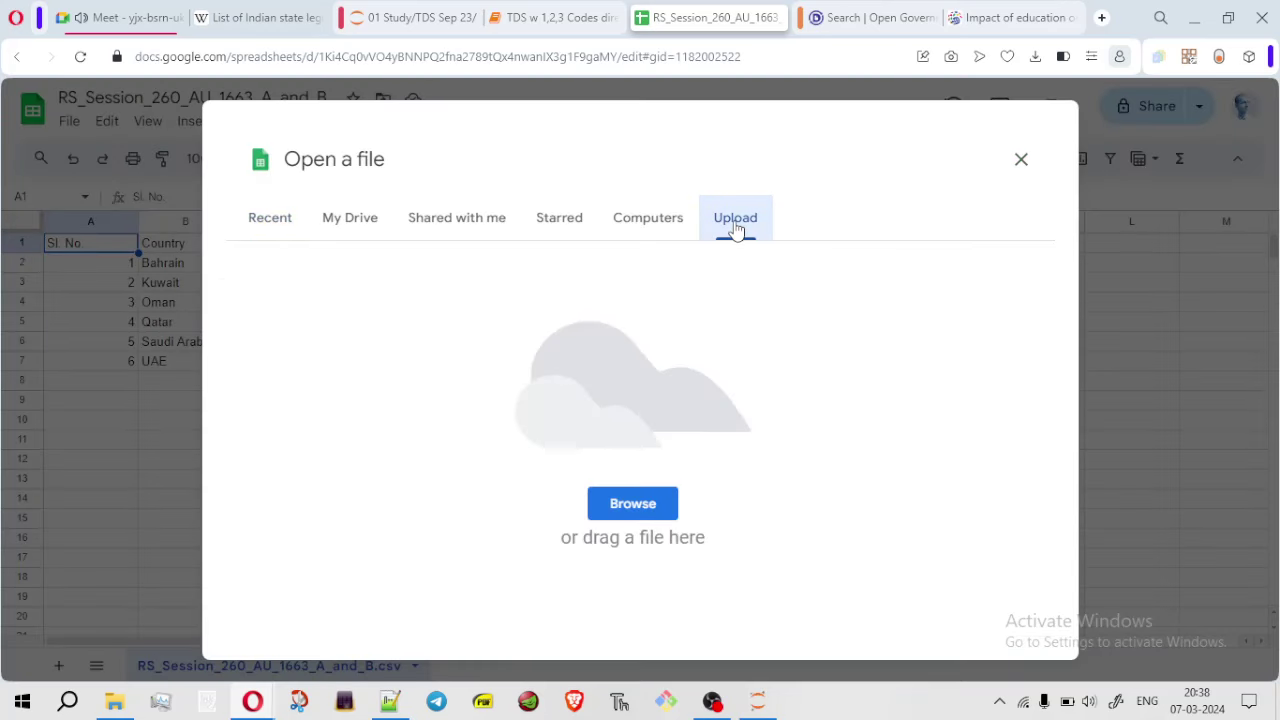
{"action": "left_click", "coordinate": [651, 499]}
{"action": "left_click", "coordinate": [695, 381]}
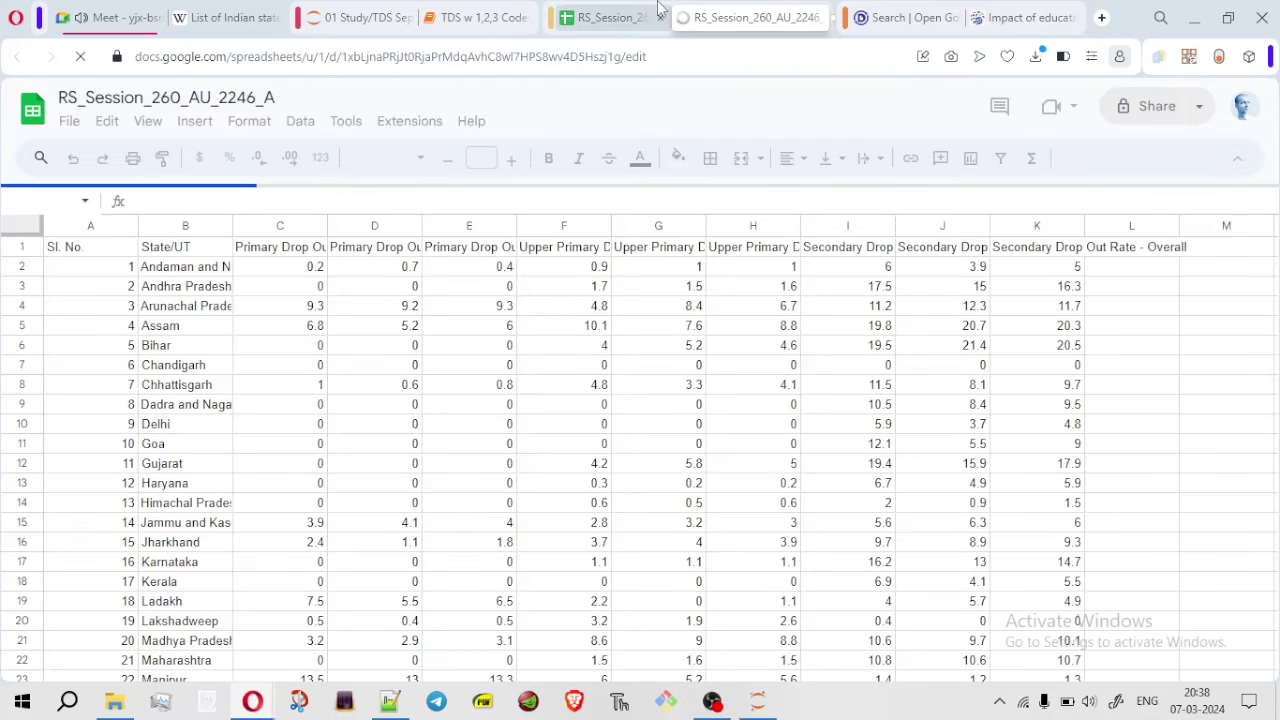
{"action": "left_click", "coordinate": [658, 17]}
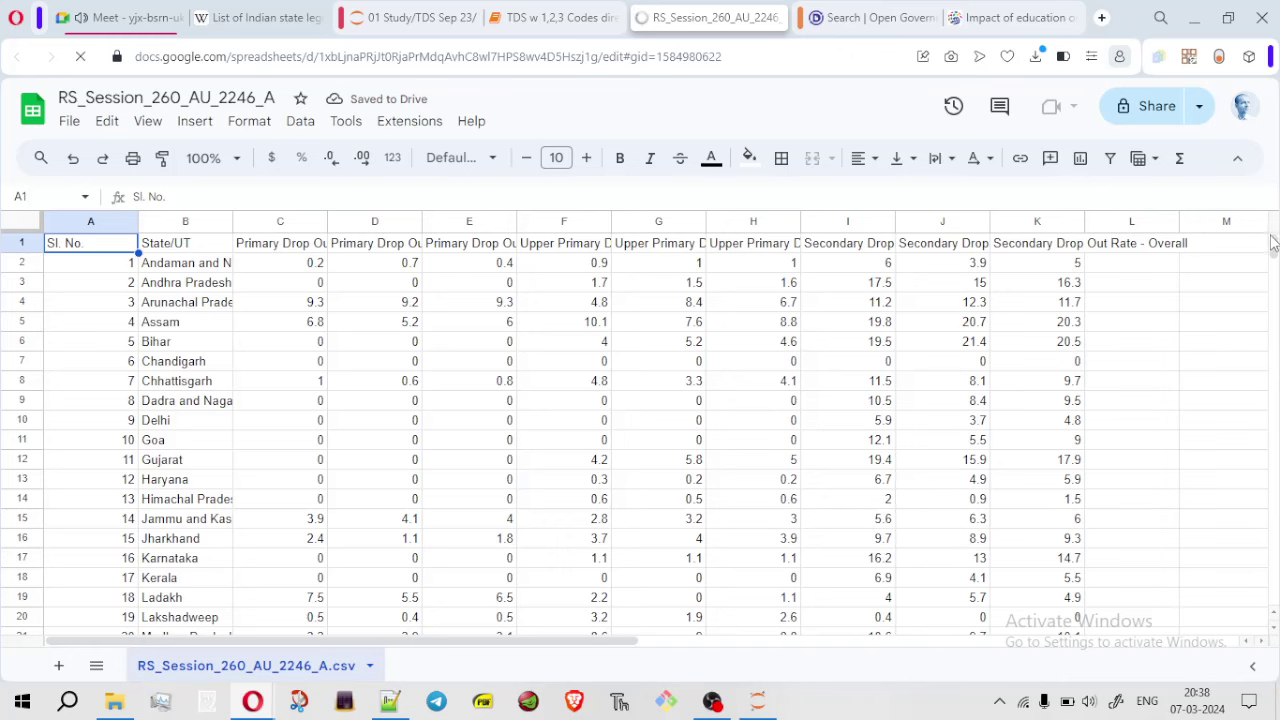
{"action": "left_click_drag", "start_coordinate": [1274, 248], "coordinate": [1273, 248]}
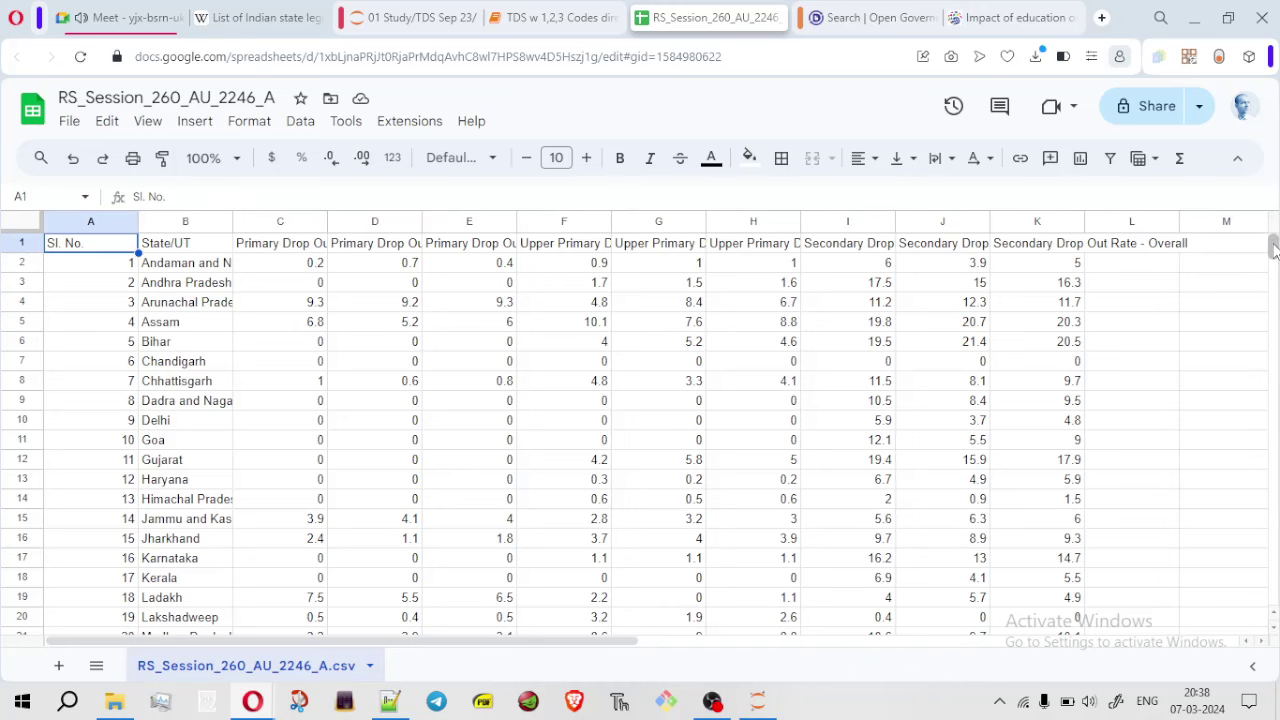
{"action": "left_click_drag", "start_coordinate": [1273, 250], "coordinate": [1272, 202]}
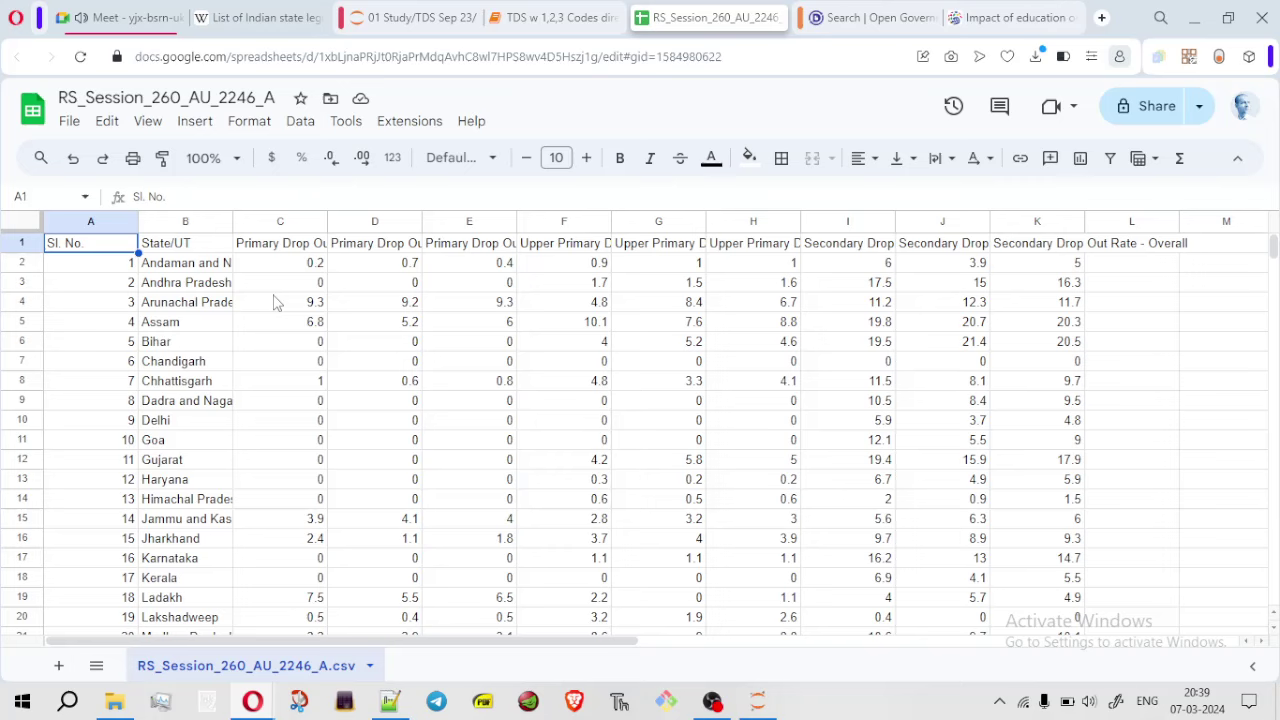
{"action": "left_click", "coordinate": [22, 229]}
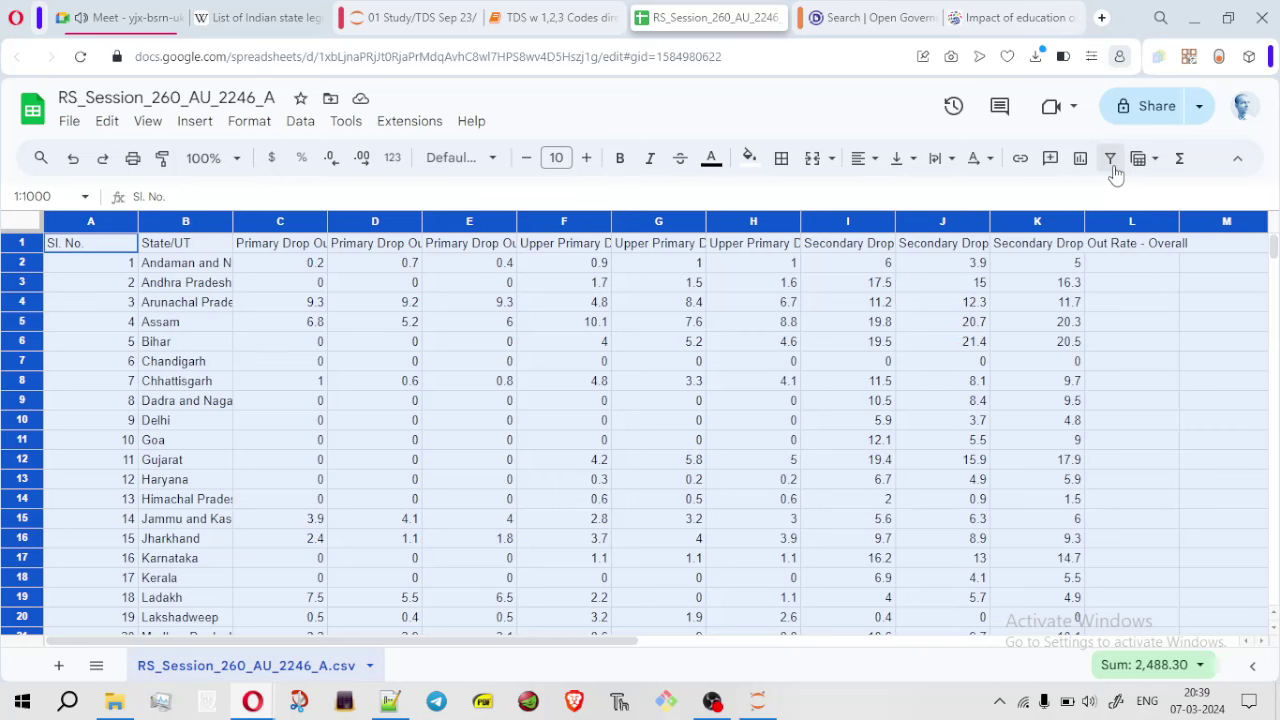
Add a filter to the header row and open the State/UT column's filter options
{"action": "key", "text": "ctrl+plus"}
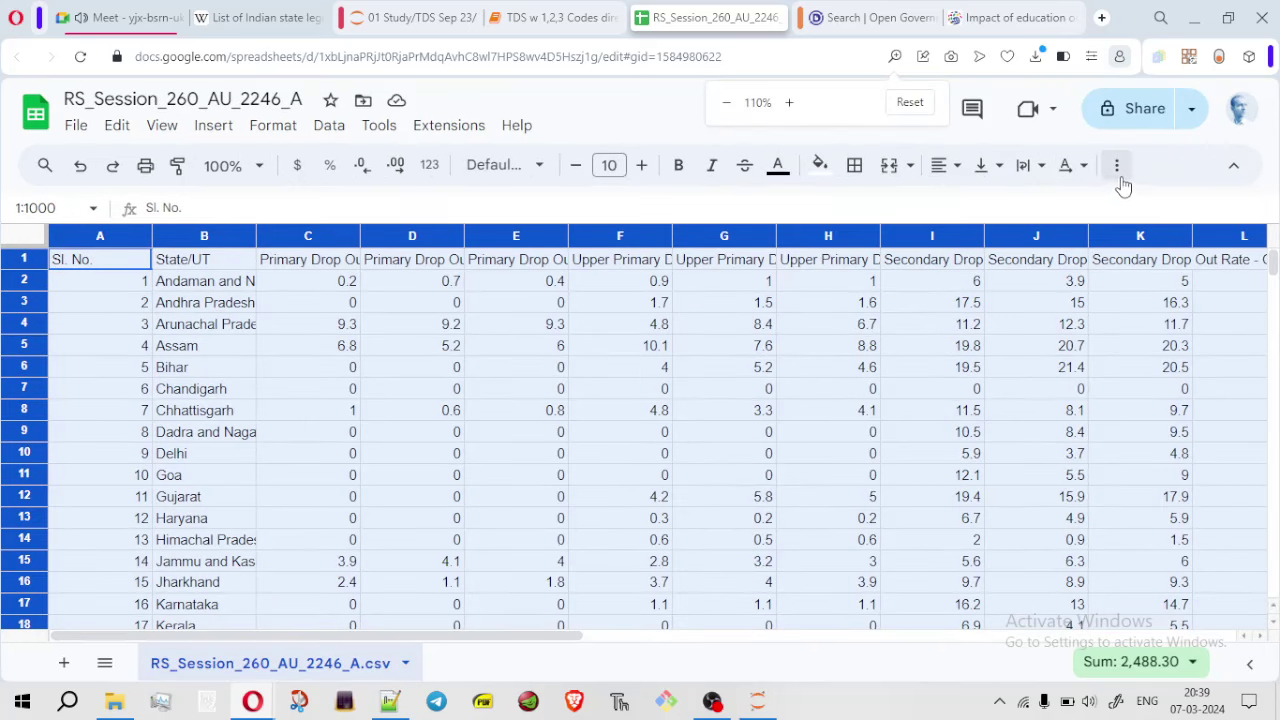
{"action": "key", "text": "ctrl+minus"}
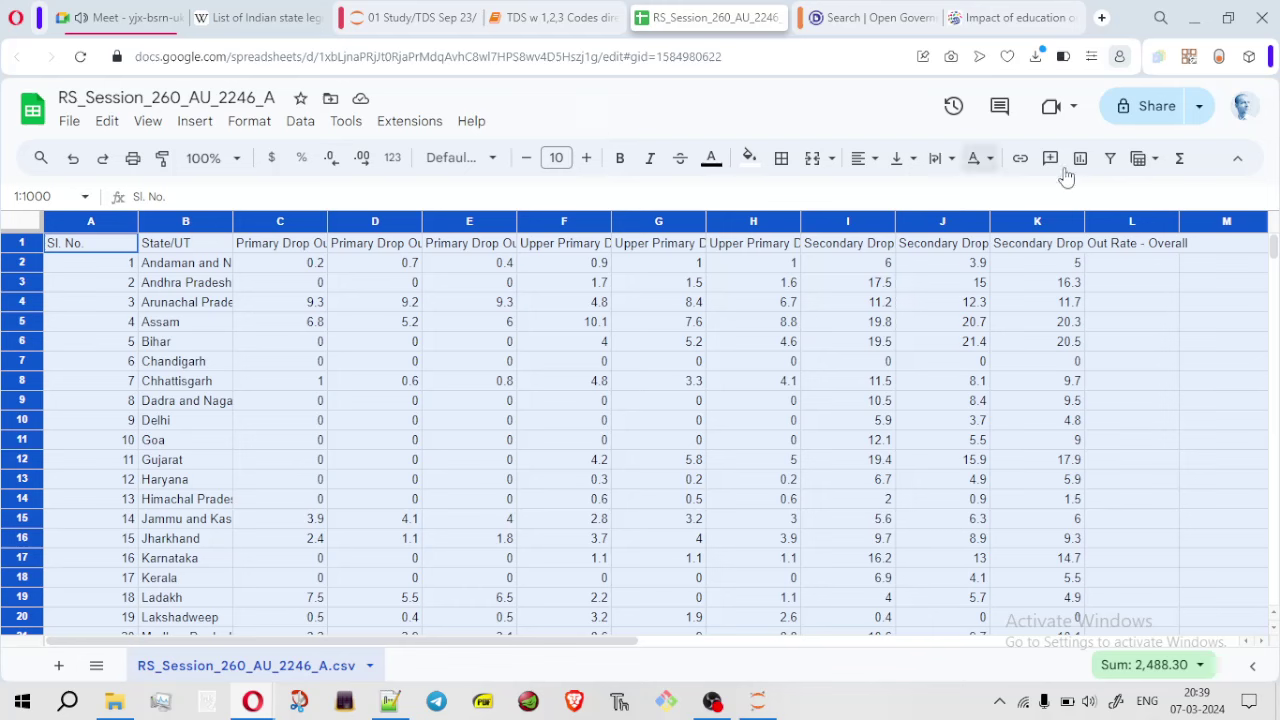
{"action": "left_click", "coordinate": [1110, 158]}
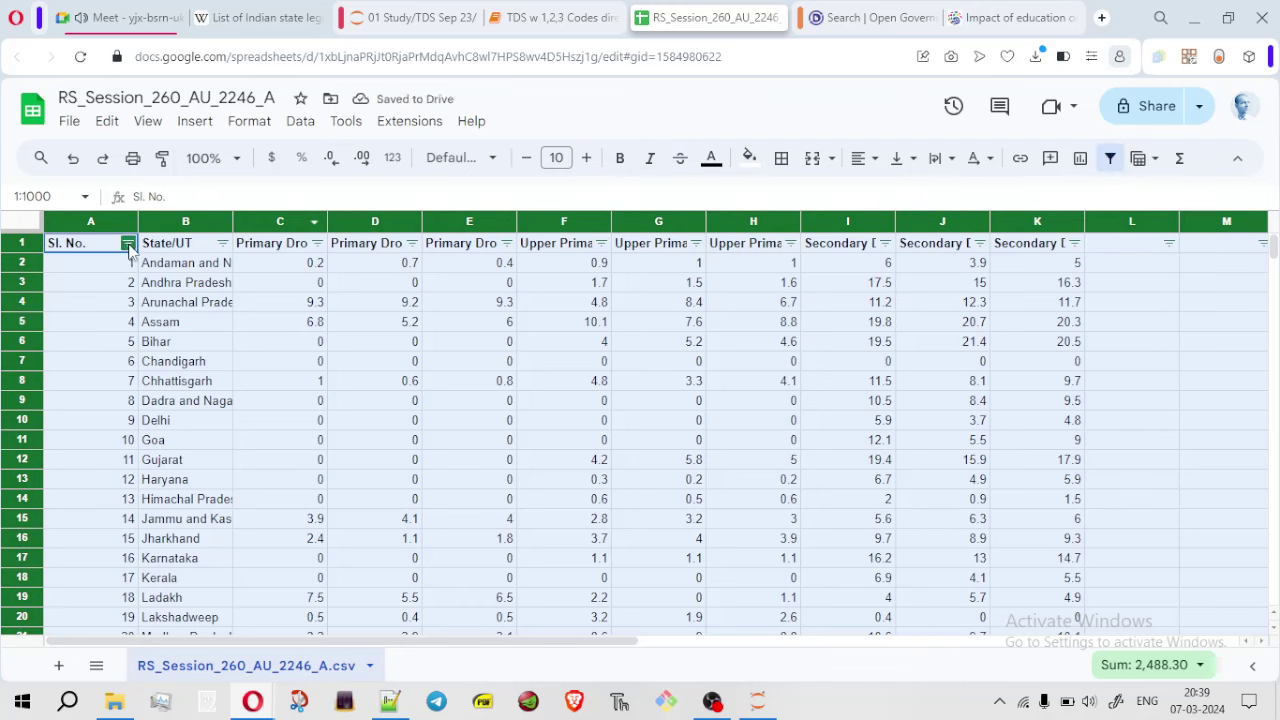
{"action": "left_click", "coordinate": [222, 243]}
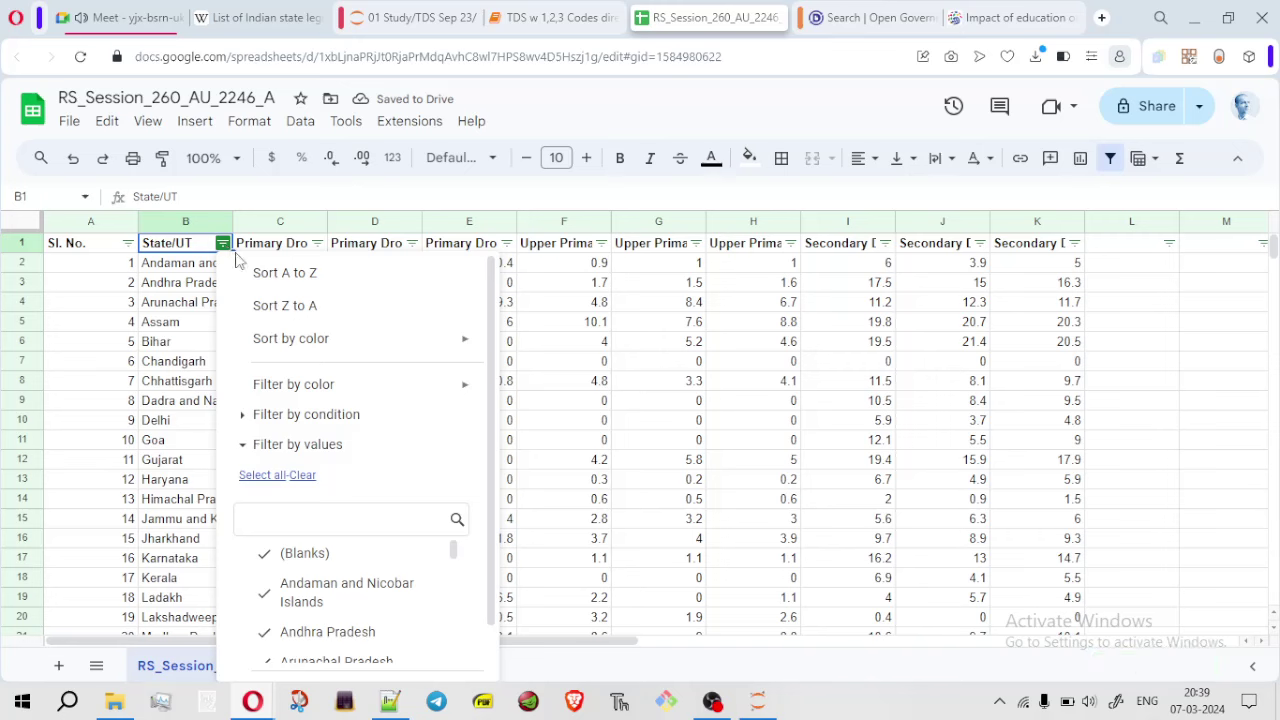
Filter State/UT to only Andaman and Nicobar and Andhra Pradesh, and add a blank Sheet1
{"action": "scroll", "coordinate": [440, 485], "scroll_direction": "down", "scroll_amount": 1}
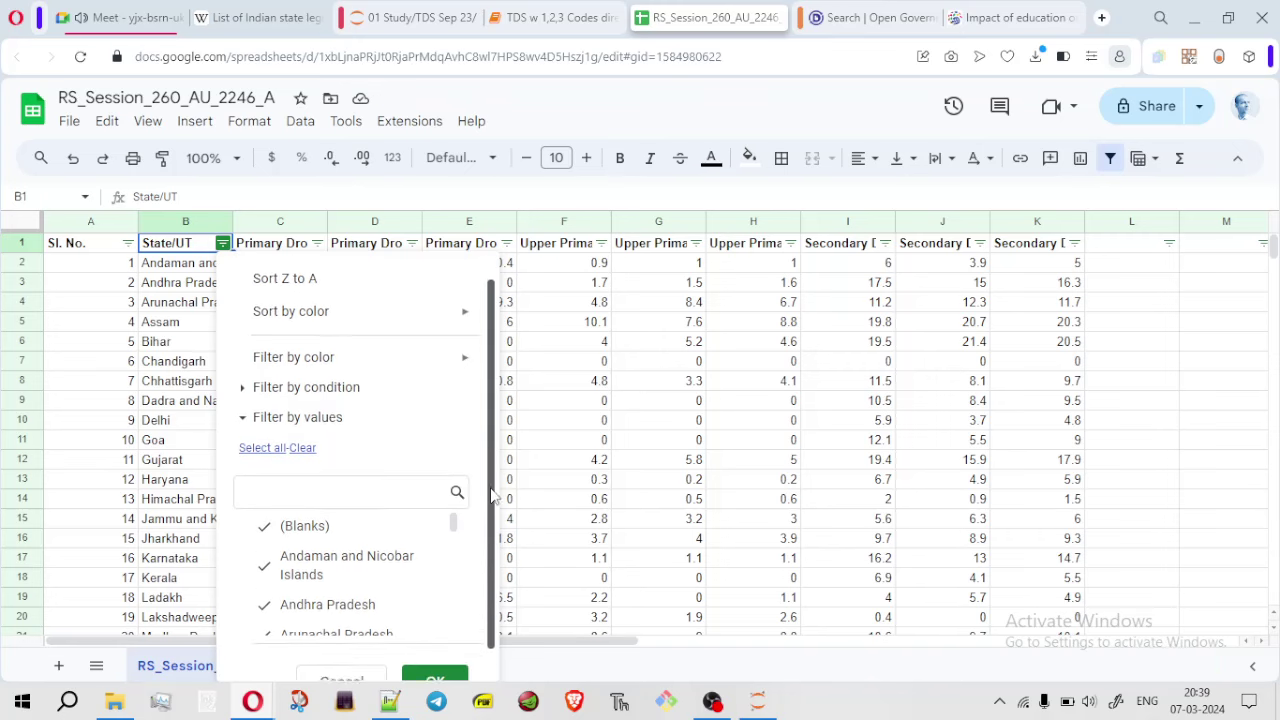
{"action": "left_click_drag", "start_coordinate": [454, 492], "coordinate": [456, 480]}
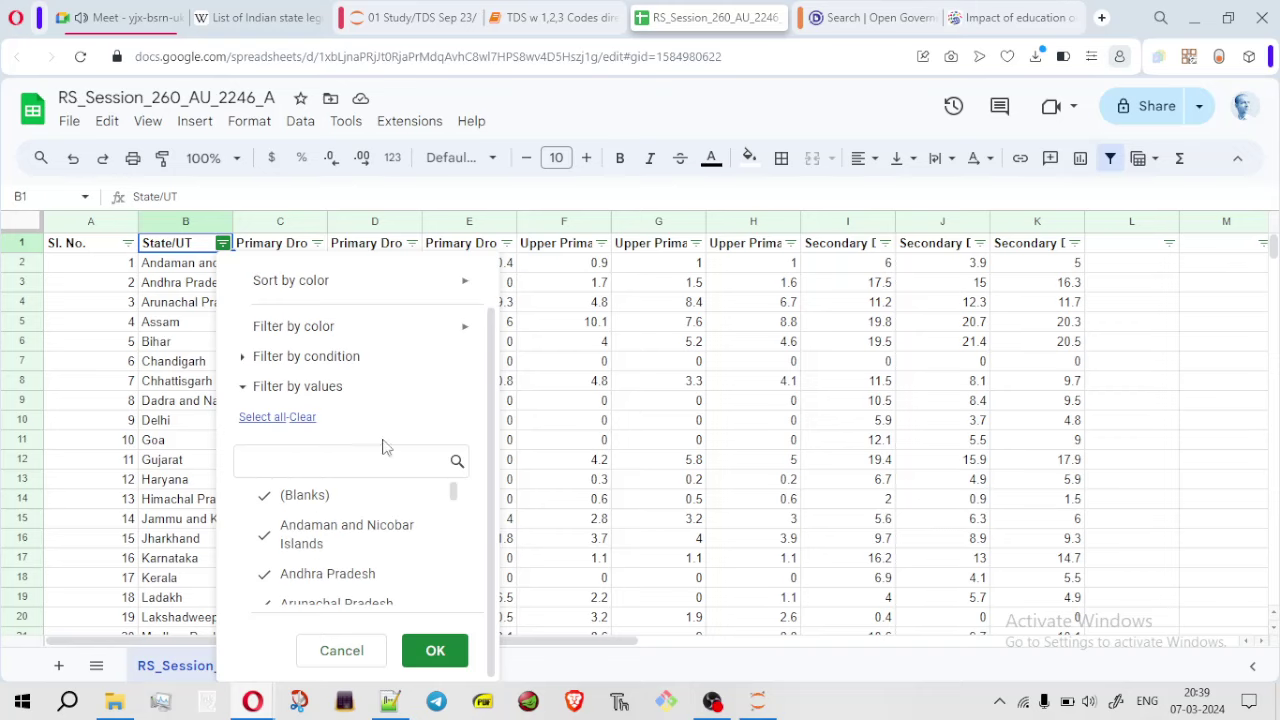
{"action": "left_click", "coordinate": [303, 417]}
{"action": "left_click", "coordinate": [290, 540]}
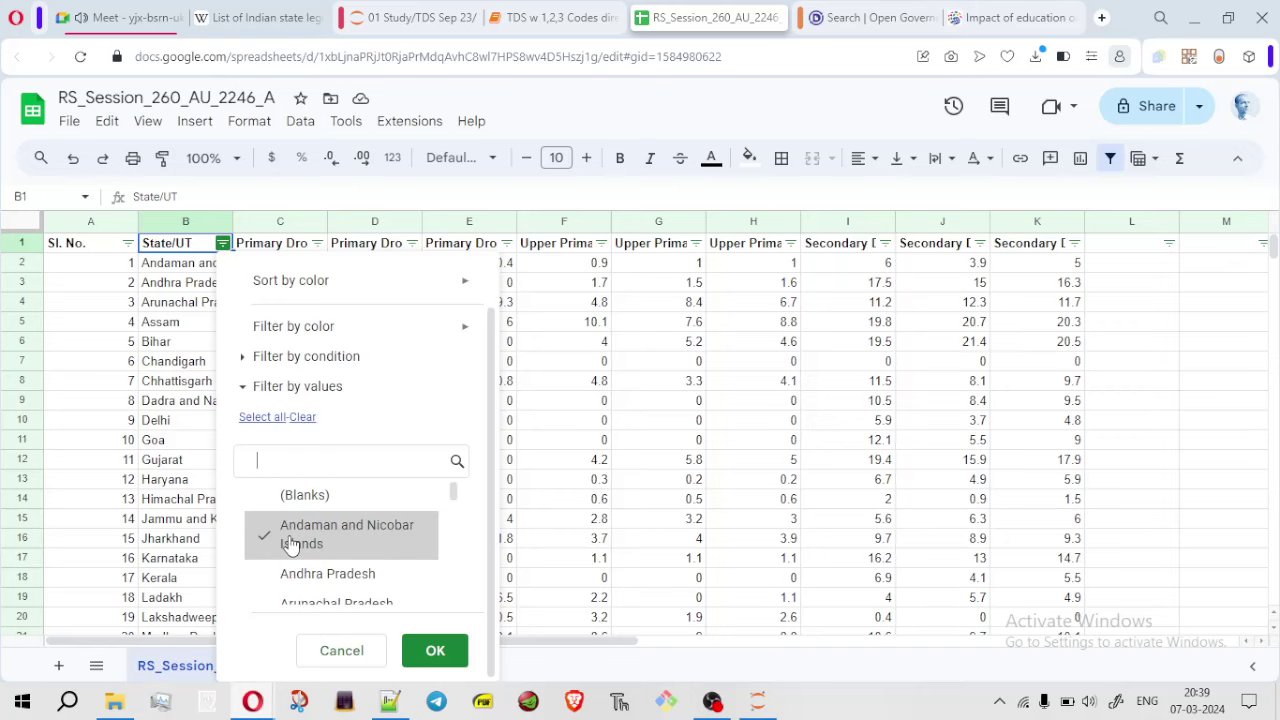
{"action": "left_click", "coordinate": [298, 578]}
{"action": "left_click", "coordinate": [428, 652]}
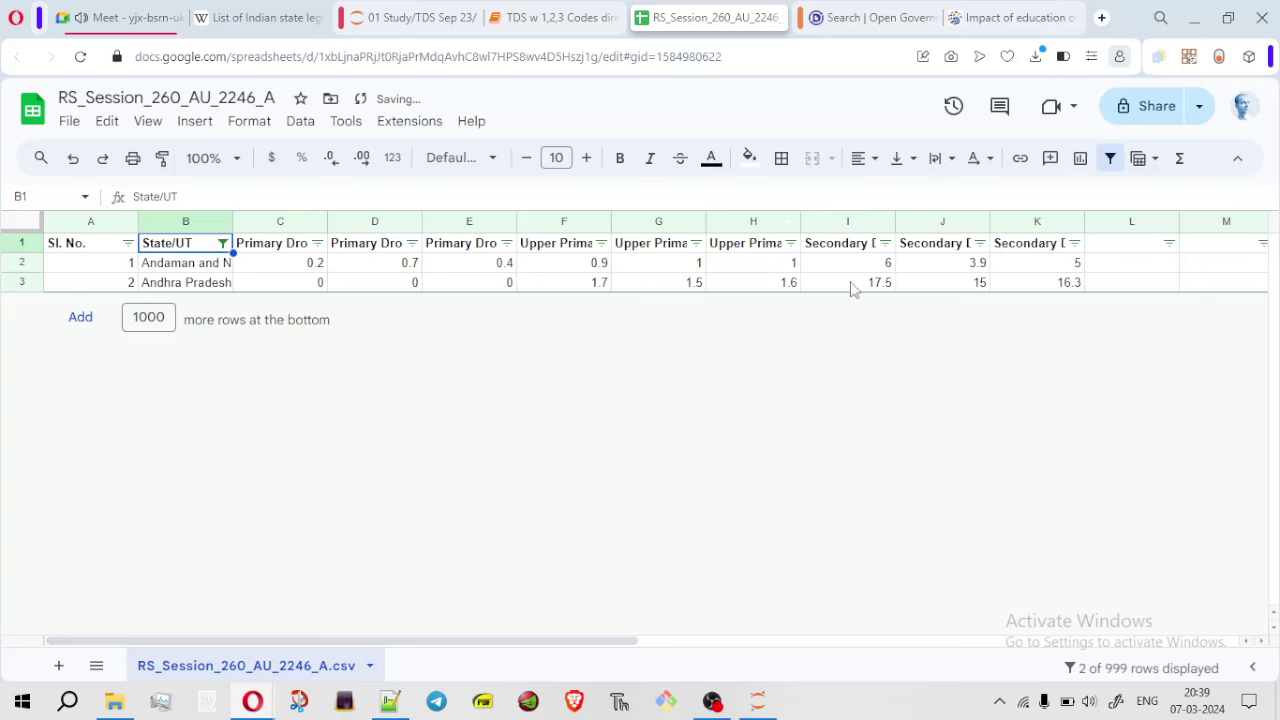
{"action": "left_click", "coordinate": [58, 665]}
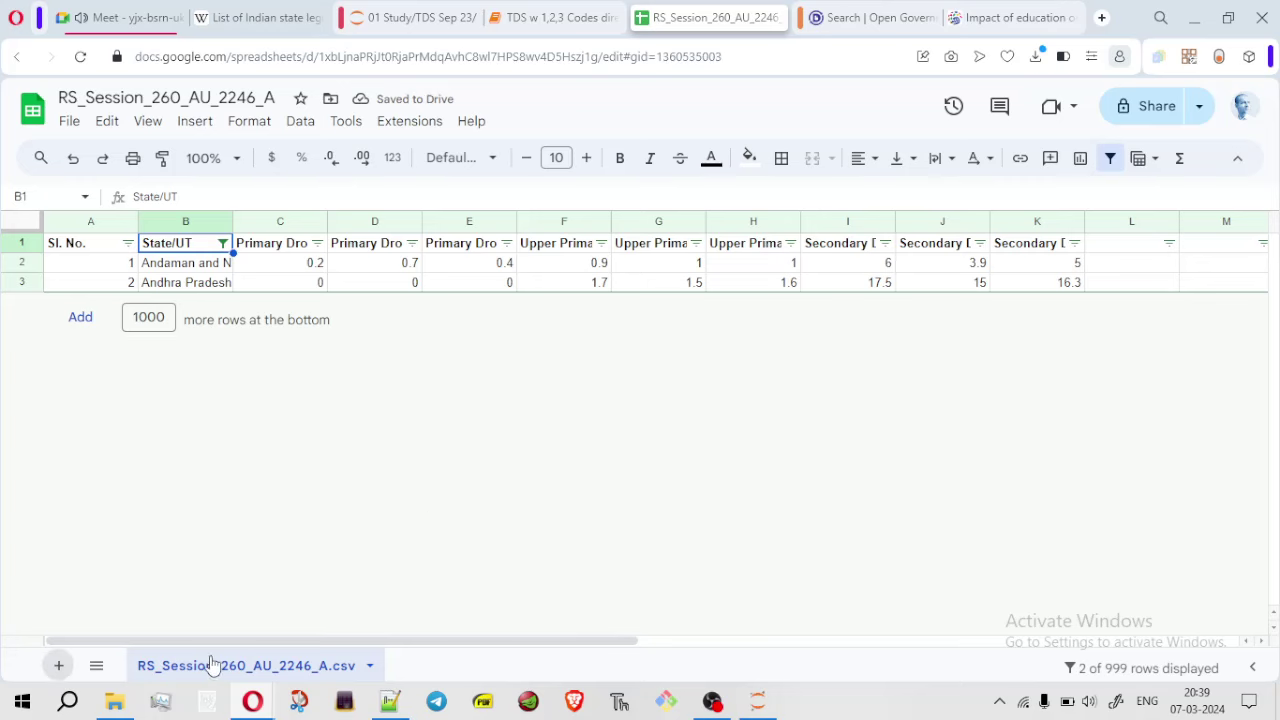
{"action": "left_click", "coordinate": [258, 665]}
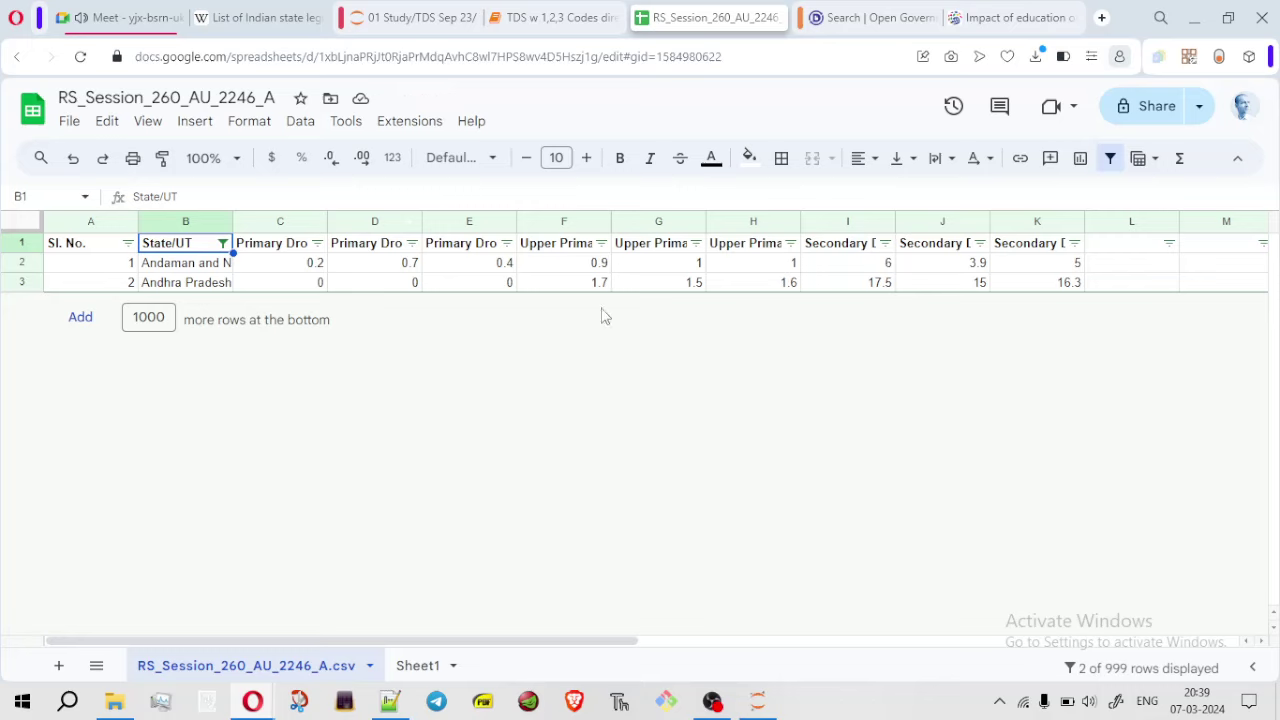
Abandon a sum formula in L2 and select the filtered state rows A2:K3
{"action": "left_click", "coordinate": [1150, 268]}
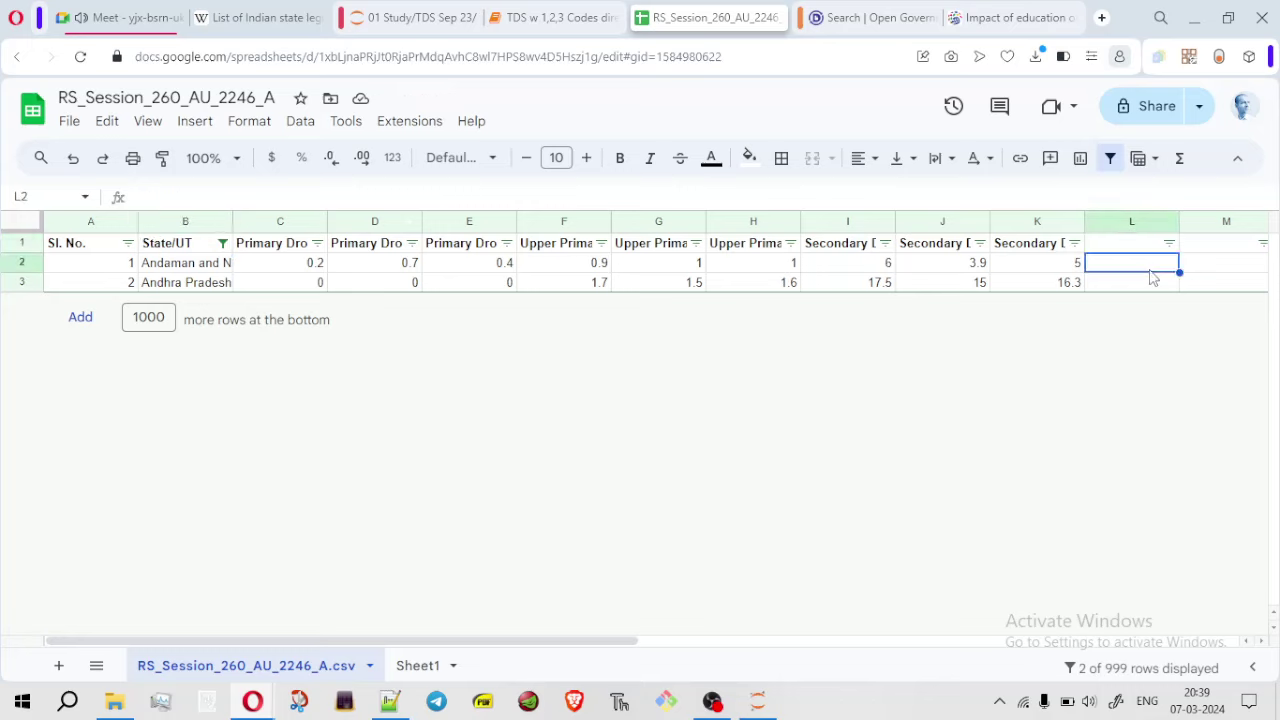
{"action": "type", "text": "=sum("}
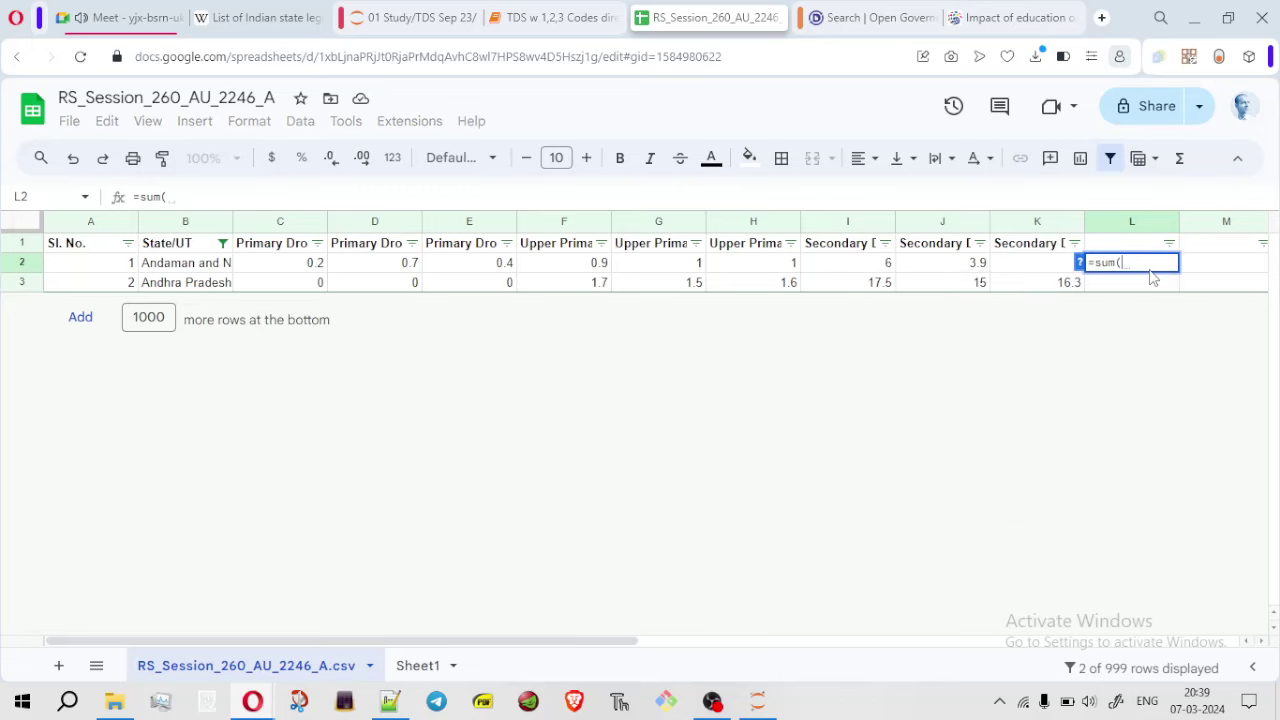
{"action": "key", "text": "BackSpace"}
{"action": "key", "text": "BackSpace"}
{"action": "key", "text": "BackSpace"}
{"action": "key", "text": "BackSpace"}
{"action": "key", "text": "BackSpace"}
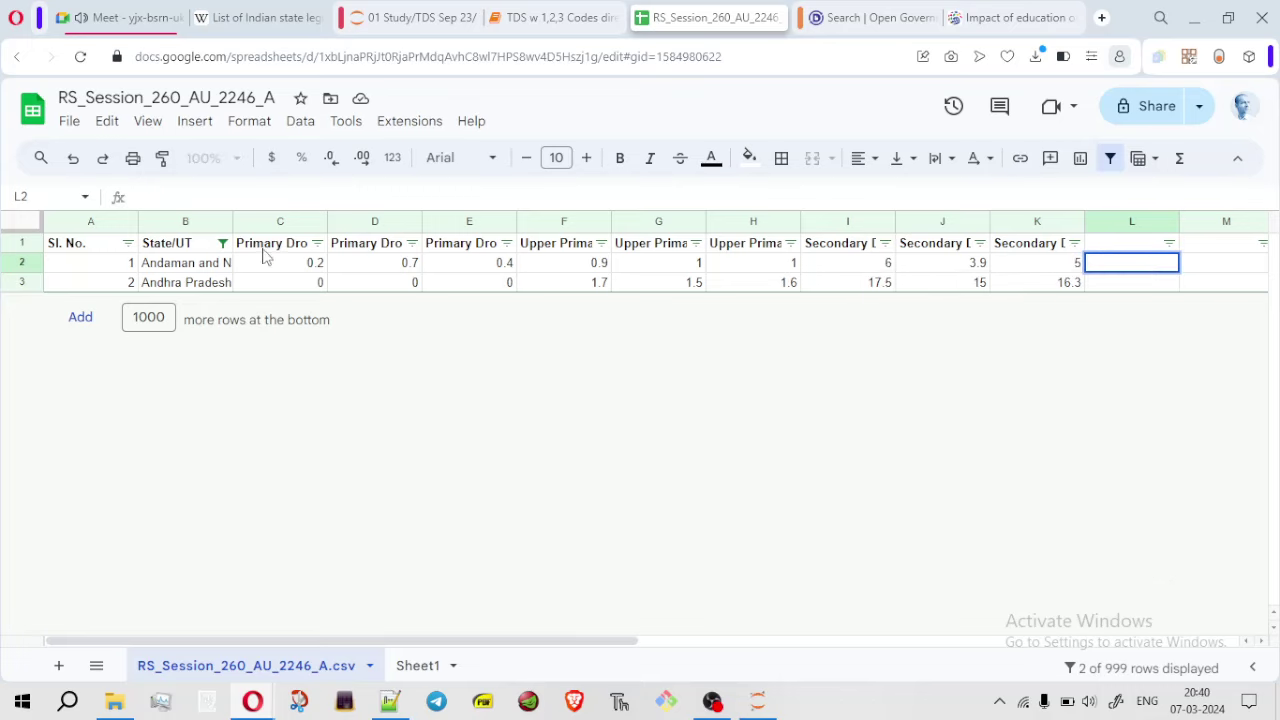
{"action": "left_click_drag", "start_coordinate": [88, 268], "coordinate": [400, 287]}
{"action": "left_click_drag", "start_coordinate": [572, 295], "coordinate": [1080, 291]}
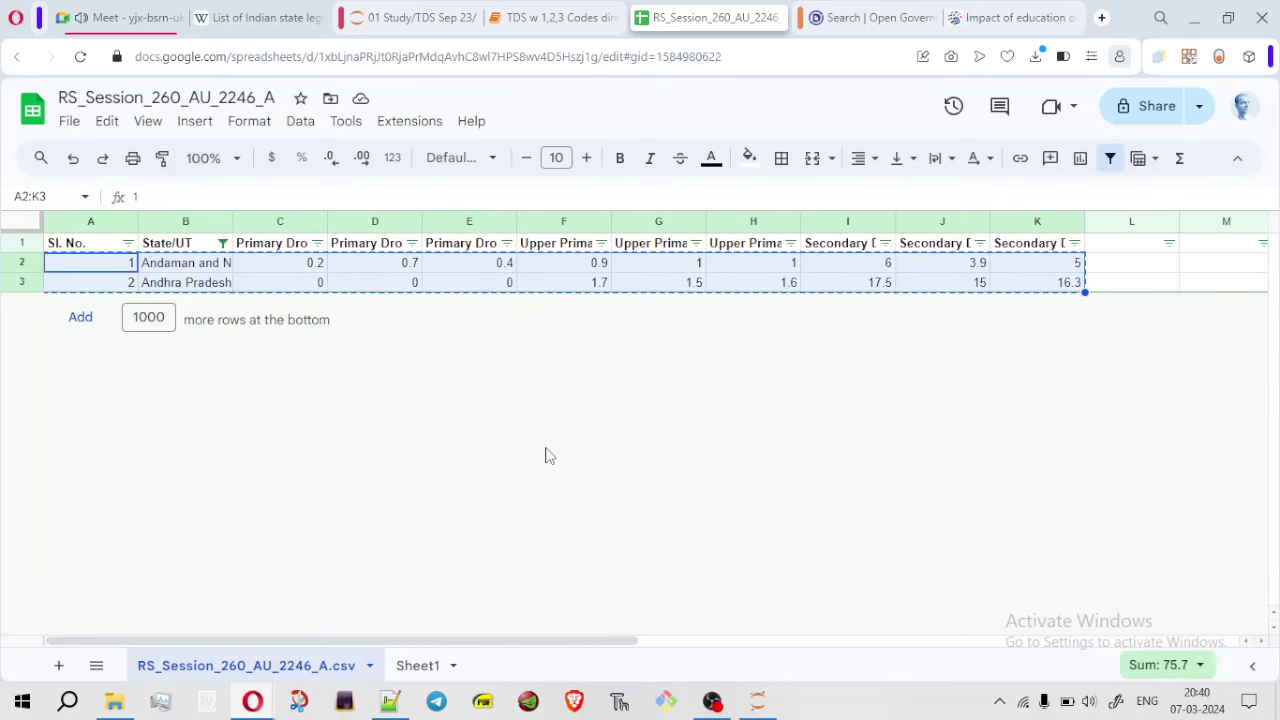
Bring up paste options on Sheet1 cell A1, cancel, and switch to the Google Meet call
{"action": "left_click", "coordinate": [420, 666]}
{"action": "left_click", "coordinate": [91, 250]}
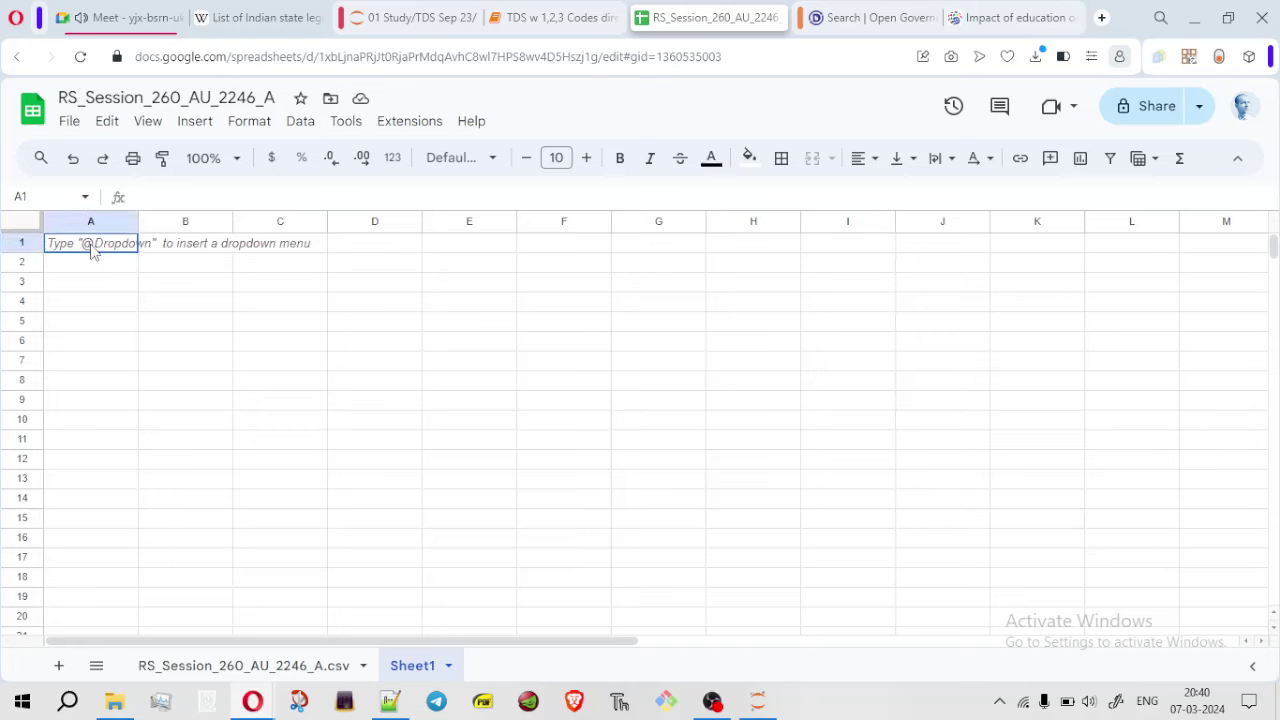
{"action": "right_click", "coordinate": [96, 254]}
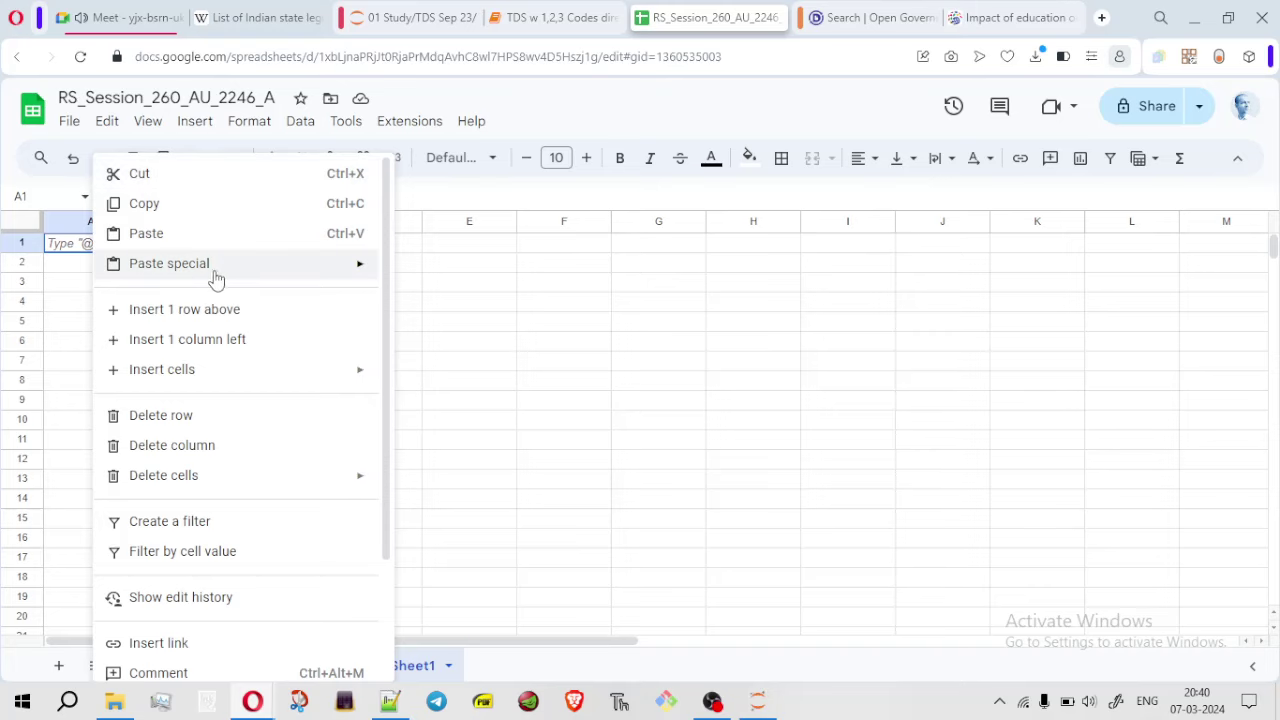
{"action": "mouse_move", "coordinate": [333, 272]}
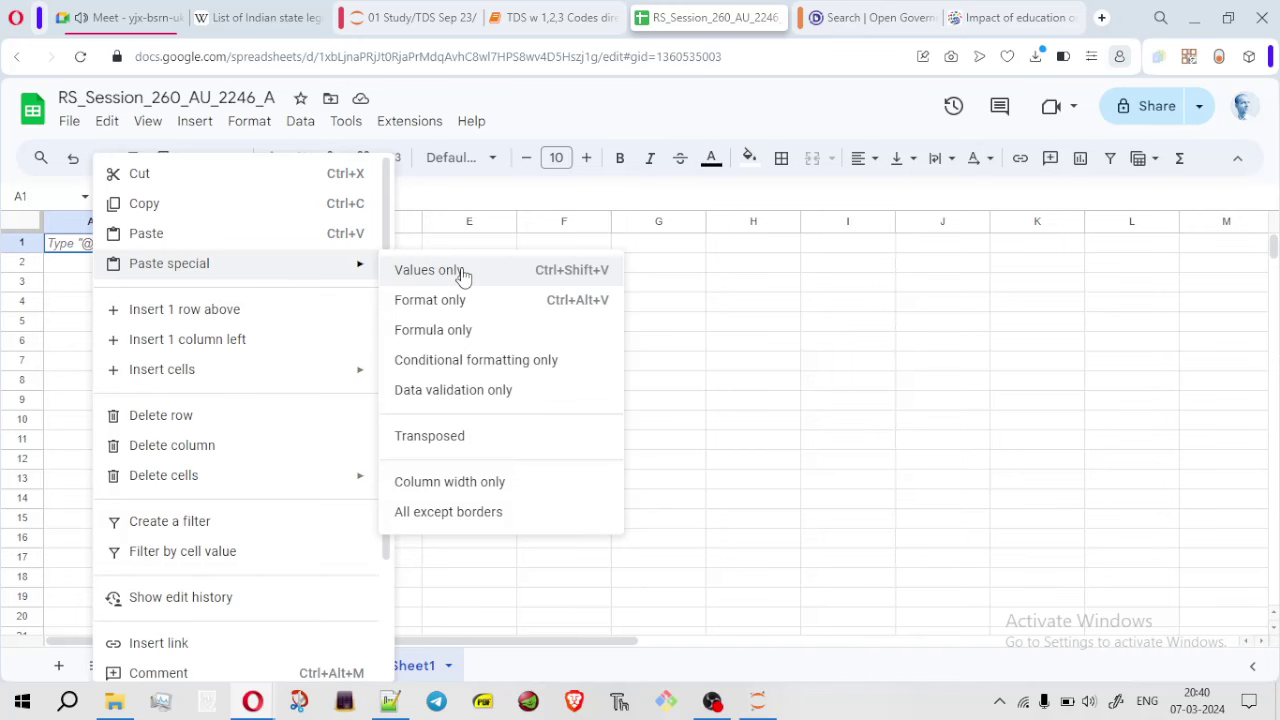
{"action": "left_click", "coordinate": [523, 677]}
{"action": "left_click", "coordinate": [250, 666]}
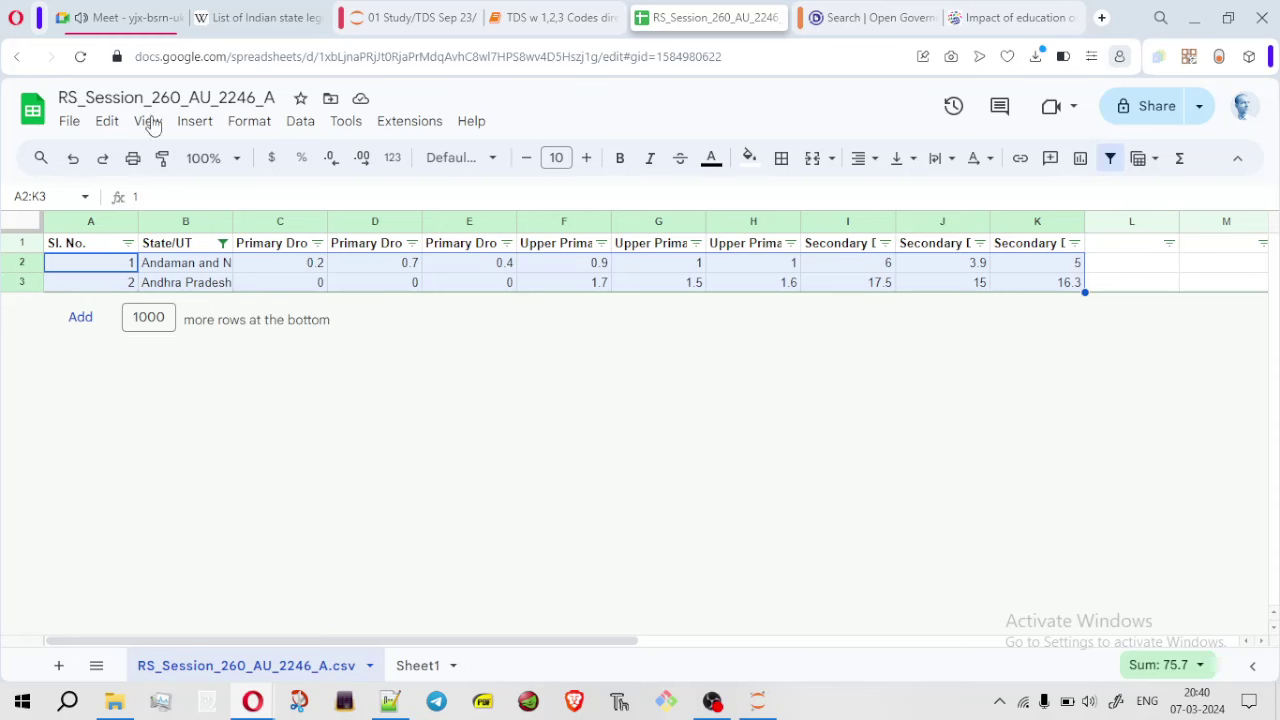
{"action": "left_click", "coordinate": [128, 18]}
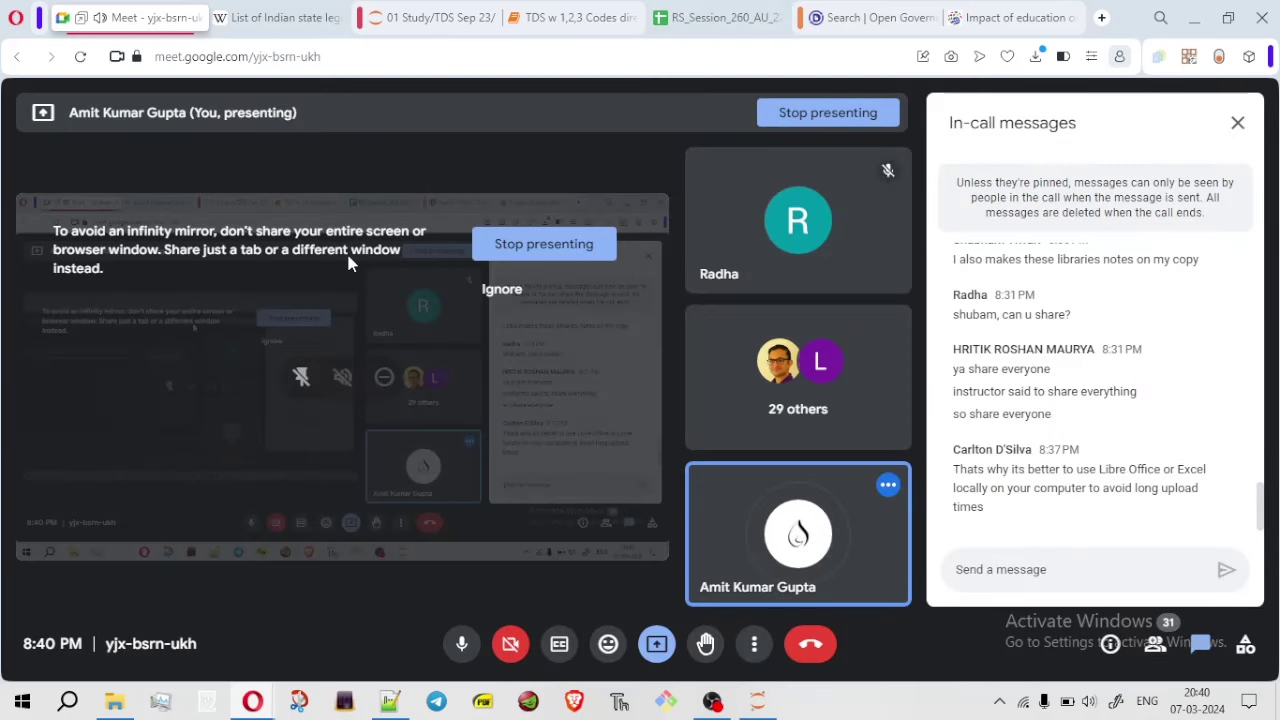
Check Meet's list of 31 participants, then return to the RS_Session_260_AU_2246_A spreadsheet
{"action": "left_click", "coordinate": [1156, 645]}
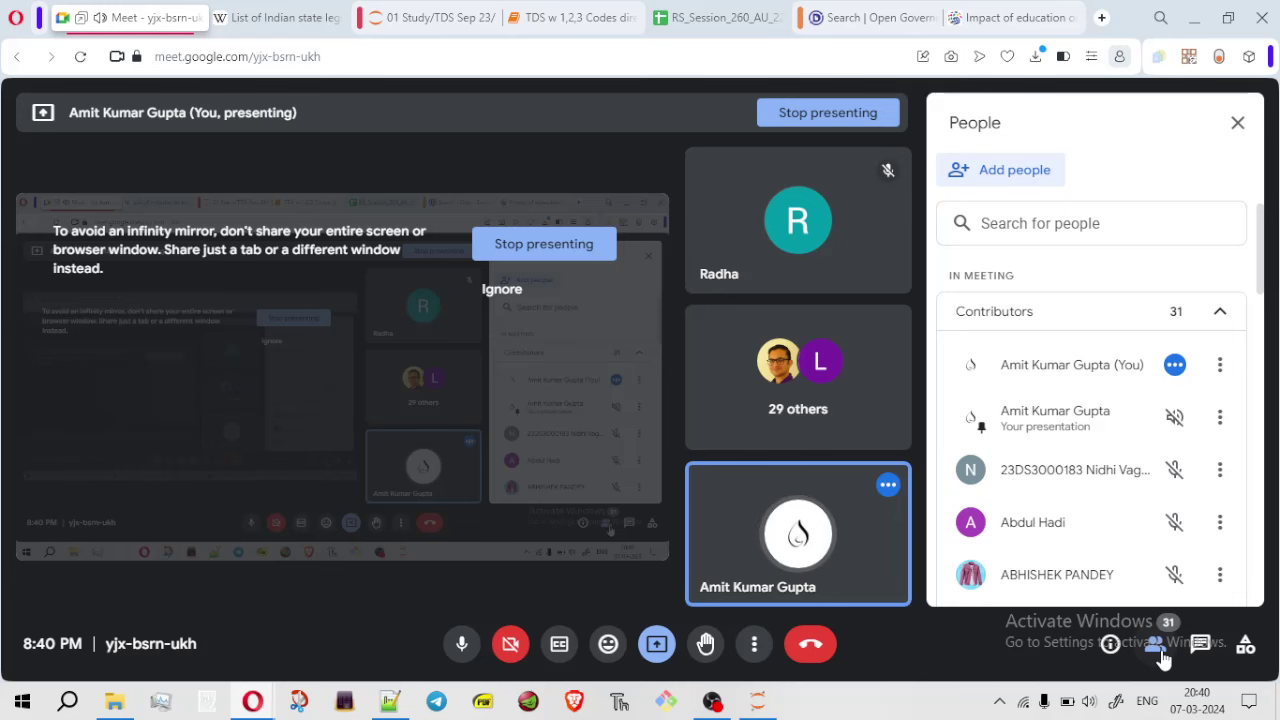
{"action": "left_click", "coordinate": [715, 17]}
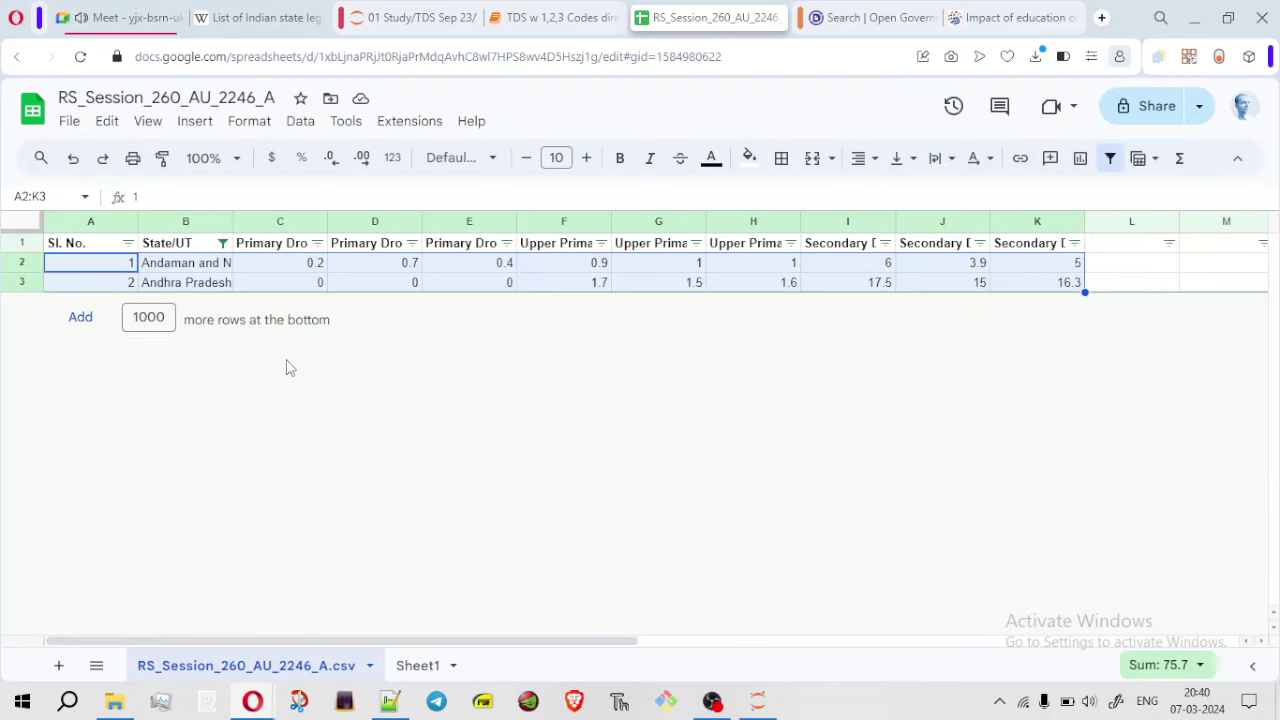
Abandon a sum formula in L2 and copy the two state rows A2:K3
{"action": "left_click", "coordinate": [1129, 263]}
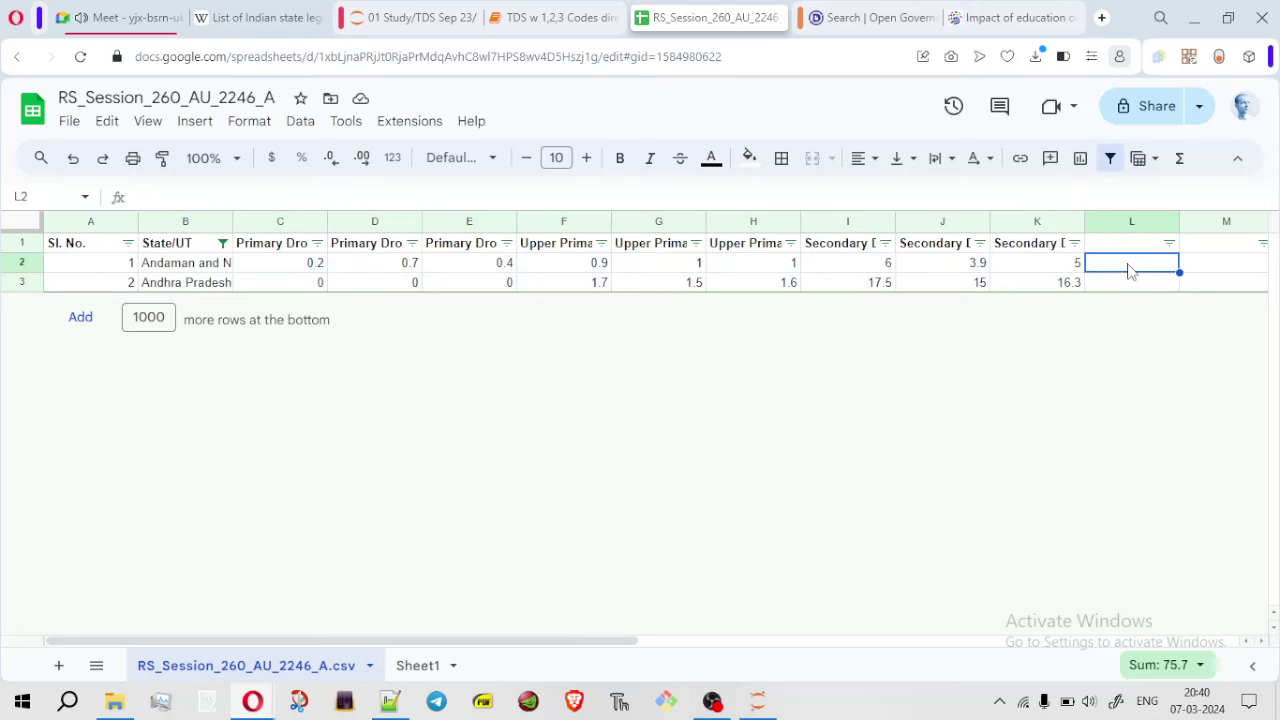
{"action": "type", "text": "=sum"}
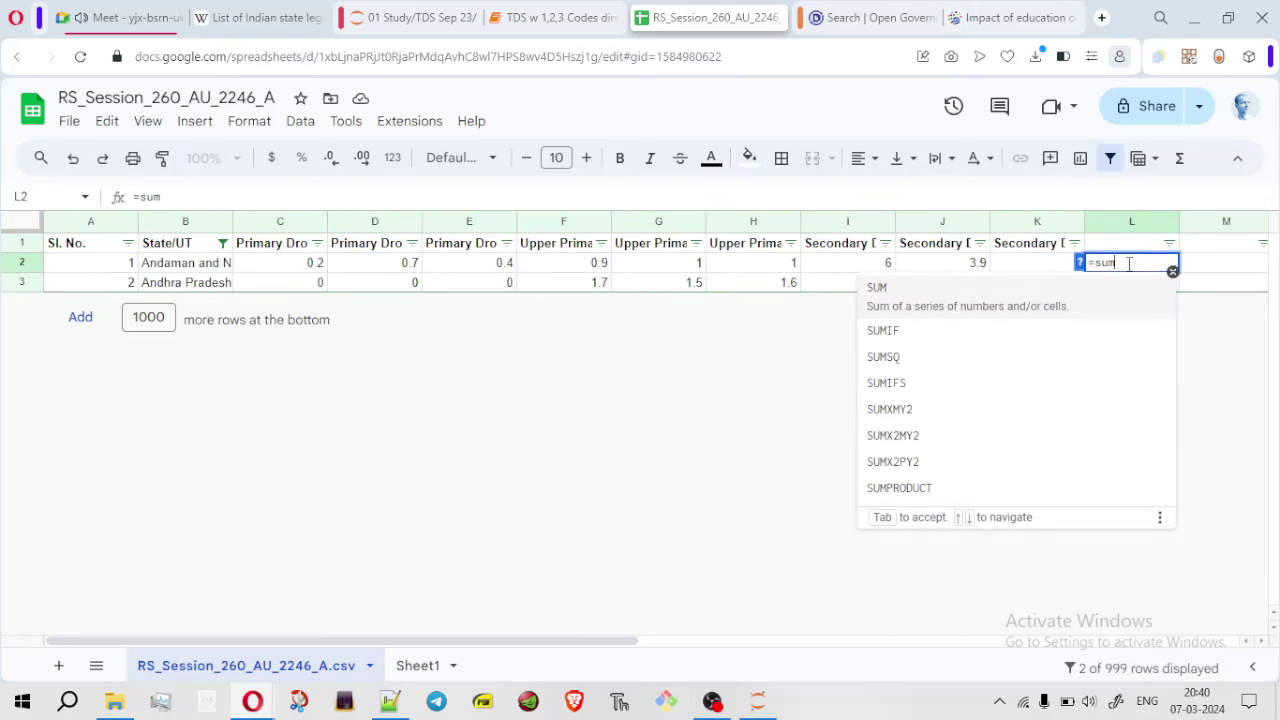
{"action": "key", "text": "BackSpace"}
{"action": "key", "text": "BackSpace"}
{"action": "key", "text": "BackSpace"}
{"action": "key", "text": "BackSpace"}
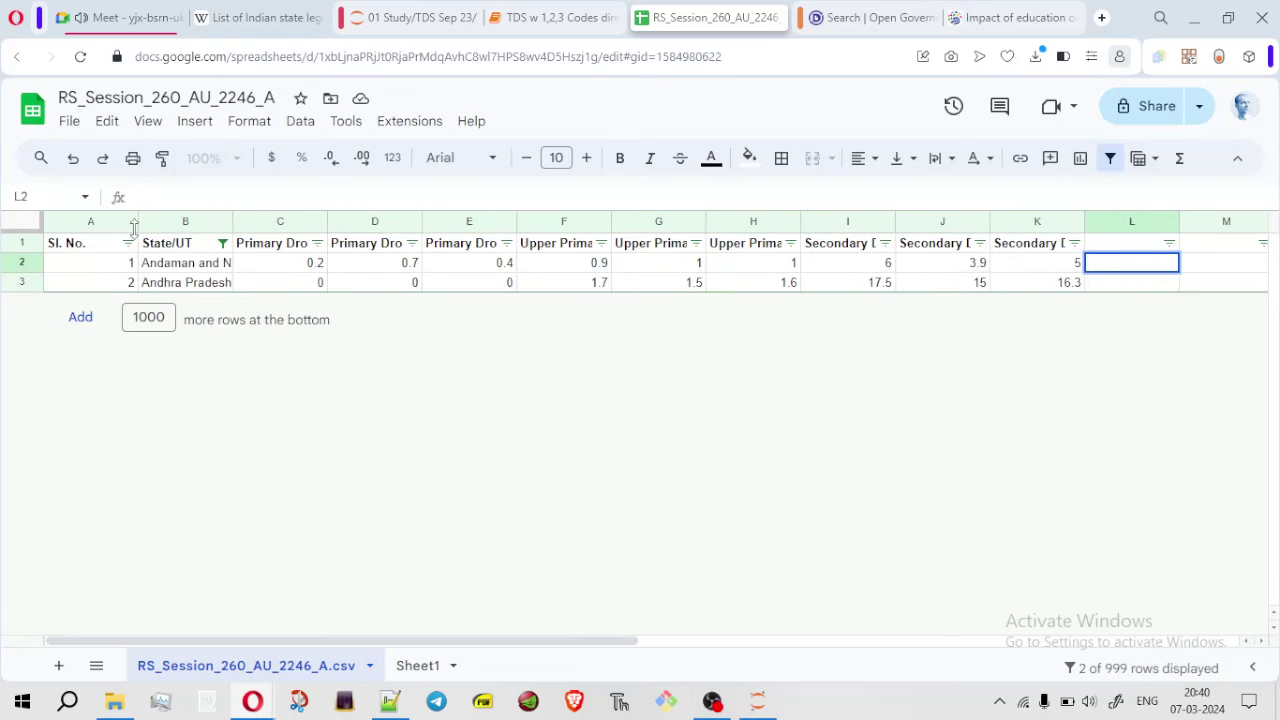
{"action": "mouse_move", "coordinate": [78, 268]}
{"action": "left_mouse_down"}
{"action": "mouse_move", "coordinate": [923, 262]}
{"action": "mouse_move", "coordinate": [1076, 288]}
{"action": "left_mouse_up"}
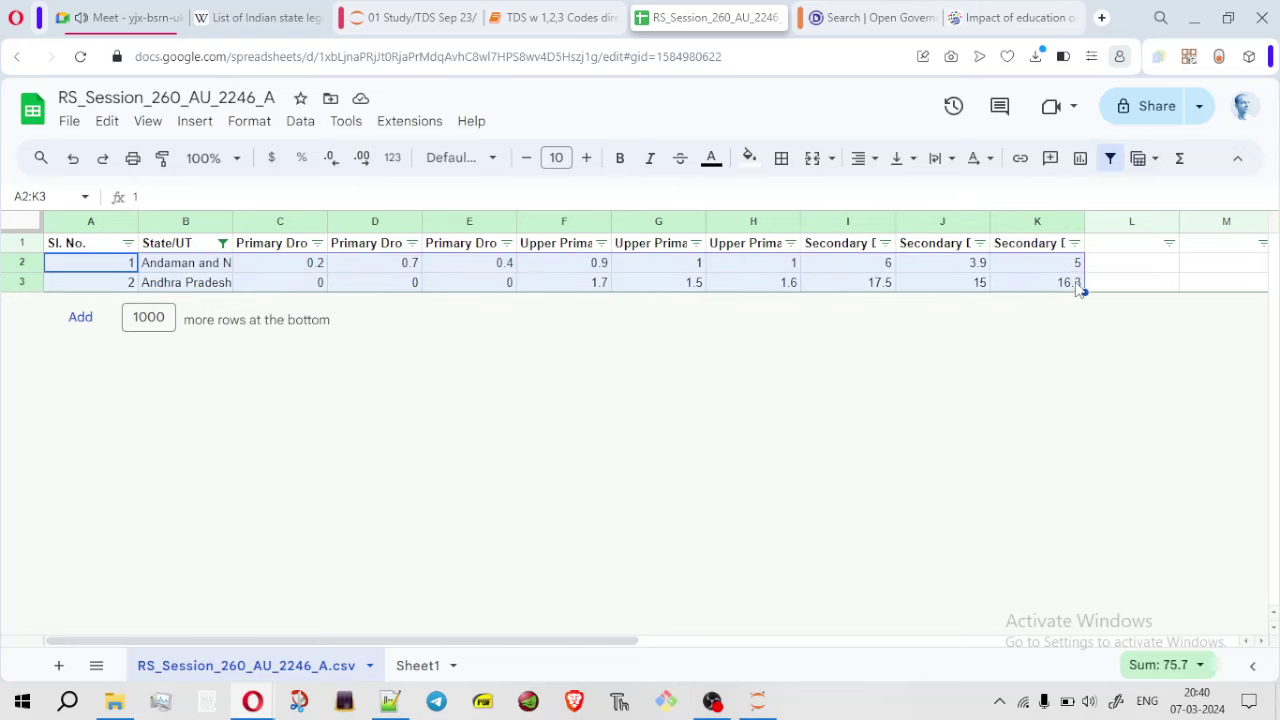
{"action": "key", "text": "ctrl+c"}
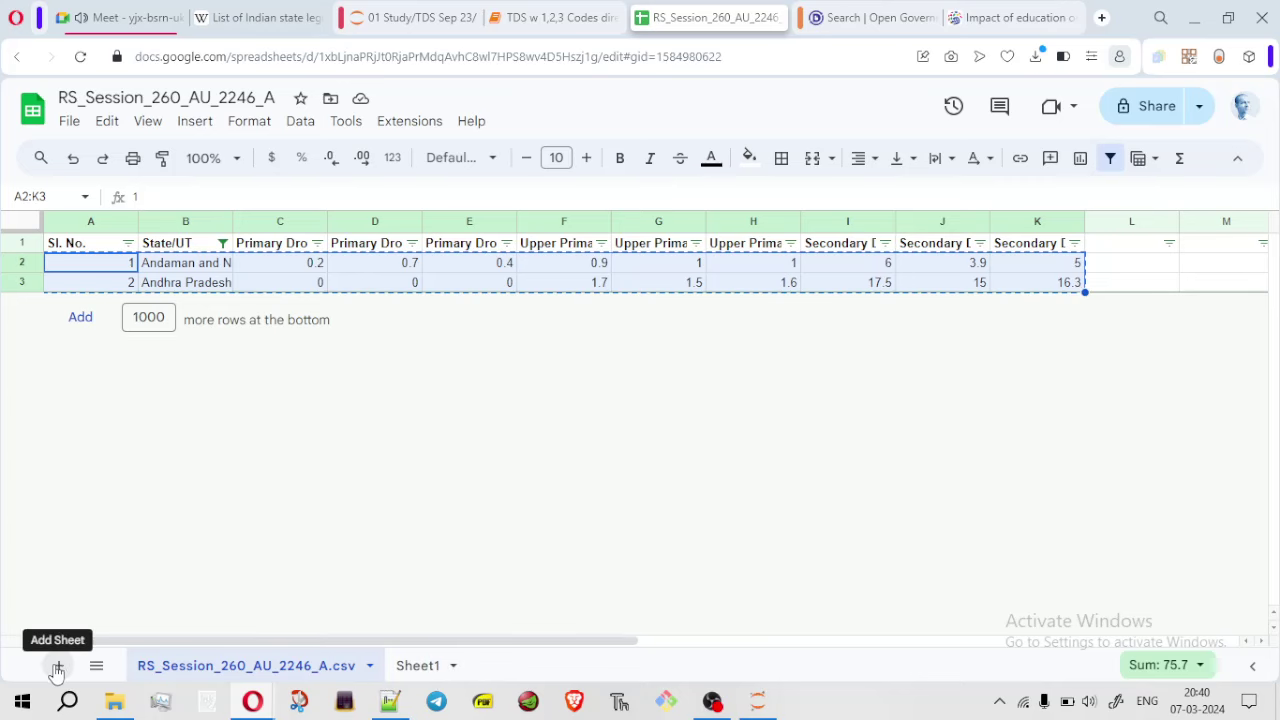
Paste the copied rows into Sheet1 at A1 as values only, filling A1:K2
{"action": "left_click", "coordinate": [418, 665]}
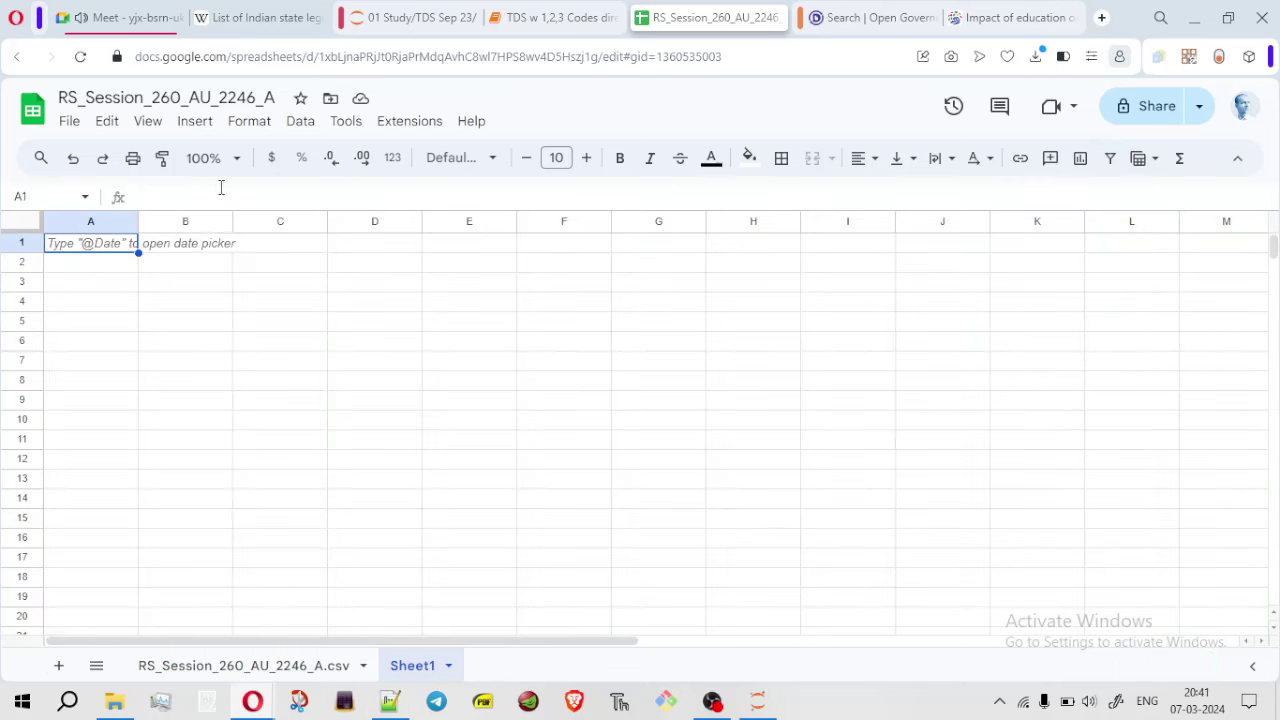
{"action": "right_click", "coordinate": [110, 258]}
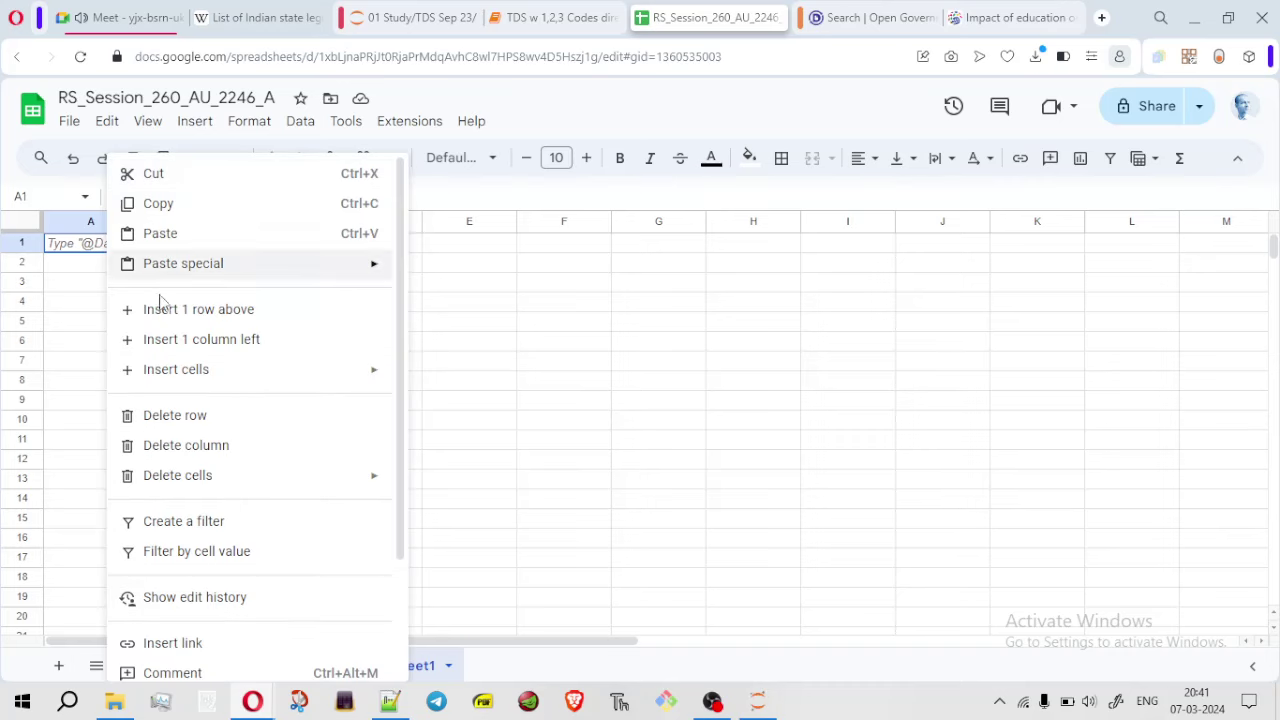
{"action": "mouse_move", "coordinate": [265, 281]}
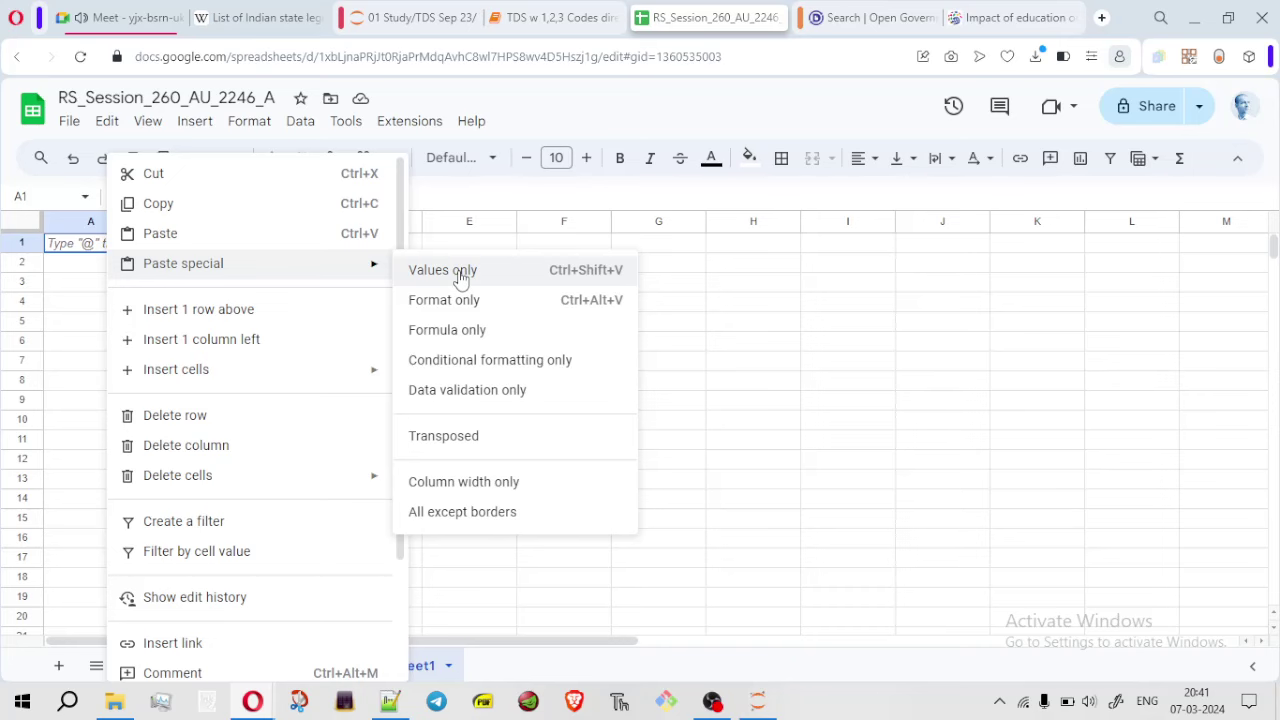
{"action": "left_click", "coordinate": [461, 279]}
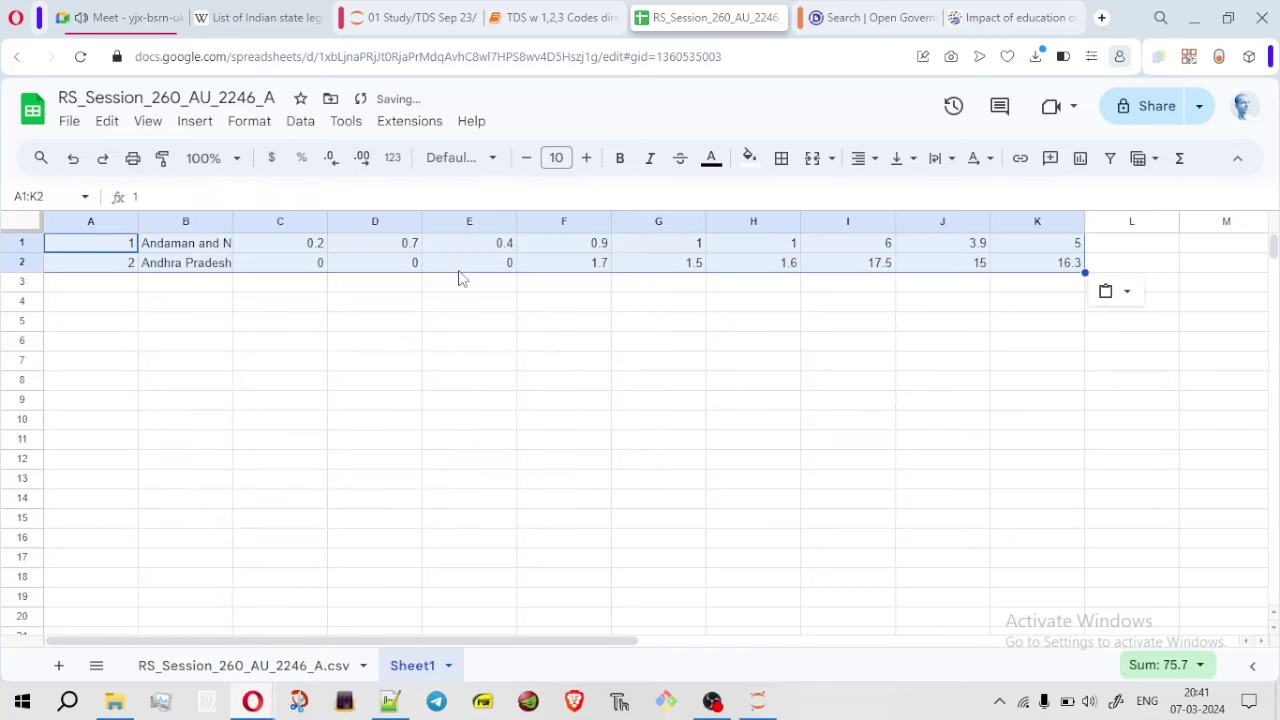
{"action": "left_click", "coordinate": [250, 665]}
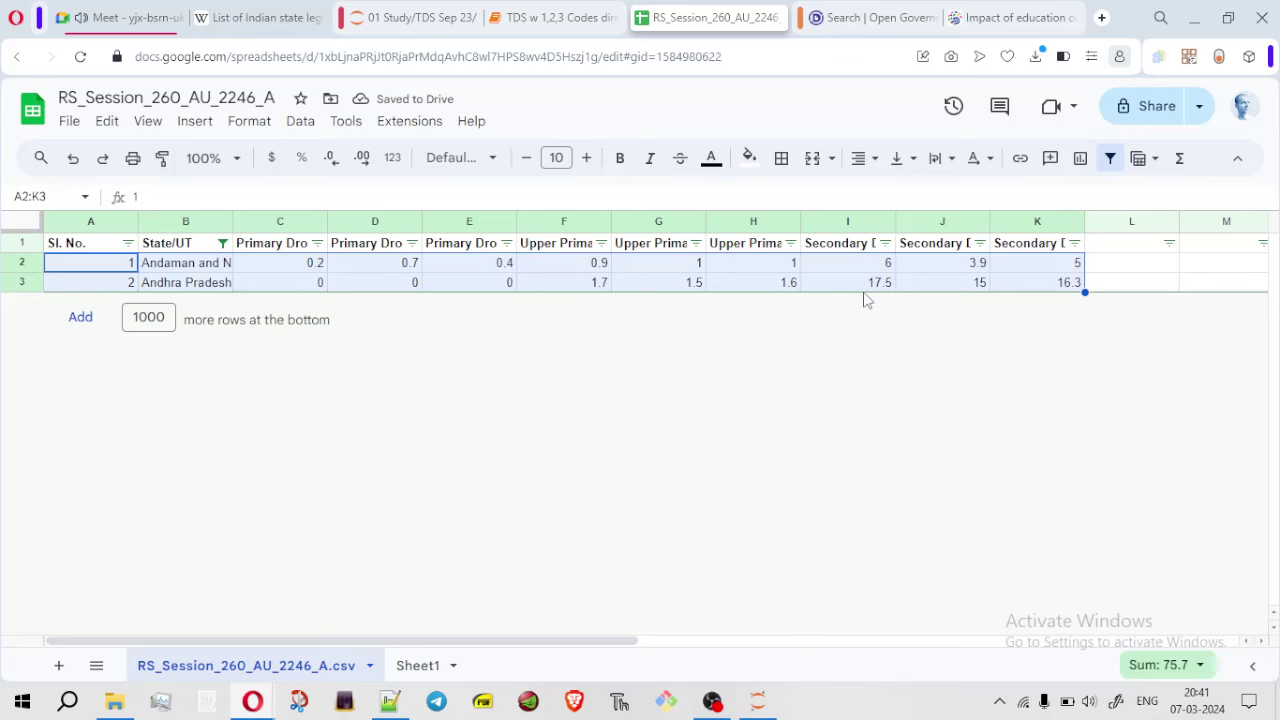
{"action": "left_click", "coordinate": [412, 670]}
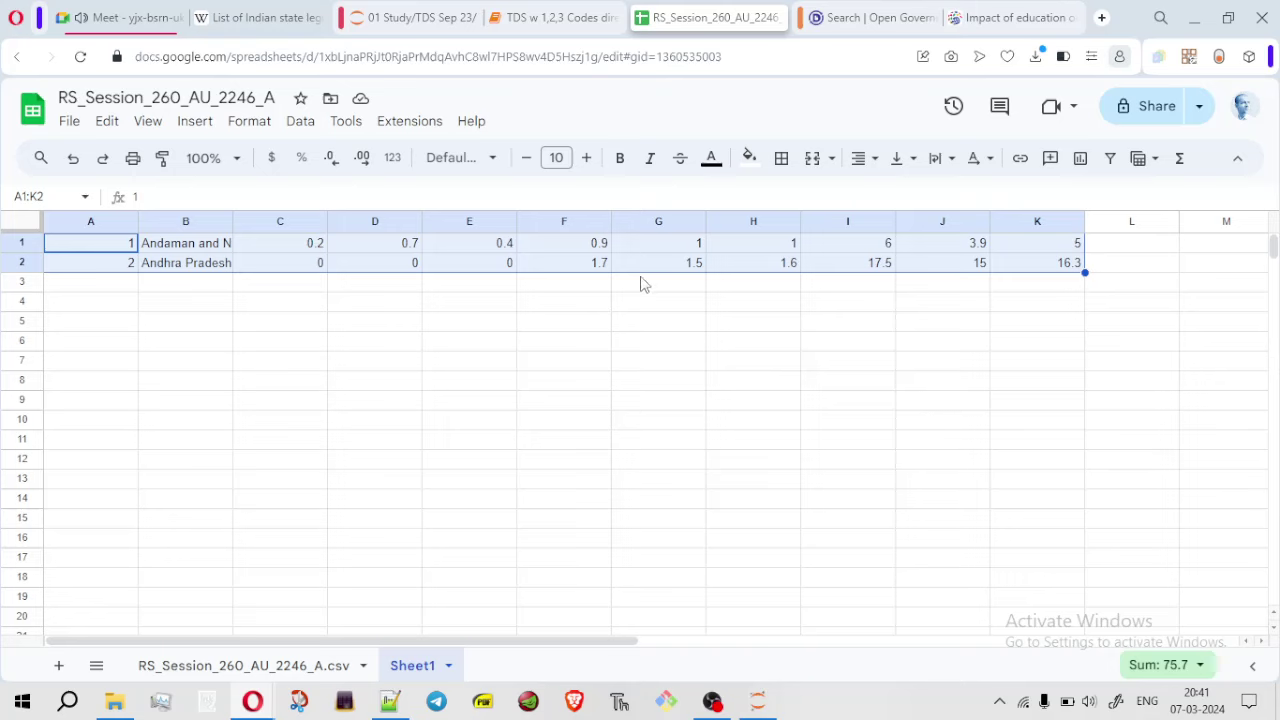
Enter =sum(C2:I2) in Sheet1's D6 to total Andhra Pradesh's dropout rates, giving 22.3
{"action": "left_click", "coordinate": [341, 333]}
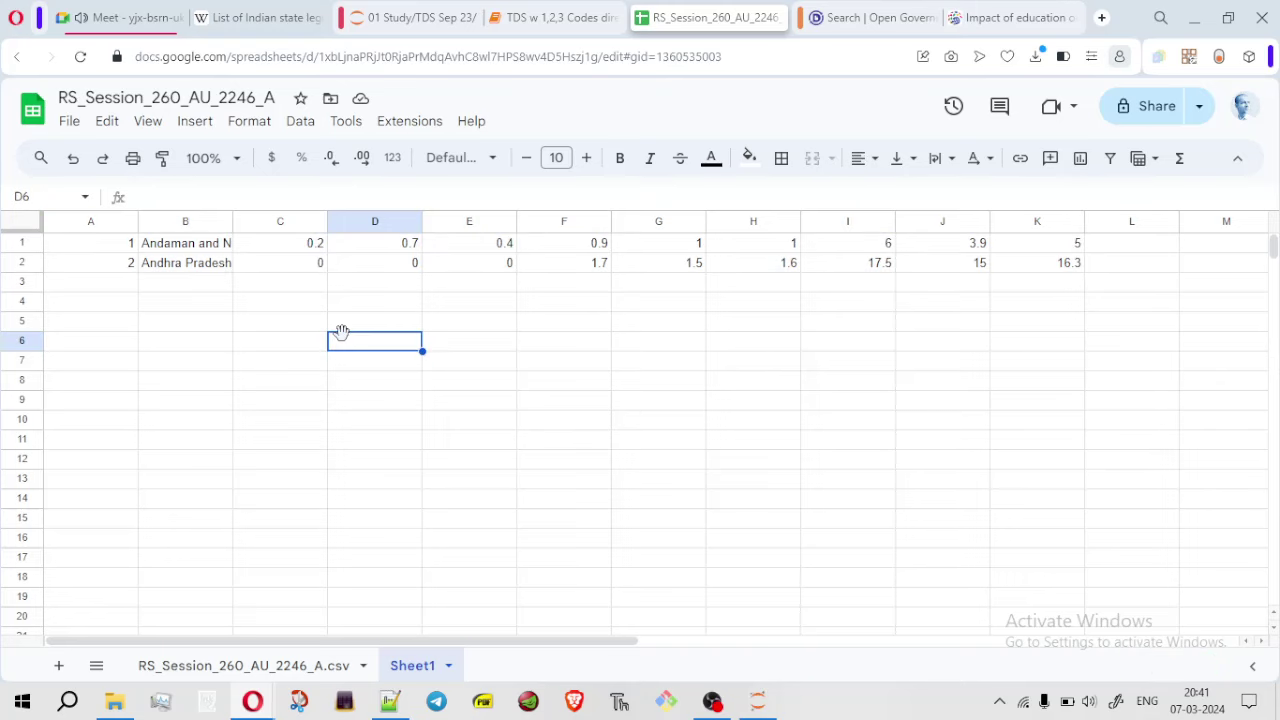
{"action": "type", "text": "=sum("}
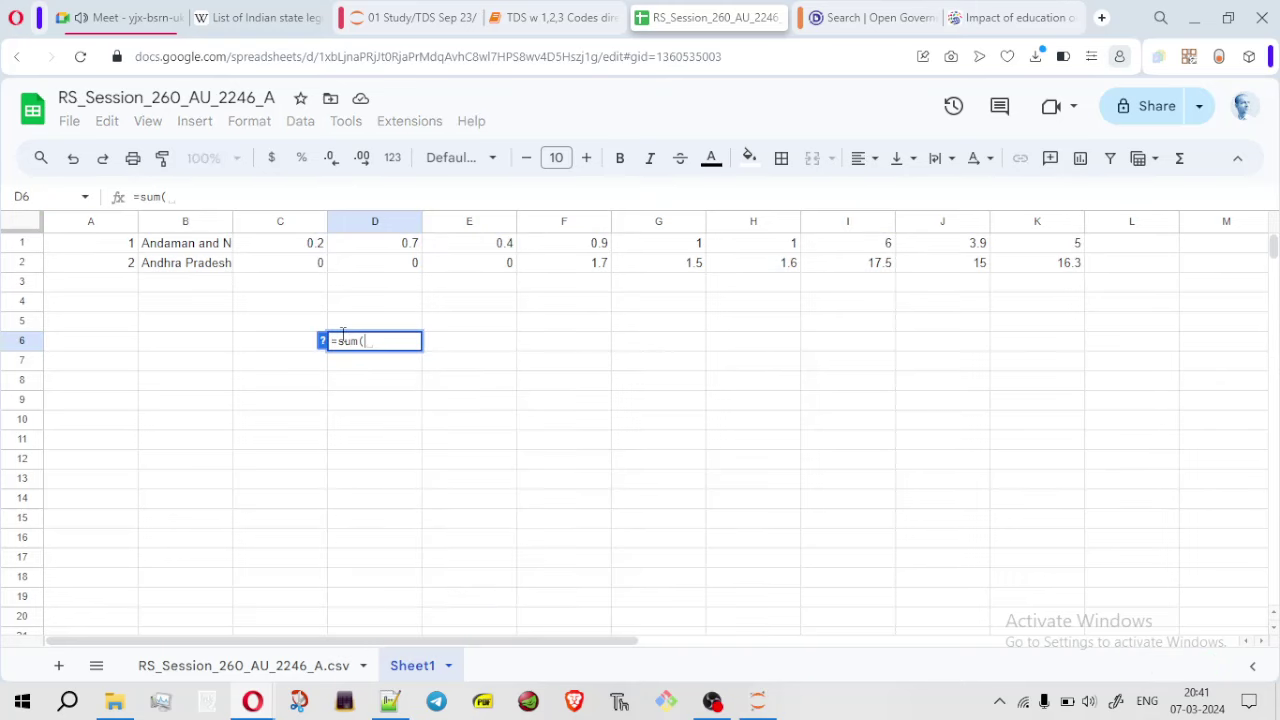
{"action": "left_click_drag", "start_coordinate": [325, 262], "coordinate": [876, 265]}
{"action": "key", "text": "Return"}
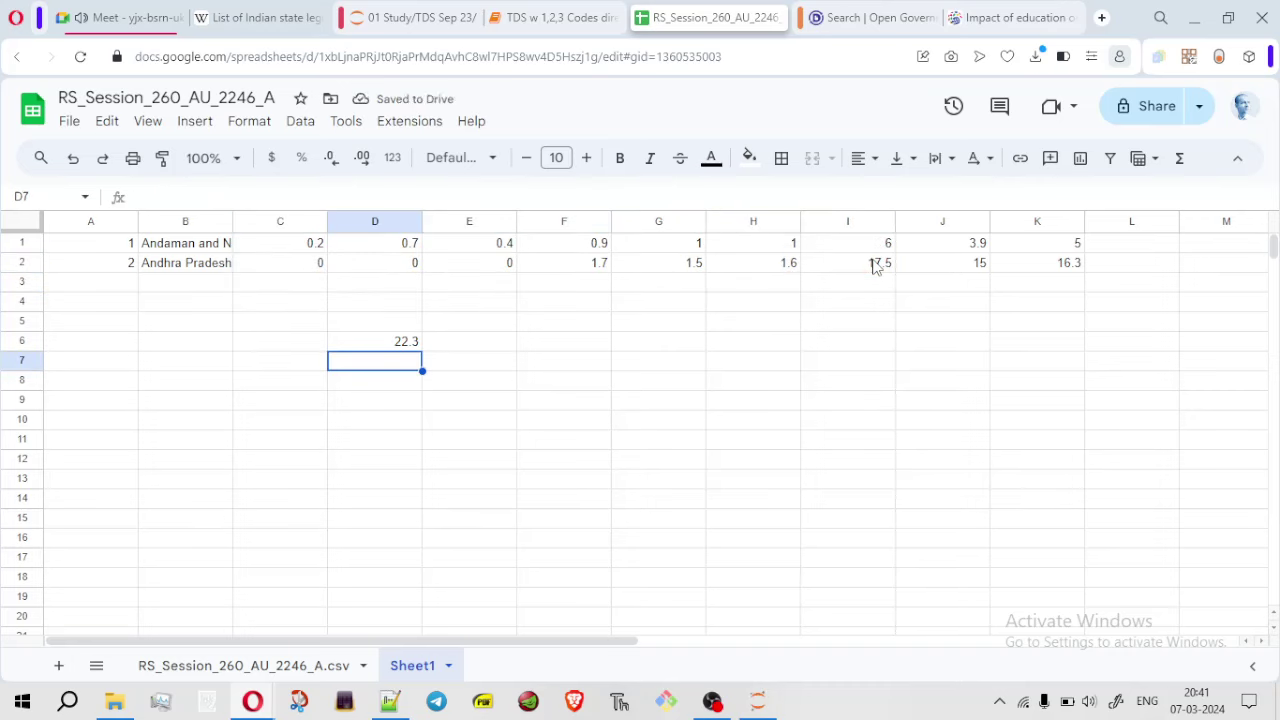
Open the Meet in-call chat, briefly check OBS, then return to the spreadsheet and open a new tab
{"action": "left_click", "coordinate": [135, 17]}
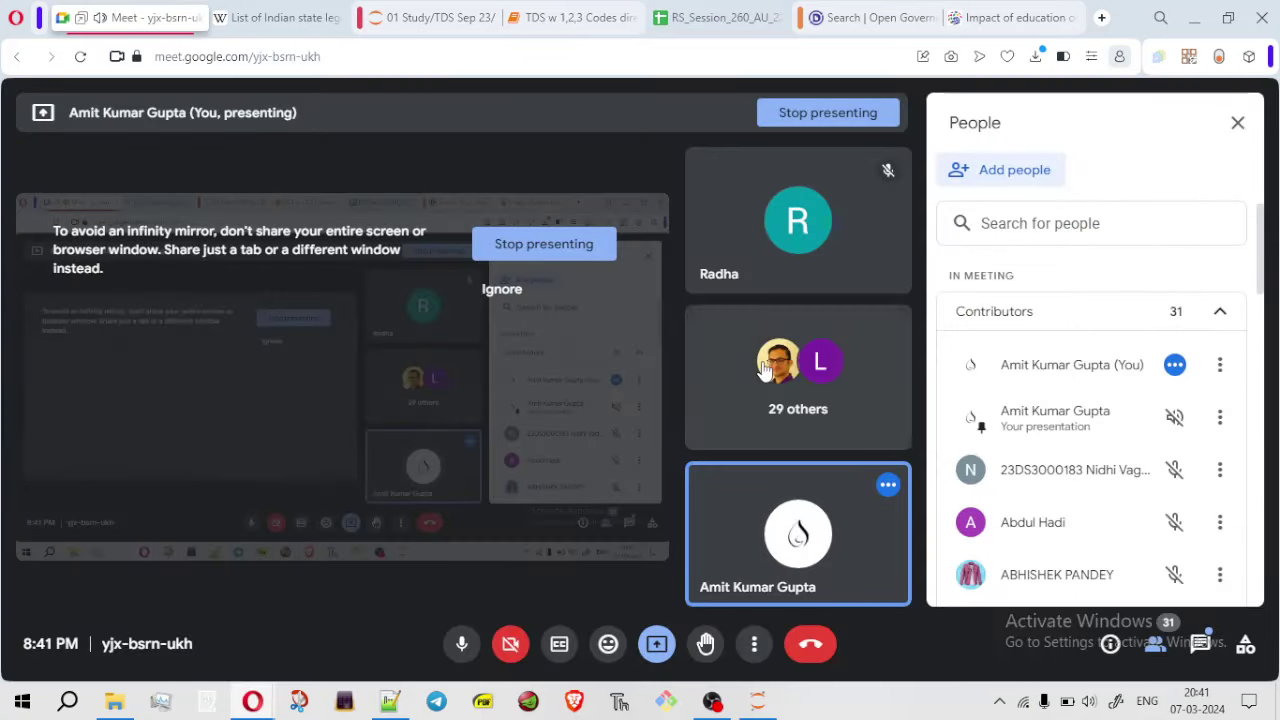
{"action": "left_click", "coordinate": [1201, 643]}
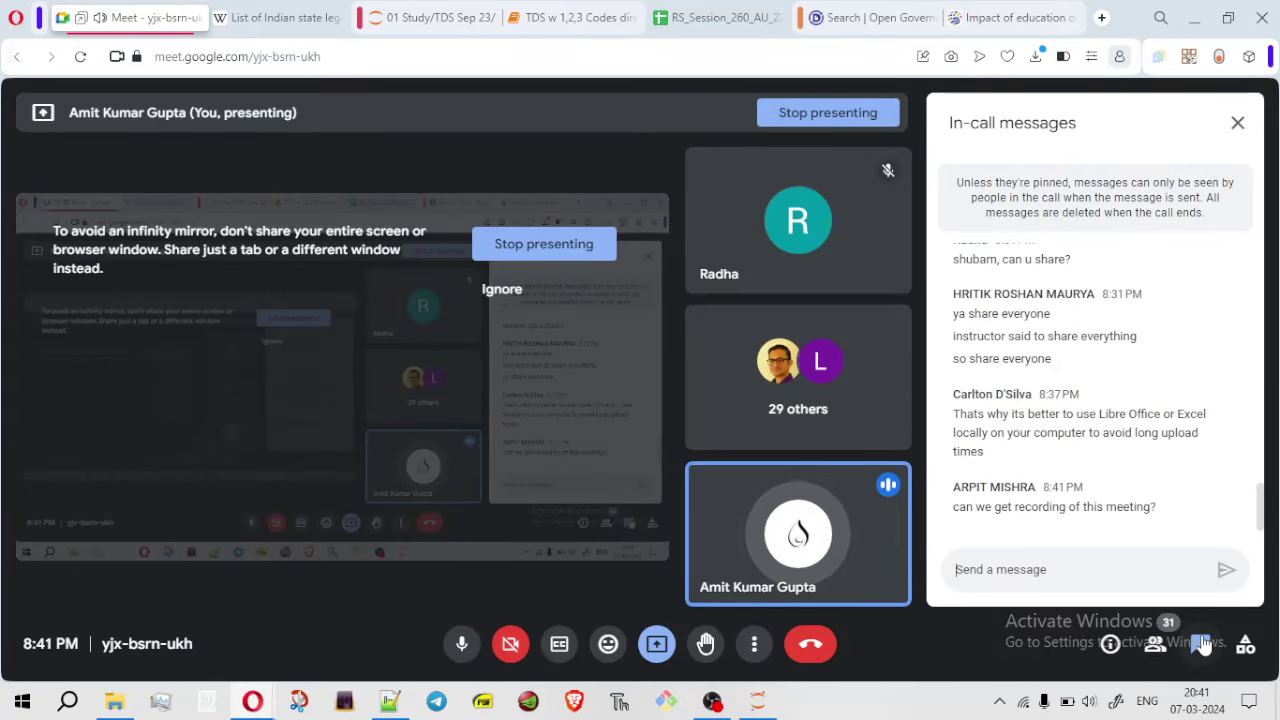
{"action": "left_click", "coordinate": [712, 701]}
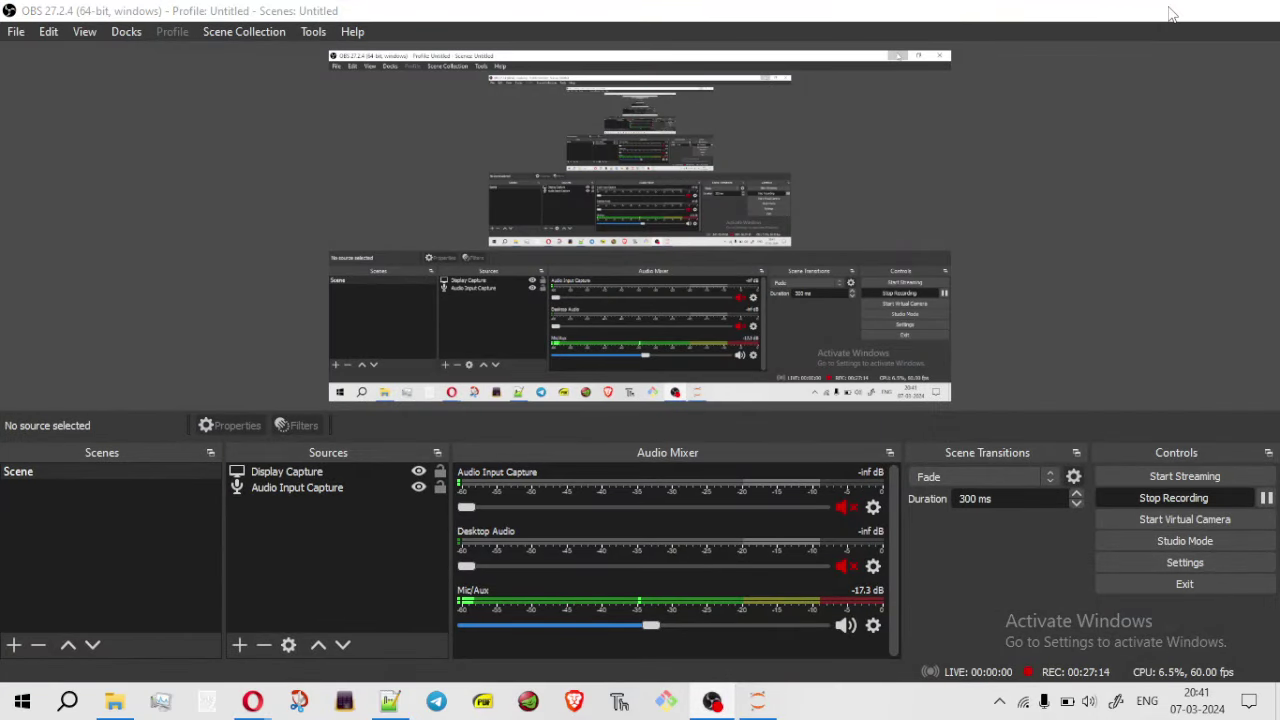
{"action": "left_click", "coordinate": [1171, 10]}
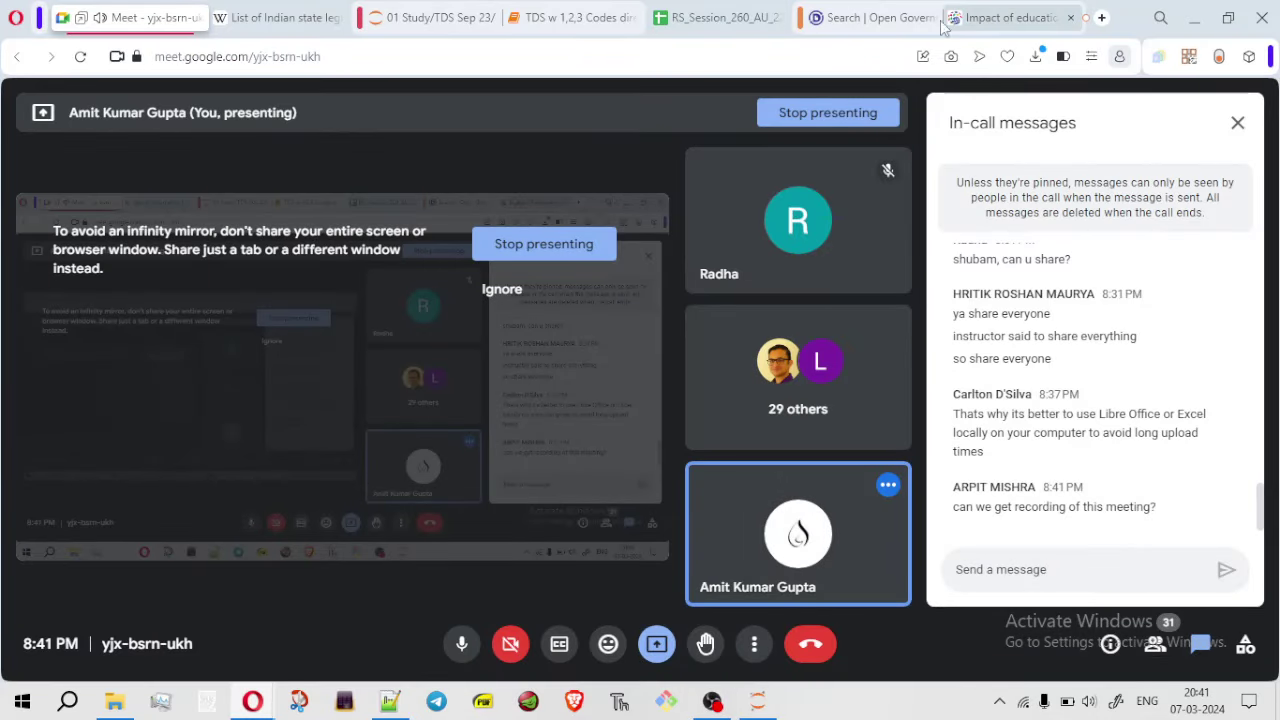
{"action": "left_click", "coordinate": [712, 22]}
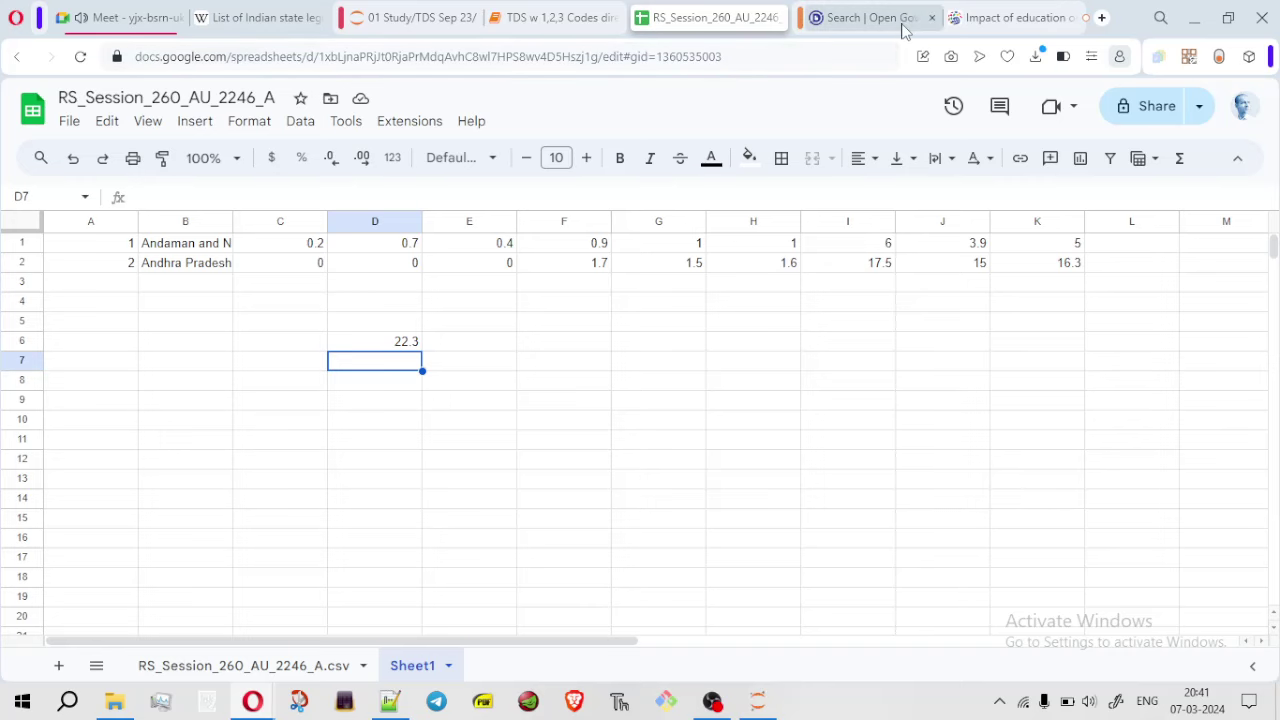
{"action": "left_click", "coordinate": [1101, 17]}
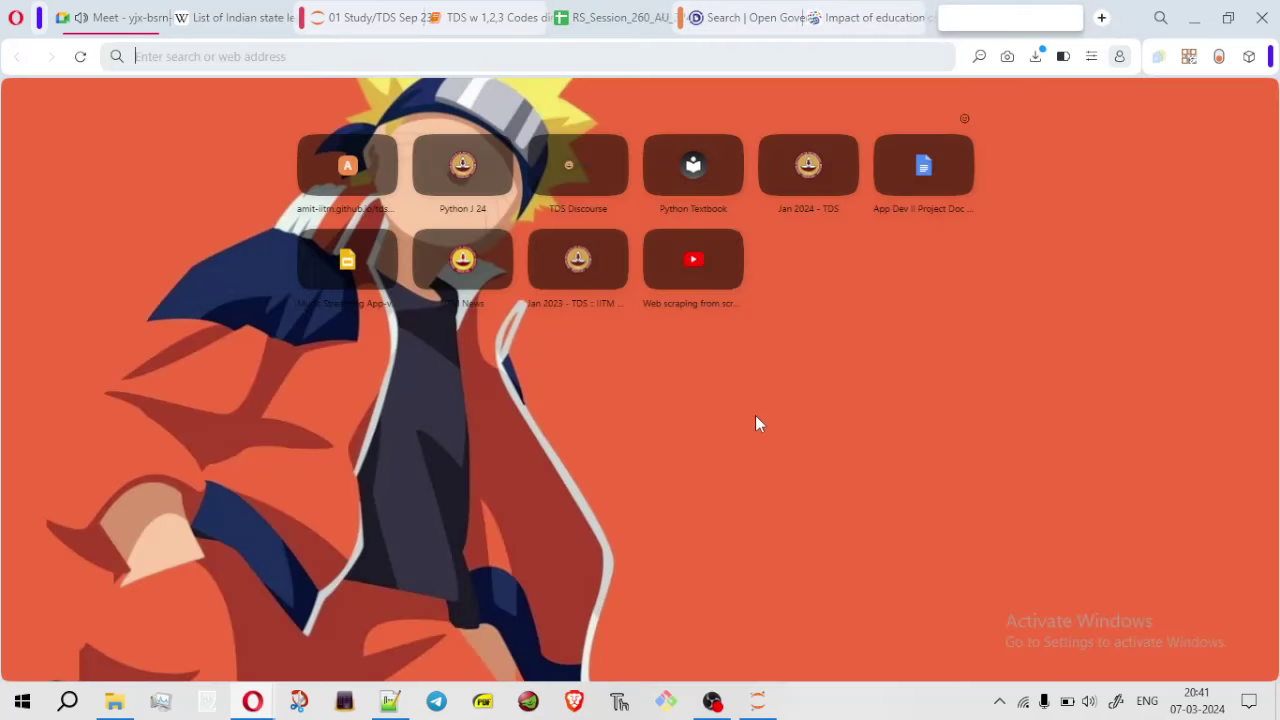
Open the Tools in Data Science YouTube channel from the playlist tile, select its URL, and return to Meet
{"action": "left_click", "coordinate": [719, 297]}
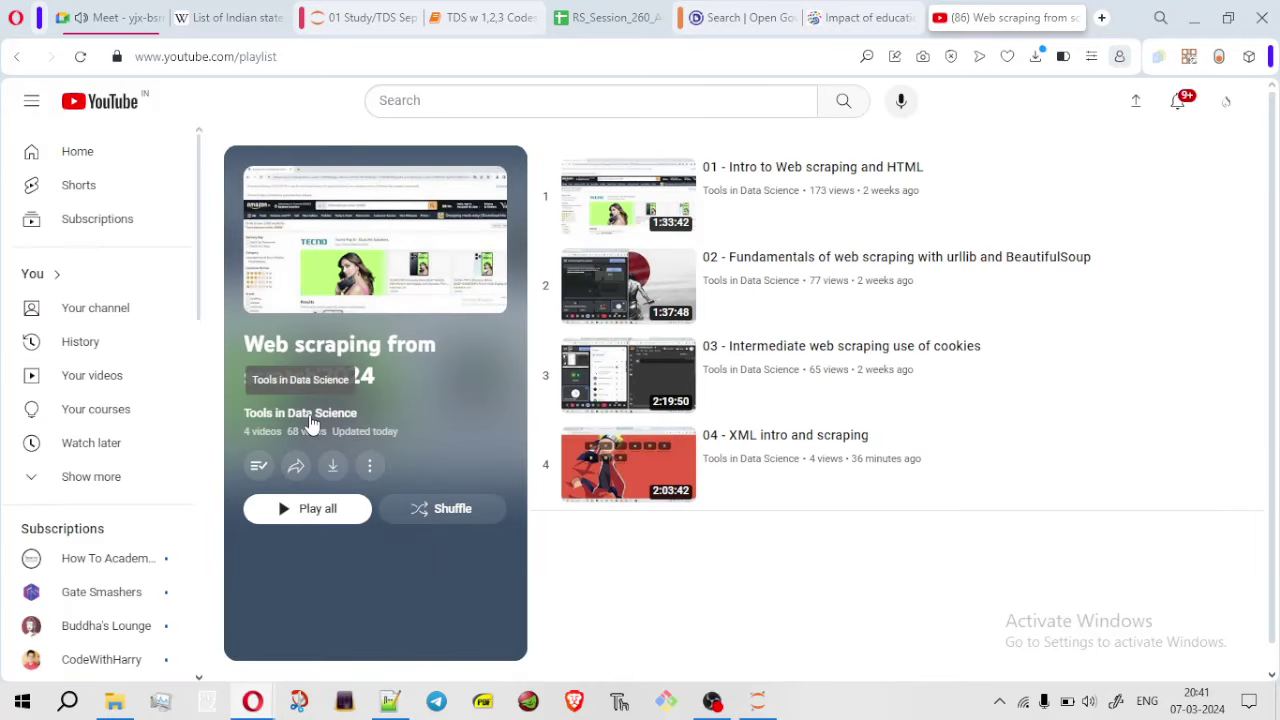
{"action": "left_click", "coordinate": [310, 416]}
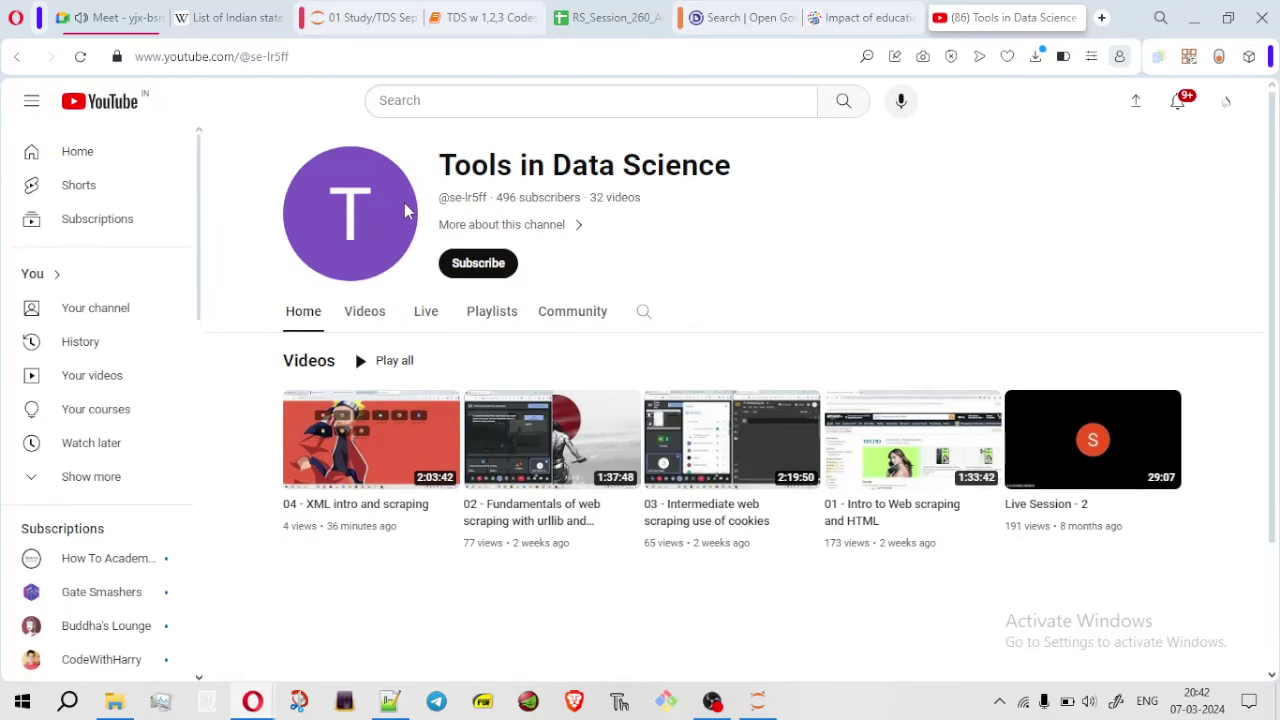
{"action": "left_click", "coordinate": [366, 56]}
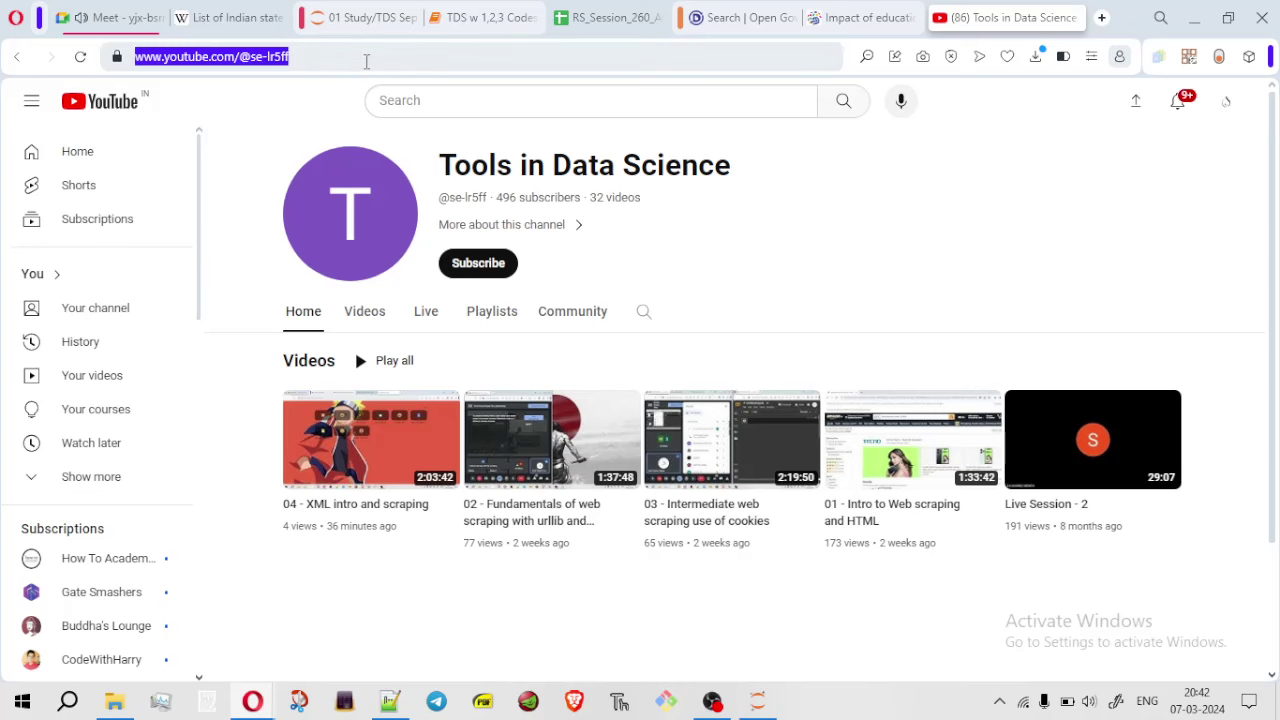
{"action": "type", "text": "1 Andaman and Nicobar Islands 0.2 0.7 0.4 0.9 1 1 6 3.9 52 Andhra Pradesh 0 0 0 1.7 1.5 1.6 17.5 15 16.3"}
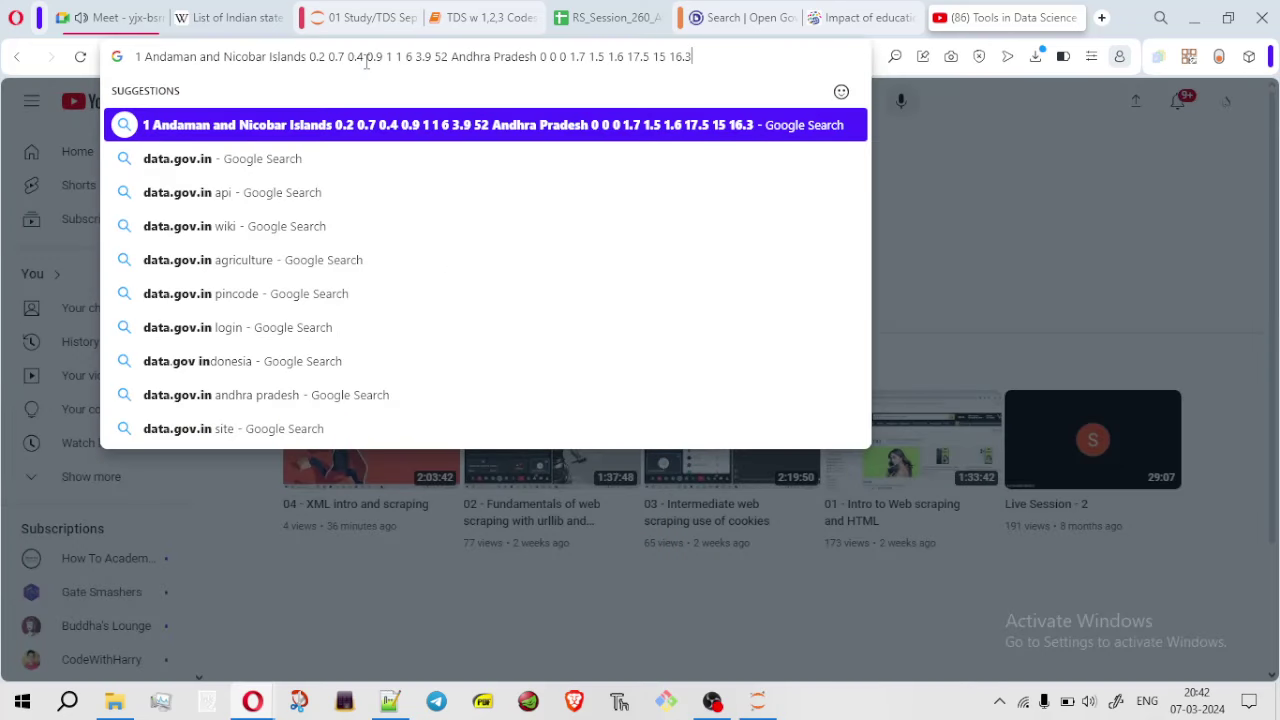
{"action": "key", "text": "Escape"}
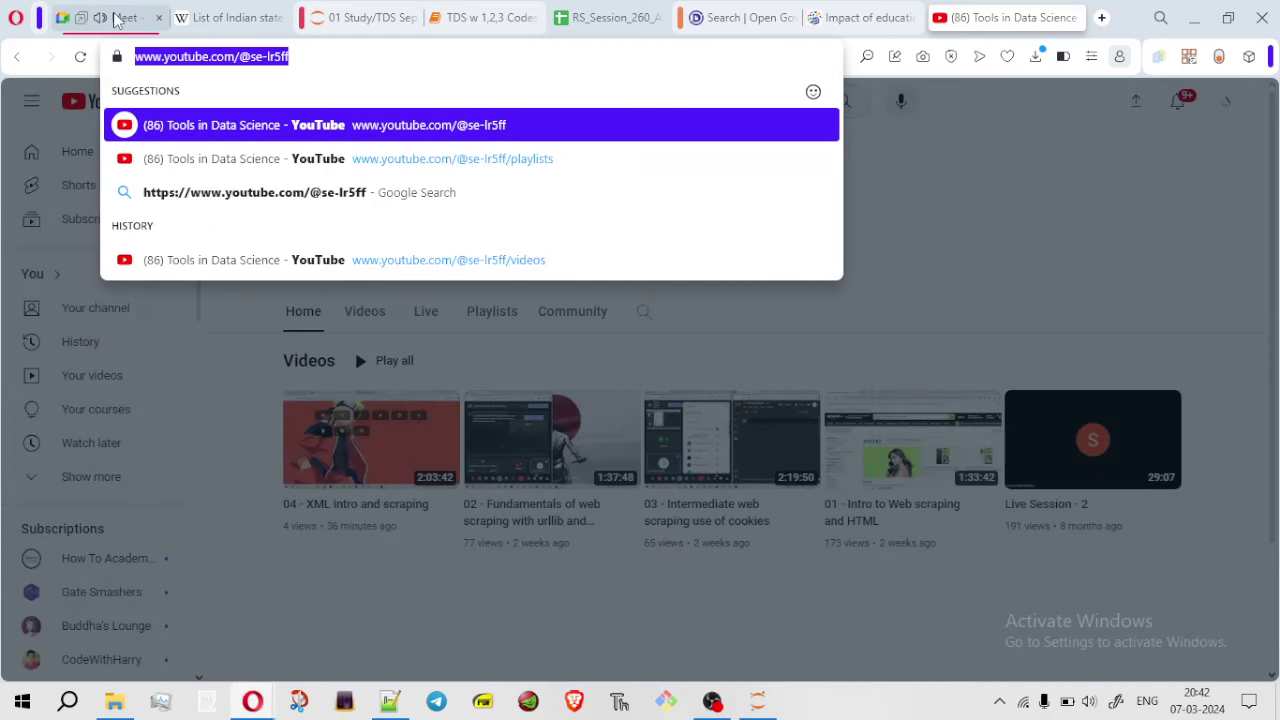
{"action": "left_click", "coordinate": [120, 17]}
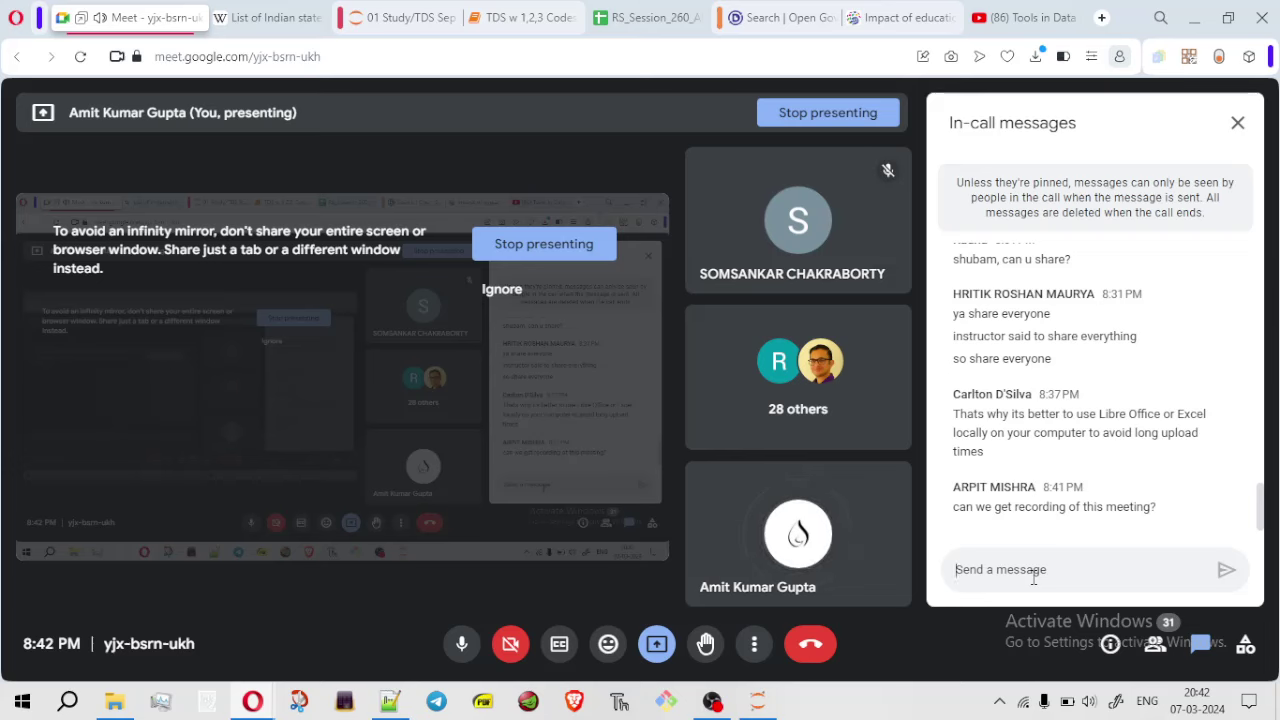
Send the channel link in the Meet chat, close YouTube, and return to Sheet1 showing 22.3
{"action": "type", "text": "https://www.youtube.com/@se-lr5ff"}
{"action": "key", "text": "Return"}
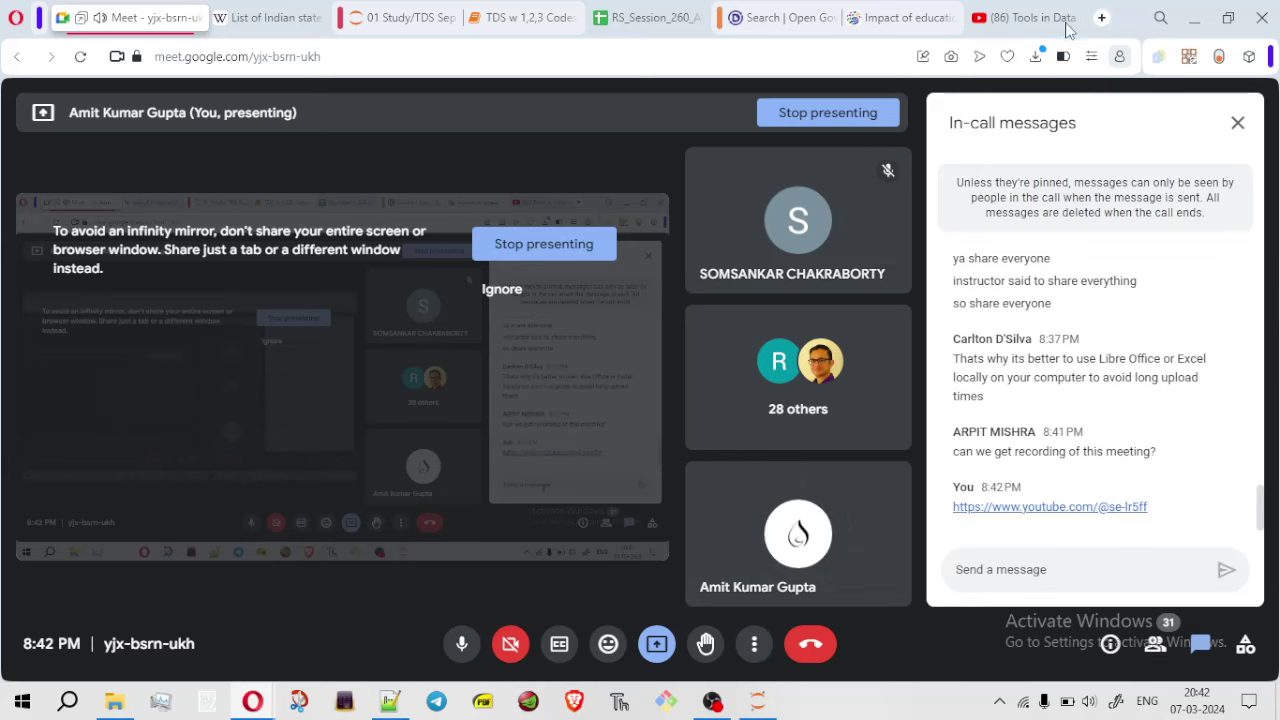
{"action": "left_click", "coordinate": [1083, 17]}
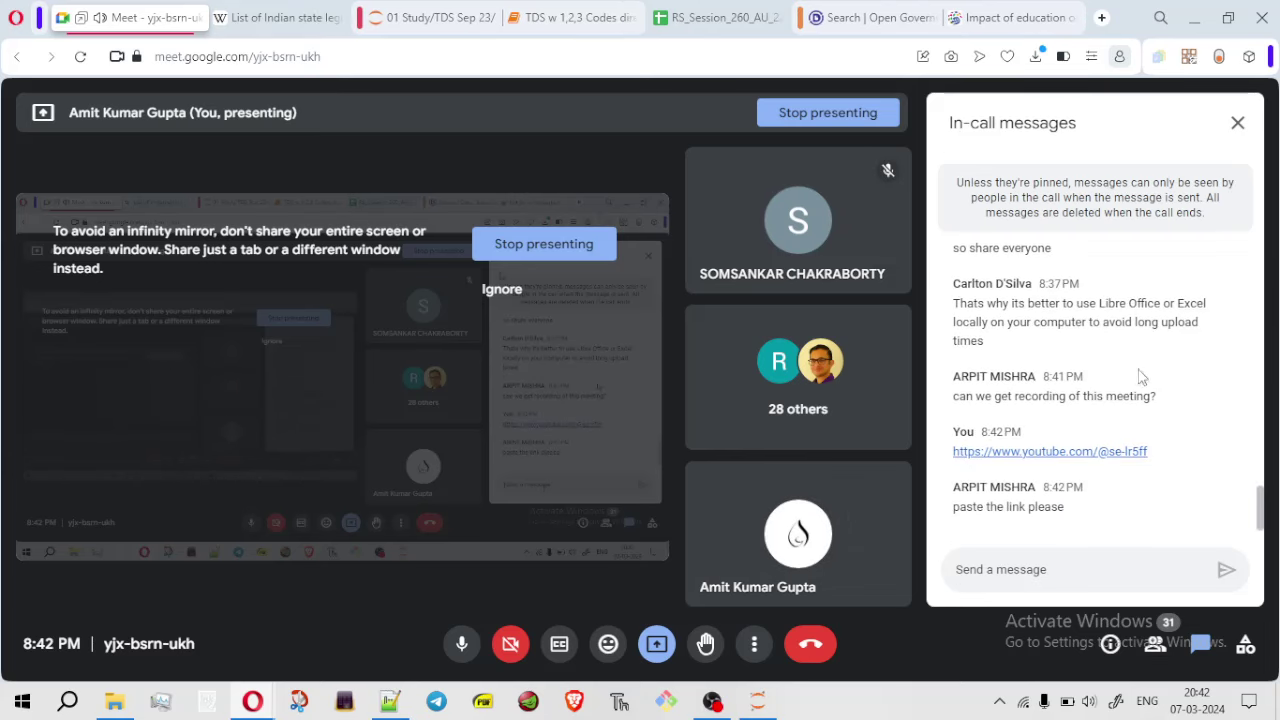
{"action": "left_click", "coordinate": [718, 17]}
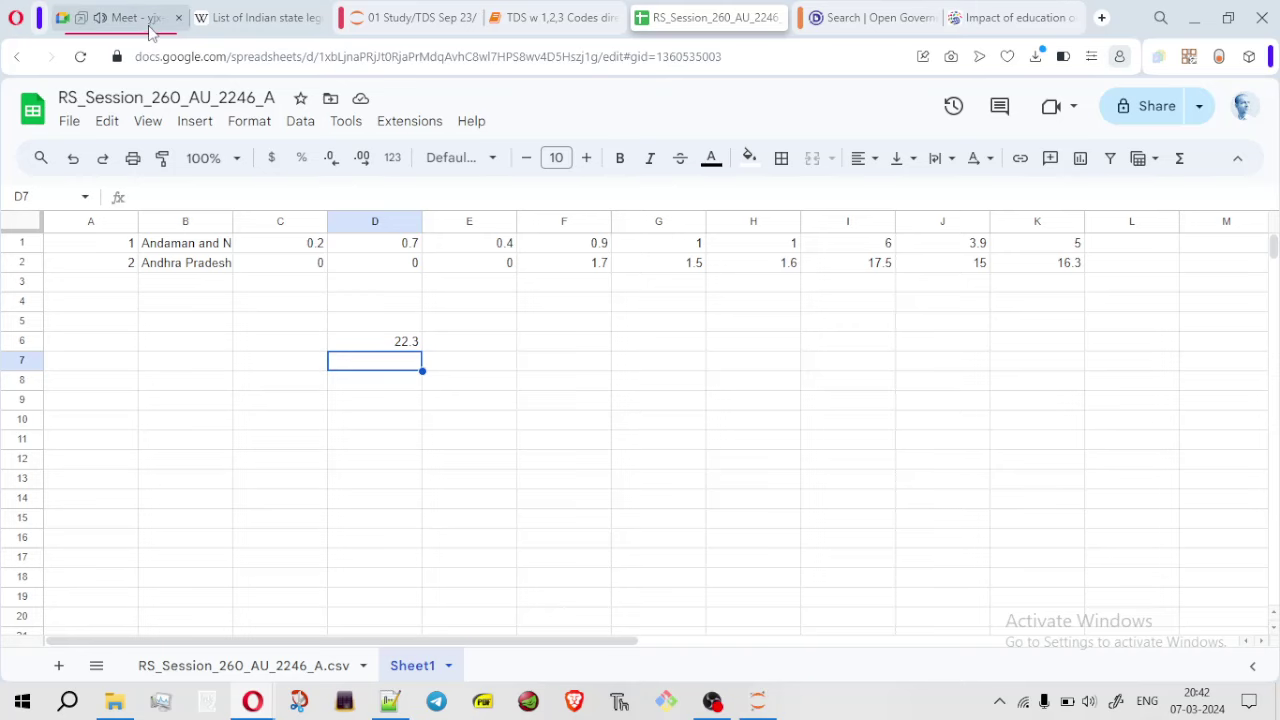
Remove the filter on the CSV data sheet so every state/UT's dropout row shows
{"action": "left_click", "coordinate": [223, 670]}
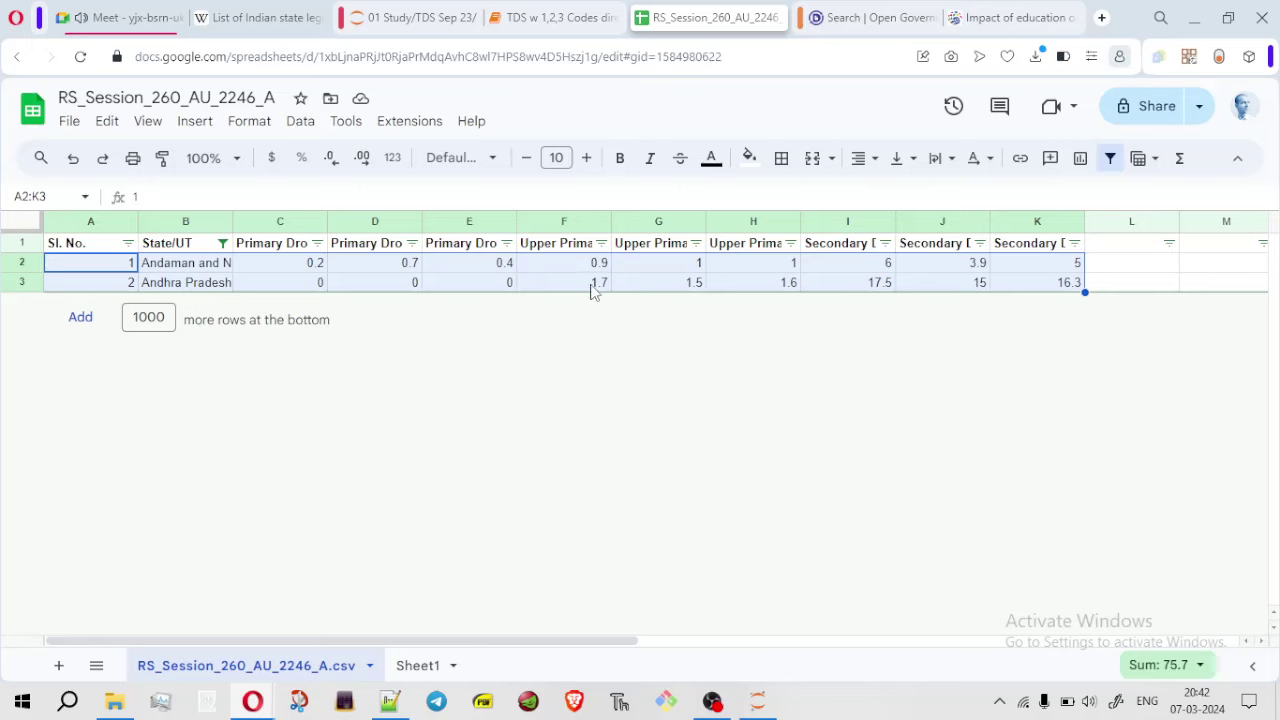
{"action": "left_click", "coordinate": [22, 221]}
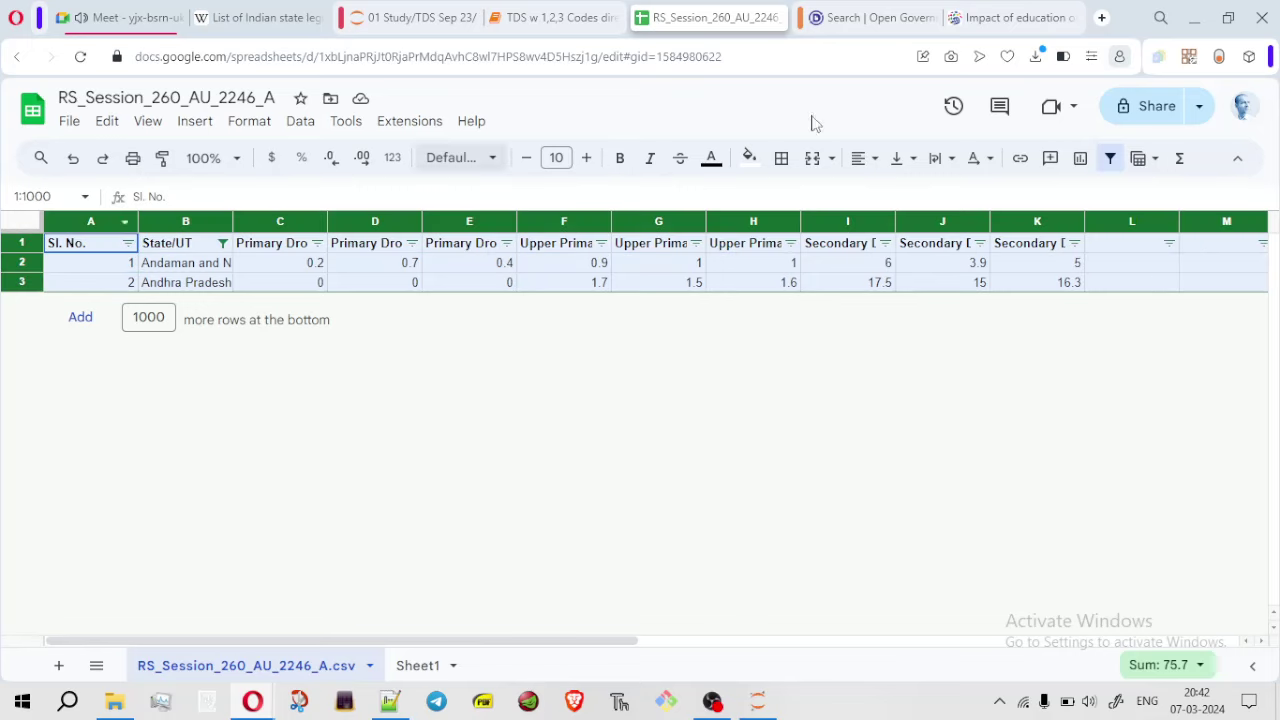
{"action": "left_click", "coordinate": [1112, 160]}
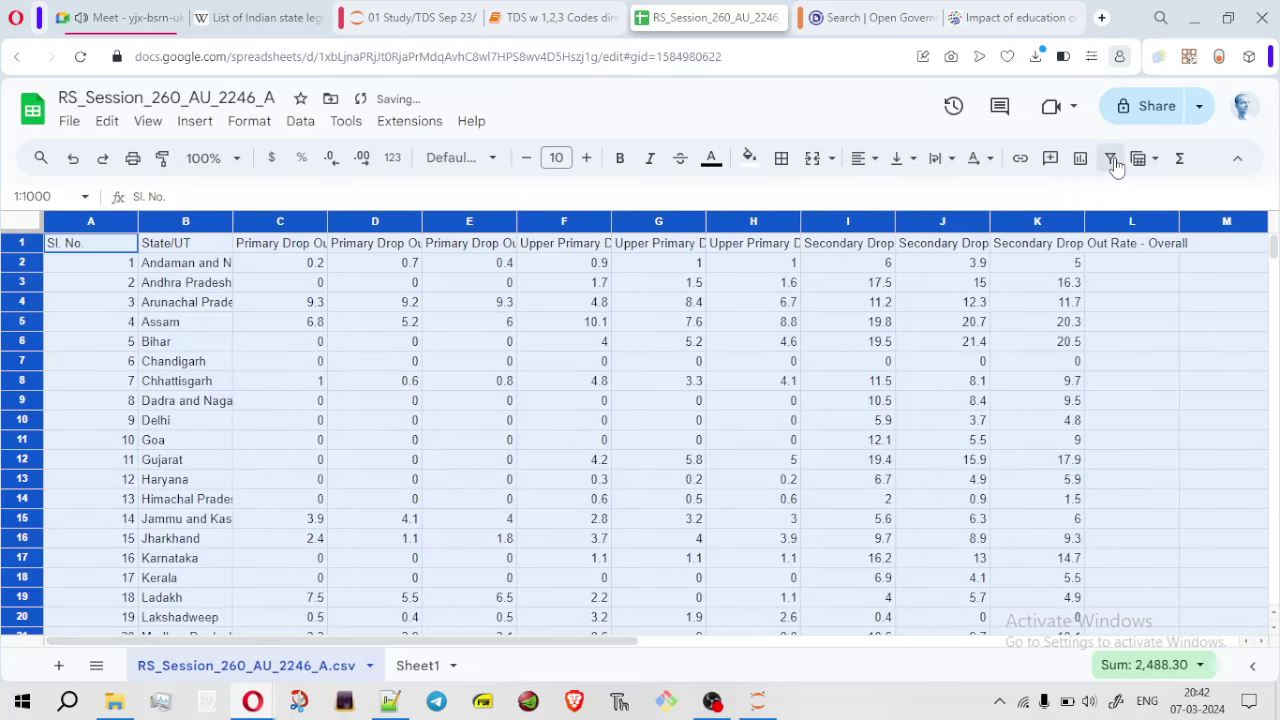
{"action": "left_click", "coordinate": [1132, 384]}
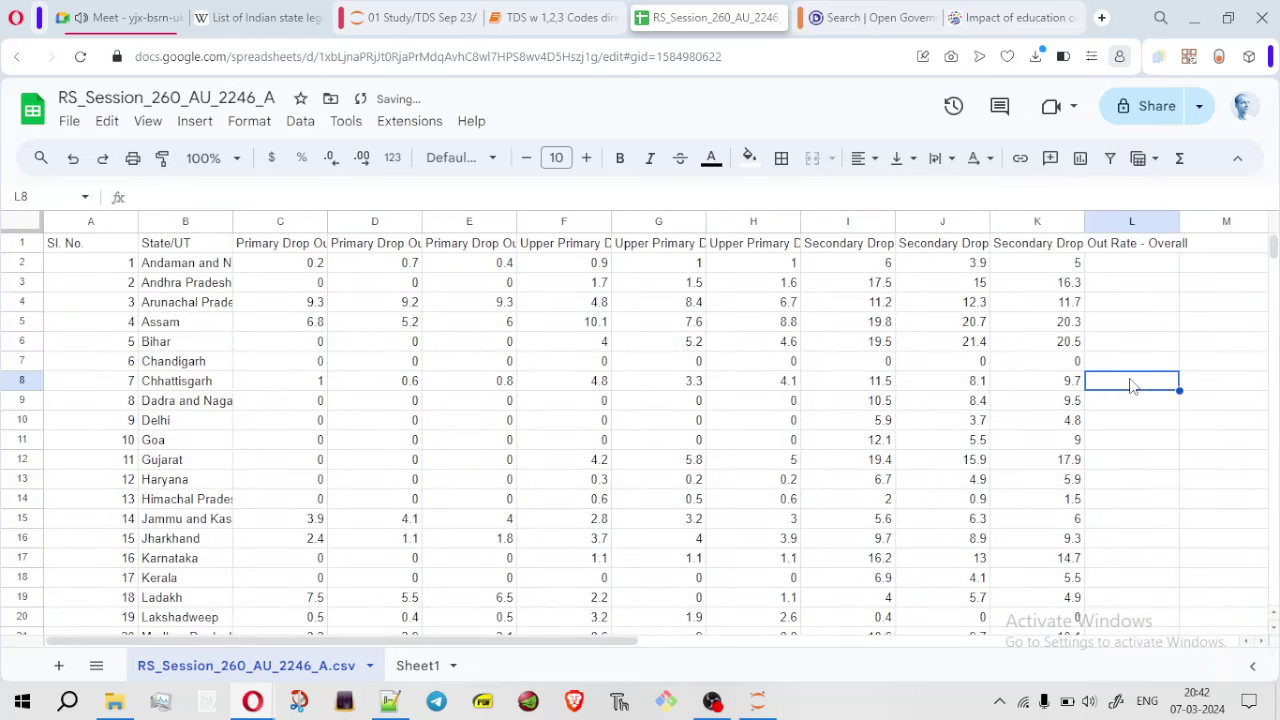
Add a blank Sheet2 to the workbook and return to the CSV data sheet
{"action": "left_click", "coordinate": [414, 667]}
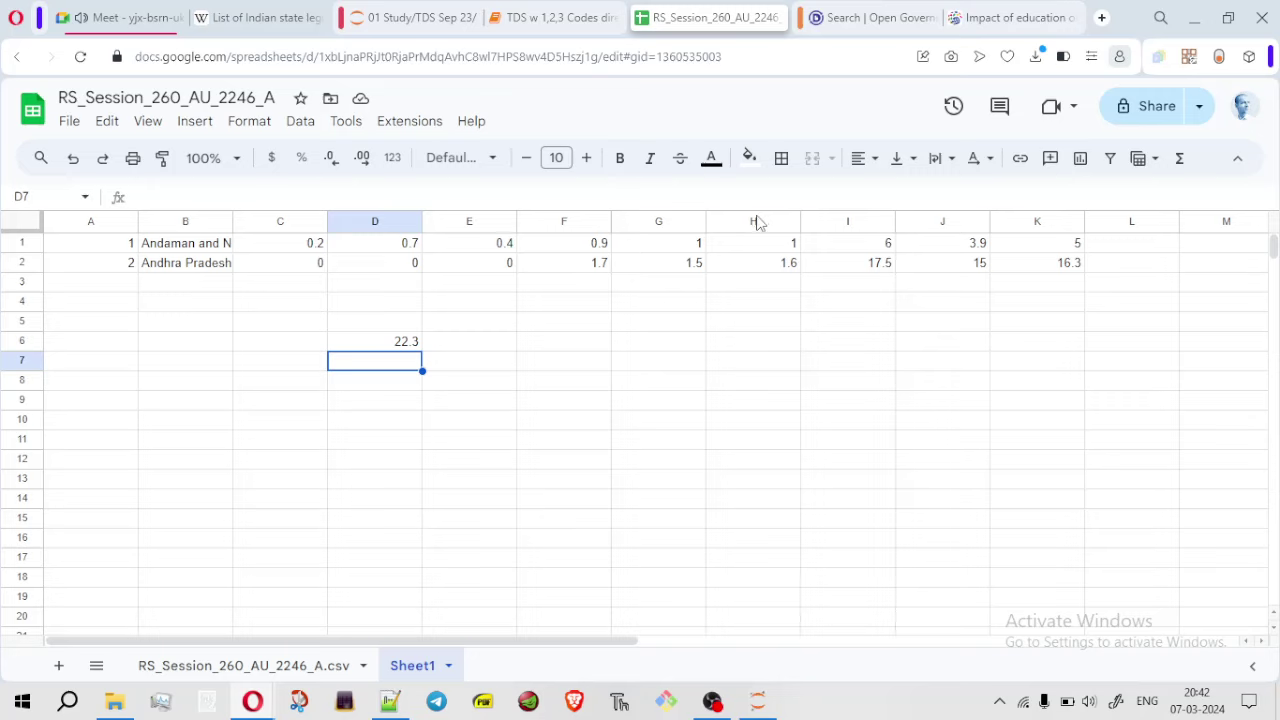
{"action": "left_click", "coordinate": [58, 665]}
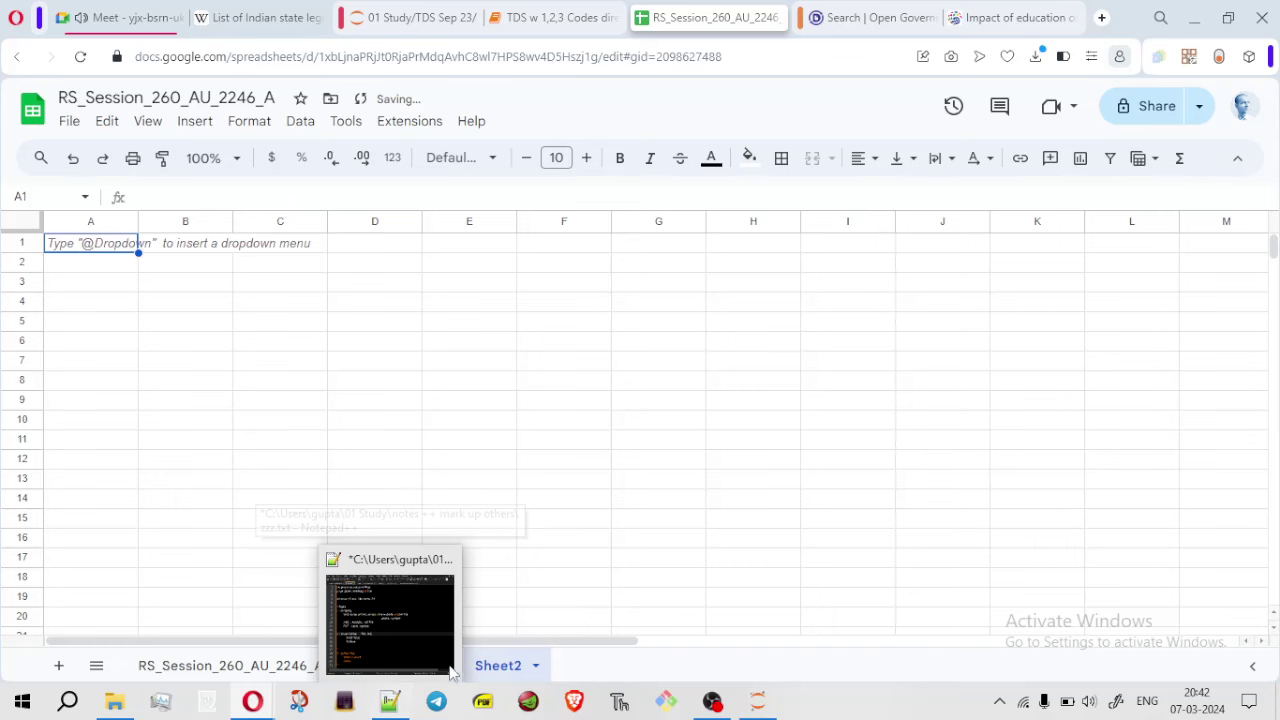
{"action": "left_click", "coordinate": [269, 665]}
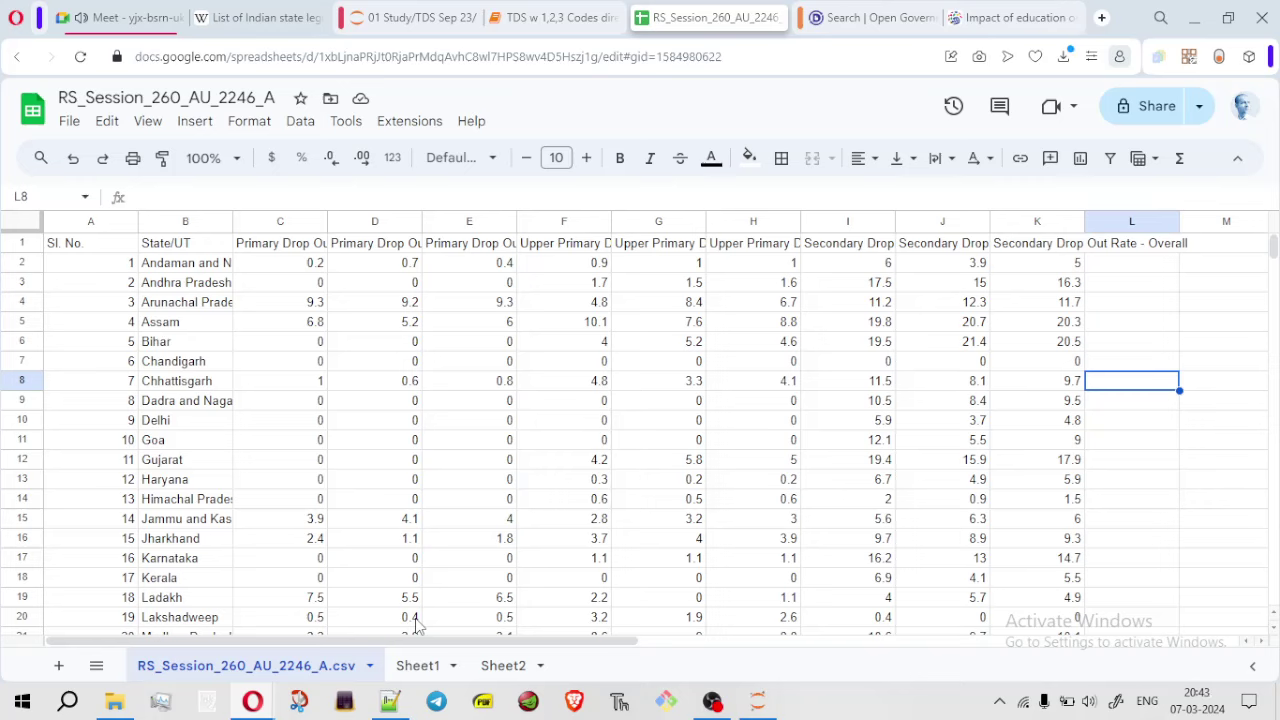
{"action": "left_click", "coordinate": [396, 704]}
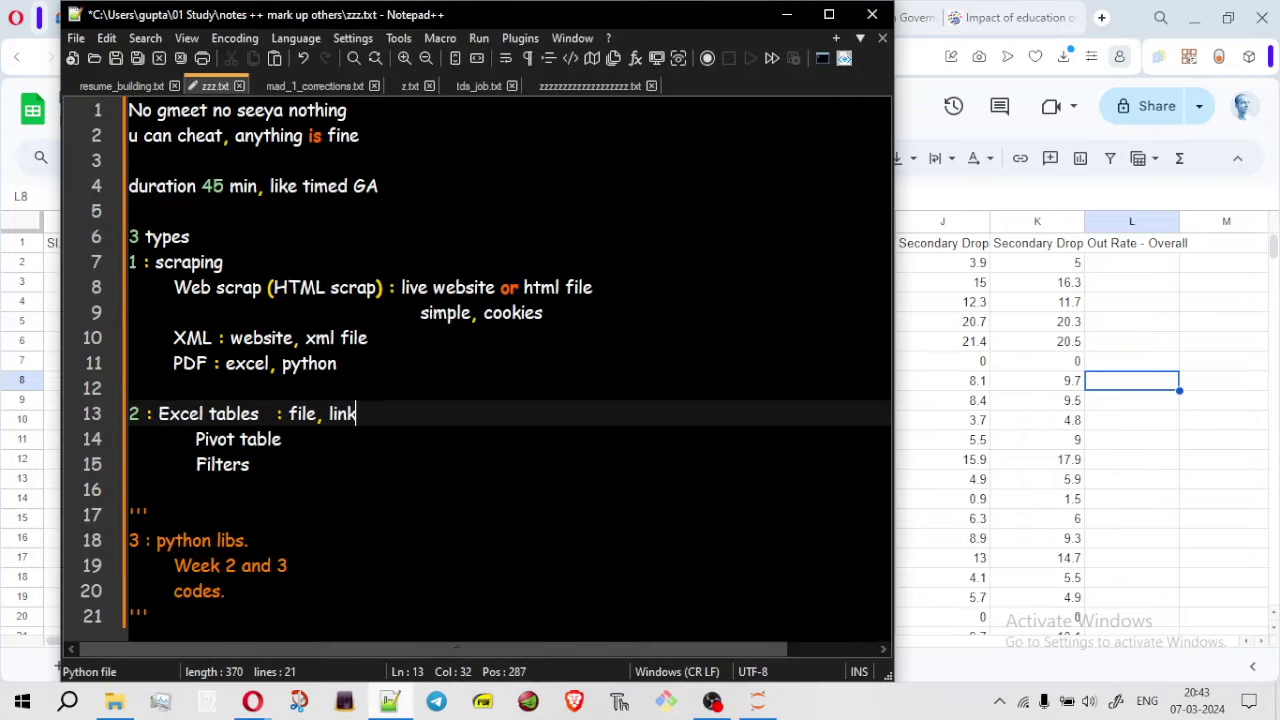
{"action": "left_click_drag", "start_coordinate": [150, 616], "coordinate": [92, 520]}
{"action": "left_click", "coordinate": [329, 612]}
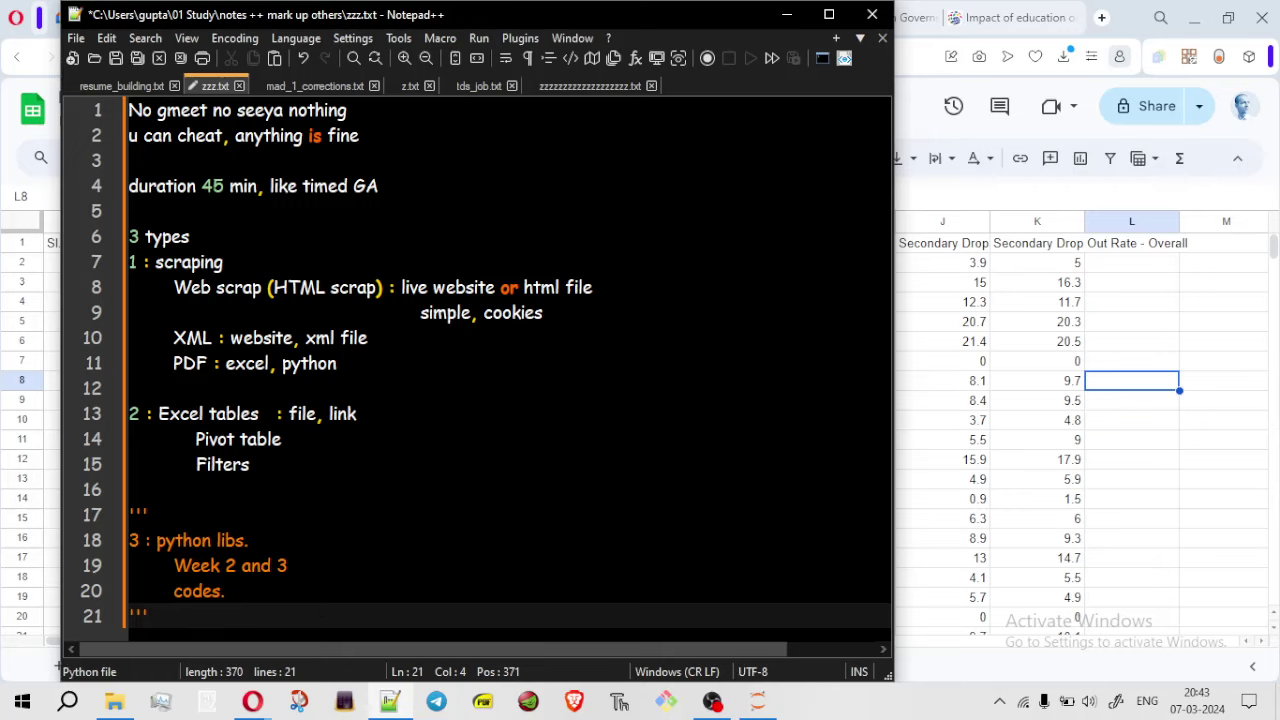
{"action": "left_click_drag", "start_coordinate": [250, 465], "coordinate": [100, 413]}
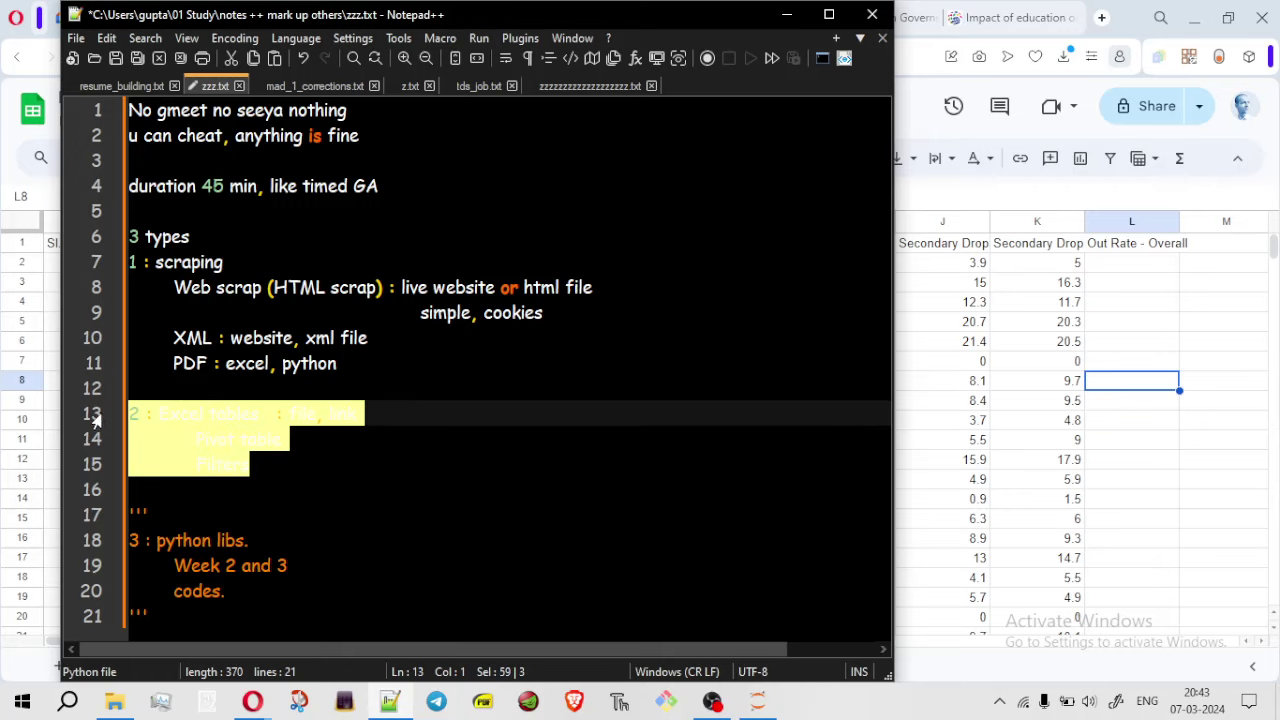
{"action": "left_click", "coordinate": [252, 476]}
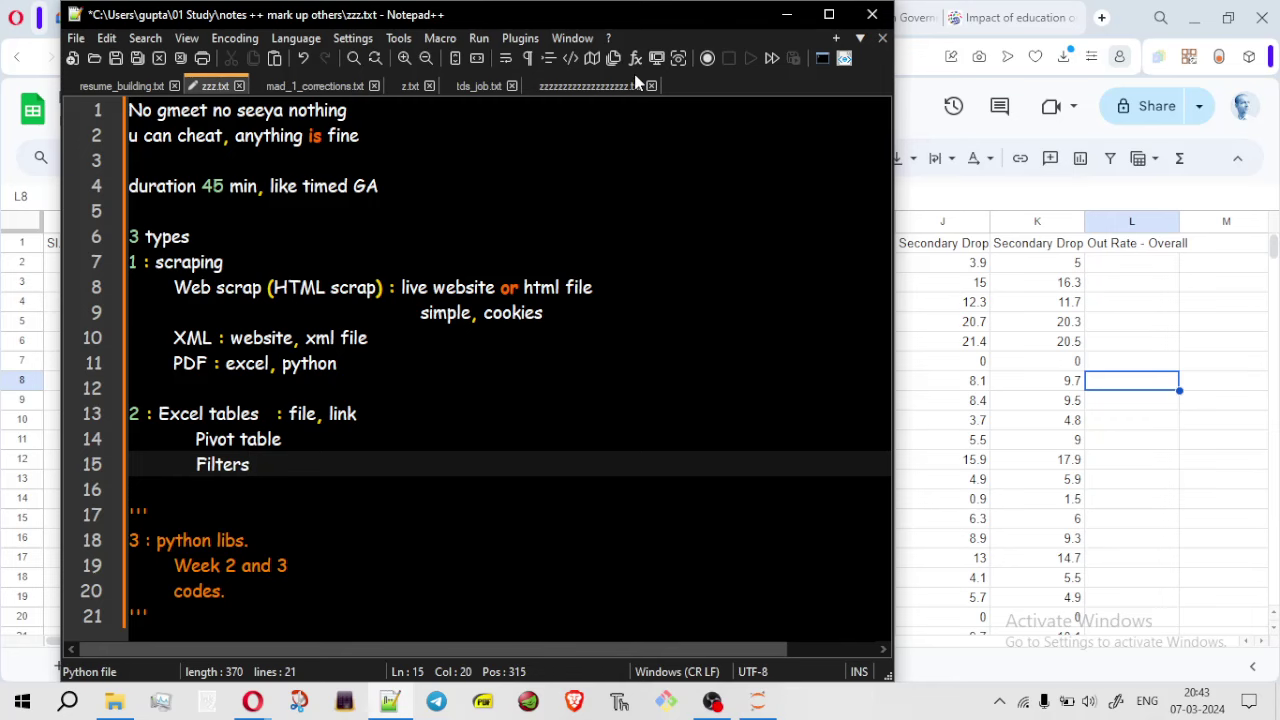
{"action": "left_click", "coordinate": [788, 20]}
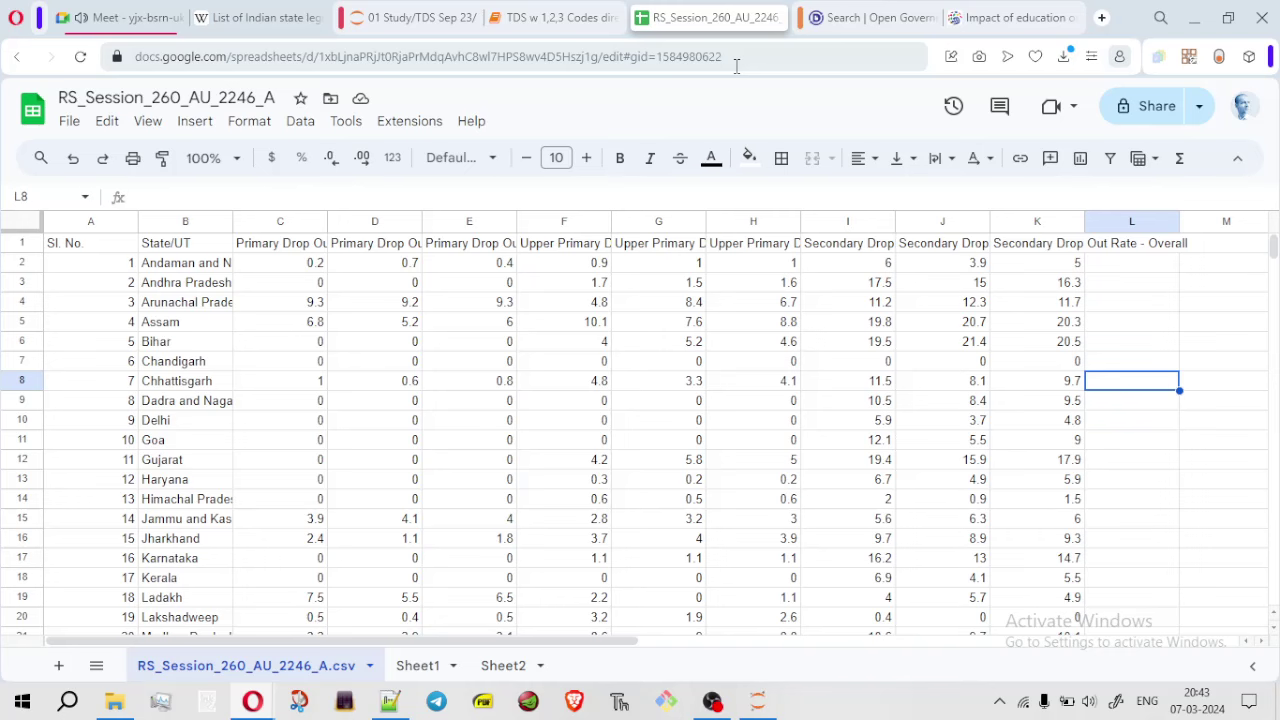
{"action": "left_click", "coordinate": [393, 705]}
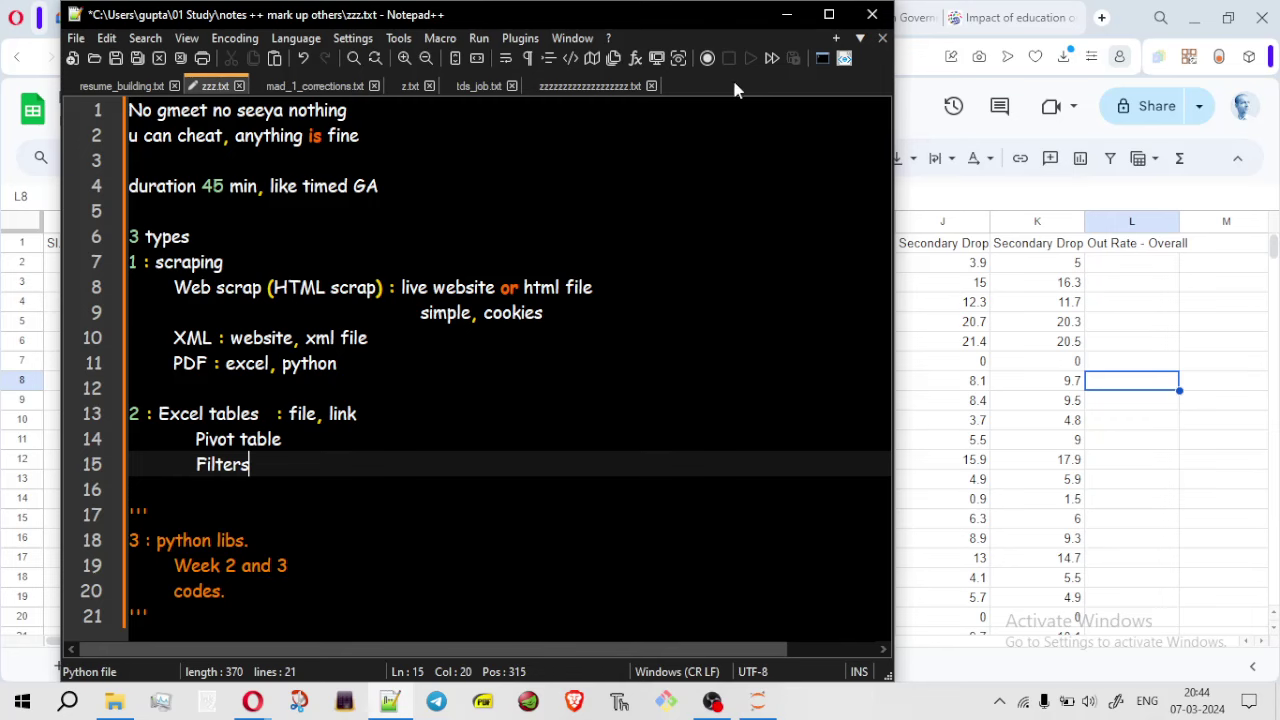
{"action": "left_click", "coordinate": [787, 14]}
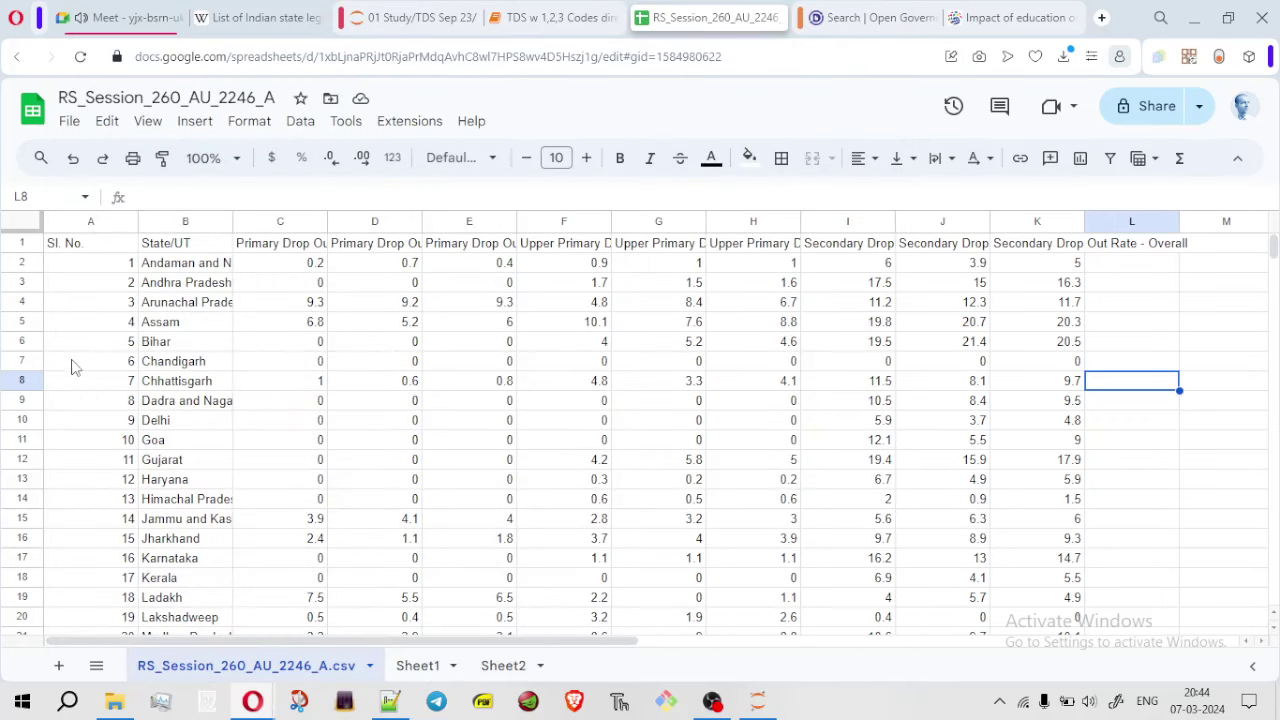
Select the whole data sheet and start a pivot table, then close the creation dialog
{"action": "left_click", "coordinate": [30, 227]}
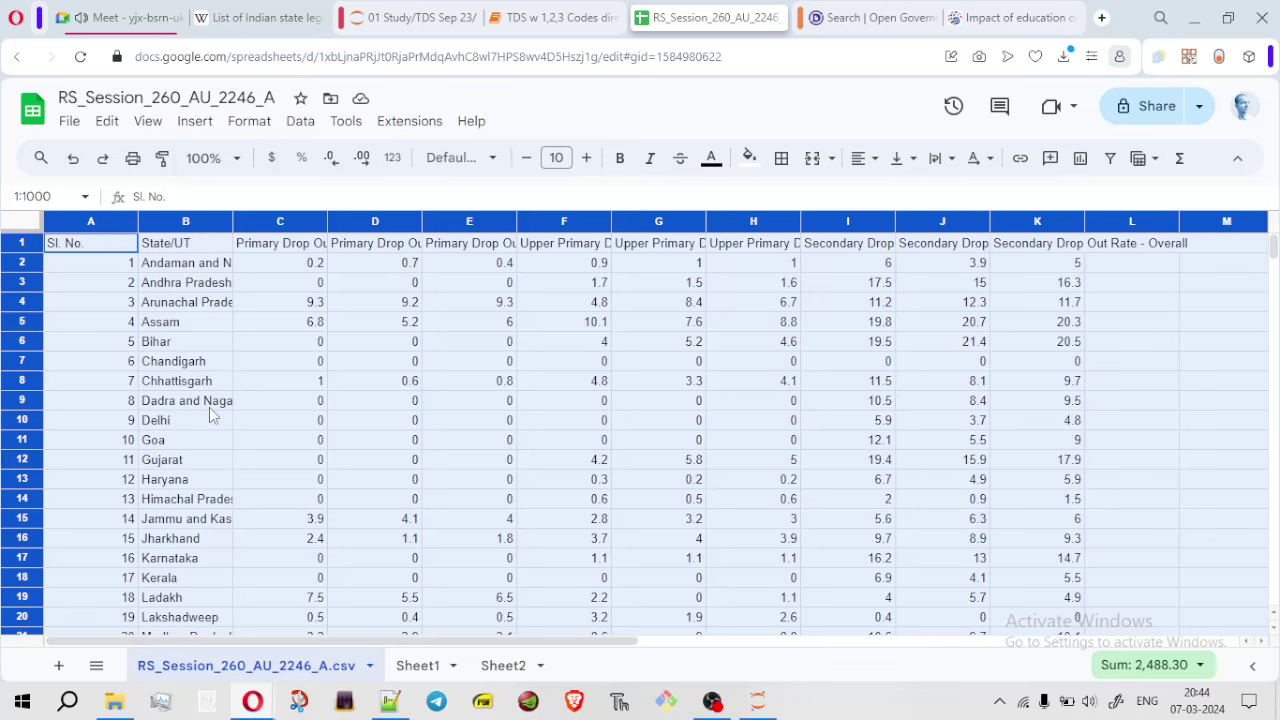
{"action": "left_click", "coordinate": [335, 500]}
{"action": "key", "text": "ctrl+a"}
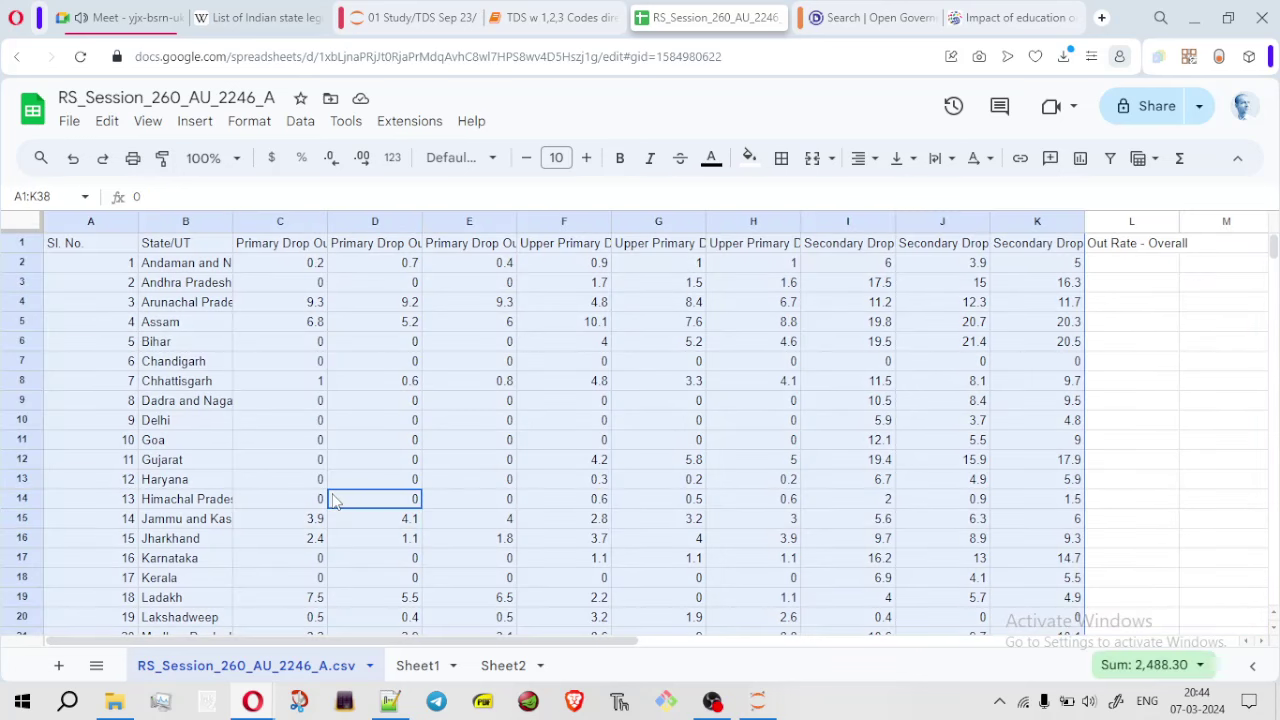
{"action": "left_click", "coordinate": [360, 598]}
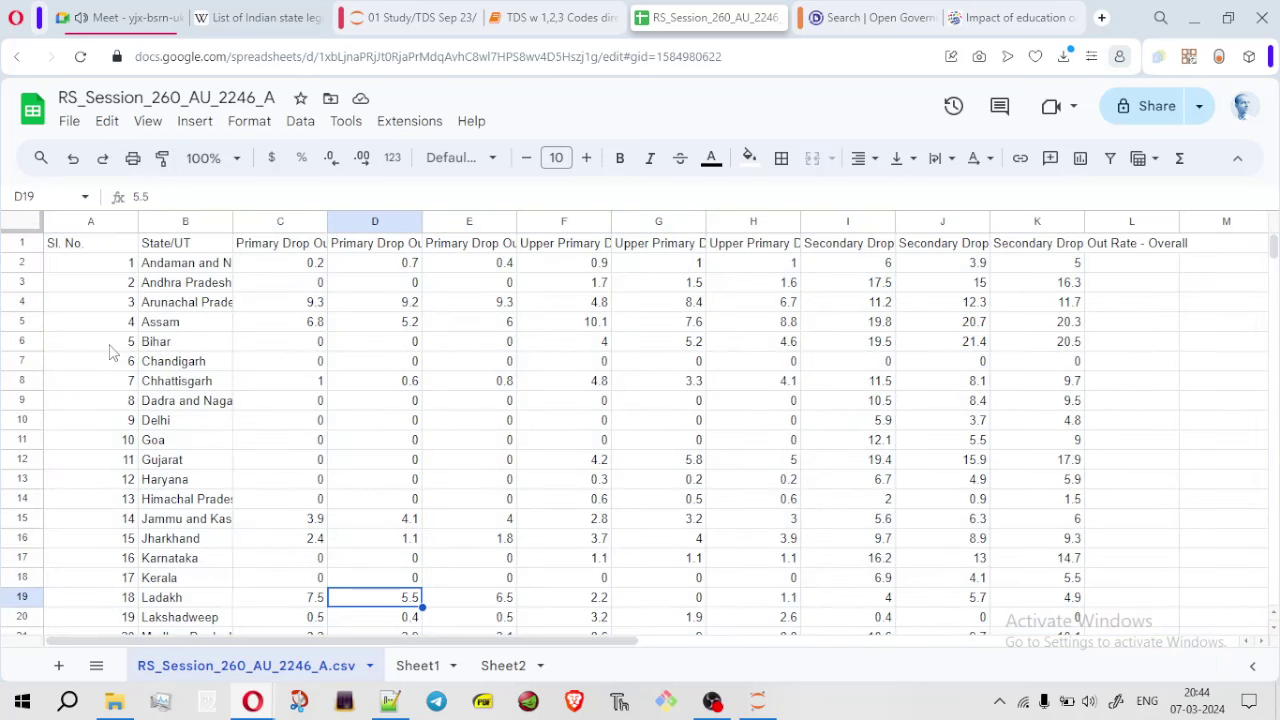
{"action": "left_click", "coordinate": [12, 229]}
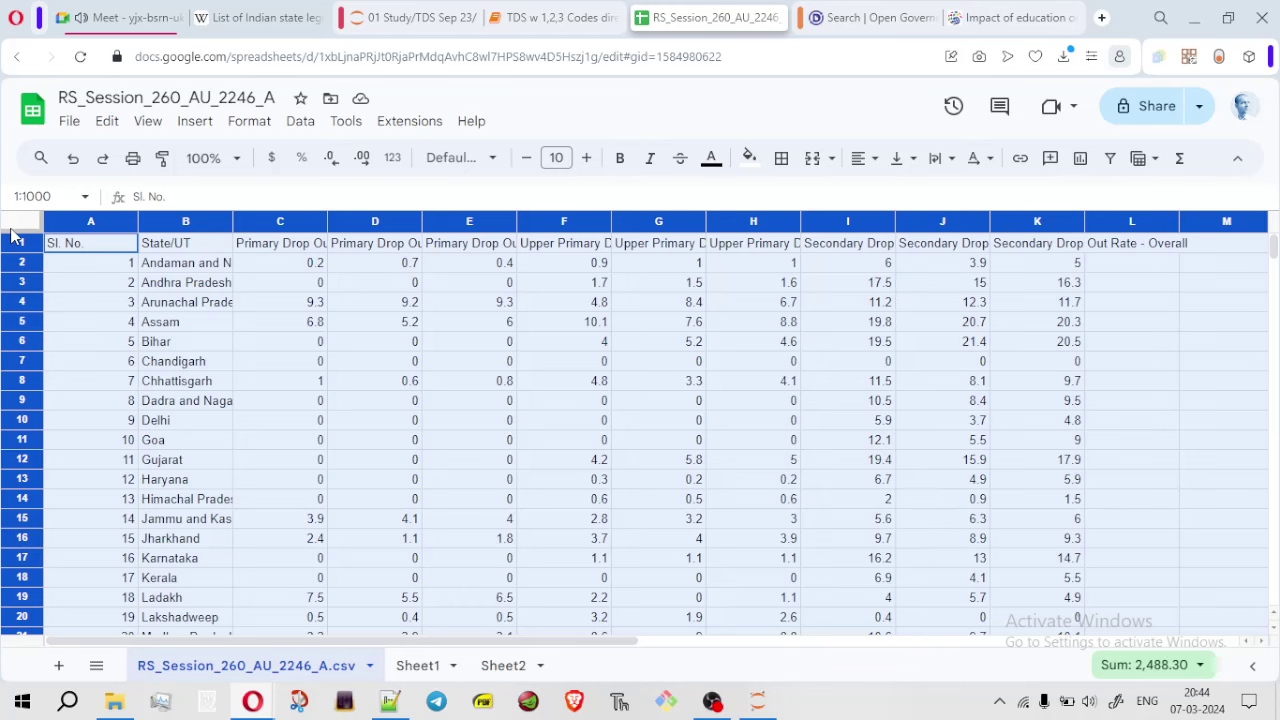
{"action": "left_click", "coordinate": [195, 121]}
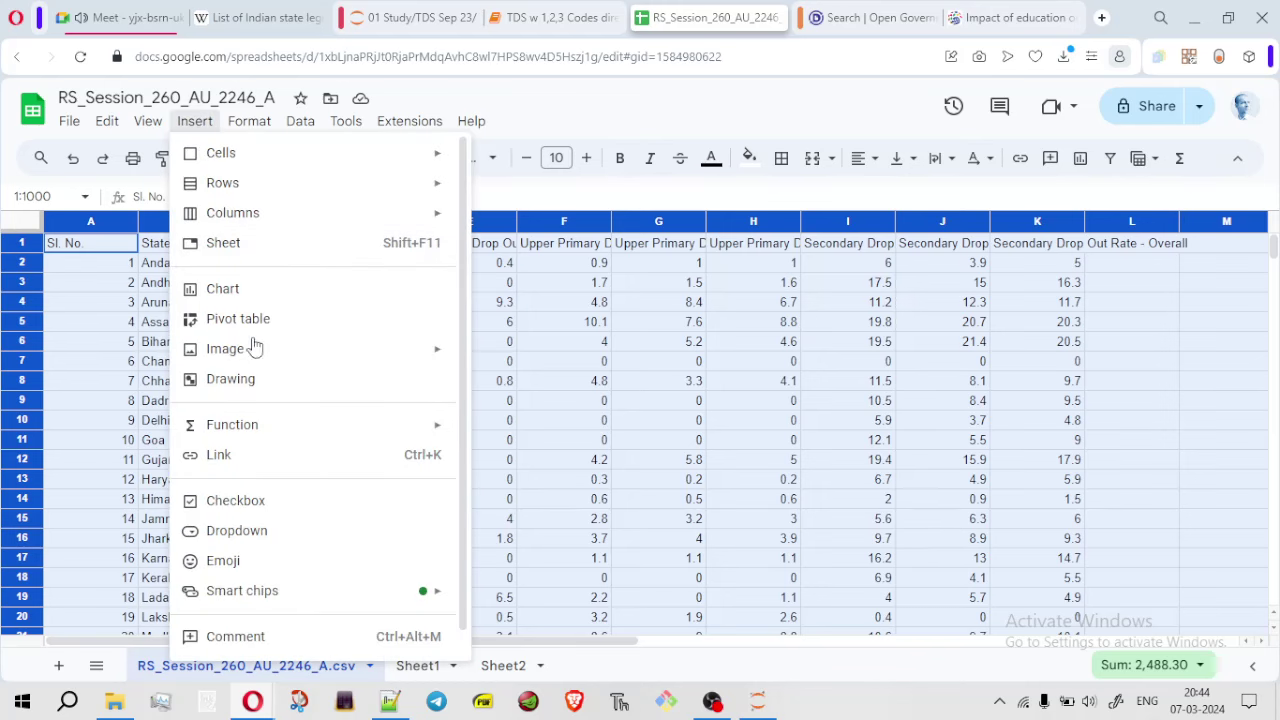
{"action": "left_click", "coordinate": [281, 324]}
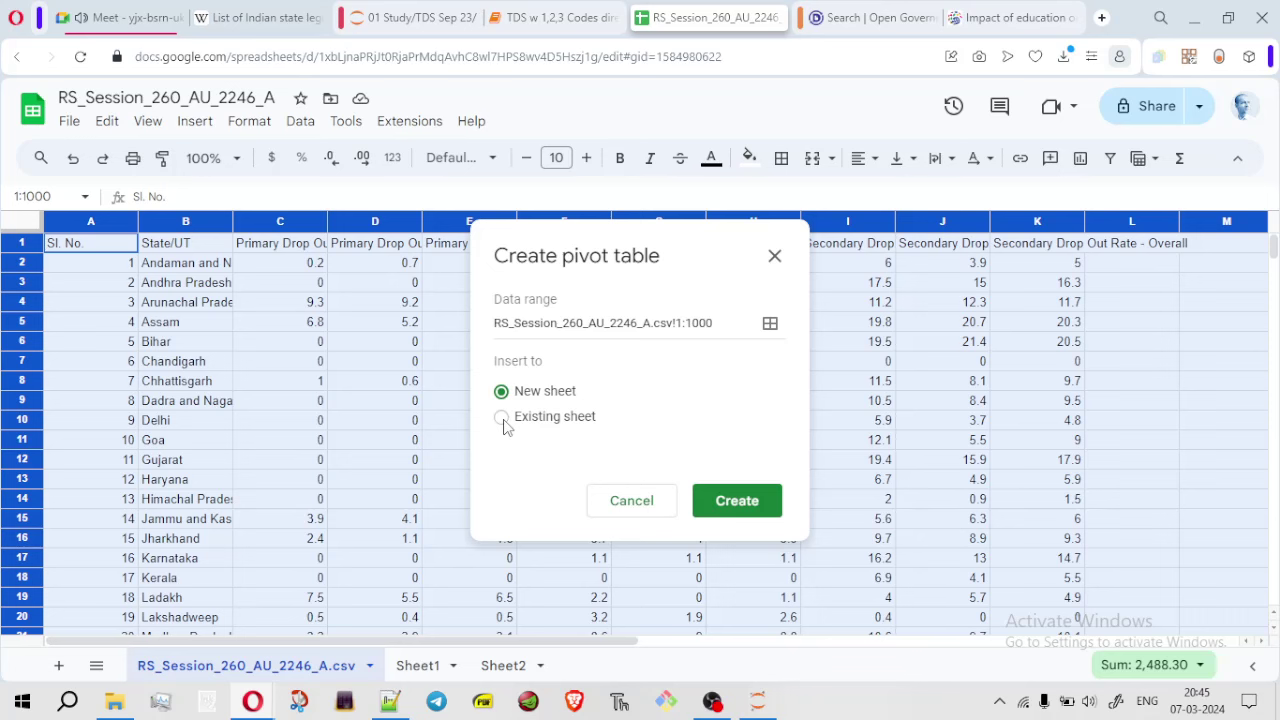
{"action": "left_click", "coordinate": [775, 260]}
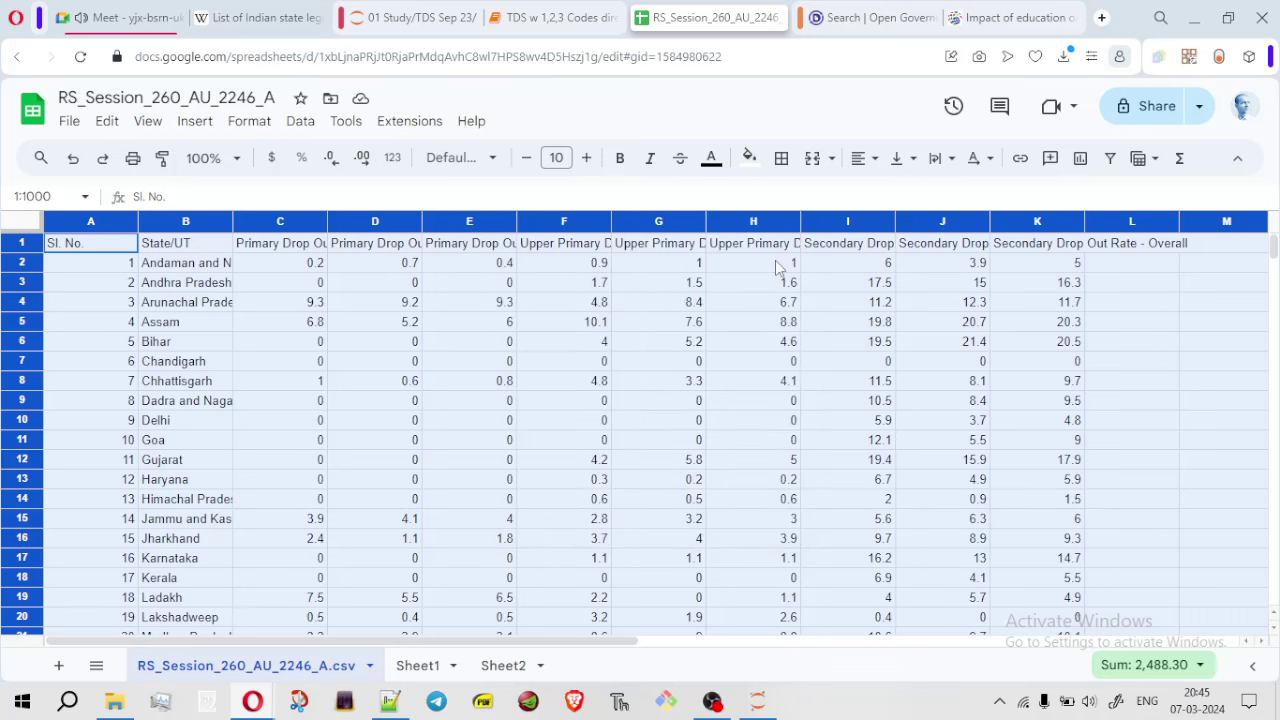
Select the range L4:N13 around the Overall column, then clear the selection
{"action": "left_click", "coordinate": [1148, 426]}
{"action": "left_click_drag", "start_coordinate": [1150, 306], "coordinate": [1150, 341]}
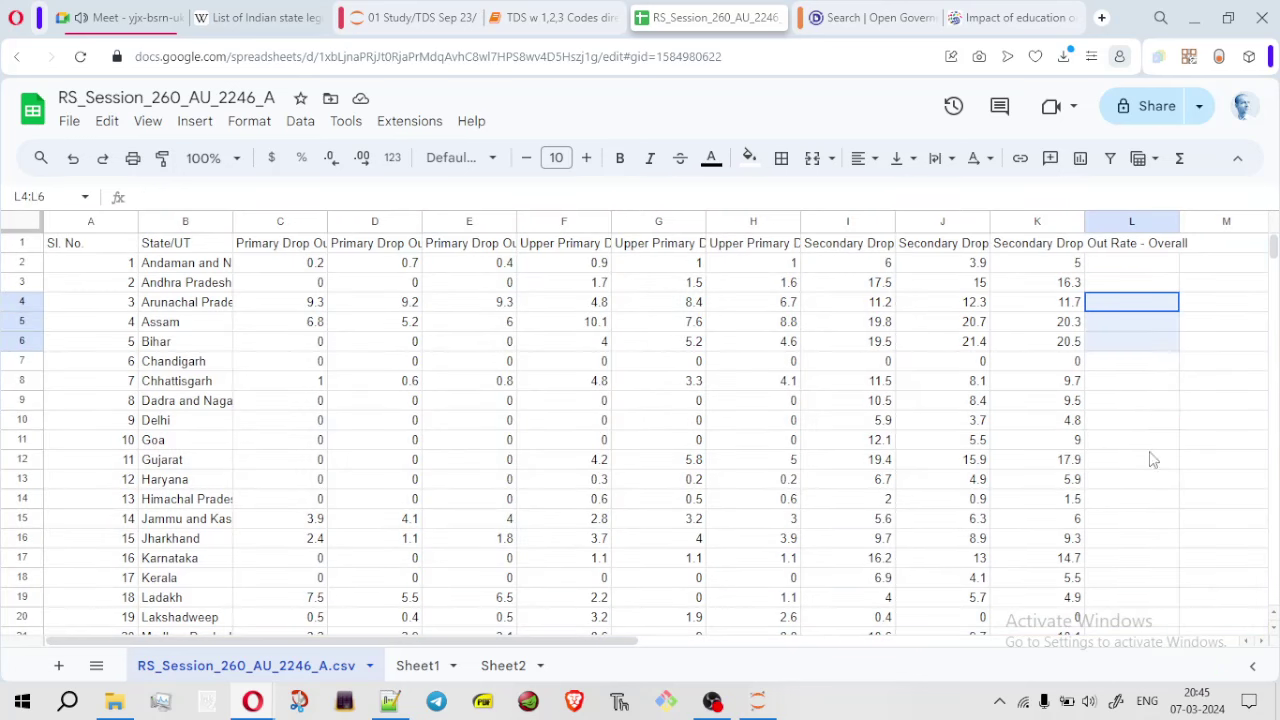
{"action": "left_click_drag", "start_coordinate": [1150, 459], "coordinate": [1265, 482]}
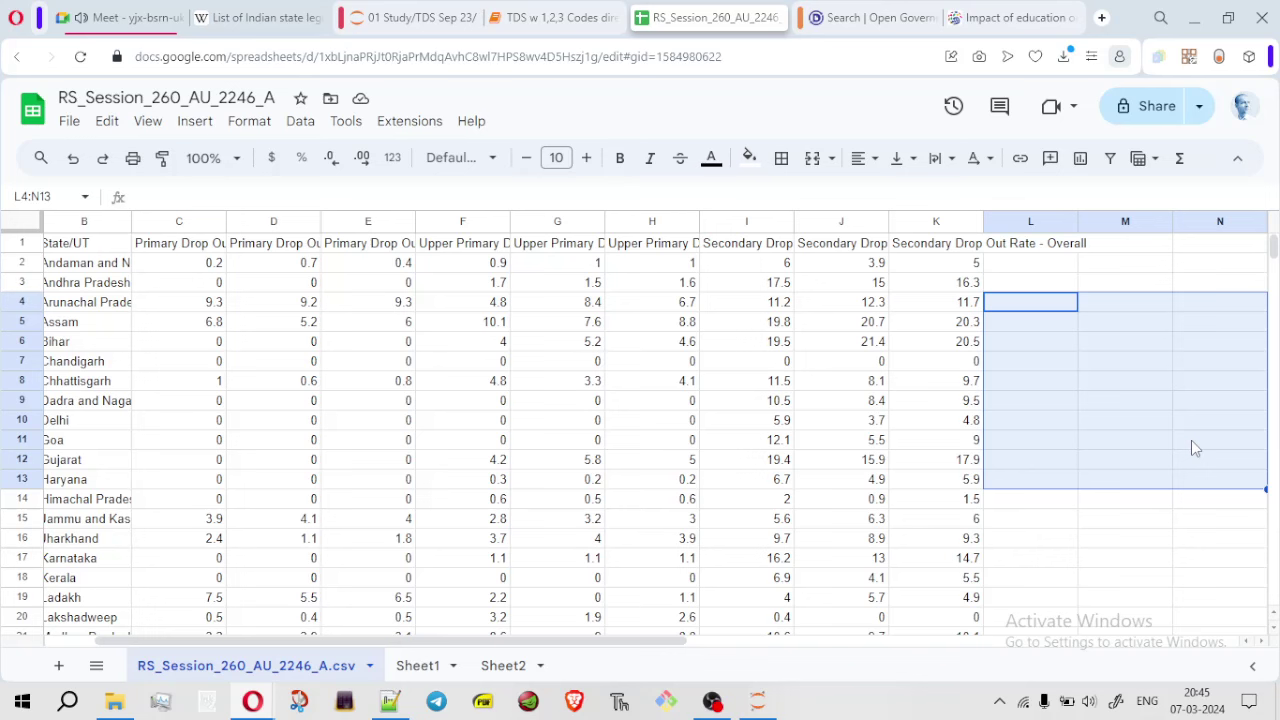
{"action": "left_click", "coordinate": [1177, 585]}
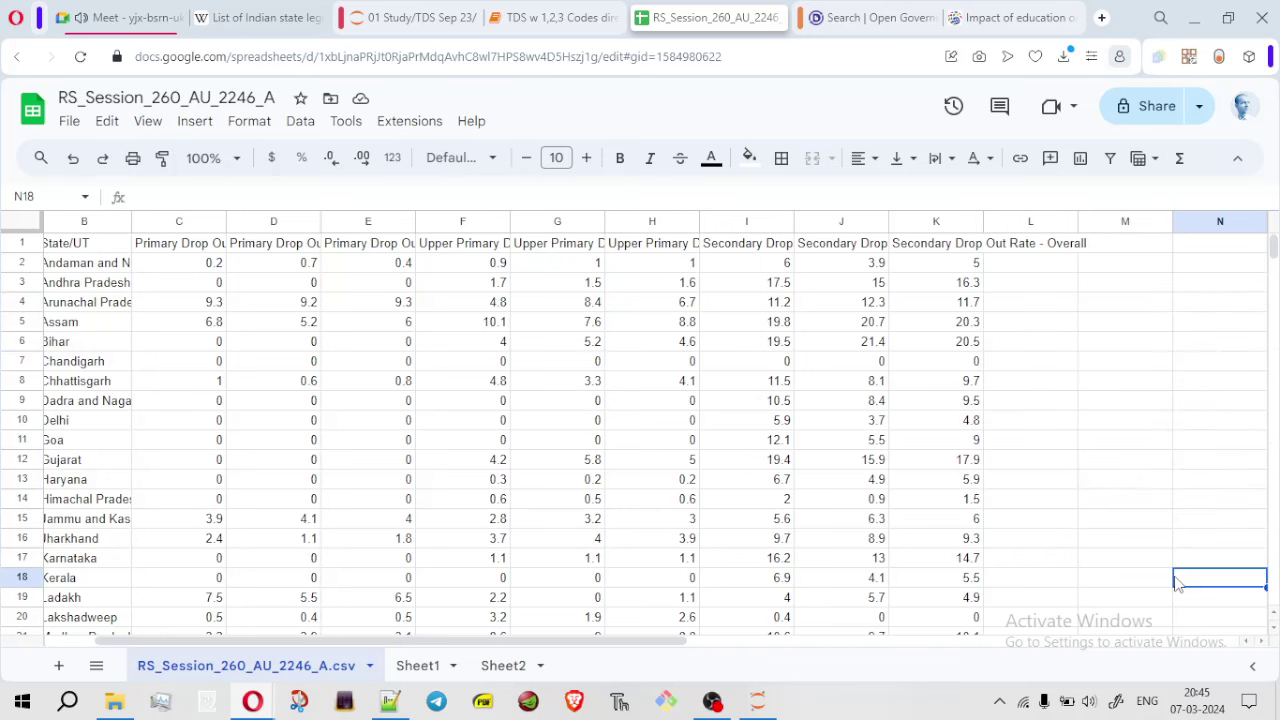
{"action": "left_click_drag", "start_coordinate": [649, 641], "coordinate": [234, 634]}
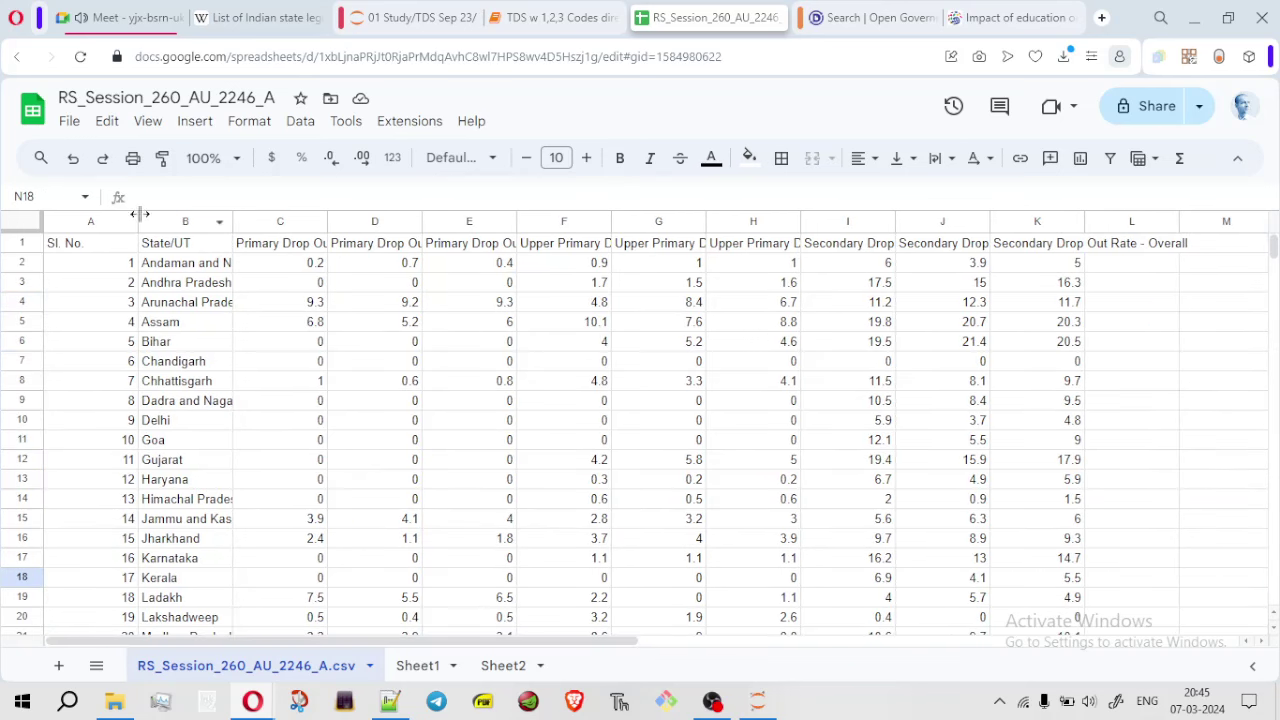
Create an empty pivot table from the whole sheet on new sheet Pivot Table 1
{"action": "left_click", "coordinate": [33, 225]}
{"action": "left_click", "coordinate": [195, 121]}
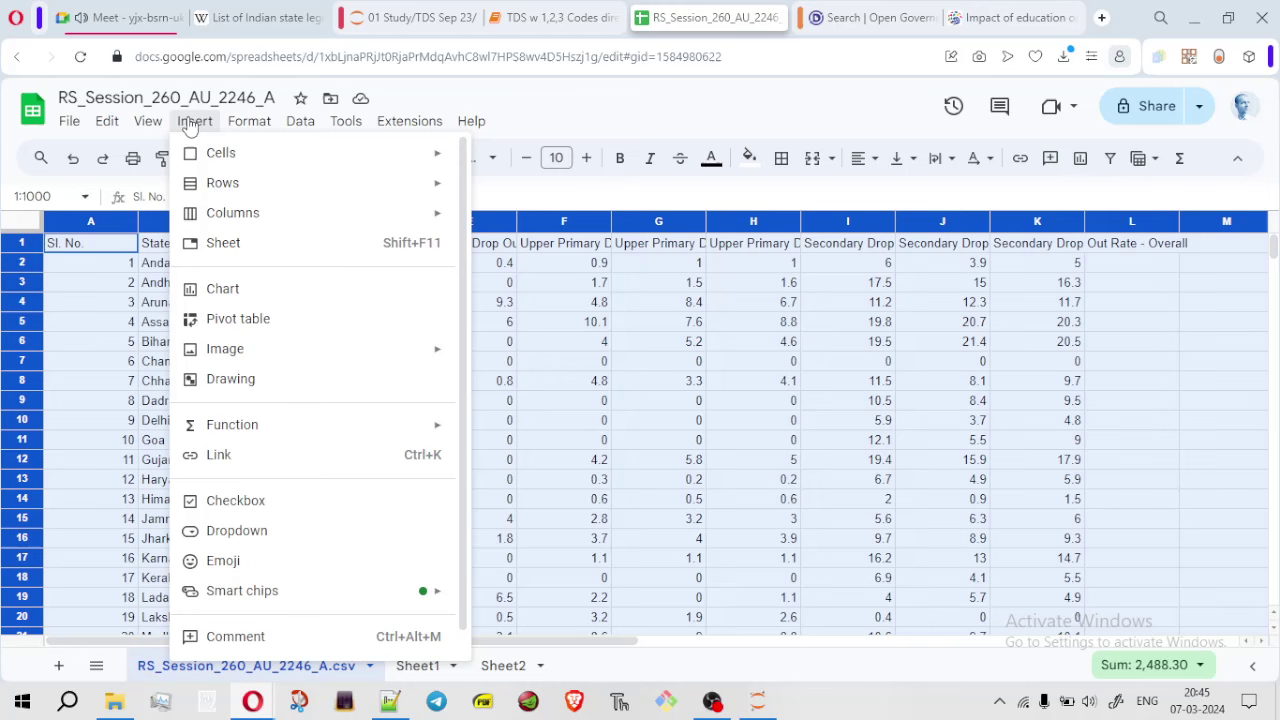
{"action": "left_click", "coordinate": [264, 320]}
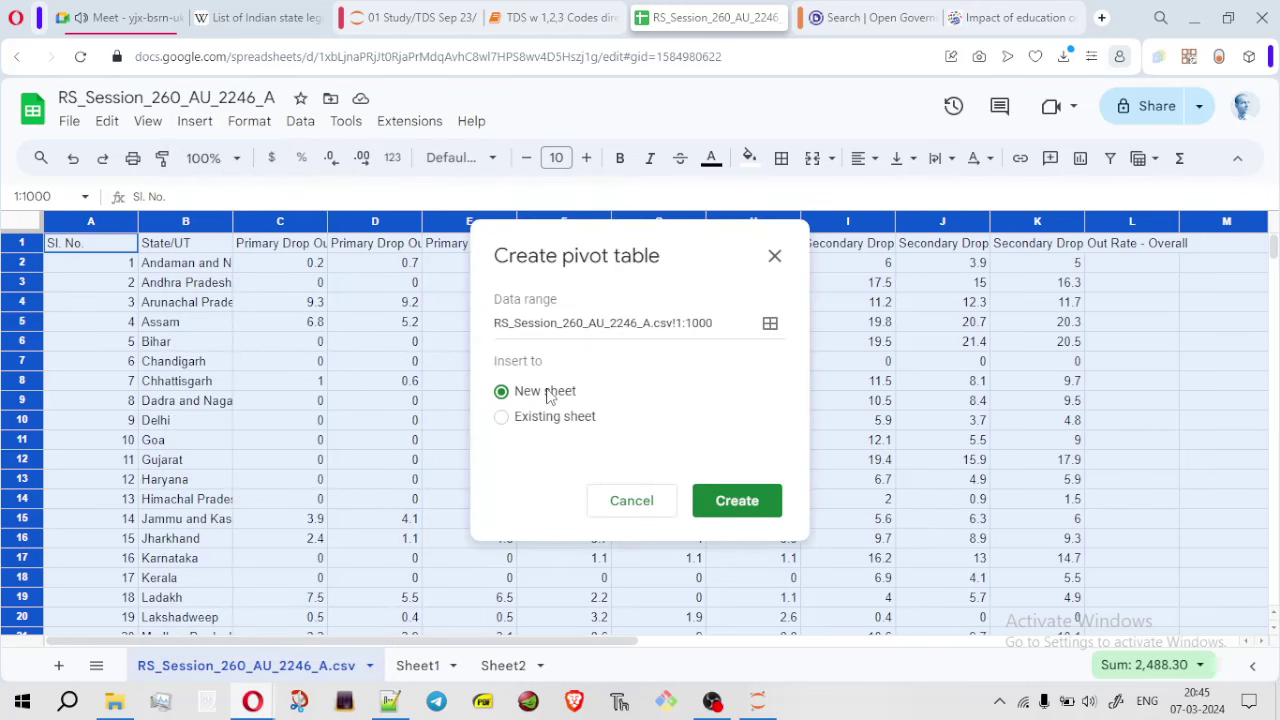
{"action": "left_click", "coordinate": [736, 502]}
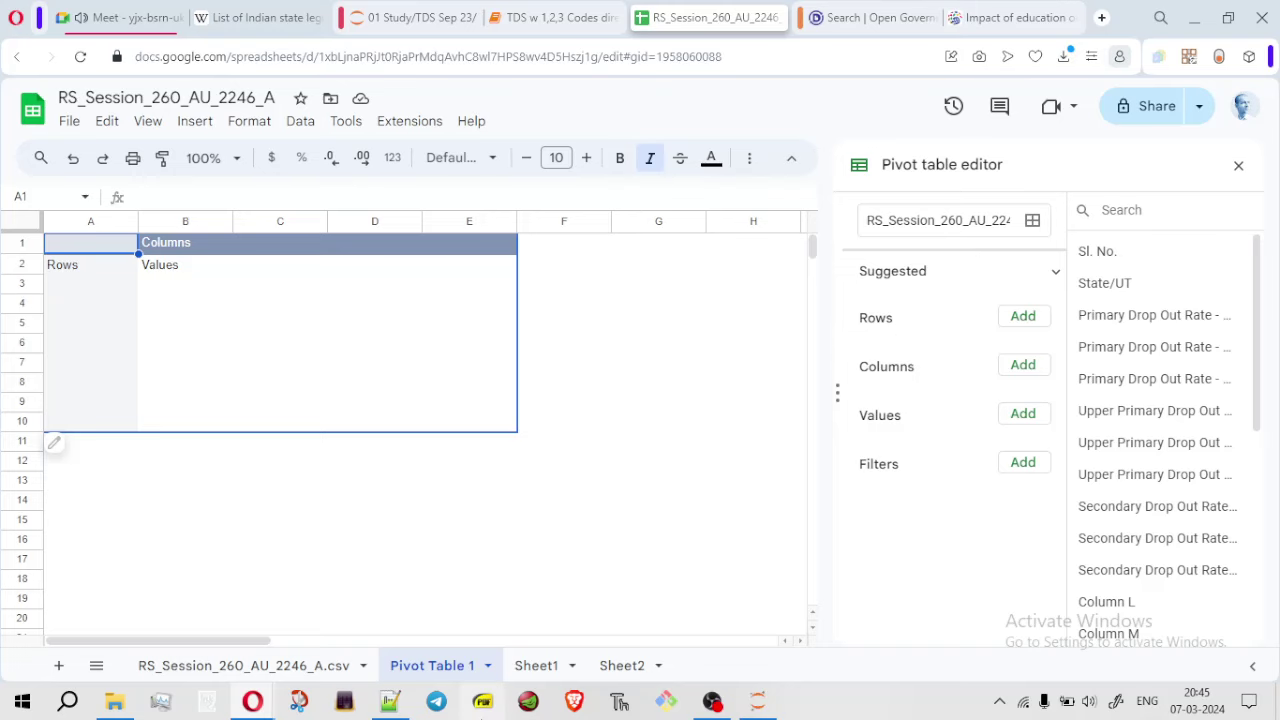
{"action": "left_click", "coordinate": [207, 701]}
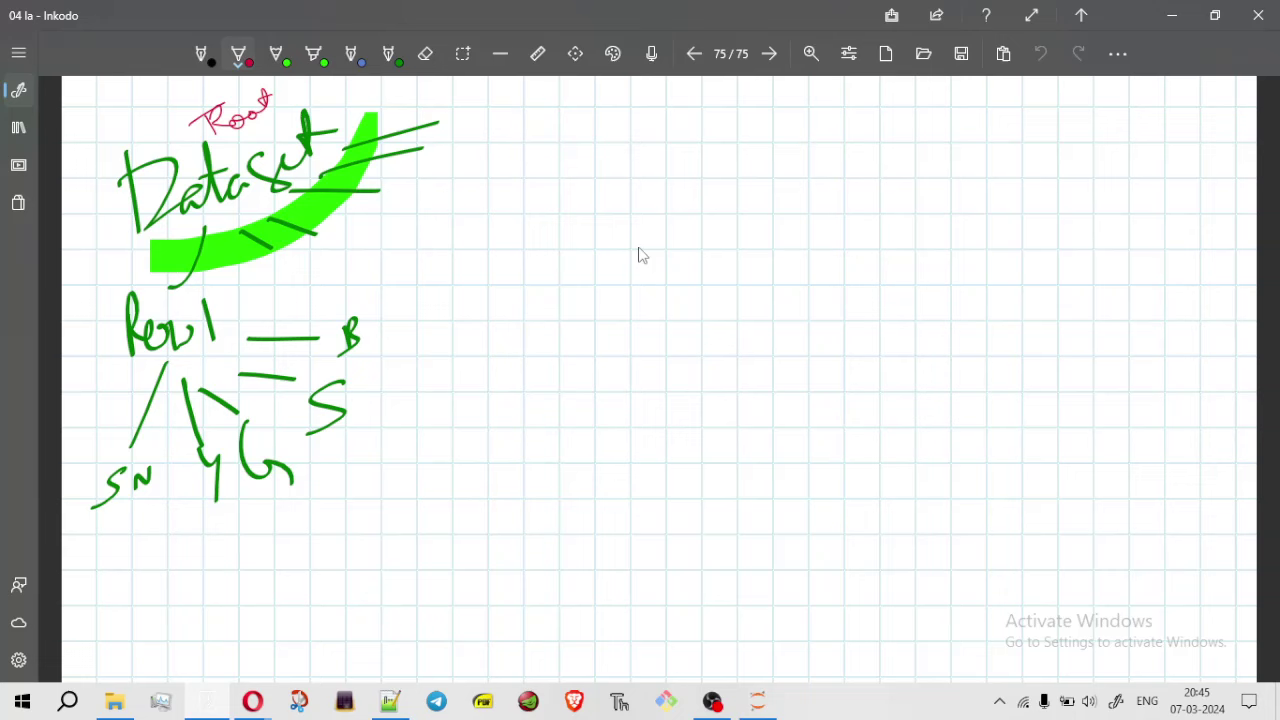
Undo a stray red stroke, then draw a green box divided into four cells
{"action": "mouse_move", "coordinate": [556, 228]}
{"action": "left_mouse_down"}
{"action": "mouse_move", "coordinate": [603, 556]}
{"action": "mouse_move", "coordinate": [1167, 141]}
{"action": "mouse_move", "coordinate": [608, 257]}
{"action": "left_mouse_up"}
{"action": "key", "text": "ctrl+z"}
{"action": "left_click", "coordinate": [390, 56]}
{"action": "mouse_move", "coordinate": [551, 218]}
{"action": "left_mouse_down"}
{"action": "mouse_move", "coordinate": [551, 423]}
{"action": "mouse_move", "coordinate": [1003, 527]}
{"action": "mouse_move", "coordinate": [1186, 400]}
{"action": "mouse_move", "coordinate": [1165, 170]}
{"action": "mouse_move", "coordinate": [400, 160]}
{"action": "mouse_move", "coordinate": [493, 163]}
{"action": "left_mouse_up"}
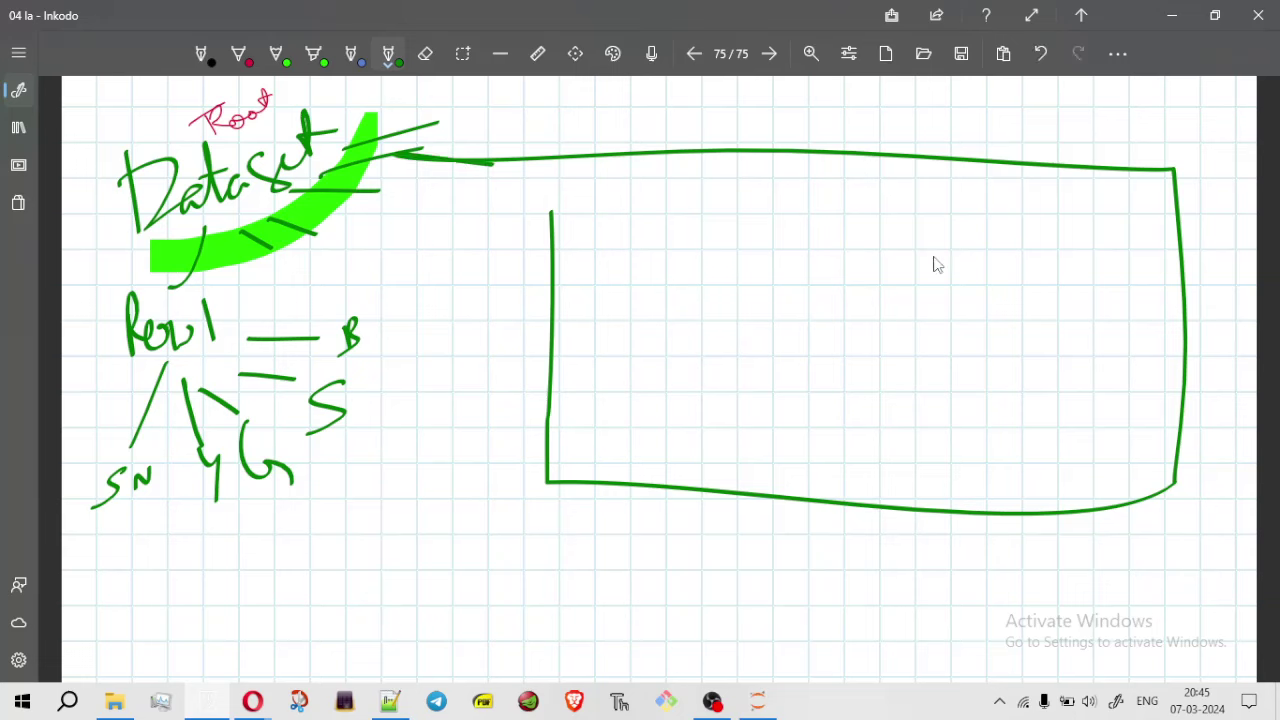
{"action": "left_click_drag", "start_coordinate": [889, 133], "coordinate": [903, 535]}
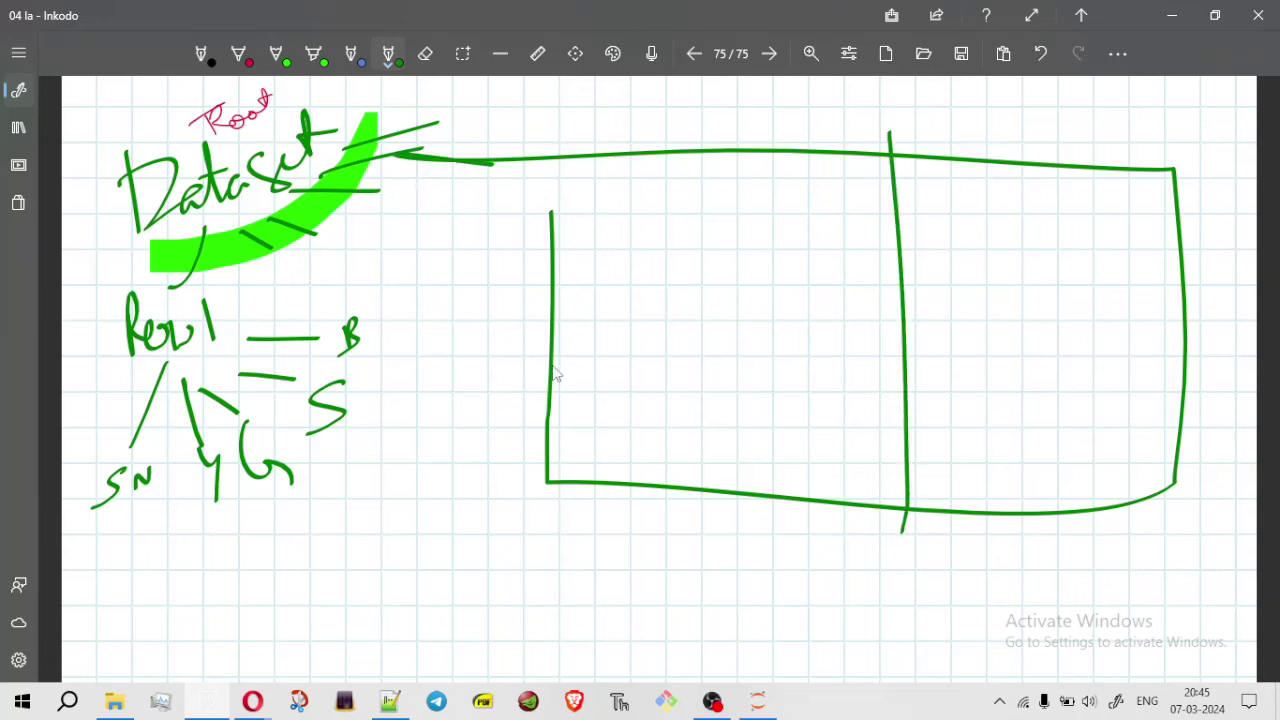
{"action": "left_click_drag", "start_coordinate": [536, 352], "coordinate": [1205, 362]}
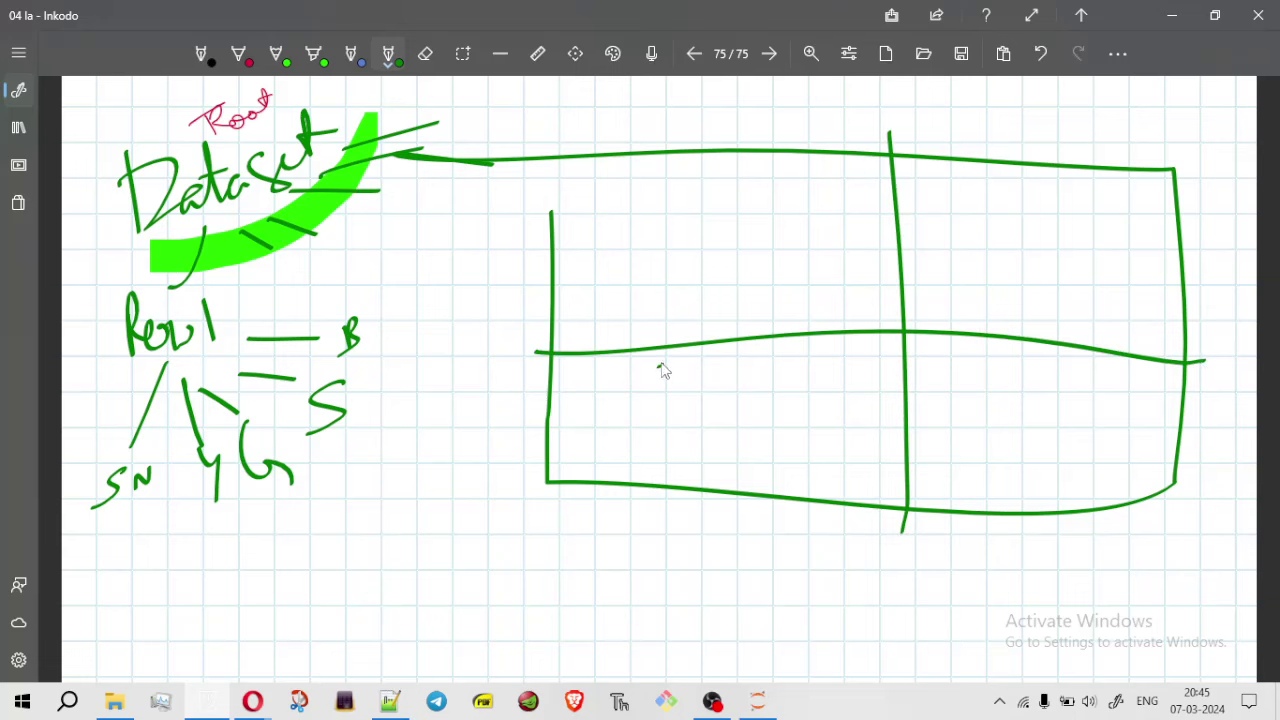
Label the cells Column, Row and values, then hide Inkodo to show Pivot Table 1
{"action": "mouse_move", "coordinate": [663, 371]}
{"action": "left_mouse_down"}
{"action": "mouse_move", "coordinate": [666, 409]}
{"action": "mouse_move", "coordinate": [706, 363]}
{"action": "mouse_move", "coordinate": [766, 394]}
{"action": "mouse_move", "coordinate": [818, 410]}
{"action": "mouse_move", "coordinate": [822, 400]}
{"action": "left_mouse_up"}
{"action": "mouse_move", "coordinate": [986, 180]}
{"action": "left_mouse_down"}
{"action": "mouse_move", "coordinate": [990, 252]}
{"action": "mouse_move", "coordinate": [1058, 196]}
{"action": "mouse_move", "coordinate": [1070, 240]}
{"action": "mouse_move", "coordinate": [1078, 220]}
{"action": "left_mouse_up"}
{"action": "mouse_move", "coordinate": [964, 373]}
{"action": "left_mouse_down"}
{"action": "mouse_move", "coordinate": [965, 390]}
{"action": "mouse_move", "coordinate": [1000, 394]}
{"action": "mouse_move", "coordinate": [1040, 374]}
{"action": "mouse_move", "coordinate": [1063, 423]}
{"action": "mouse_move", "coordinate": [1100, 378]}
{"action": "mouse_move", "coordinate": [1082, 420]}
{"action": "left_mouse_up"}
{"action": "left_click", "coordinate": [1175, 15]}
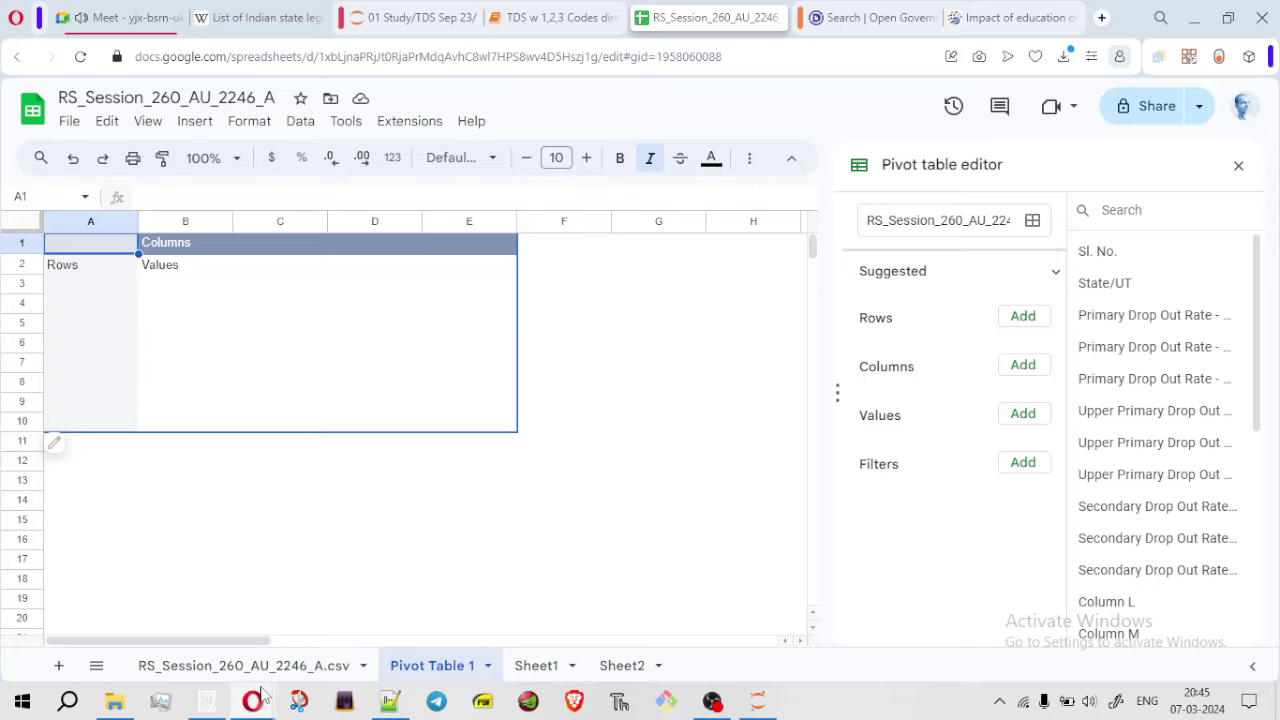
{"action": "left_click", "coordinate": [208, 701]}
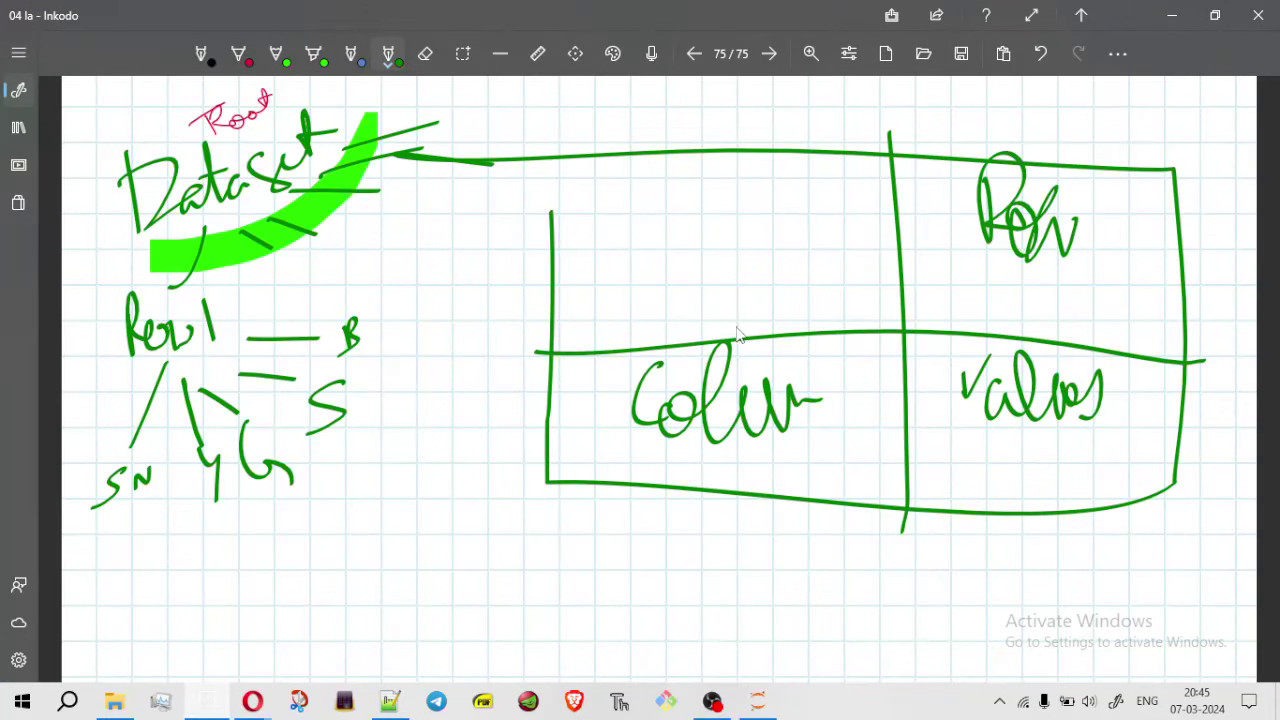
{"action": "left_click", "coordinate": [1172, 15]}
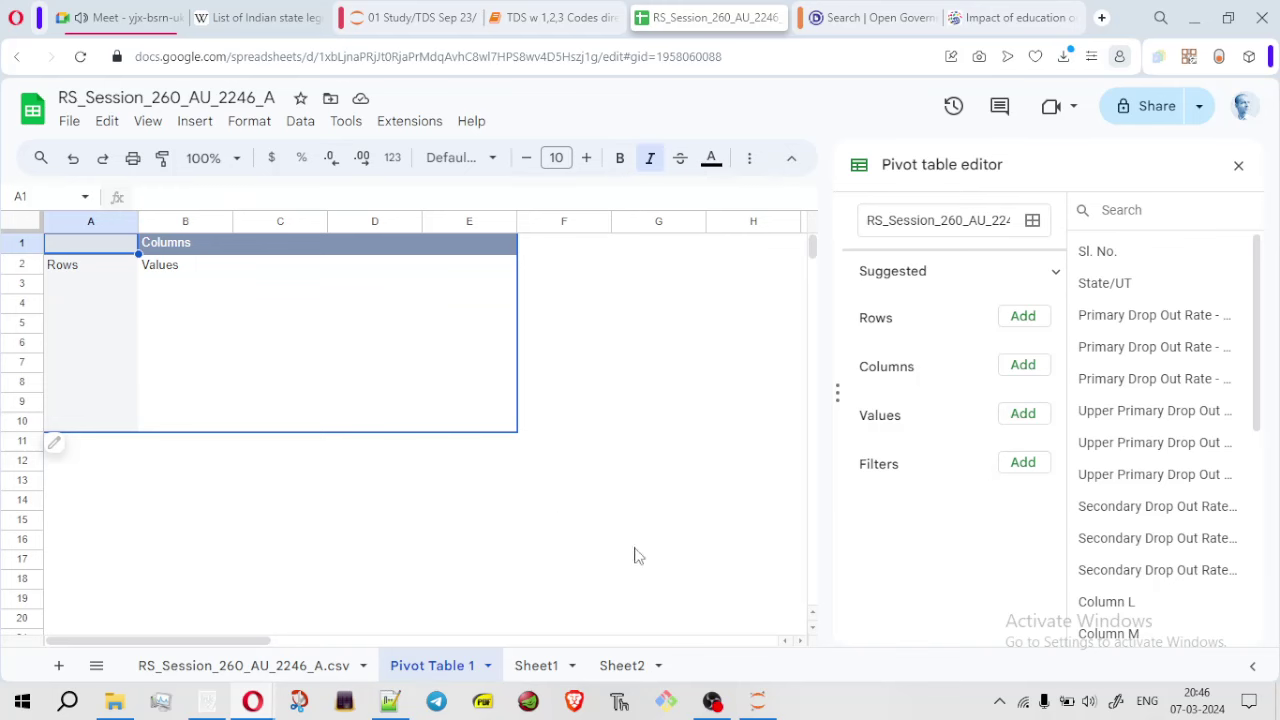
Insert an empty row above the header row on the CSV dropout data sheet
{"action": "left_click", "coordinate": [287, 666]}
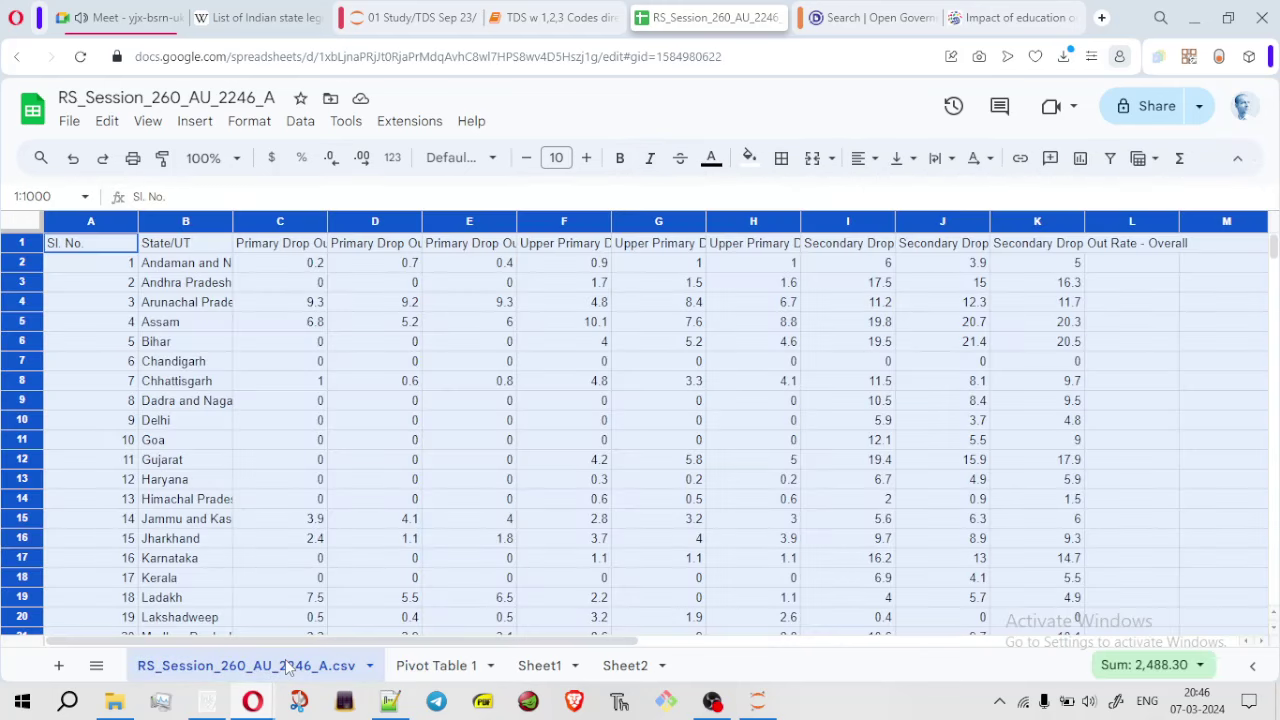
{"action": "left_click", "coordinate": [400, 363]}
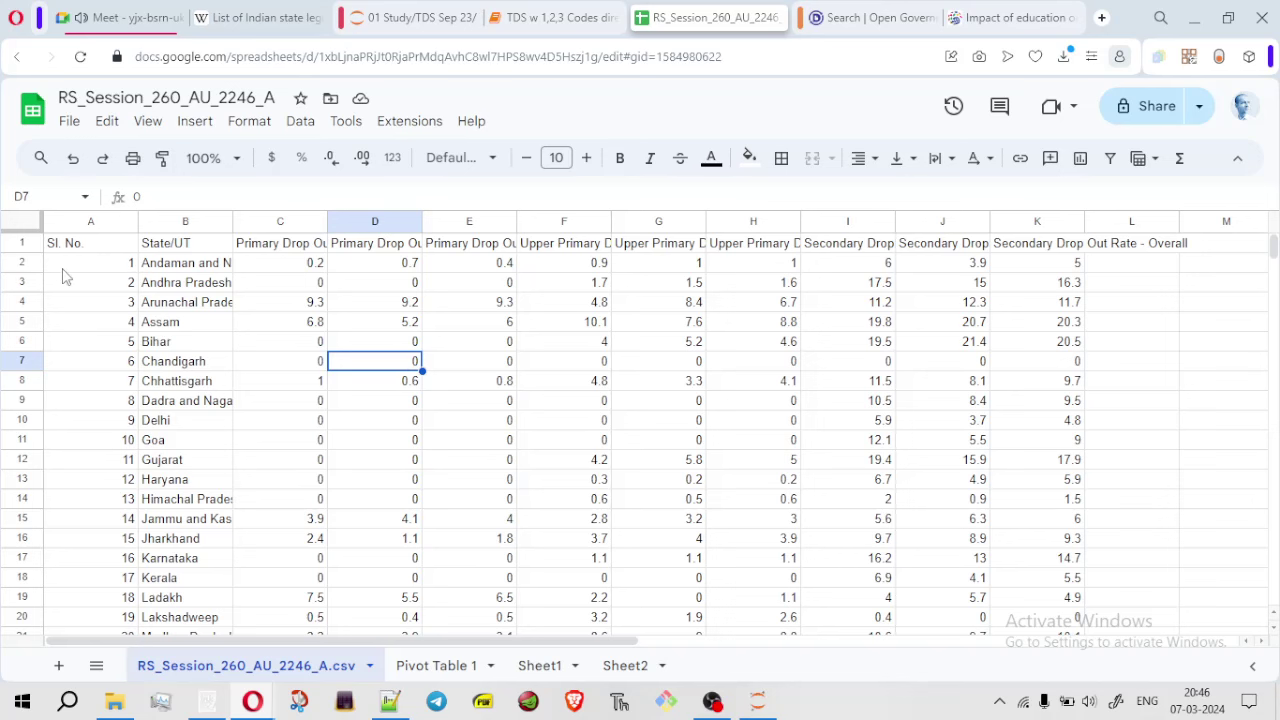
{"action": "left_click", "coordinate": [20, 245]}
{"action": "right_click", "coordinate": [20, 245]}
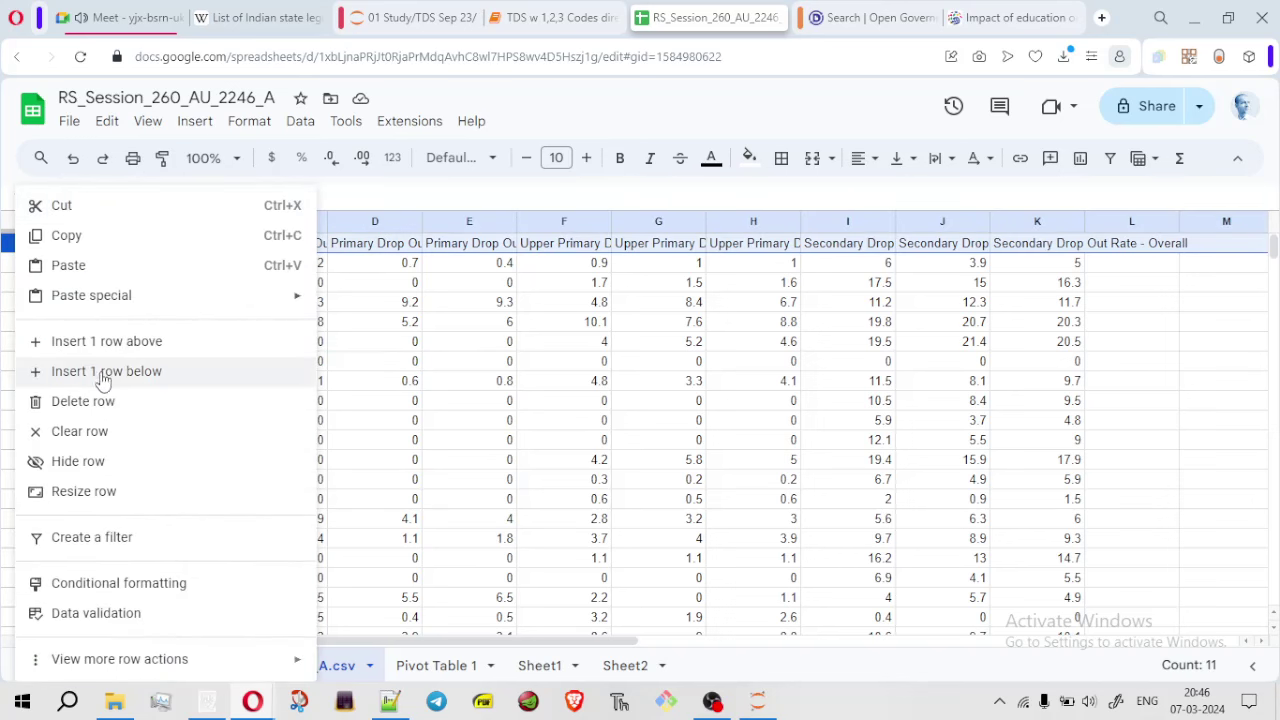
{"action": "left_click", "coordinate": [131, 352]}
{"action": "left_click", "coordinate": [566, 386]}
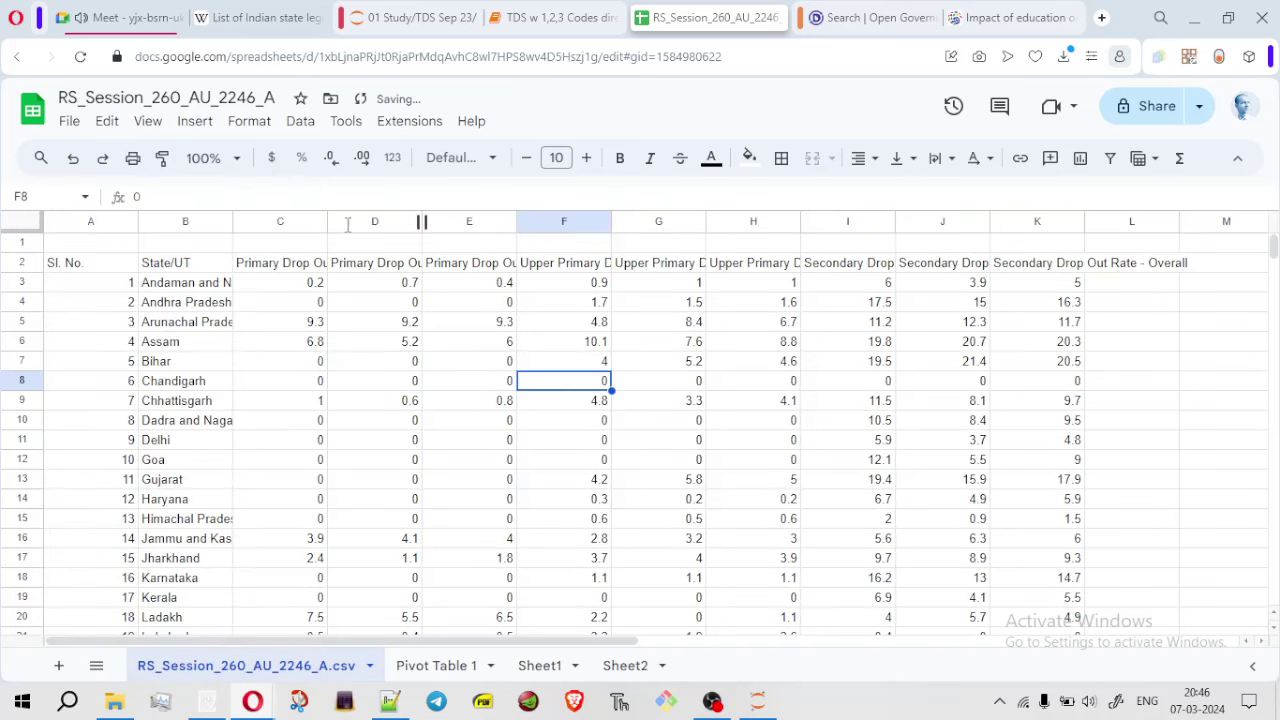
Select all rows from row 1 down and create Pivot Table 2 on a new sheet
{"action": "left_click", "coordinate": [21, 243]}
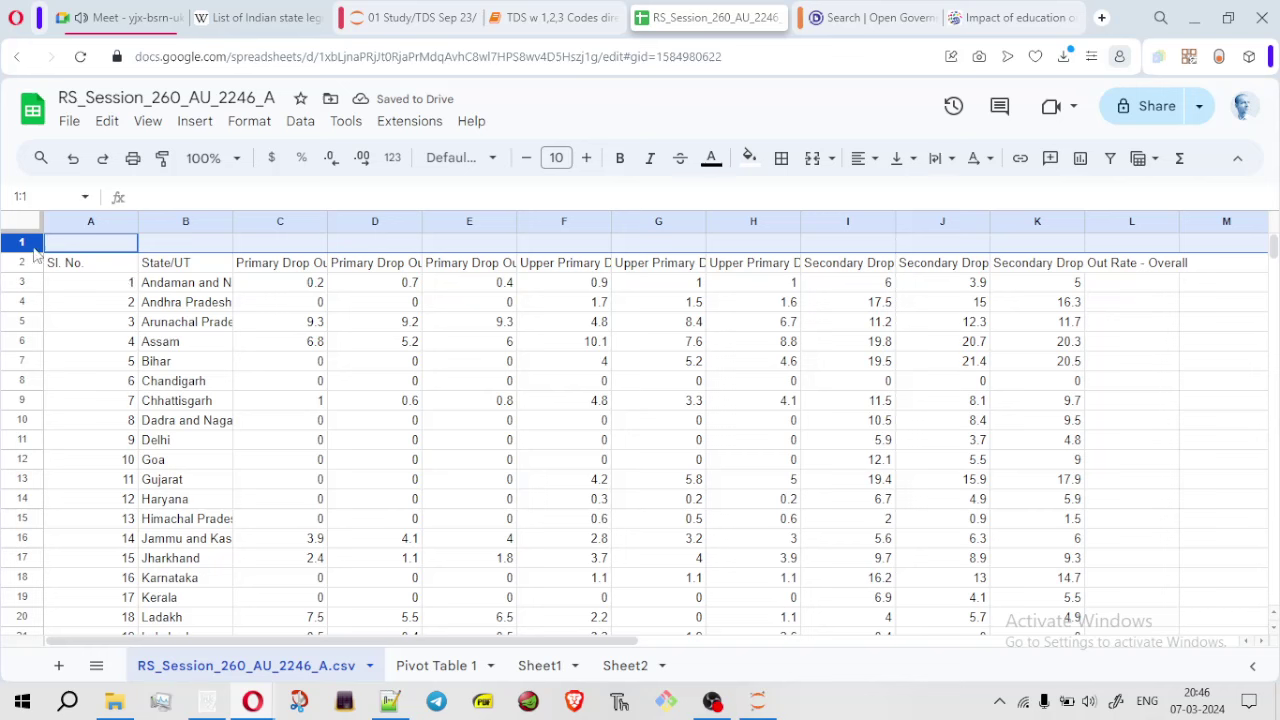
{"action": "key", "text": "ctrl+shift+Down"}
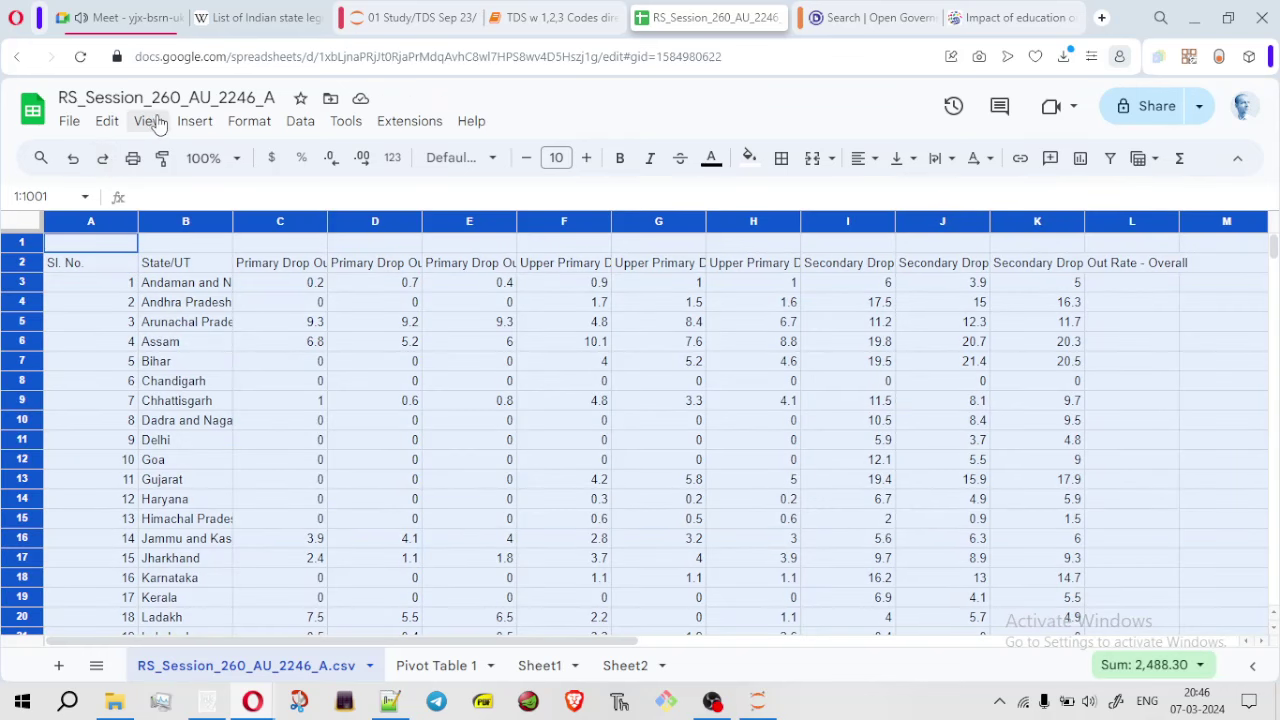
{"action": "left_click", "coordinate": [194, 121]}
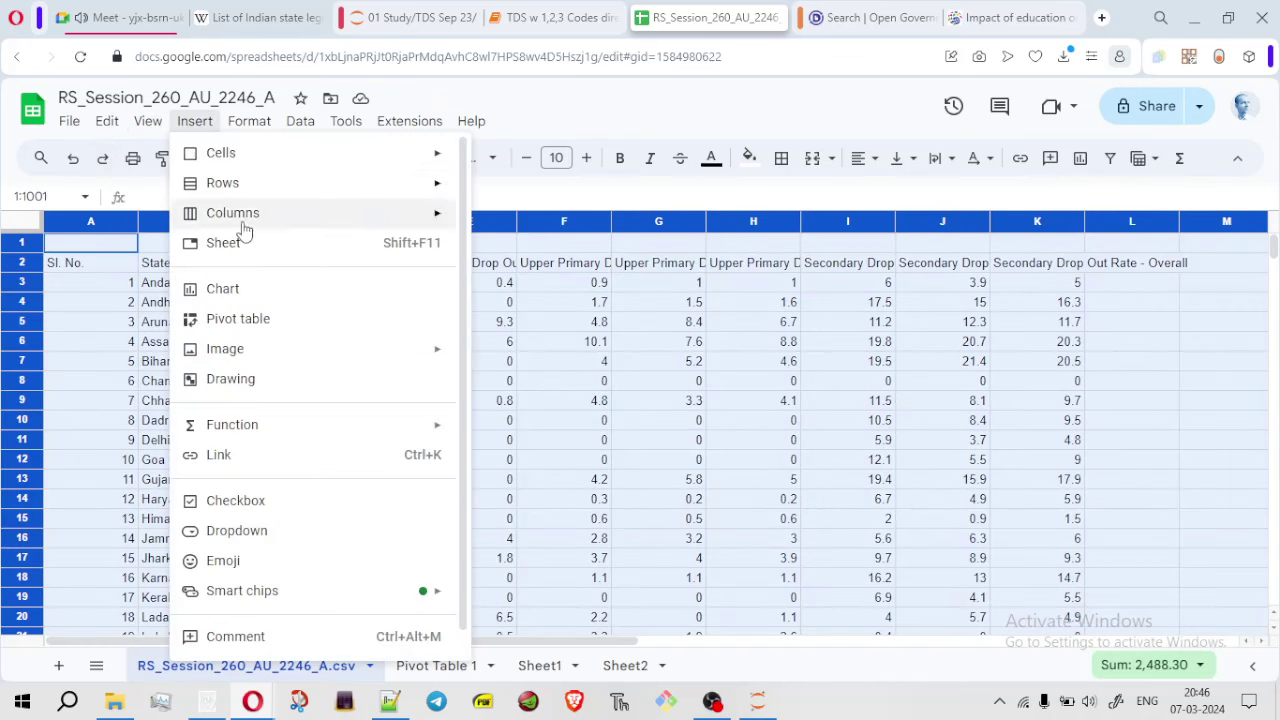
{"action": "left_click", "coordinate": [248, 319]}
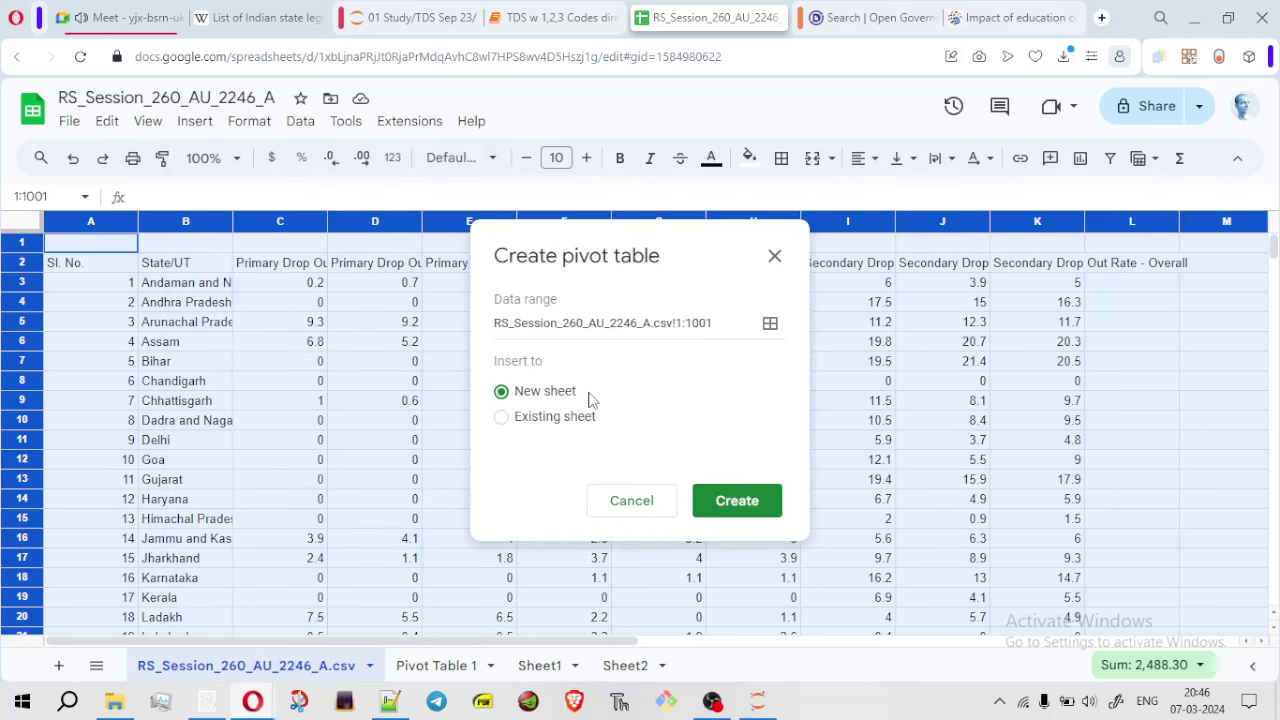
{"action": "left_click", "coordinate": [750, 522]}
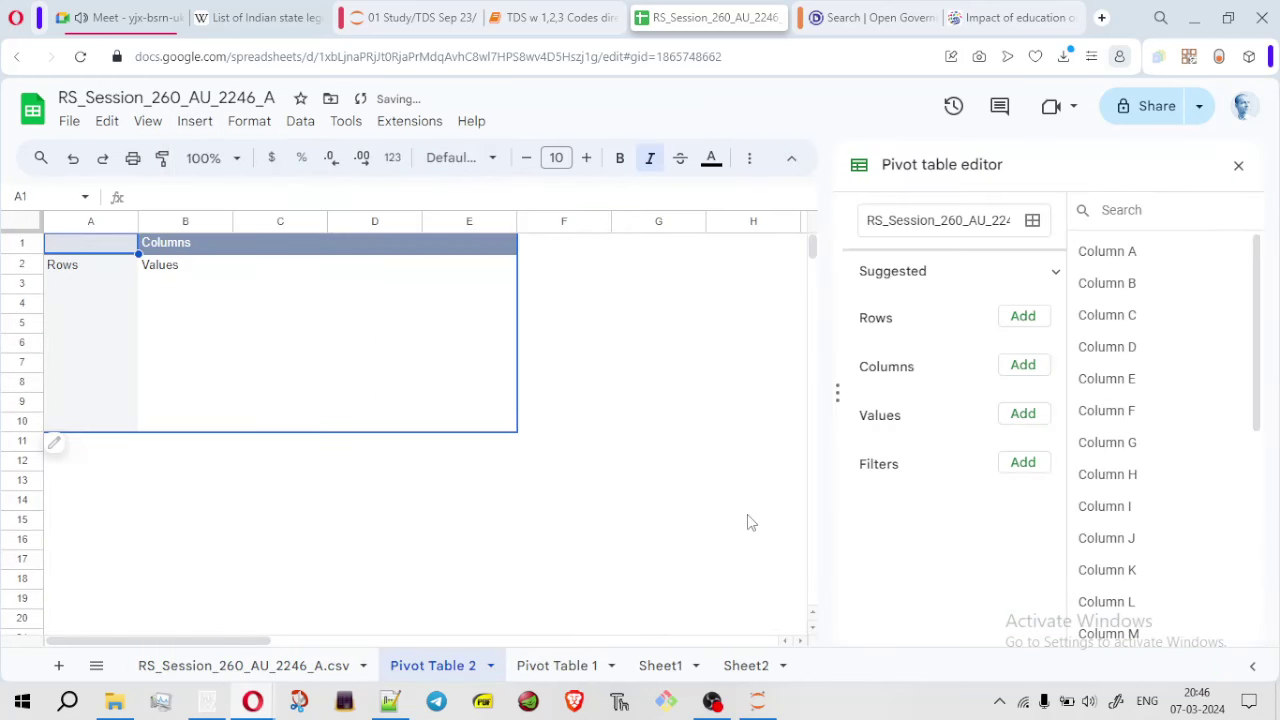
Flip between sheets and undo/redo to restore the empty row and the Pivot Table 2 sheet
{"action": "left_click", "coordinate": [565, 679]}
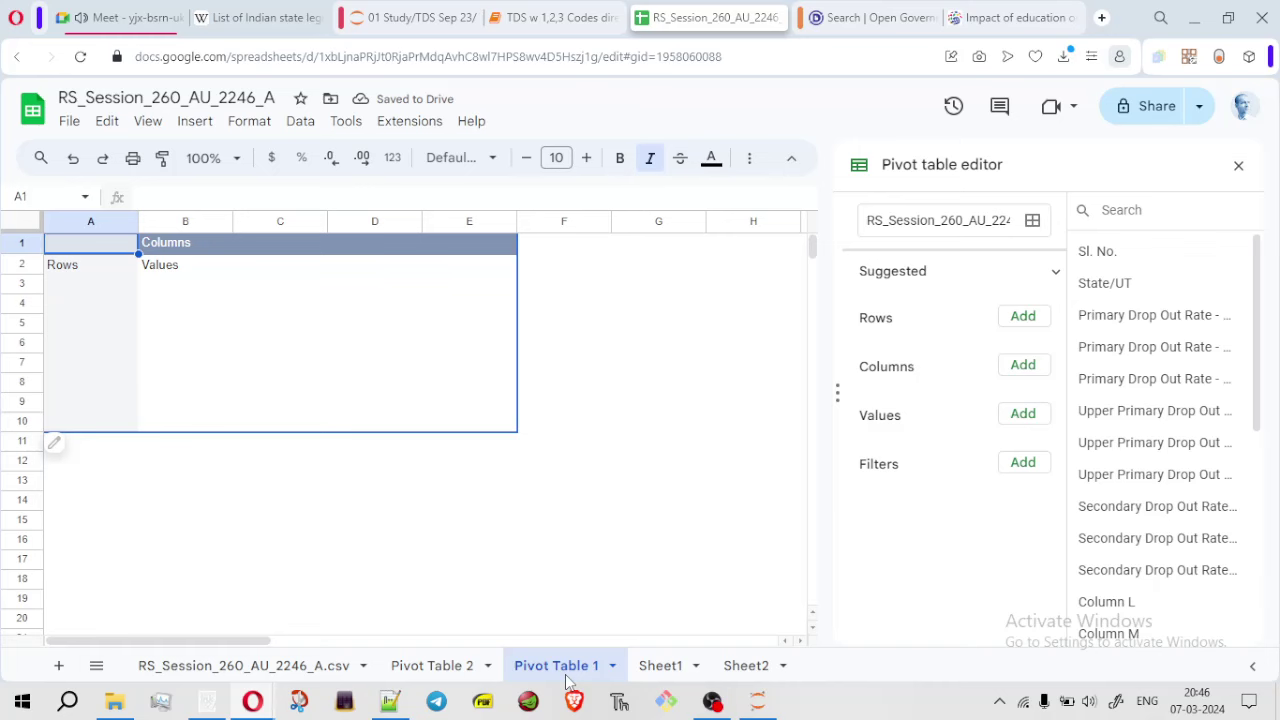
{"action": "left_click", "coordinate": [245, 676]}
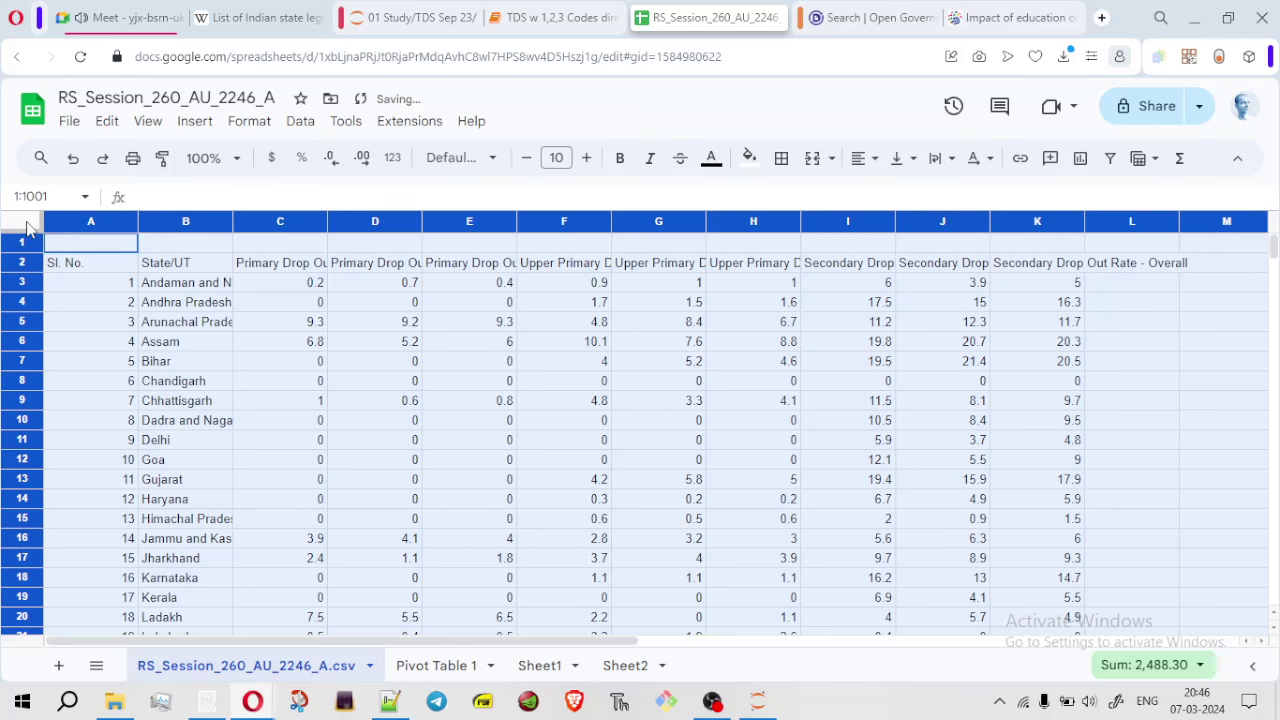
{"action": "key", "text": "ctrl+z"}
{"action": "key", "text": "ctrl+y"}
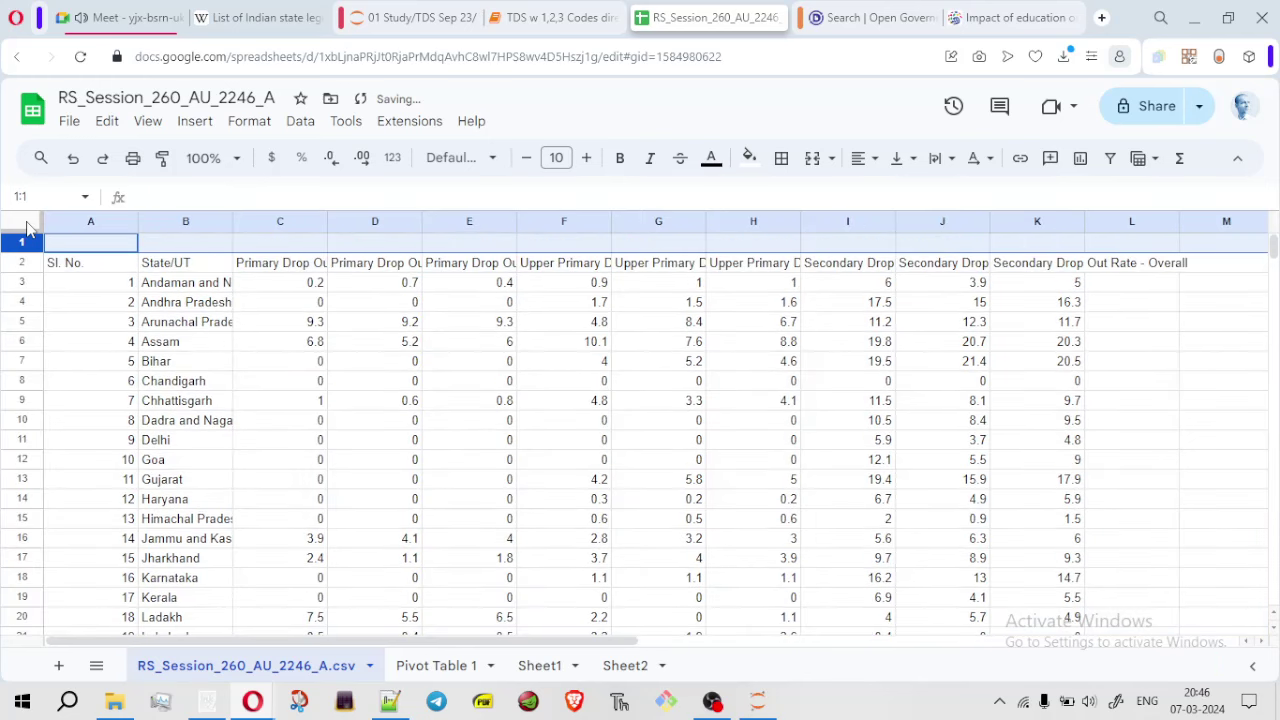
{"action": "key", "text": "ctrl+y"}
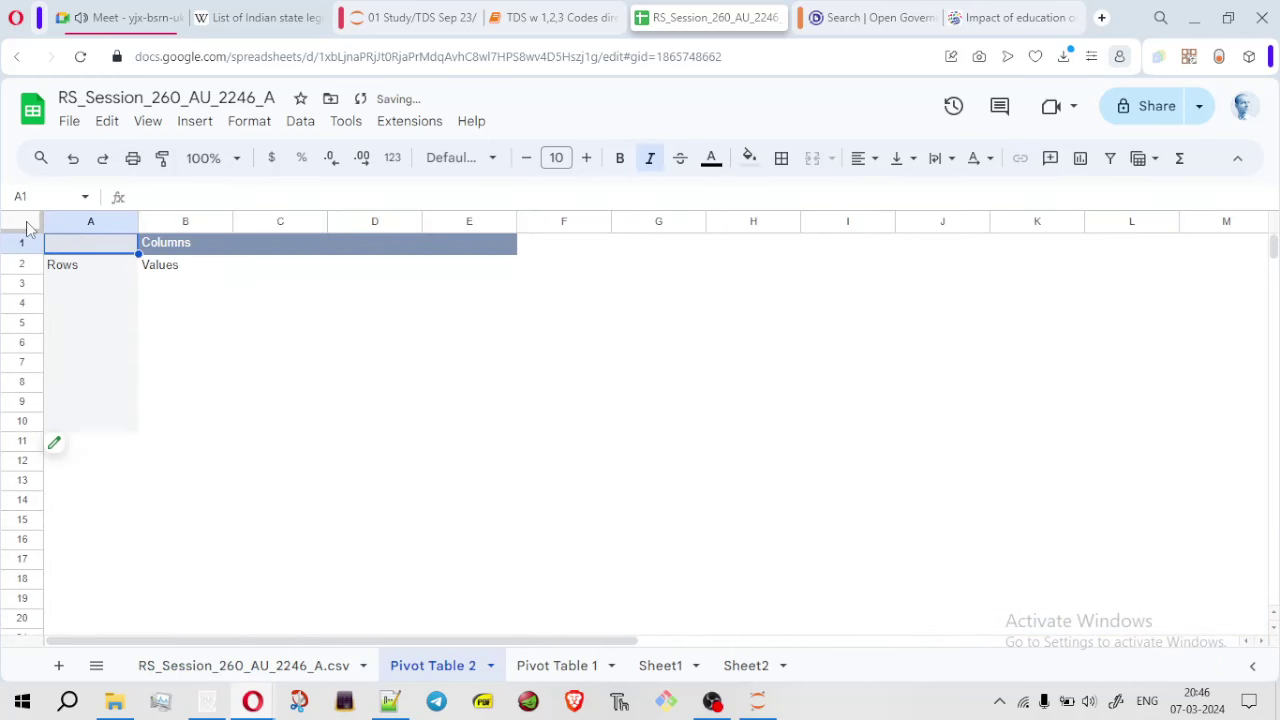
Inspect empty Pivot Table 2's editor, whose fields are only generic Column A–M, then return to the data
{"action": "left_click", "coordinate": [574, 666]}
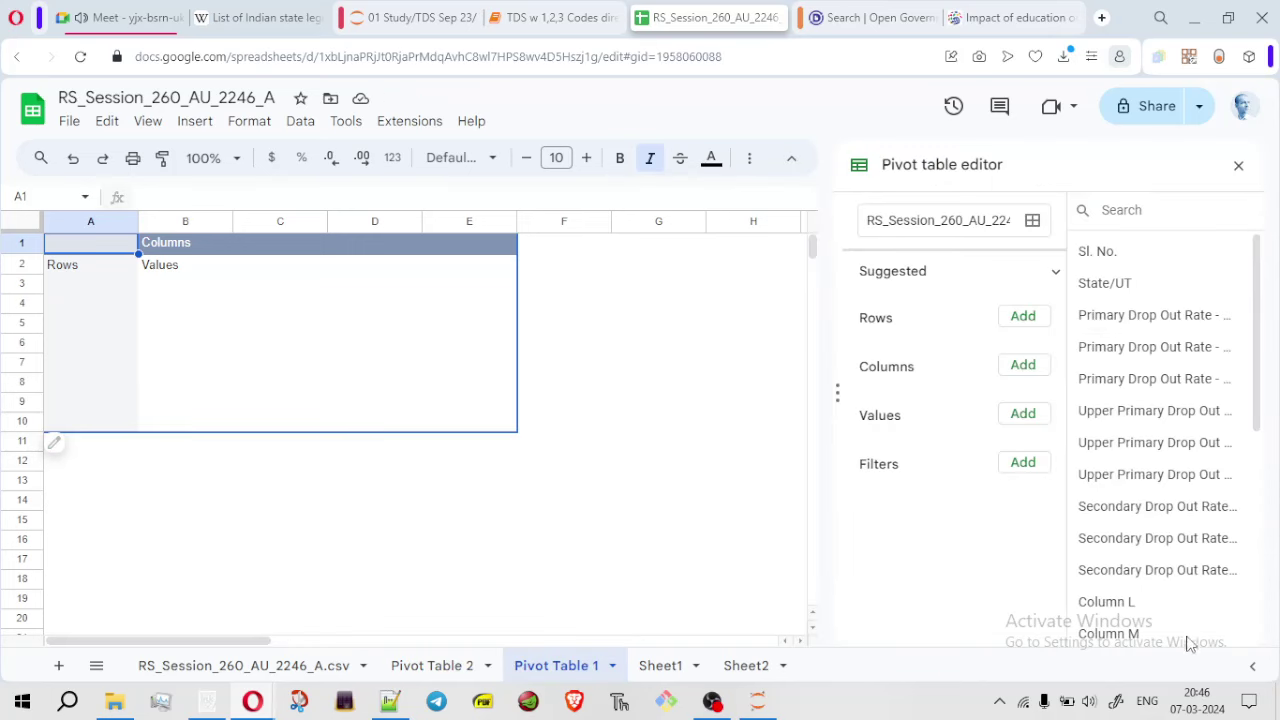
{"action": "left_click", "coordinate": [430, 673]}
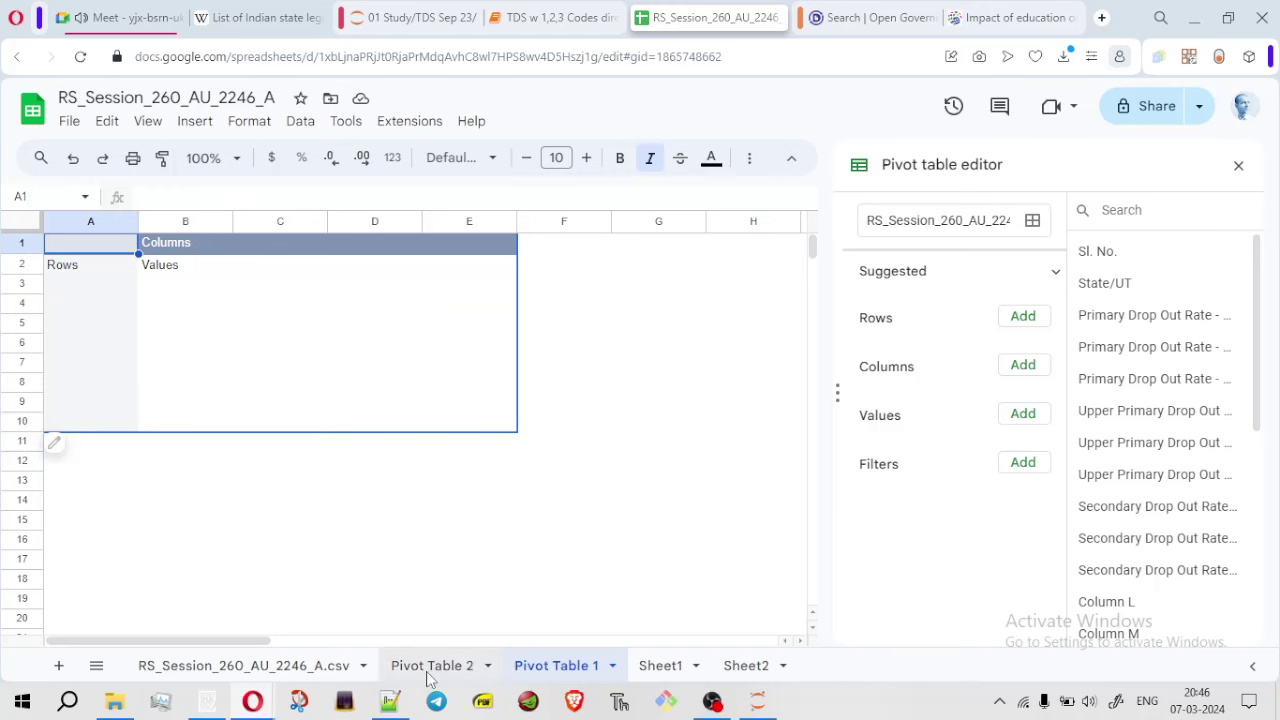
{"action": "left_click", "coordinate": [268, 666]}
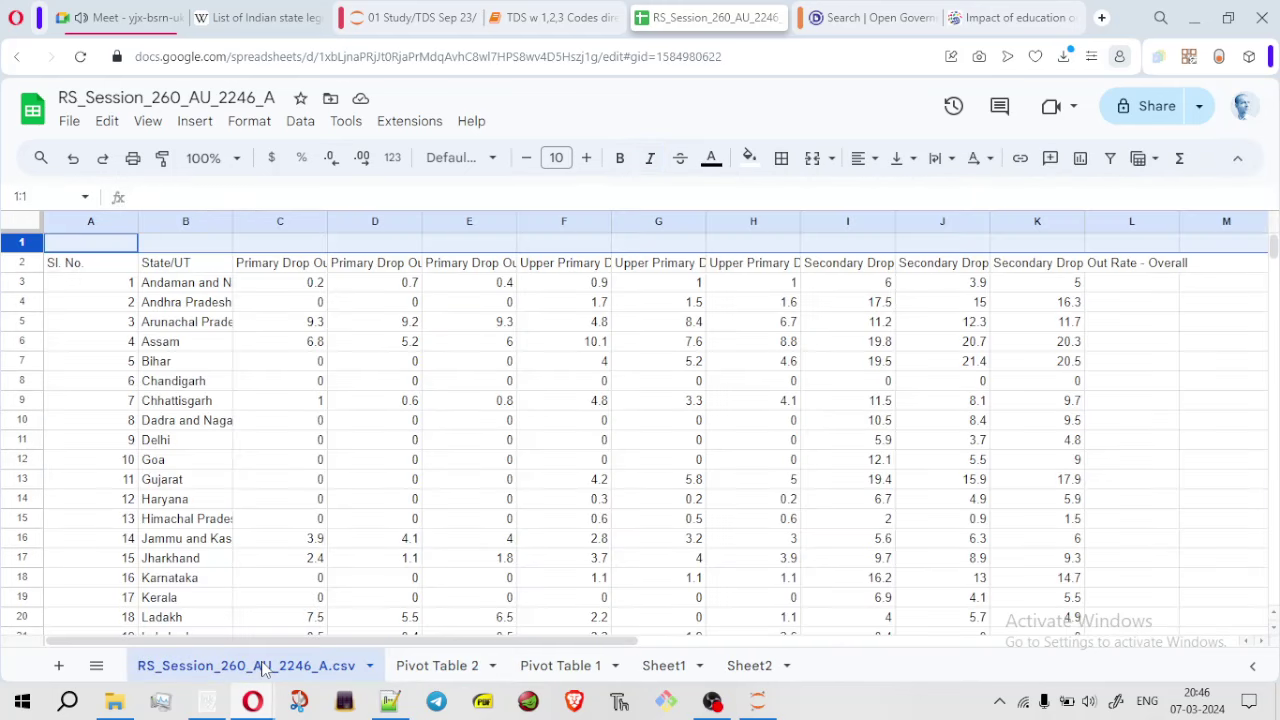
{"action": "left_click", "coordinate": [442, 676]}
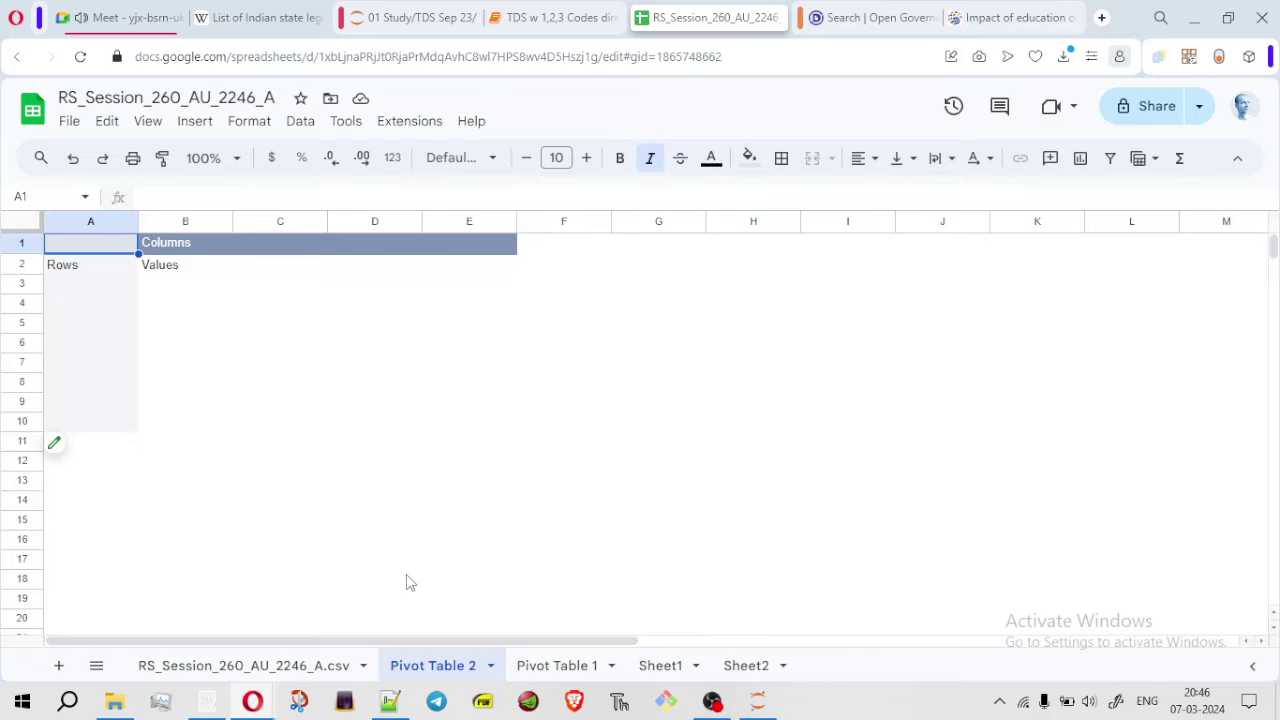
{"action": "left_click", "coordinate": [58, 450]}
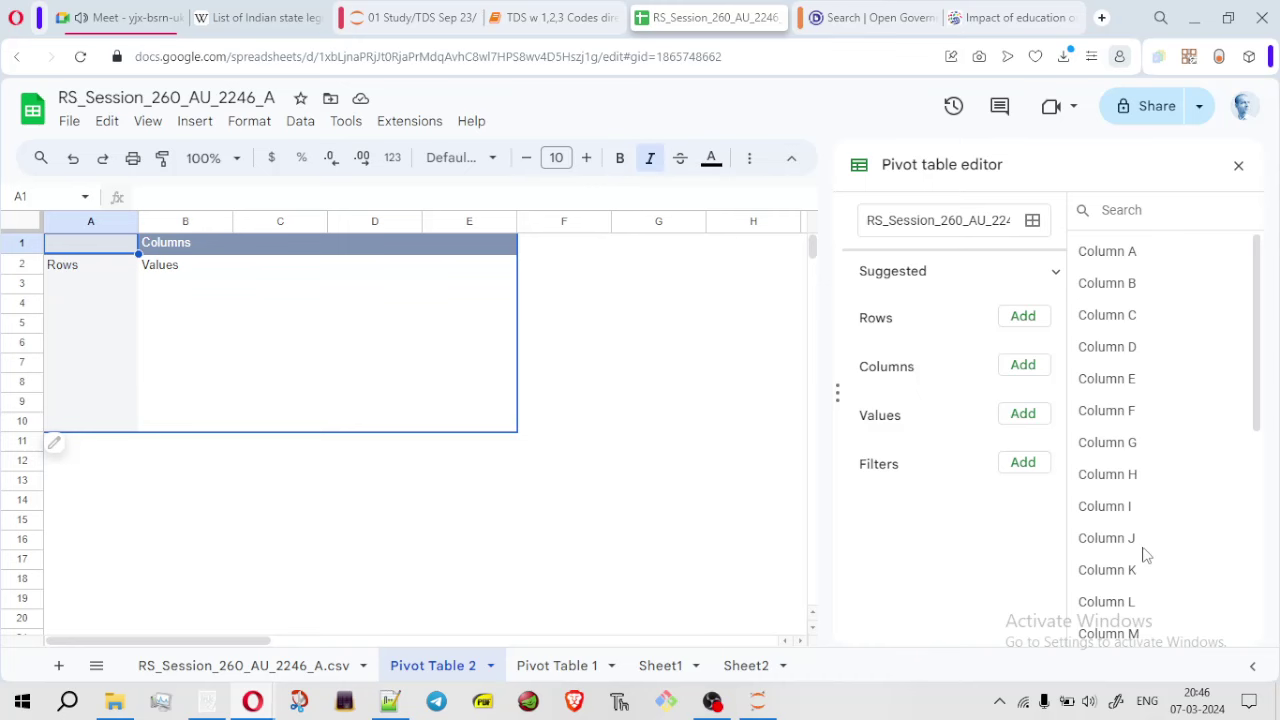
{"action": "left_click", "coordinate": [243, 667]}
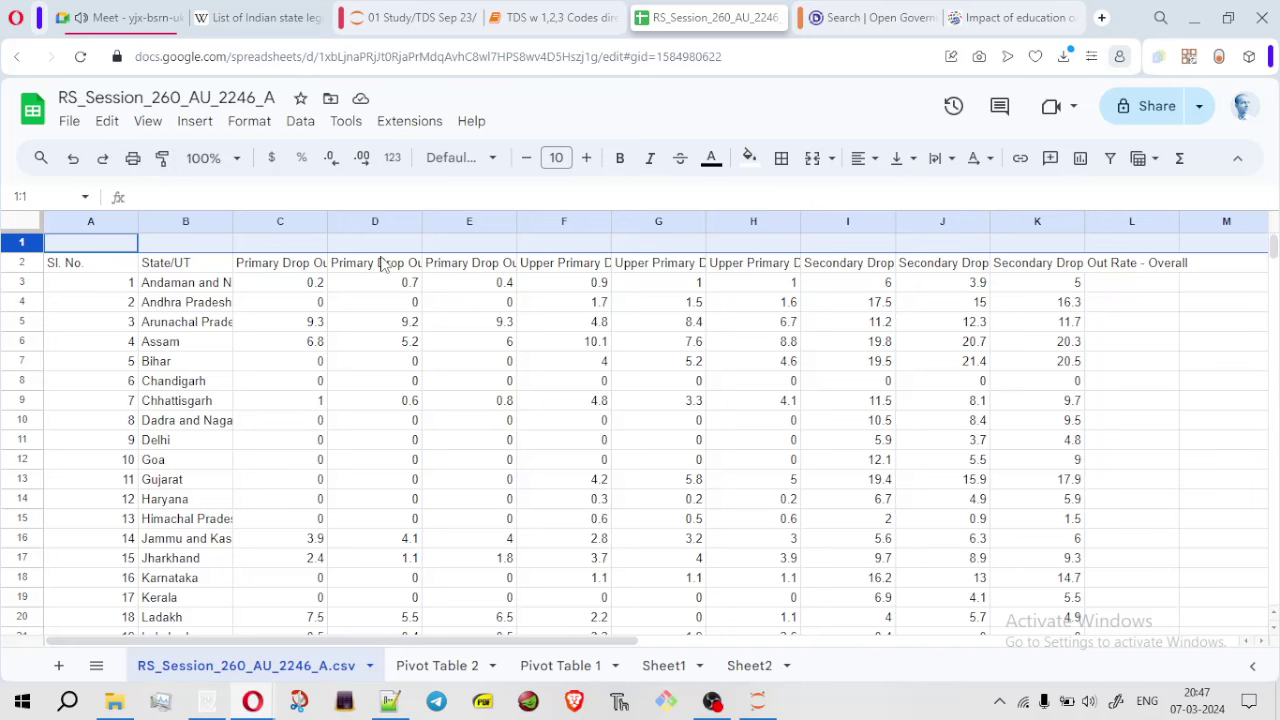
Delete the blank row 1, then insert a pivot table of all data on a new Pivot Table 3 sheet
{"action": "right_click", "coordinate": [32, 245]}
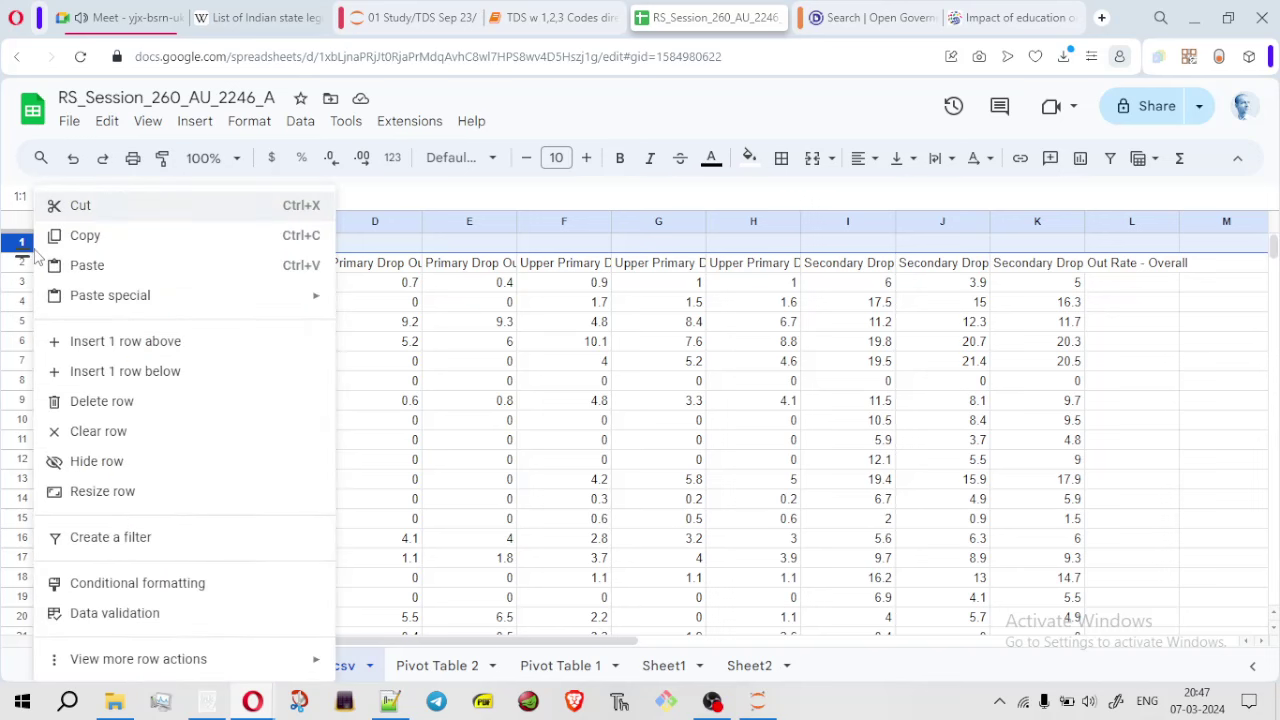
{"action": "left_click", "coordinate": [130, 404]}
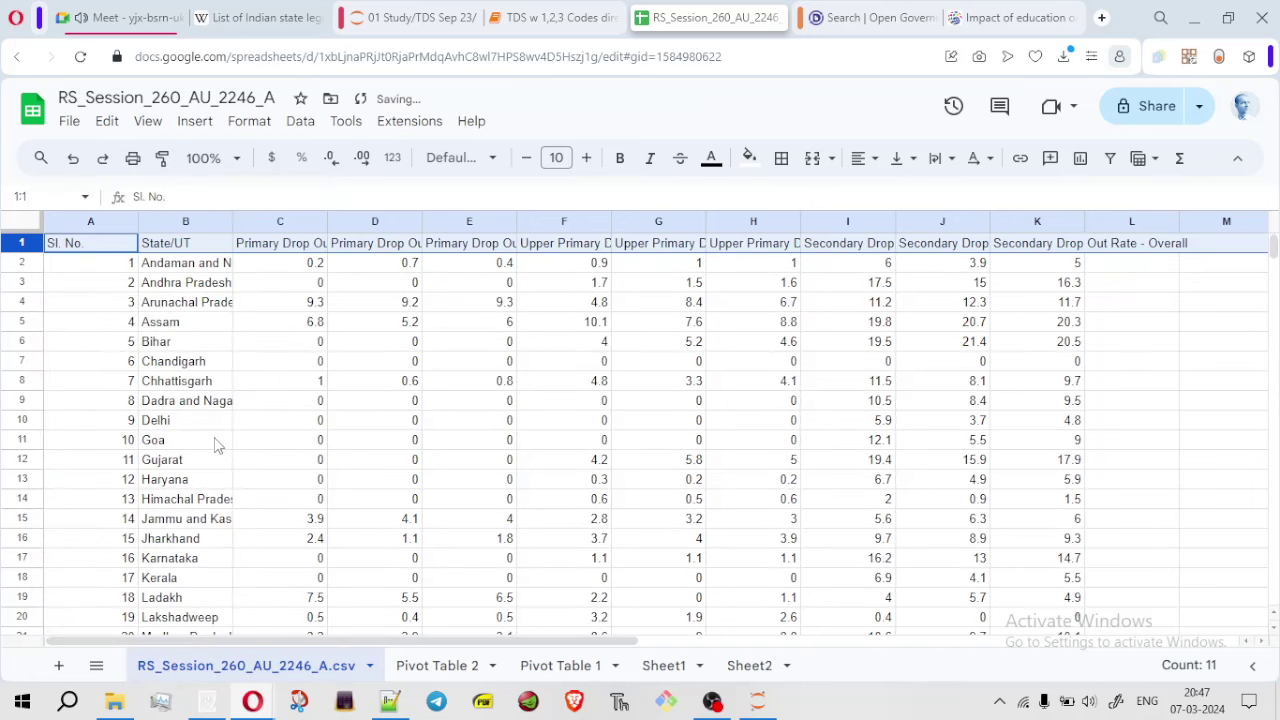
{"action": "left_click", "coordinate": [14, 222]}
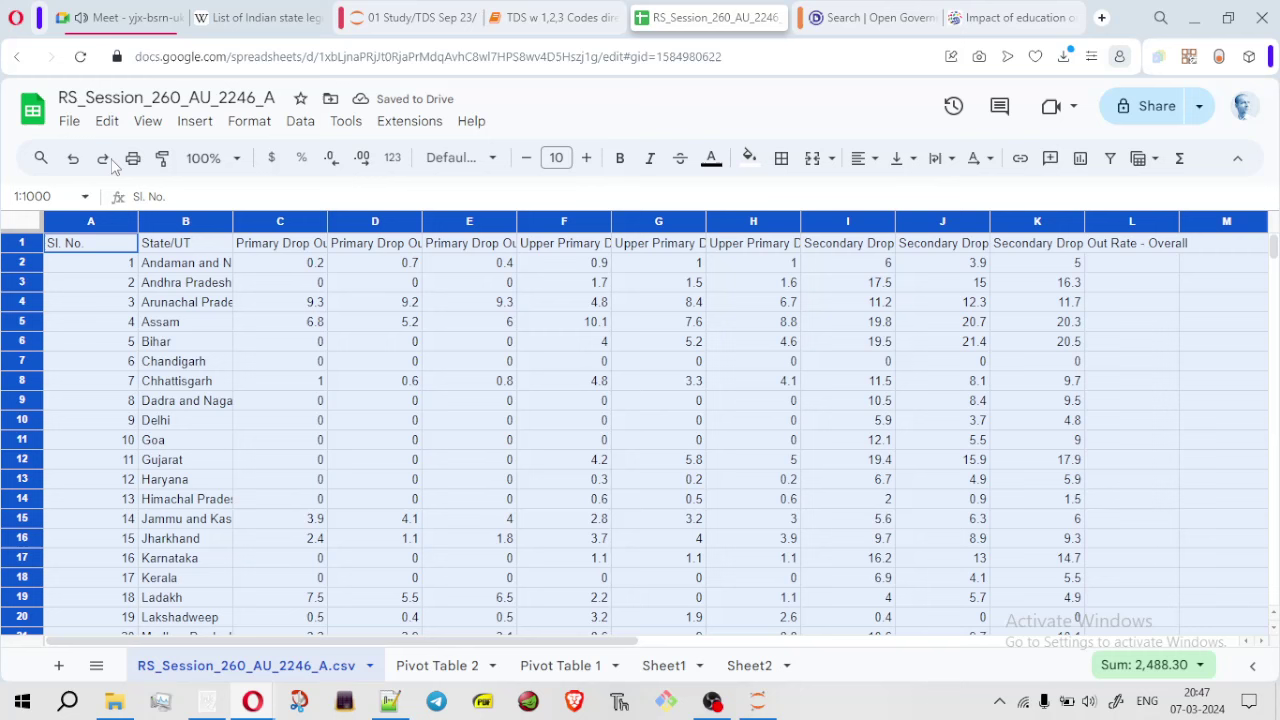
{"action": "left_click", "coordinate": [195, 121]}
{"action": "left_click", "coordinate": [258, 321]}
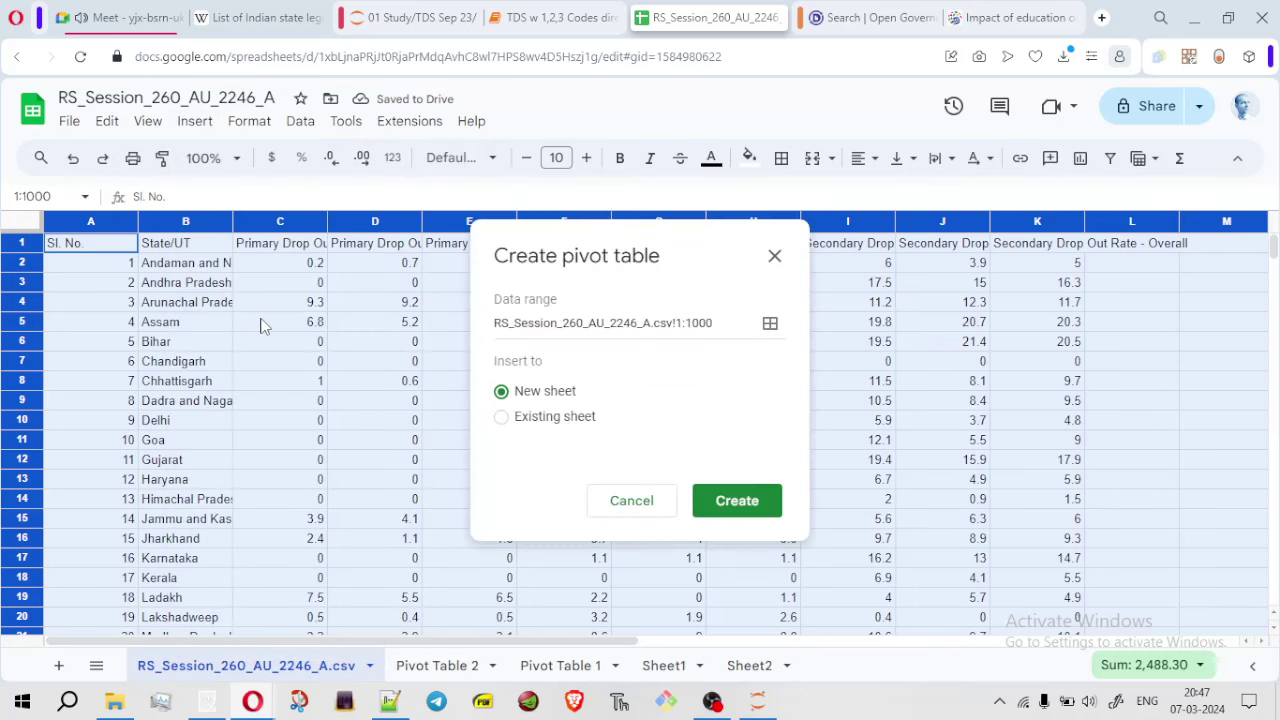
{"action": "left_click", "coordinate": [737, 503]}
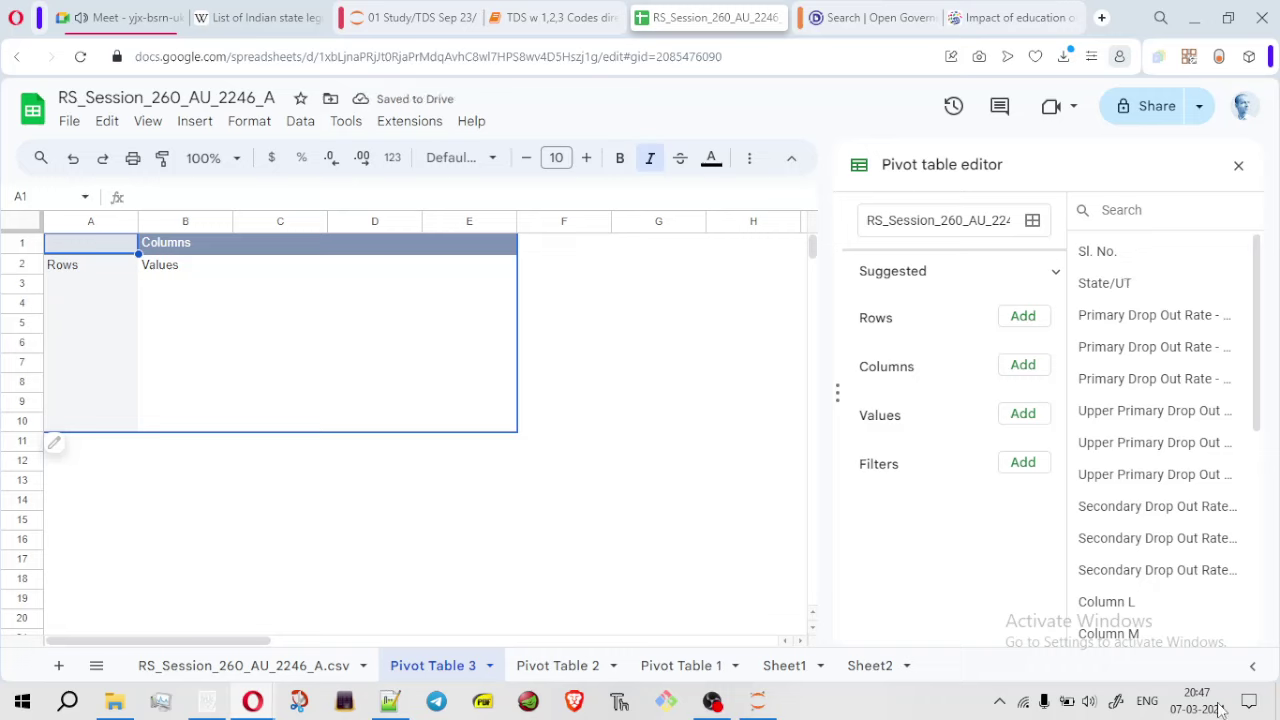
{"action": "mouse_move", "coordinate": [1219, 709]}
{"action": "left_click", "coordinate": [805, 567]}
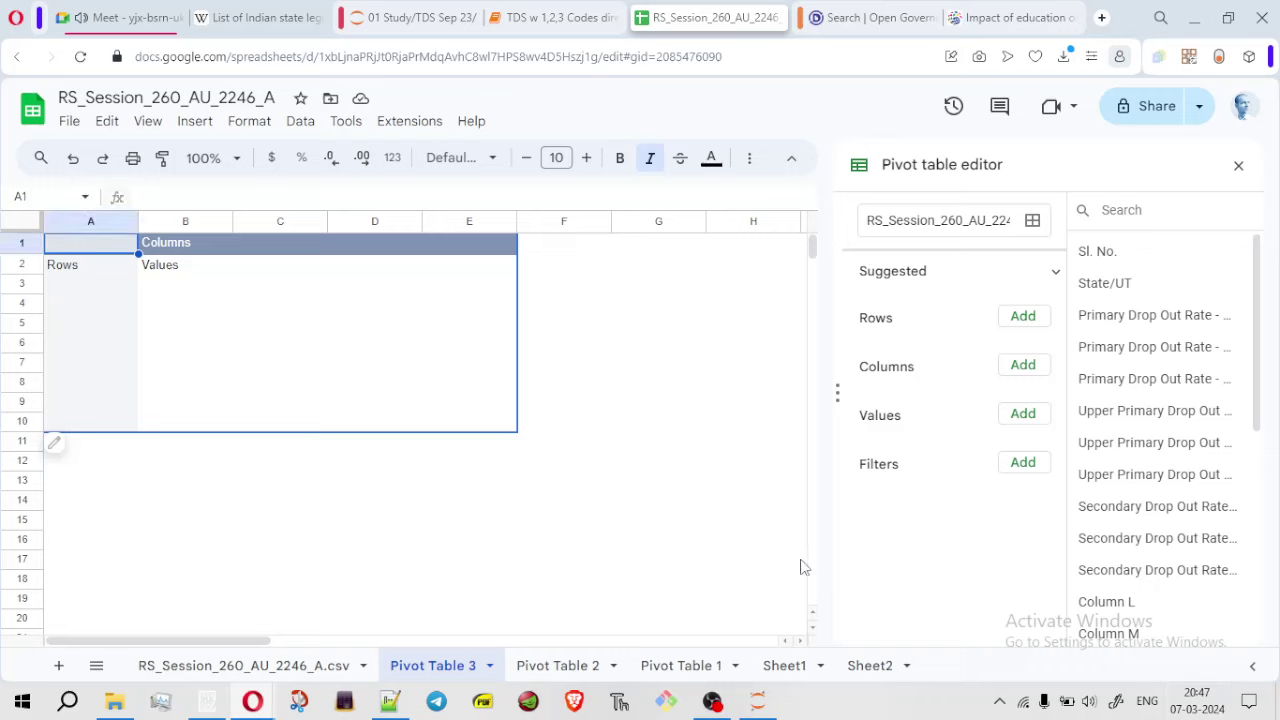
{"action": "left_click", "coordinate": [243, 667]}
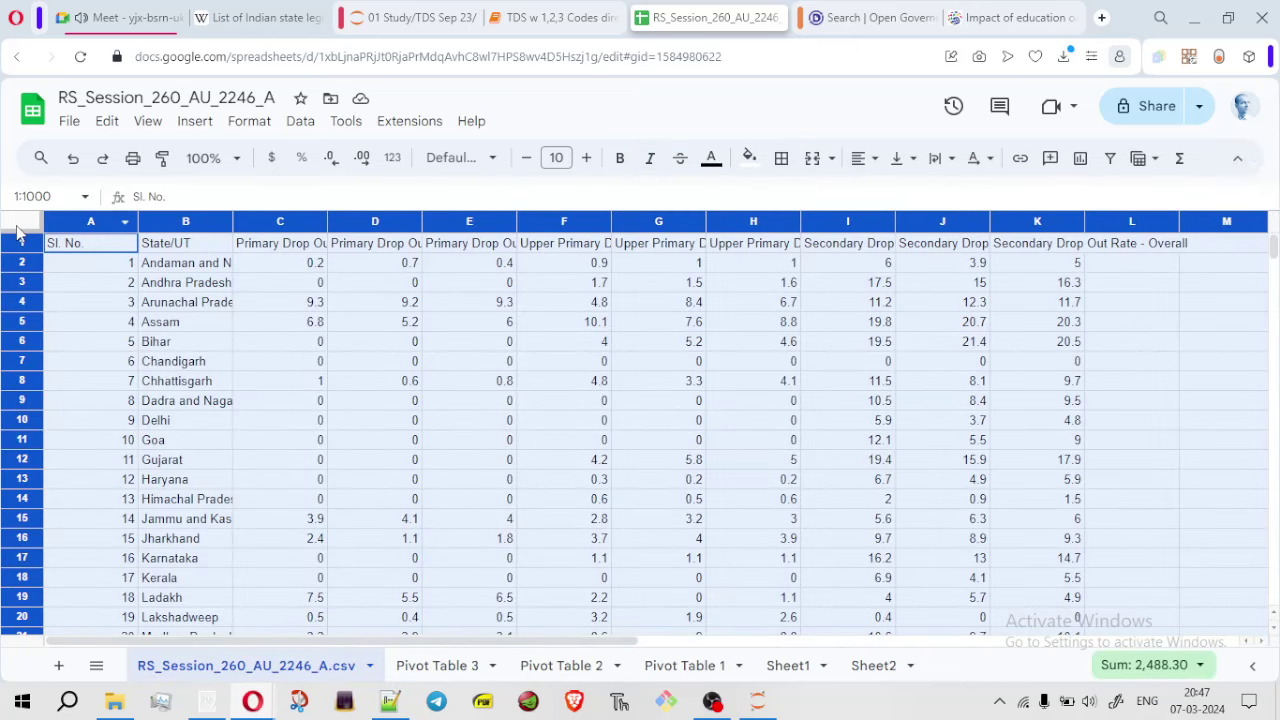
Auto-fit every column width on the data sheet so full state names and headers show
{"action": "left_click", "coordinate": [268, 361]}
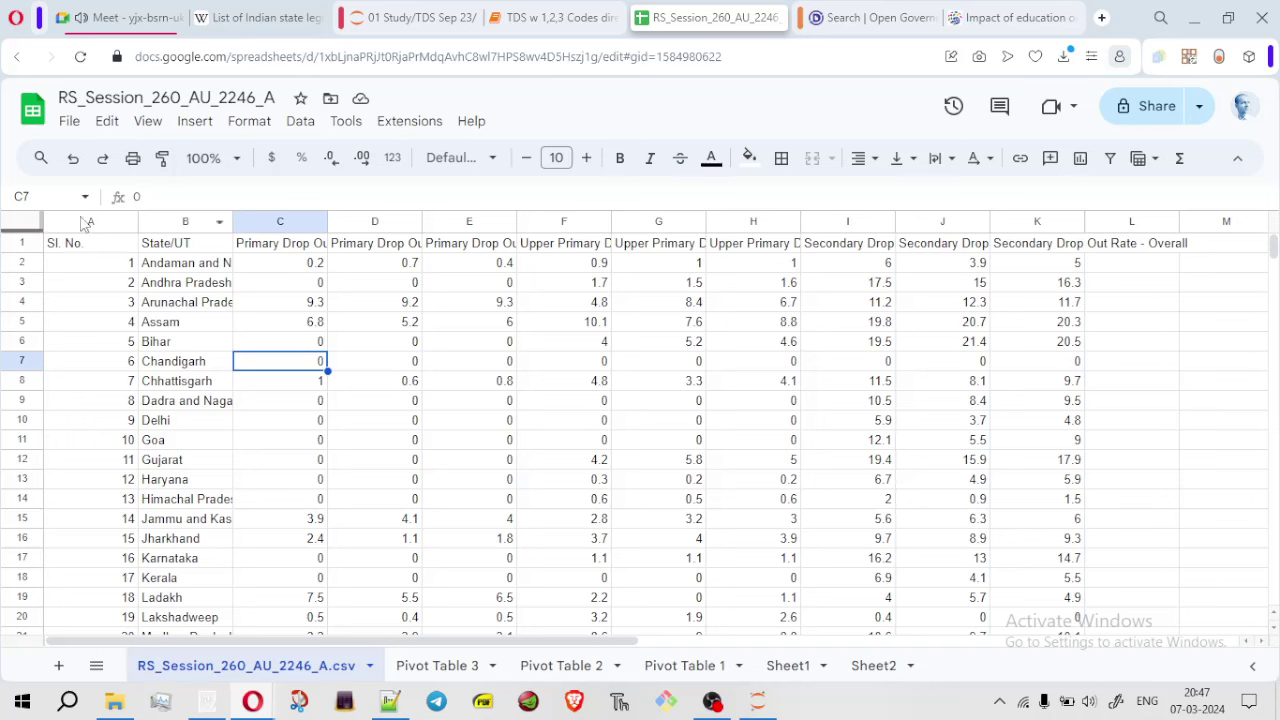
{"action": "left_click", "coordinate": [22, 228]}
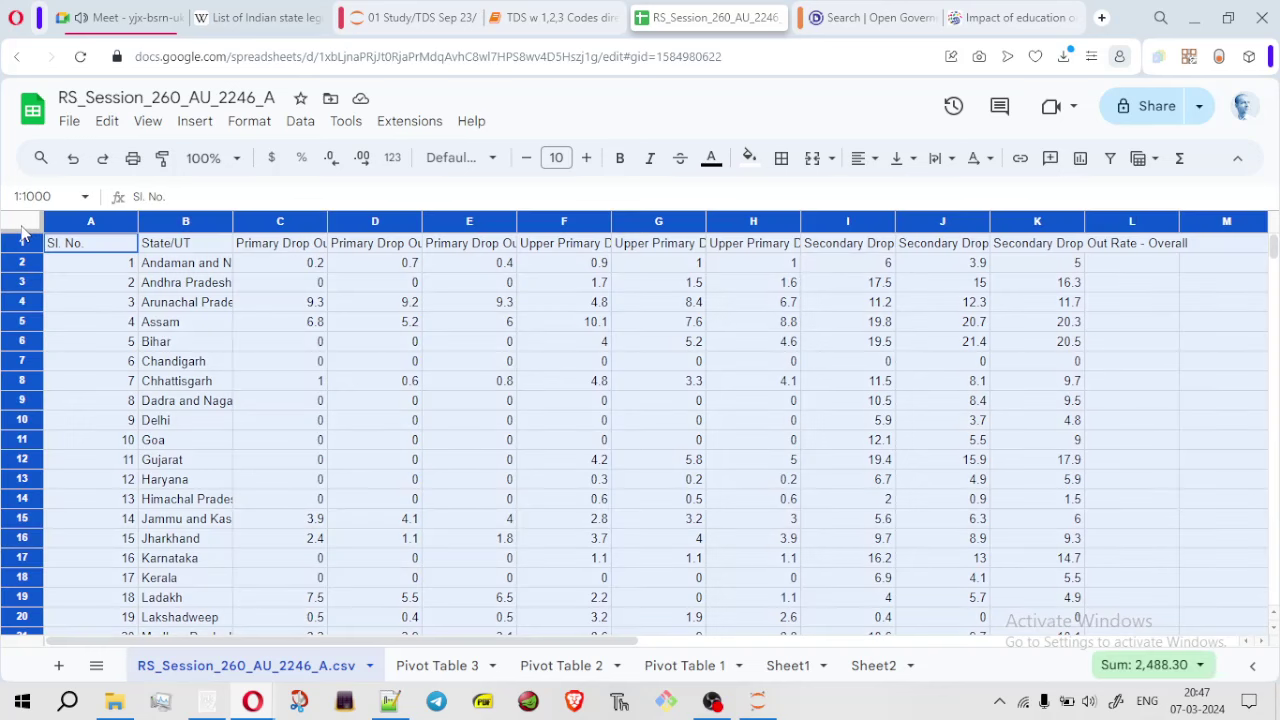
{"action": "double_click", "coordinate": [328, 221]}
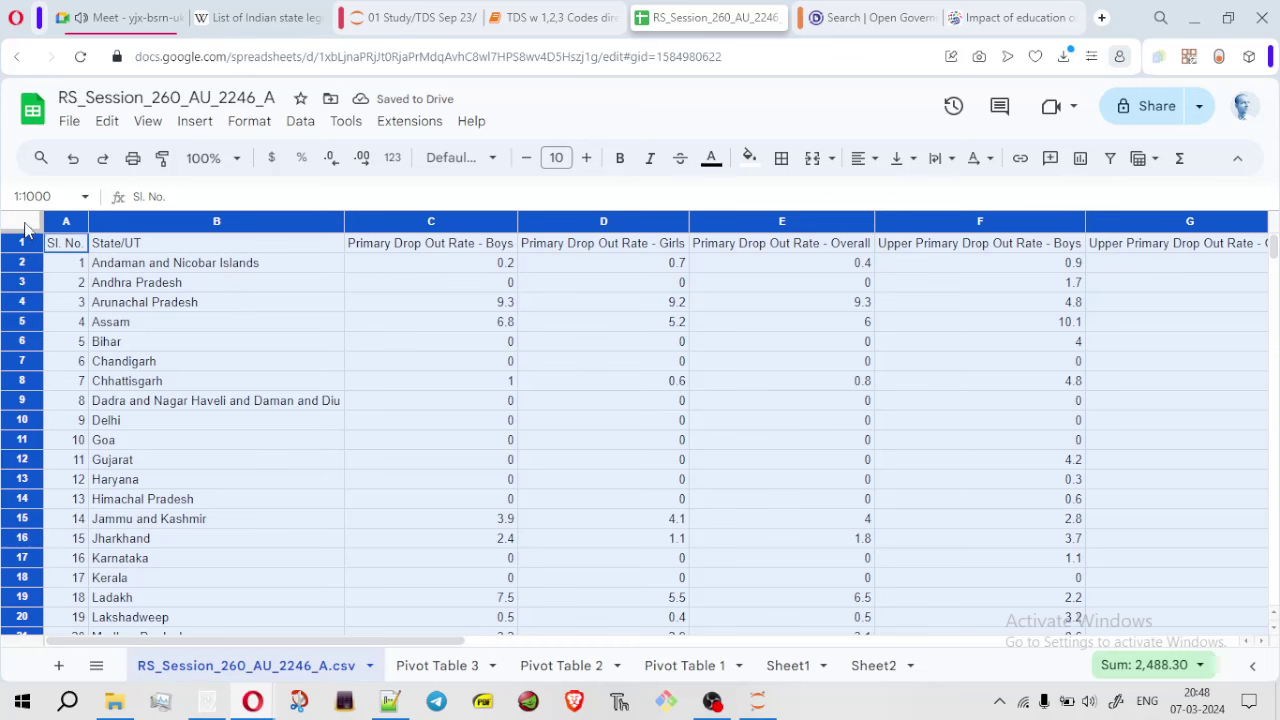
{"action": "left_click", "coordinate": [228, 348]}
{"action": "left_click", "coordinate": [20, 222]}
{"action": "double_click", "coordinate": [343, 219]}
{"action": "left_click", "coordinate": [495, 386]}
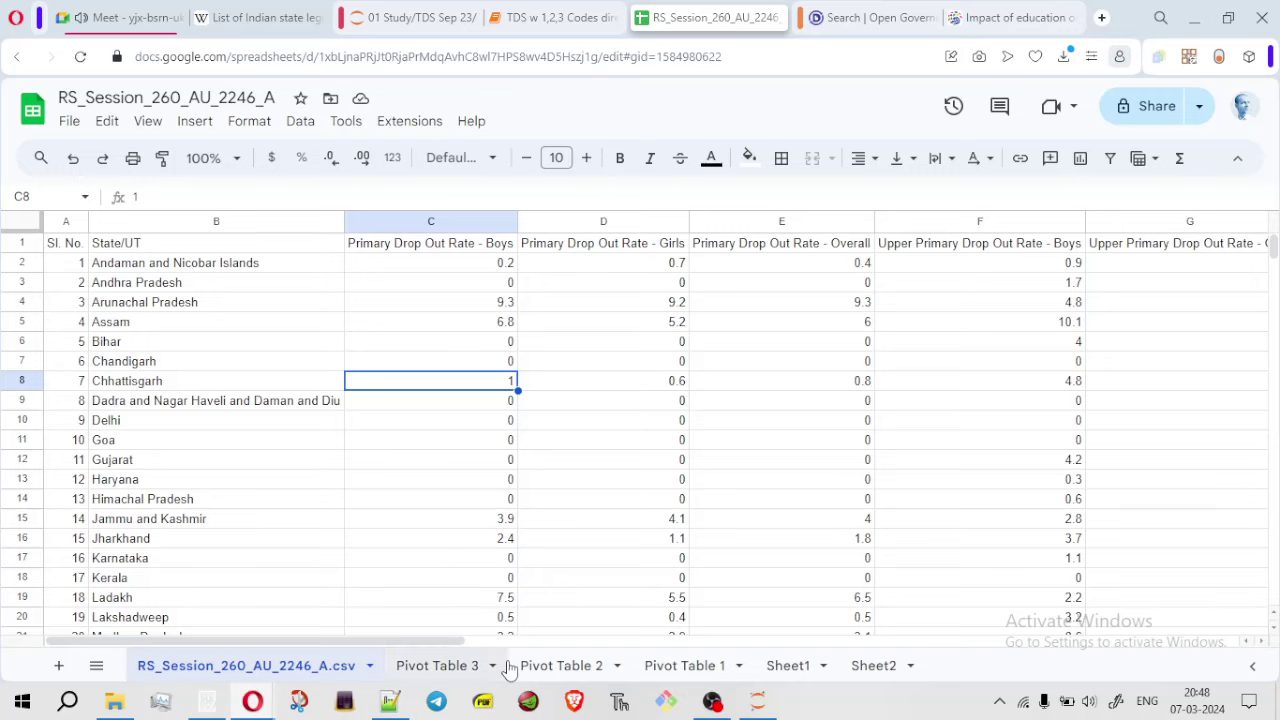
Add State/UT as the rows of Pivot Table 3
{"action": "left_click", "coordinate": [443, 670]}
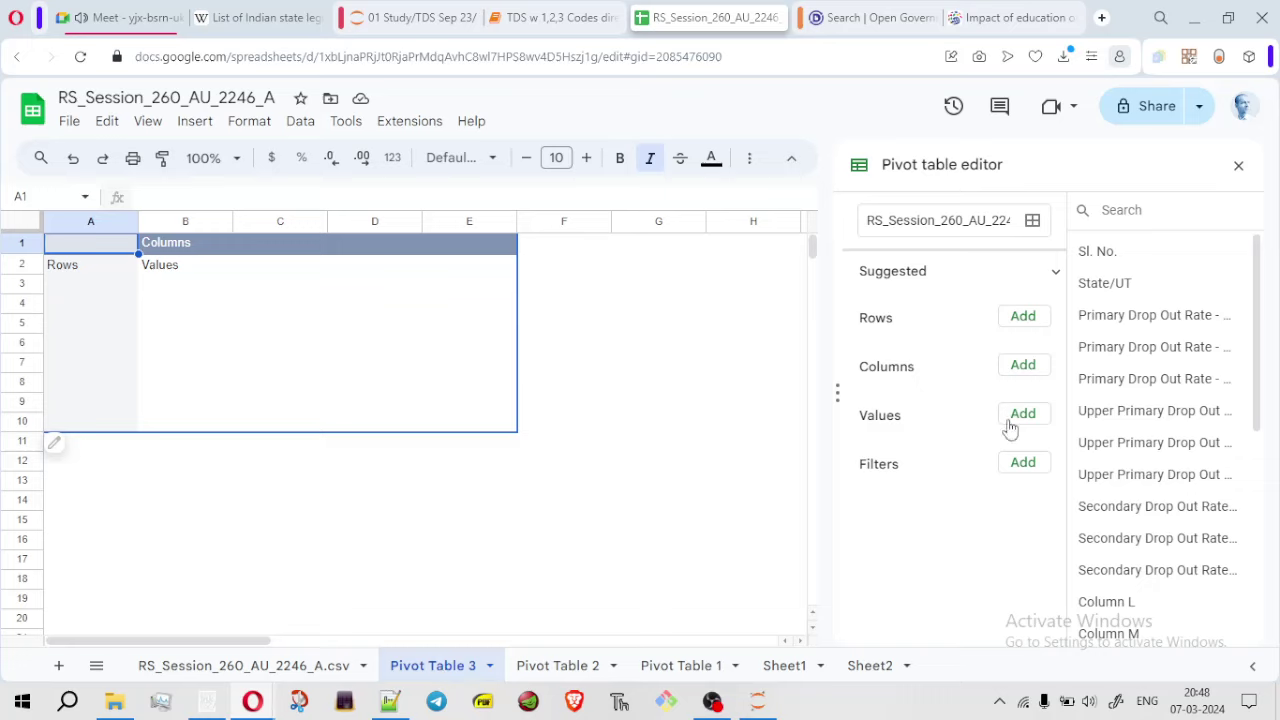
{"action": "left_click_drag", "start_coordinate": [1120, 286], "coordinate": [893, 357]}
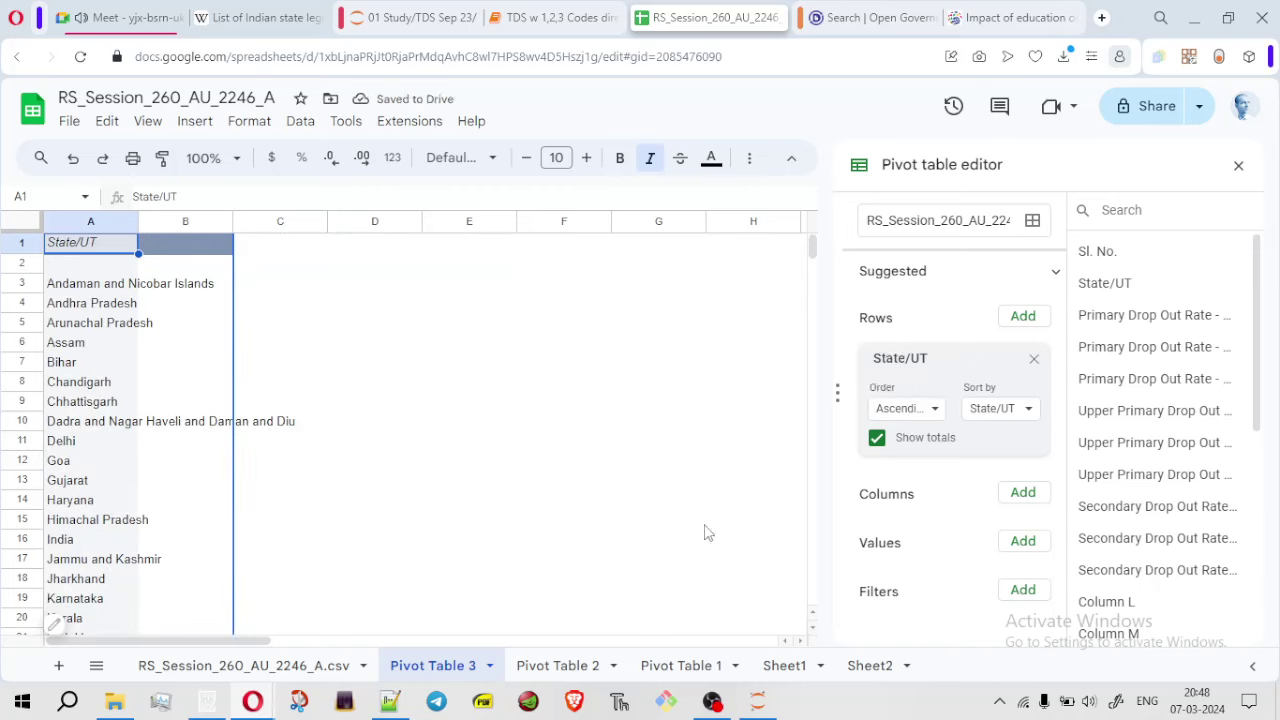
{"action": "left_click", "coordinate": [243, 677]}
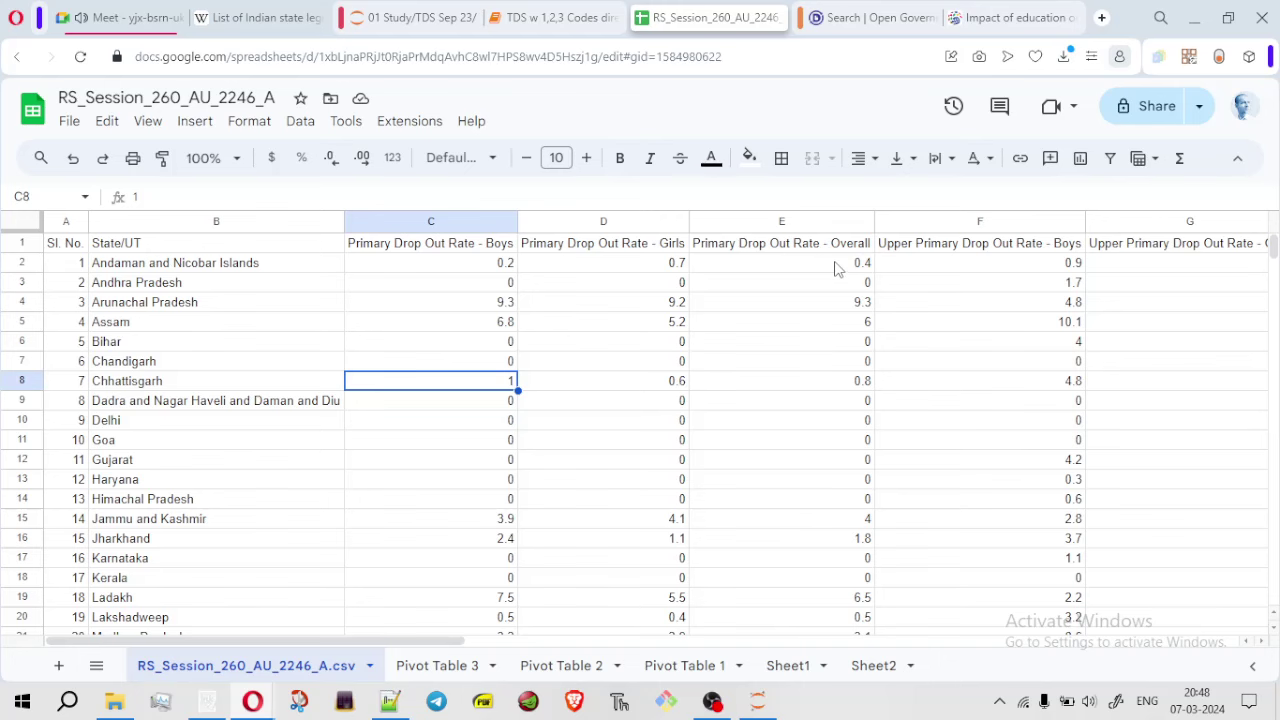
{"action": "left_click", "coordinate": [437, 665]}
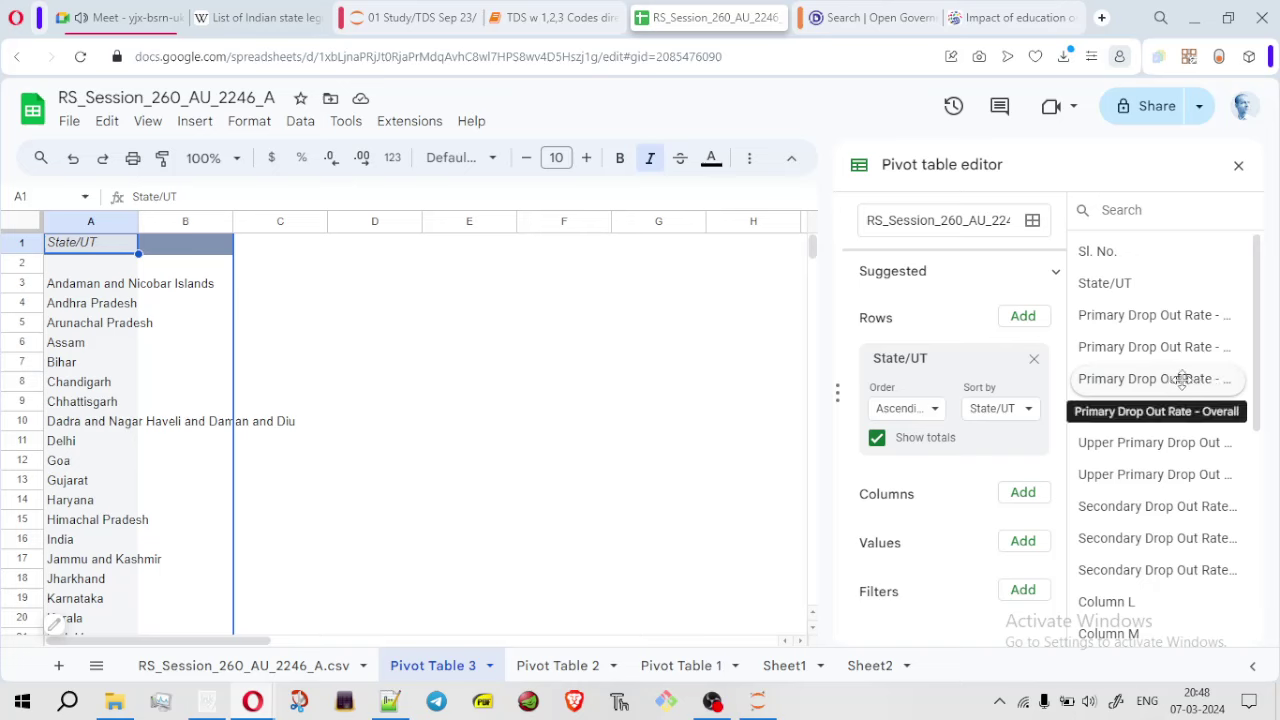
Add Primary Drop Out Rate - Overall as Pivot Table 3's columns, checking that column in the data
{"action": "left_click_drag", "start_coordinate": [1180, 376], "coordinate": [927, 548]}
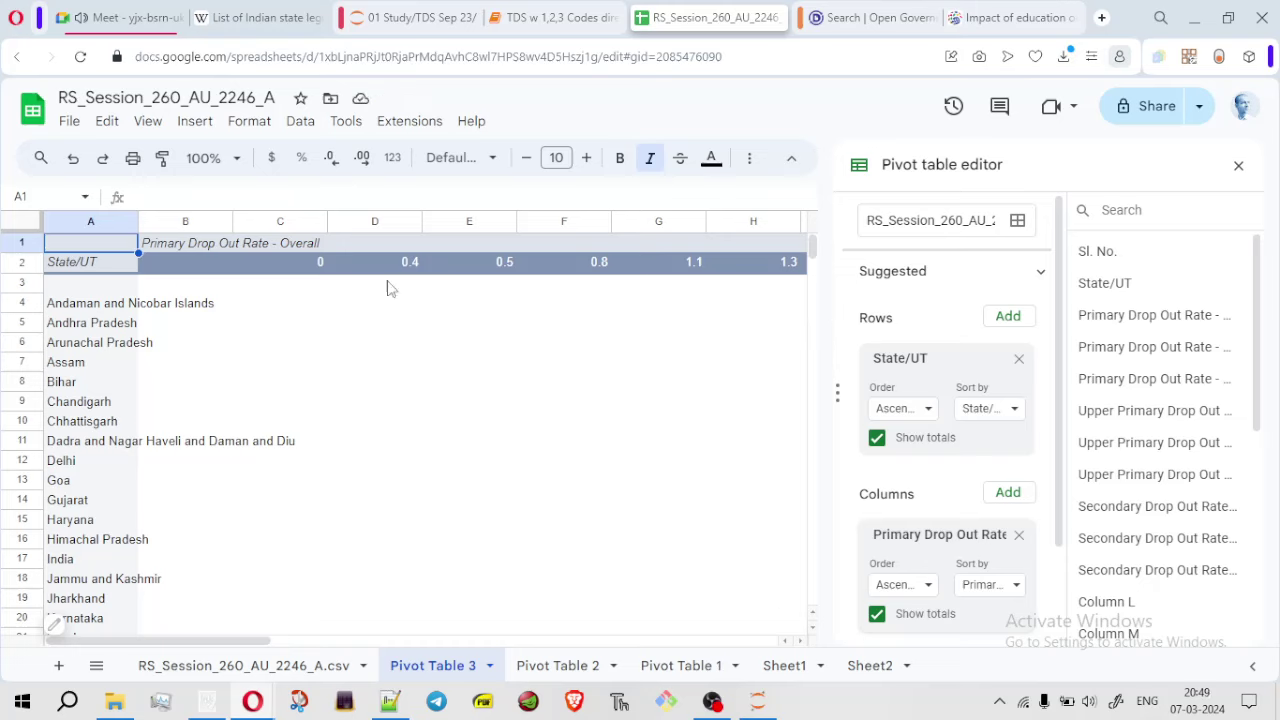
{"action": "left_click_drag", "start_coordinate": [194, 641], "coordinate": [4, 636]}
{"action": "left_click", "coordinate": [264, 670]}
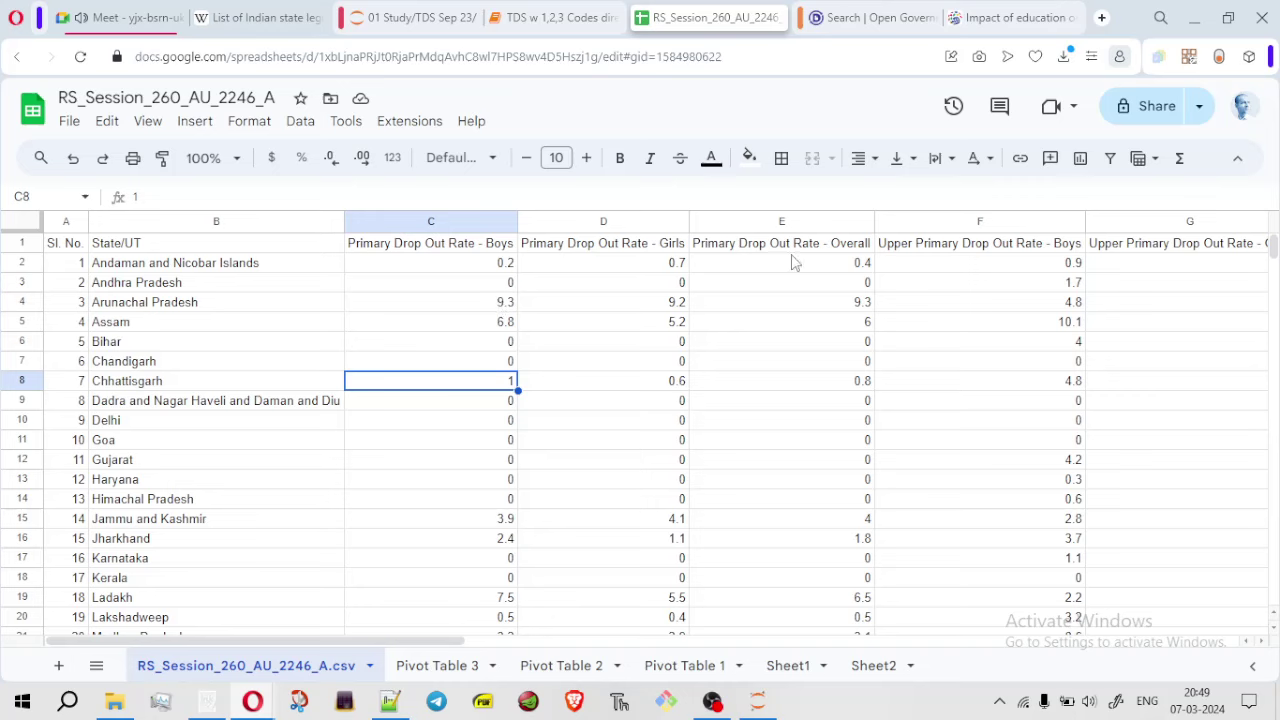
{"action": "left_click_drag", "start_coordinate": [846, 265], "coordinate": [850, 466]}
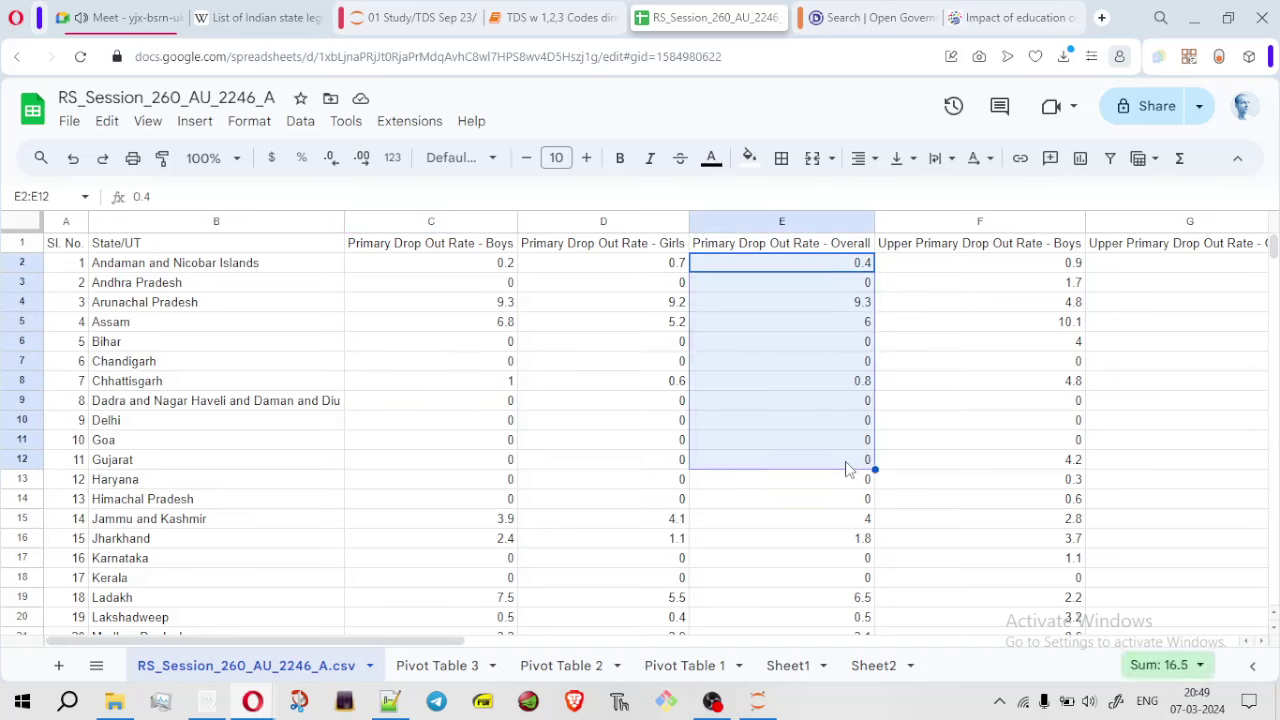
{"action": "left_click", "coordinate": [961, 467]}
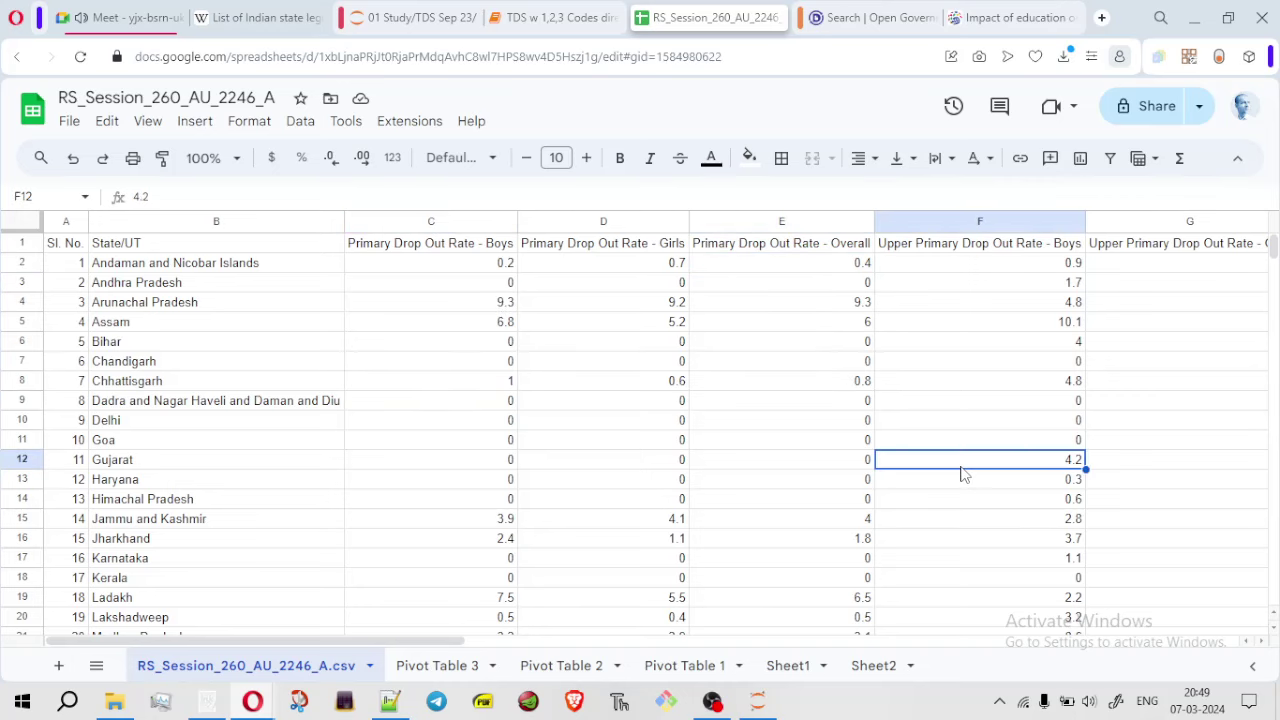
{"action": "left_click", "coordinate": [437, 665]}
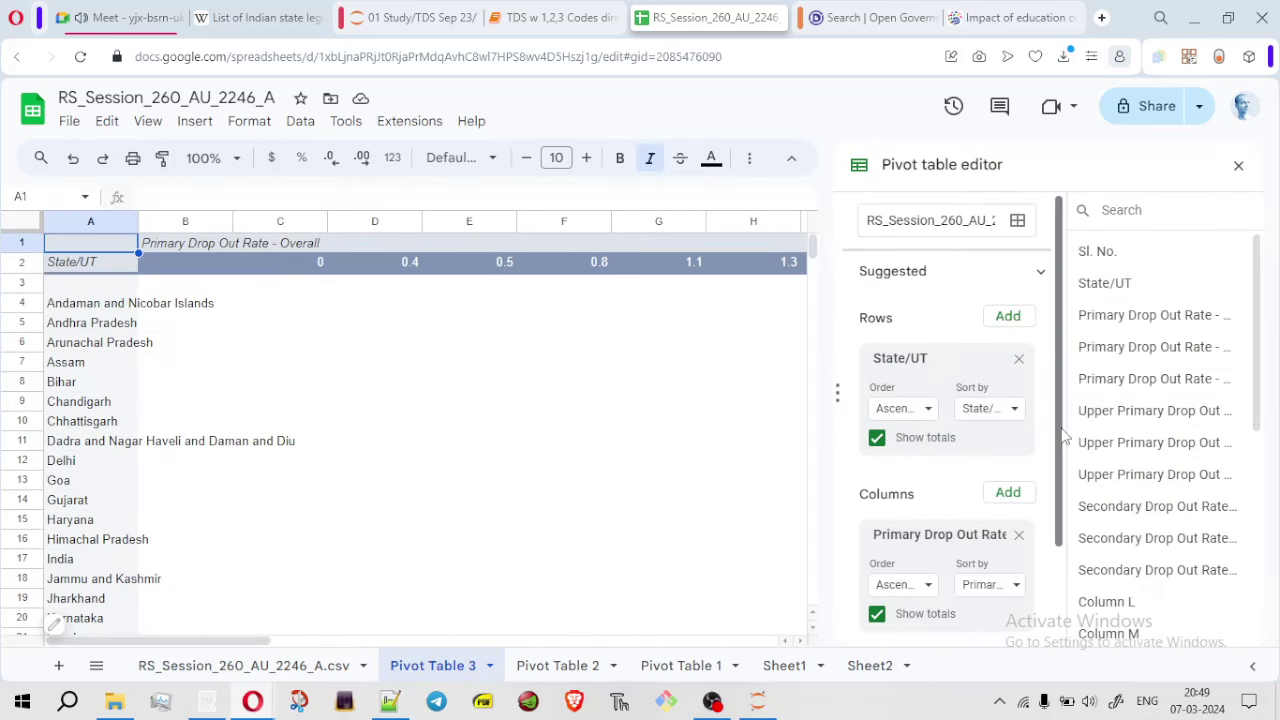
{"action": "scroll", "coordinate": [1047, 585], "scroll_direction": "down", "scroll_amount": 1}
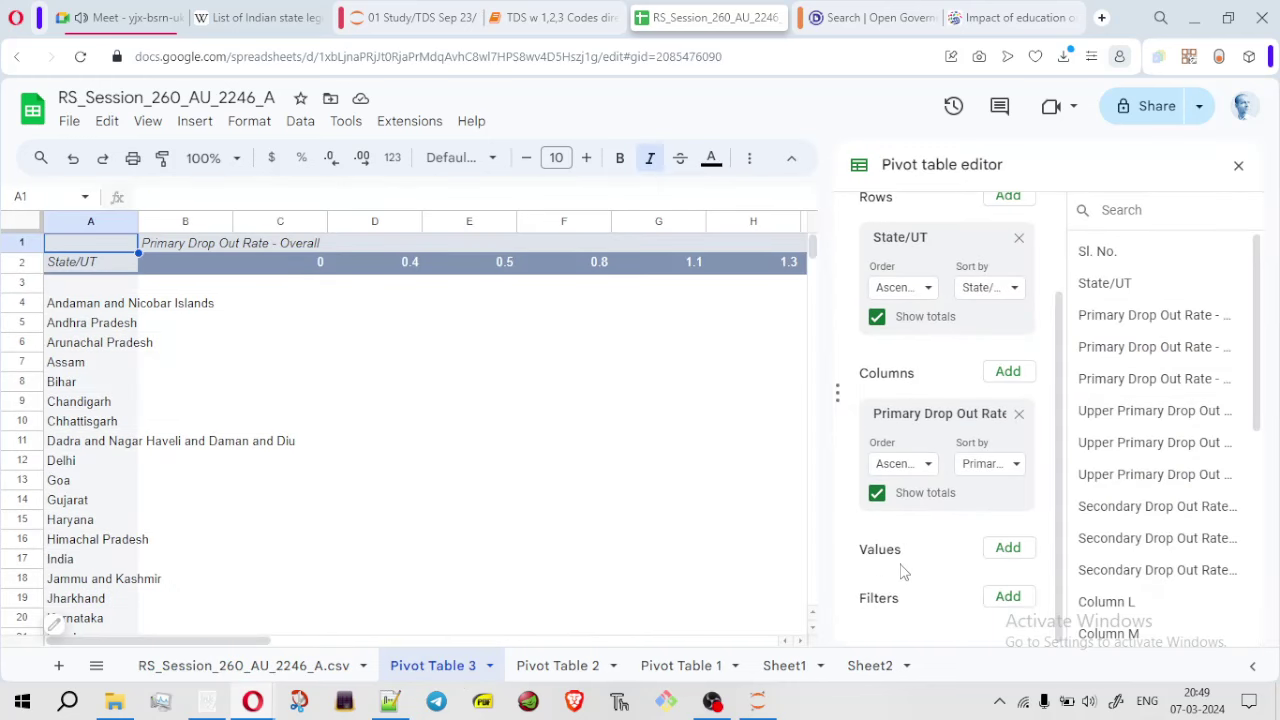
Sum Primary Drop Out Rate - Overall as pivot values, close the editor, and select the whole output
{"action": "left_click_drag", "start_coordinate": [1150, 380], "coordinate": [929, 607]}
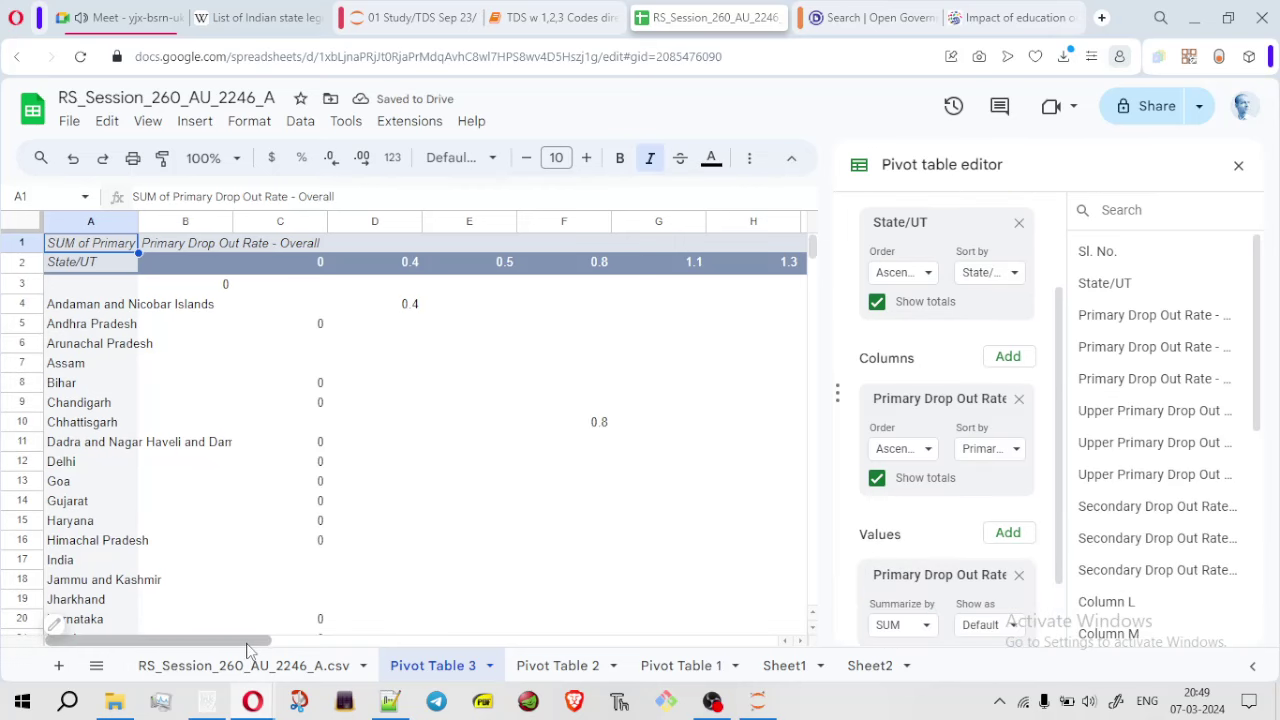
{"action": "left_click_drag", "start_coordinate": [248, 650], "coordinate": [331, 651]}
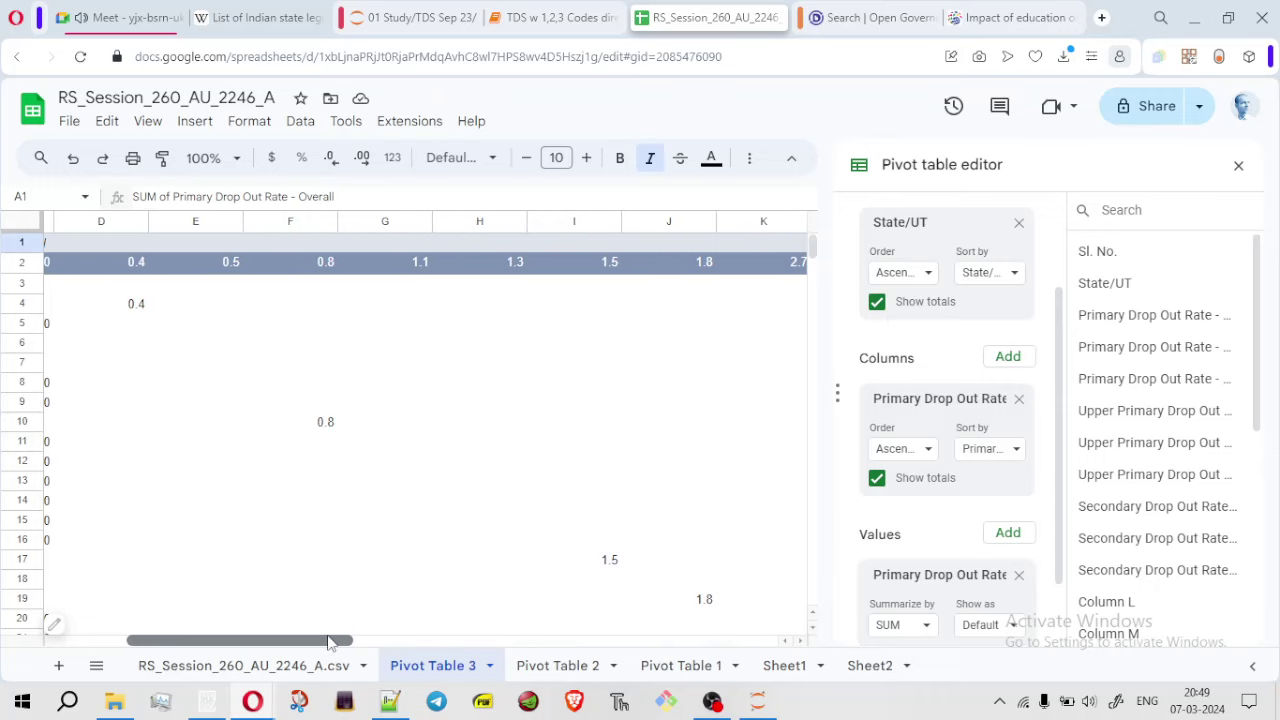
{"action": "left_click_drag", "start_coordinate": [224, 648], "coordinate": [150, 650]}
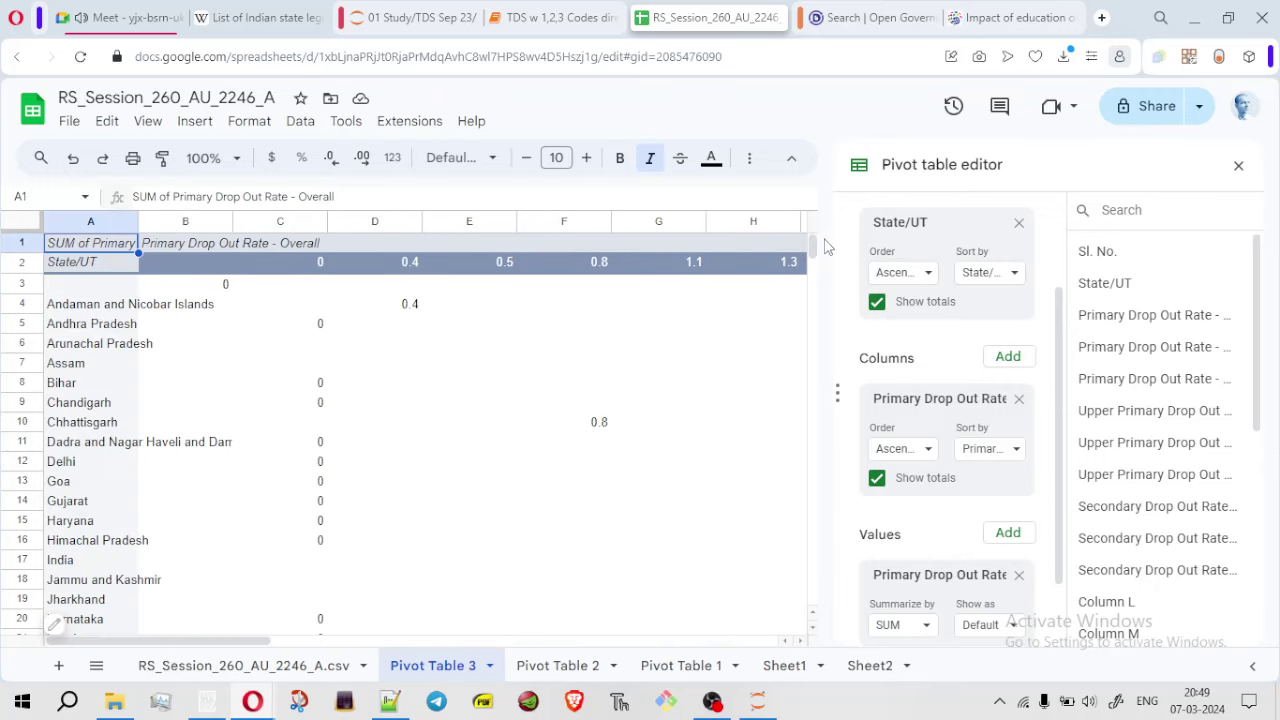
{"action": "left_click_drag", "start_coordinate": [812, 248], "coordinate": [820, 246]}
{"action": "left_click", "coordinate": [1238, 166]}
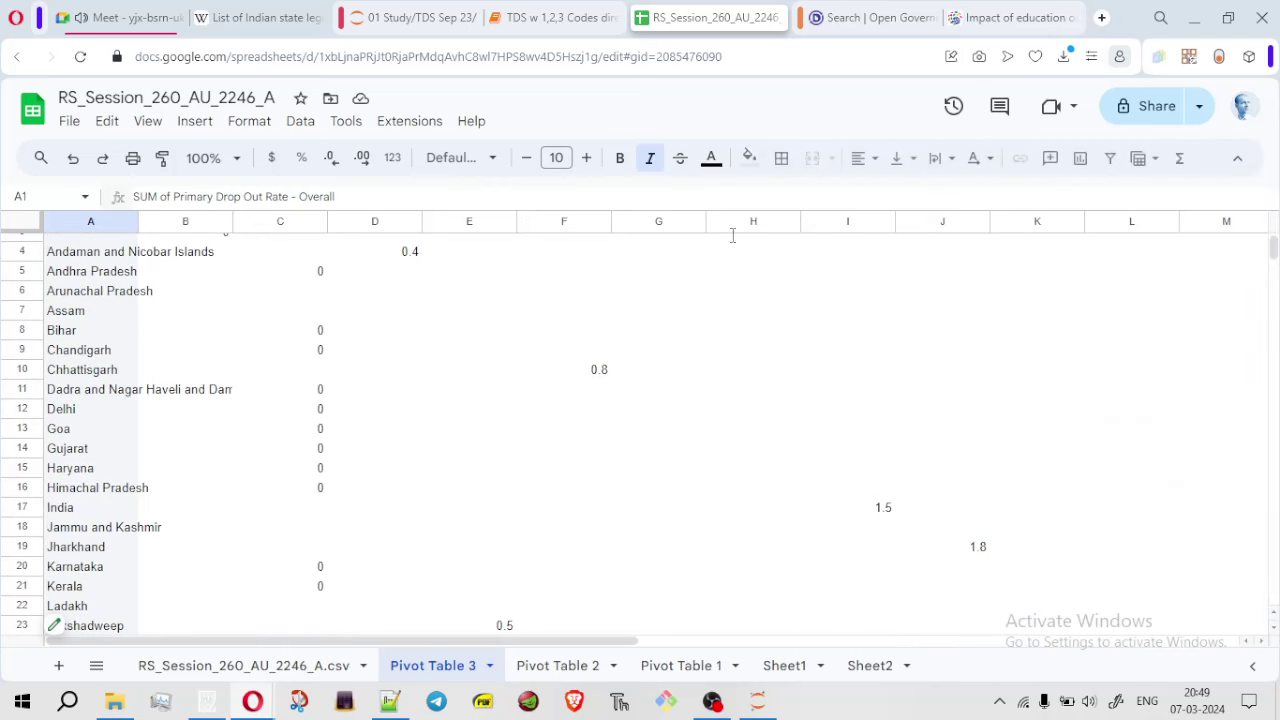
{"action": "left_click", "coordinate": [112, 254]}
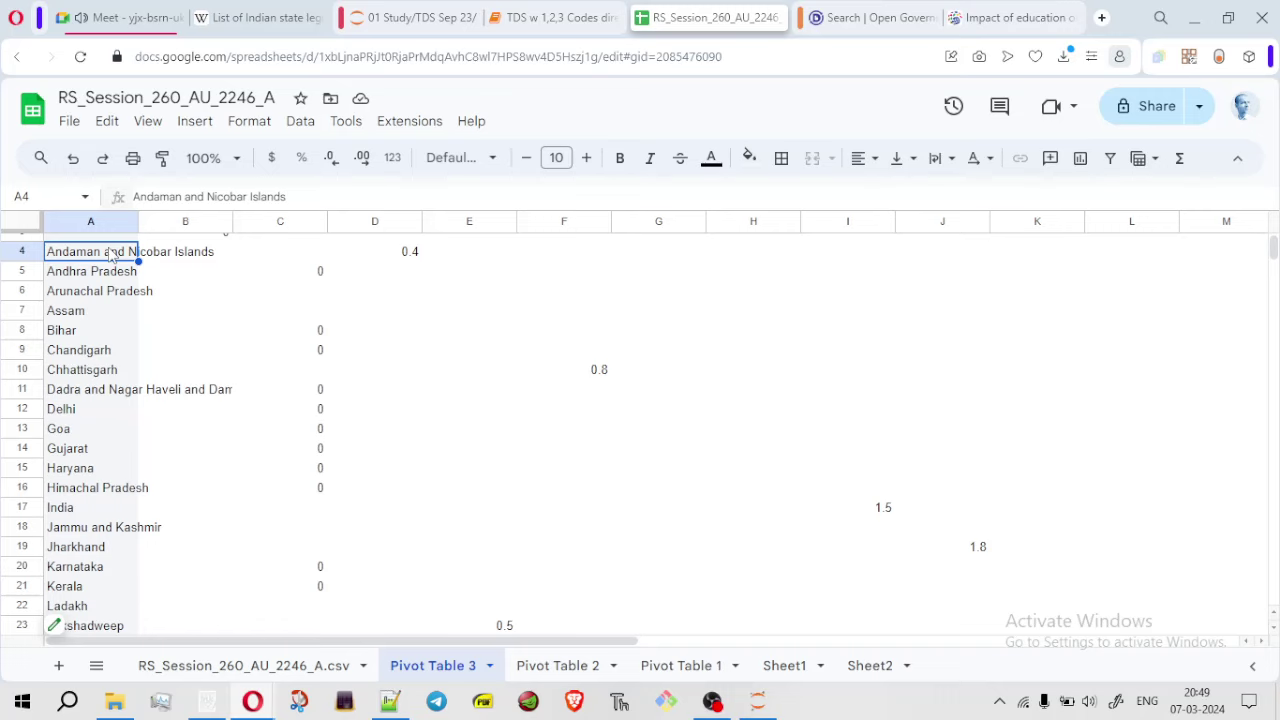
{"action": "key", "text": "ctrl+a"}
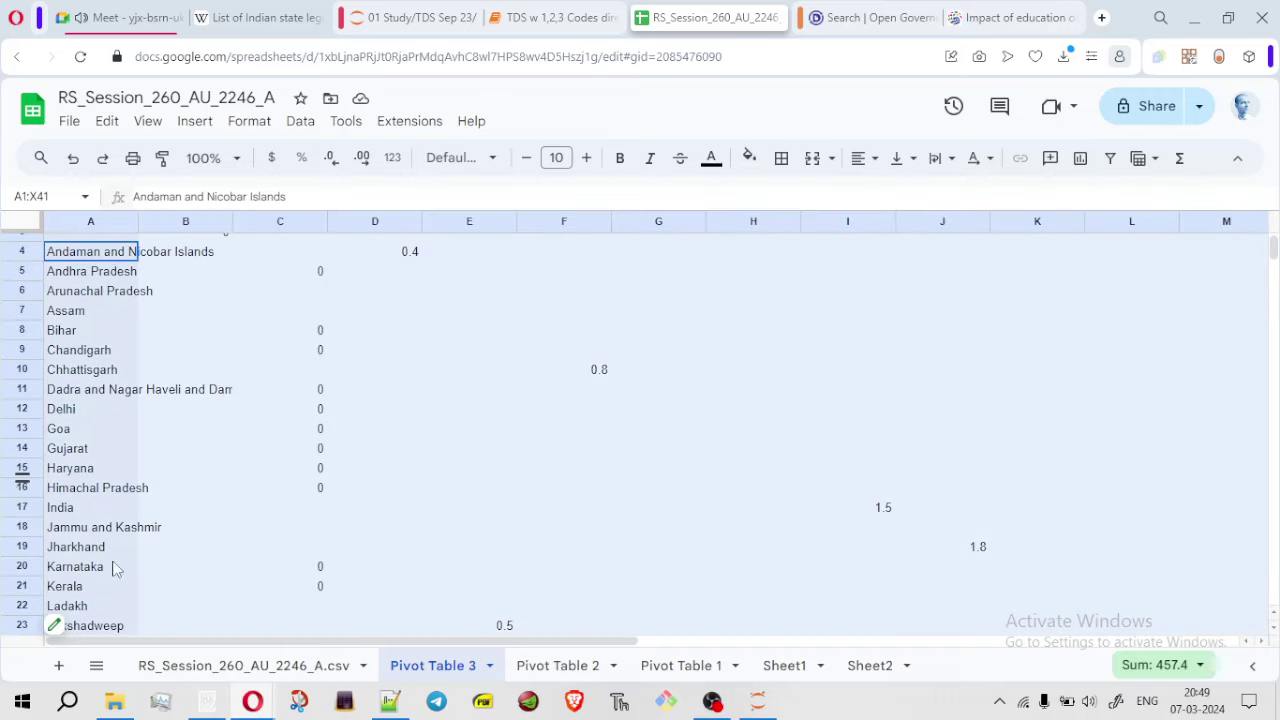
Add a new sheet and rename it 'drop out'
{"action": "left_click", "coordinate": [58, 665]}
{"action": "left_click", "coordinate": [573, 667]}
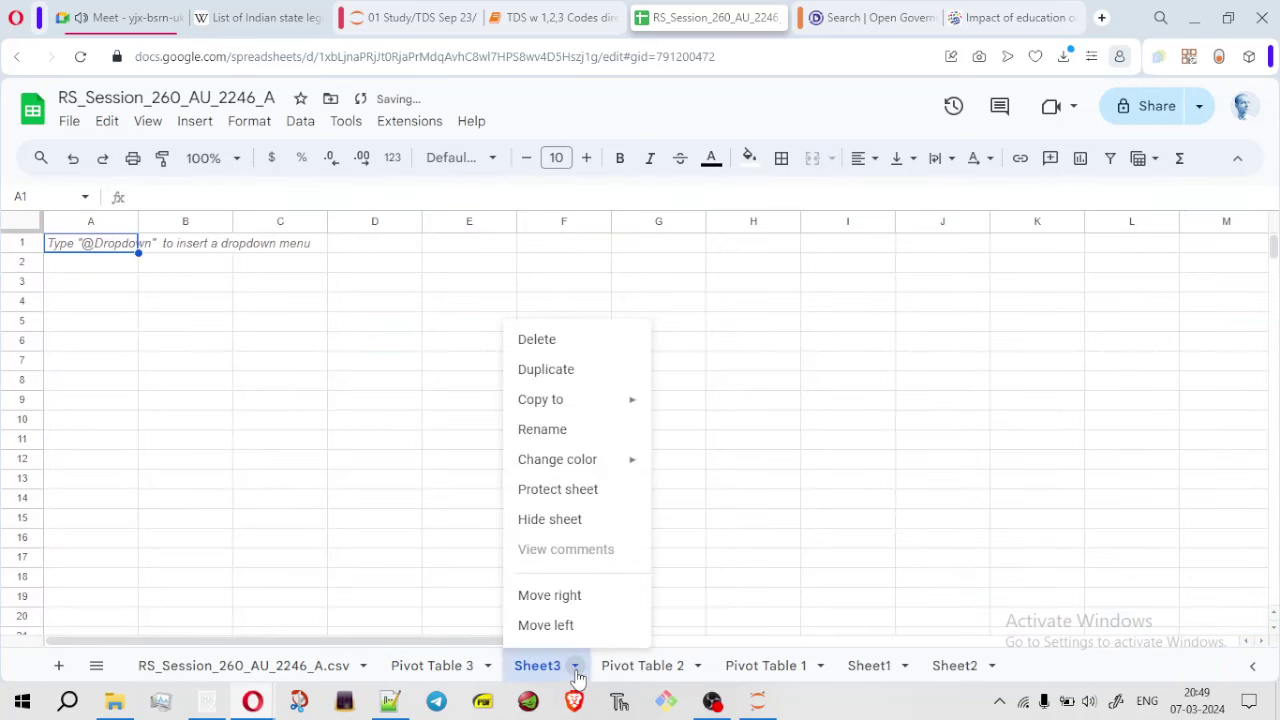
{"action": "left_click", "coordinate": [577, 445]}
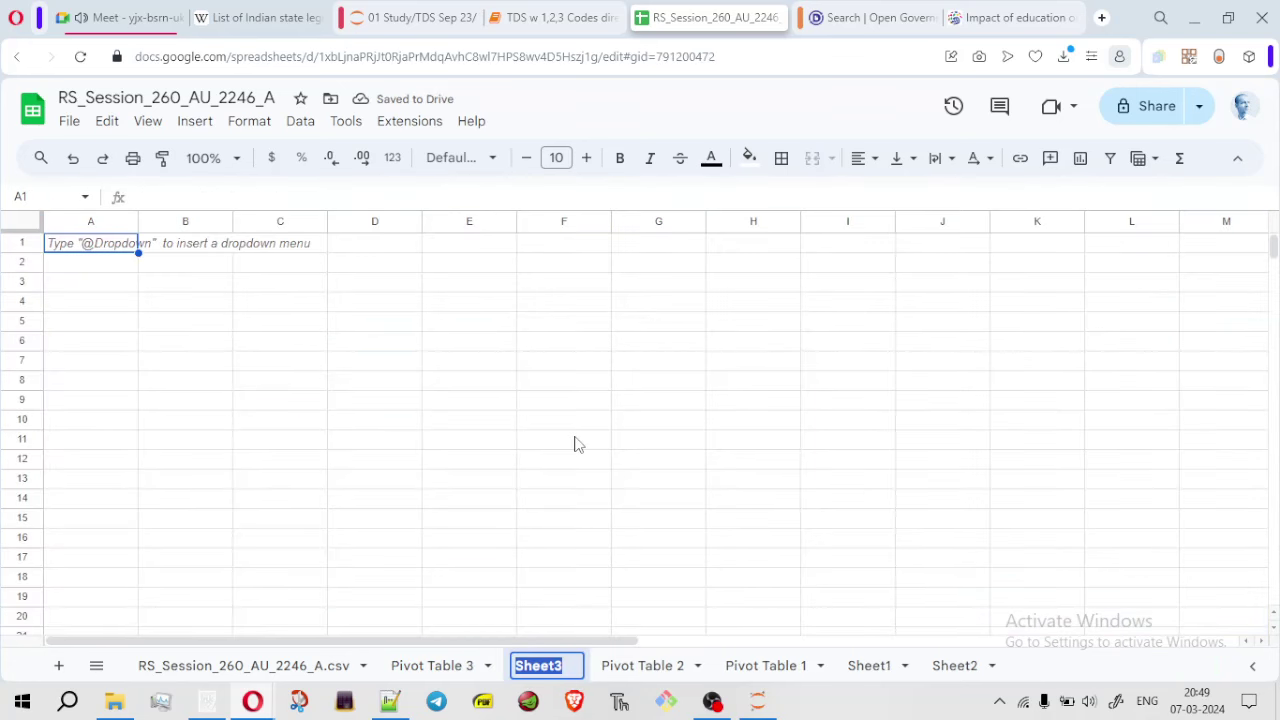
{"action": "type", "text": "drop "}
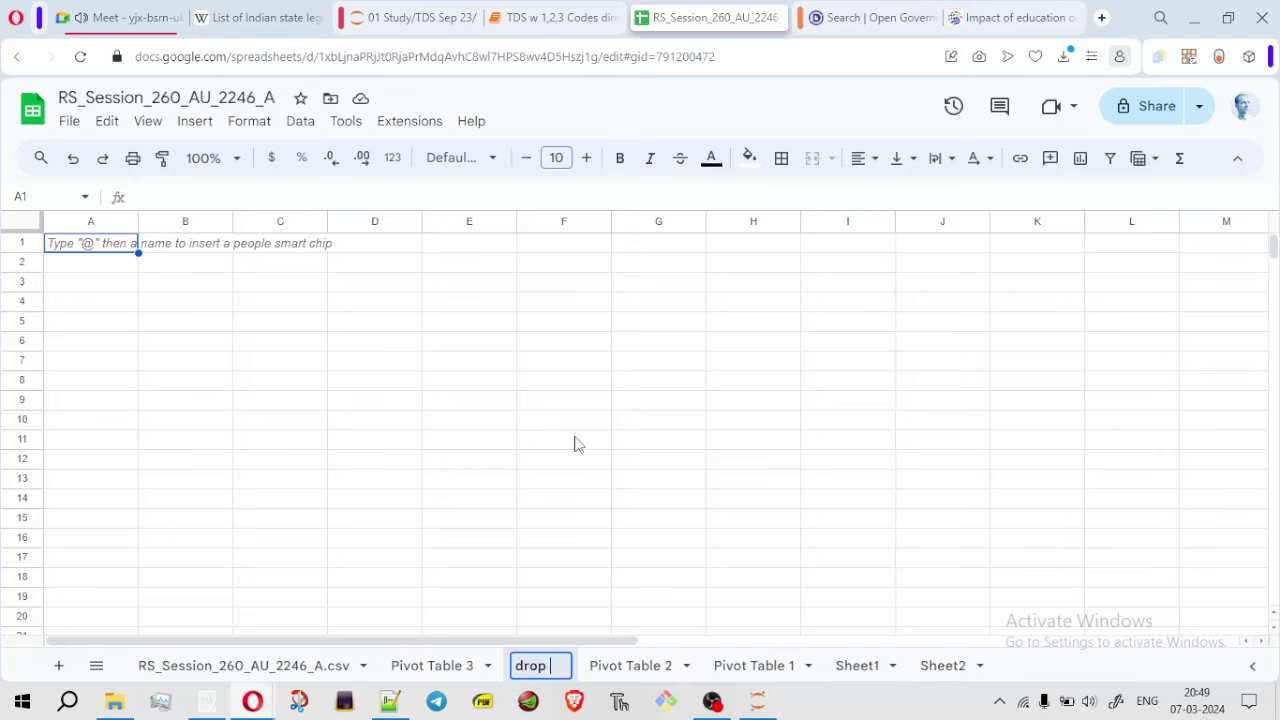
{"action": "type", "text": "out"}
{"action": "key", "text": "Return"}
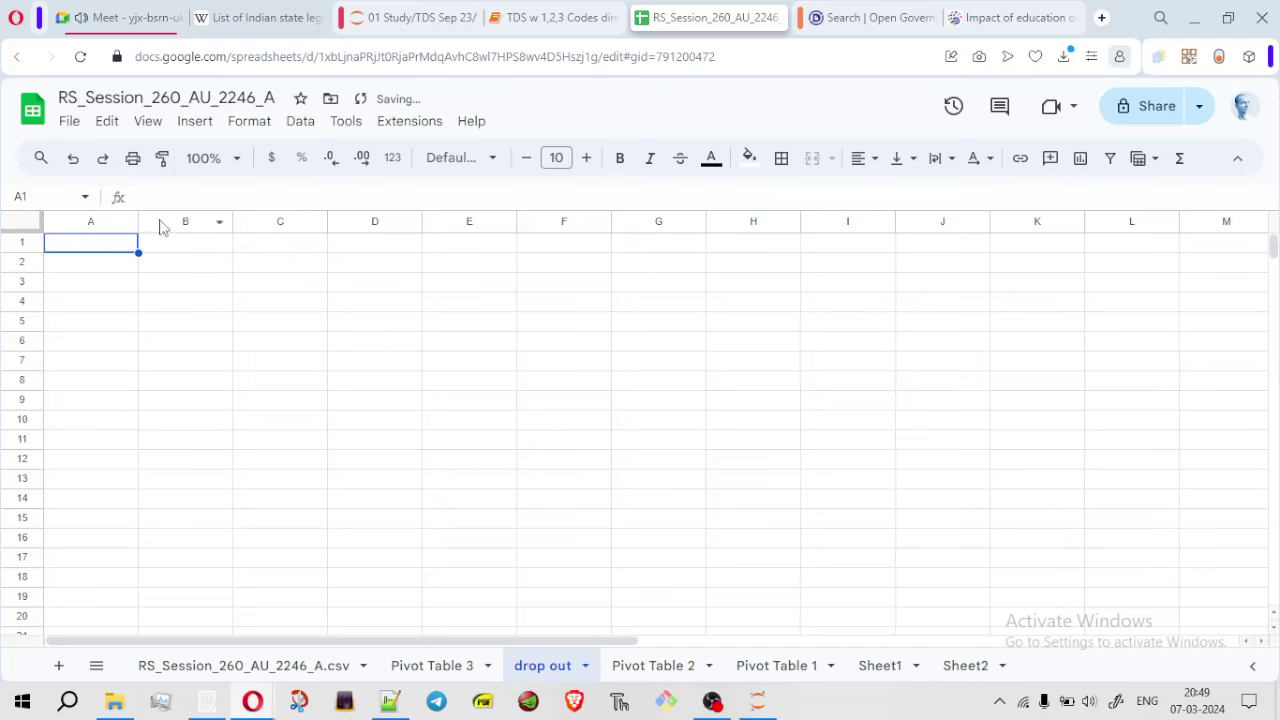
Paste the copied Pivot Table 3 output into the 'drop out' sheet as values only
{"action": "right_click", "coordinate": [105, 258]}
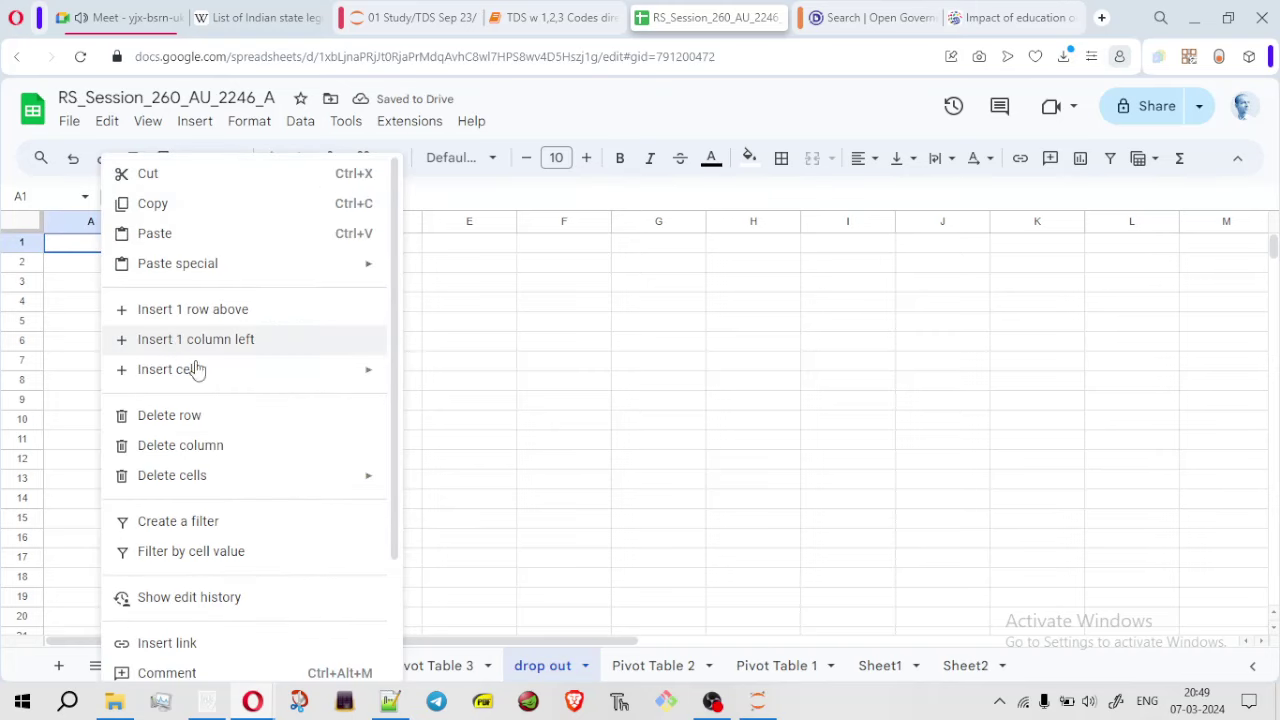
{"action": "mouse_move", "coordinate": [360, 276]}
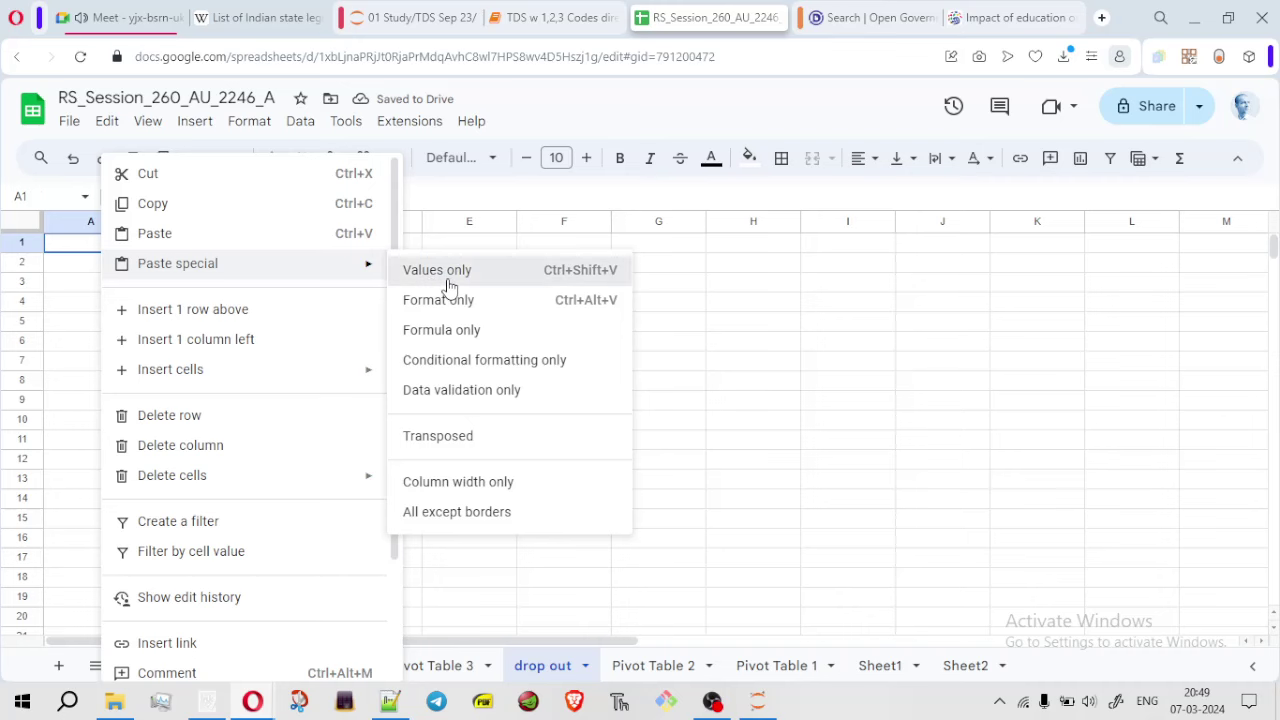
{"action": "left_click", "coordinate": [445, 268]}
{"action": "left_click", "coordinate": [937, 326]}
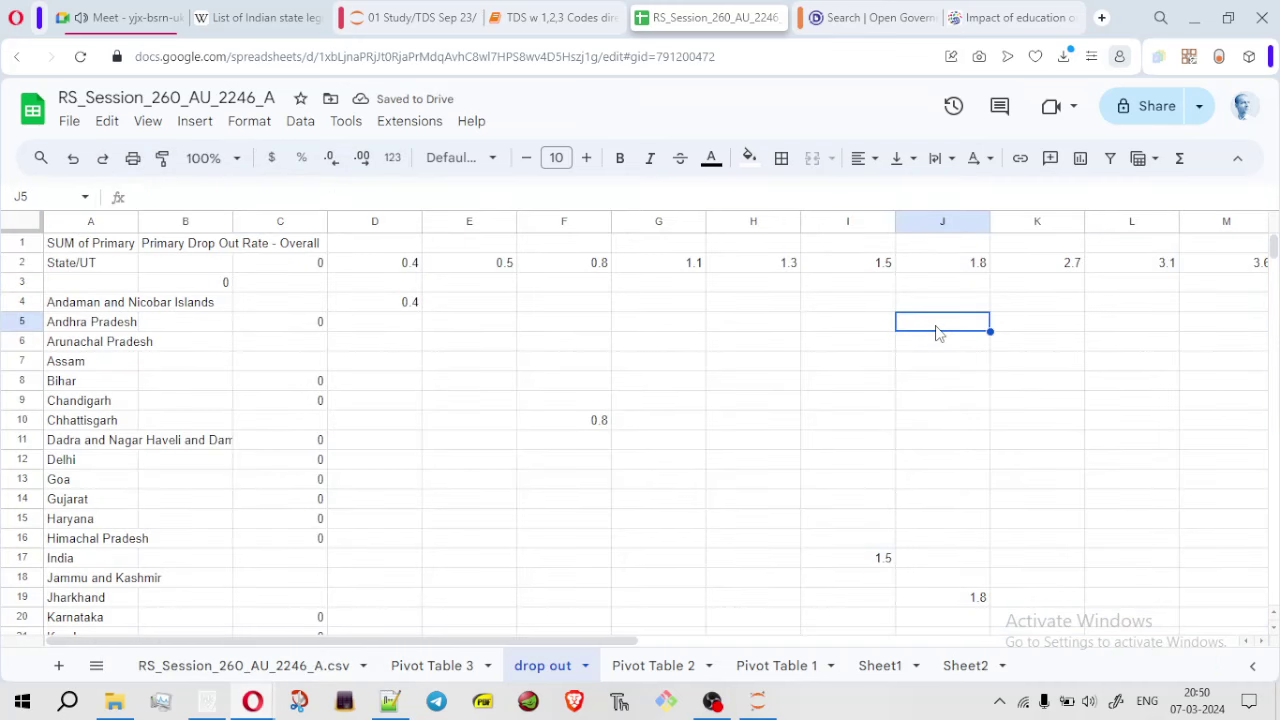
{"action": "left_click", "coordinate": [420, 668]}
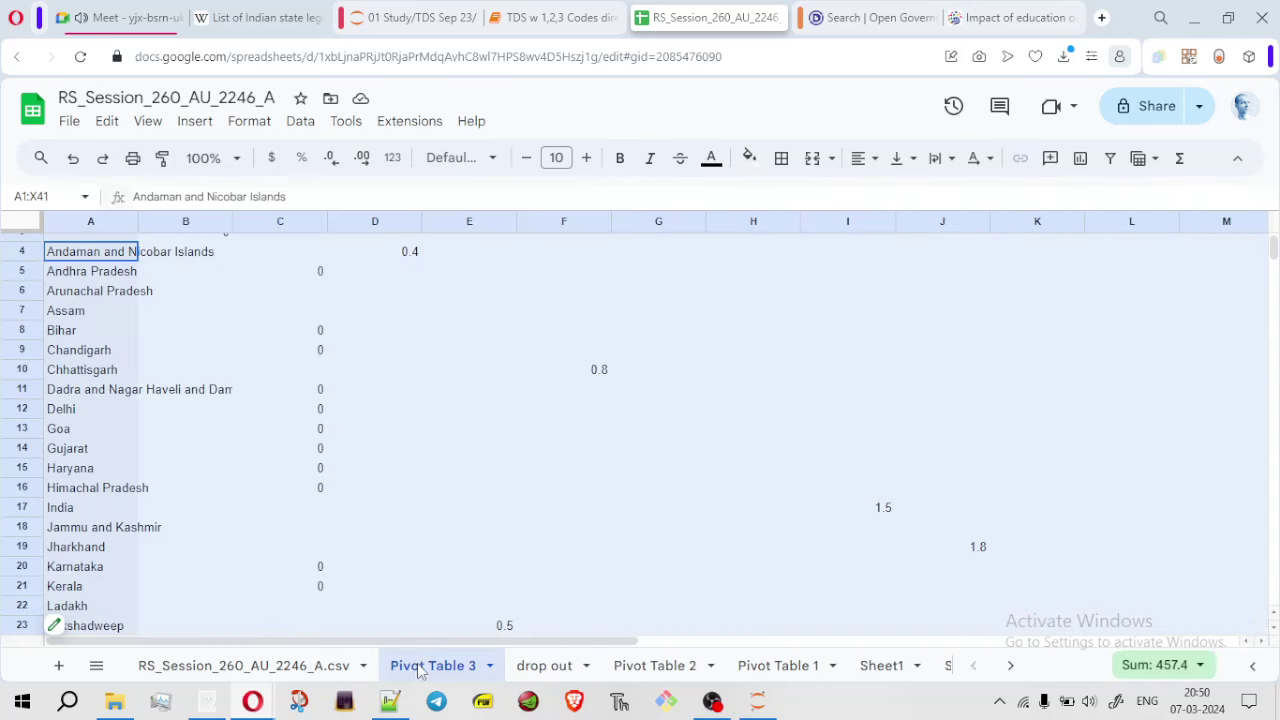
Remove Primary Drop Out Rate - Overall from Pivot Table 3's values
{"action": "left_click", "coordinate": [56, 624]}
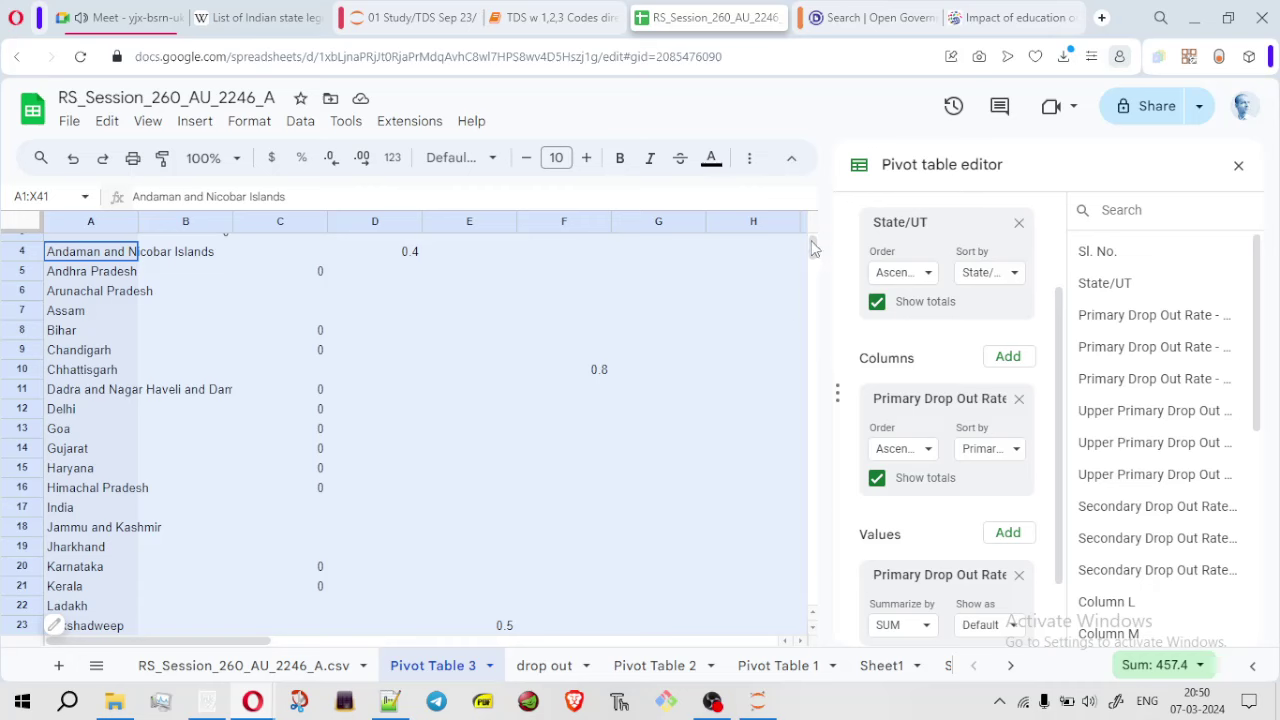
{"action": "scroll", "coordinate": [812, 248], "scroll_direction": "up", "scroll_amount": 2}
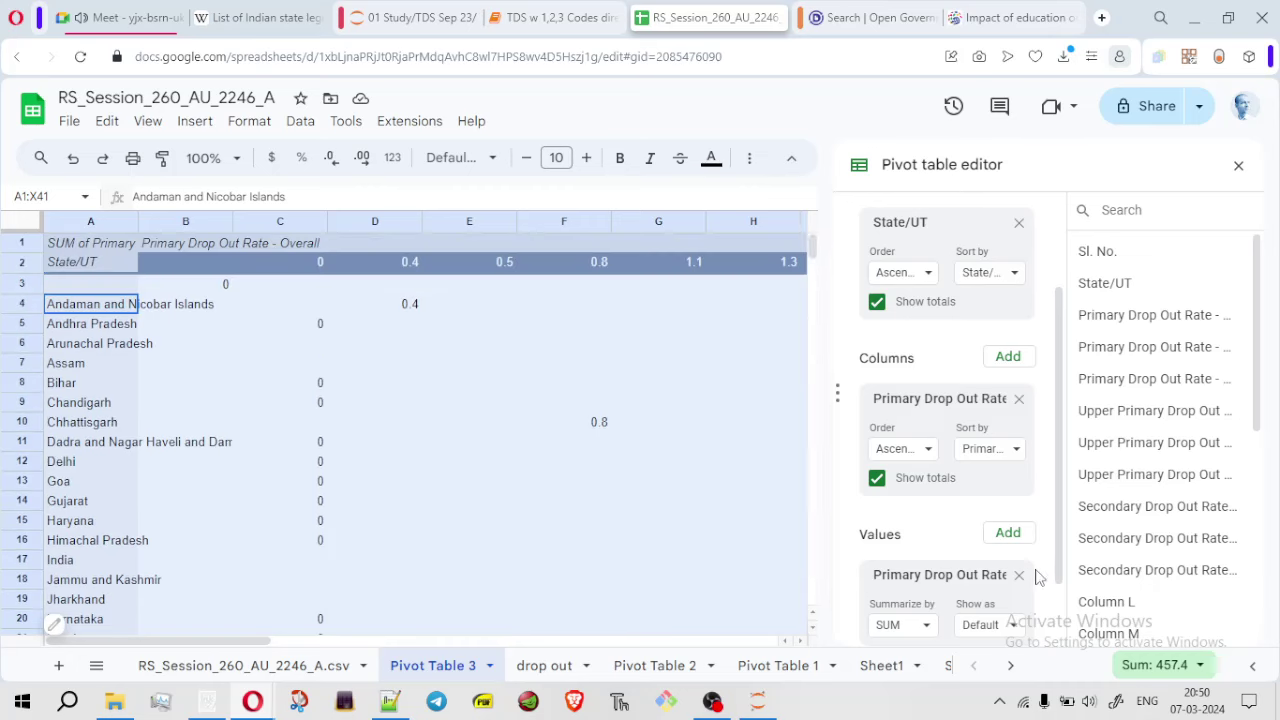
{"action": "left_click", "coordinate": [1019, 575]}
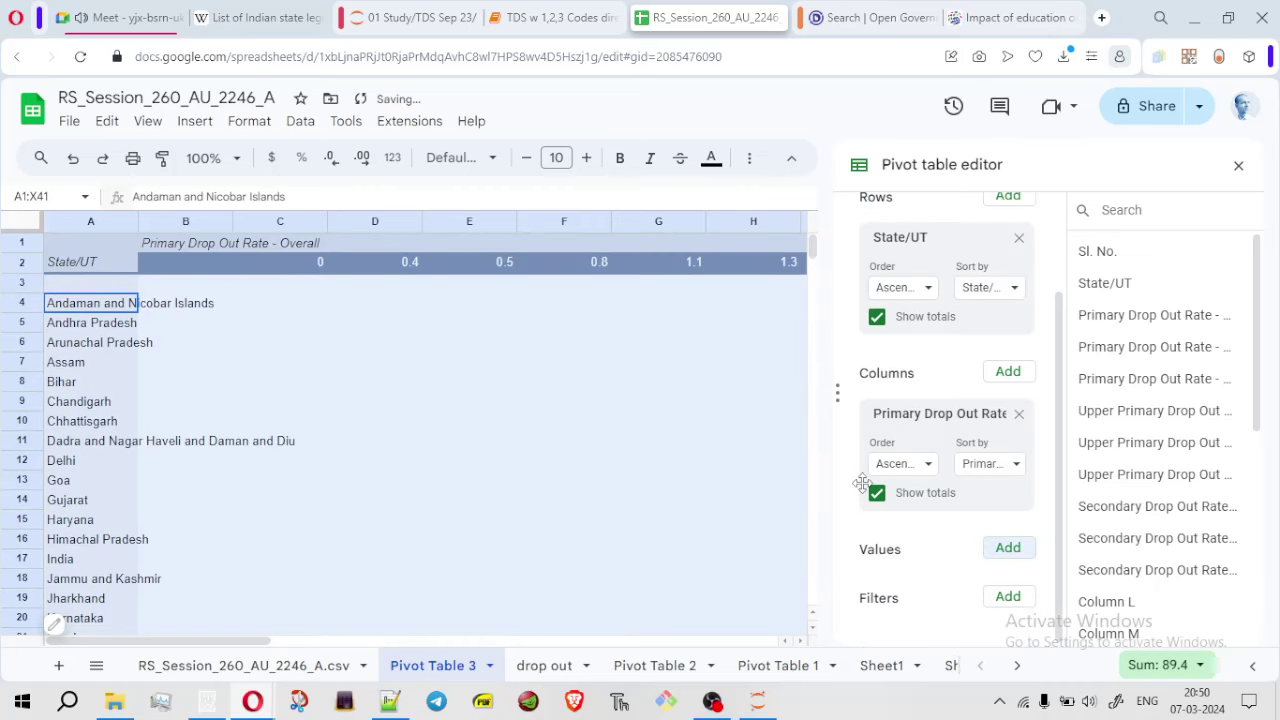
{"action": "left_click", "coordinate": [250, 665]}
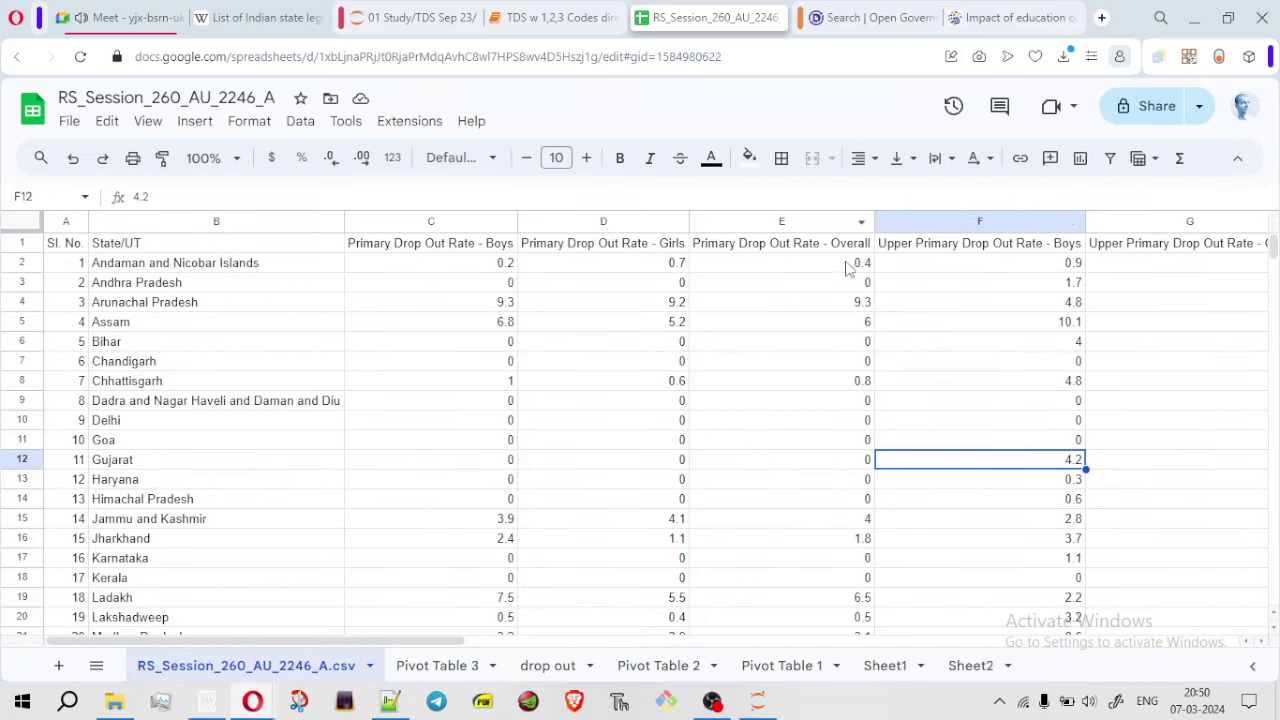
{"action": "left_click", "coordinate": [460, 665]}
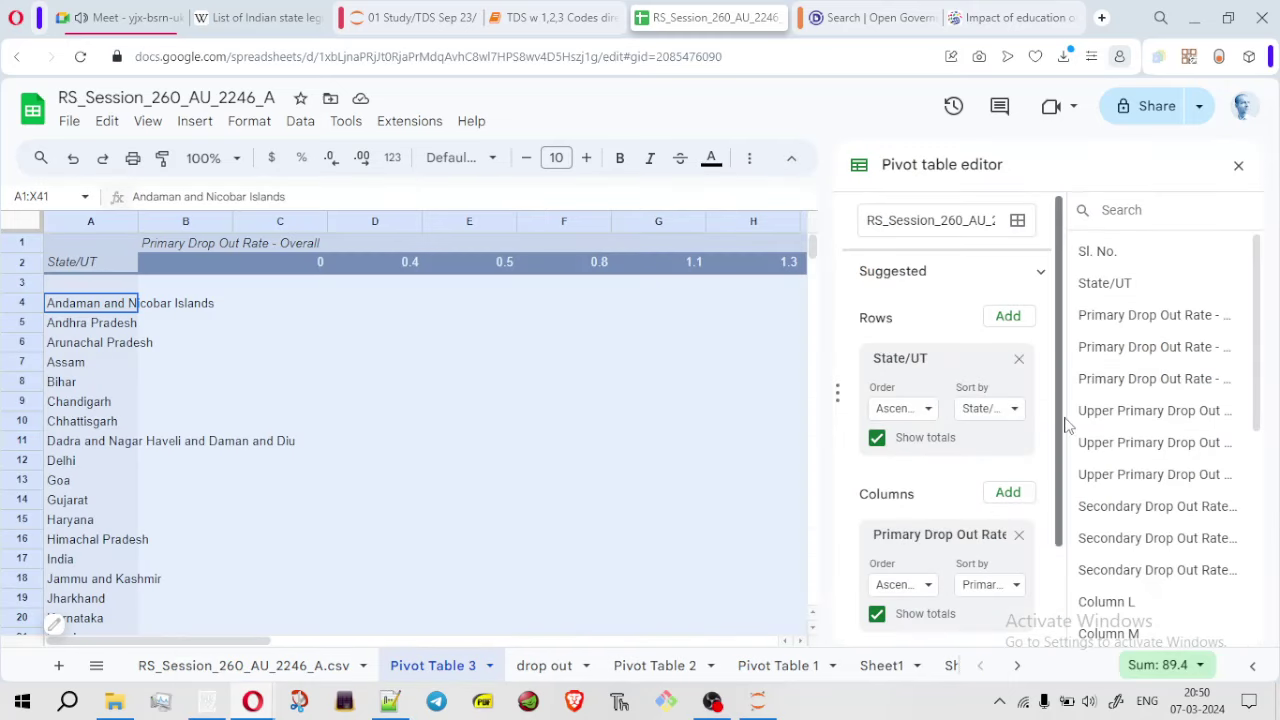
Add a secondary drop-out rate field as the pivot value, then bring up the Notepad++ notes
{"action": "scroll", "coordinate": [1065, 440], "scroll_direction": "down", "scroll_amount": 1}
{"action": "left_click_drag", "start_coordinate": [1157, 538], "coordinate": [953, 604]}
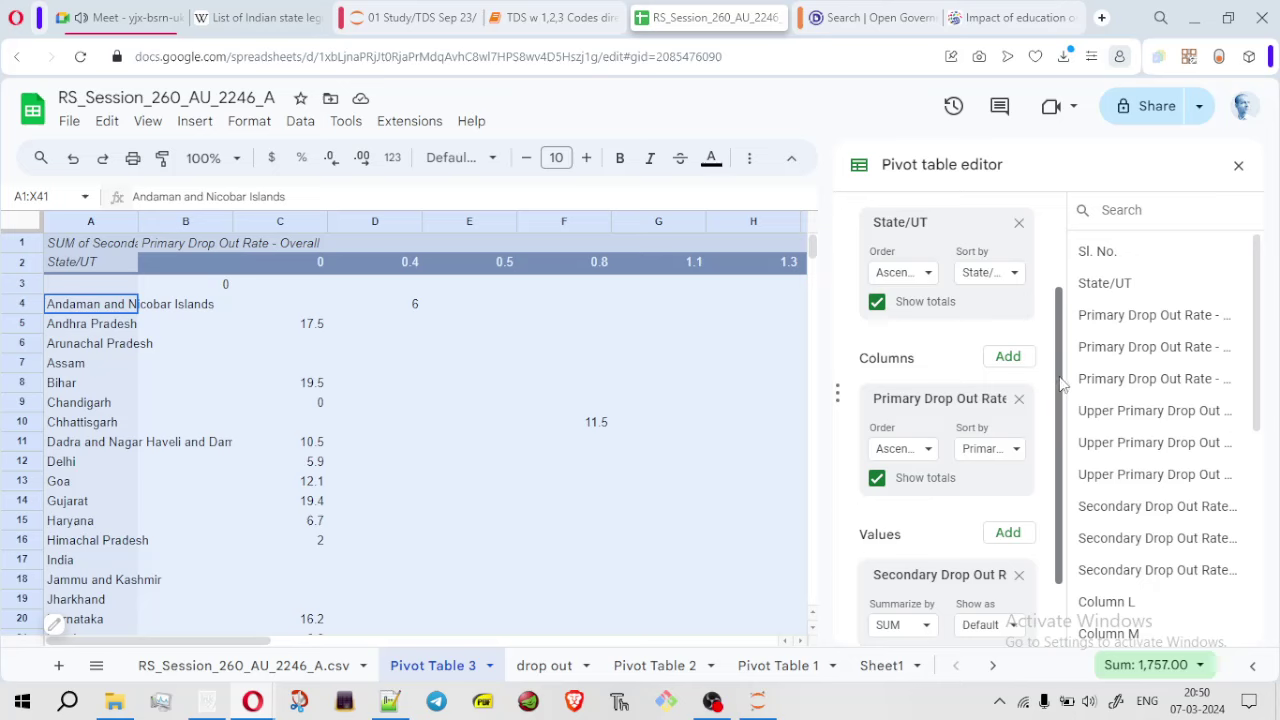
{"action": "scroll", "coordinate": [1040, 477], "scroll_direction": "down", "scroll_amount": 1}
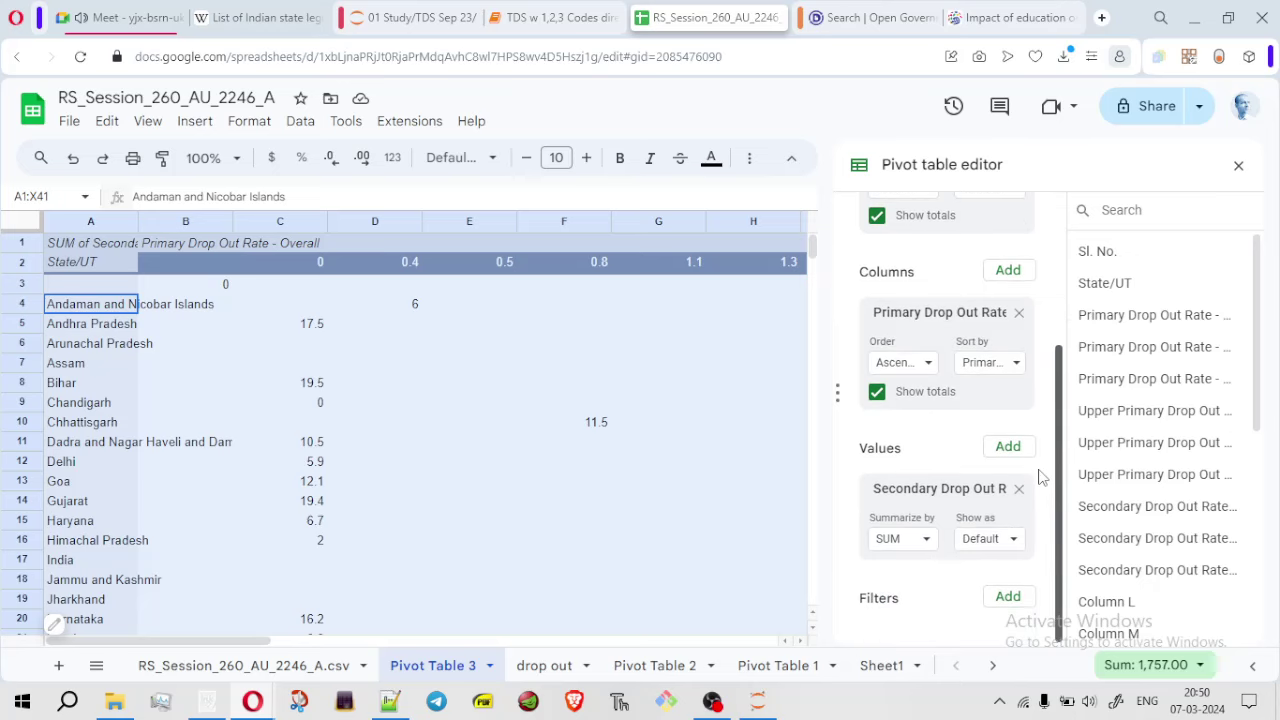
{"action": "scroll", "coordinate": [1013, 304], "scroll_direction": "up", "scroll_amount": 2}
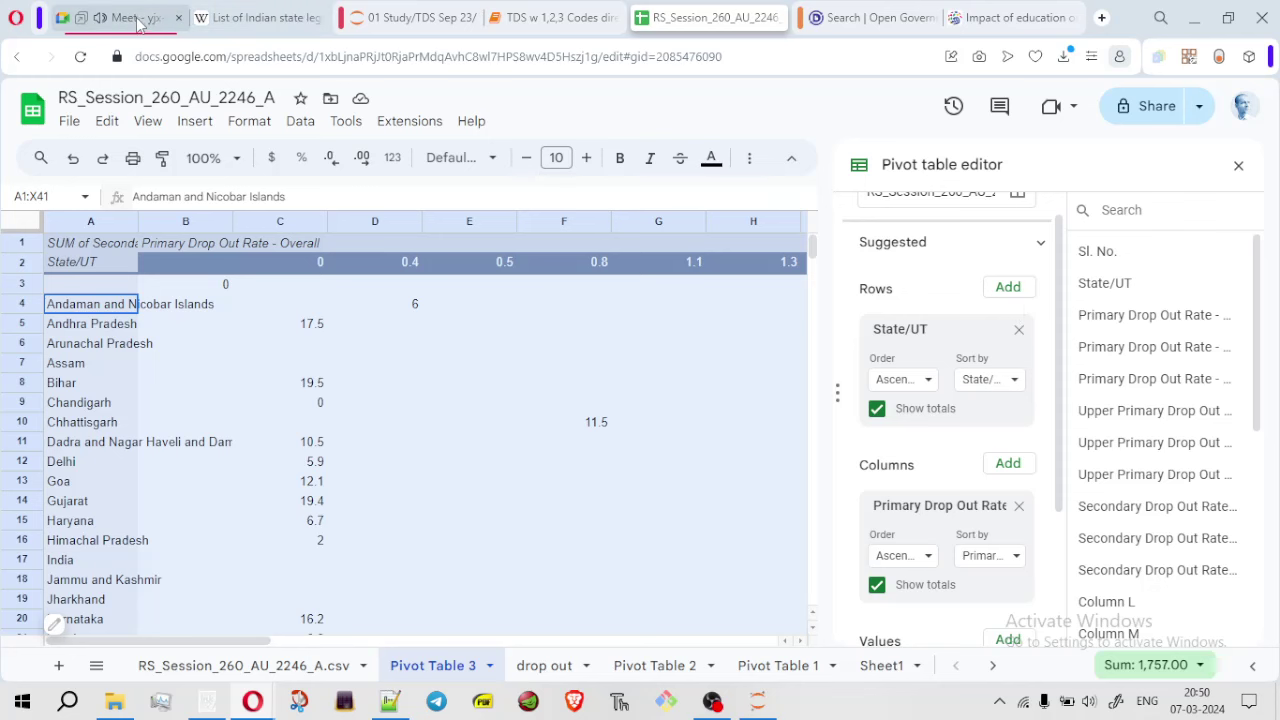
{"action": "left_click", "coordinate": [140, 22]}
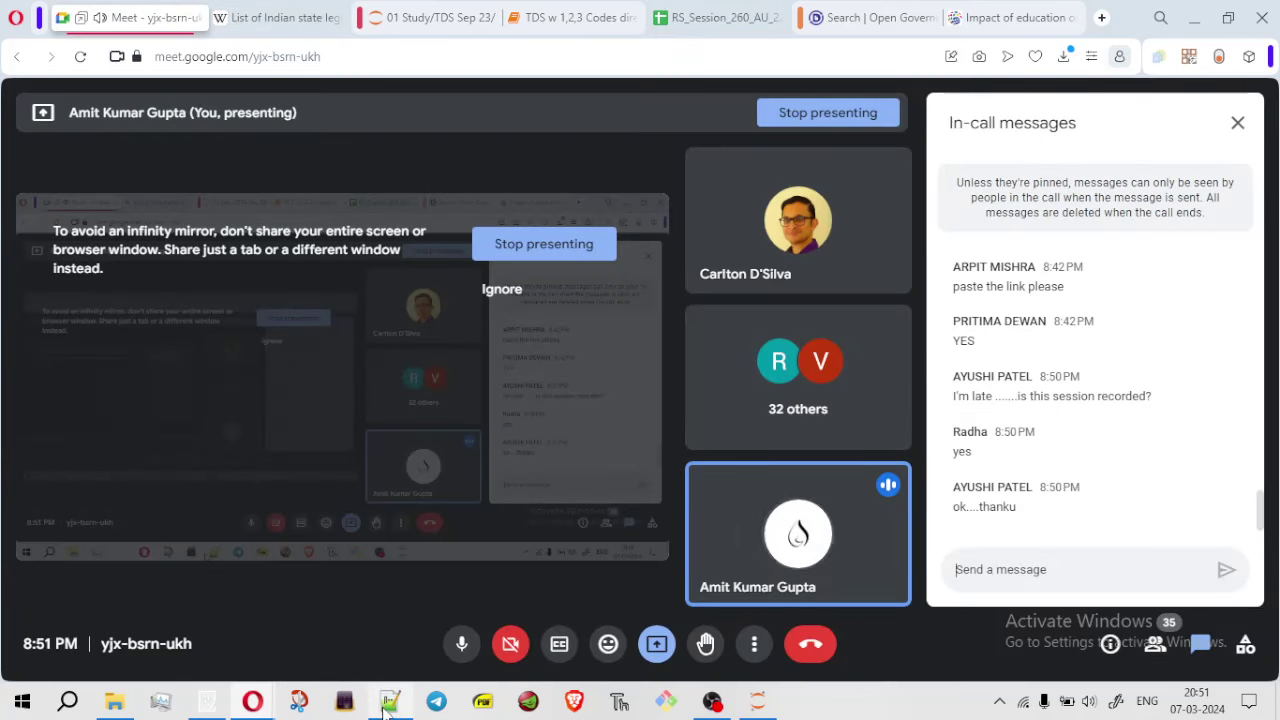
{"action": "left_click", "coordinate": [390, 703]}
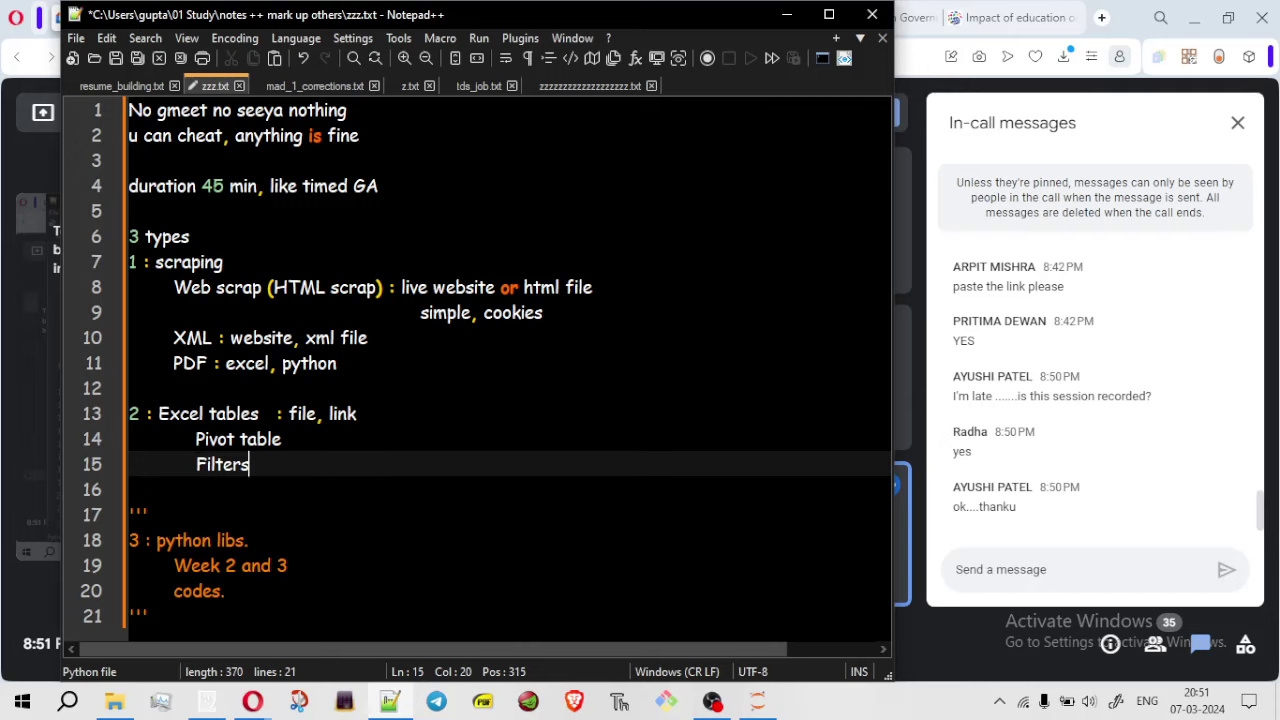
Delete the ''' marker line above '3 : python libs.' in the notes
{"action": "left_click", "coordinate": [90, 439], "text": "shift"}
{"action": "left_click", "coordinate": [88, 414], "text": "shift"}
{"action": "left_click", "coordinate": [260, 489]}
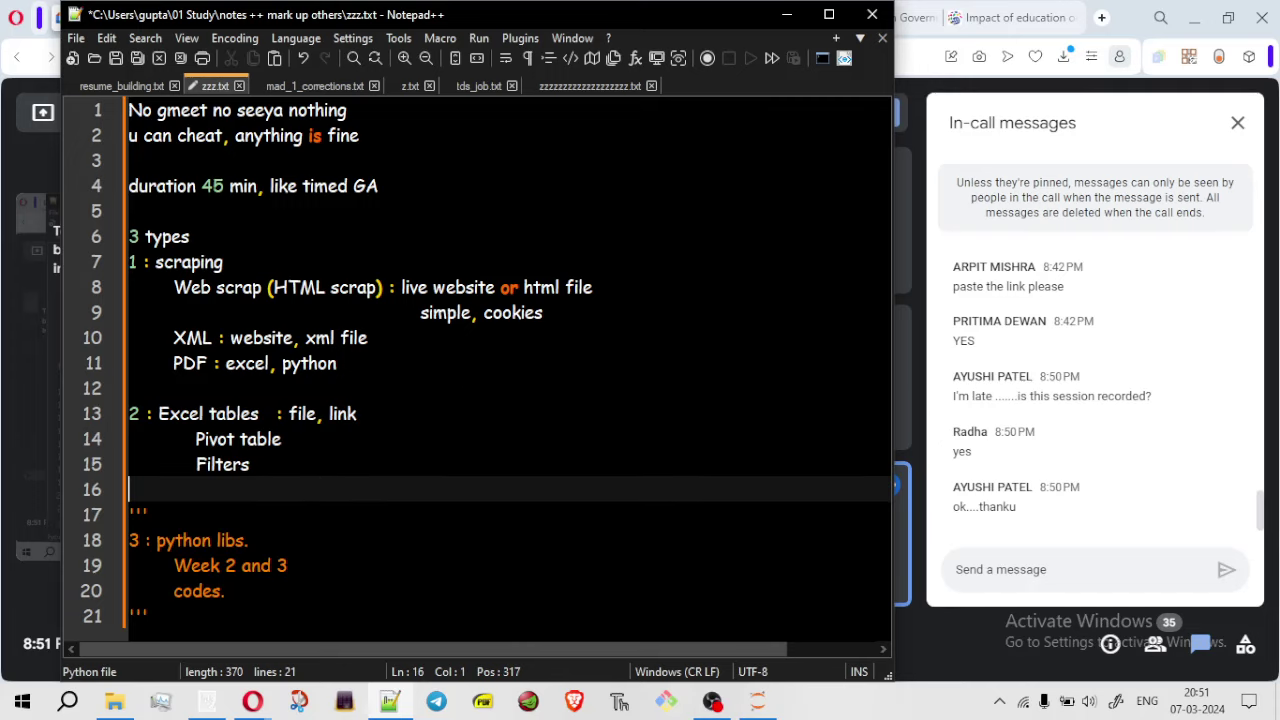
{"action": "left_click_drag", "start_coordinate": [148, 514], "coordinate": [128, 514]}
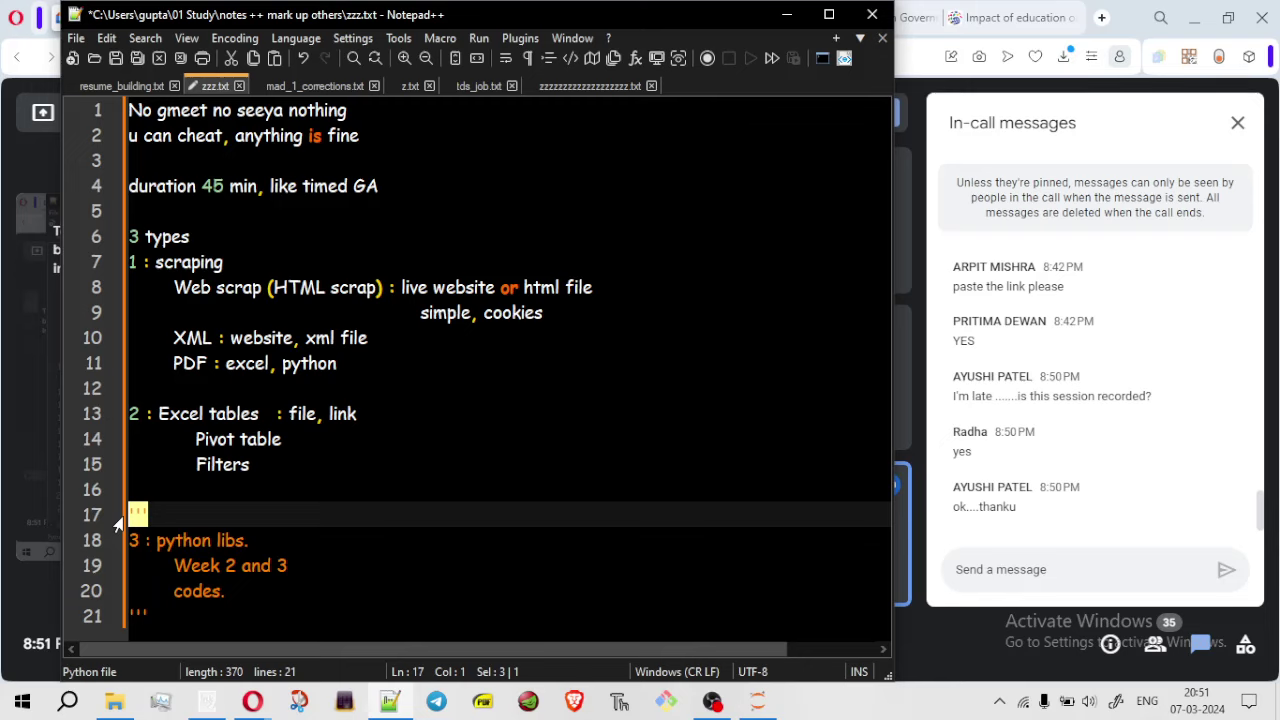
{"action": "key", "text": "Delete"}
{"action": "key", "text": "BackSpace"}
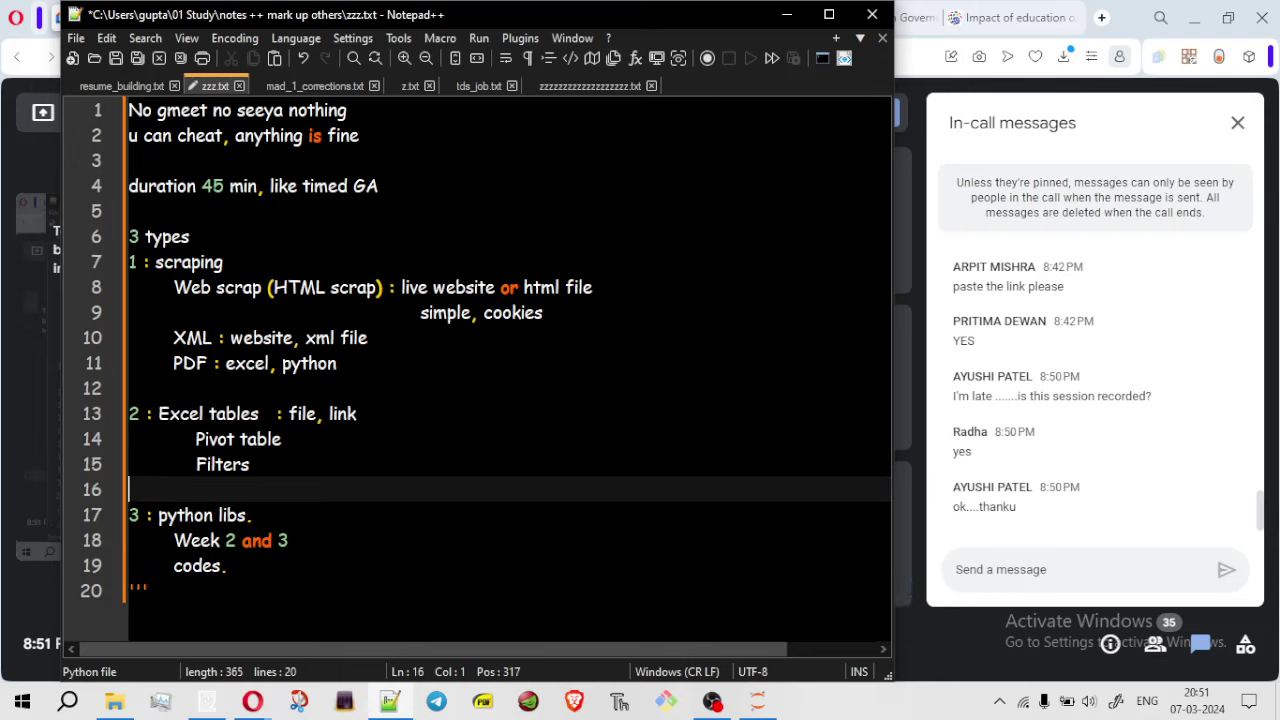
Add two blank lines after the PDF line, type ''' there, and minimise the notes
{"action": "left_click", "coordinate": [150, 388]}
{"action": "key", "text": "Return"}
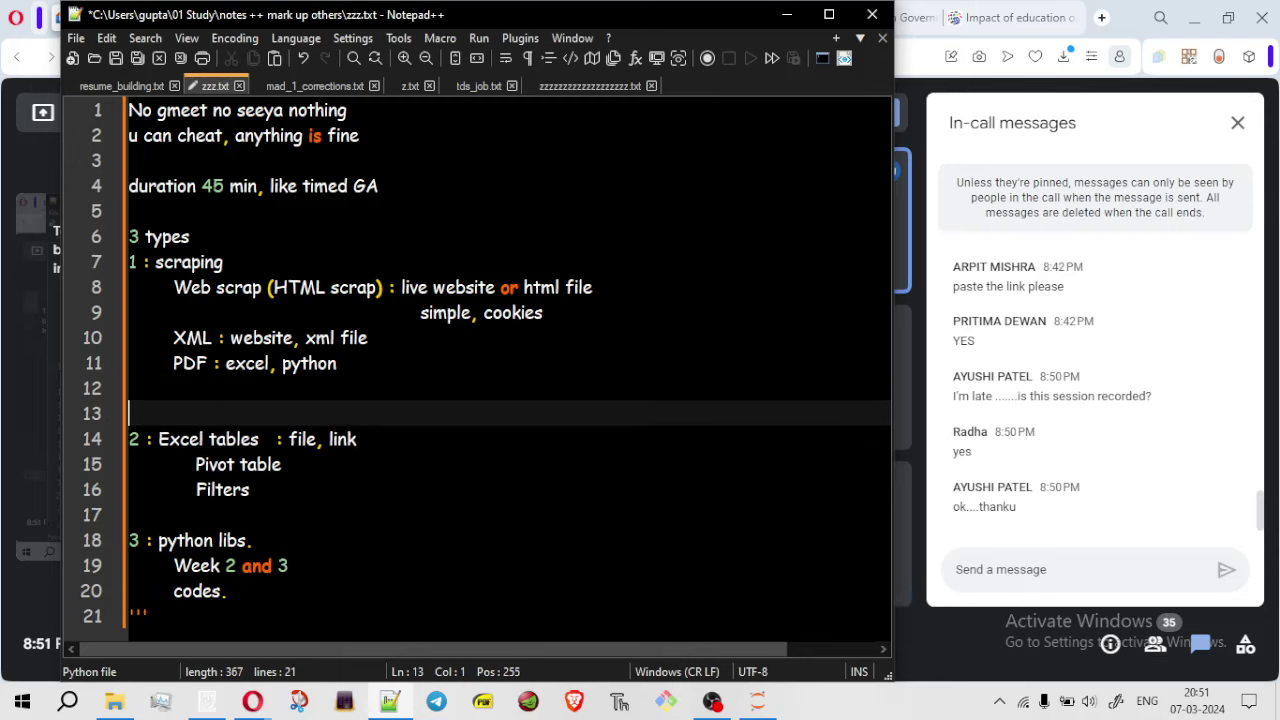
{"action": "key", "text": "Return"}
{"action": "type", "text": "'''"}
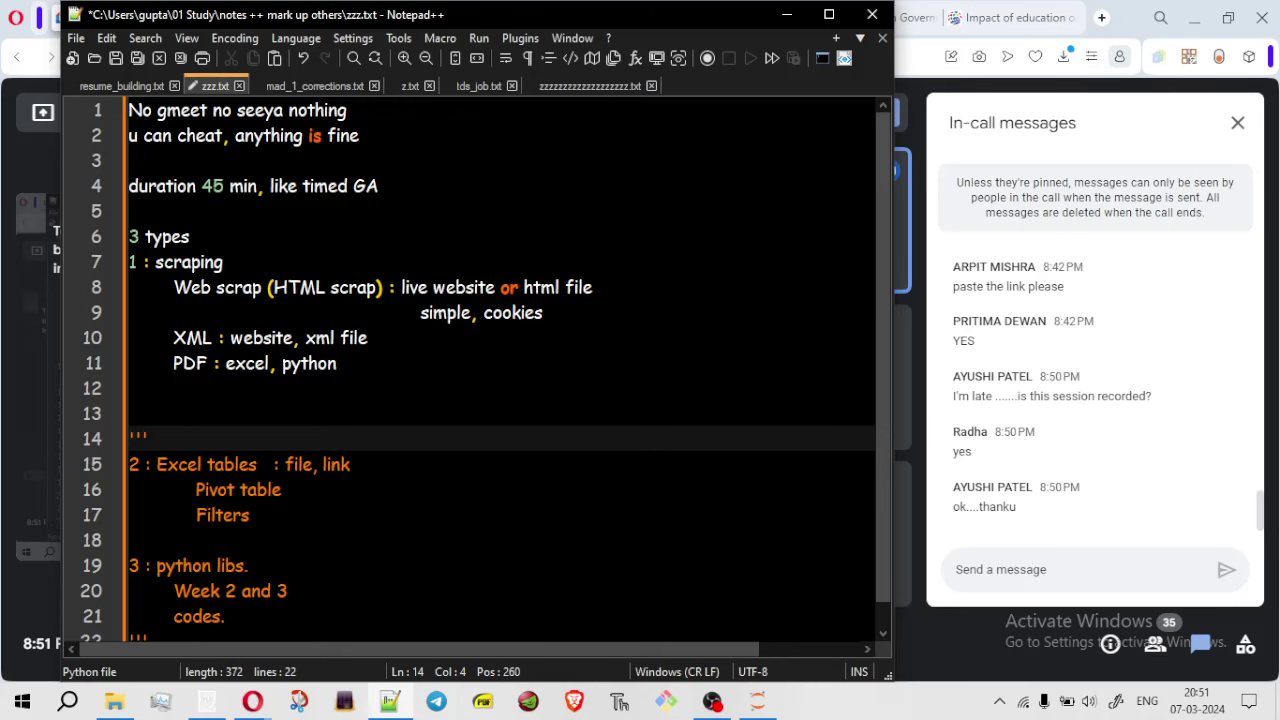
{"action": "scroll", "coordinate": [882, 378], "scroll_direction": "down", "scroll_amount": 1}
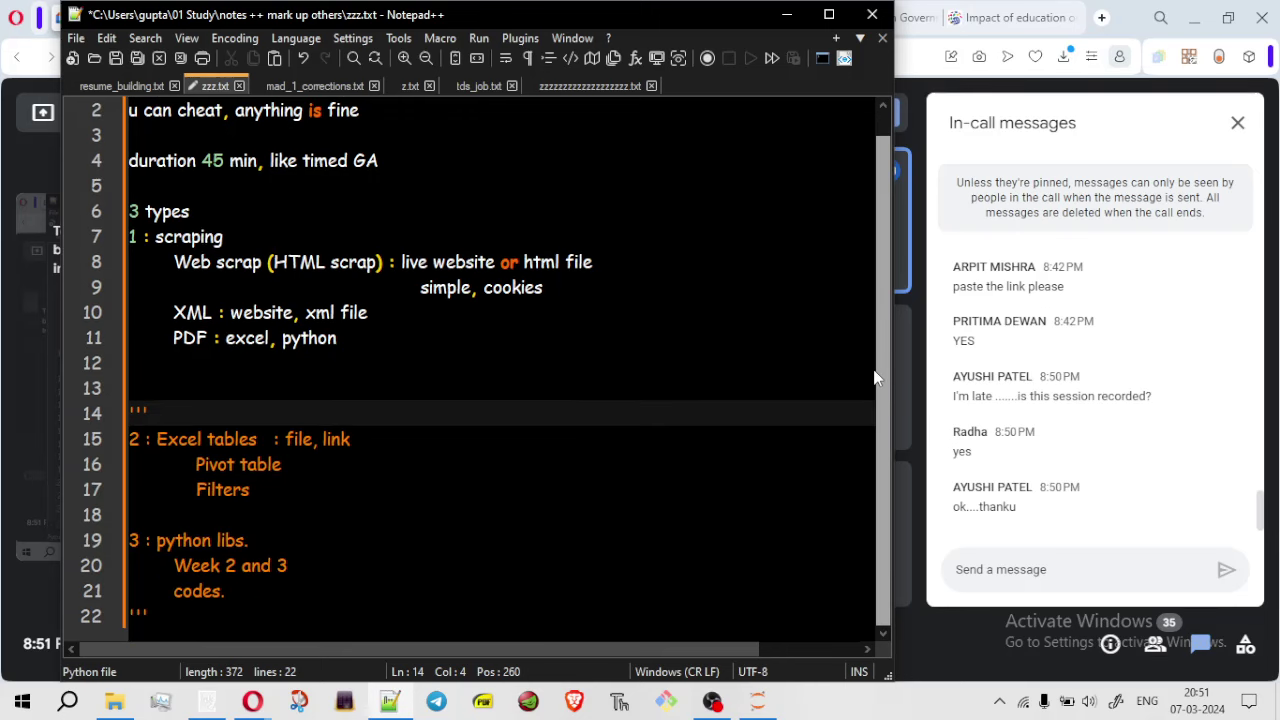
{"action": "left_click", "coordinate": [785, 12]}
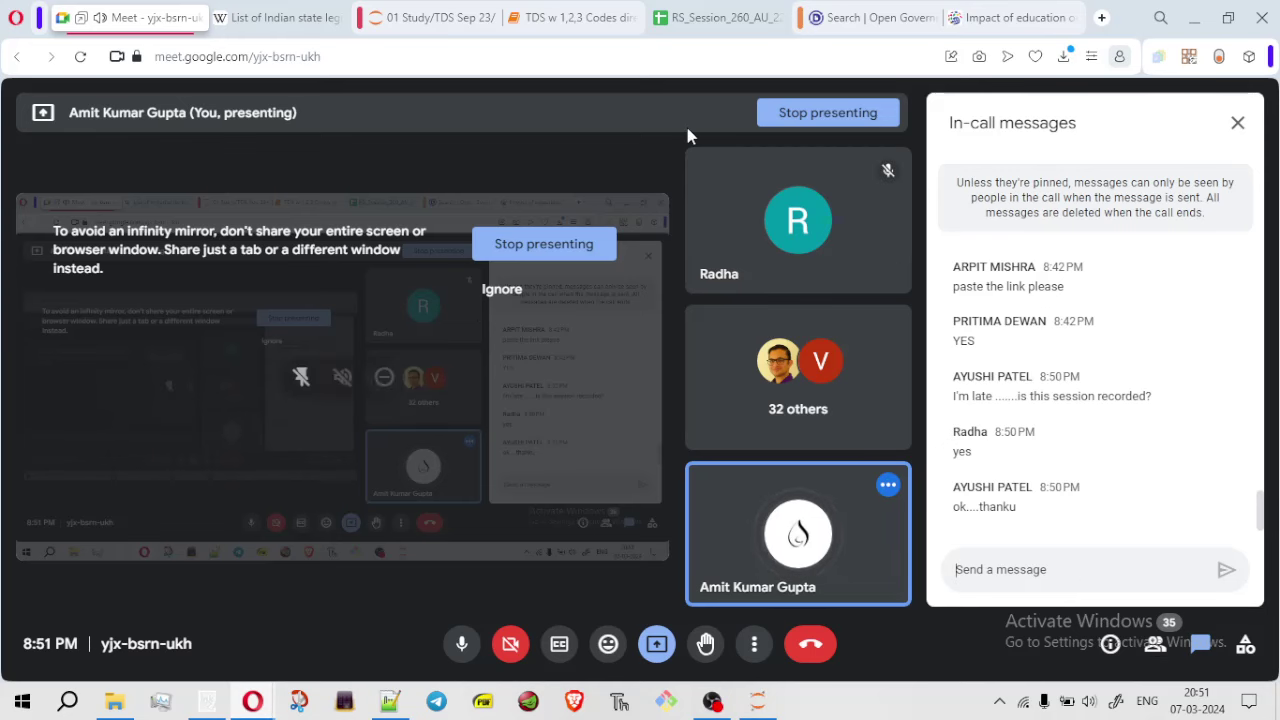
Switch back to the spreadsheet's Pivot Table 3 sheet with its editor open
{"action": "left_click", "coordinate": [714, 19]}
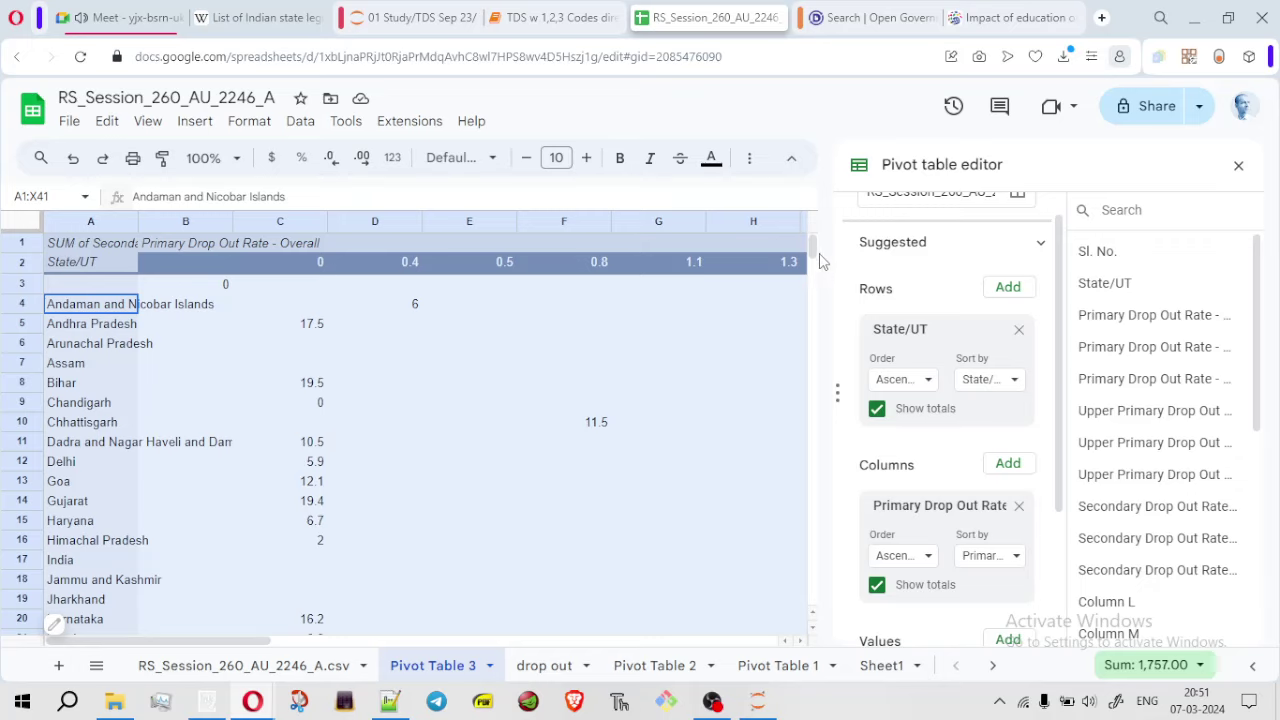
{"action": "left_click_drag", "start_coordinate": [813, 250], "coordinate": [816, 226]}
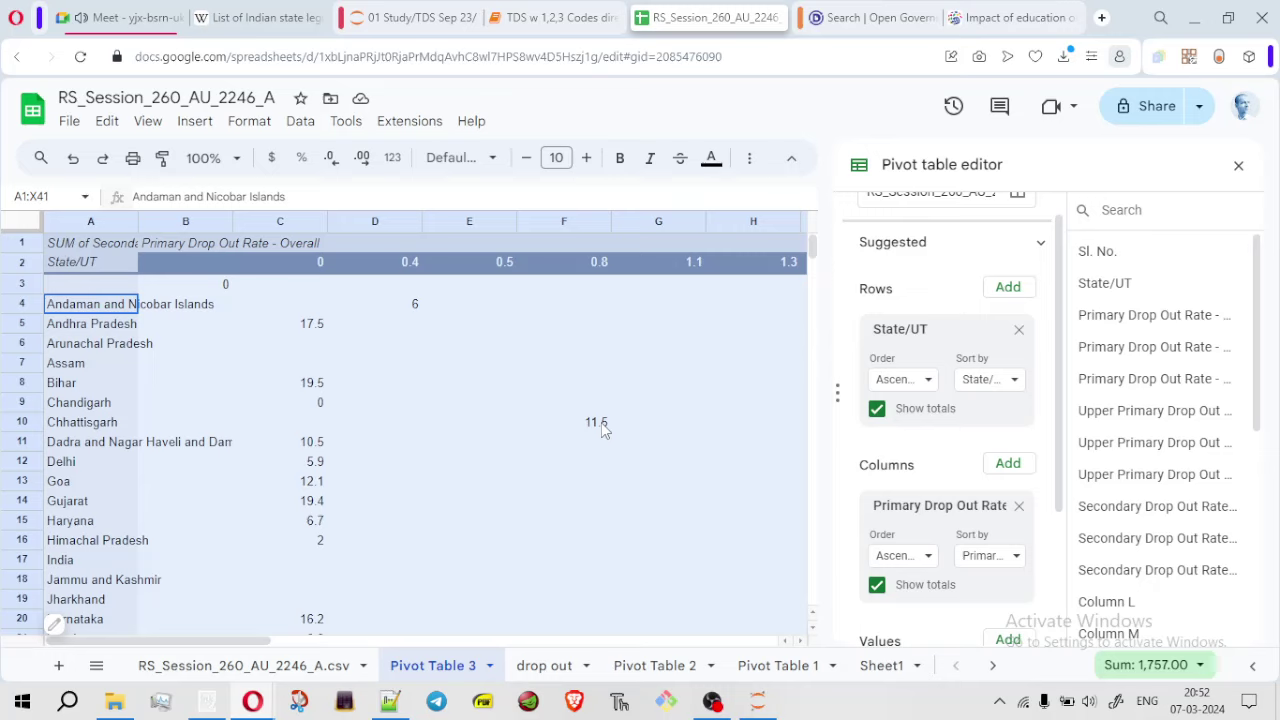
Glance at the notes, column C actions and the drop out sheet, then return to Pivot Table 3
{"action": "left_click", "coordinate": [390, 702]}
{"action": "left_click", "coordinate": [390, 702]}
{"action": "left_click", "coordinate": [314, 228]}
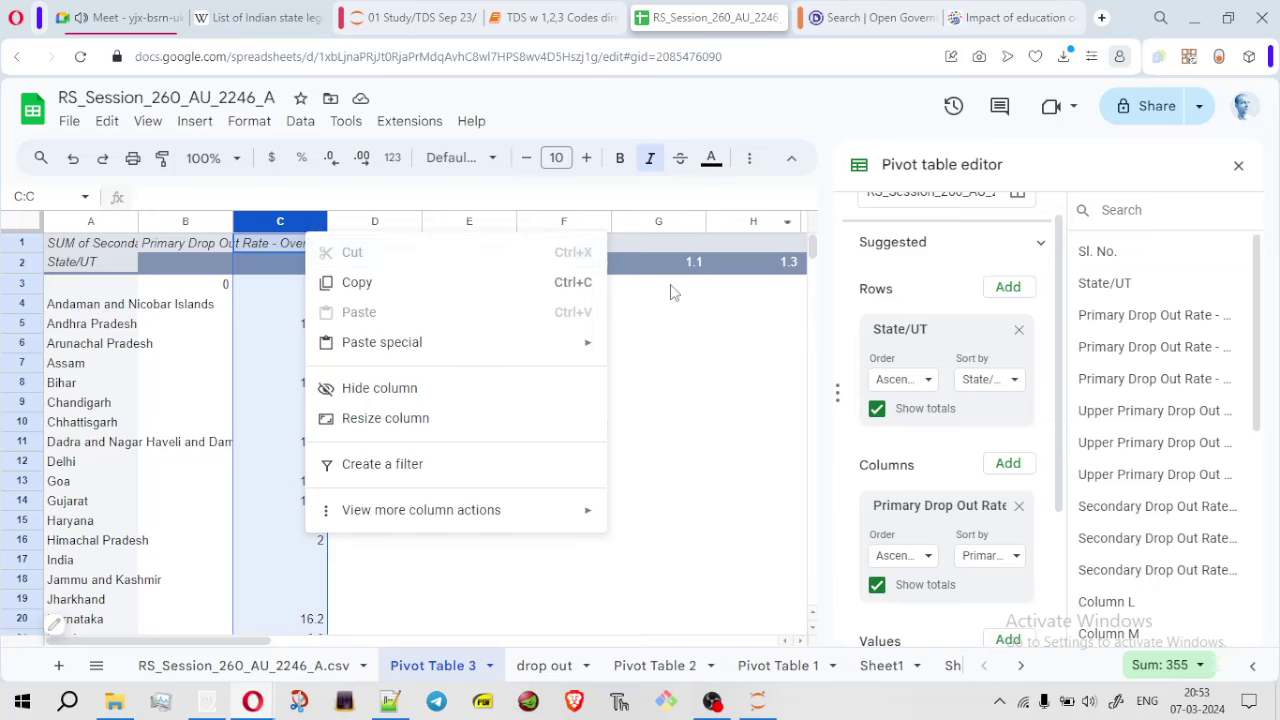
{"action": "left_click", "coordinate": [697, 509]}
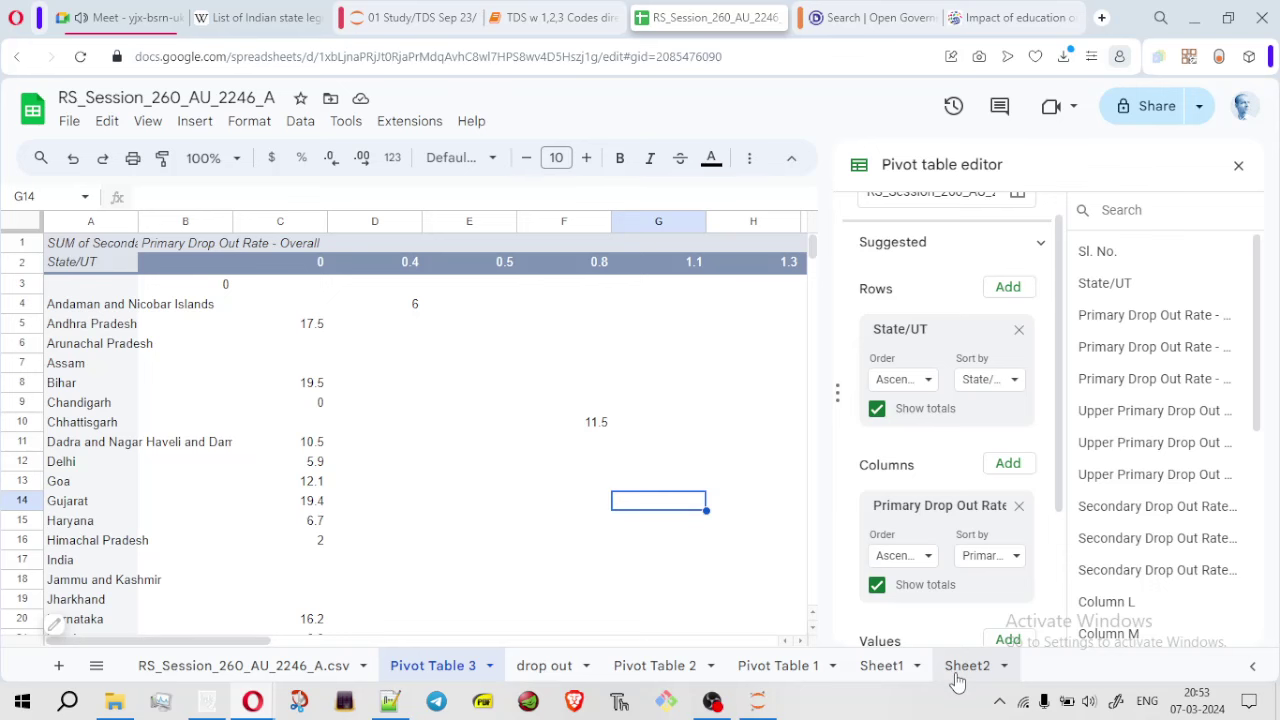
{"action": "left_click", "coordinate": [553, 667]}
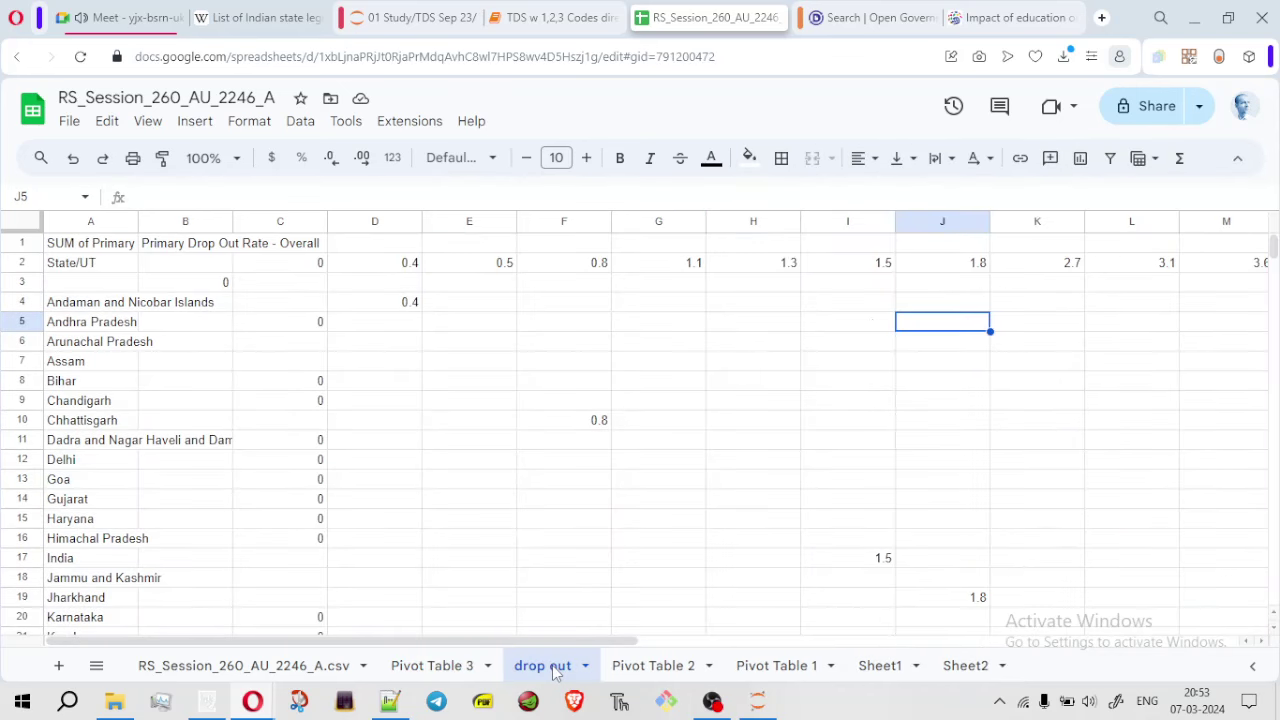
{"action": "left_click", "coordinate": [22, 228]}
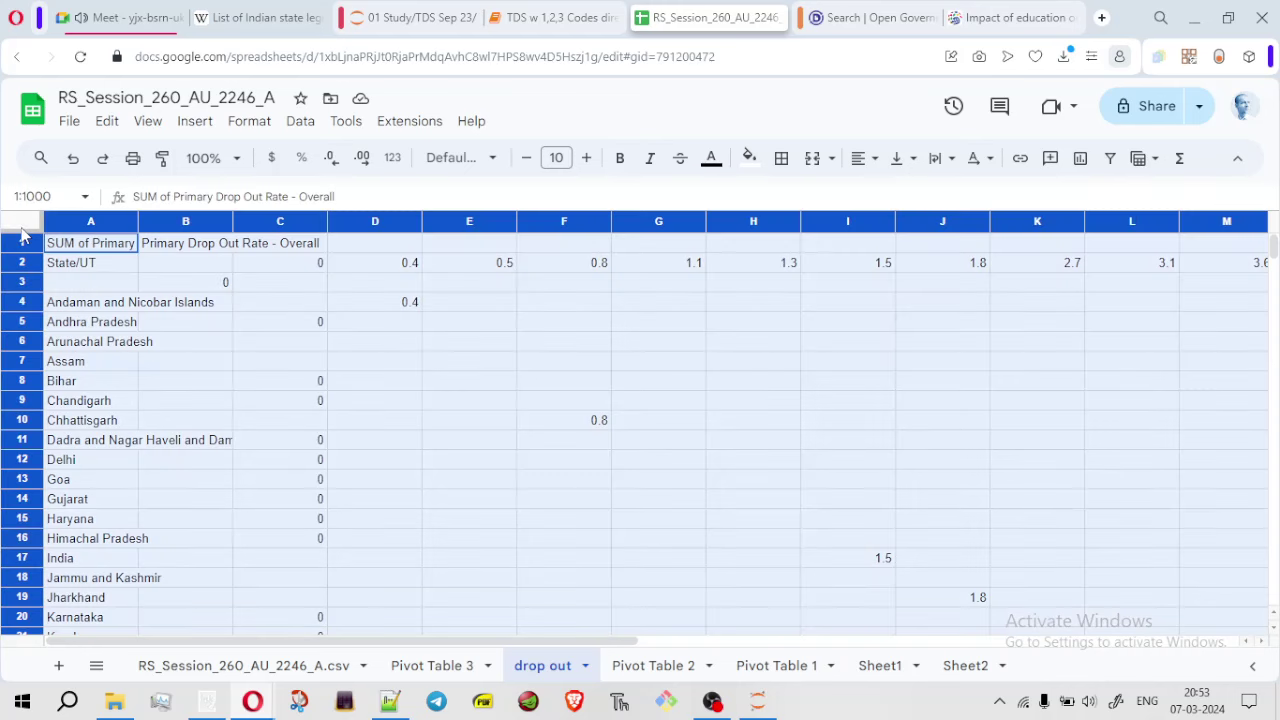
{"action": "left_click", "coordinate": [446, 666]}
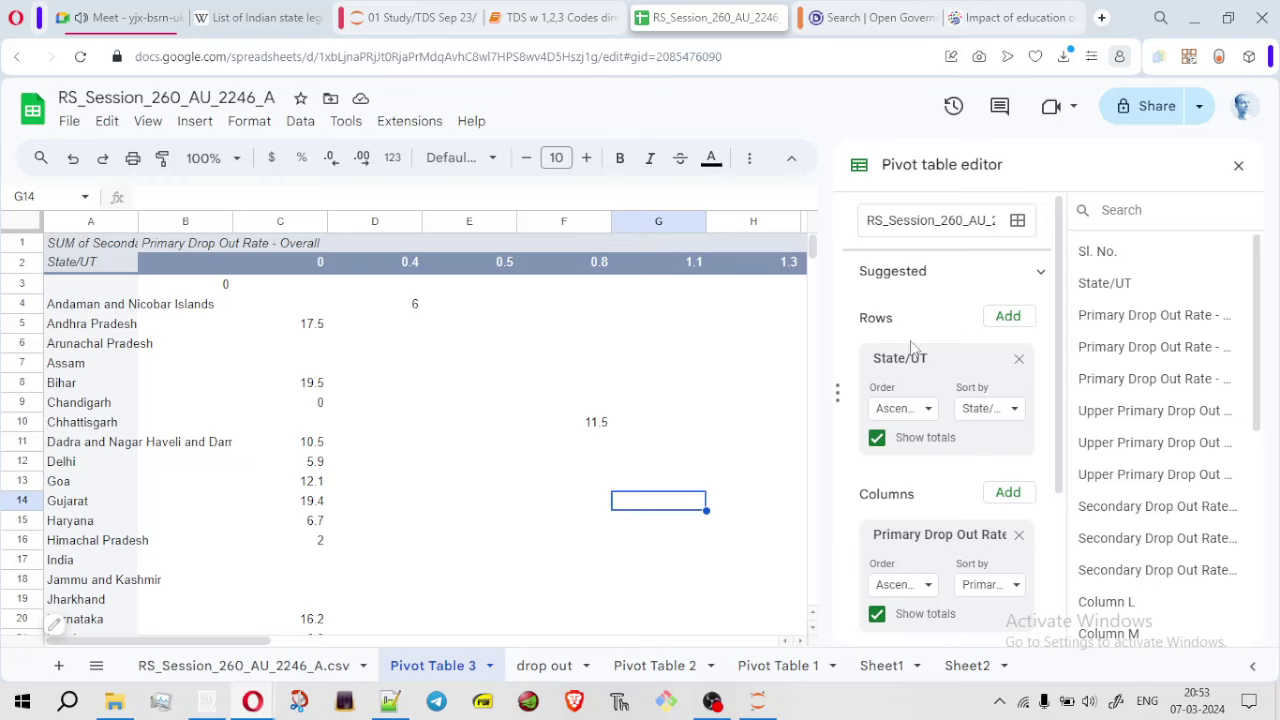
Review the pivot editor's summed-value display choices and State/UT sort order options
{"action": "left_click_drag", "start_coordinate": [1060, 337], "coordinate": [1082, 474]}
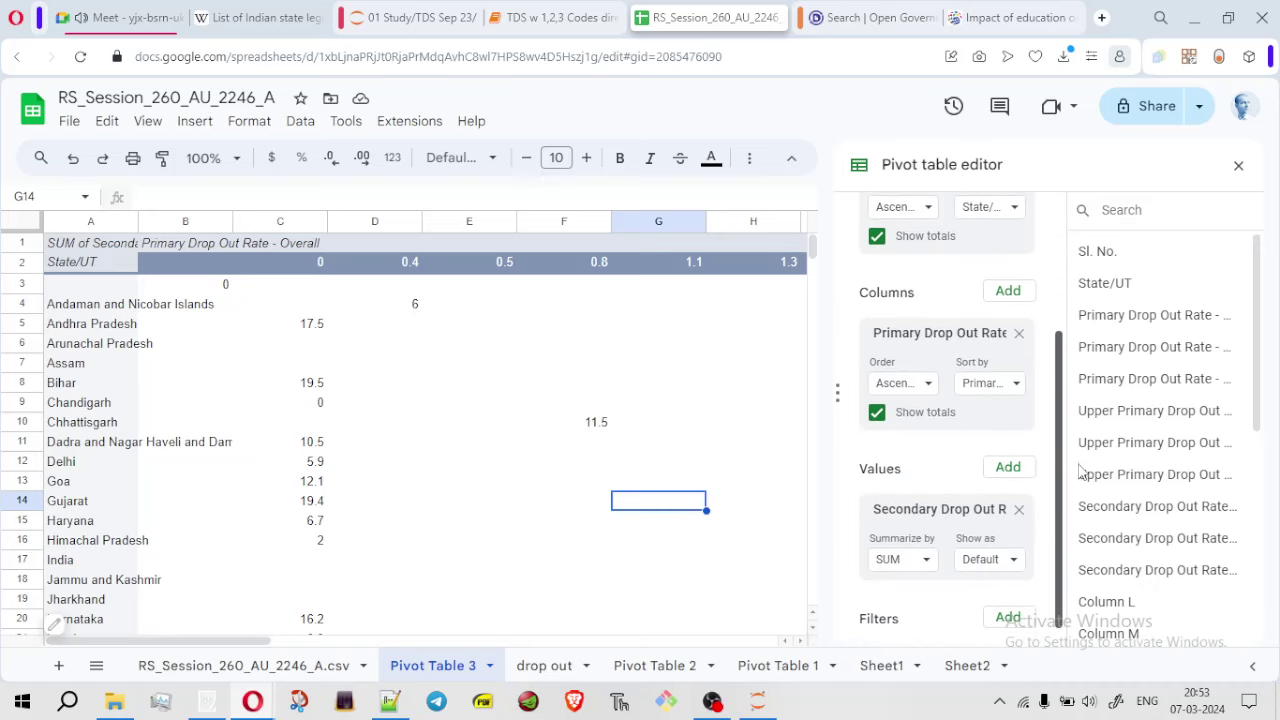
{"action": "left_click", "coordinate": [1011, 560]}
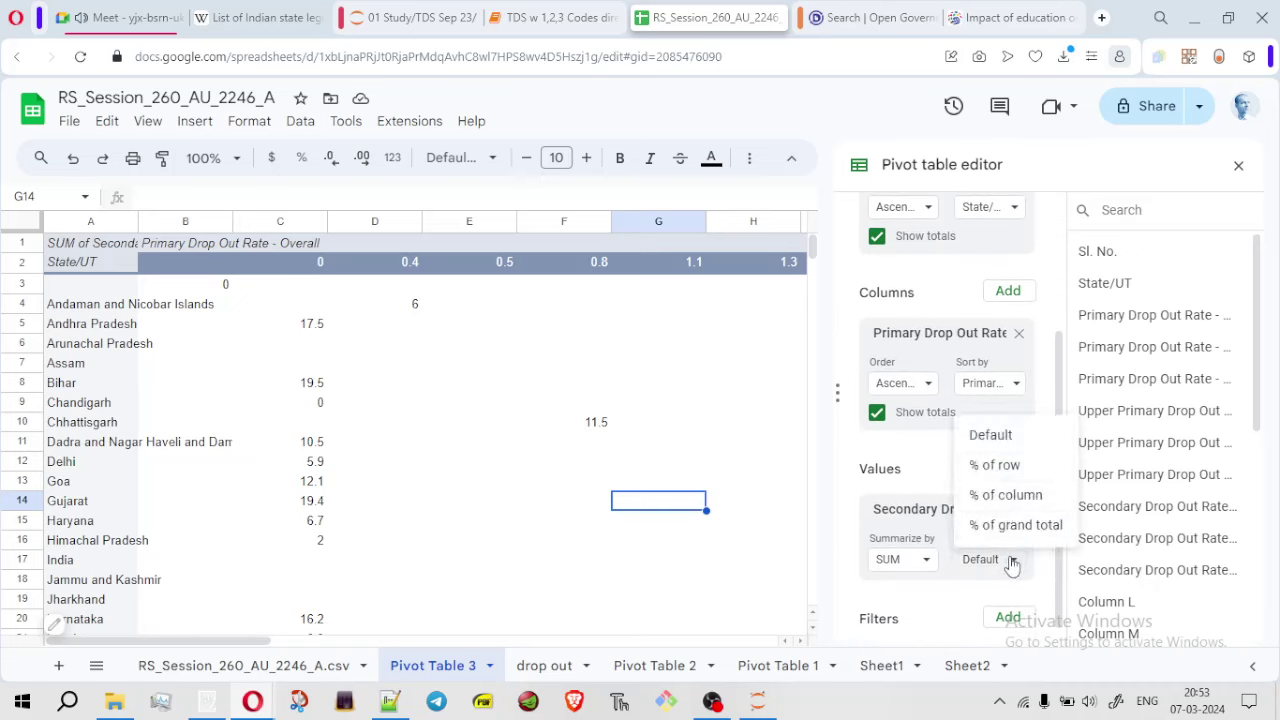
{"action": "left_click", "coordinate": [1011, 560]}
{"action": "left_click_drag", "start_coordinate": [1056, 374], "coordinate": [1064, 285]}
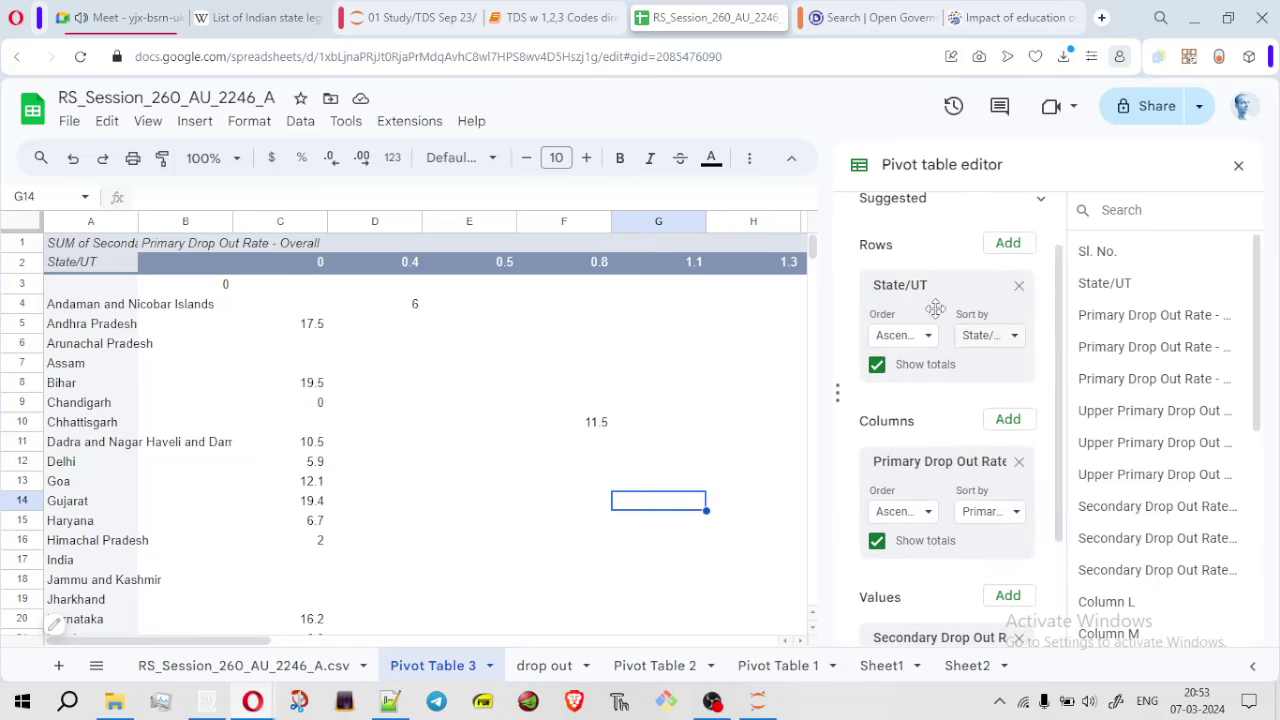
{"action": "left_click", "coordinate": [1012, 342]}
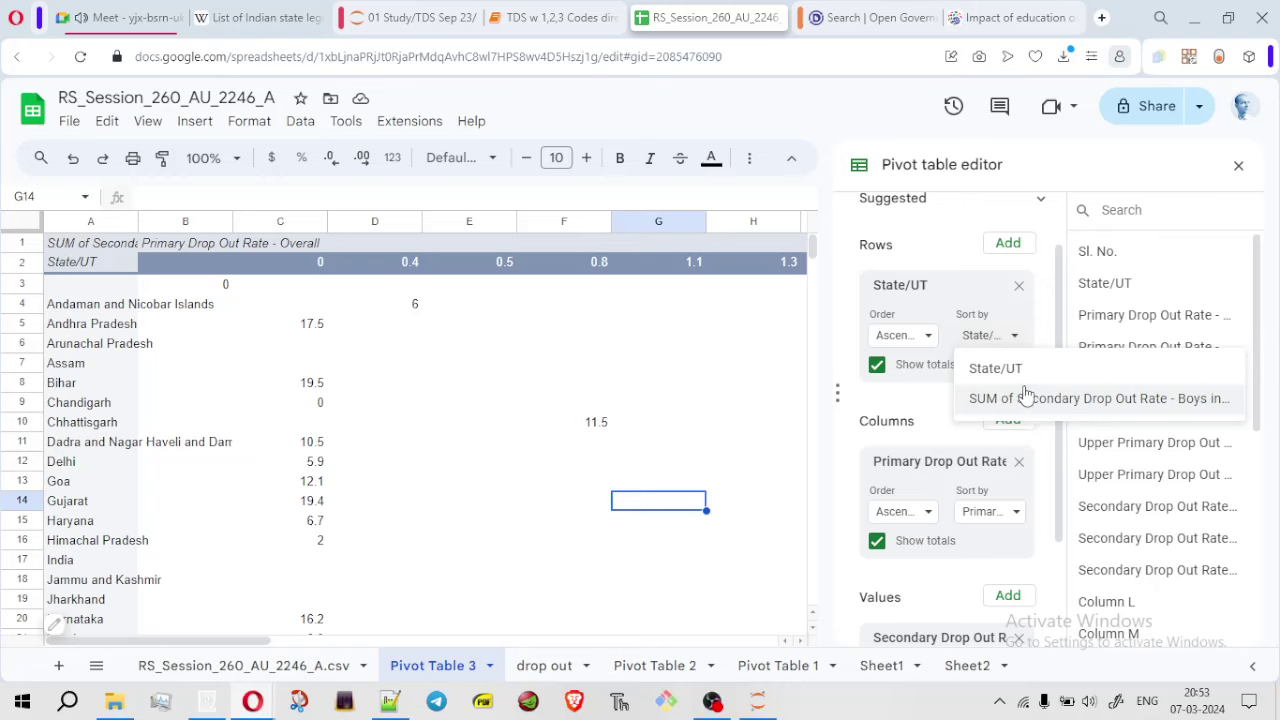
{"action": "left_click", "coordinate": [1014, 338]}
{"action": "left_click", "coordinate": [928, 338]}
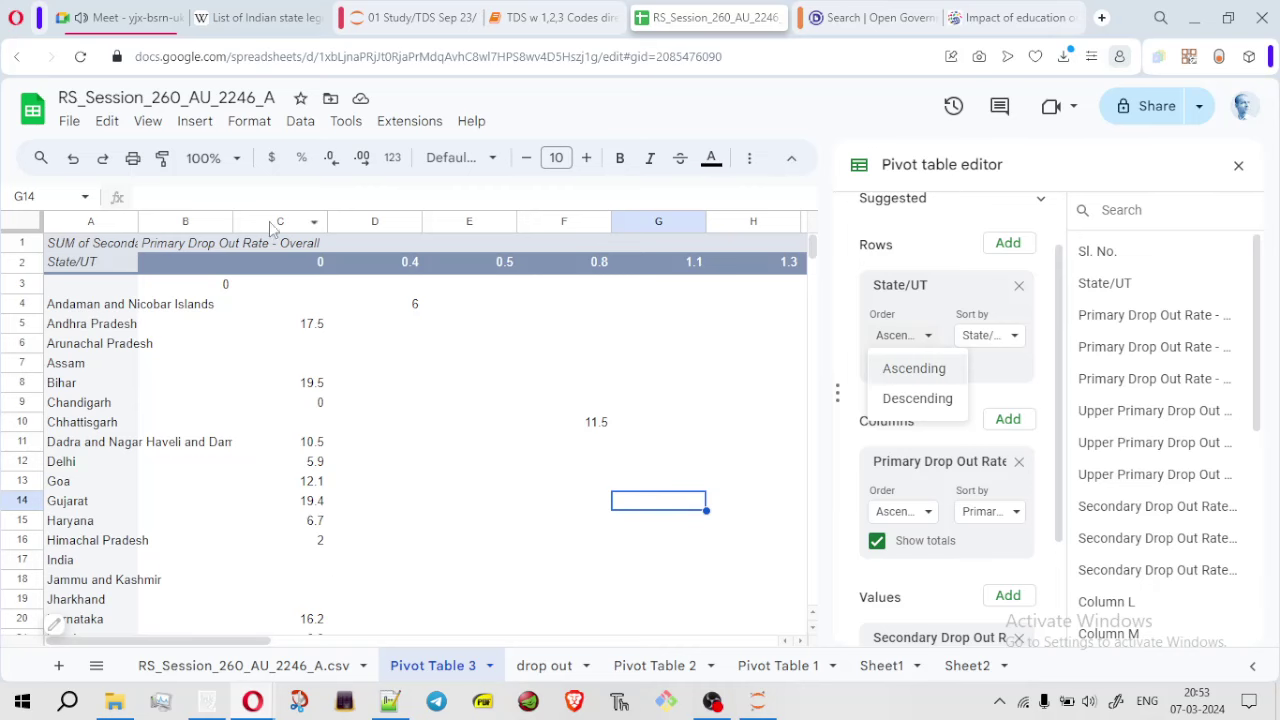
Close the pivot table editor and add a filter to the Pivot Table 3 header row
{"action": "left_click", "coordinate": [15, 228]}
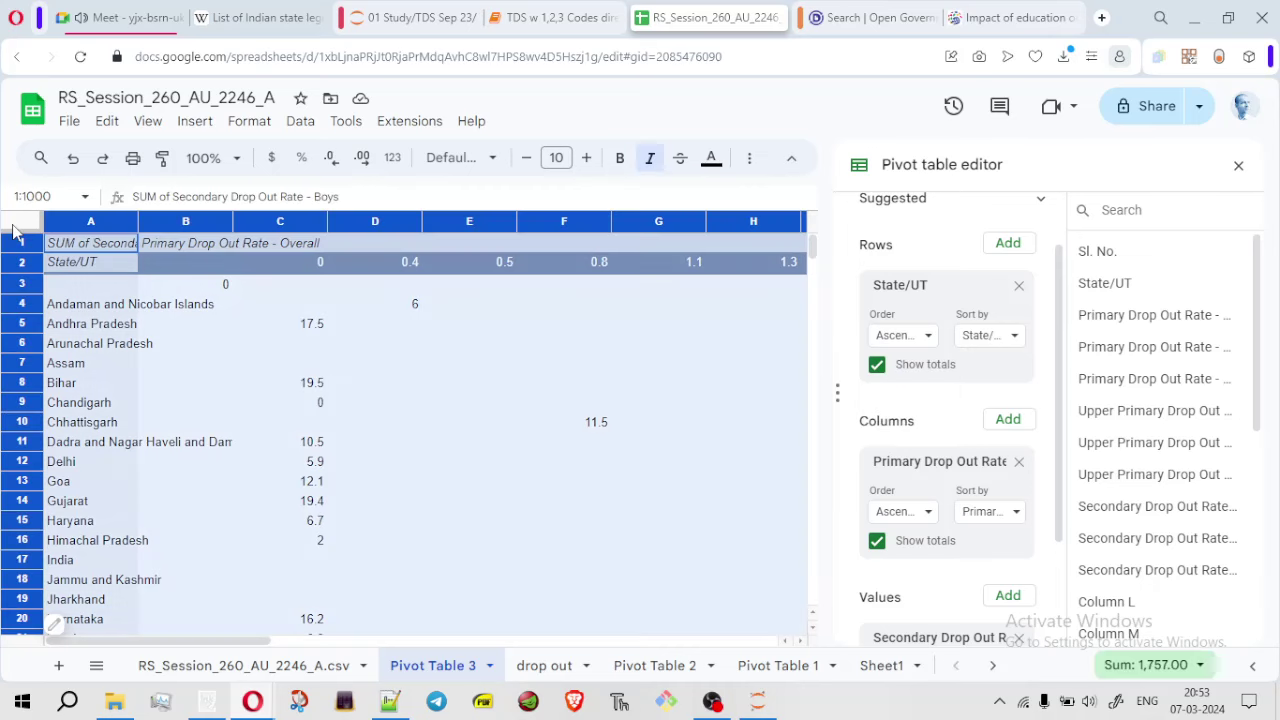
{"action": "left_click", "coordinate": [1238, 165]}
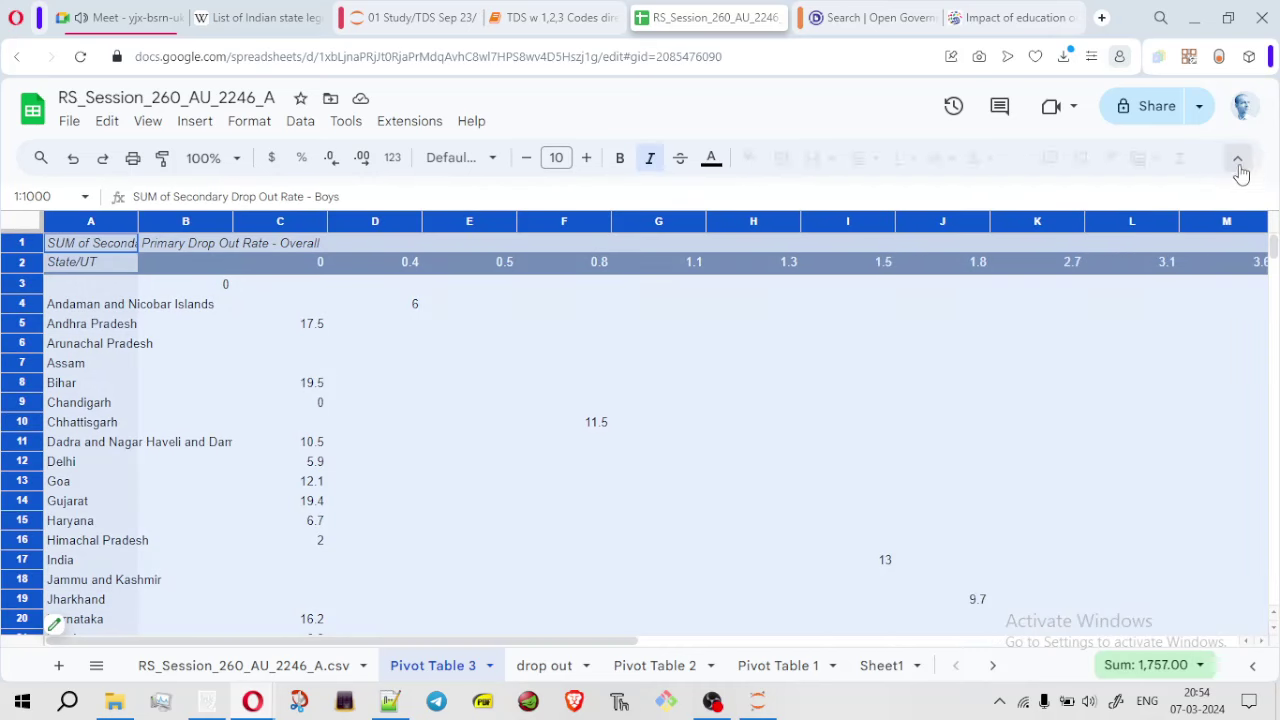
{"action": "left_click", "coordinate": [1110, 160]}
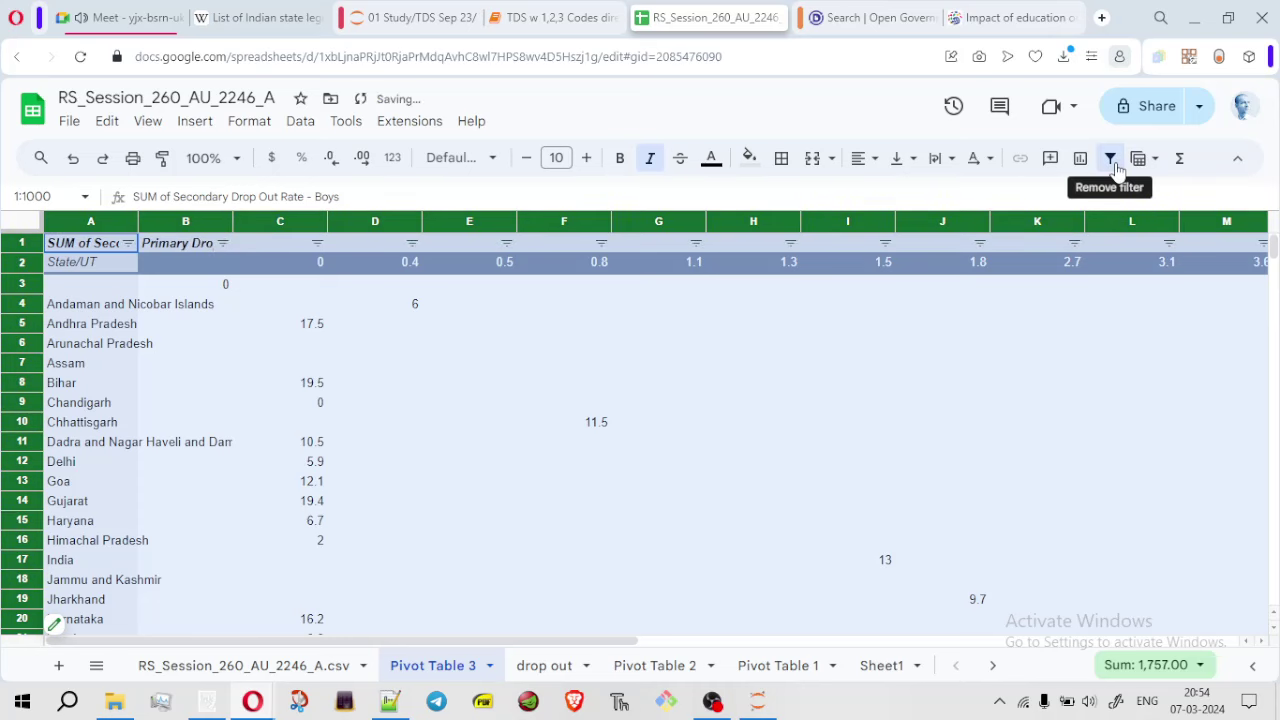
Try sorting column C A→Z and Z→A, then select the whole sheet for copying
{"action": "left_click", "coordinate": [317, 243]}
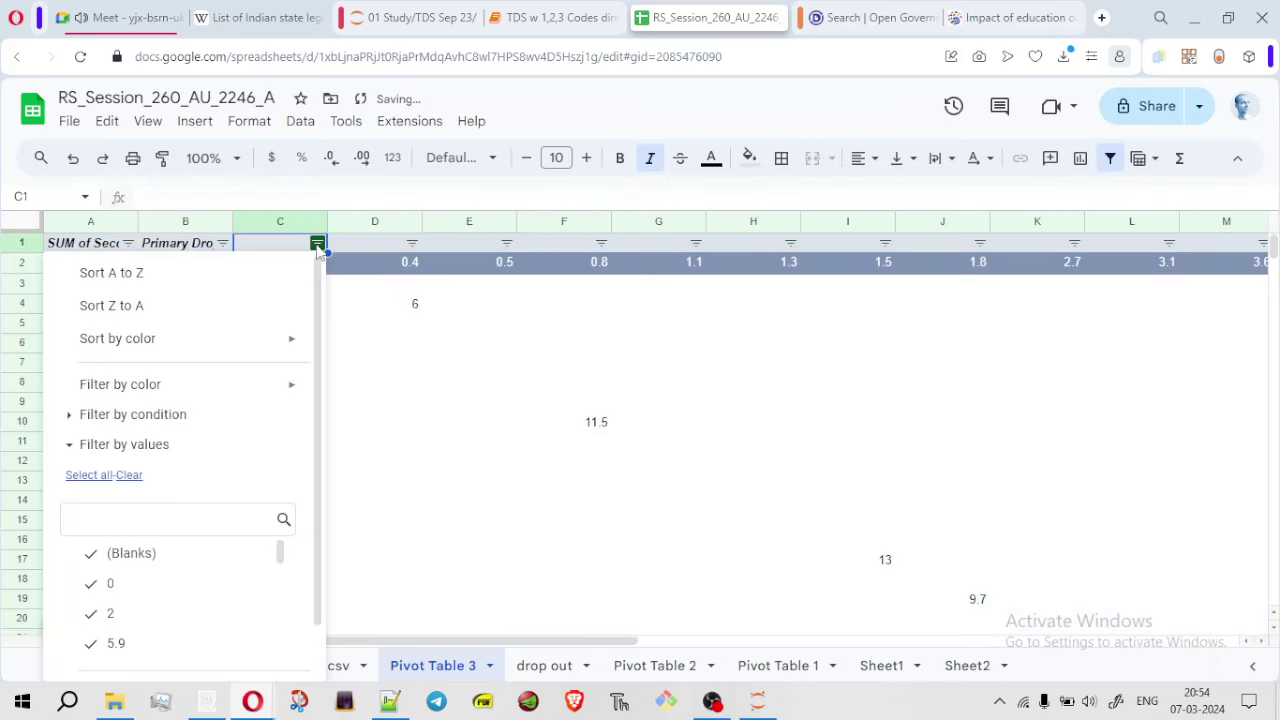
{"action": "left_click", "coordinate": [204, 280]}
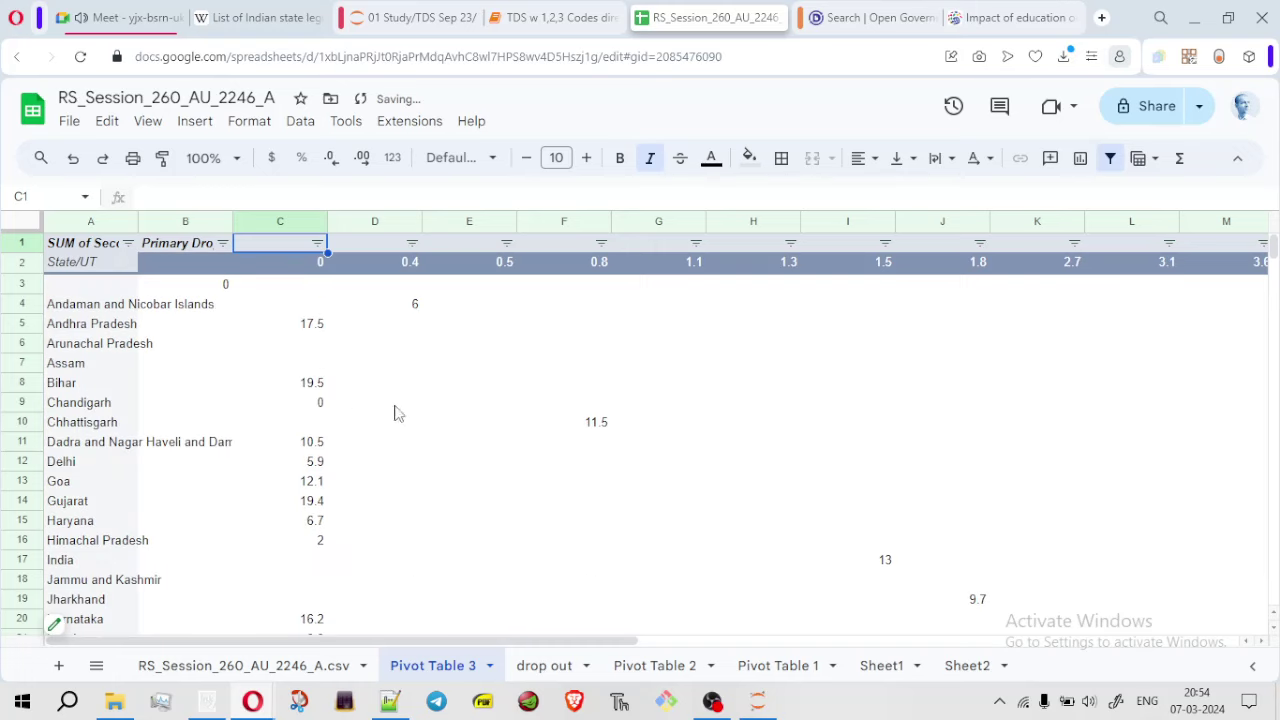
{"action": "left_click", "coordinate": [317, 243]}
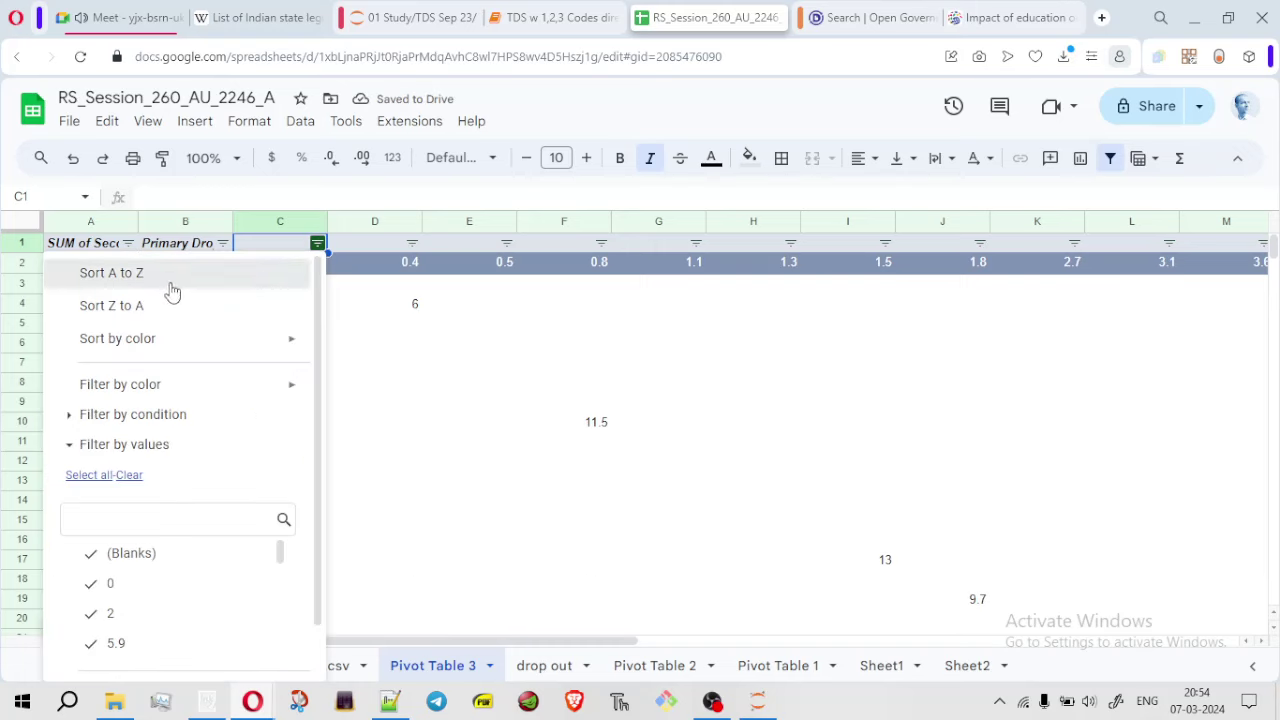
{"action": "left_click", "coordinate": [168, 283]}
{"action": "left_click", "coordinate": [317, 243]}
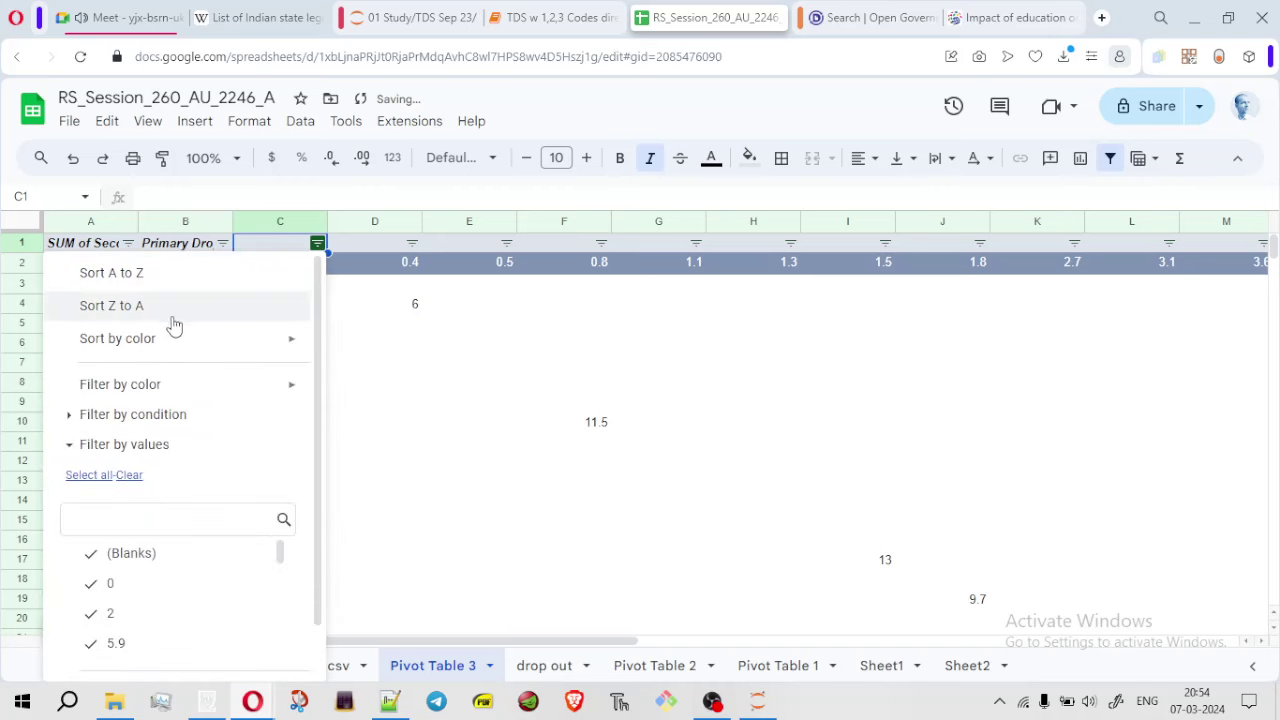
{"action": "left_click", "coordinate": [157, 318]}
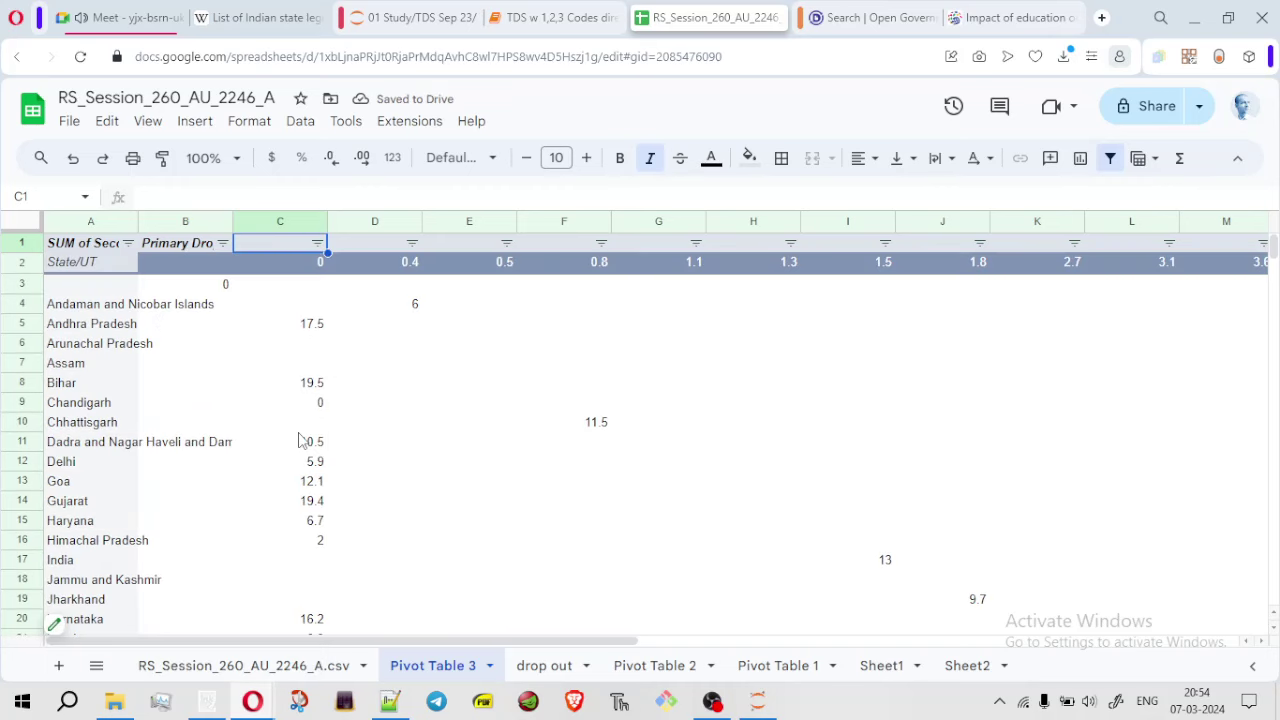
{"action": "left_click", "coordinate": [26, 226]}
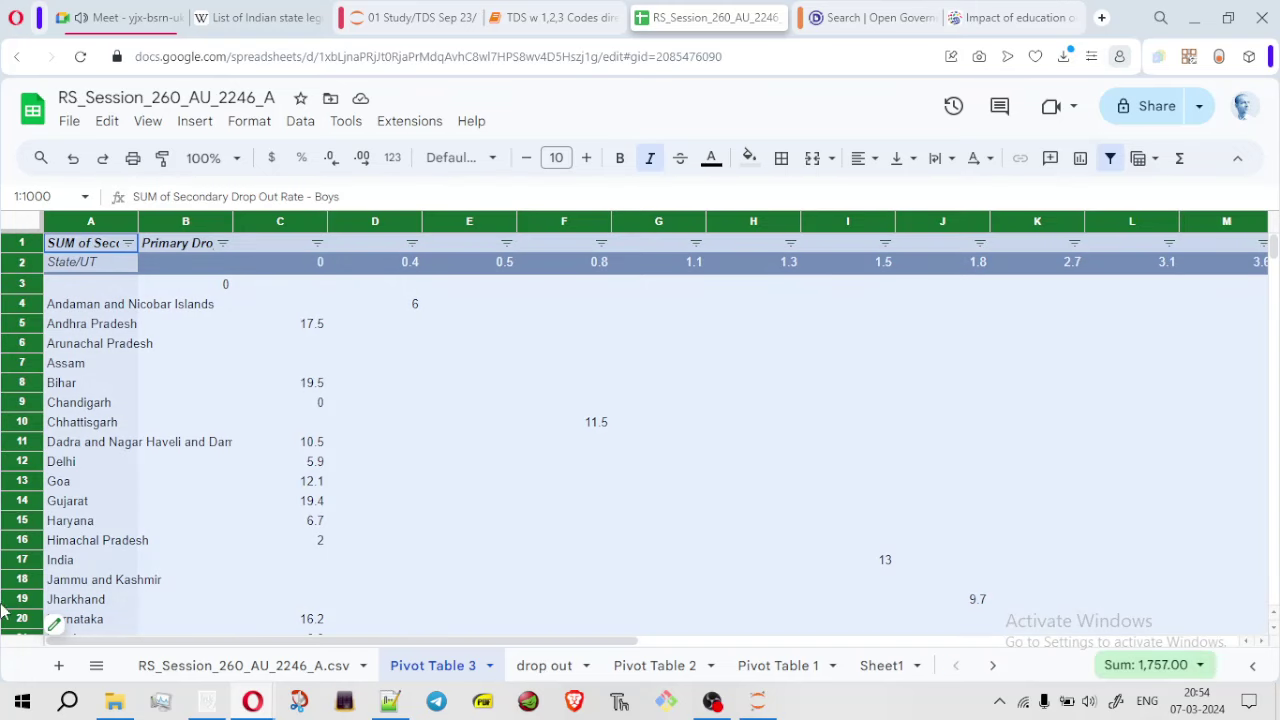
Create Sheet4, paste the copied pivot grid into it, and go back to Pivot Table 3
{"action": "left_click", "coordinate": [58, 665]}
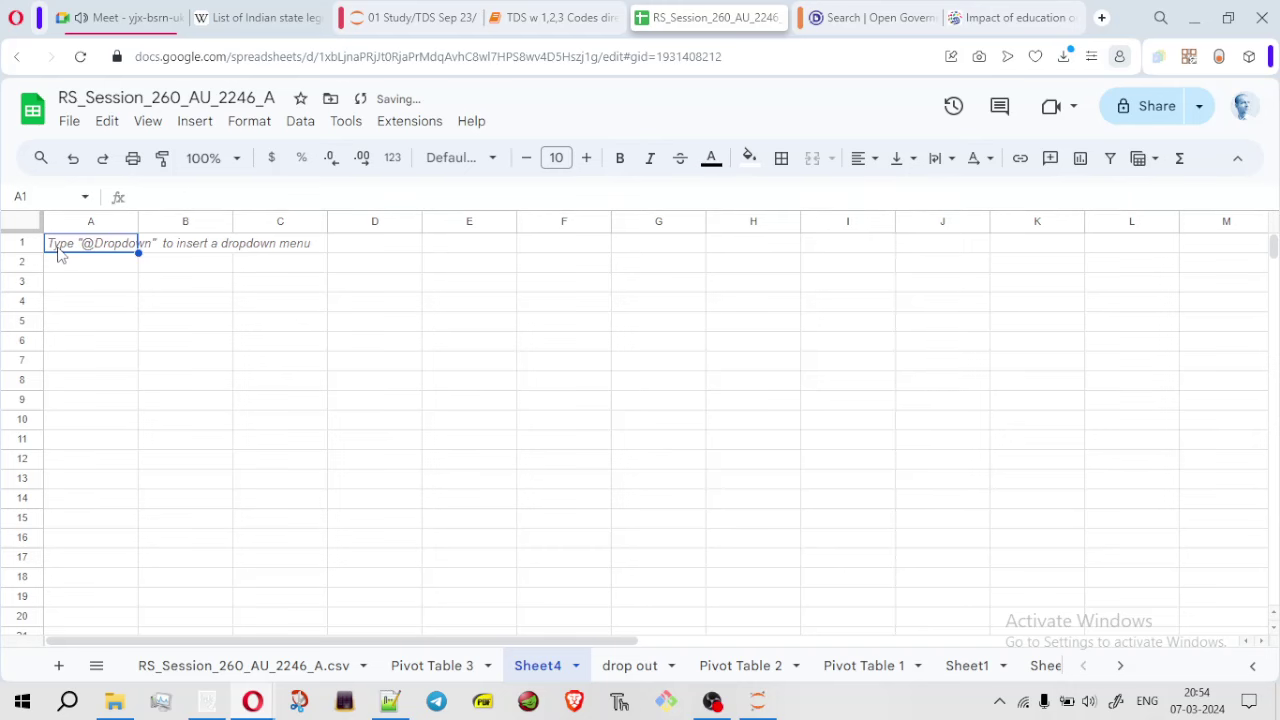
{"action": "key", "text": "ctrl+a"}
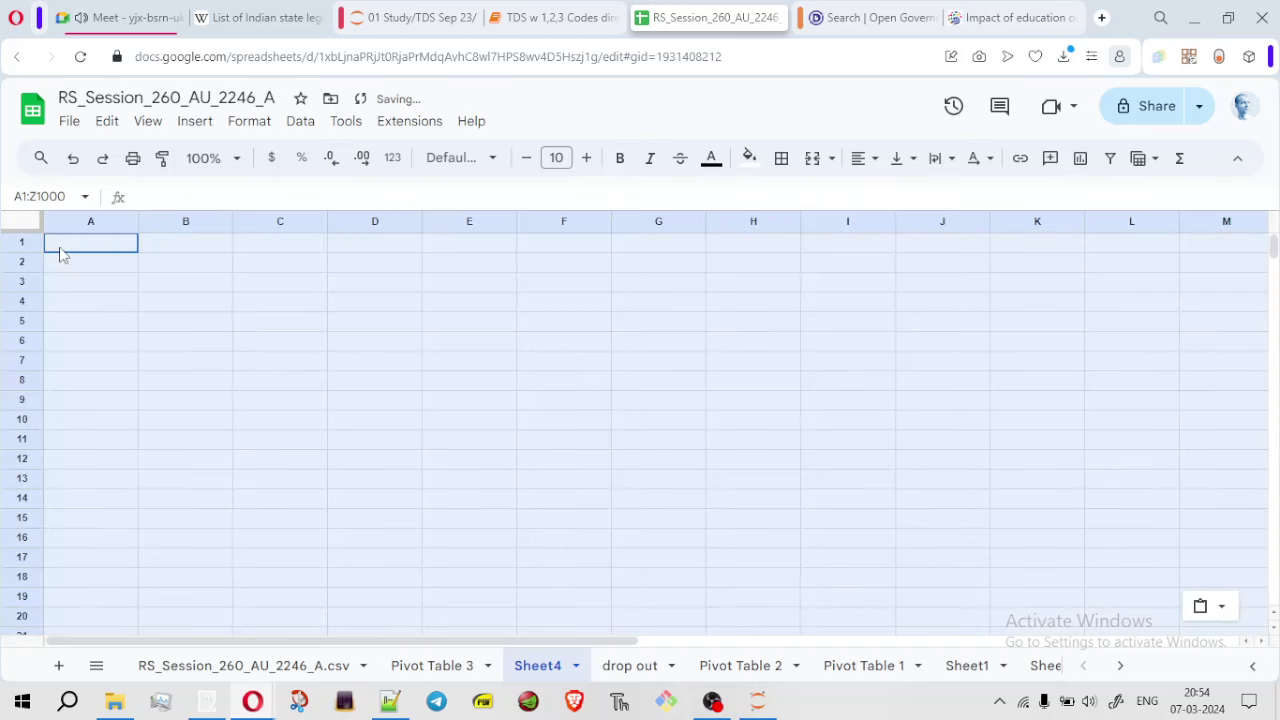
{"action": "key", "text": "ctrl+v"}
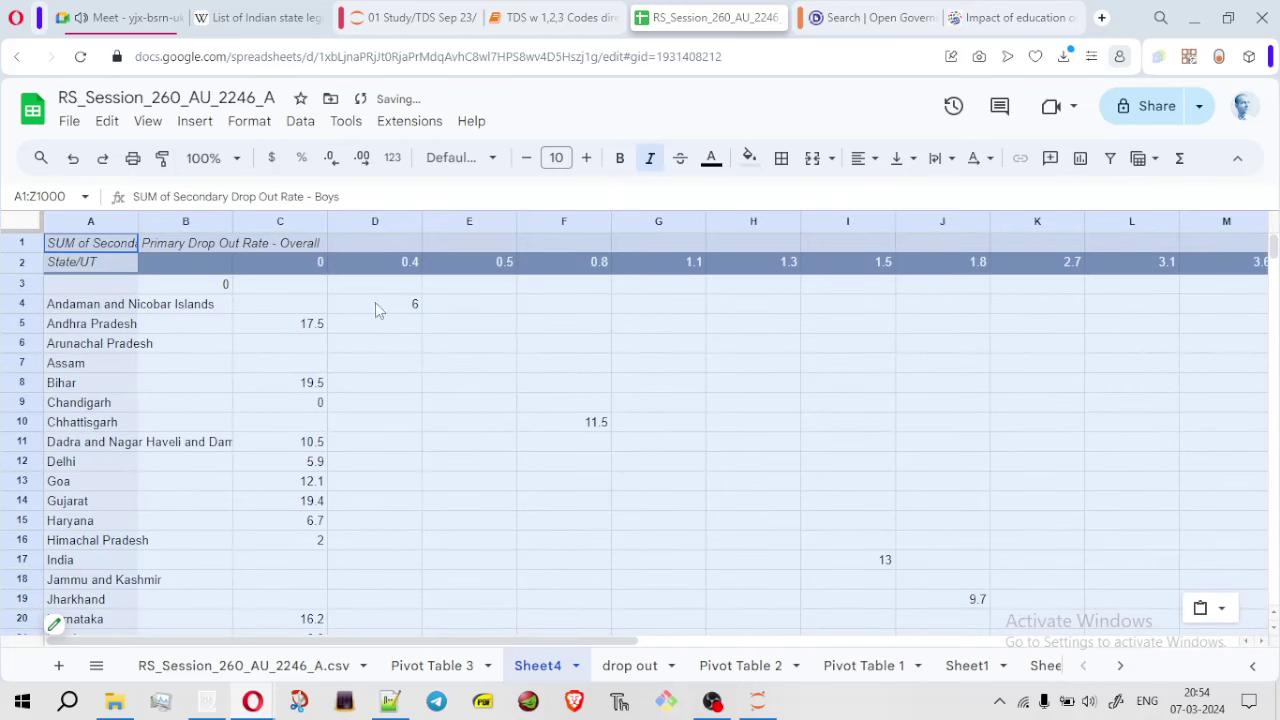
{"action": "left_click", "coordinate": [815, 403]}
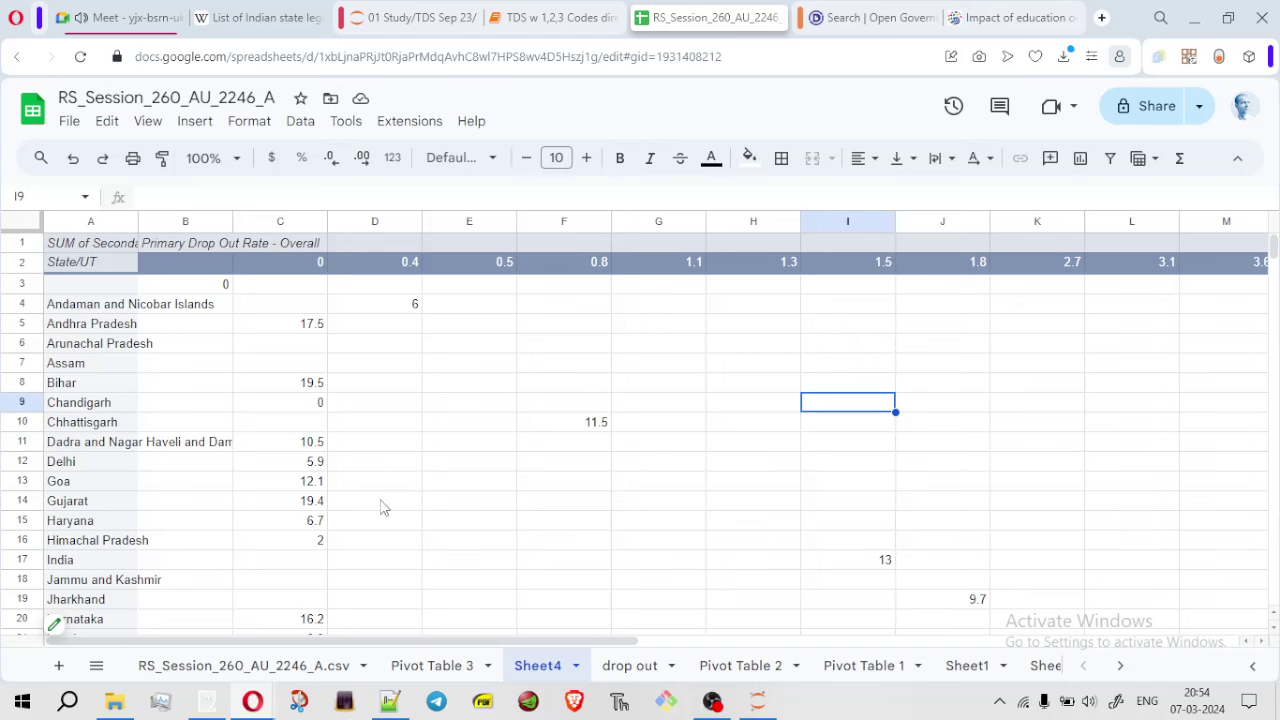
{"action": "left_click", "coordinate": [449, 673]}
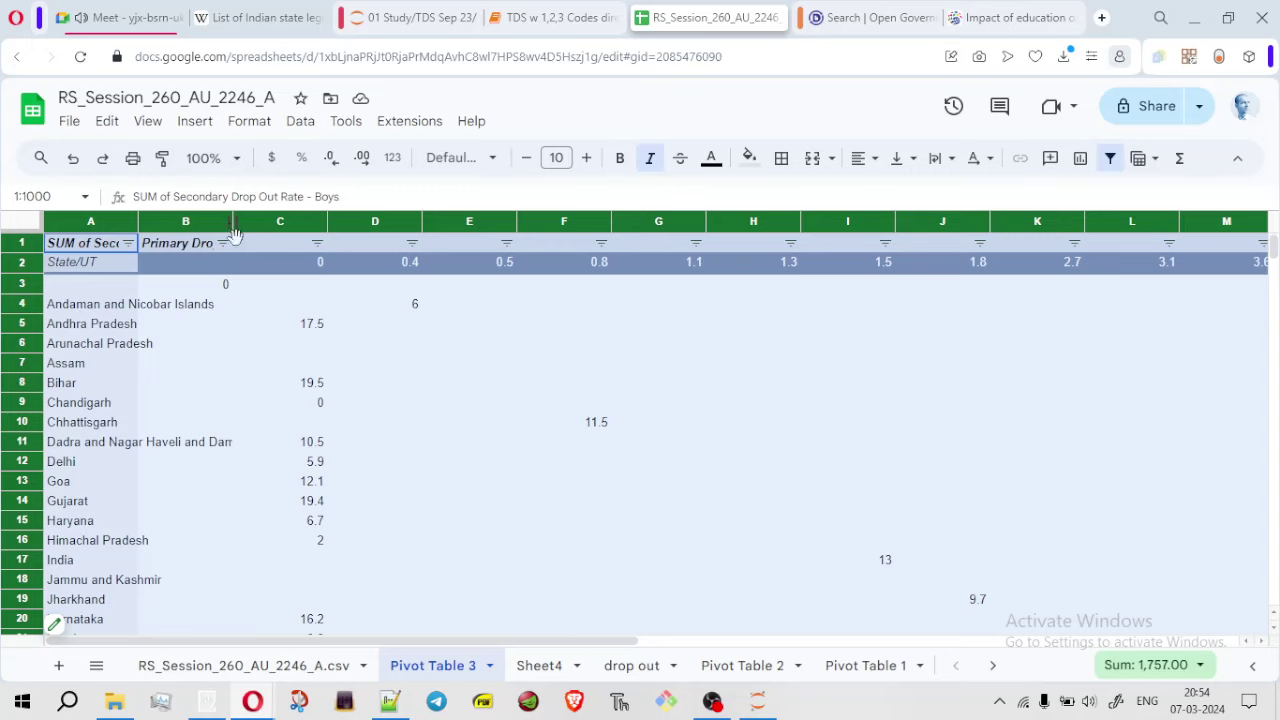
Sort Pivot Table 3 column C largest first, then filter Sheet4 and sort its column C likewise
{"action": "left_click", "coordinate": [317, 244]}
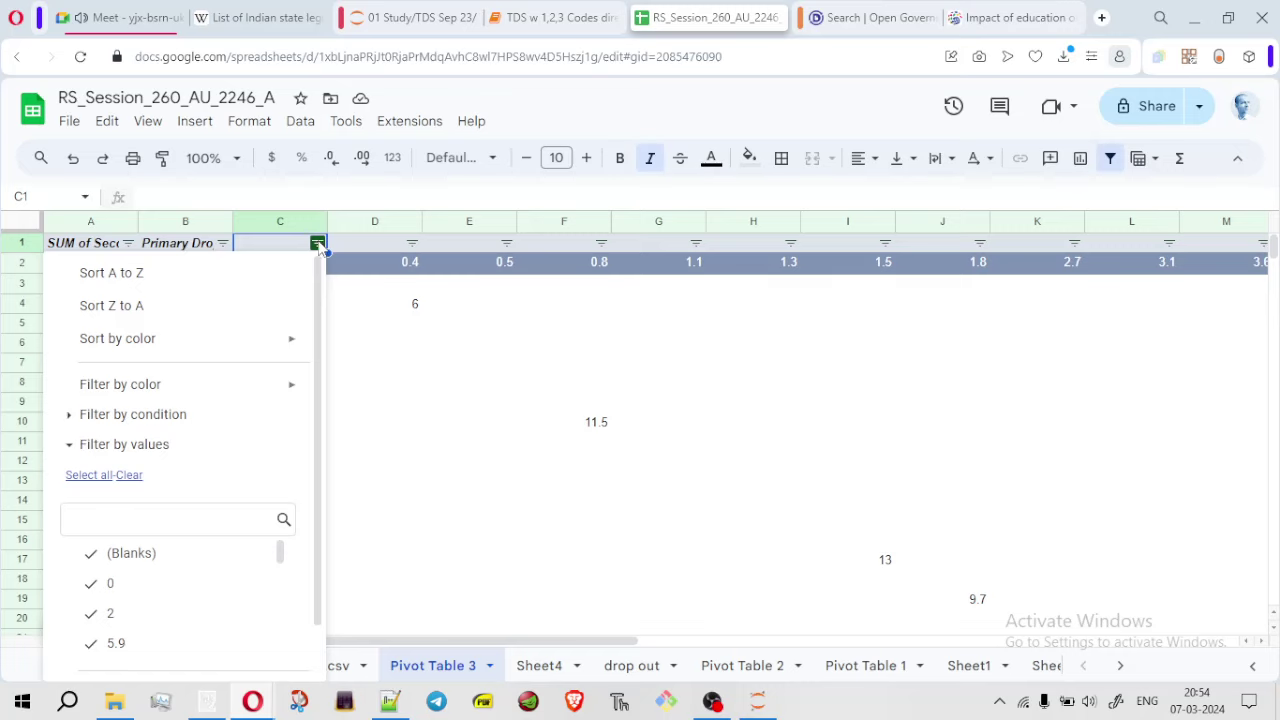
{"action": "left_click", "coordinate": [150, 318]}
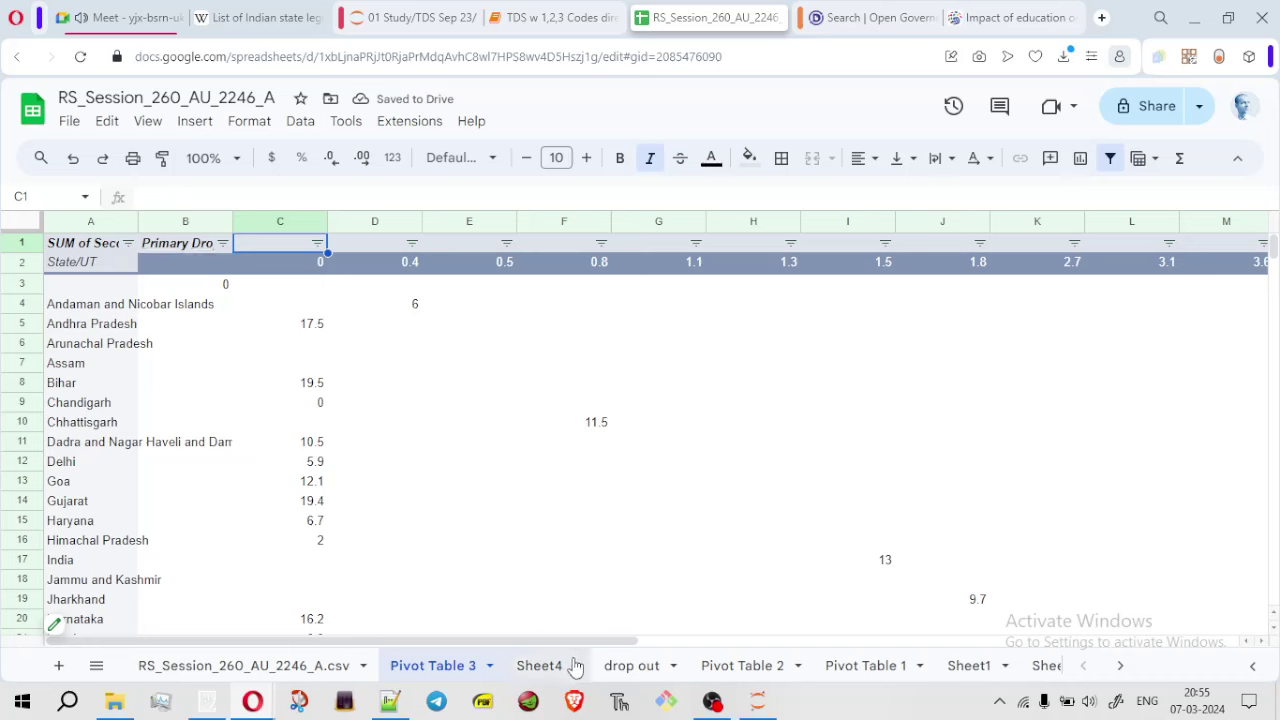
{"action": "left_click", "coordinate": [547, 671]}
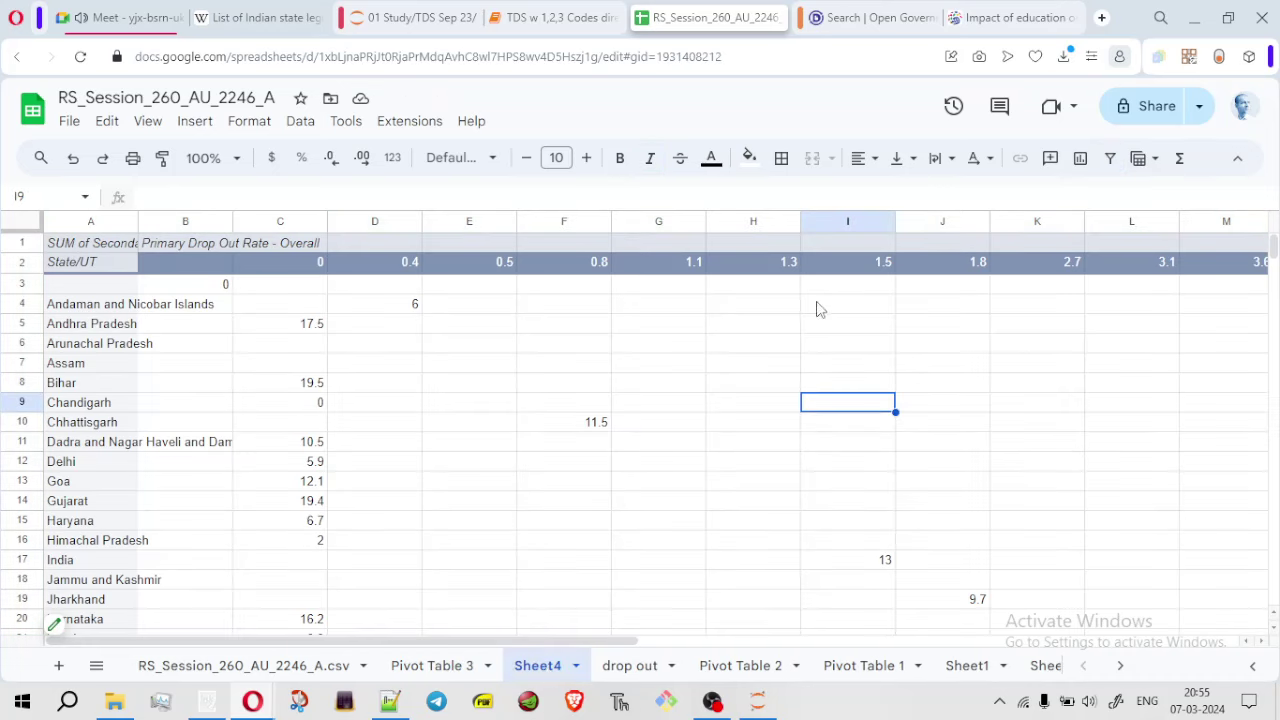
{"action": "left_click", "coordinate": [21, 222]}
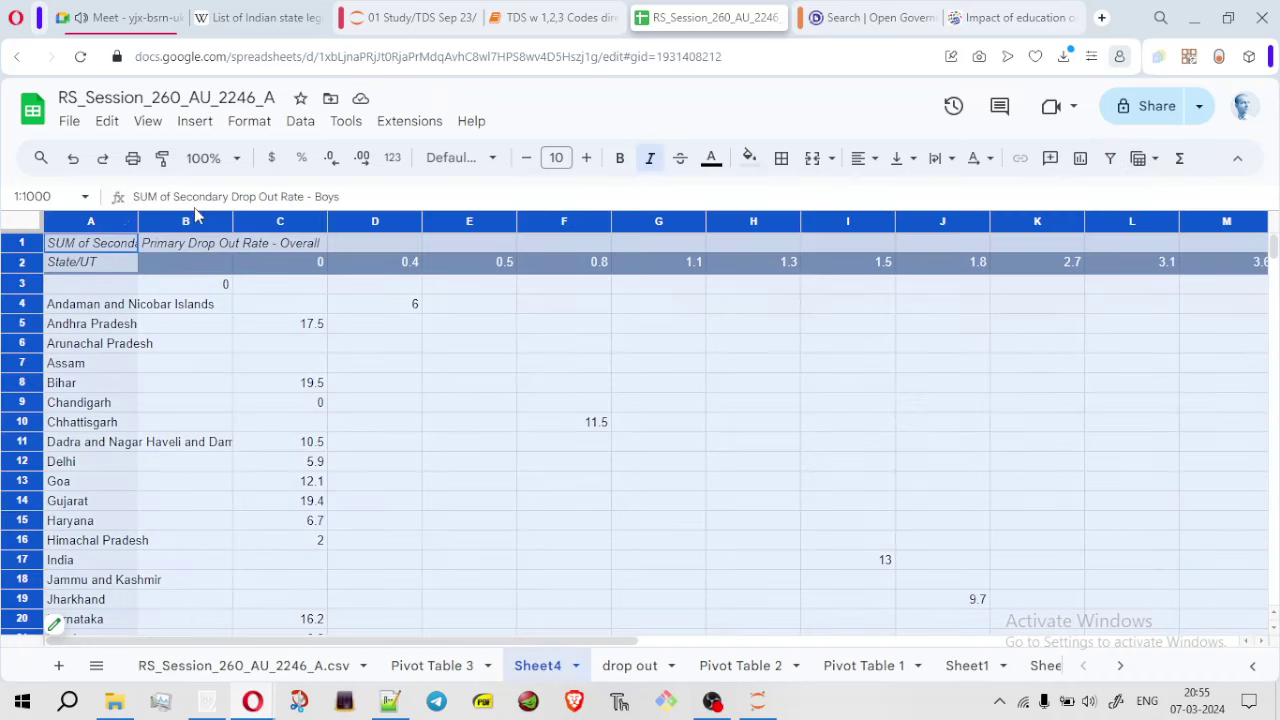
{"action": "left_click", "coordinate": [1110, 158]}
{"action": "left_click", "coordinate": [317, 243]}
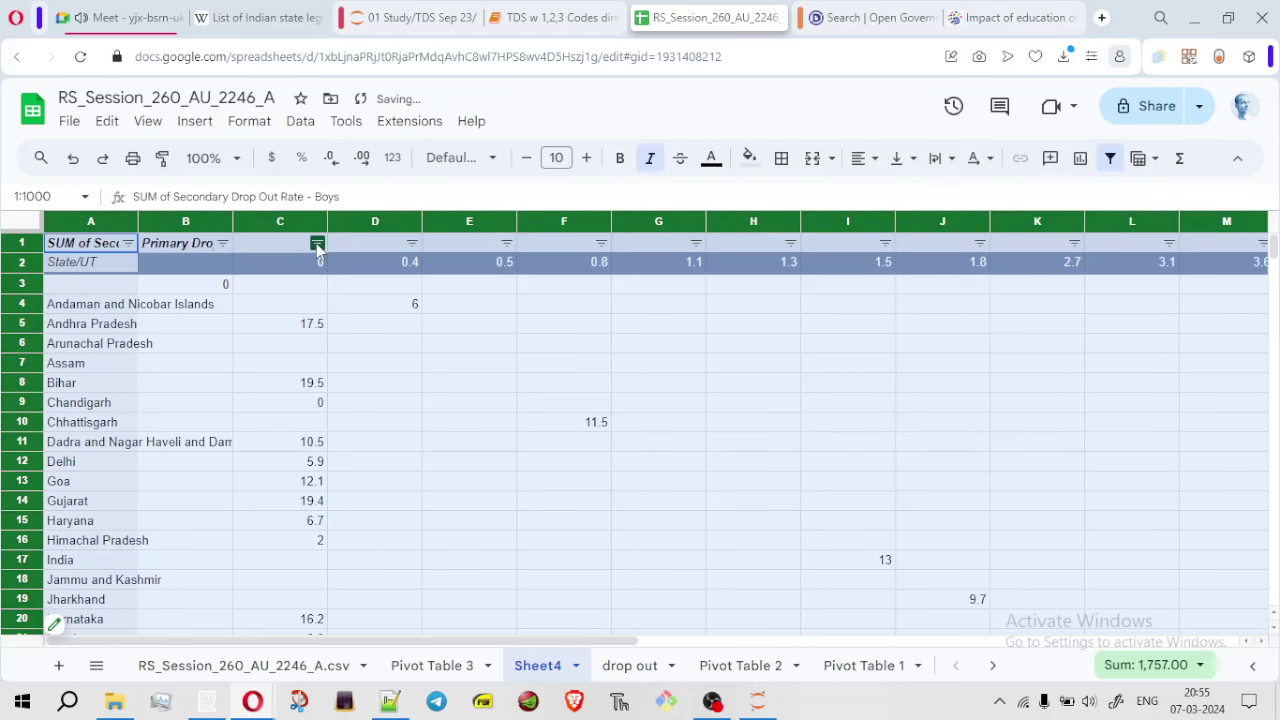
{"action": "left_click", "coordinate": [206, 306]}
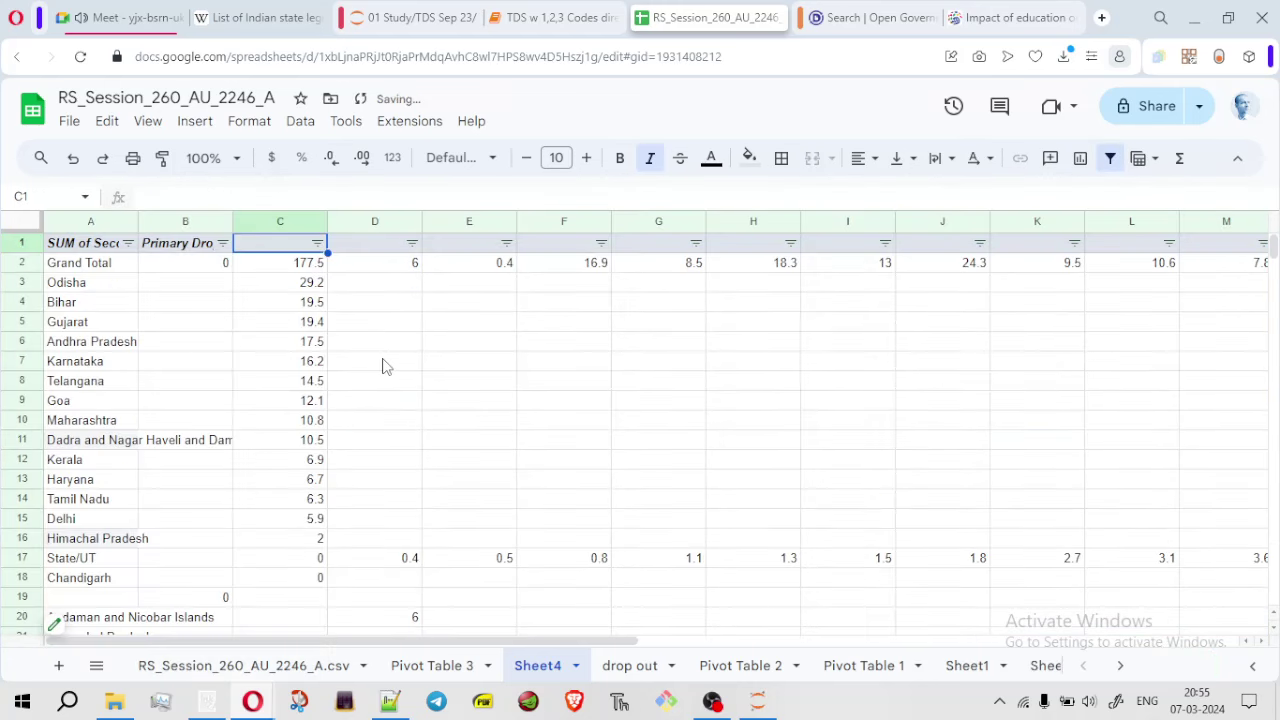
Undo the Sheet4 sort and add a new blank Sheet5
{"action": "key", "text": "ctrl+z"}
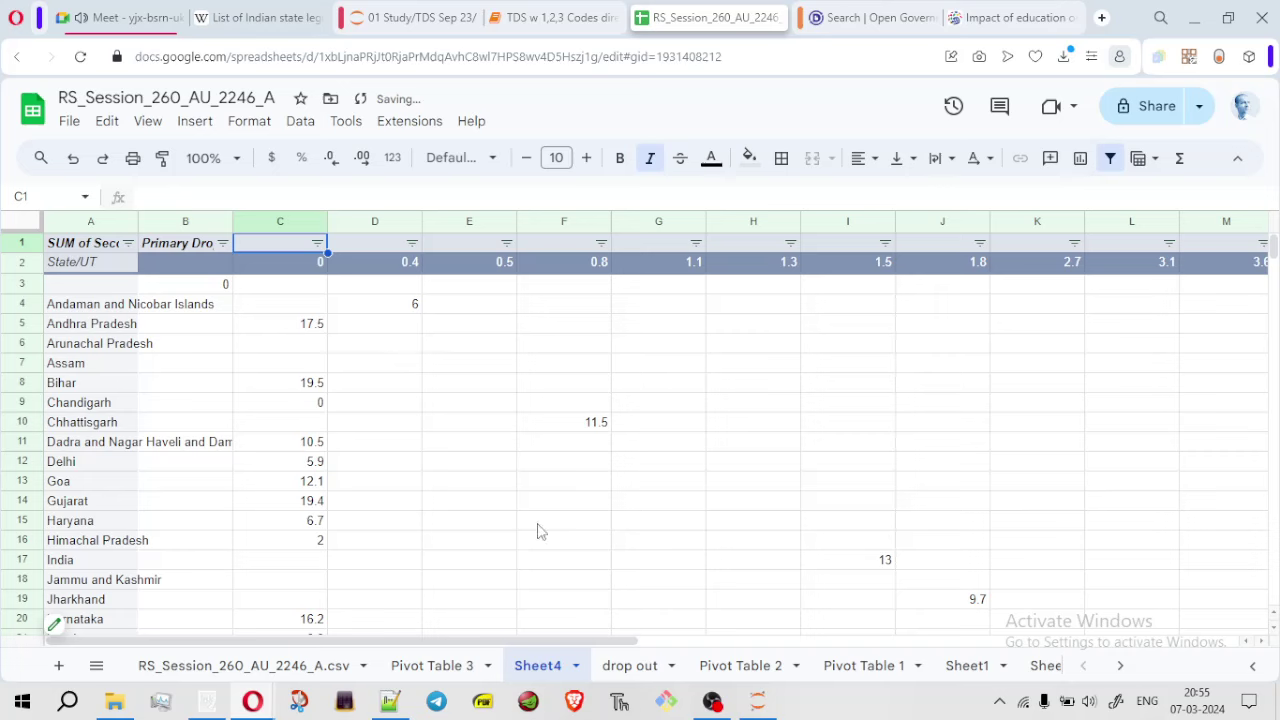
{"action": "left_click", "coordinate": [318, 244]}
{"action": "left_click", "coordinate": [397, 390]}
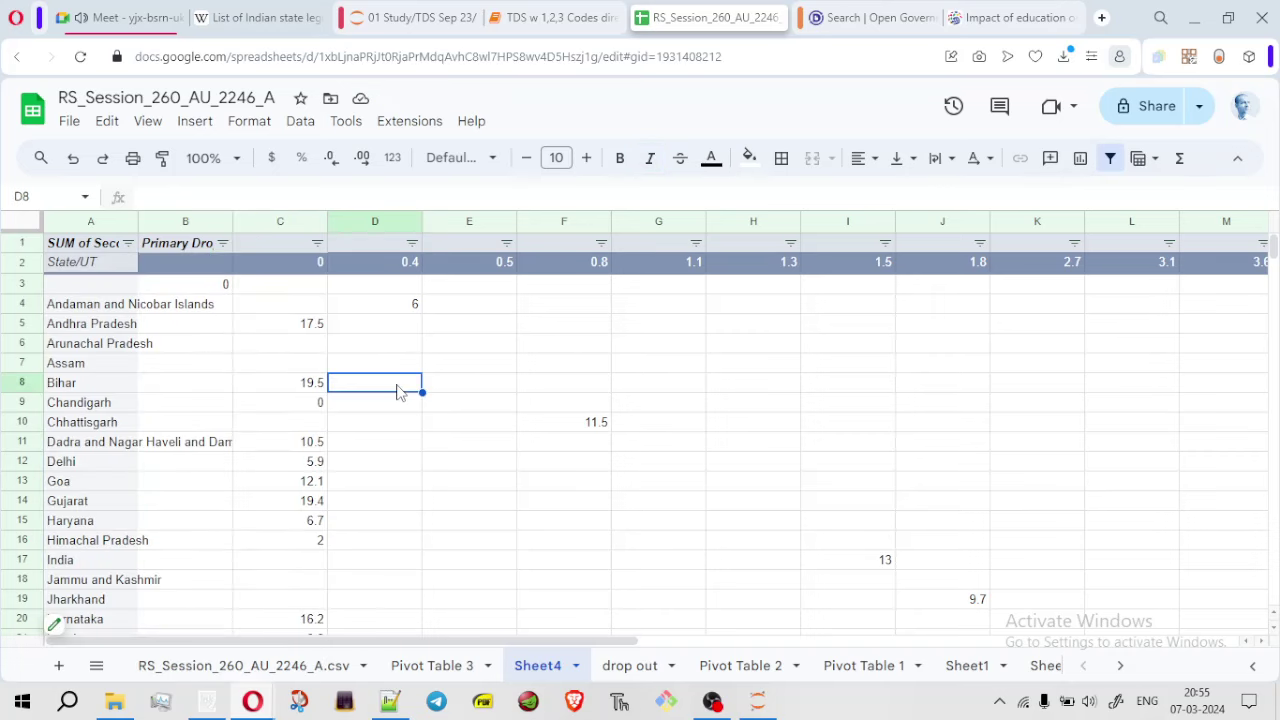
{"action": "left_click", "coordinate": [58, 665]}
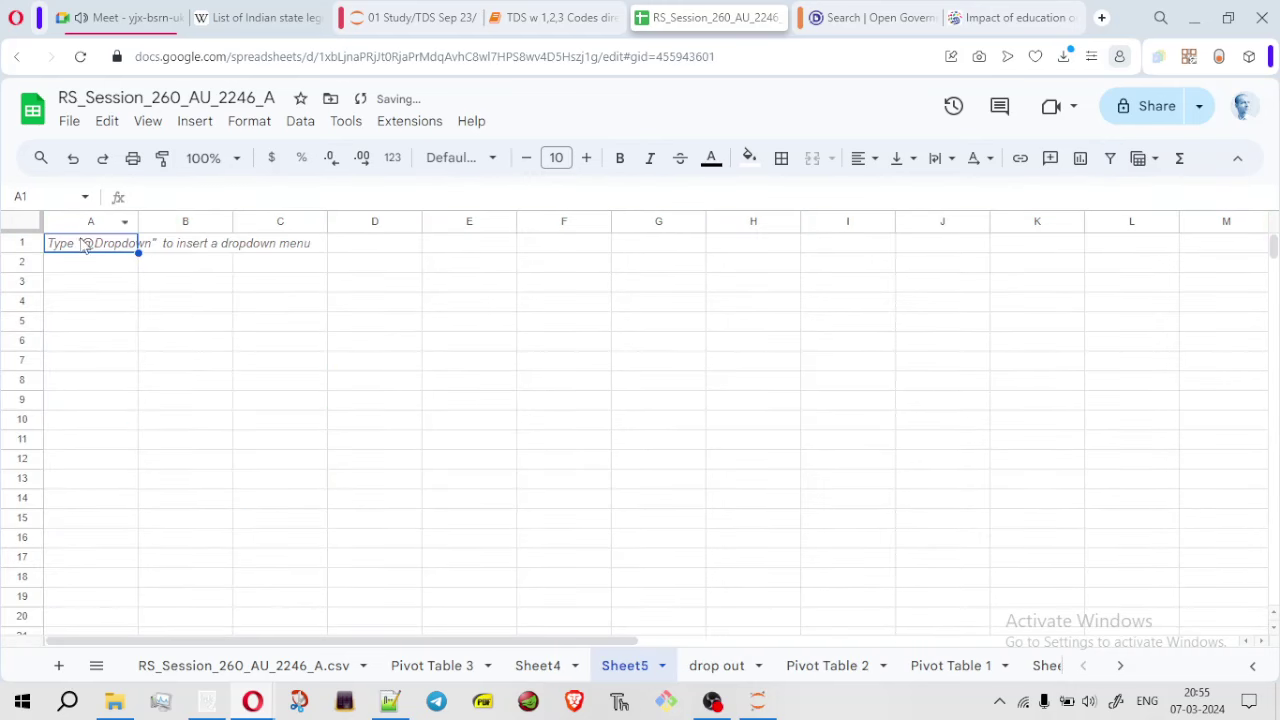
Paste the copied pivot into Sheet5 at A1 using Paste special > Values only
{"action": "left_click", "coordinate": [88, 253]}
{"action": "right_click", "coordinate": [88, 254]}
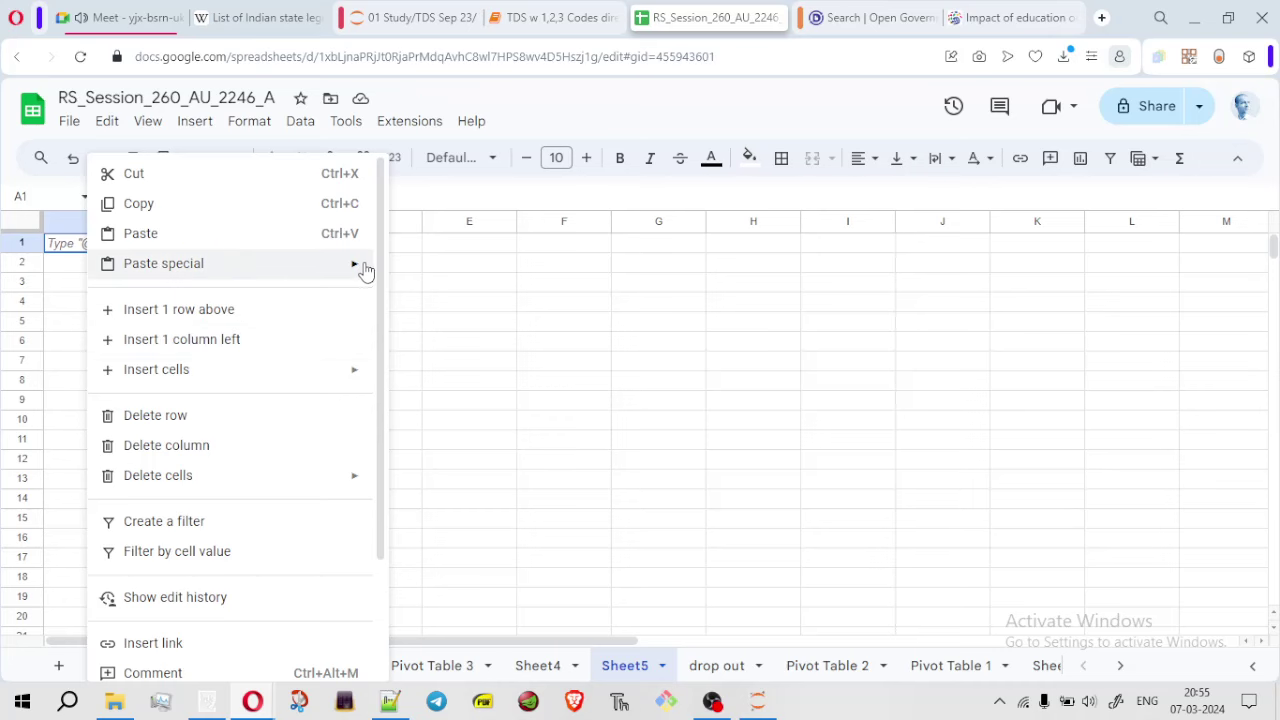
{"action": "mouse_move", "coordinate": [367, 271]}
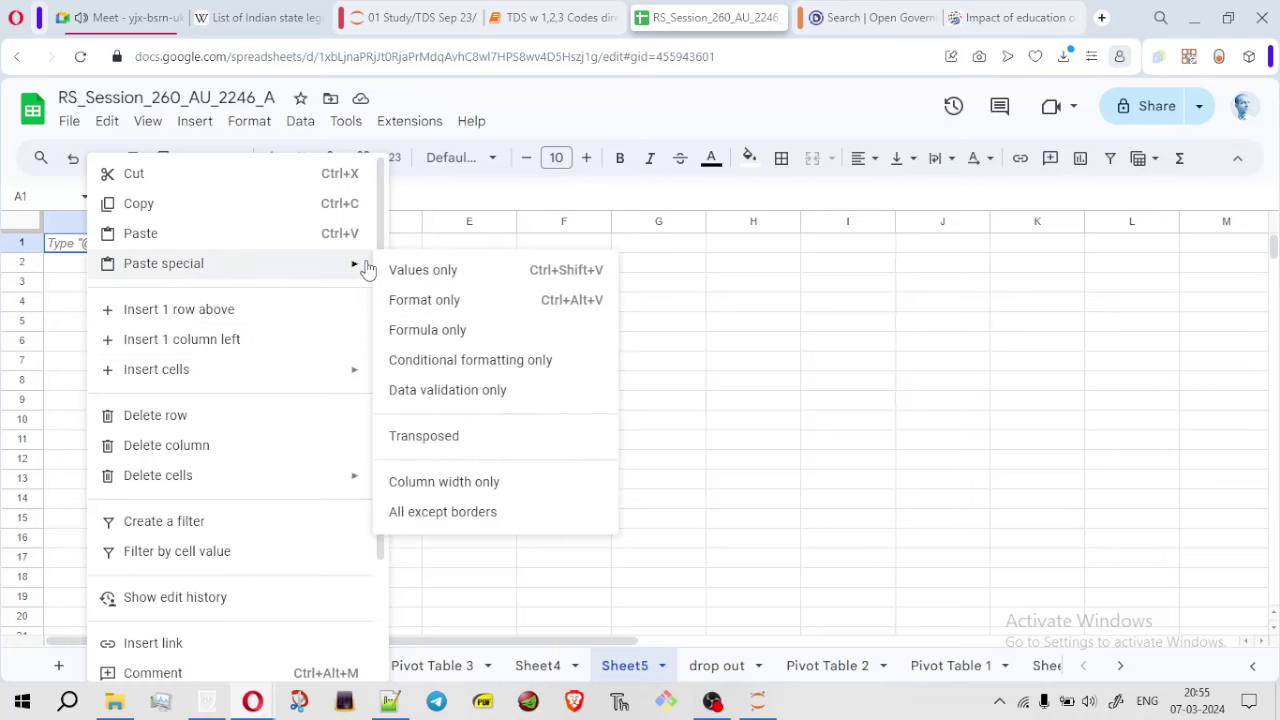
{"action": "left_click", "coordinate": [447, 271]}
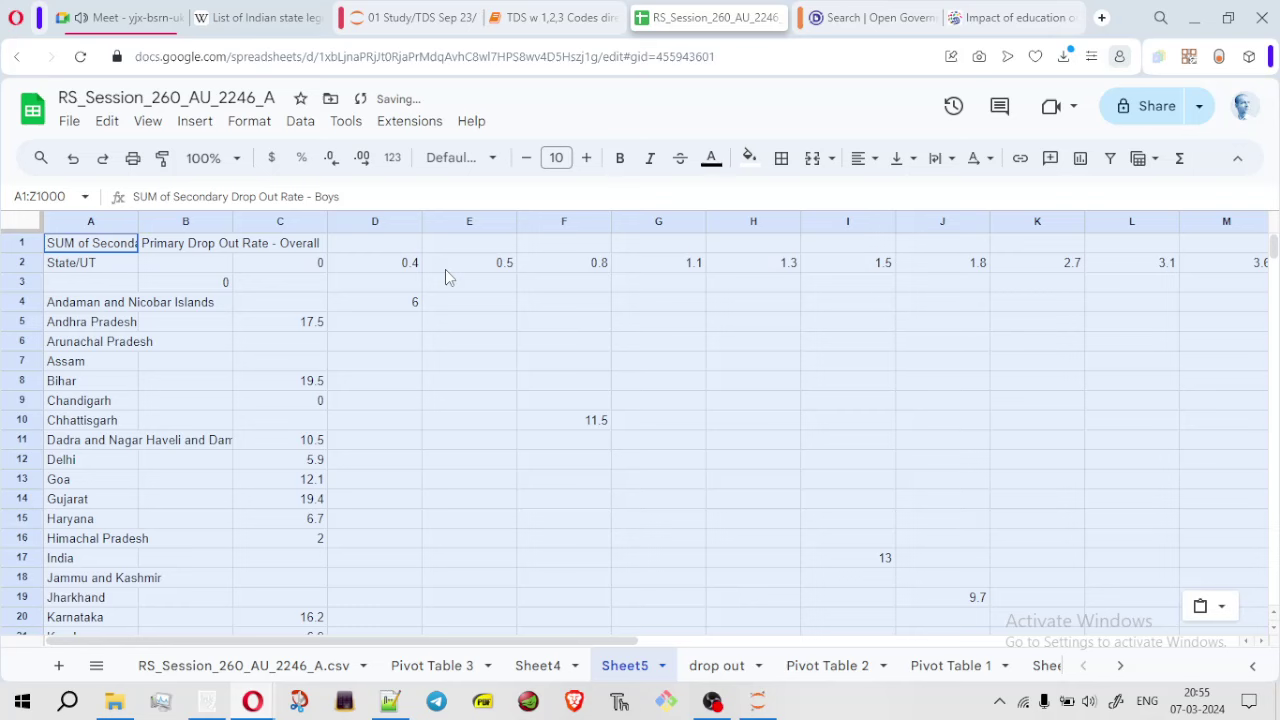
{"action": "left_click", "coordinate": [497, 400]}
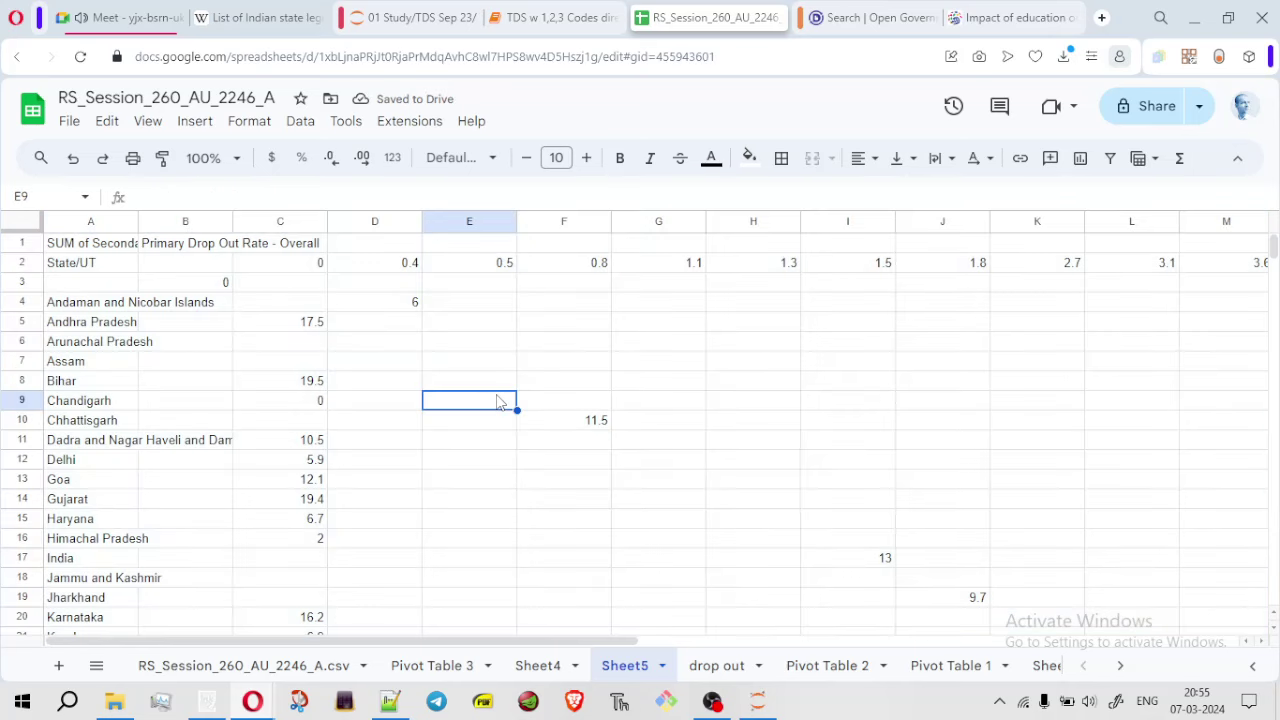
Add a filter to all Sheet5 data and sort column C Z→A, putting Odisha's 29.2 first
{"action": "left_click", "coordinate": [27, 228]}
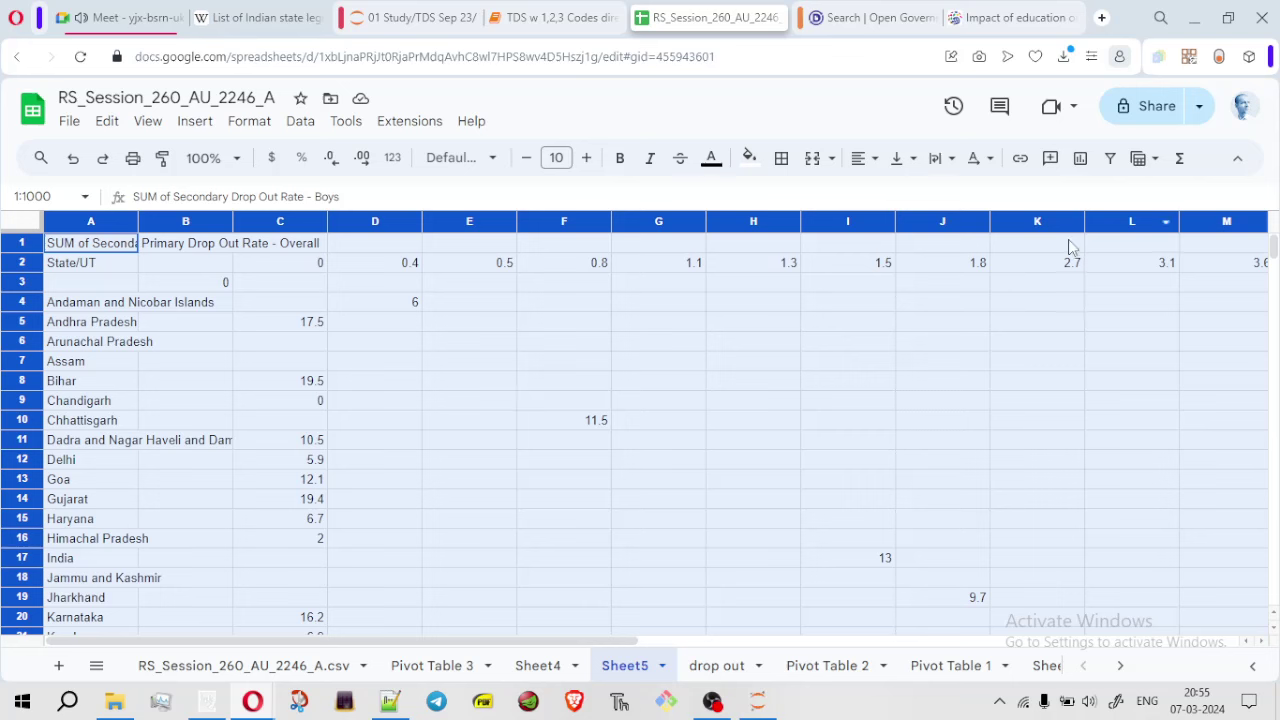
{"action": "left_click", "coordinate": [1110, 160]}
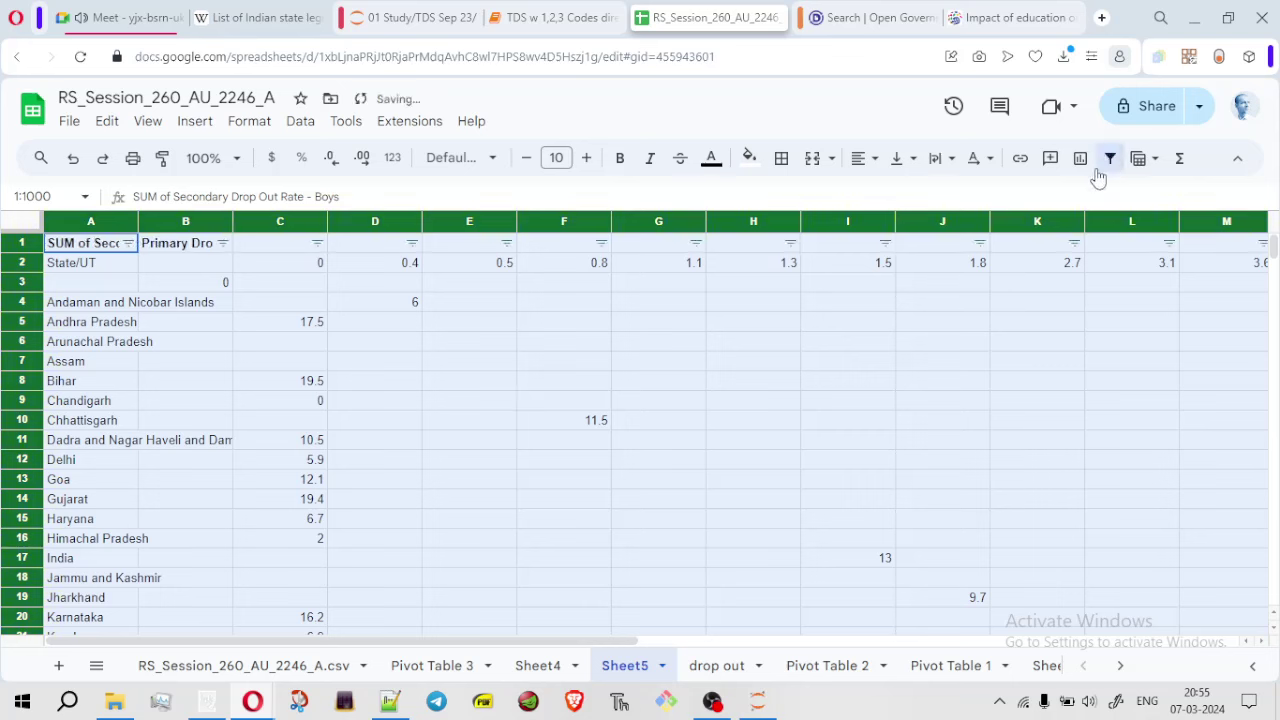
{"action": "left_click", "coordinate": [317, 243]}
{"action": "left_click", "coordinate": [280, 310]}
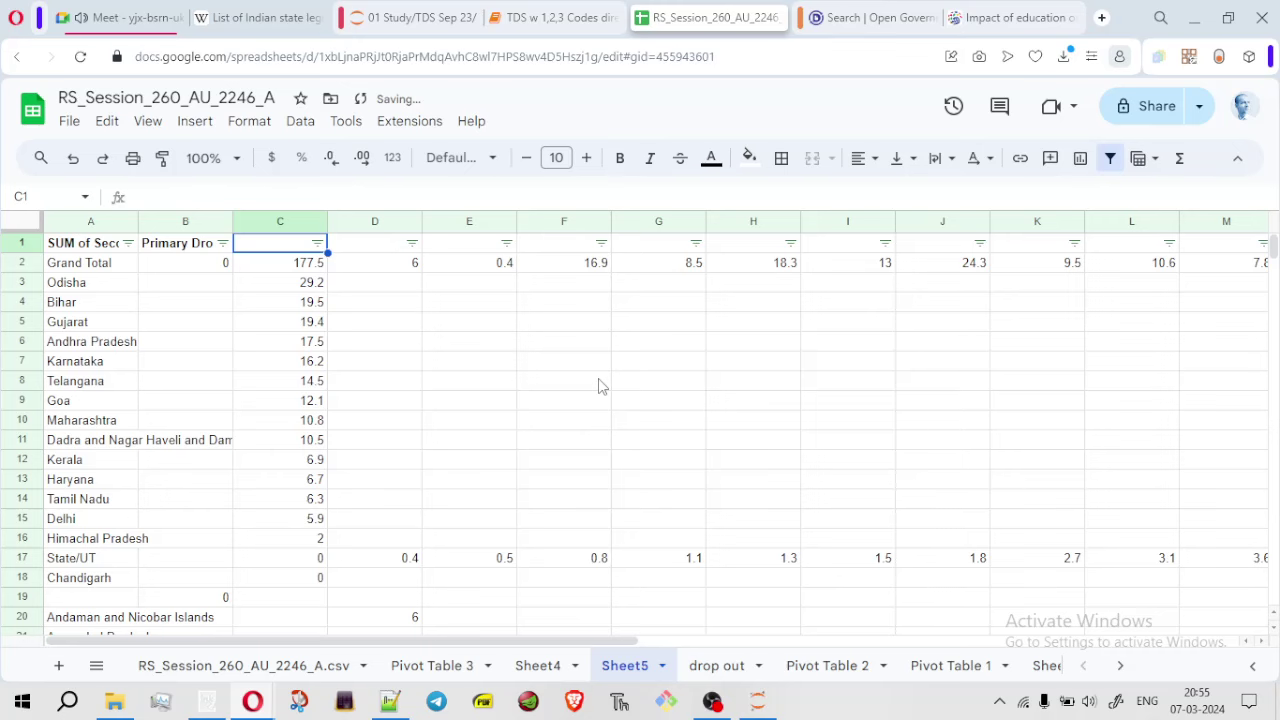
Glance at Sheet4, return to Sheet5 and select cell G5 for a formula
{"action": "left_click", "coordinate": [538, 665]}
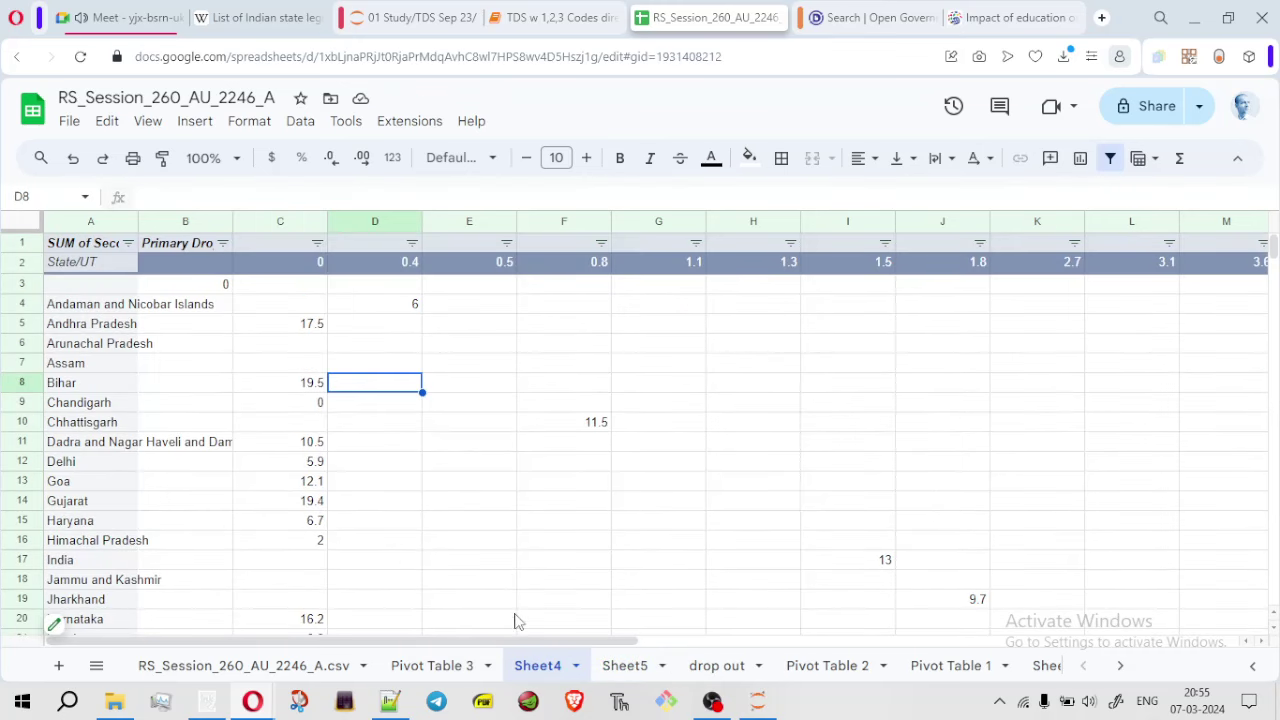
{"action": "left_click", "coordinate": [625, 666]}
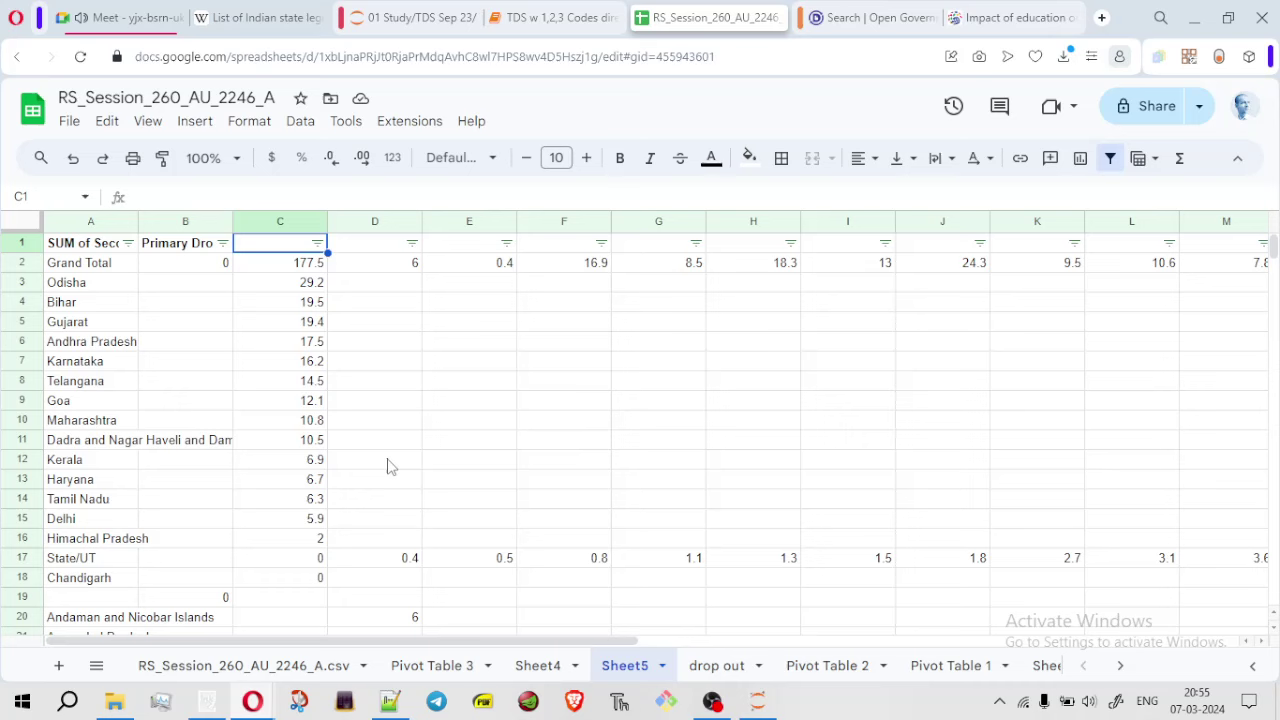
{"action": "right_click", "coordinate": [530, 438]}
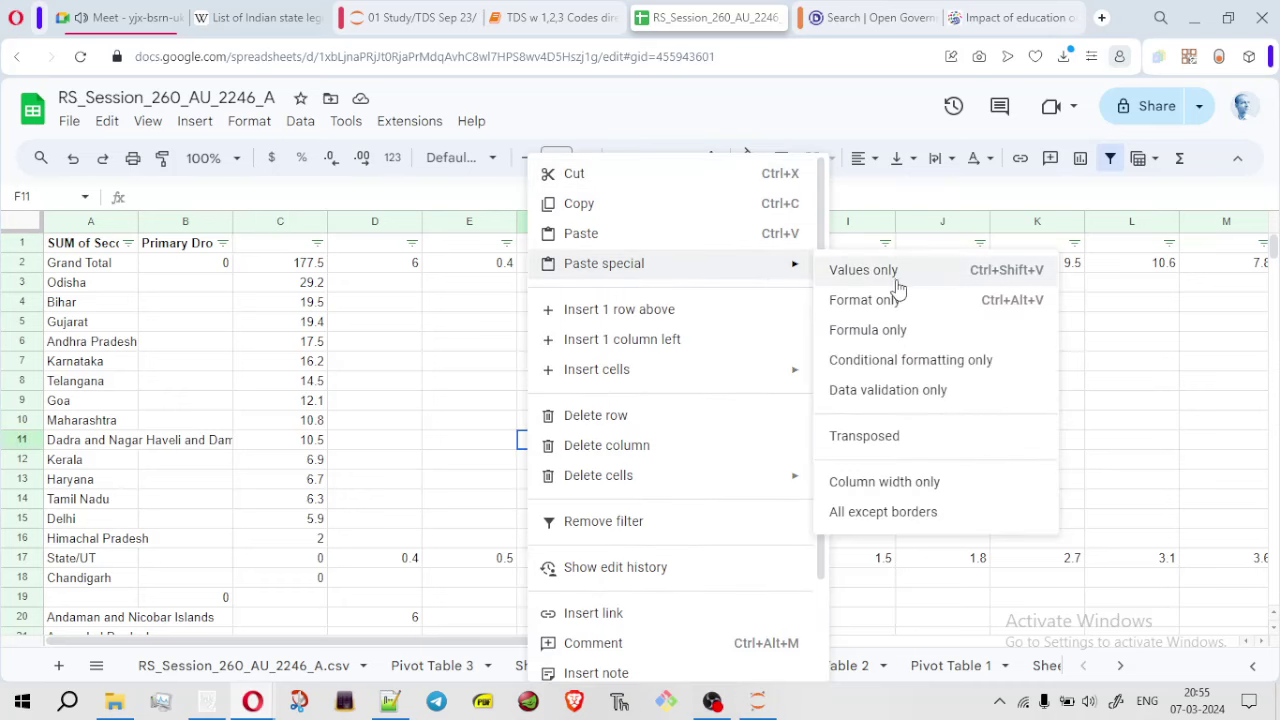
{"action": "left_click", "coordinate": [784, 113]}
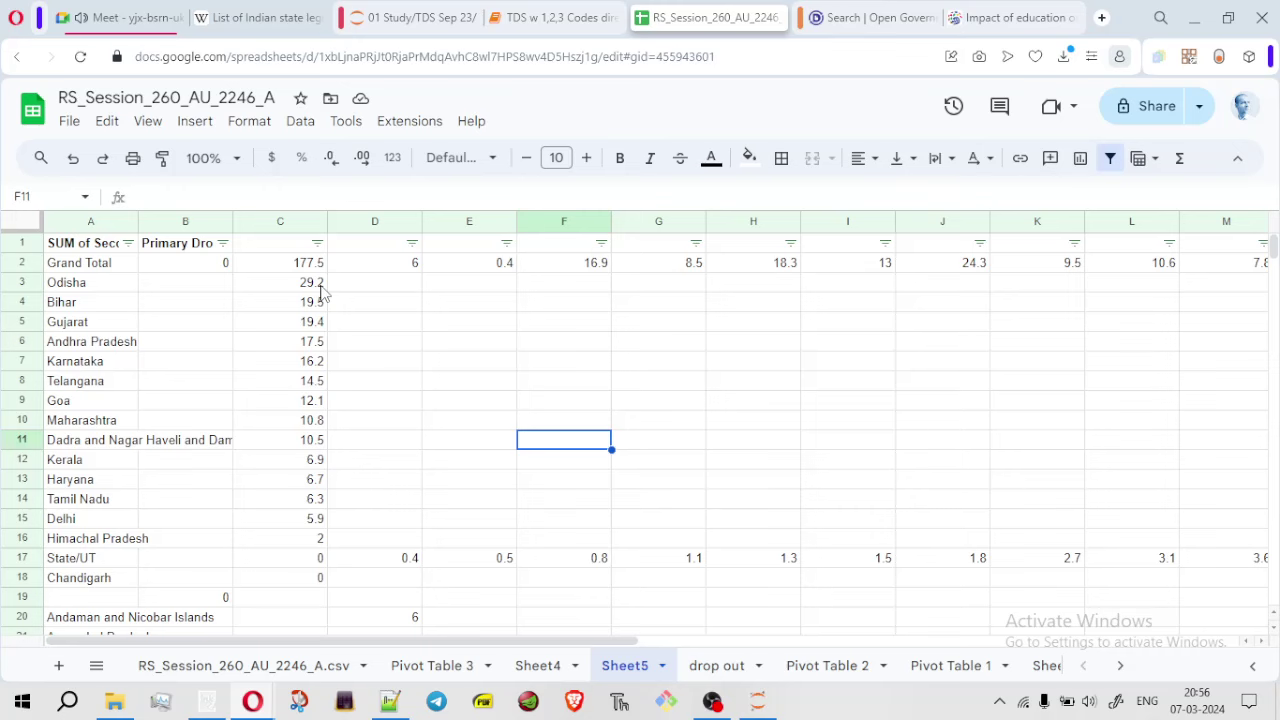
{"action": "left_click_drag", "start_coordinate": [1273, 242], "coordinate": [1273, 213]}
{"action": "left_click", "coordinate": [679, 324]}
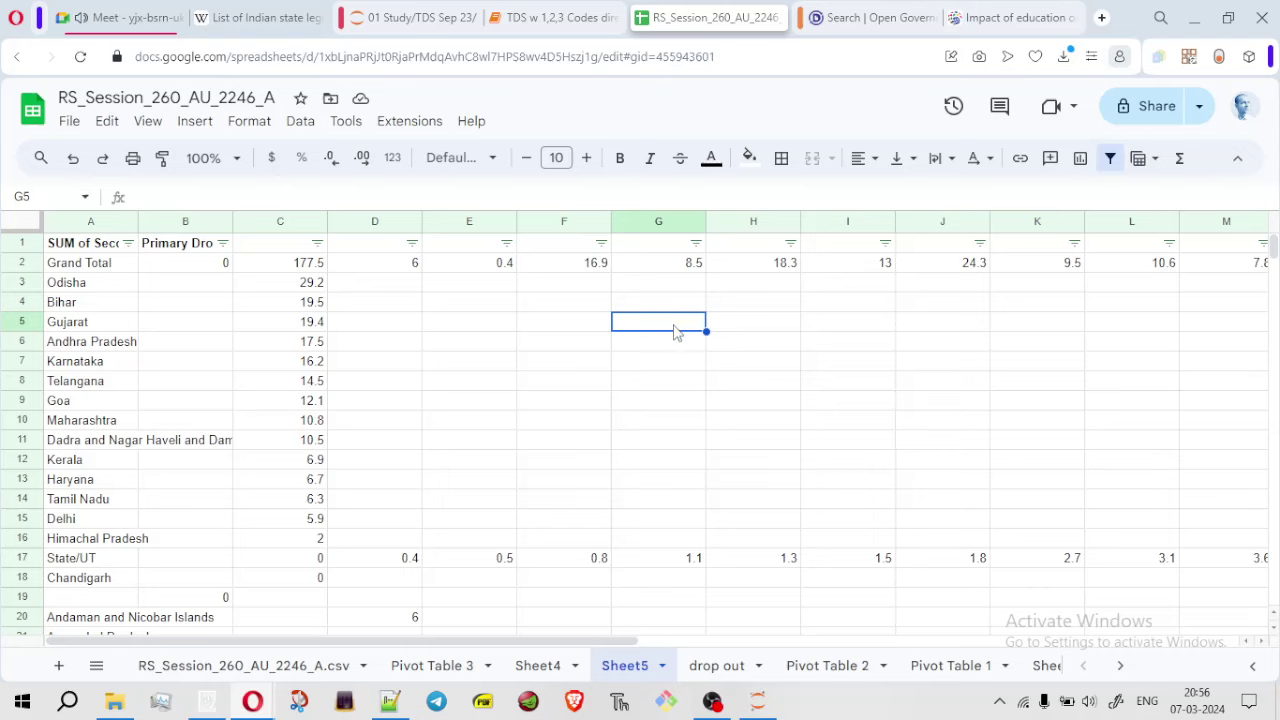
Abandon a started SUM in G5 and enter =MAX(C3:C18) in E6, returning 29.2
{"action": "type", "text": "="}
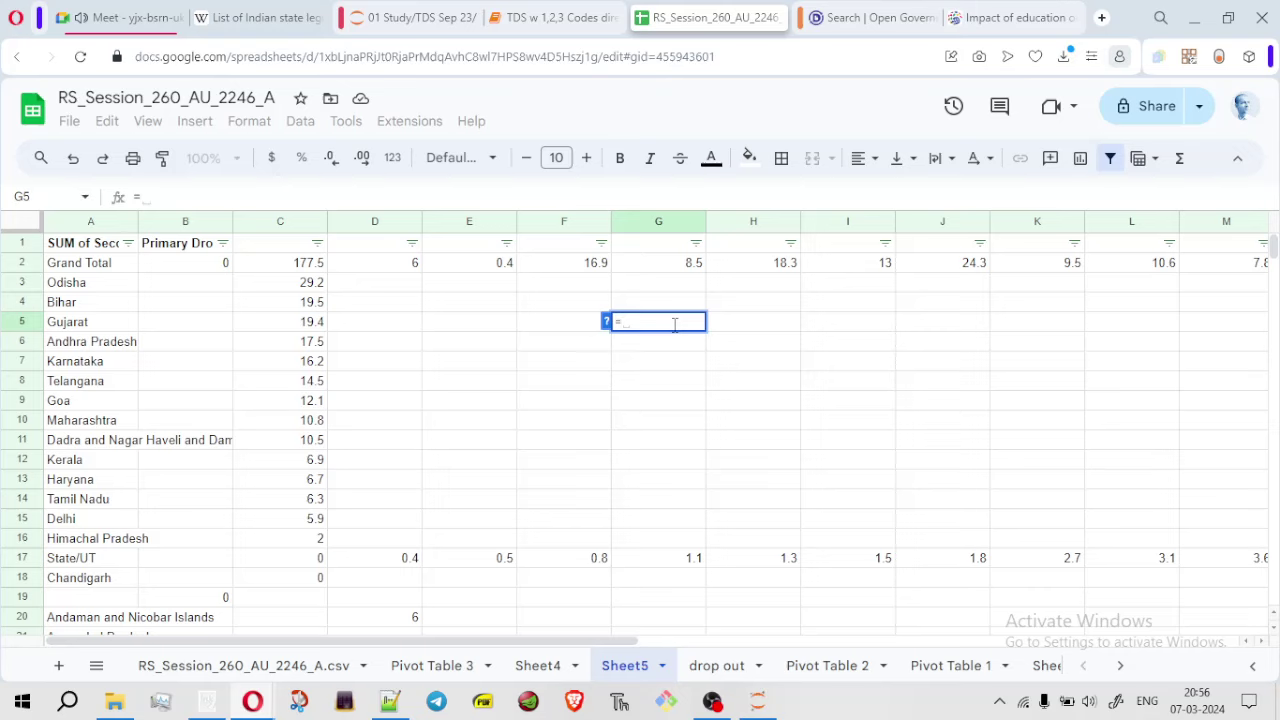
{"action": "type", "text": "sum("}
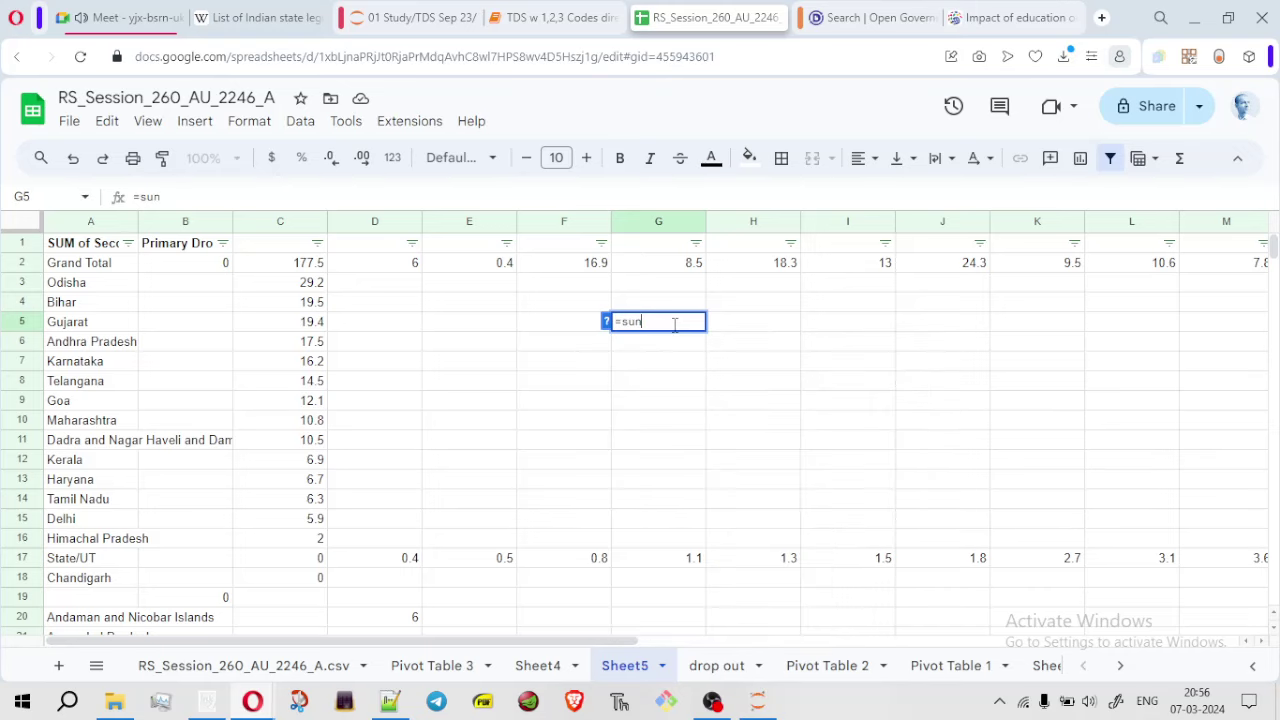
{"action": "key", "text": "BackSpace"}
{"action": "key", "text": "BackSpace"}
{"action": "key", "text": "BackSpace"}
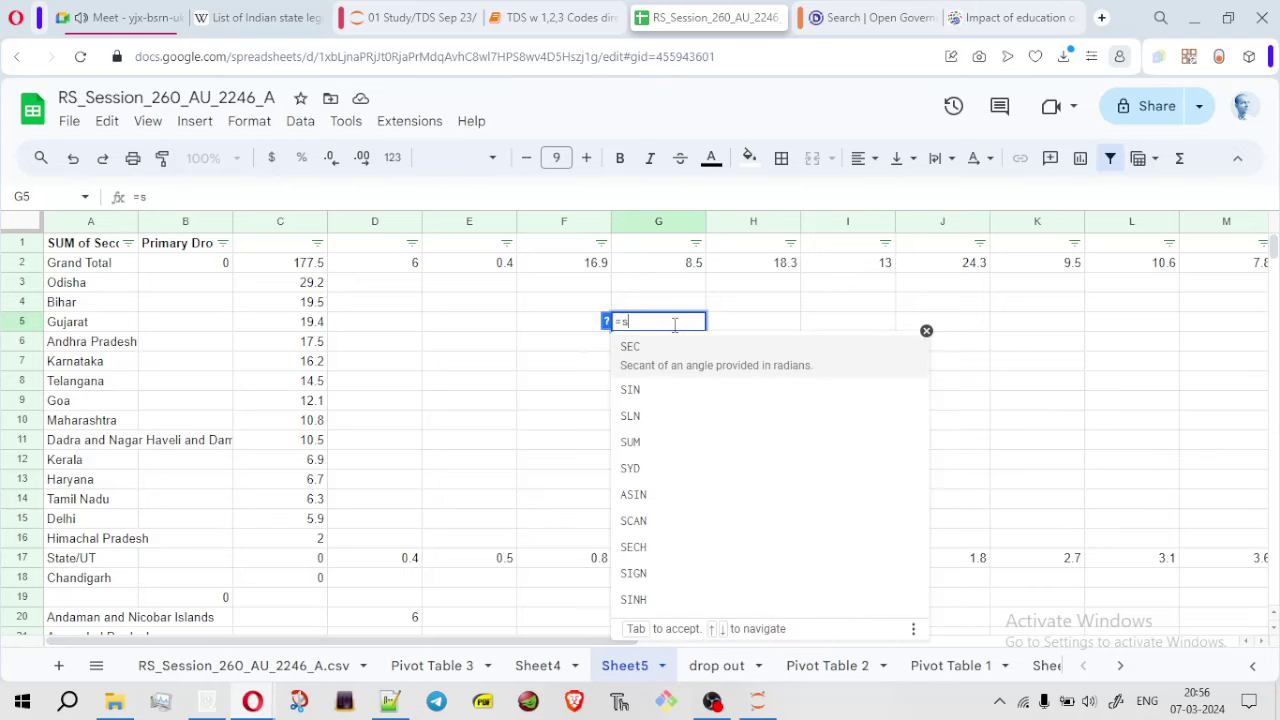
{"action": "type", "text": "u"}
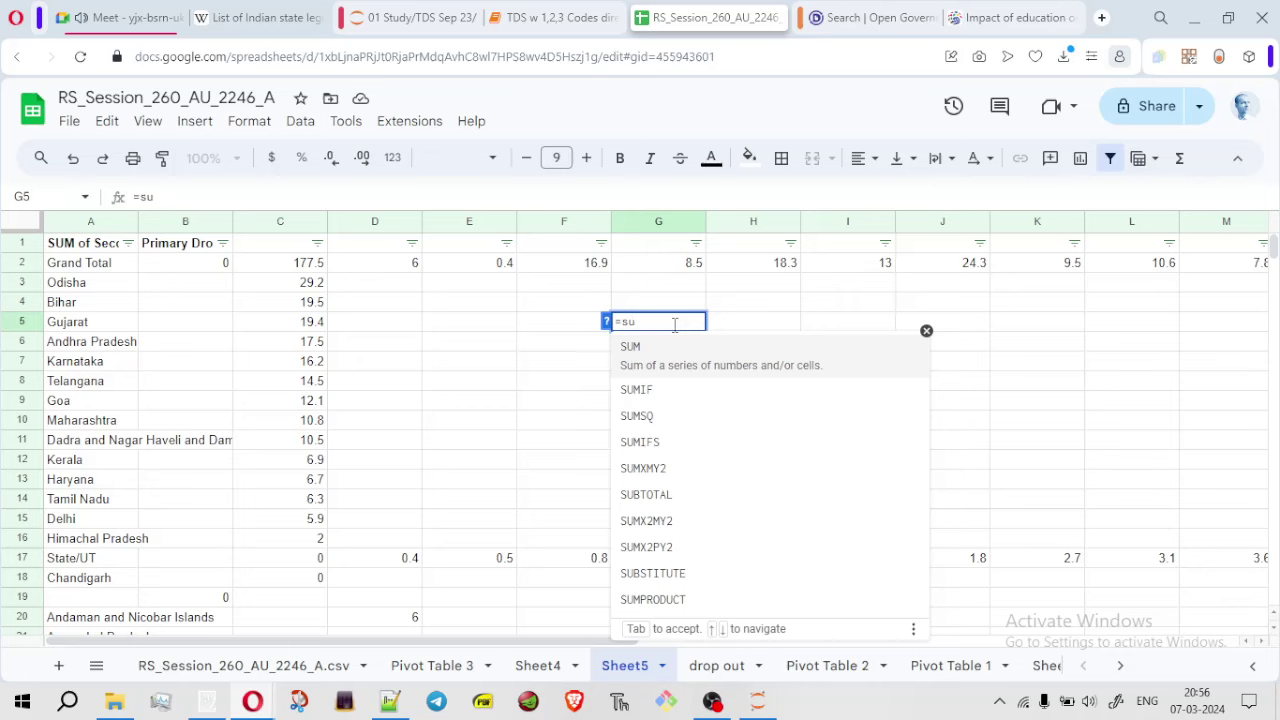
{"action": "key", "text": "BackSpace"}
{"action": "key", "text": "BackSpace"}
{"action": "key", "text": "BackSpace"}
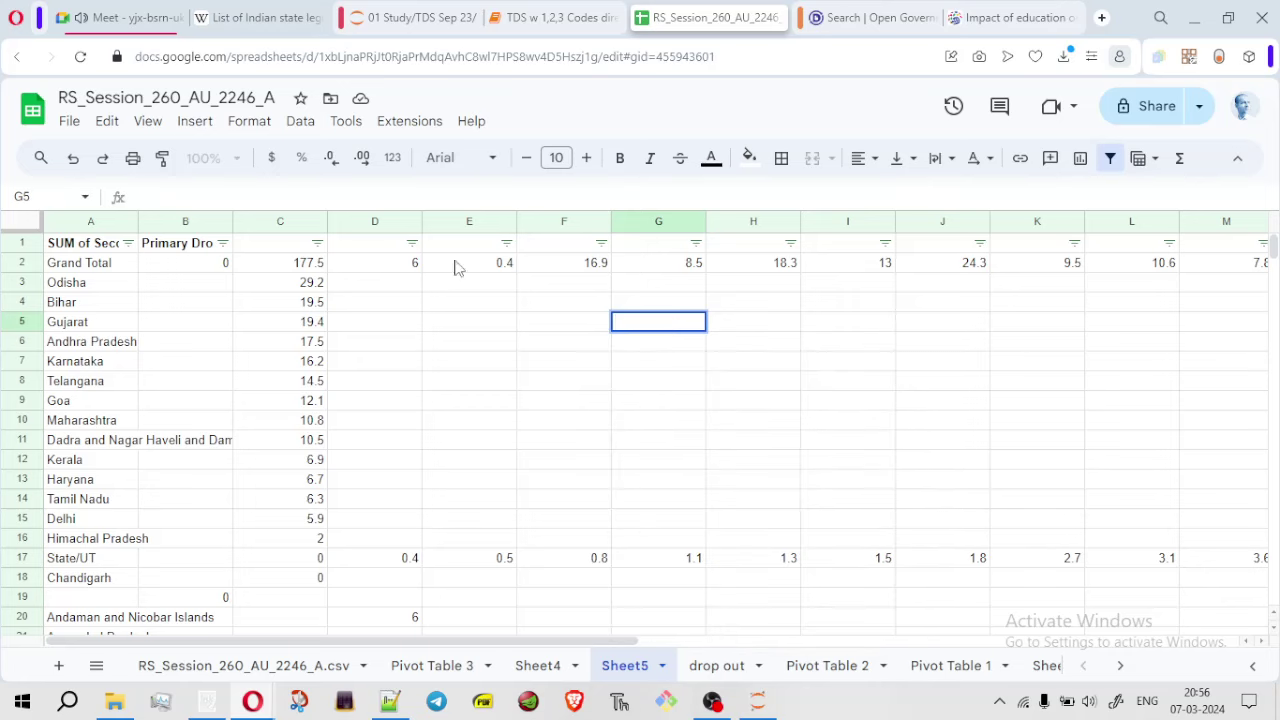
{"action": "left_click", "coordinate": [513, 346]}
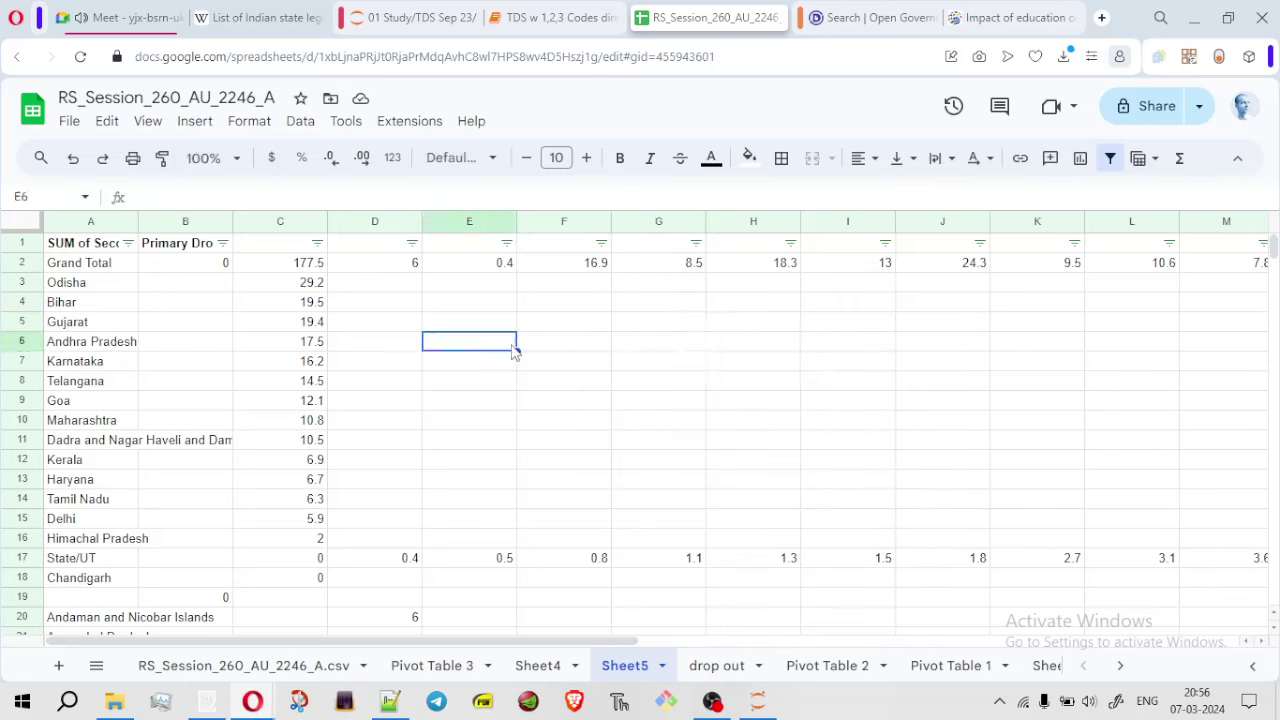
{"action": "type", "text": "=m"}
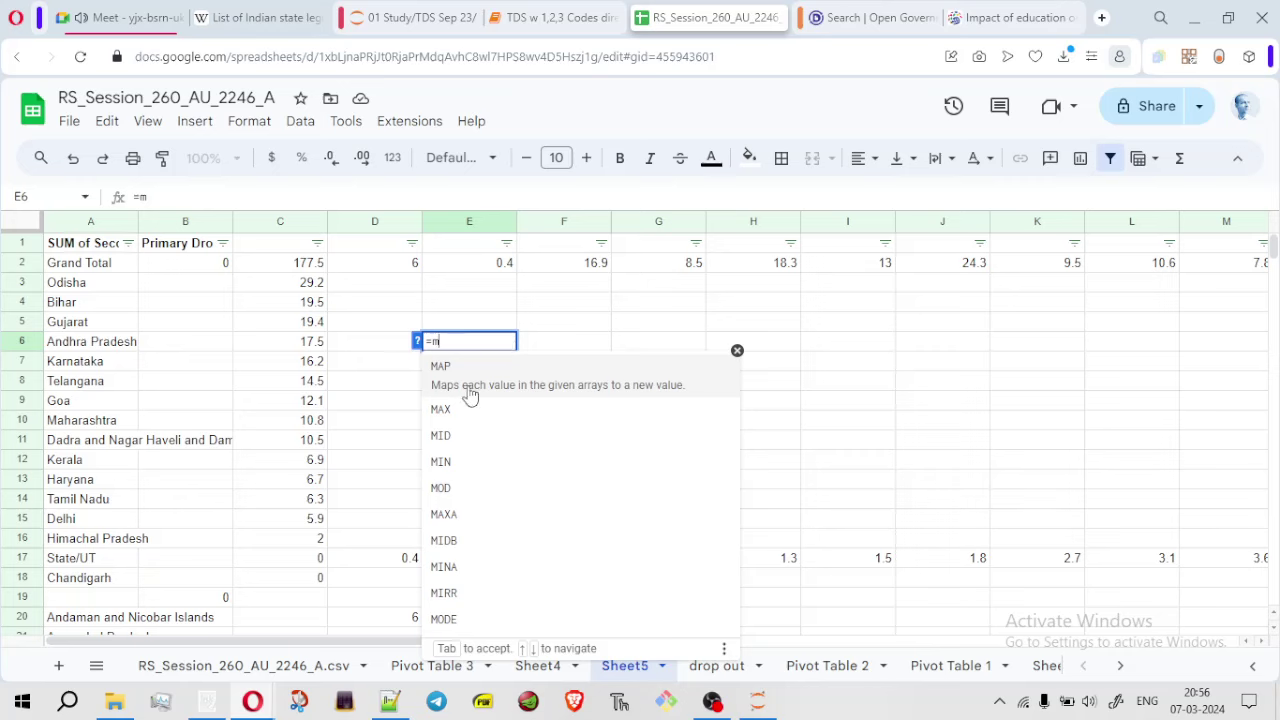
{"action": "left_click", "coordinate": [462, 410]}
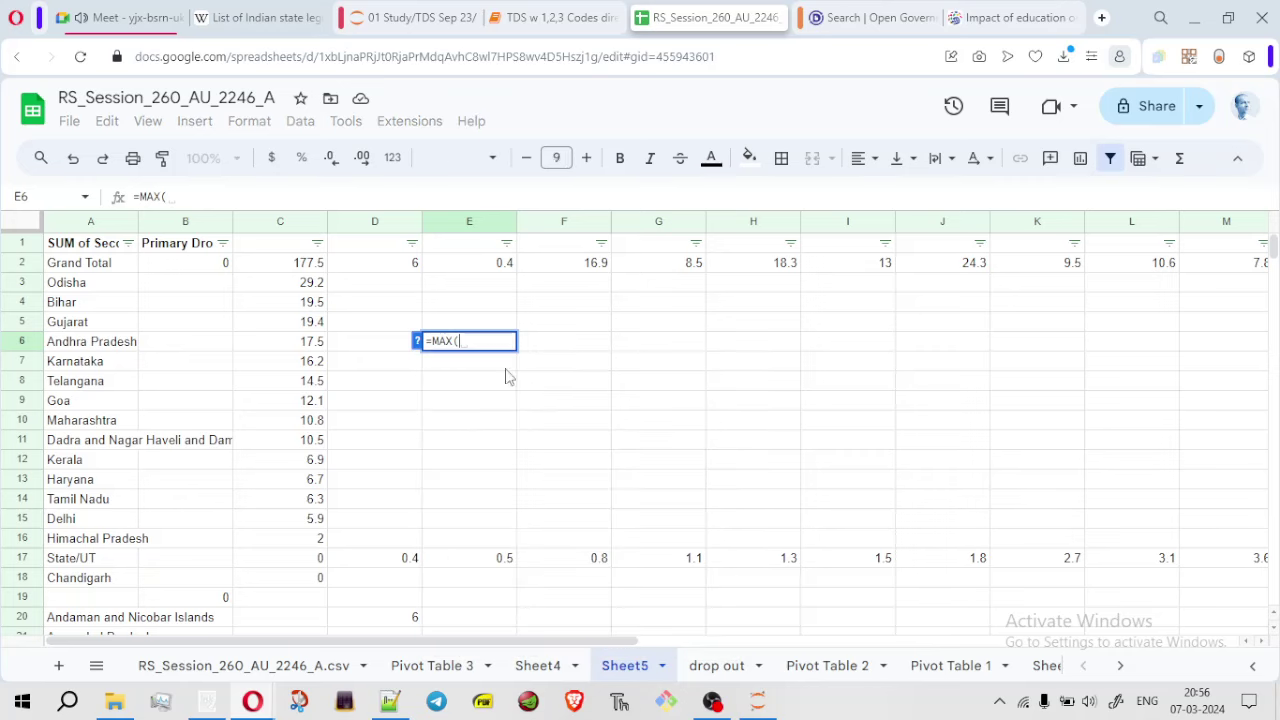
{"action": "left_click", "coordinate": [306, 283]}
{"action": "left_click_drag", "start_coordinate": [305, 360], "coordinate": [311, 580]}
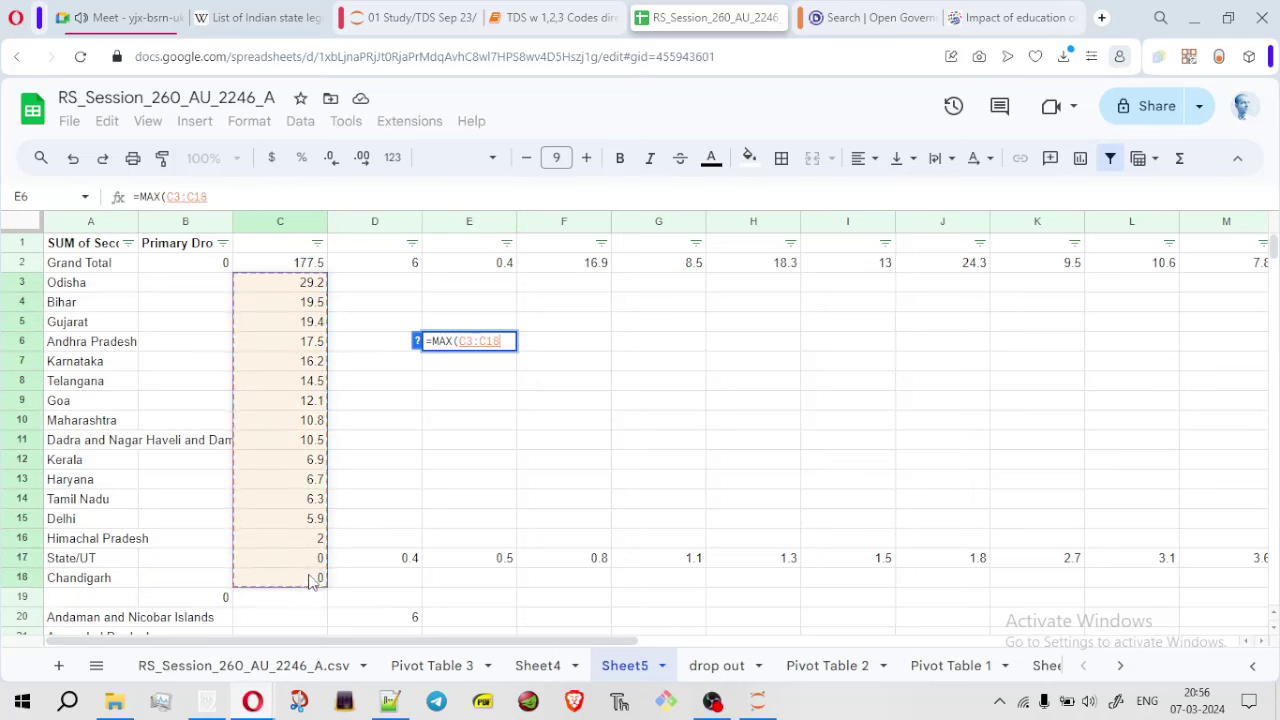
{"action": "type", "text": ")"}
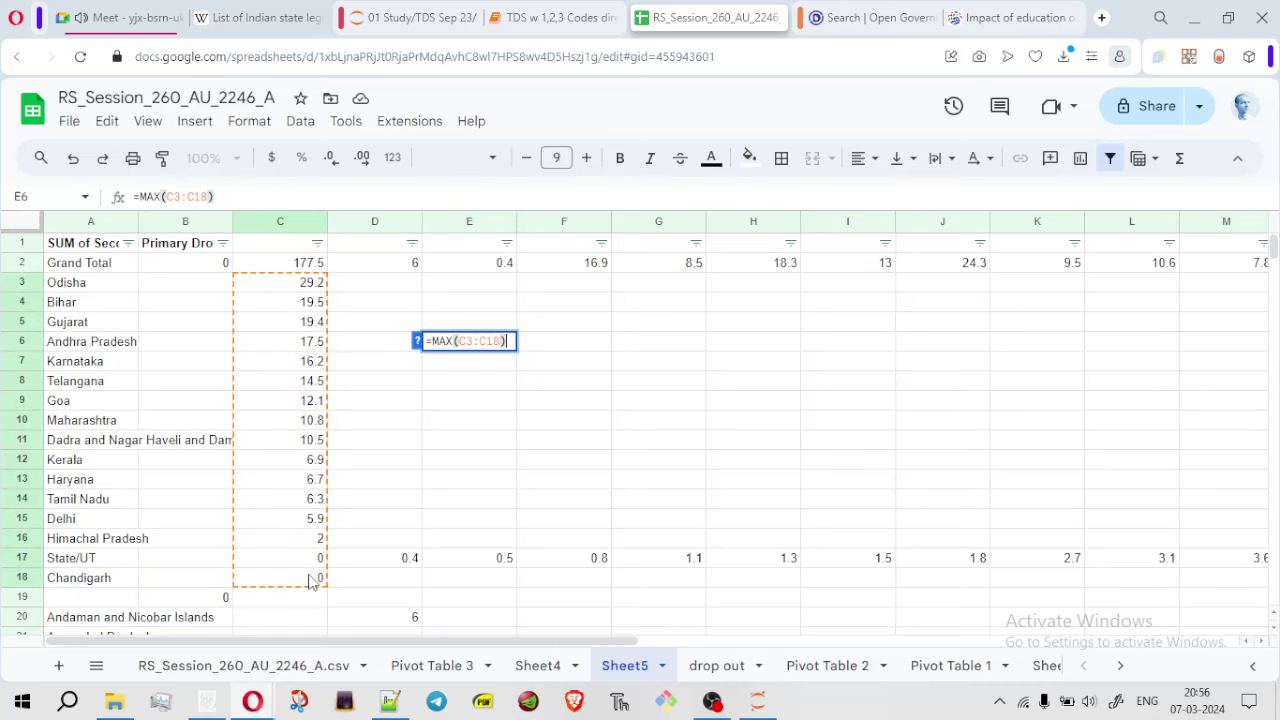
{"action": "key", "text": "Return"}
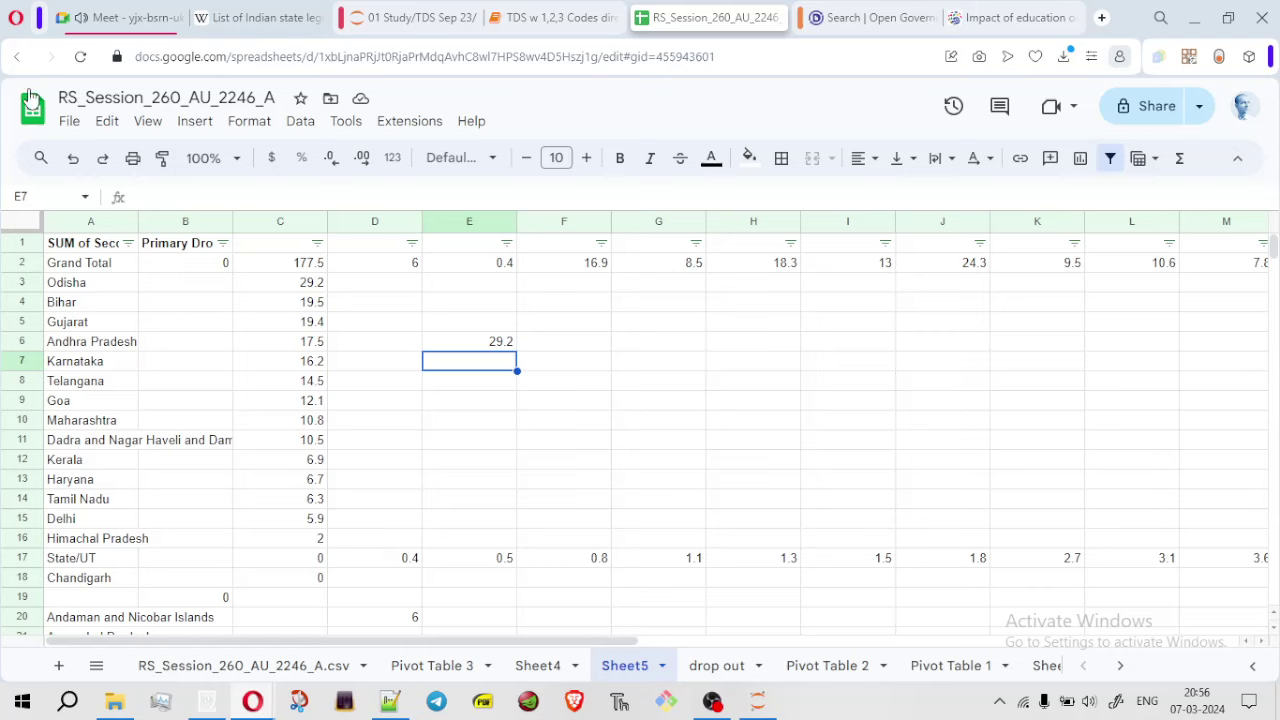
Show the zzz.txt exam notes, then switch to the OBS Studio window
{"action": "left_click", "coordinate": [400, 714]}
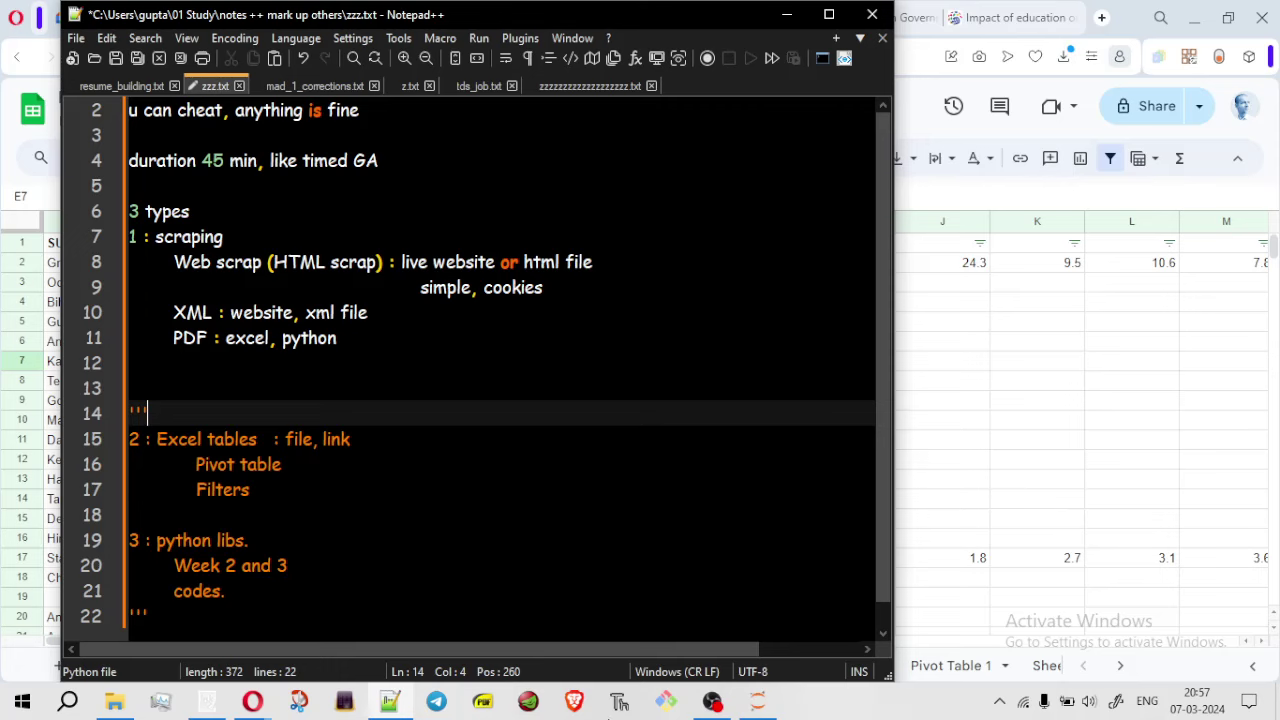
{"action": "left_click", "coordinate": [712, 701]}
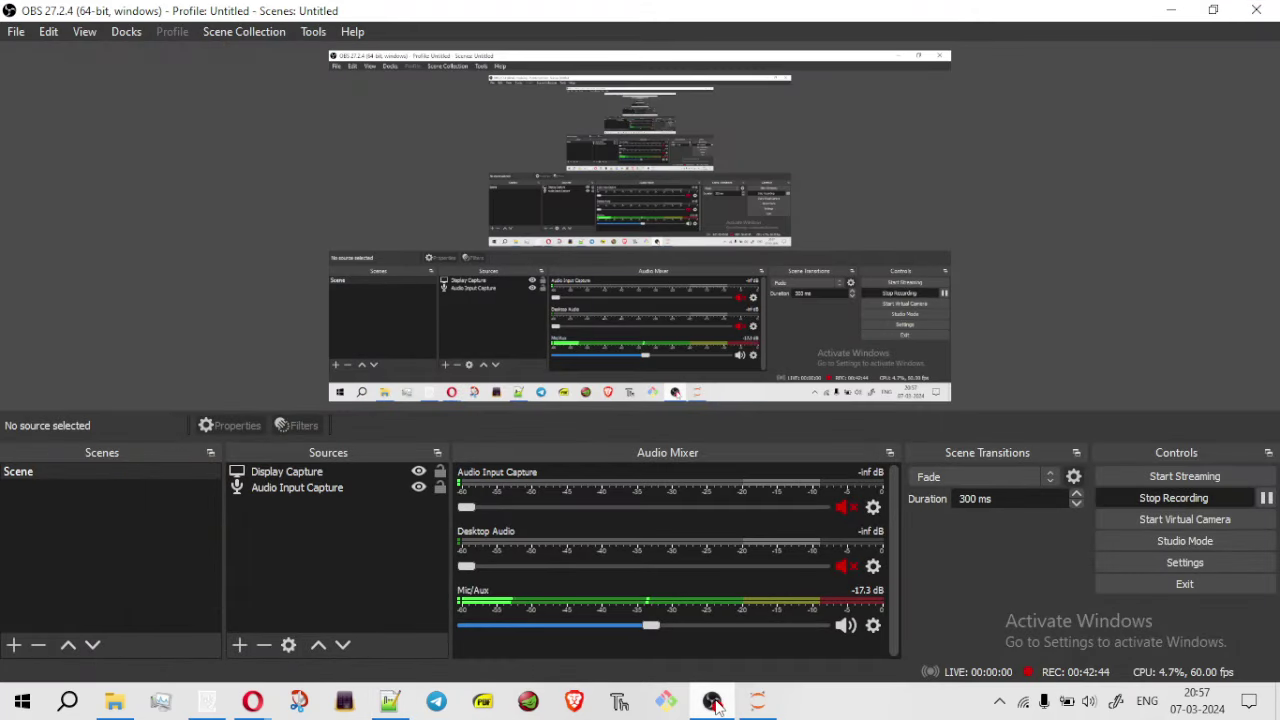
Minimize OBS Studio and the Notepad++ notes so Sheet5 with E6 reading 29.2 shows
{"action": "left_click", "coordinate": [712, 701]}
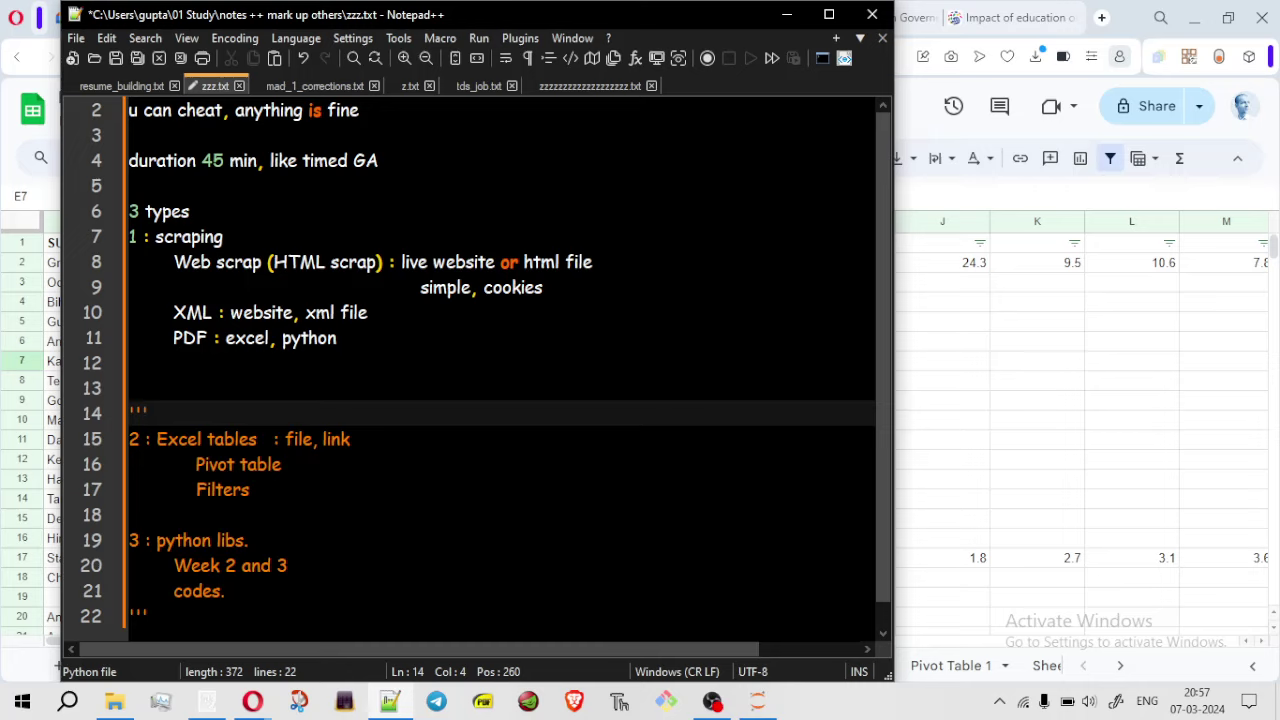
{"action": "left_click", "coordinate": [788, 16]}
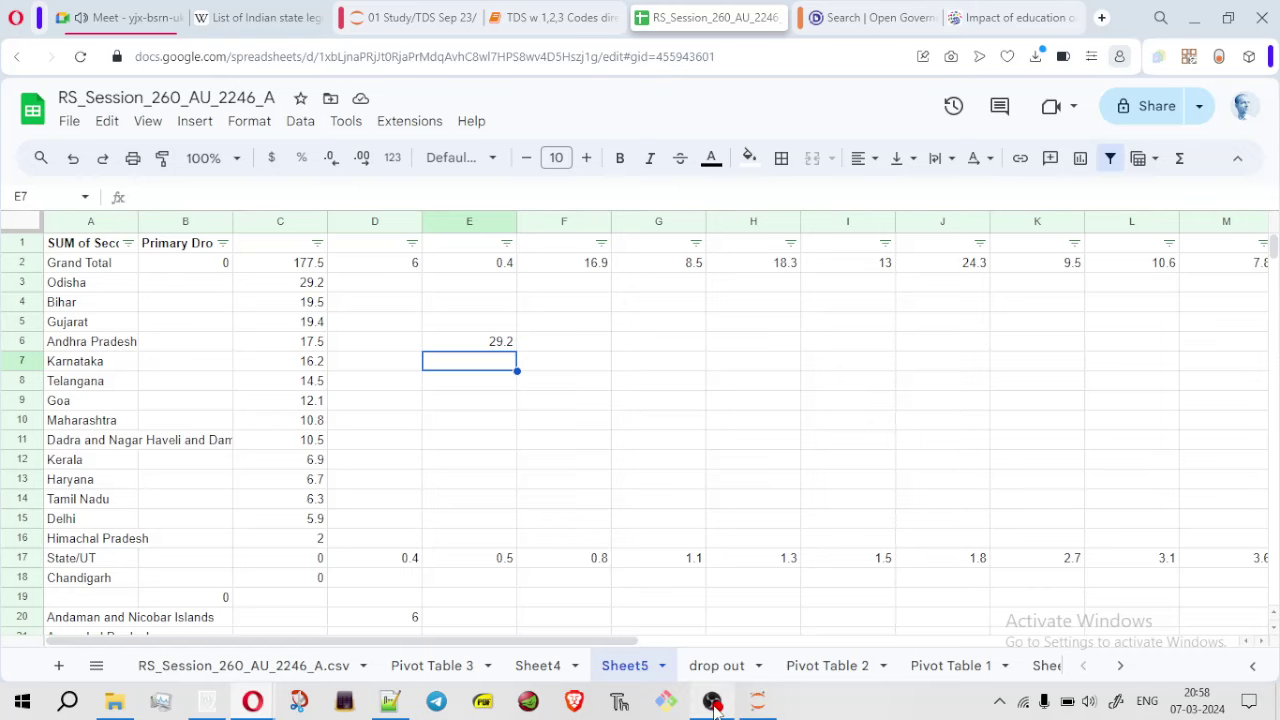
Briefly bring up the zzz.txt notes, then minimize Notepad++ and the browser to reveal the sticky note
{"action": "mouse_move", "coordinate": [714, 706]}
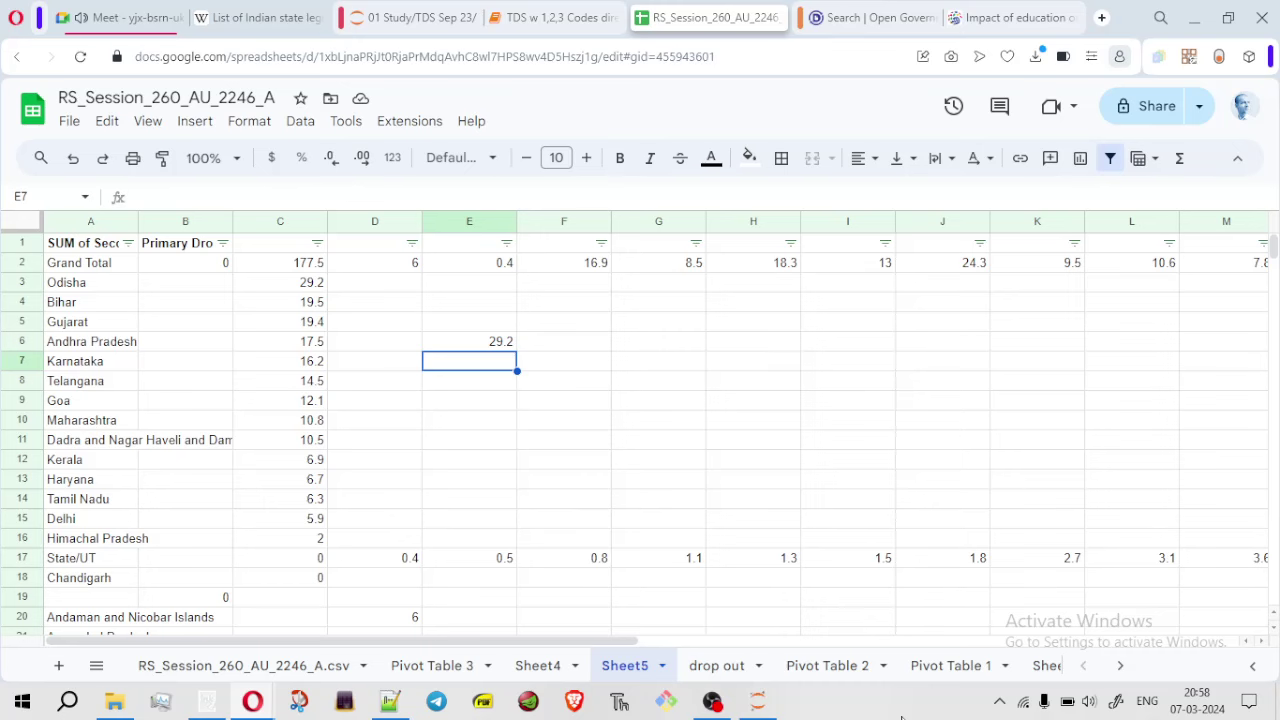
{"action": "left_click", "coordinate": [390, 701]}
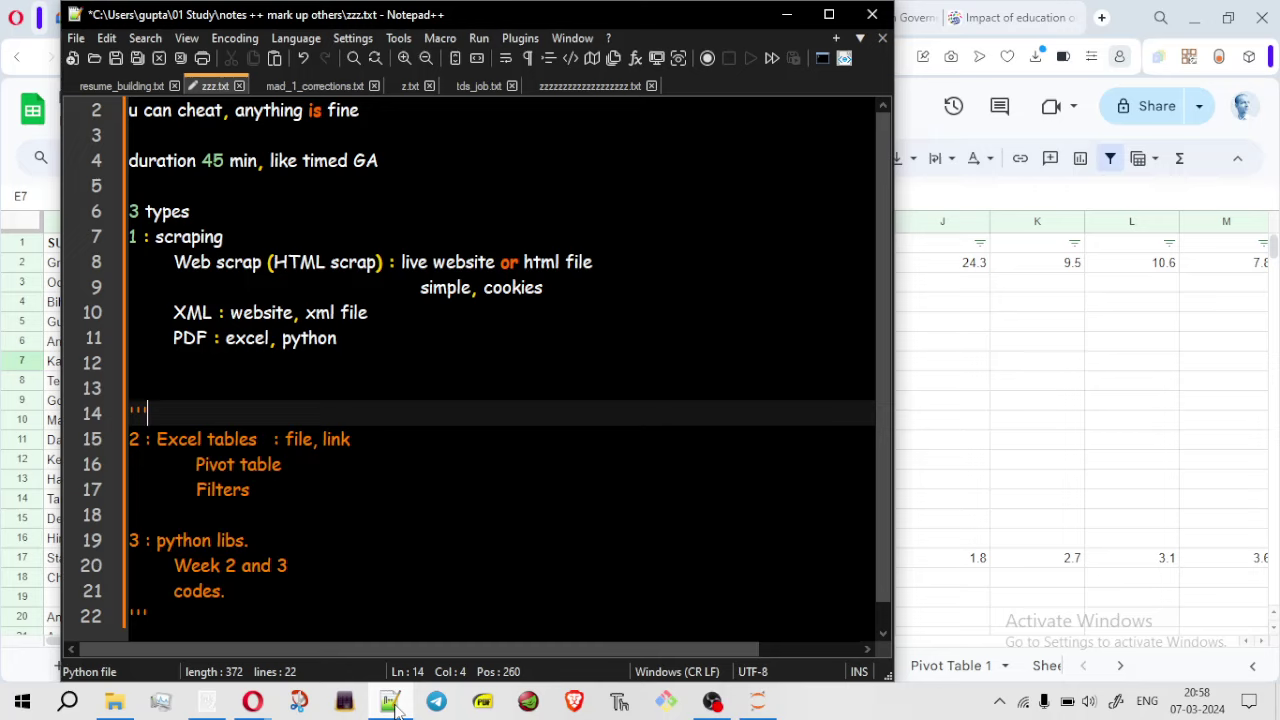
{"action": "left_click", "coordinate": [787, 20]}
{"action": "left_click", "coordinate": [1198, 30]}
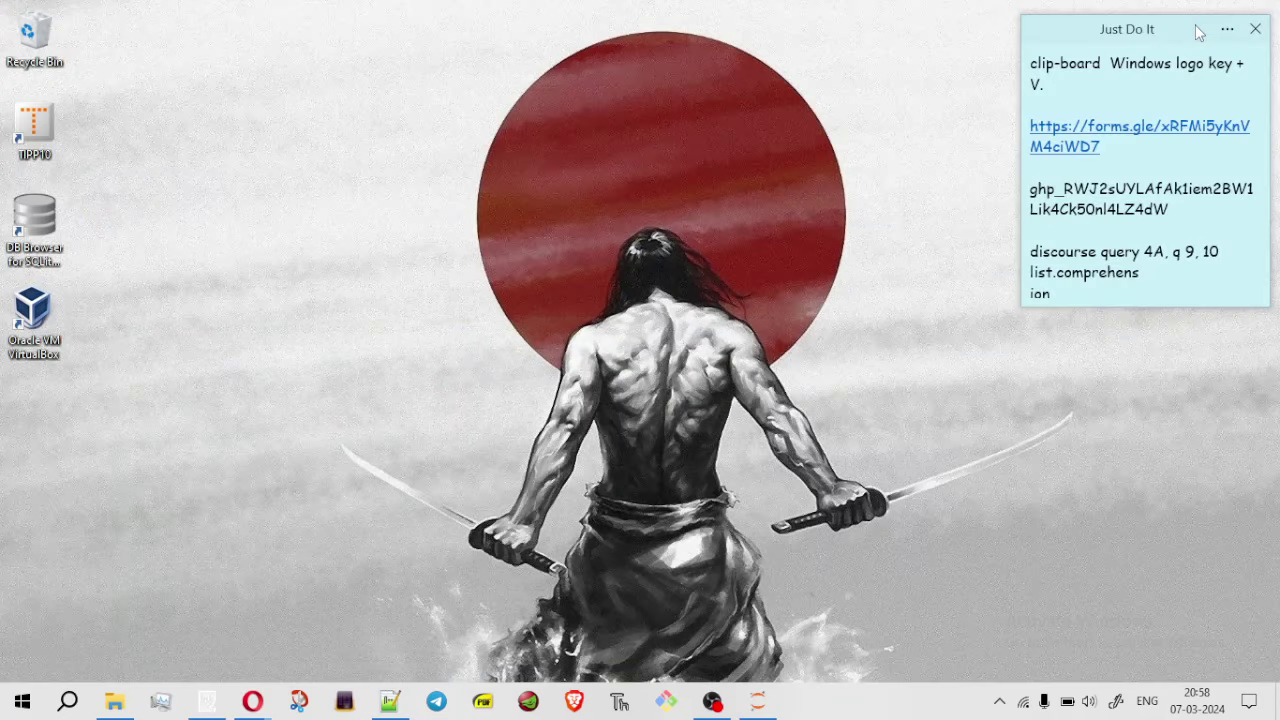
Restore the browser and open the TDS Discourse category in a new tab
{"action": "mouse_move", "coordinate": [252, 700]}
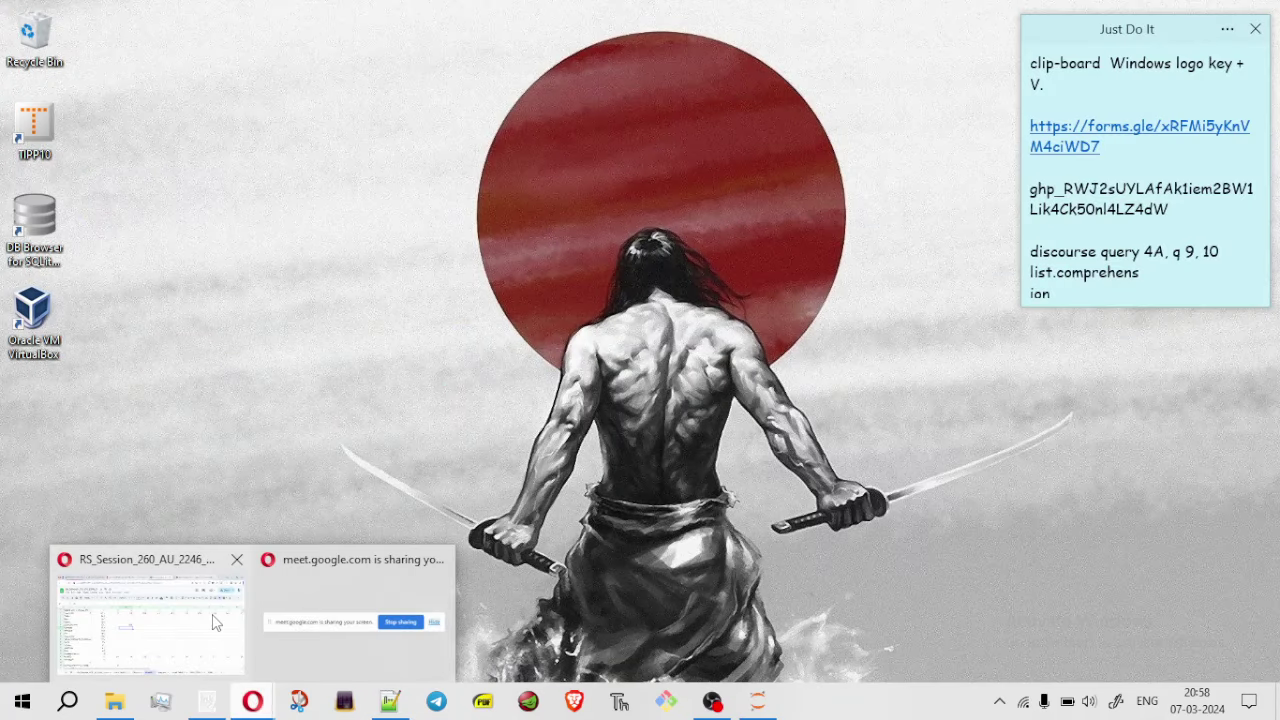
{"action": "left_click", "coordinate": [212, 622]}
{"action": "key", "text": "ctrl+t"}
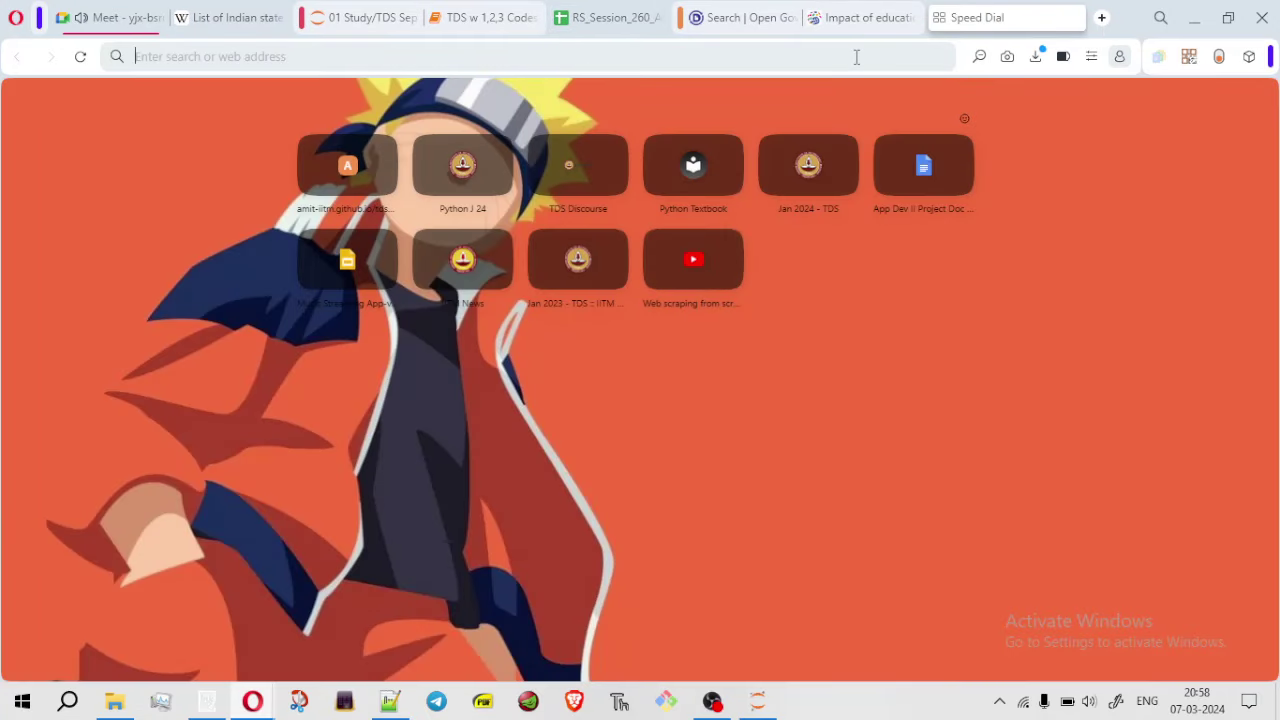
{"action": "type", "text": "dis"}
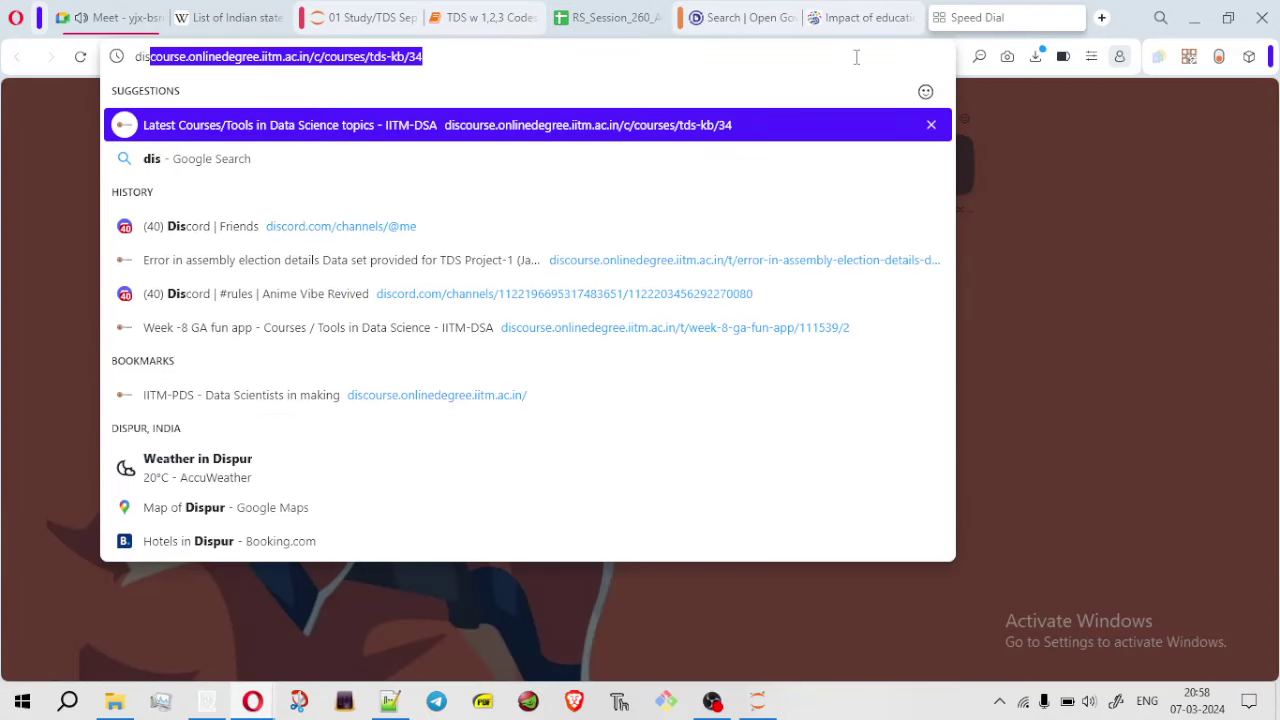
{"action": "key", "text": "Return"}
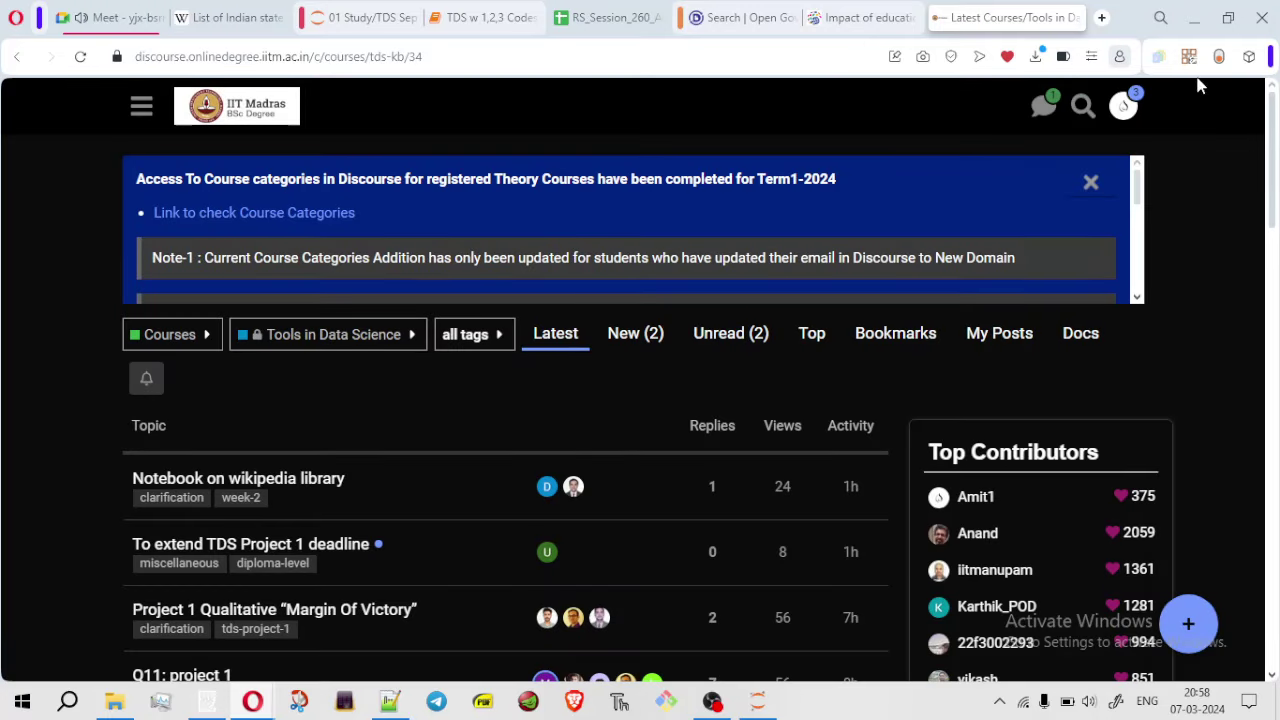
Search the forum for 'roe' and open the full results list
{"action": "left_click", "coordinate": [1083, 105]}
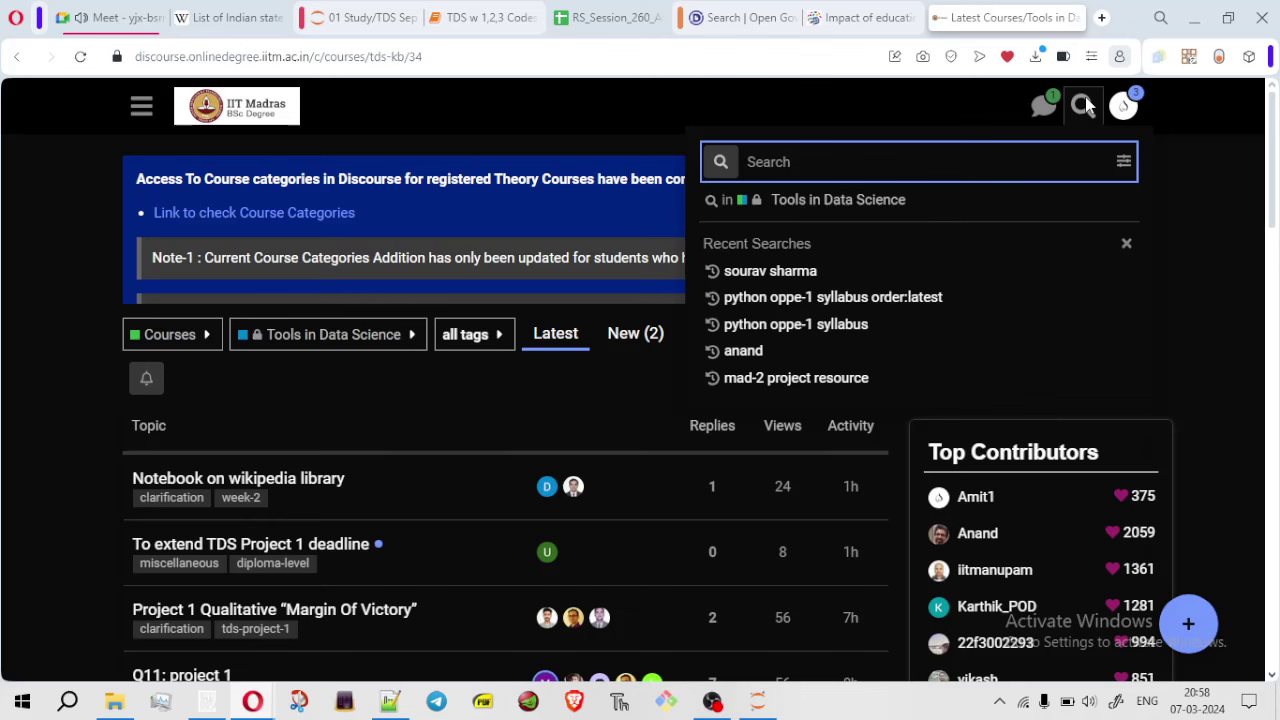
{"action": "type", "text": "roe"}
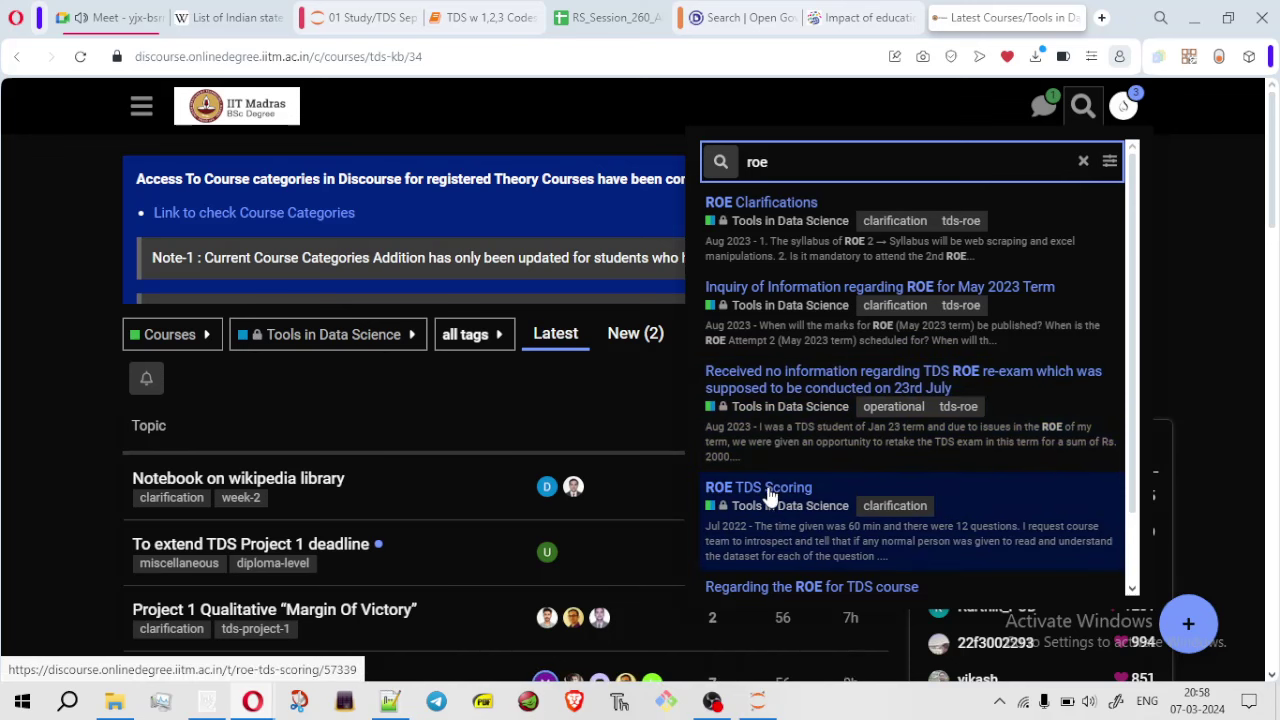
{"action": "scroll", "coordinate": [1133, 308], "scroll_direction": "down", "scroll_amount": 1}
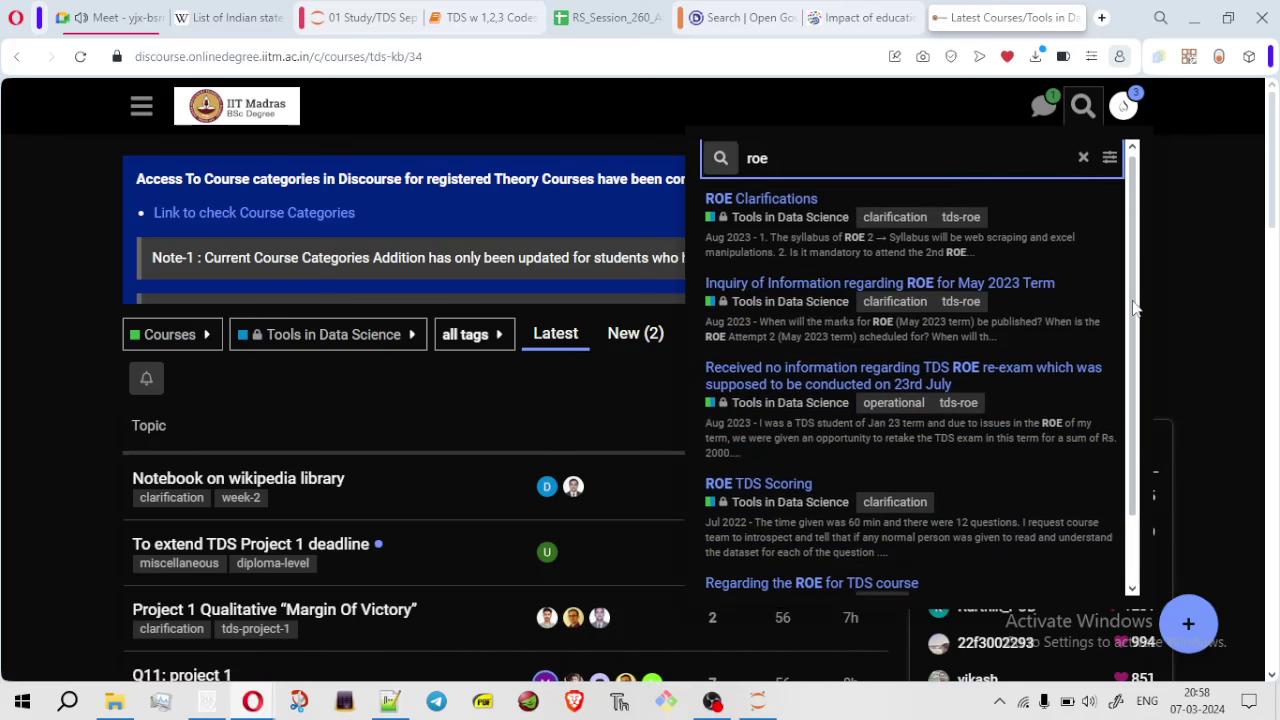
{"action": "left_click_drag", "start_coordinate": [1133, 308], "coordinate": [1138, 440]}
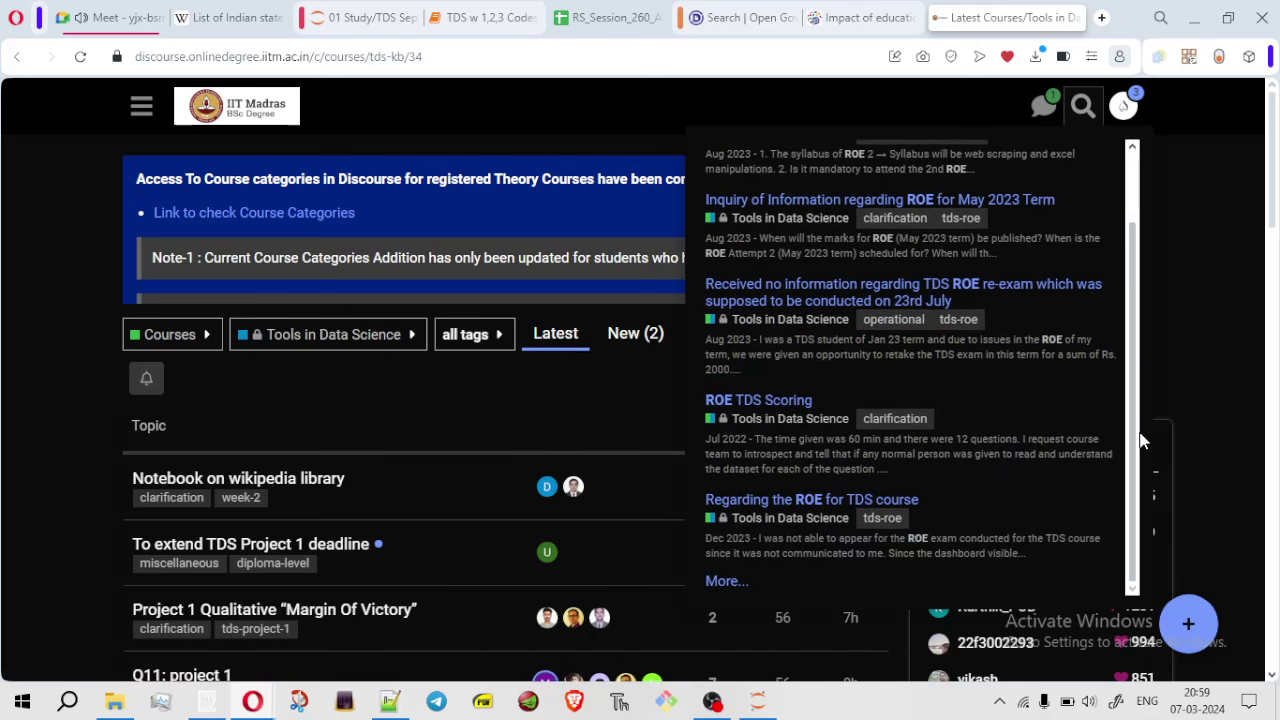
{"action": "left_click", "coordinate": [726, 583]}
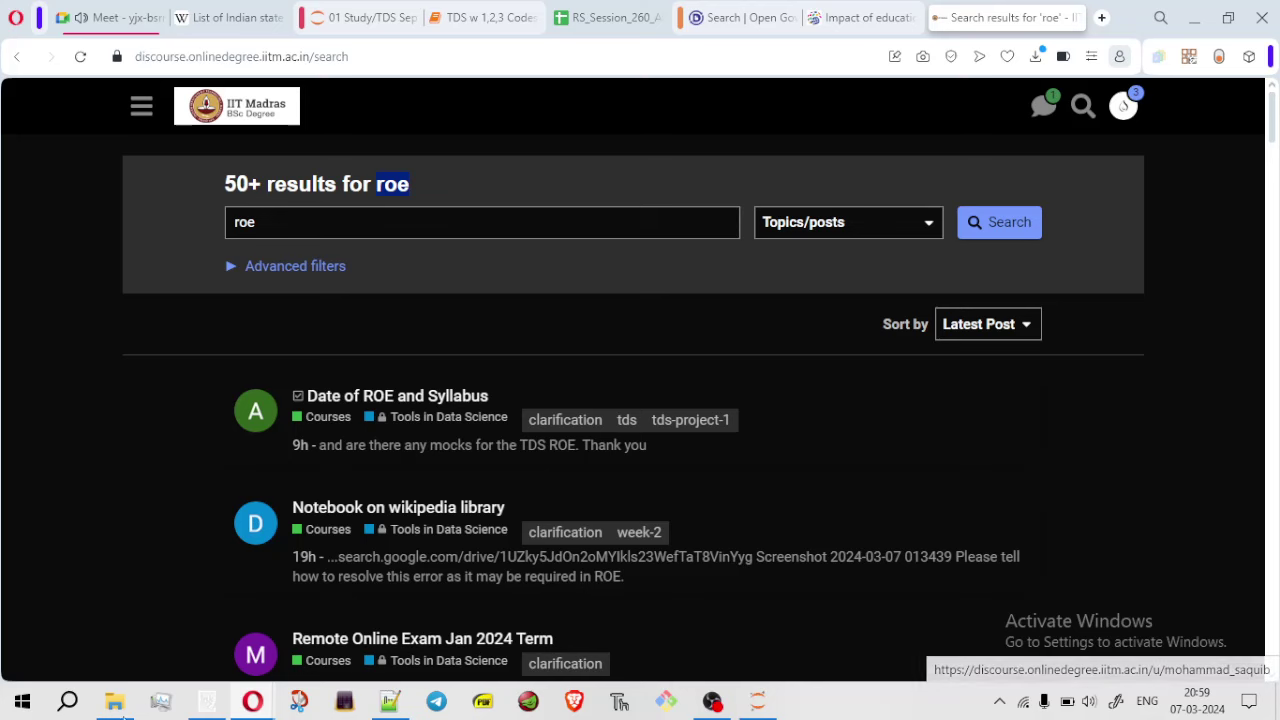
Launch LibreOffice Calc from Windows search and minimize the blank Untitled 1 workbook
{"action": "left_click", "coordinate": [68, 703]}
{"action": "type", "text": "libre"}
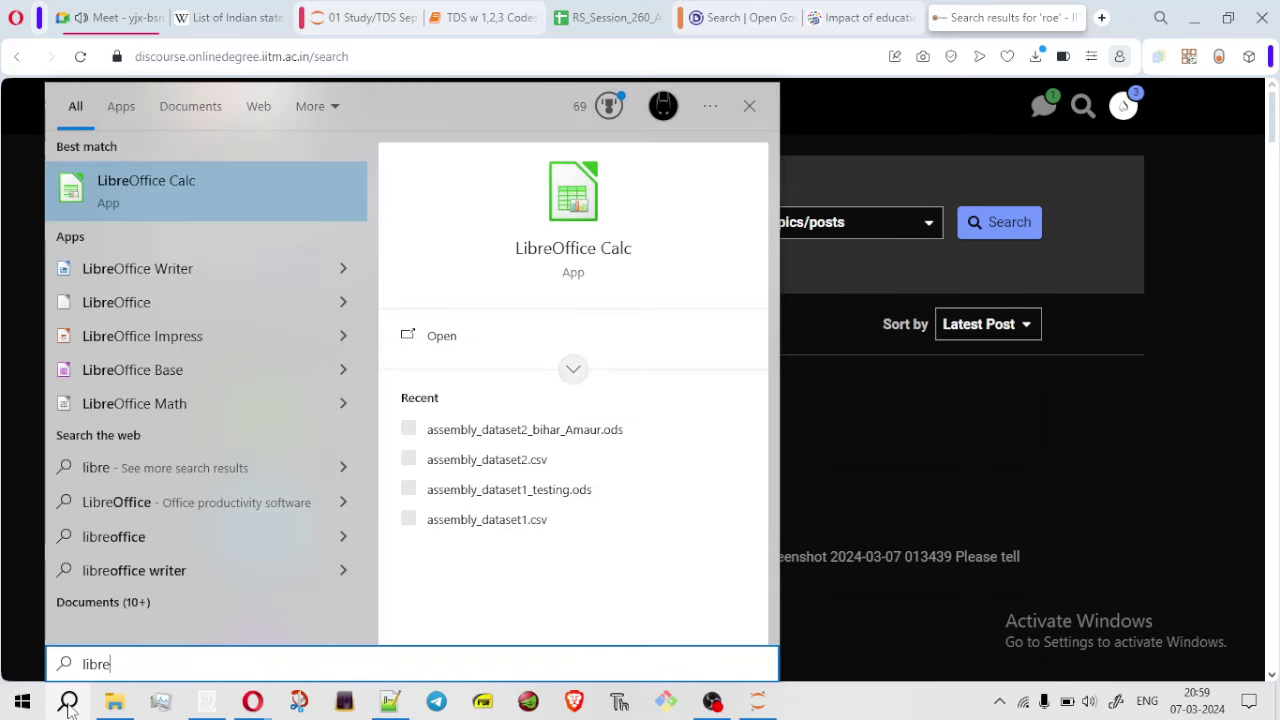
{"action": "key", "text": "Return"}
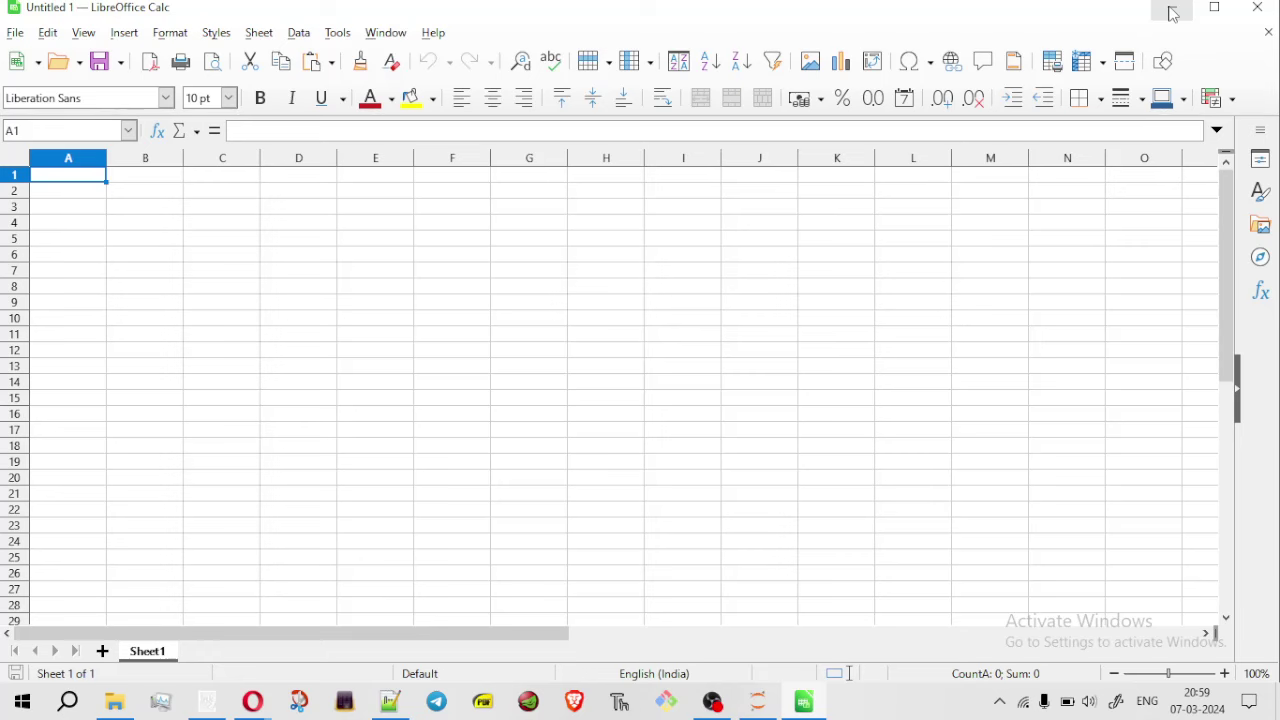
{"action": "left_click", "coordinate": [1173, 14]}
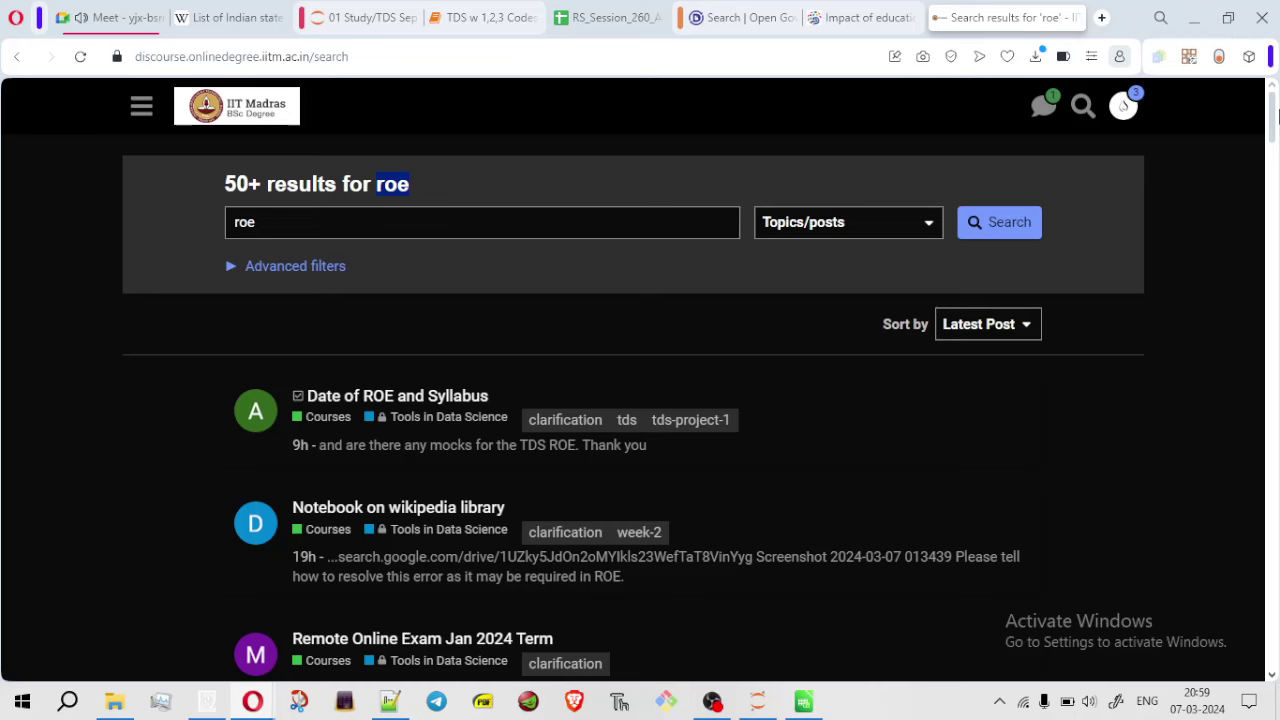
Open the 'Let's Discuss TDS-ROE : Live Thread for ROE' topic from the roe search results
{"action": "scroll", "coordinate": [1274, 140], "scroll_direction": "down", "scroll_amount": 2}
{"action": "scroll", "coordinate": [1274, 140], "scroll_direction": "down", "scroll_amount": 4}
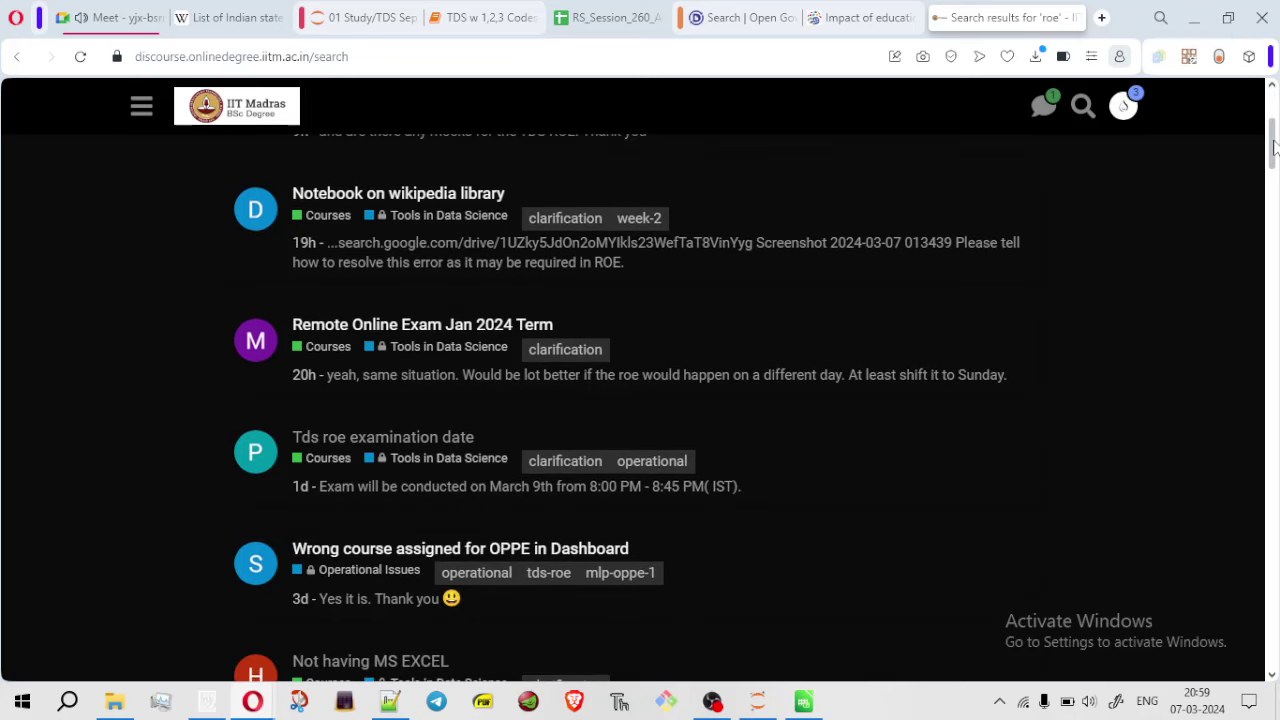
{"action": "left_click_drag", "start_coordinate": [1274, 168], "coordinate": [1276, 500]}
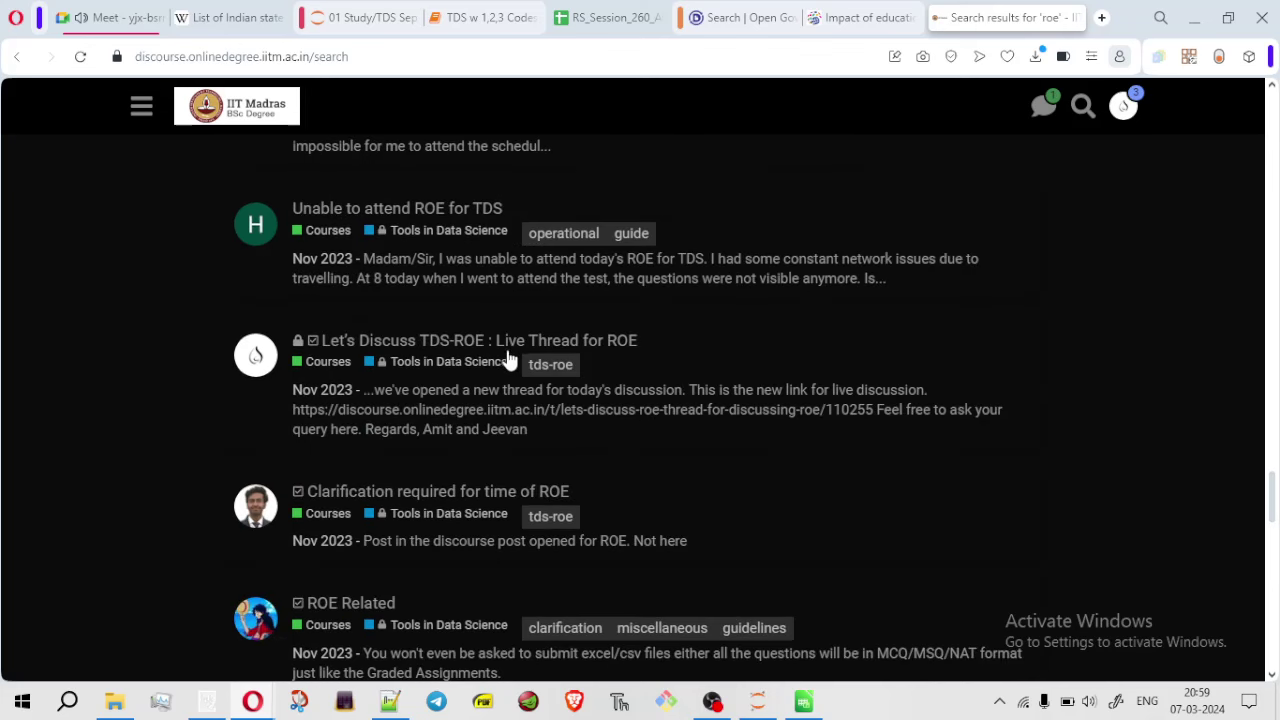
{"action": "left_click", "coordinate": [460, 347]}
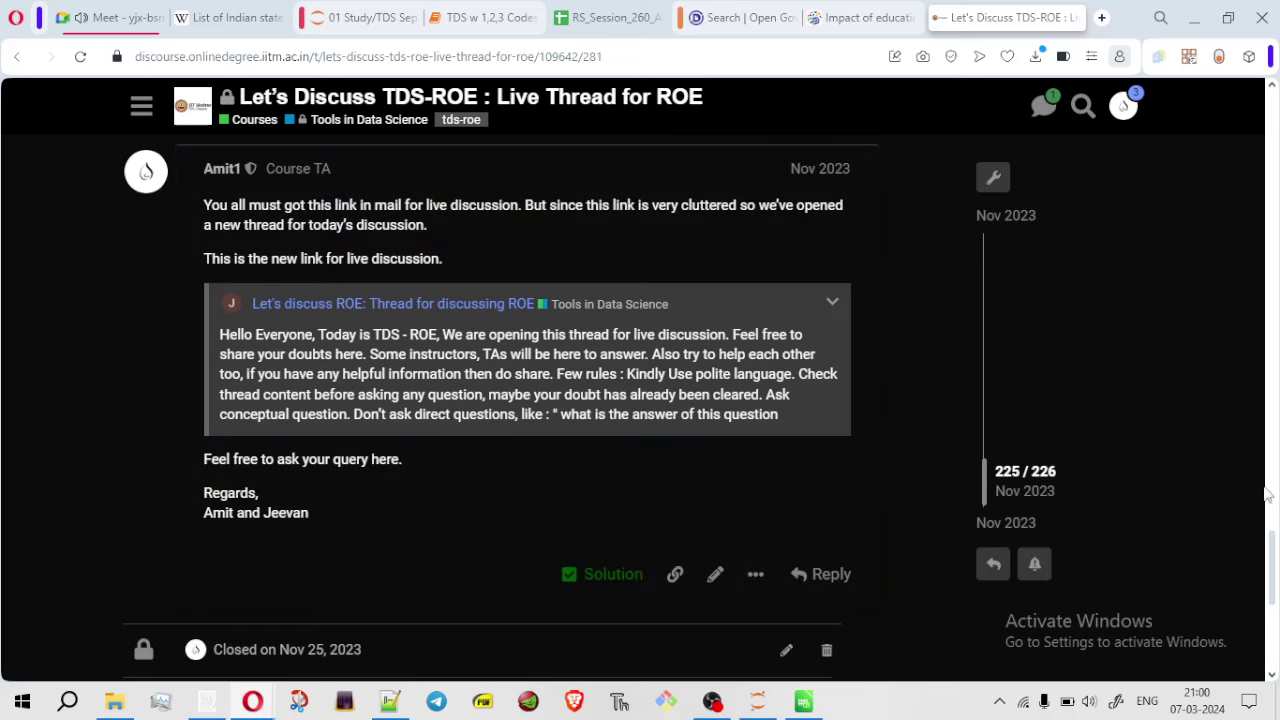
Scroll through the 226-post thread's November 2023 postponement replies
{"action": "left_click_drag", "start_coordinate": [1273, 584], "coordinate": [1238, 224]}
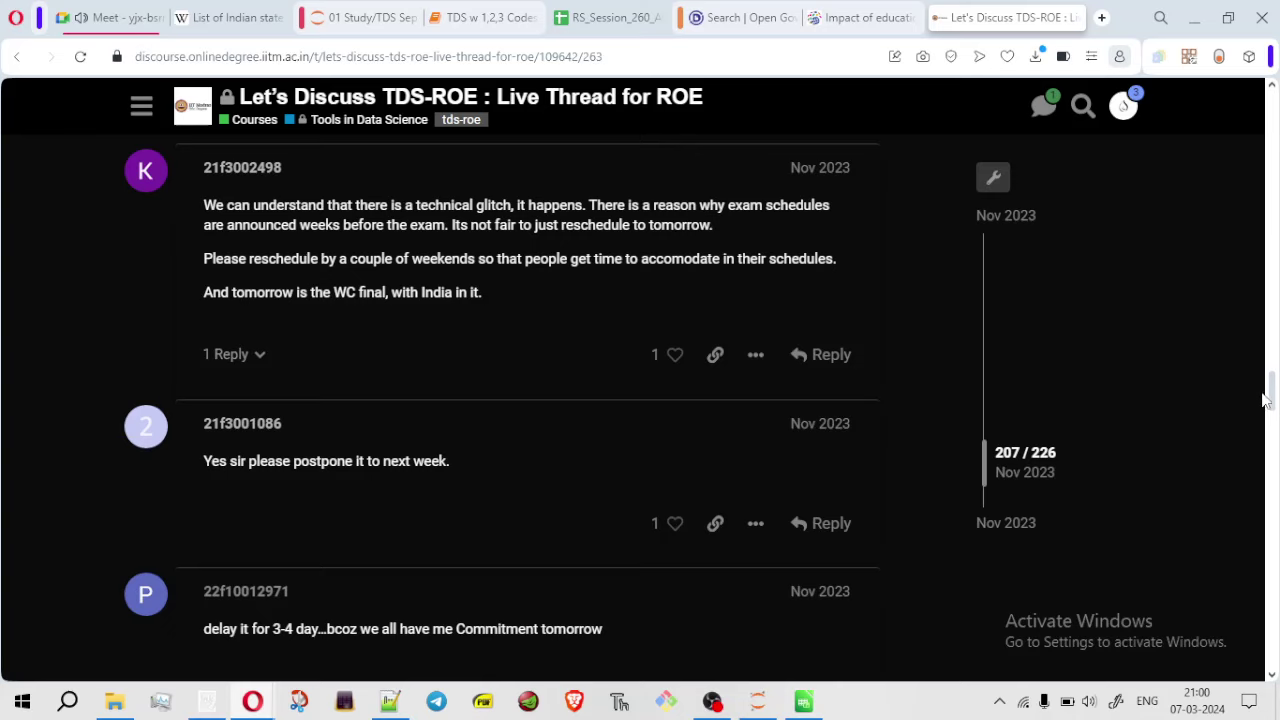
{"action": "left_click_drag", "start_coordinate": [1269, 400], "coordinate": [1274, 8]}
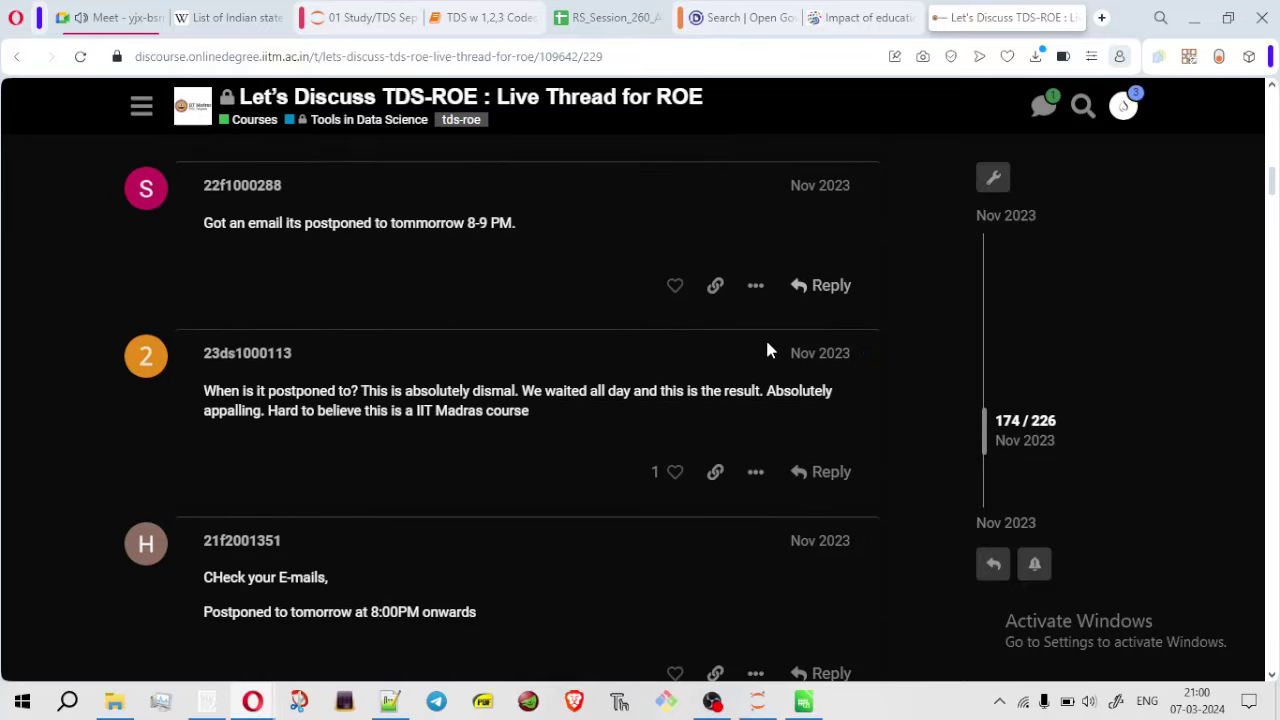
{"action": "mouse_move", "coordinate": [675, 285]}
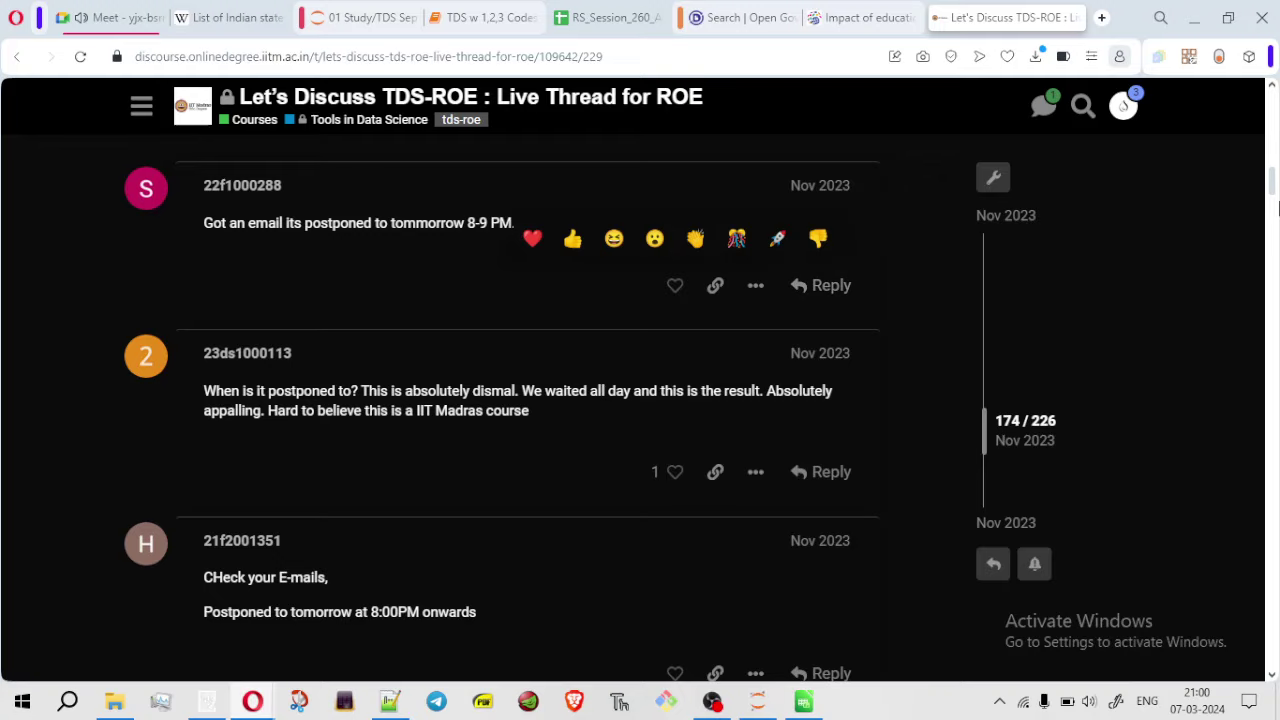
{"action": "left_click_drag", "start_coordinate": [1274, 192], "coordinate": [1274, 125]}
{"action": "scroll", "coordinate": [1274, 118], "scroll_direction": "up", "scroll_amount": 6}
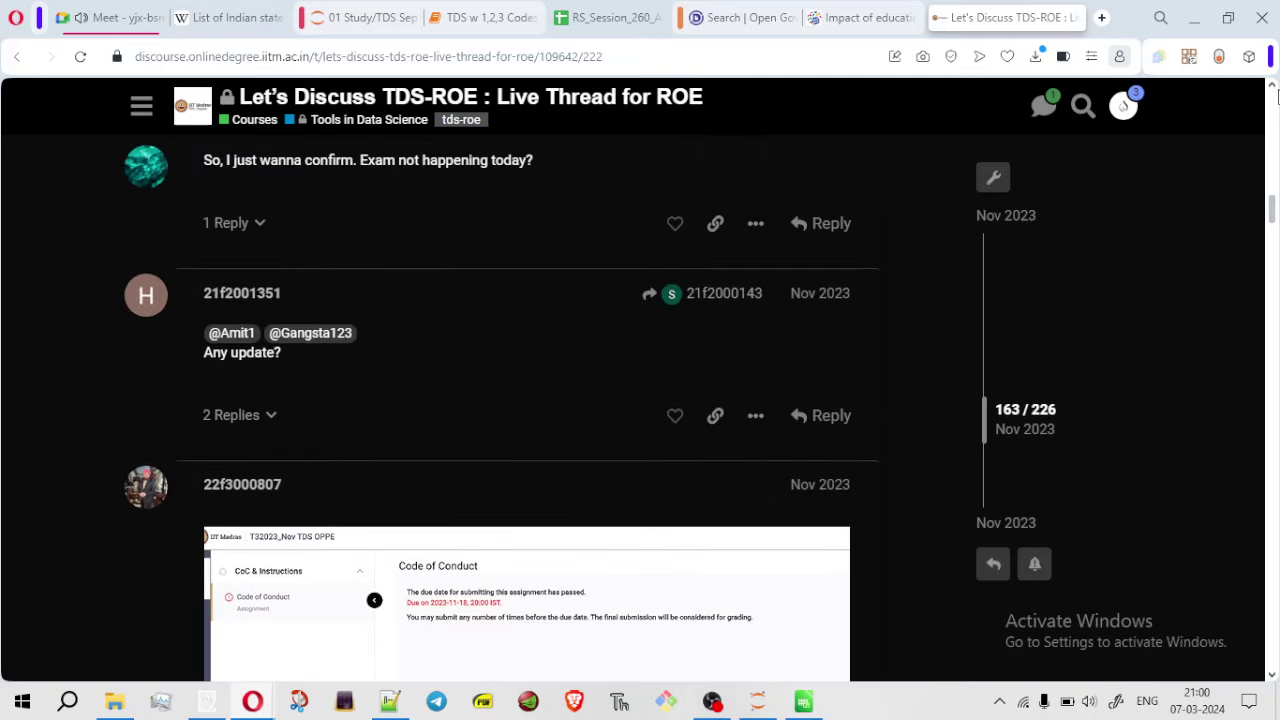
{"action": "left_click_drag", "start_coordinate": [1273, 215], "coordinate": [1265, 365]}
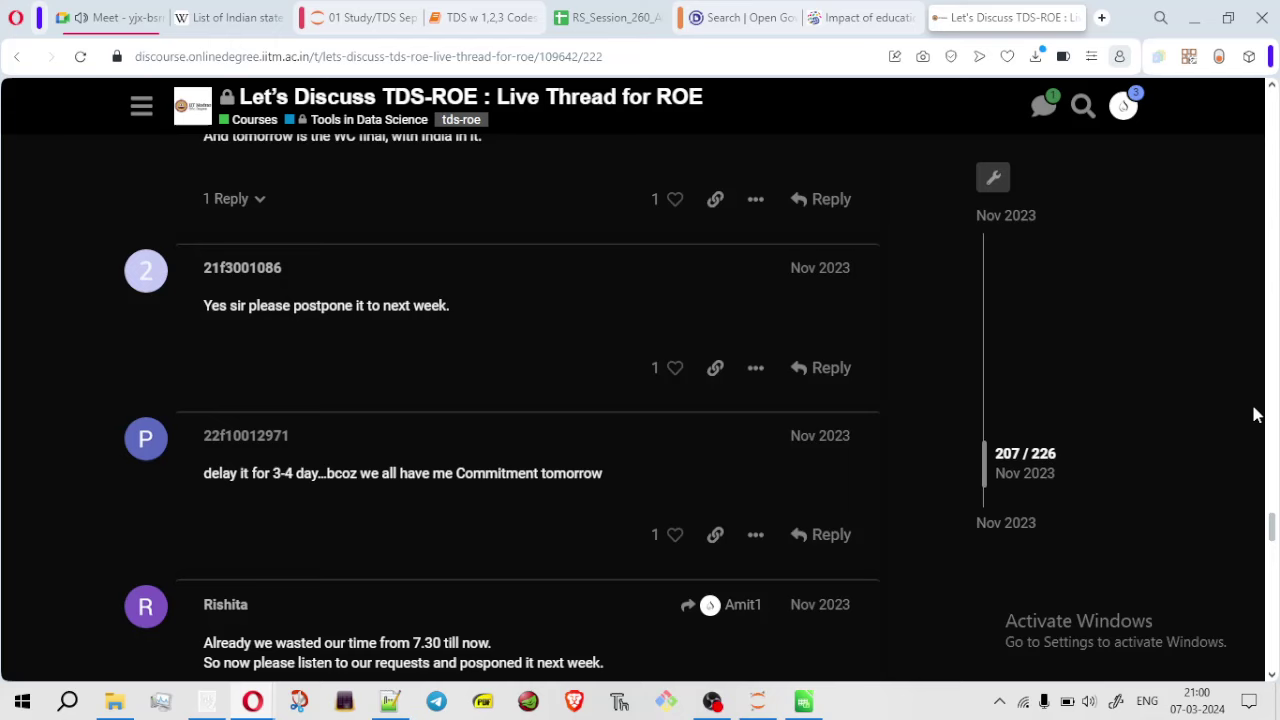
{"action": "scroll", "coordinate": [1251, 446], "scroll_direction": "down", "scroll_amount": 5}
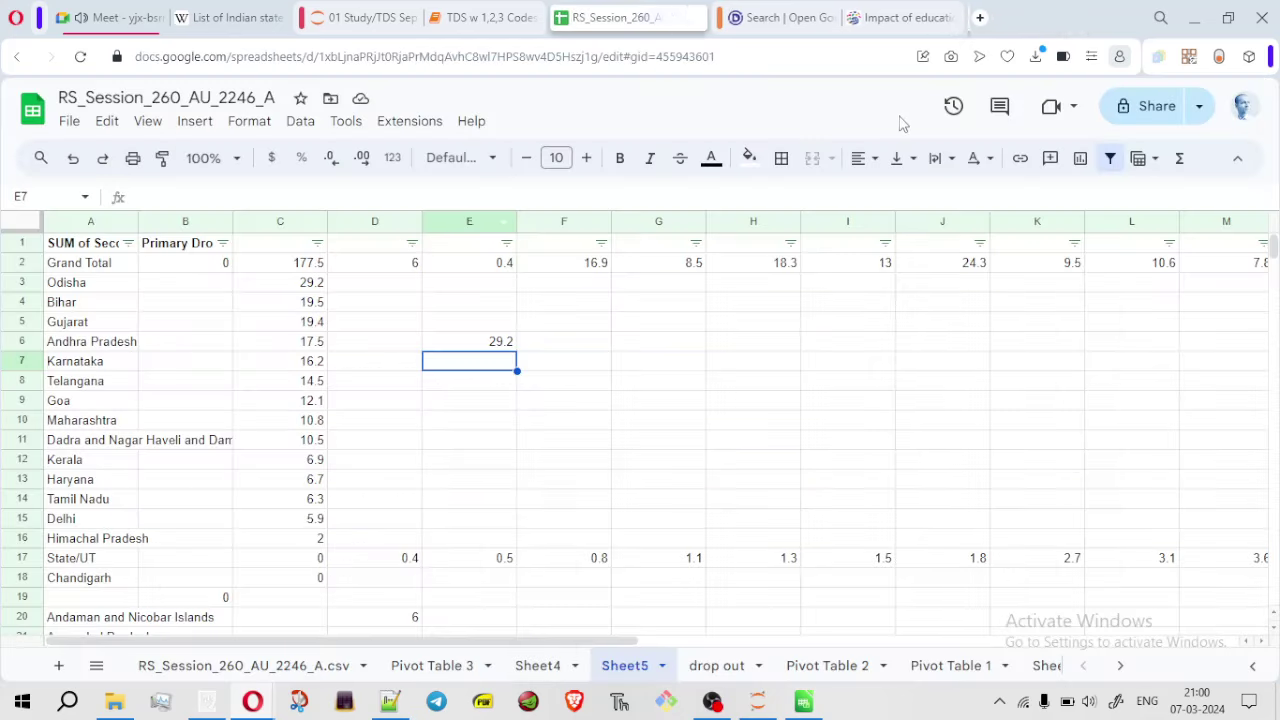
Close the forum tab to reveal Sheet5's pivot, then bring up the zzz.txt exam notes in Notepad++
{"action": "left_click", "coordinate": [1074, 18]}
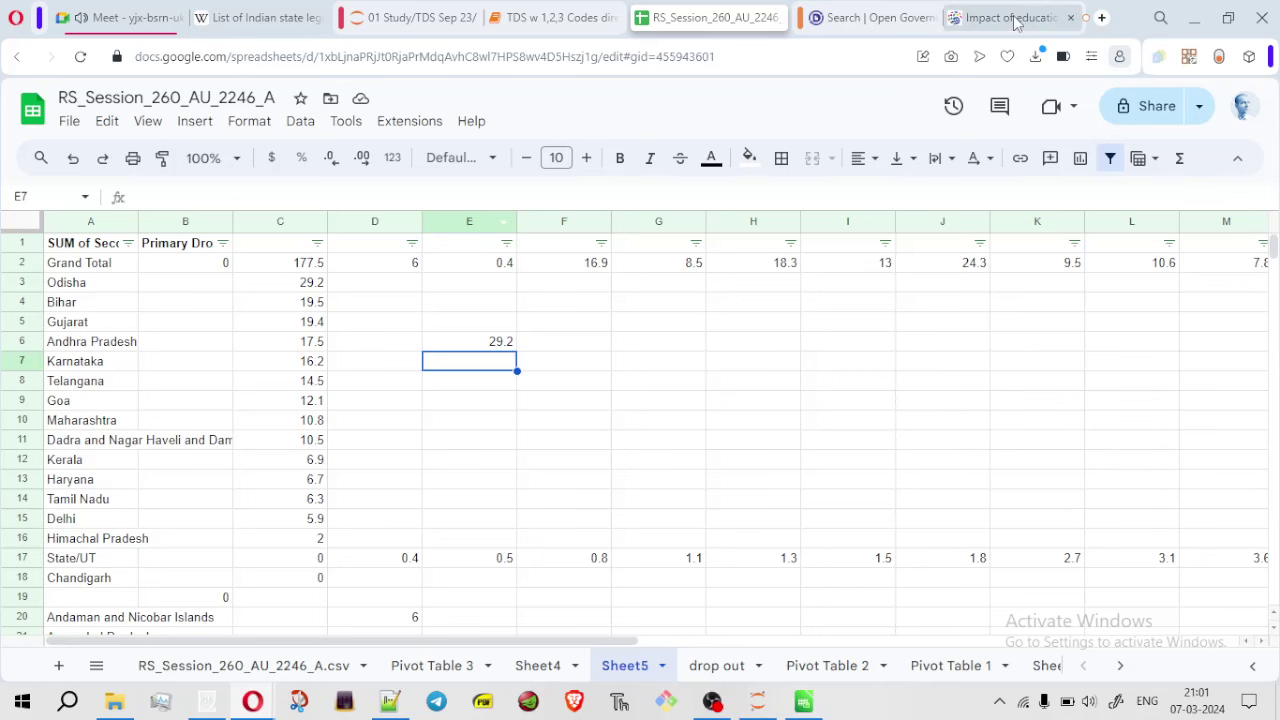
{"action": "left_click", "coordinate": [390, 701]}
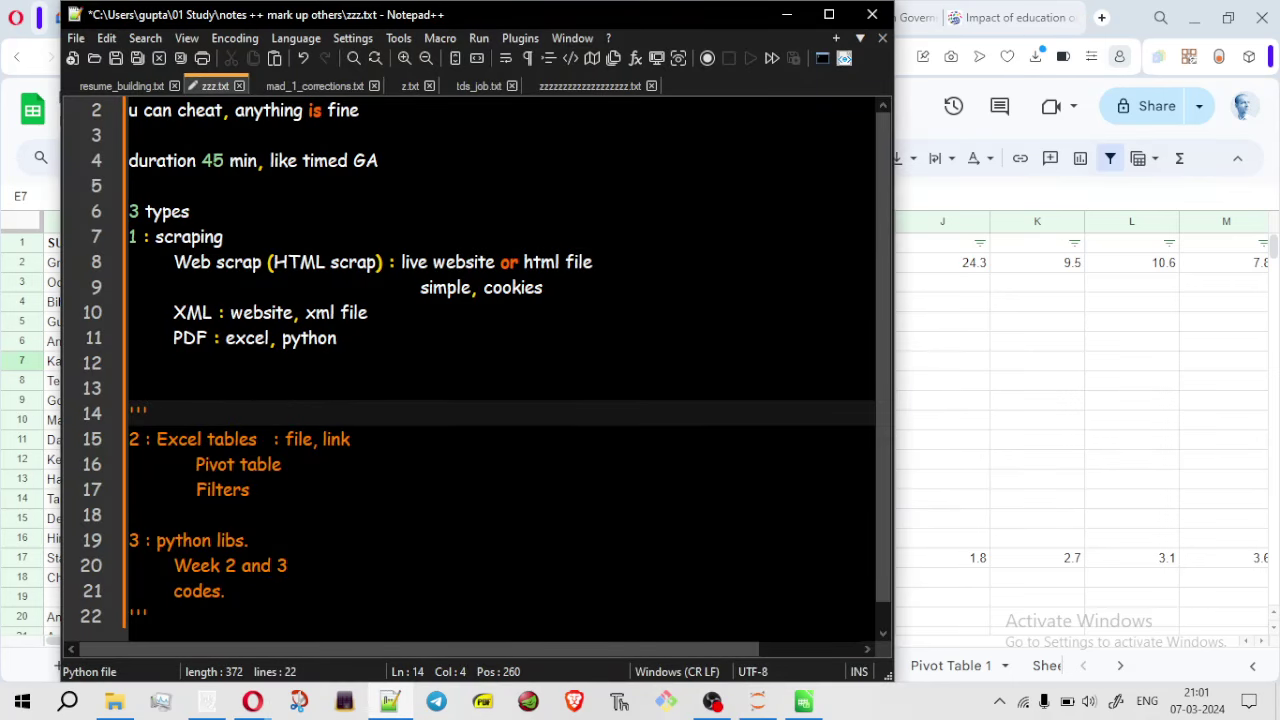
Minimize Notepad++ so Sheet5 shows again, with E6 still at 29.2
{"action": "left_click", "coordinate": [786, 16]}
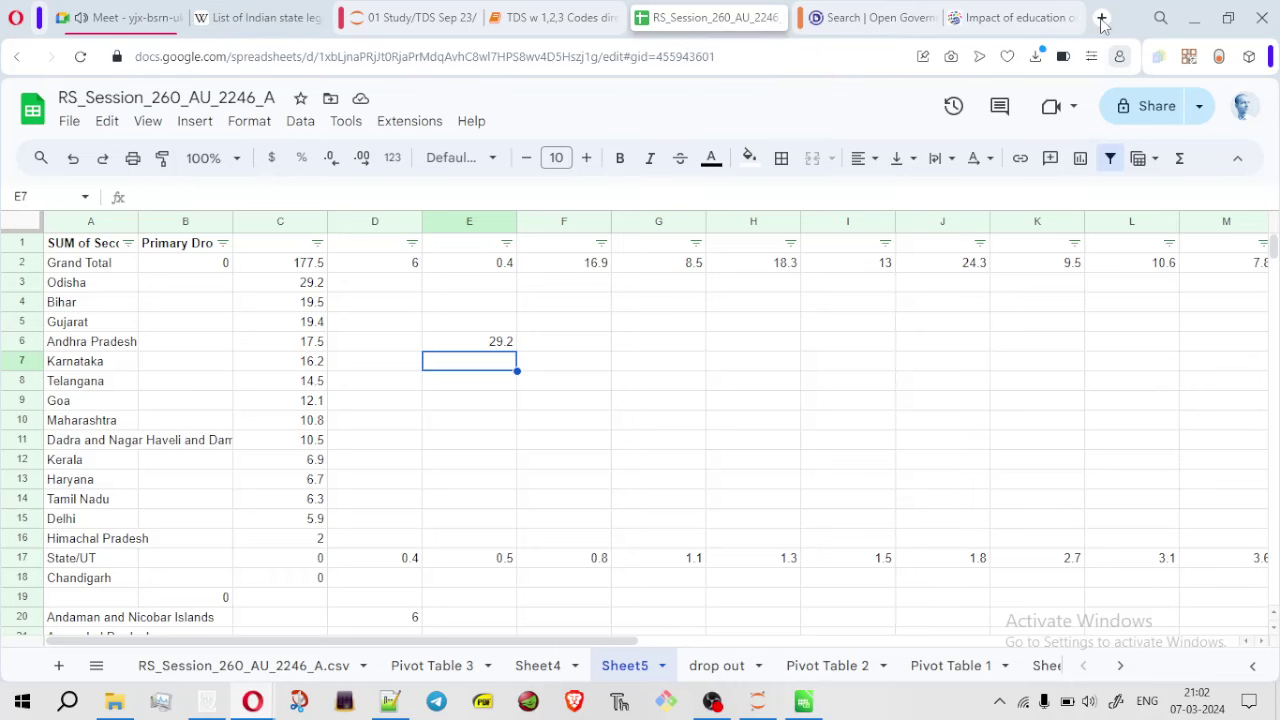
Start a new browser tab with 'chat' entered in the address bar
{"action": "left_click", "coordinate": [1101, 18]}
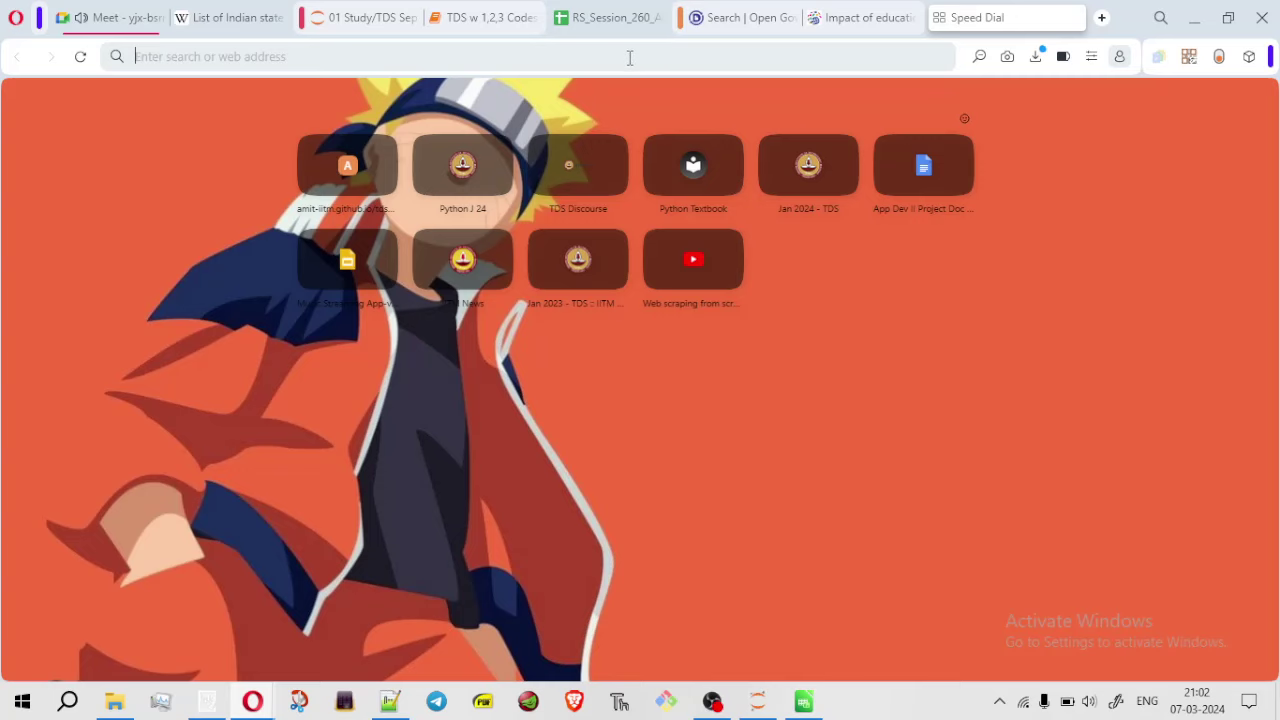
{"action": "type", "text": "dis"}
{"action": "key", "text": "BackSpace"}
{"action": "key", "text": "BackSpace"}
{"action": "key", "text": "BackSpace"}
{"action": "type", "text": "chat.openai.com"}
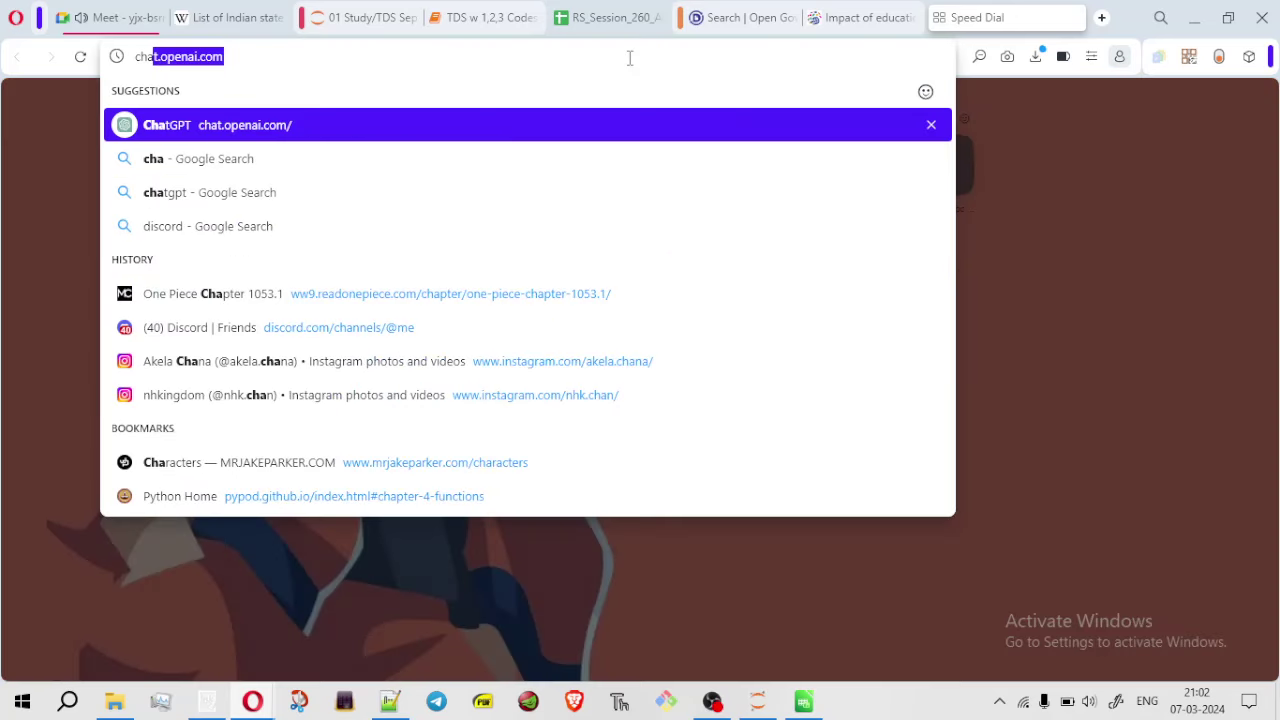
Check the Google Meet call's messages and raised-hand people list, then return to the new tab
{"action": "left_click", "coordinate": [120, 17]}
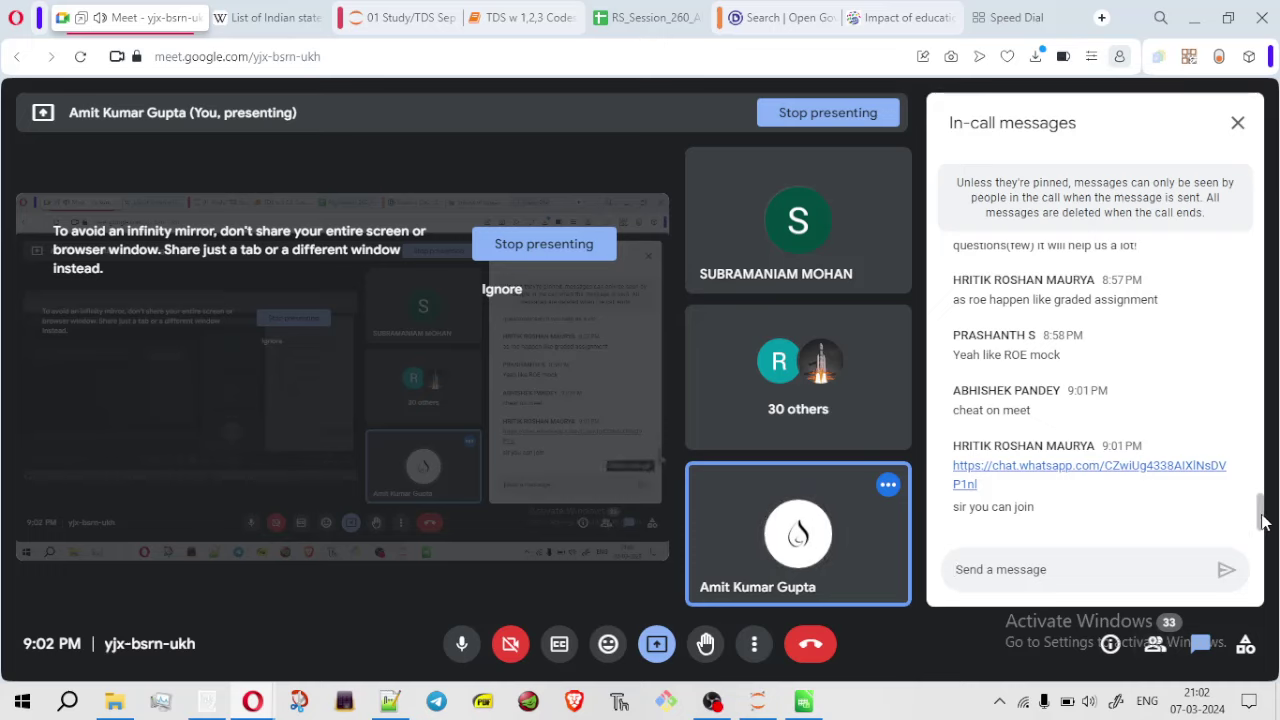
{"action": "left_click_drag", "start_coordinate": [1262, 518], "coordinate": [1234, 531]}
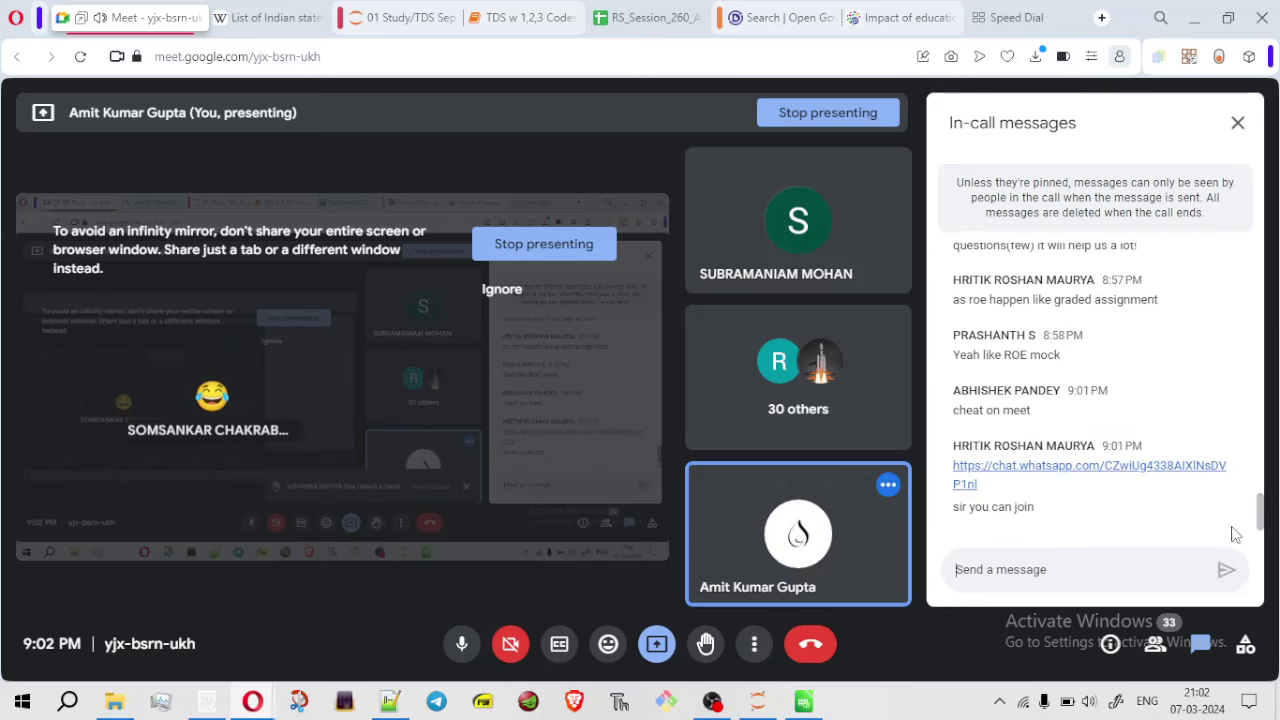
{"action": "left_click", "coordinate": [1155, 646]}
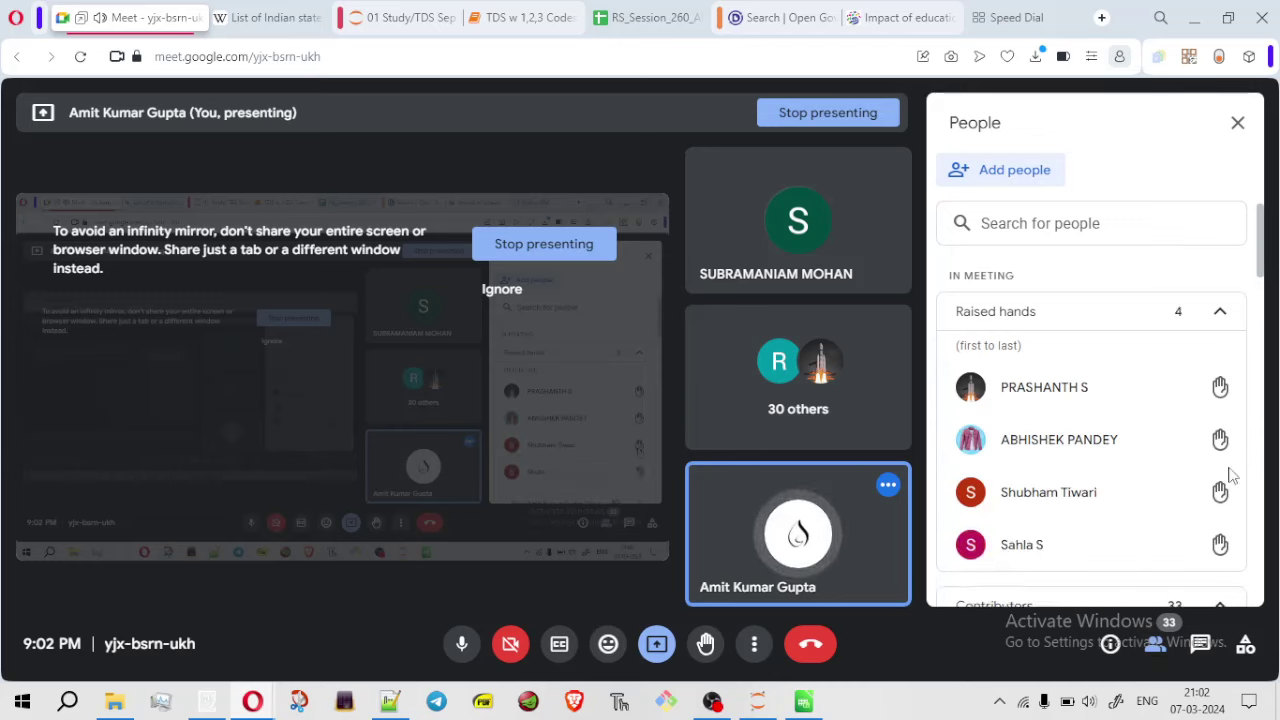
{"action": "left_click_drag", "start_coordinate": [1260, 297], "coordinate": [1256, 263]}
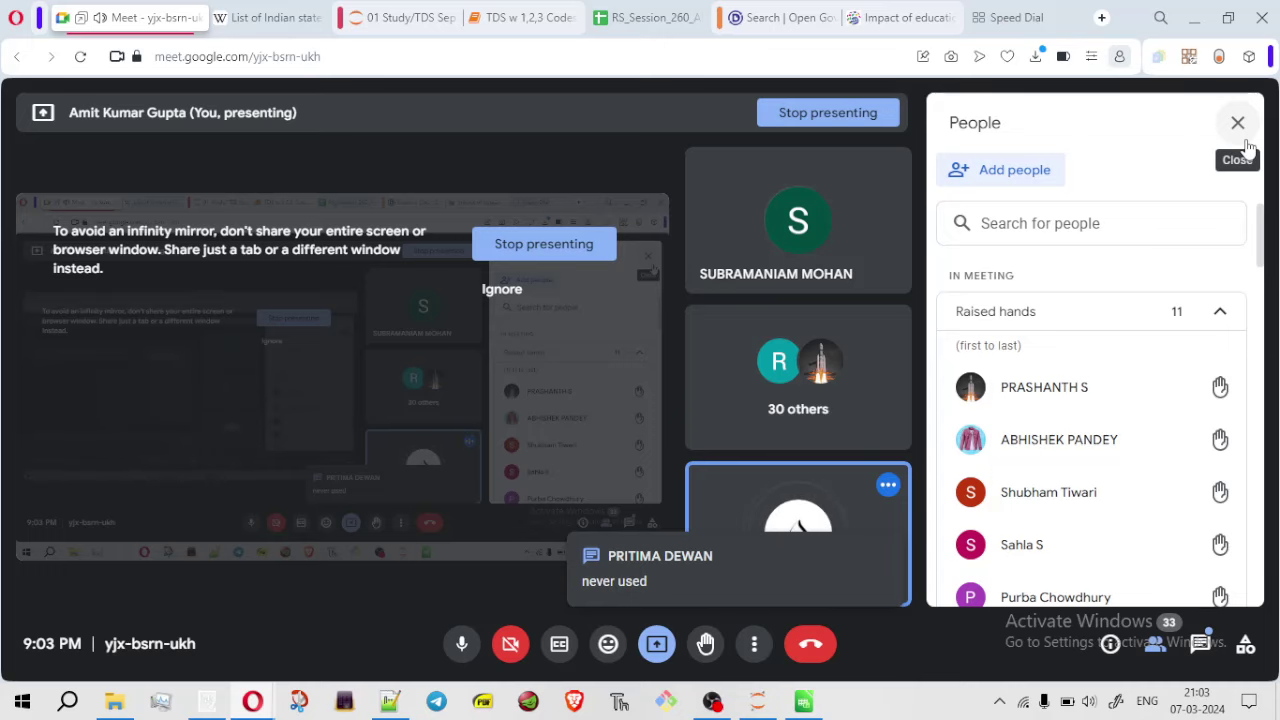
{"action": "left_click", "coordinate": [1022, 20]}
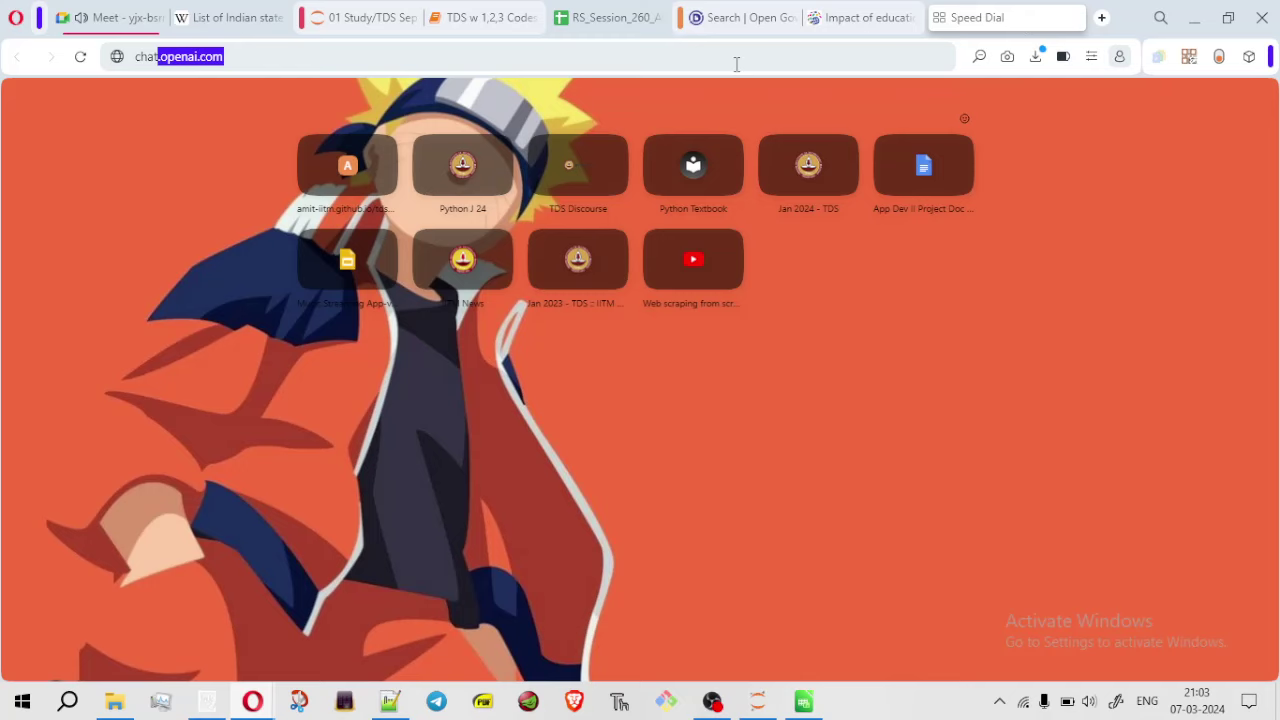
Load the ChatGPT 3.5 new-chat page at chat.openai.com and open a blank Speed Dial tab beside it
{"action": "left_click", "coordinate": [662, 63]}
{"action": "key", "text": "Escape"}
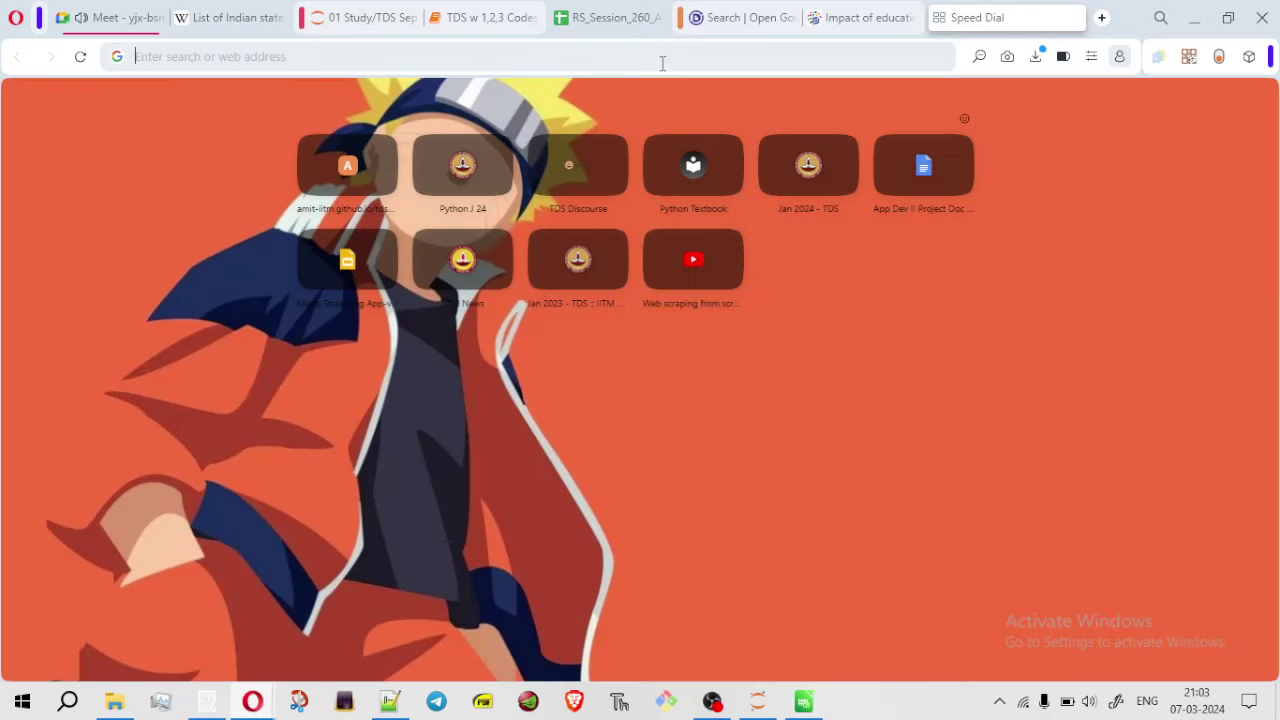
{"action": "type", "text": "chat.openai.com"}
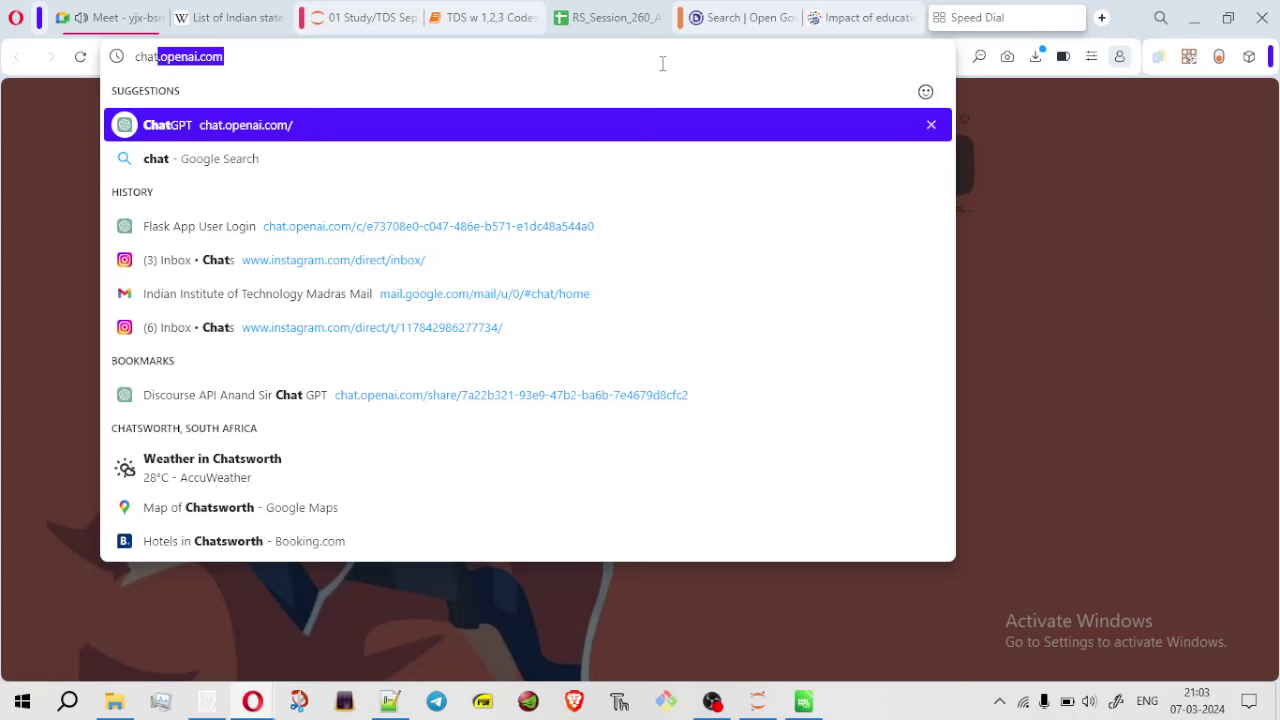
{"action": "key", "text": "Return"}
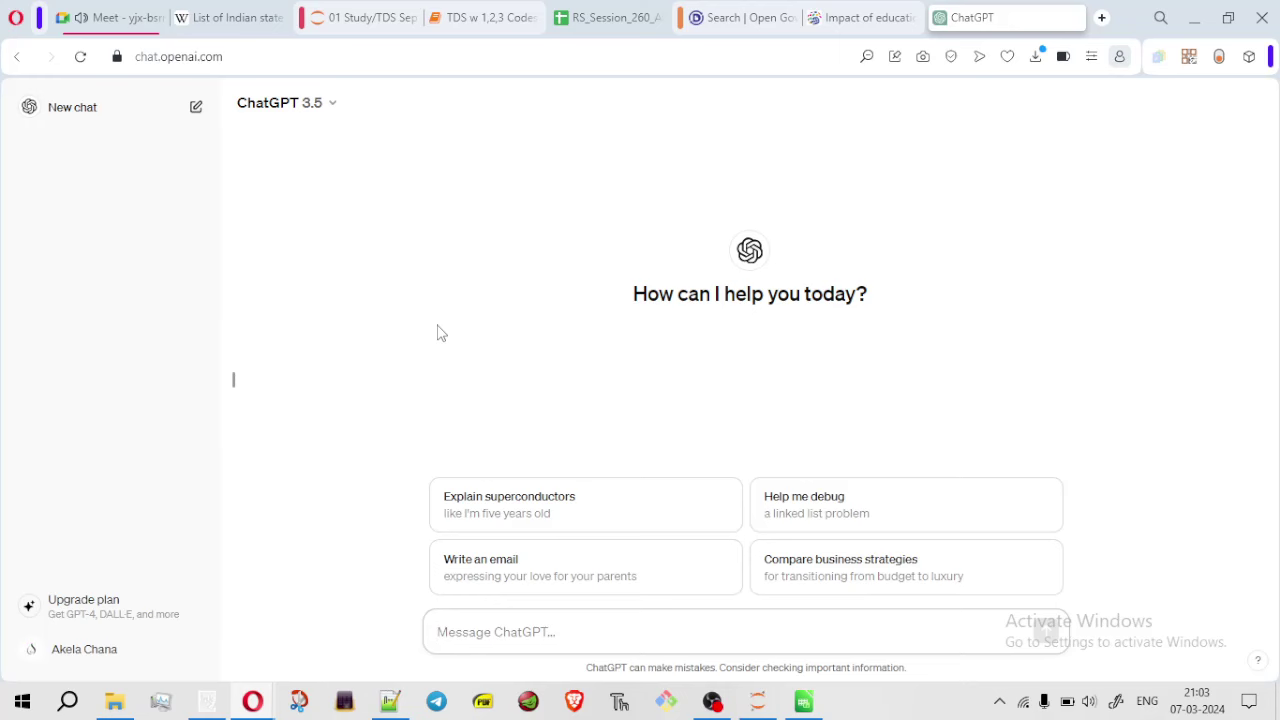
{"action": "left_click", "coordinate": [1104, 20]}
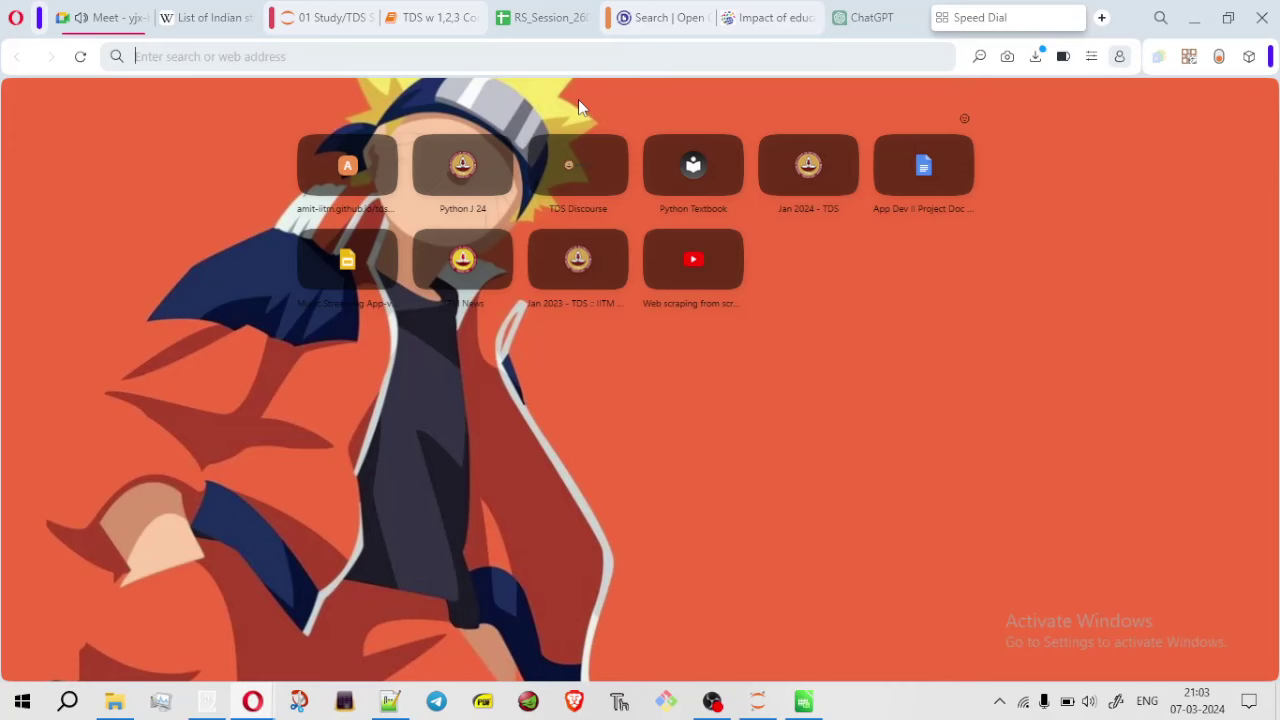
Search Google for 'max value in pivot table in google sheet'
{"action": "type", "text": "max"}
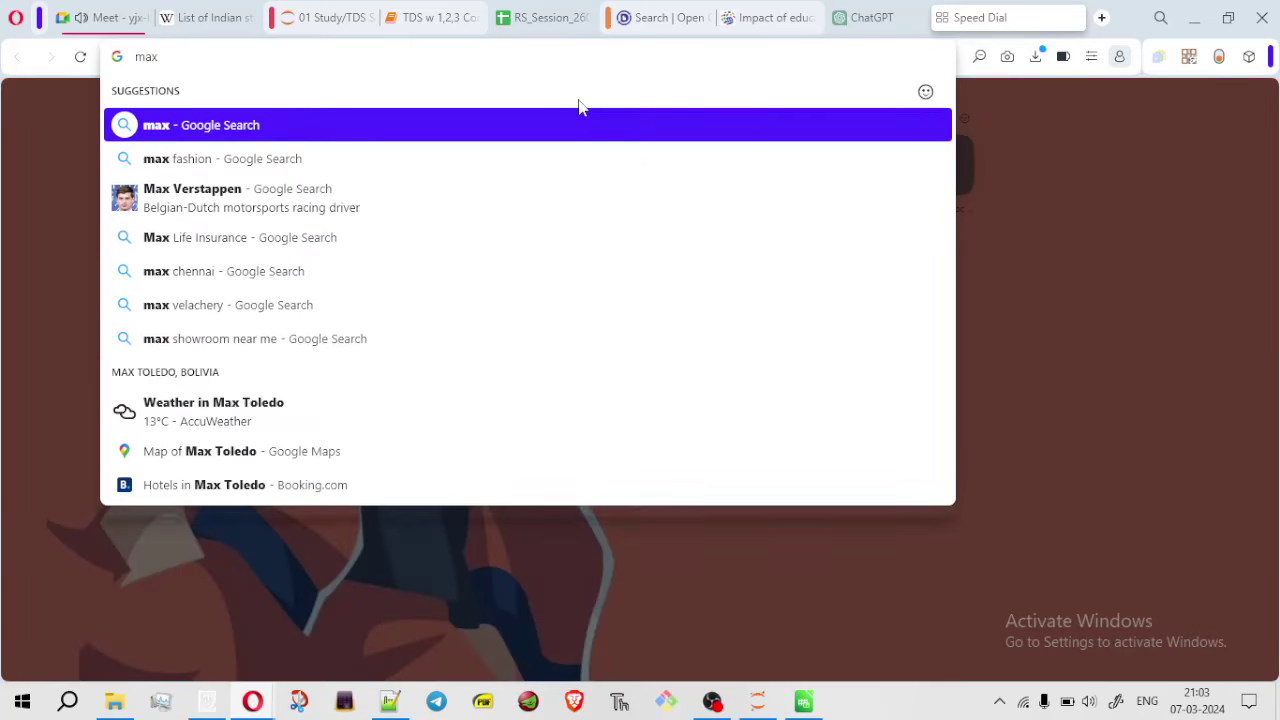
{"action": "type", "text": " value in p"}
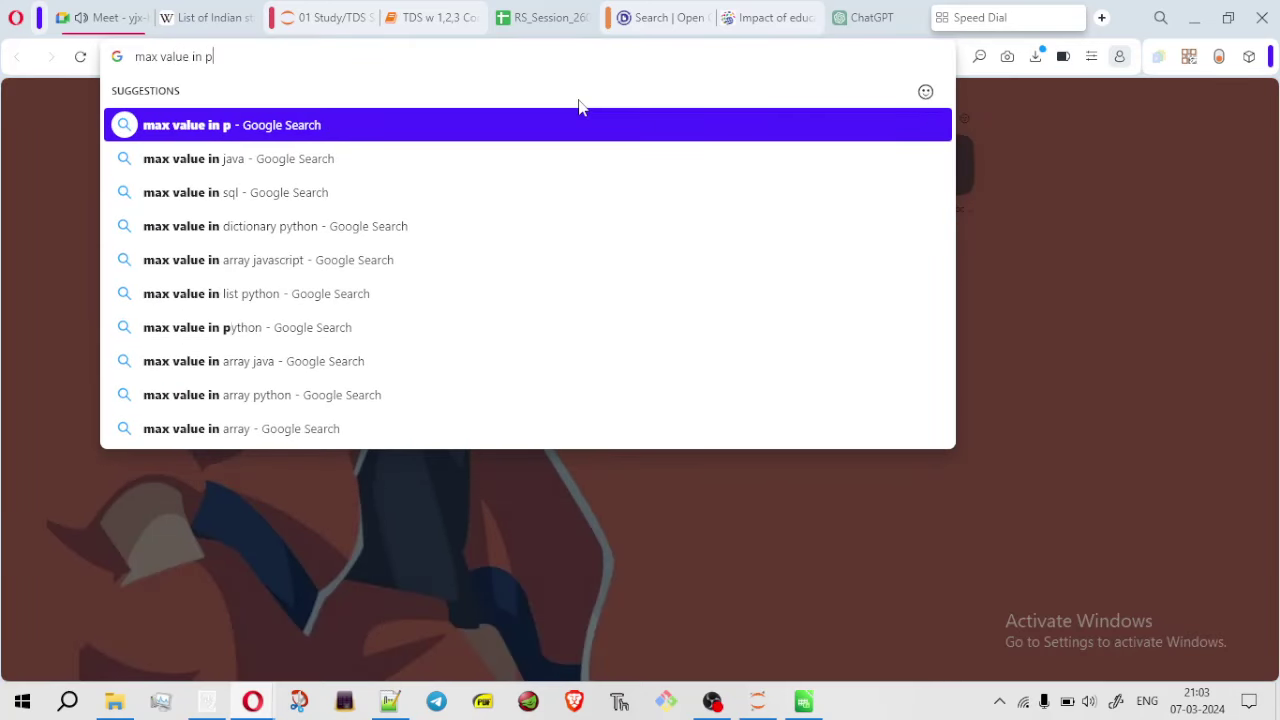
{"action": "type", "text": "ivot ta"}
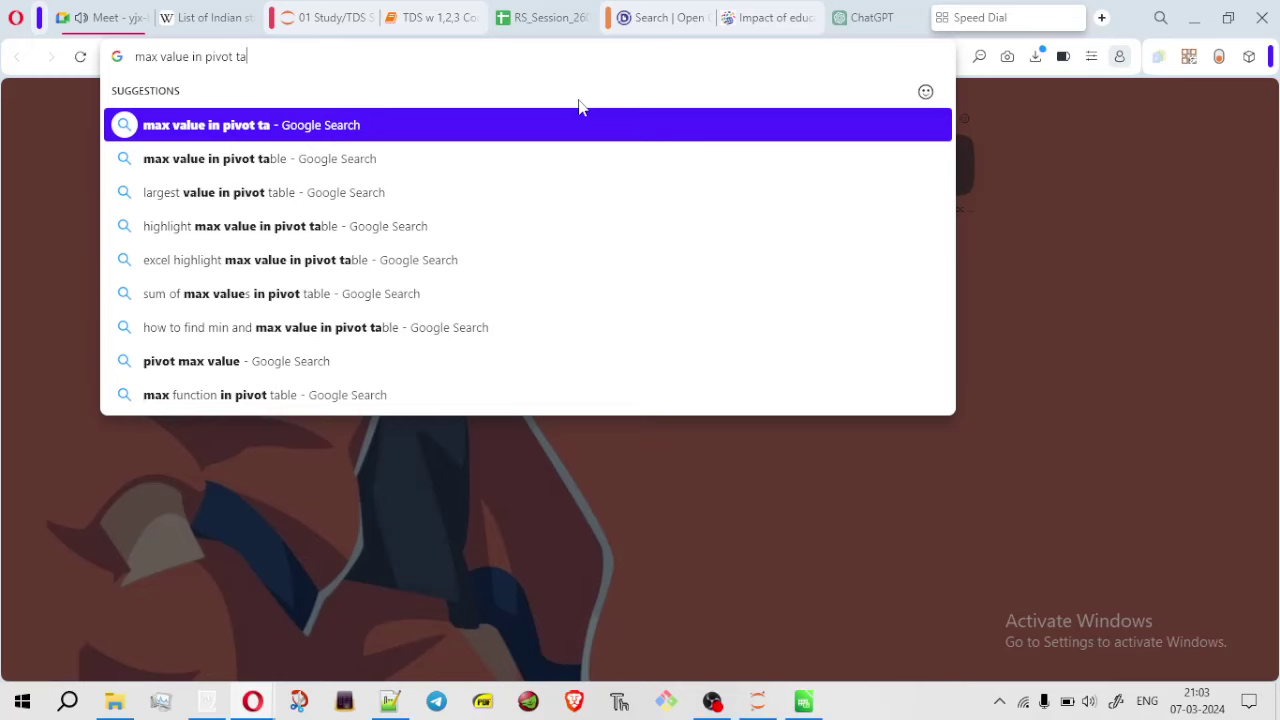
{"action": "type", "text": "ble in google d"}
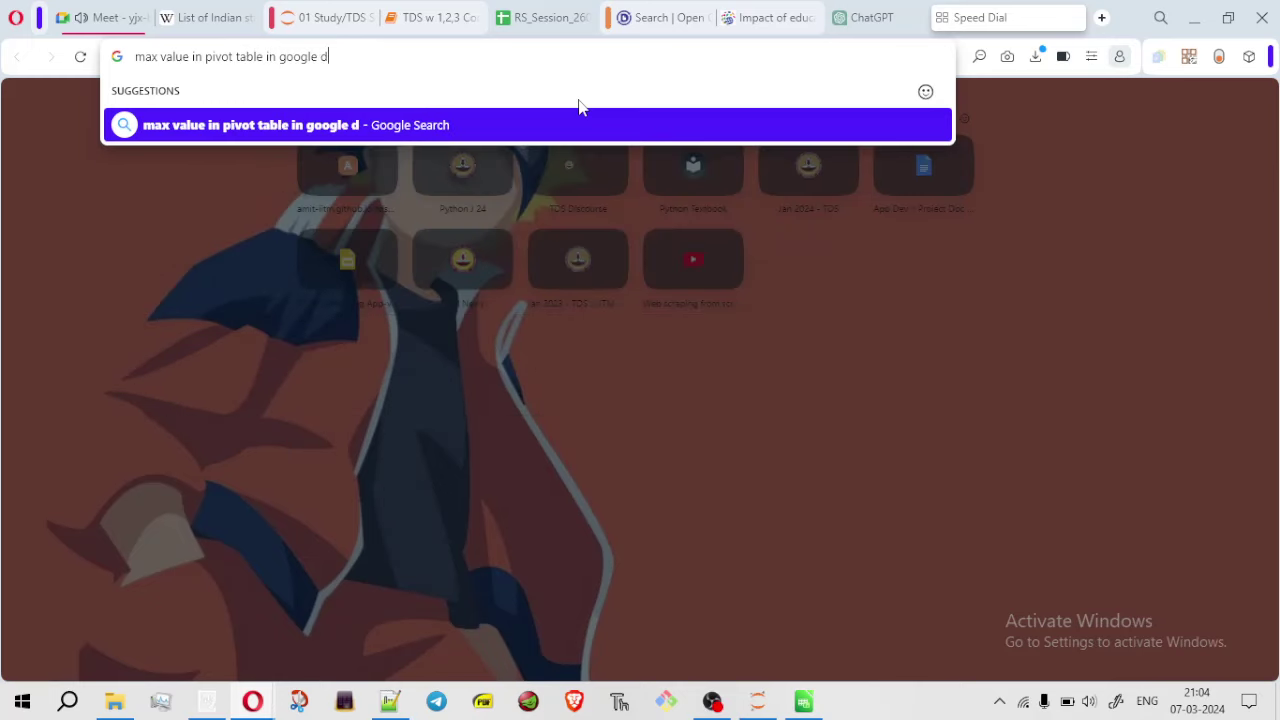
{"action": "key", "text": "BackSpace"}
{"action": "type", "text": "sheet"}
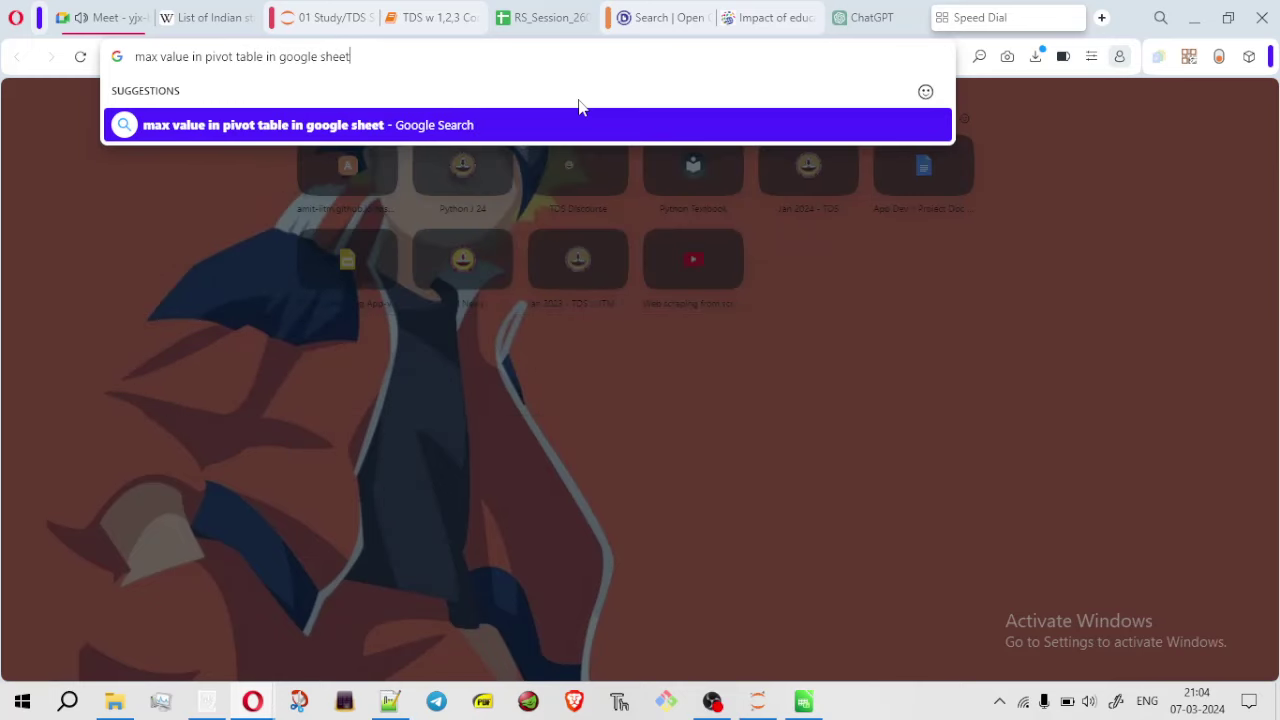
{"action": "key", "text": "Return"}
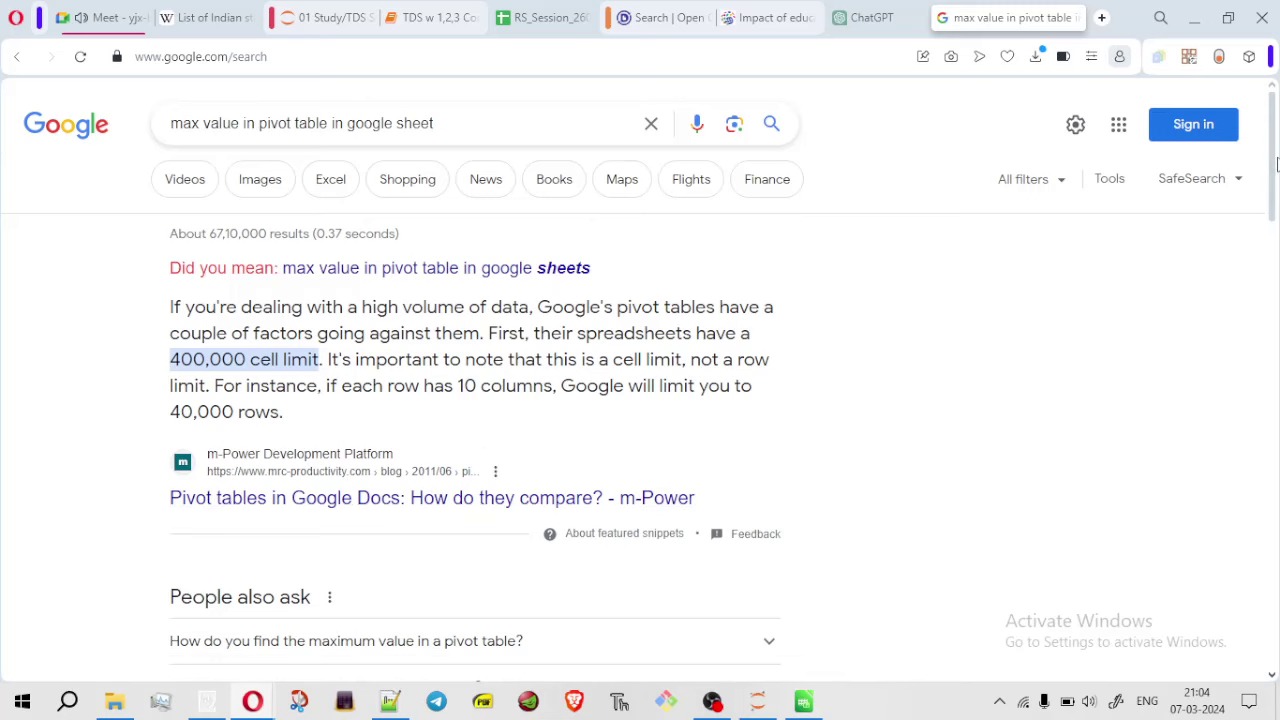
Skim the m-Power pivot tables article, then select the search query and return to ChatGPT
{"action": "scroll", "coordinate": [1274, 168], "scroll_direction": "down", "scroll_amount": 1}
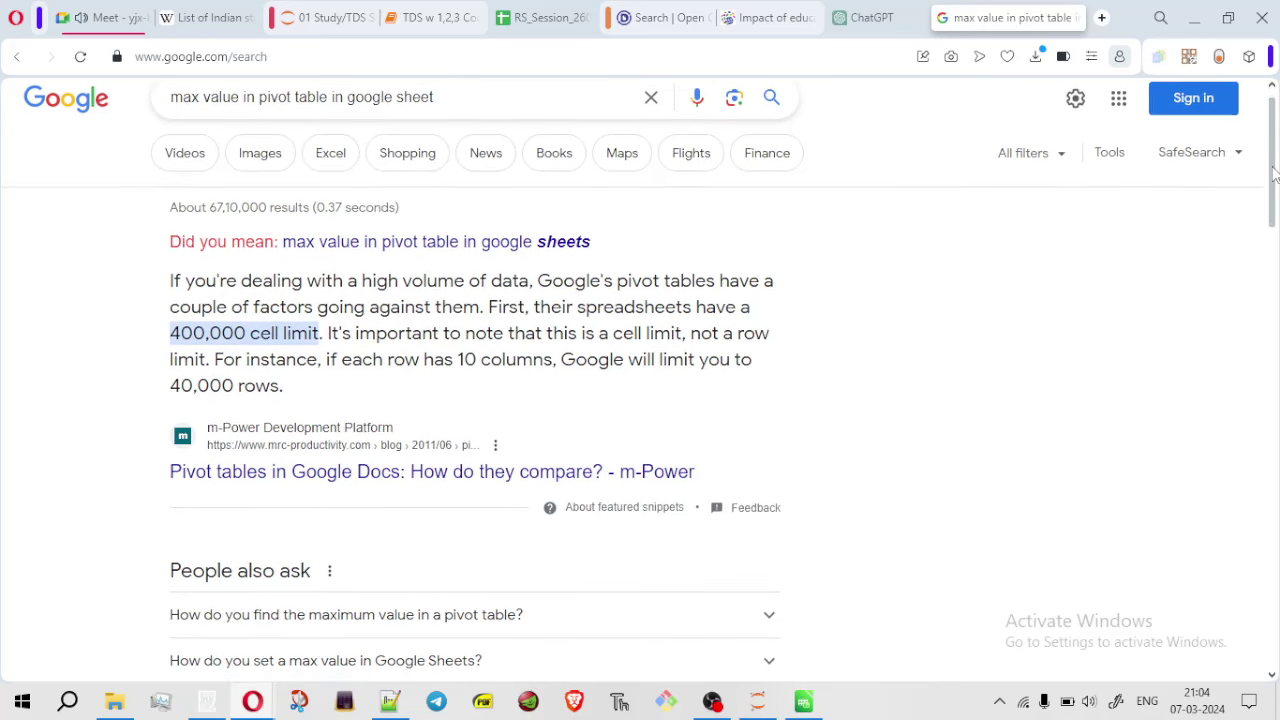
{"action": "left_click", "coordinate": [427, 471]}
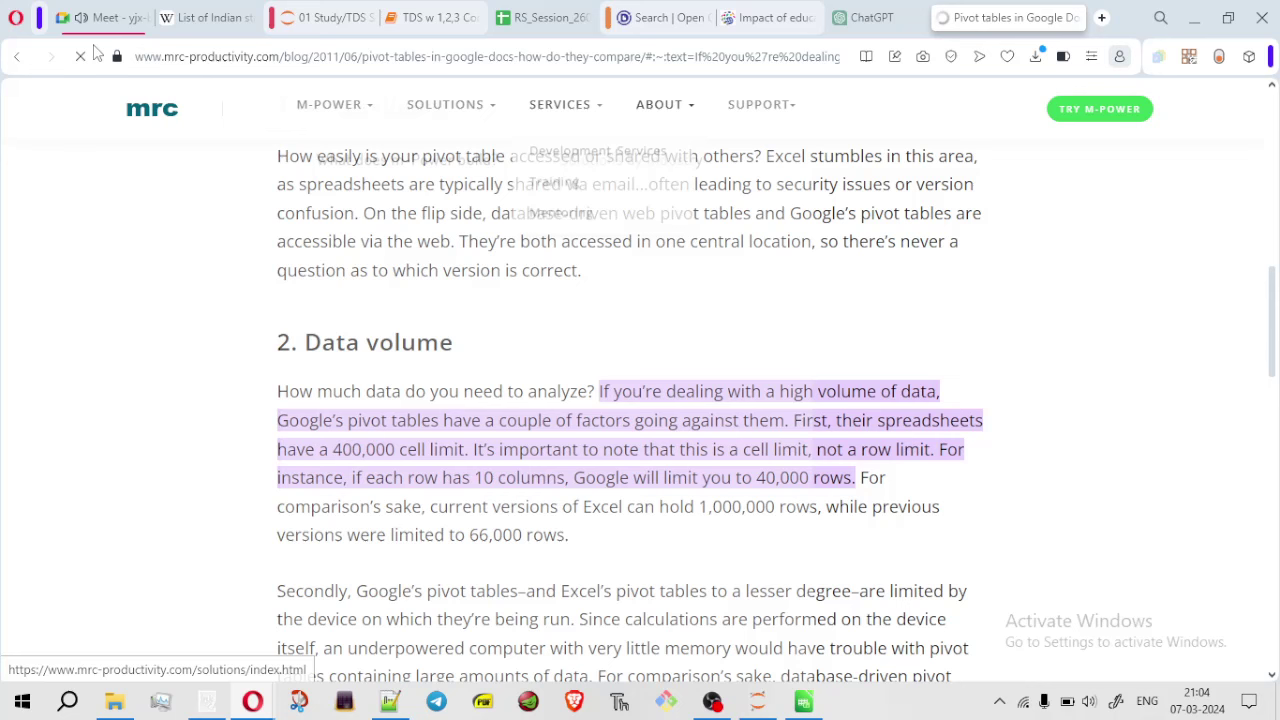
{"action": "left_click", "coordinate": [16, 56]}
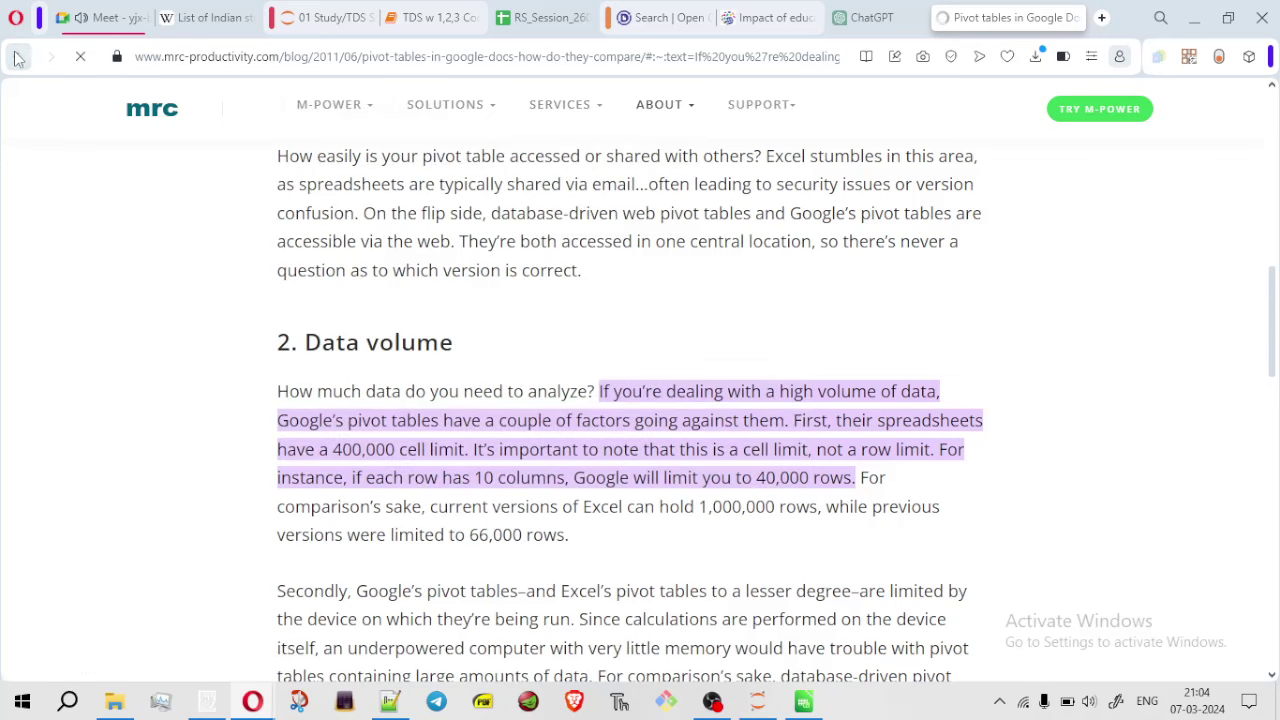
{"action": "scroll", "coordinate": [480, 457], "scroll_direction": "down", "scroll_amount": 5}
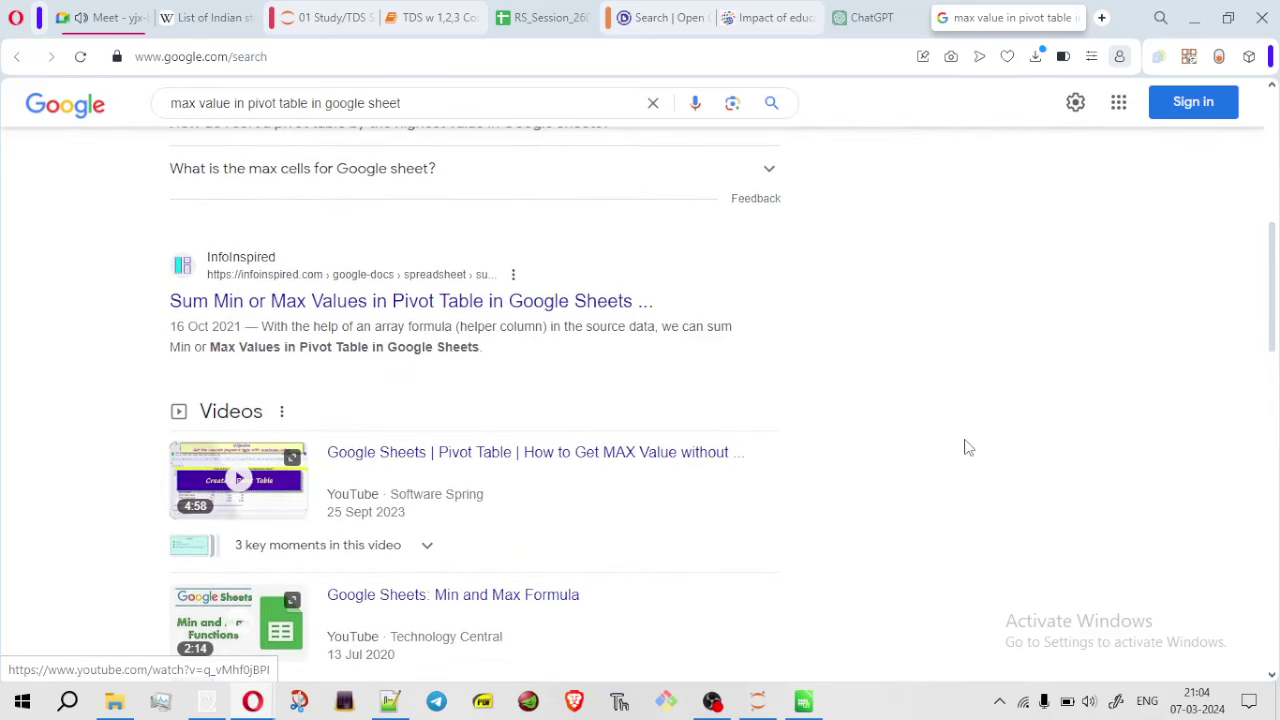
{"action": "left_click_drag", "start_coordinate": [1273, 322], "coordinate": [1238, 88]}
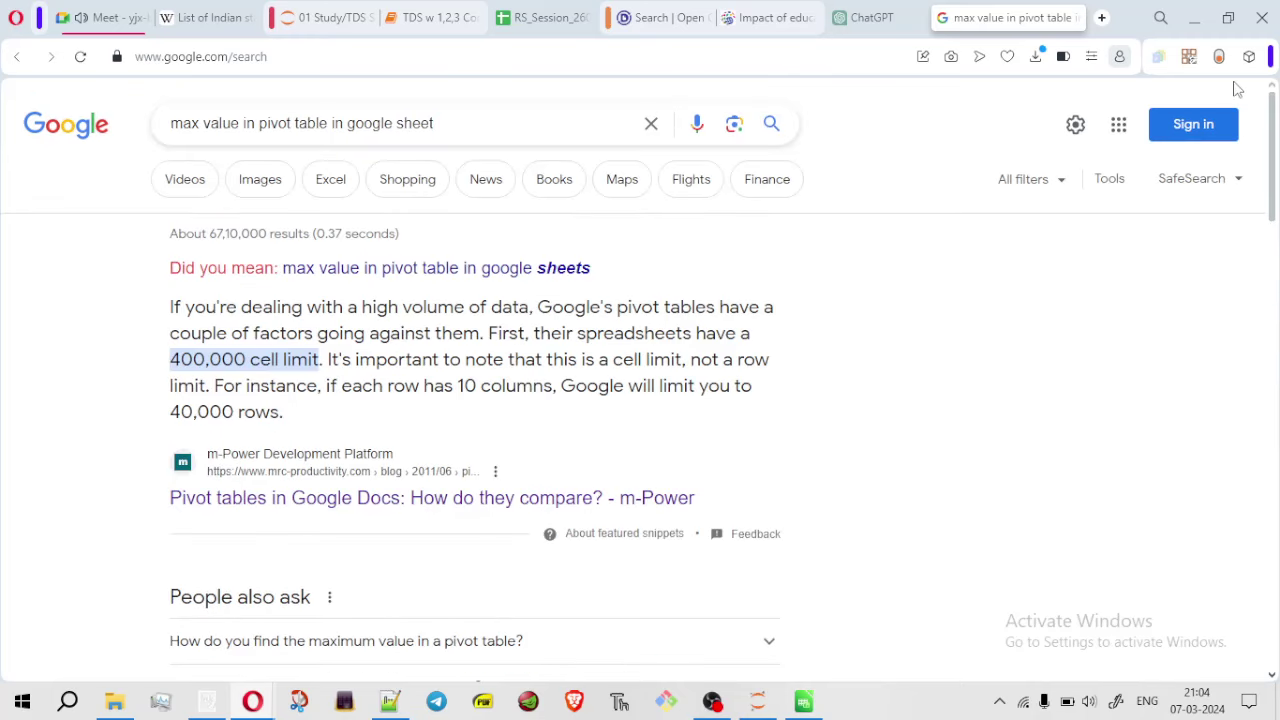
{"action": "left_click_drag", "start_coordinate": [465, 131], "coordinate": [113, 147]}
{"action": "key", "text": "ctrl+c"}
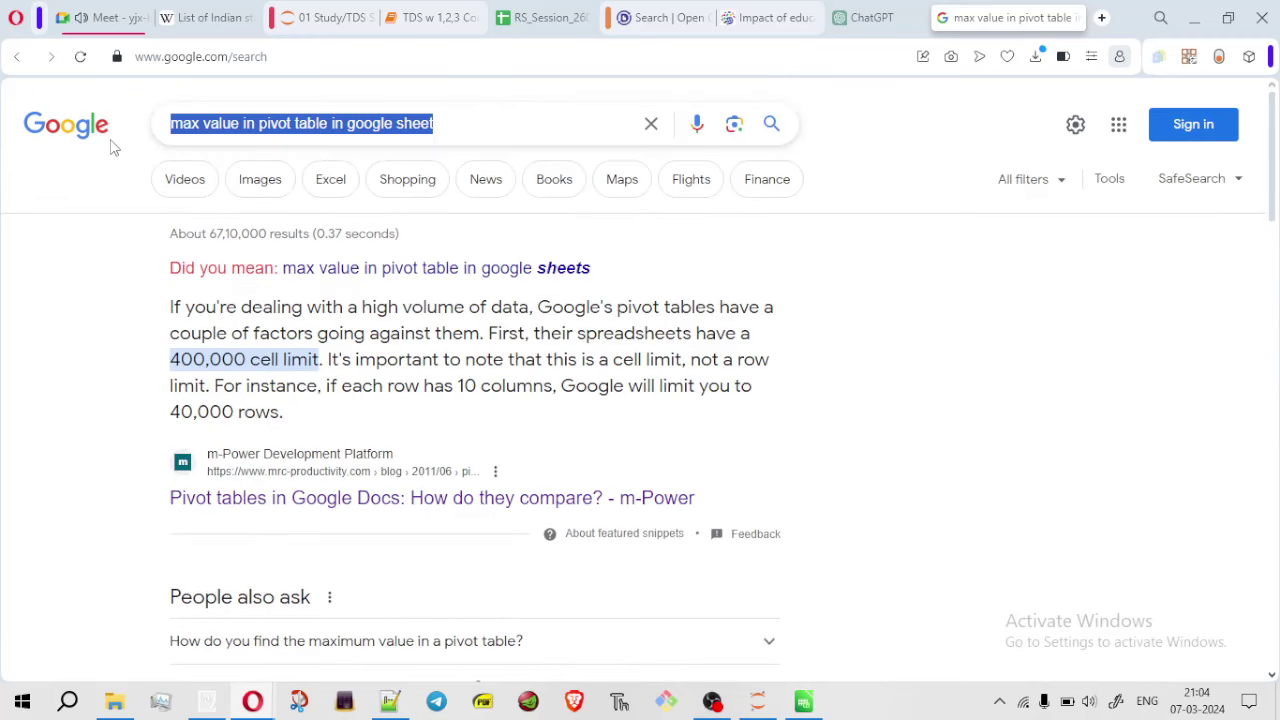
{"action": "left_click", "coordinate": [871, 17]}
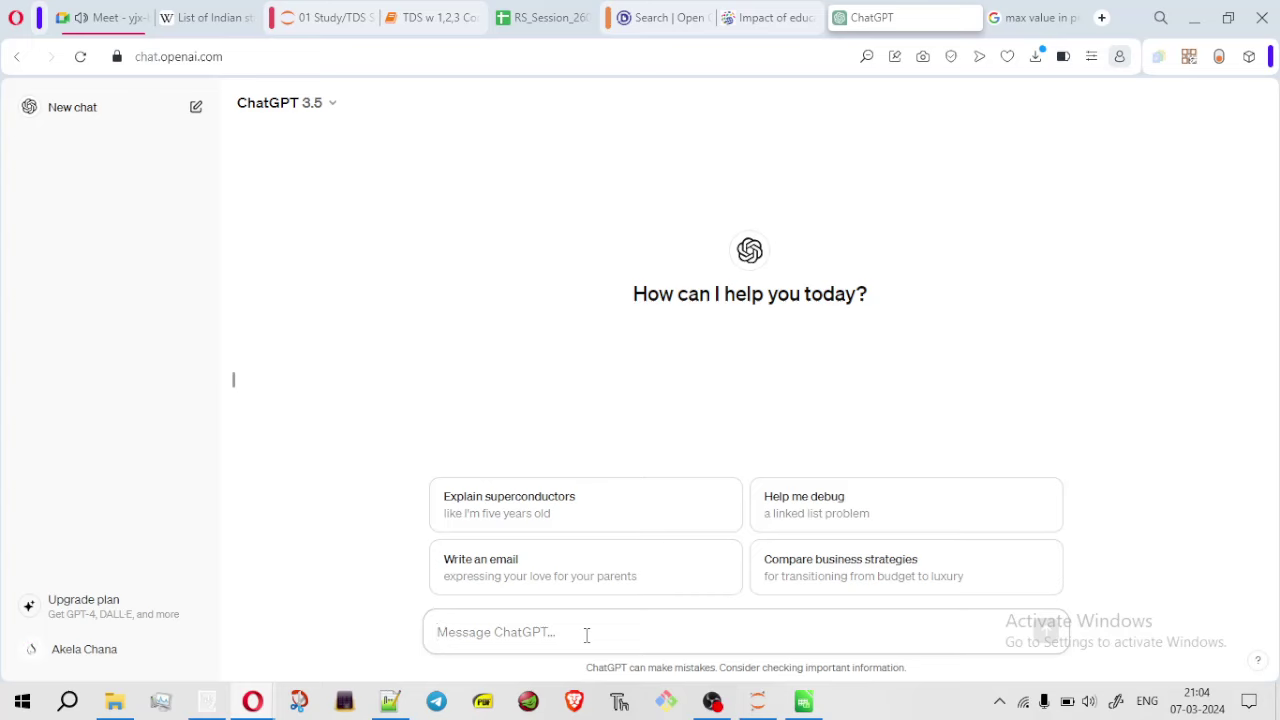
Ask ChatGPT the pasted pivot max question and read its =MAX(GETPIVOTDATA(...)) answer
{"action": "key", "text": "ctrl+v"}
{"action": "key", "text": "Return"}
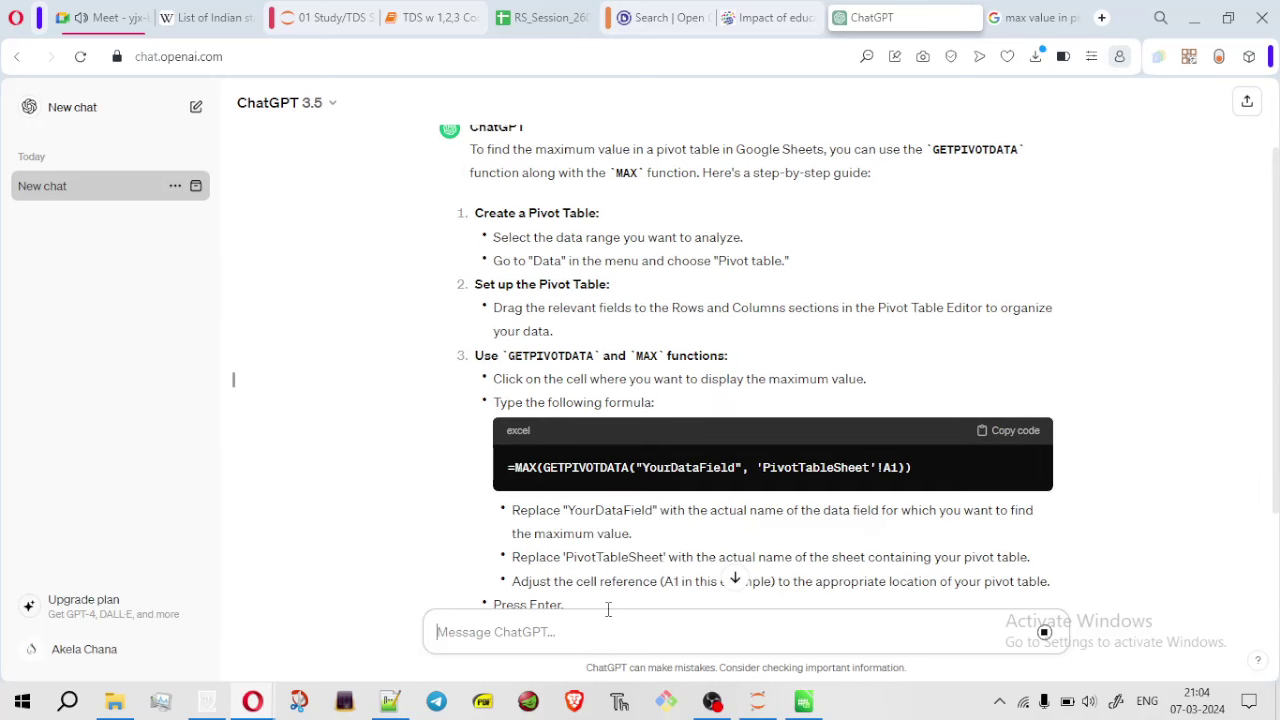
{"action": "left_click", "coordinate": [735, 584]}
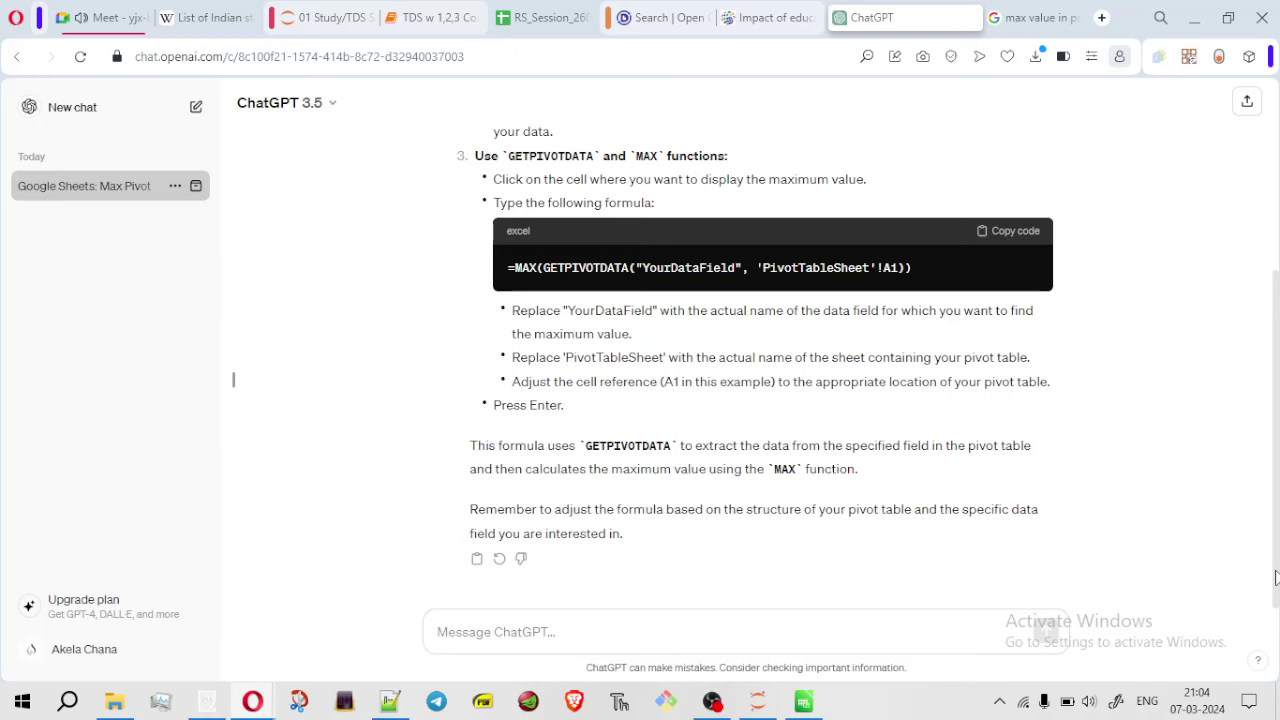
{"action": "scroll", "coordinate": [737, 577], "scroll_direction": "up", "scroll_amount": 5}
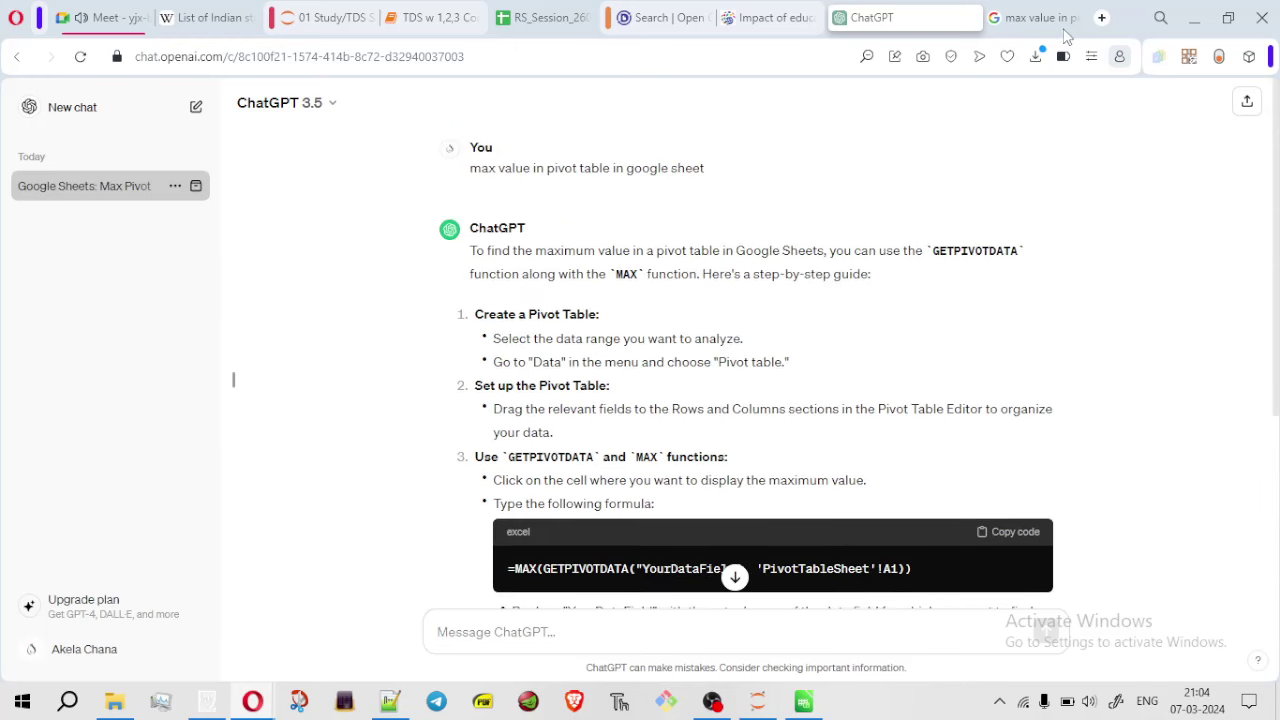
{"action": "left_click", "coordinate": [1043, 24]}
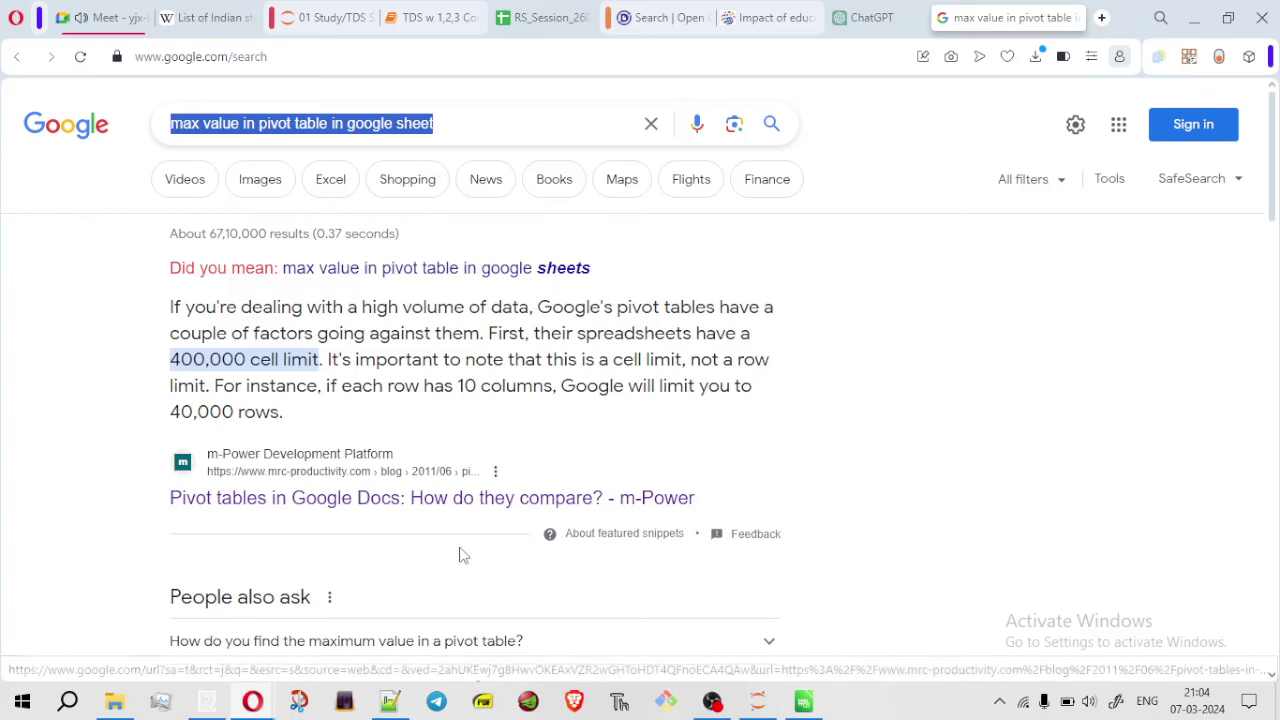
Read InfoInspired's helper-column article on summing Min or Max values in a pivot table
{"action": "left_click_drag", "start_coordinate": [1273, 175], "coordinate": [1272, 302]}
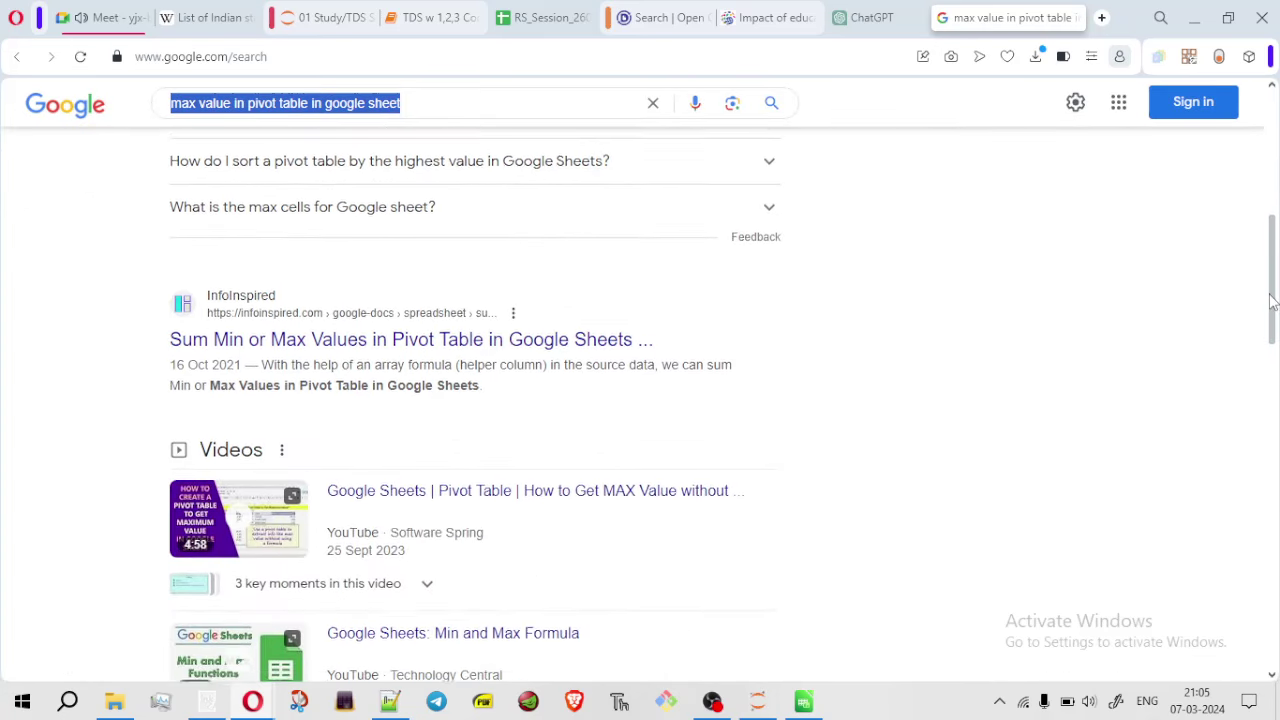
{"action": "left_click", "coordinate": [410, 338]}
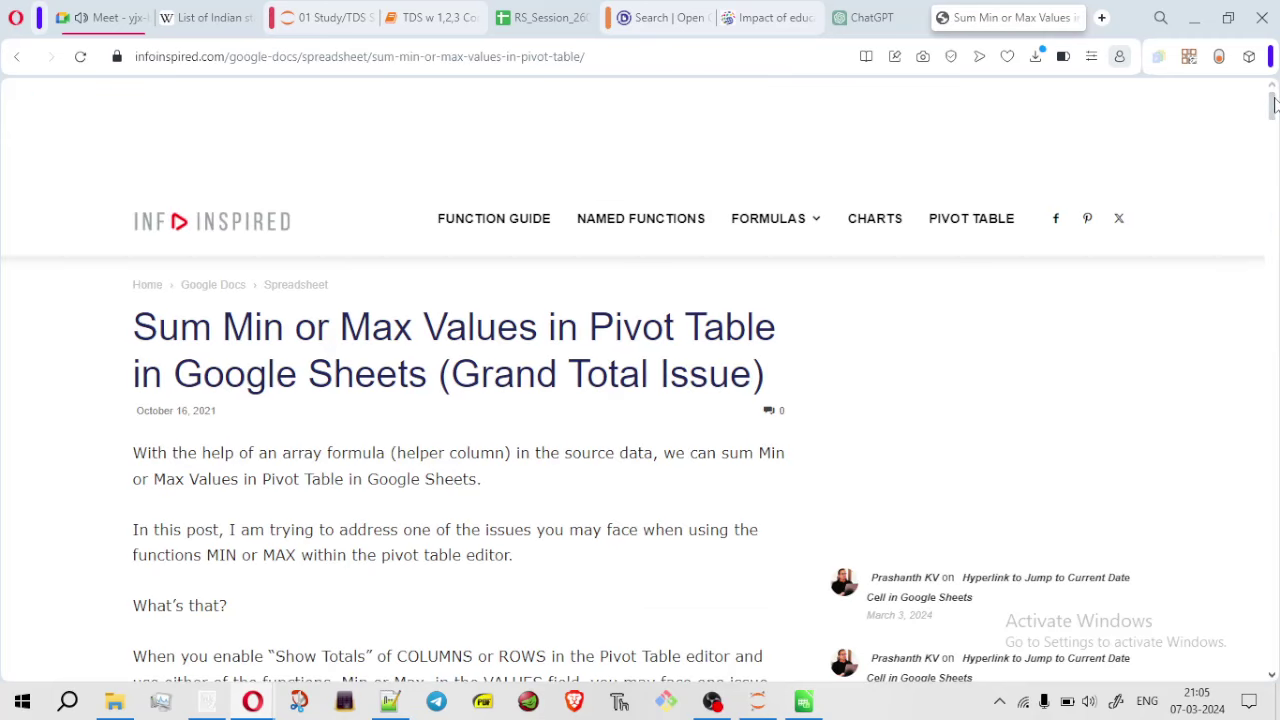
{"action": "left_click_drag", "start_coordinate": [1274, 104], "coordinate": [1274, 280]}
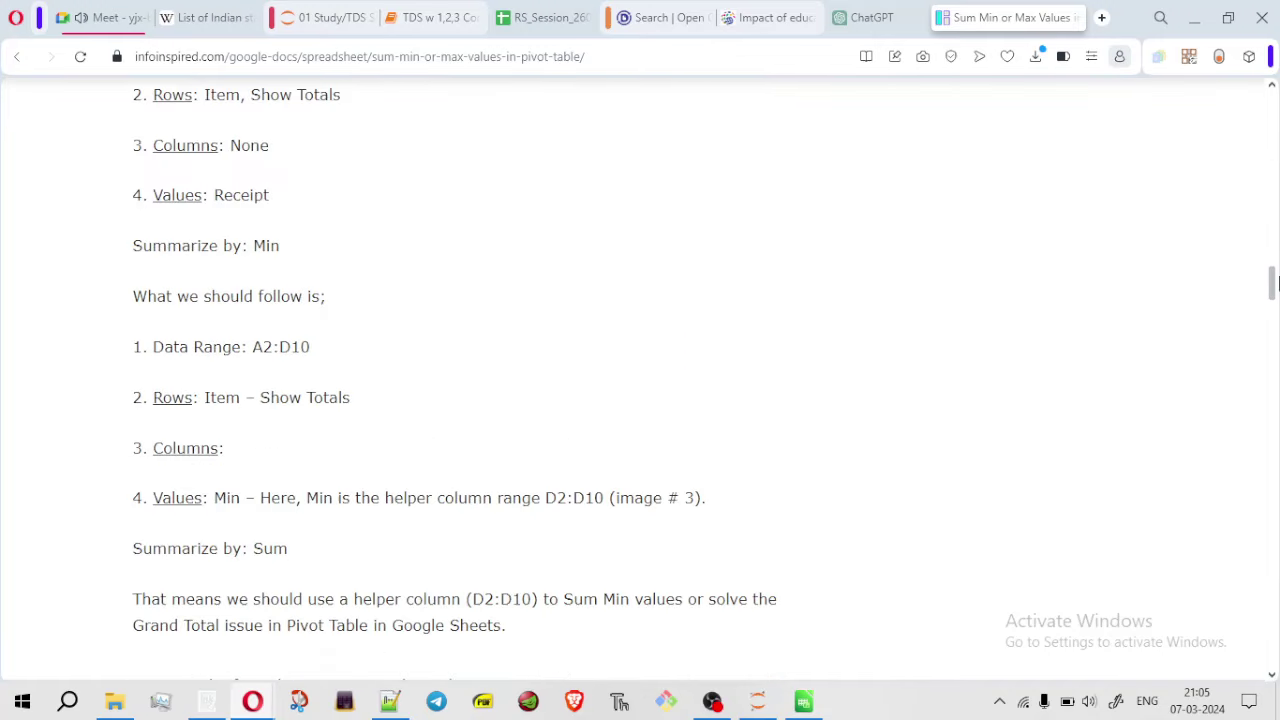
{"action": "left_click", "coordinate": [855, 22]}
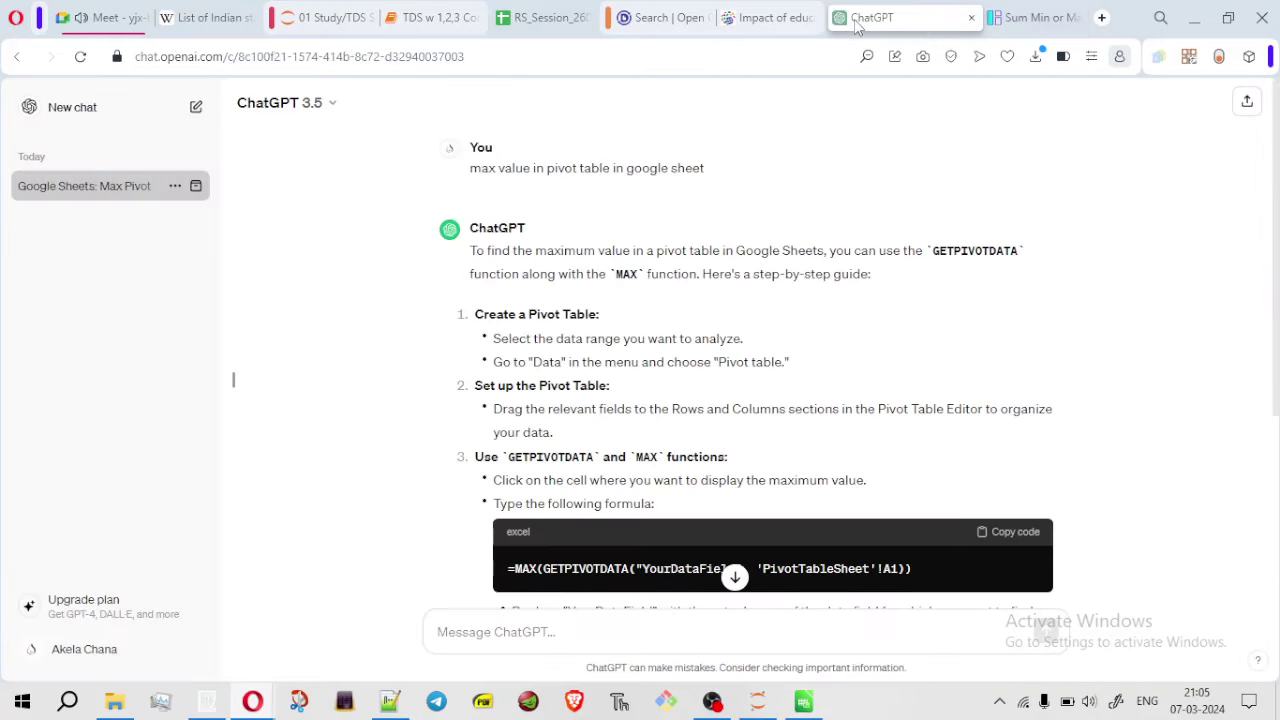
Paste ChatGPT's MAX(GETPIVOTDATA) formula into Sheet5 cell H9, then delete it after it shows #N/A
{"action": "left_click", "coordinate": [1014, 535]}
{"action": "left_click", "coordinate": [563, 20]}
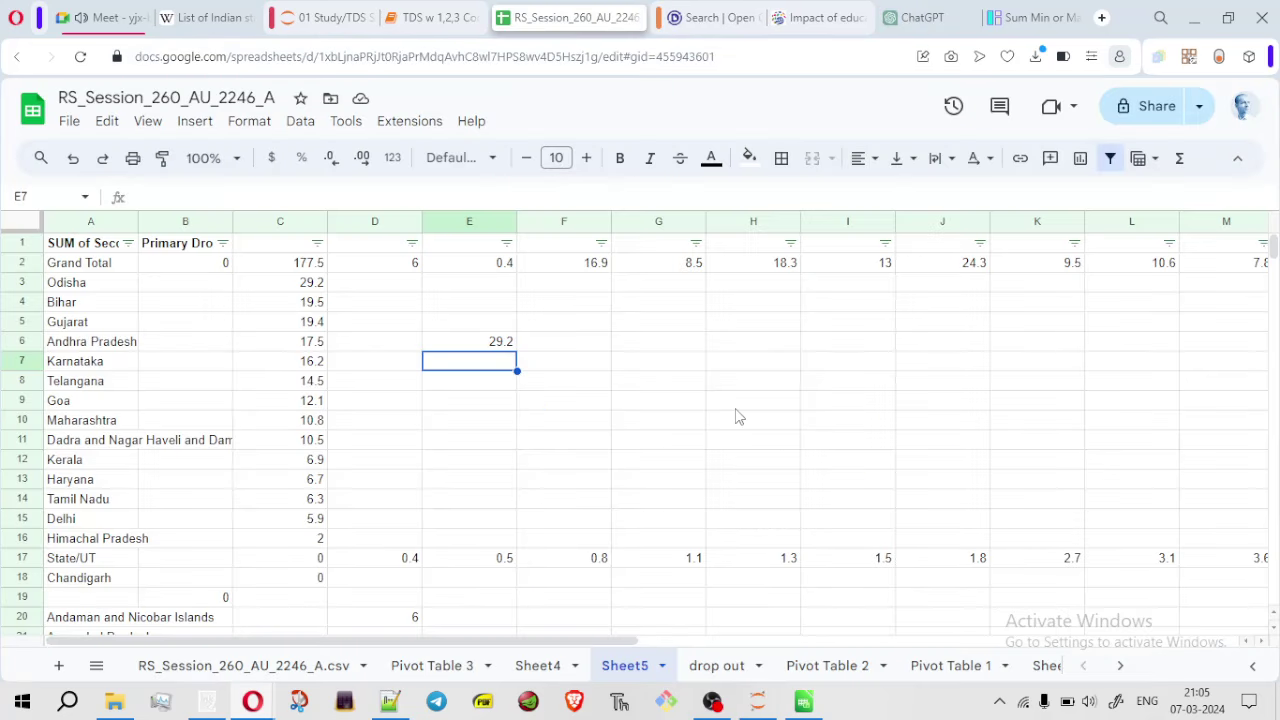
{"action": "key", "text": "ctrl+v"}
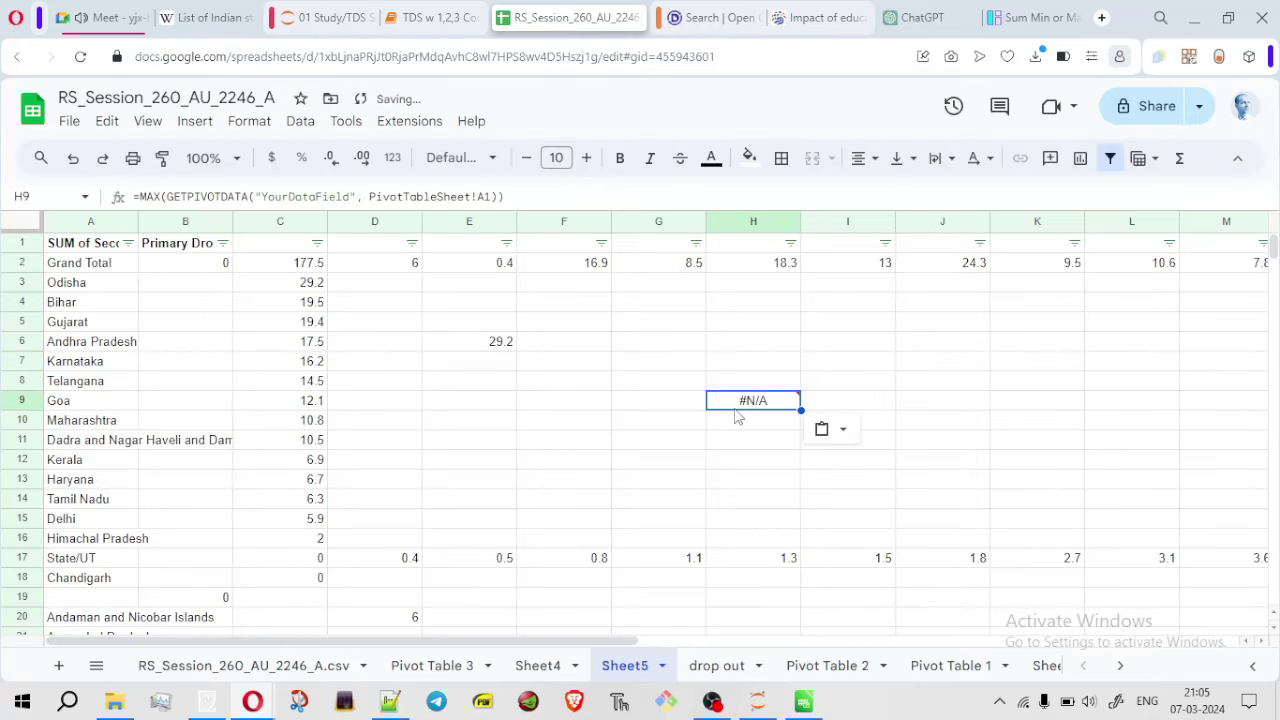
{"action": "key", "text": "Delete"}
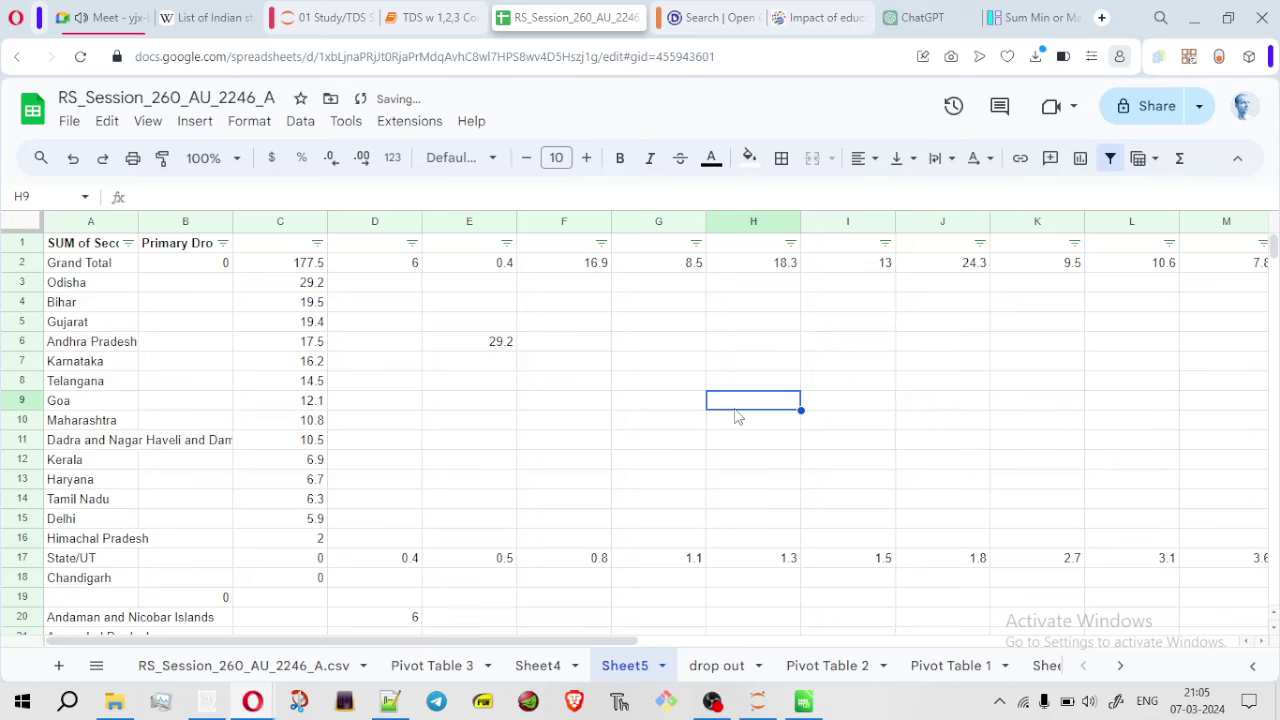
Compare ChatGPT's answer against the sheet again, then return to the Google Meet call
{"action": "left_click", "coordinate": [935, 22]}
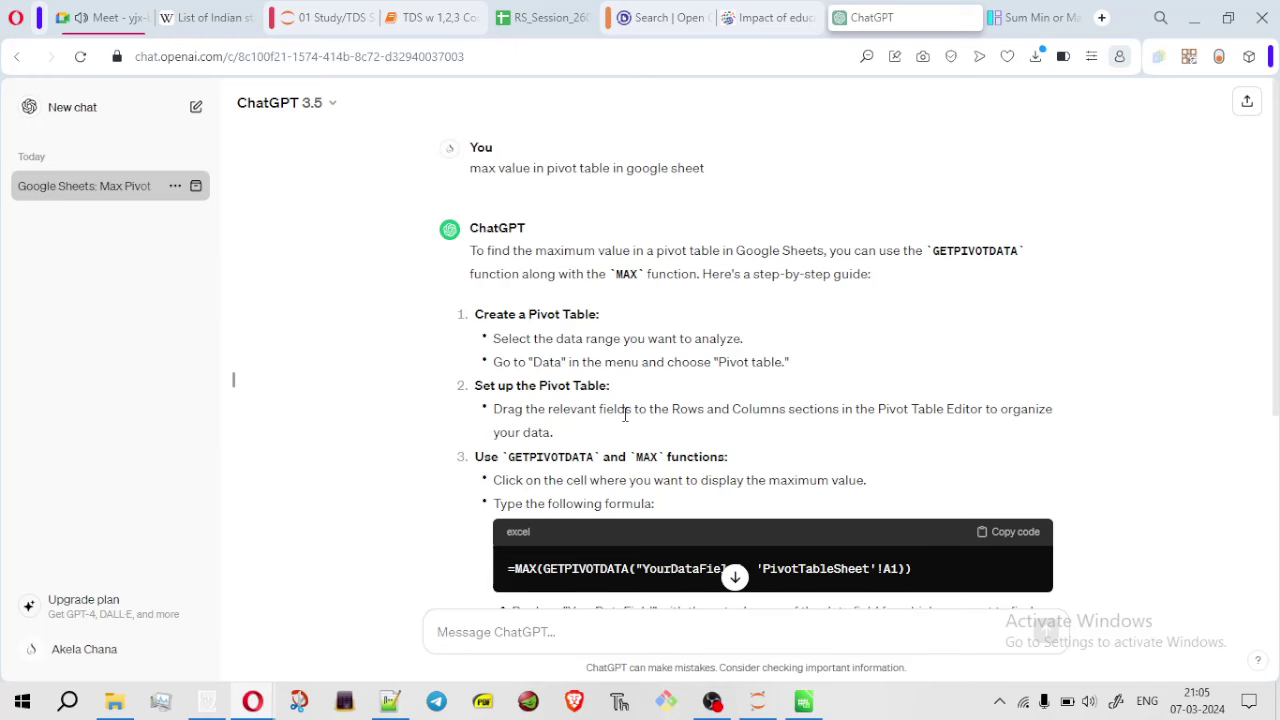
{"action": "left_click", "coordinate": [735, 577]}
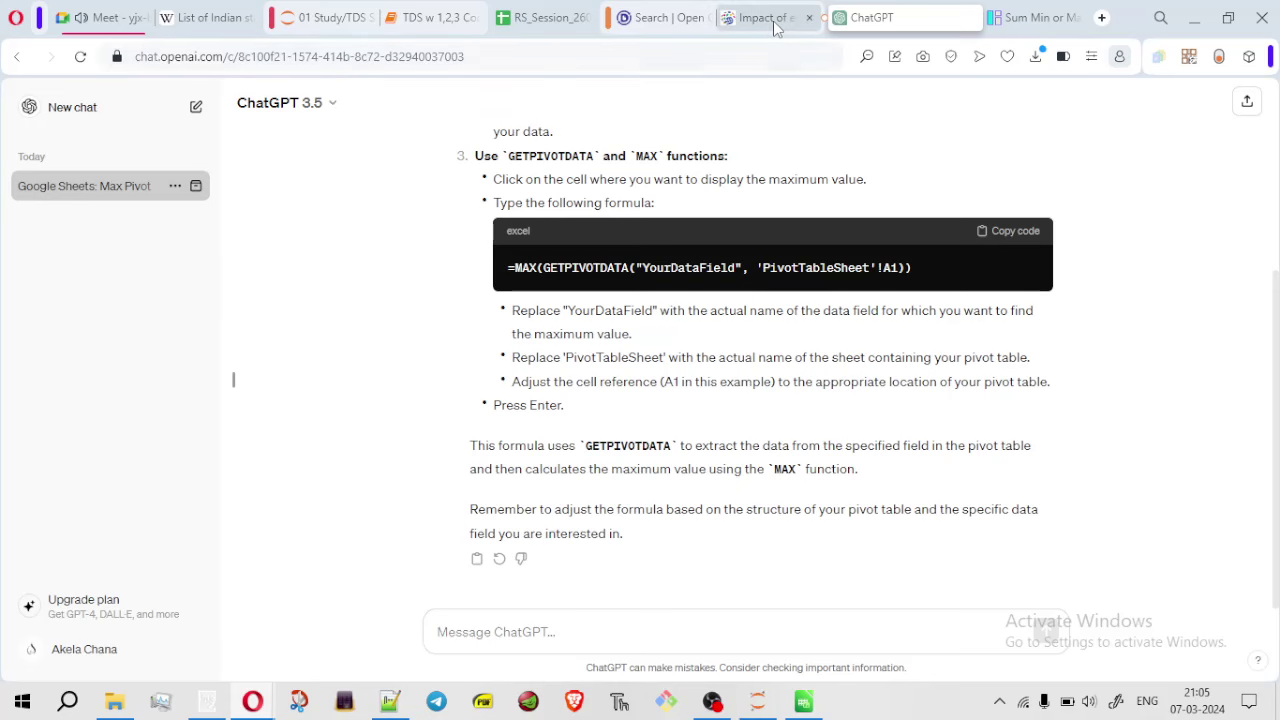
{"action": "left_click", "coordinate": [540, 20]}
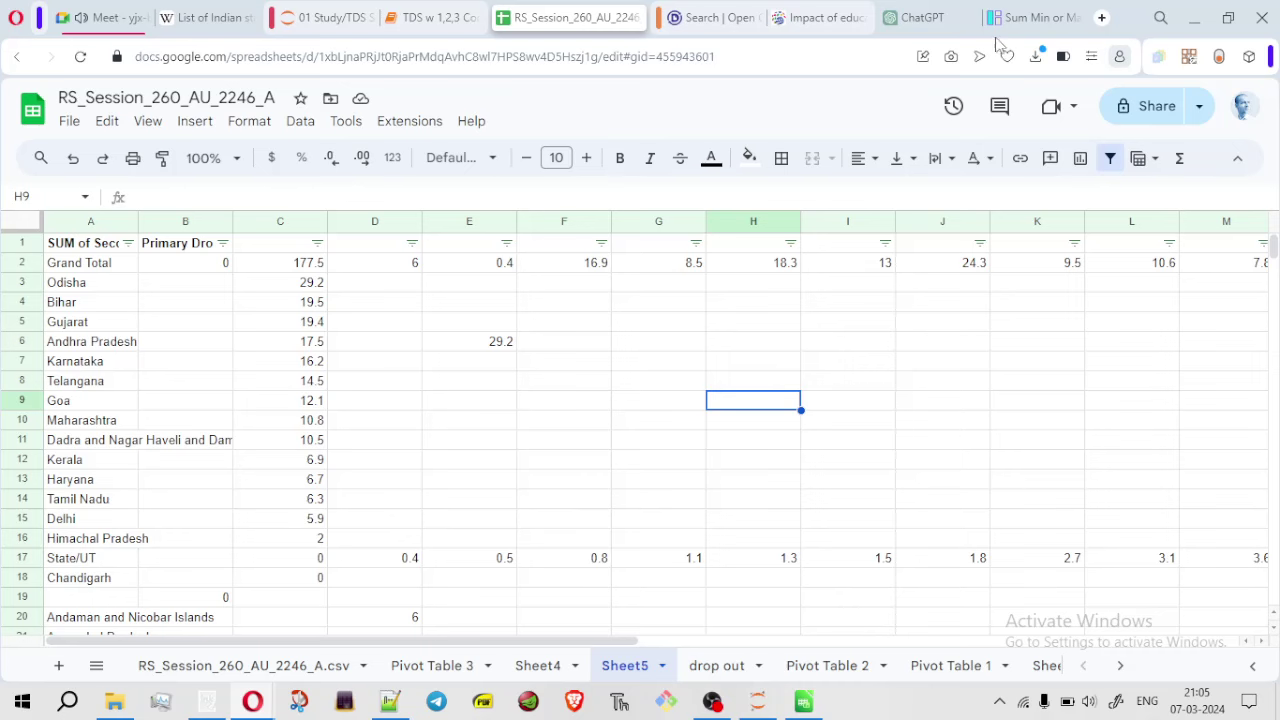
{"action": "left_click", "coordinate": [922, 19]}
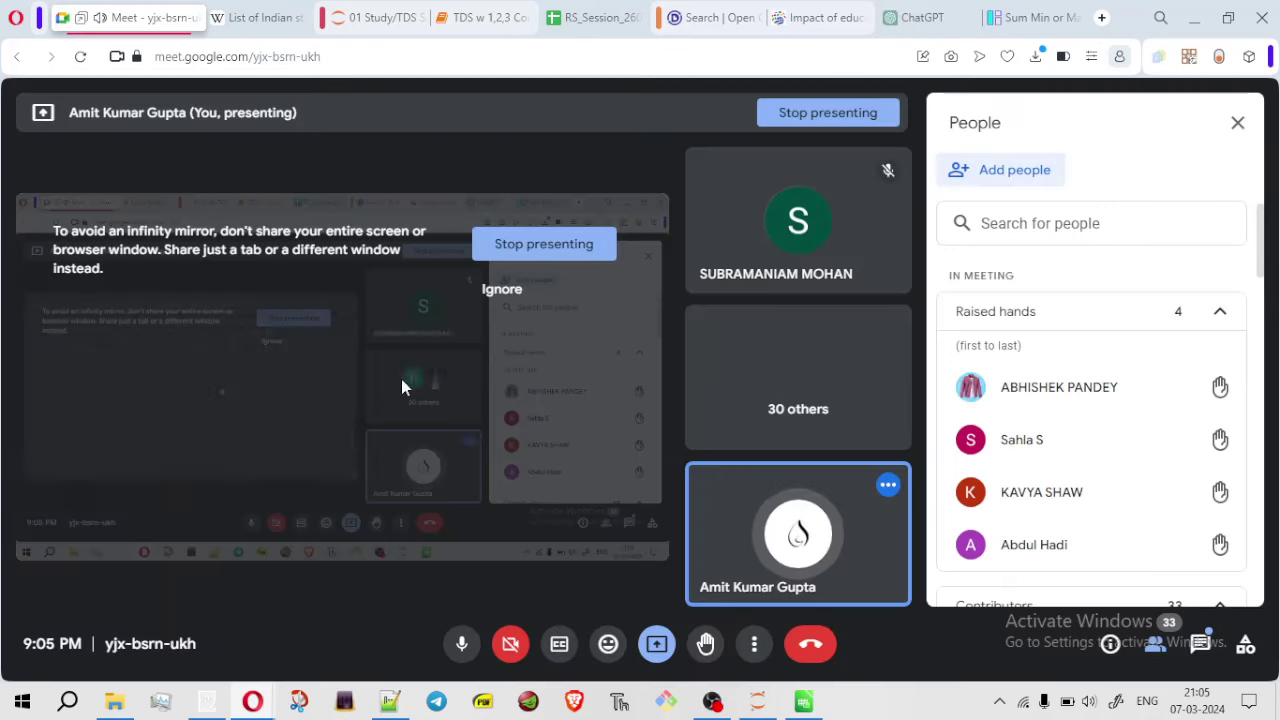
{"action": "left_click", "coordinate": [125, 17]}
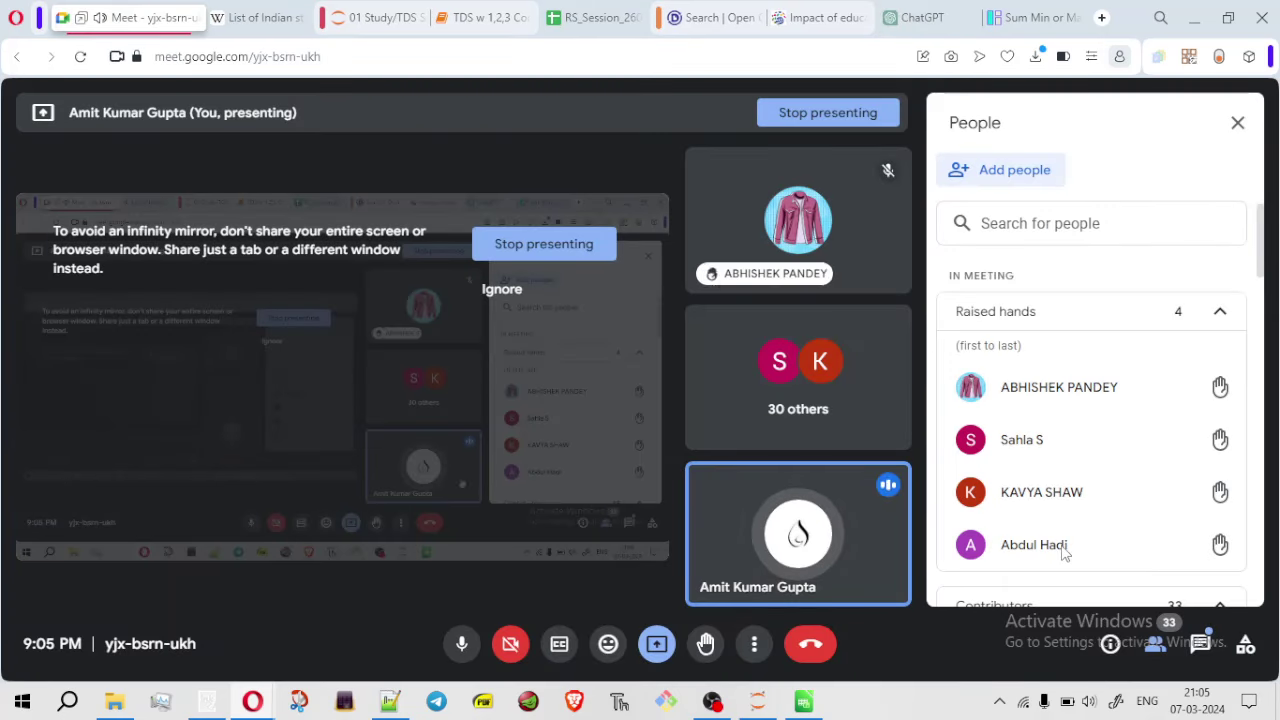
Read the ROE and other questions in the Meet in-call chat, then bring zzz.txt forward
{"action": "left_click", "coordinate": [1201, 645]}
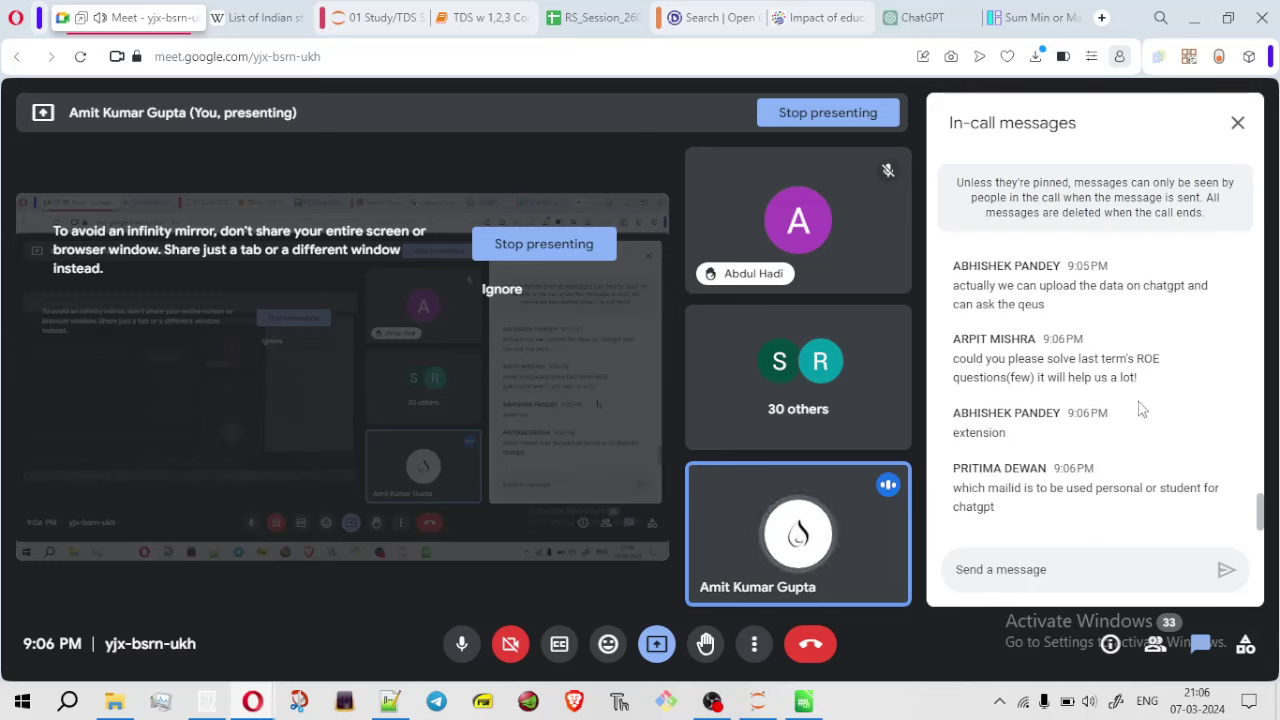
{"action": "left_click_drag", "start_coordinate": [953, 377], "coordinate": [985, 358]}
{"action": "left_click", "coordinate": [1135, 550]}
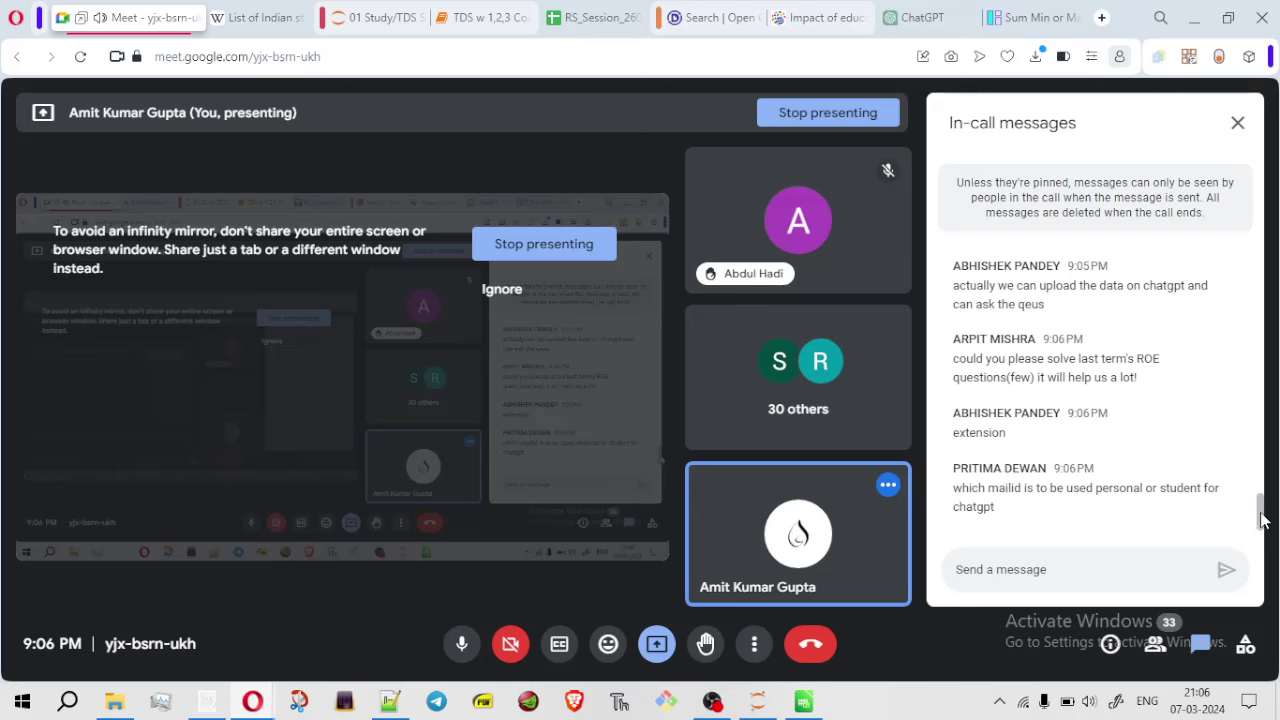
{"action": "left_click_drag", "start_coordinate": [1262, 519], "coordinate": [1238, 507]}
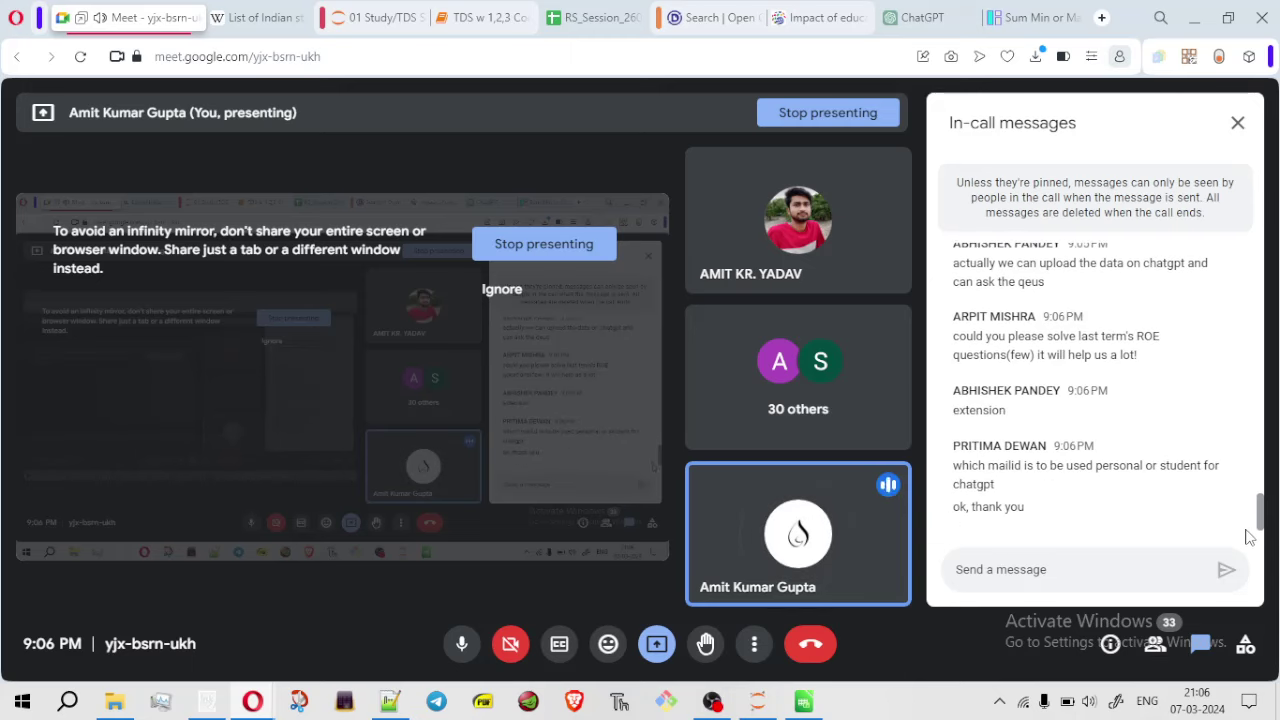
{"action": "left_click_drag", "start_coordinate": [1248, 532], "coordinate": [1235, 447]}
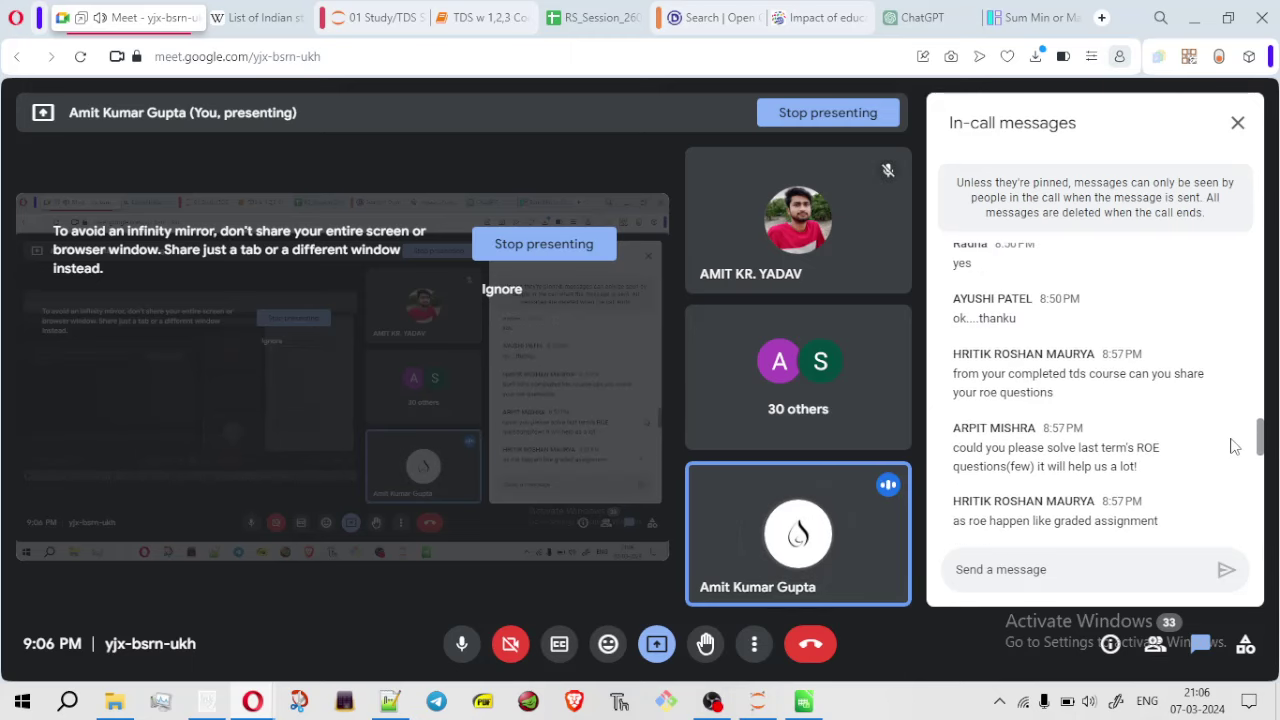
{"action": "left_click", "coordinate": [389, 701]}
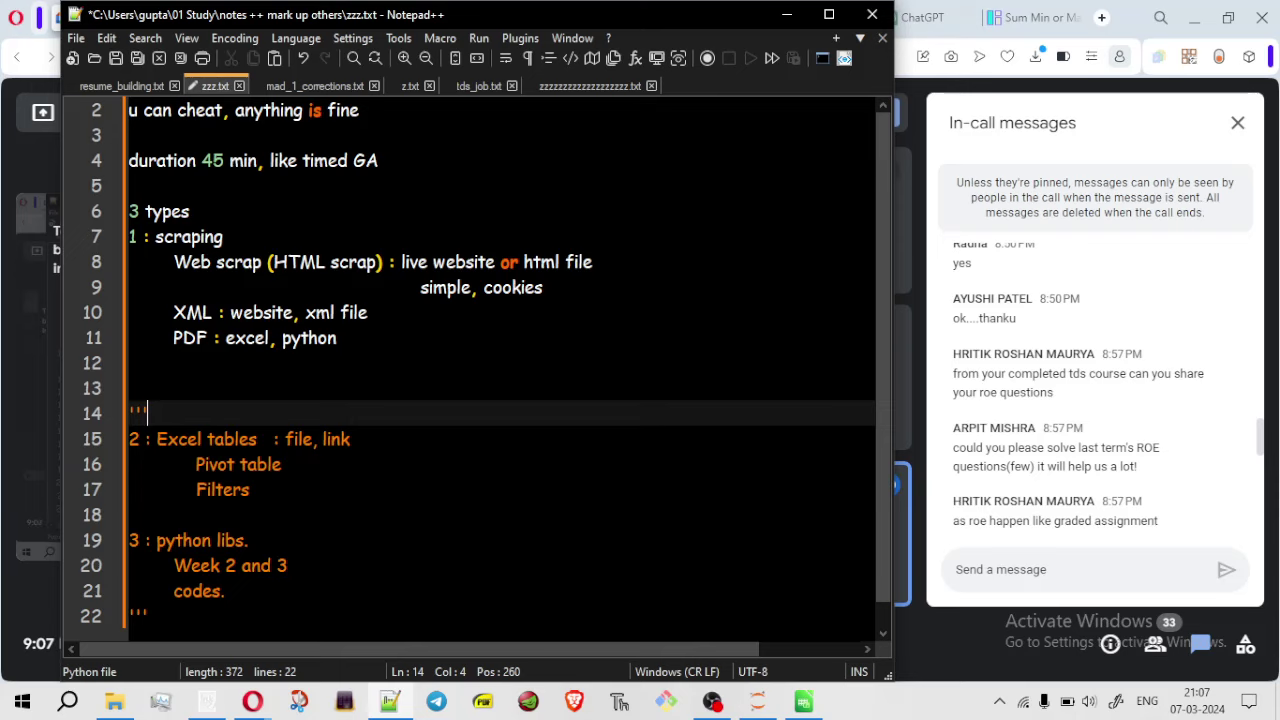
Leave the zzz.txt notes at line 13 and close the Meet in-call messages panel
{"action": "left_click", "coordinate": [145, 387]}
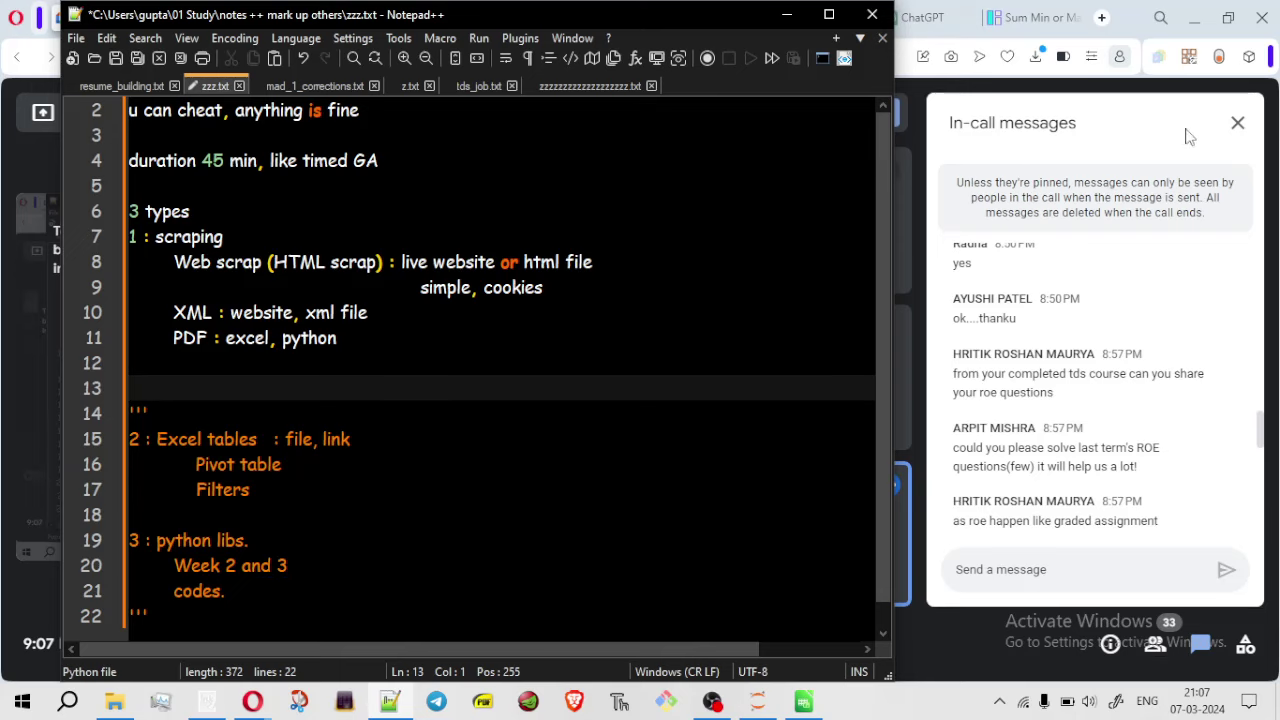
{"action": "left_click", "coordinate": [1238, 122]}
{"action": "left_click", "coordinate": [1238, 122]}
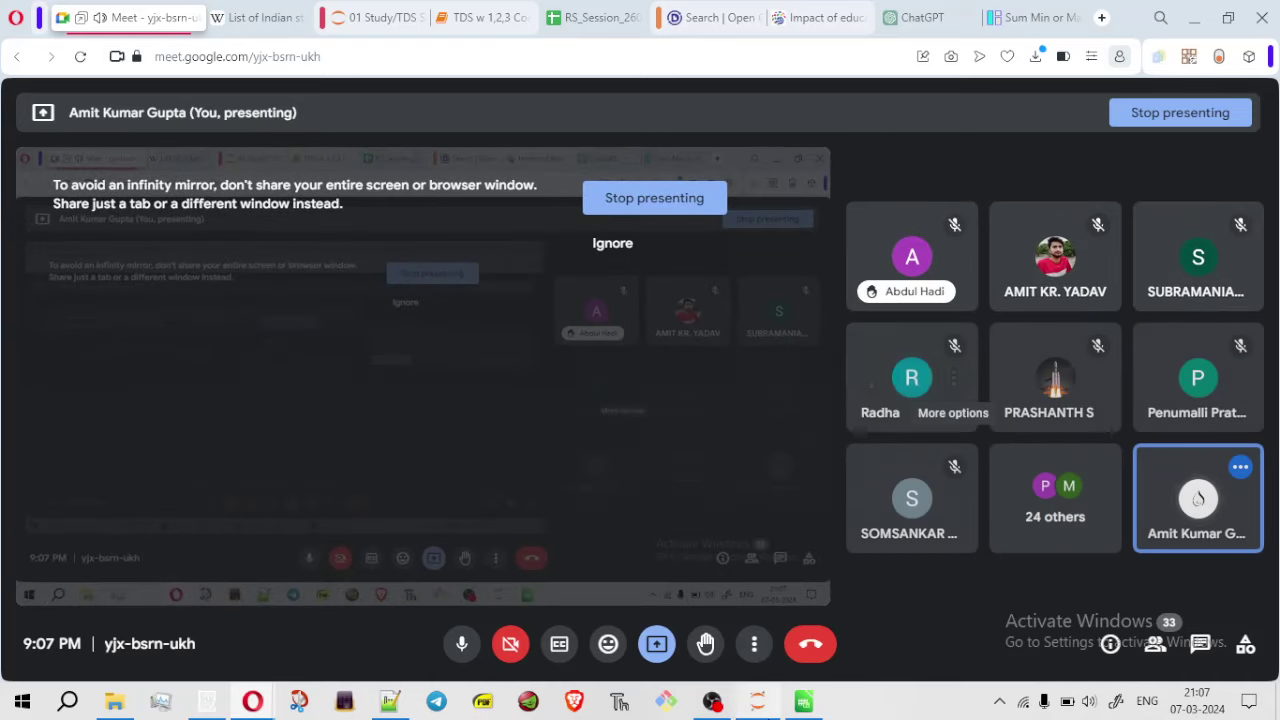
{"action": "left_click", "coordinate": [394, 704]}
{"action": "left_click", "coordinate": [397, 707]}
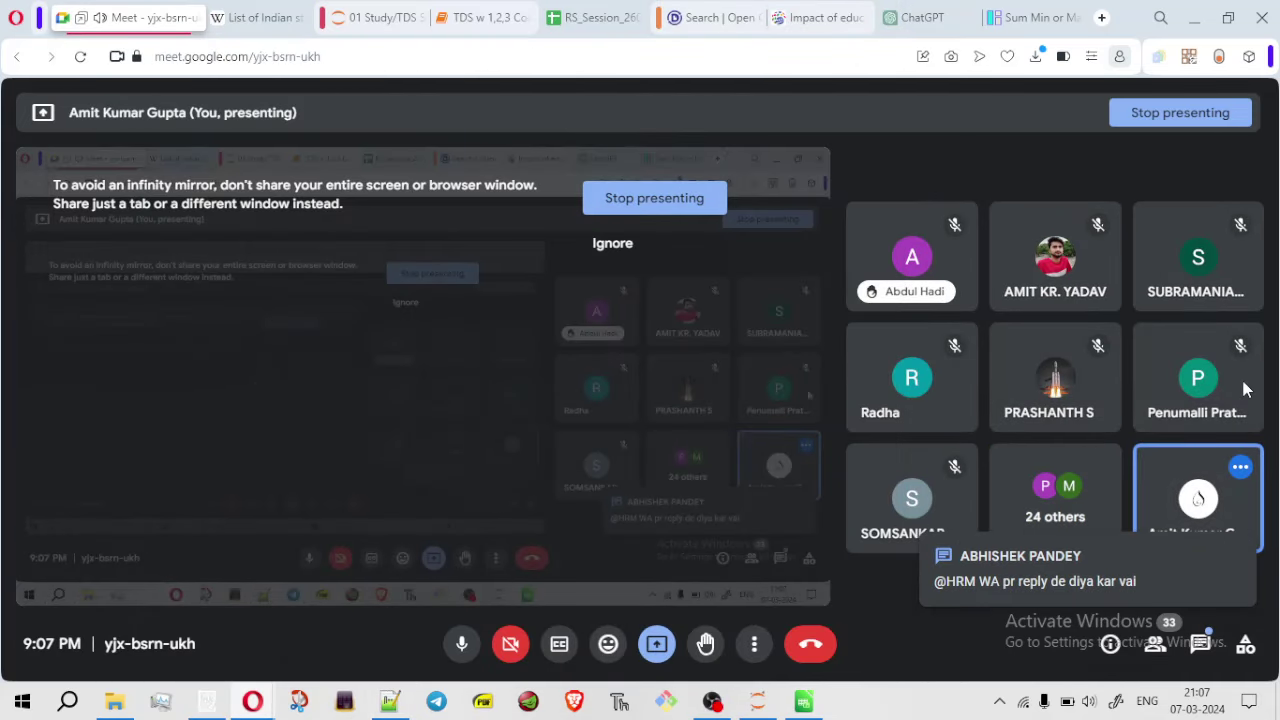
{"action": "left_click", "coordinate": [1200, 648]}
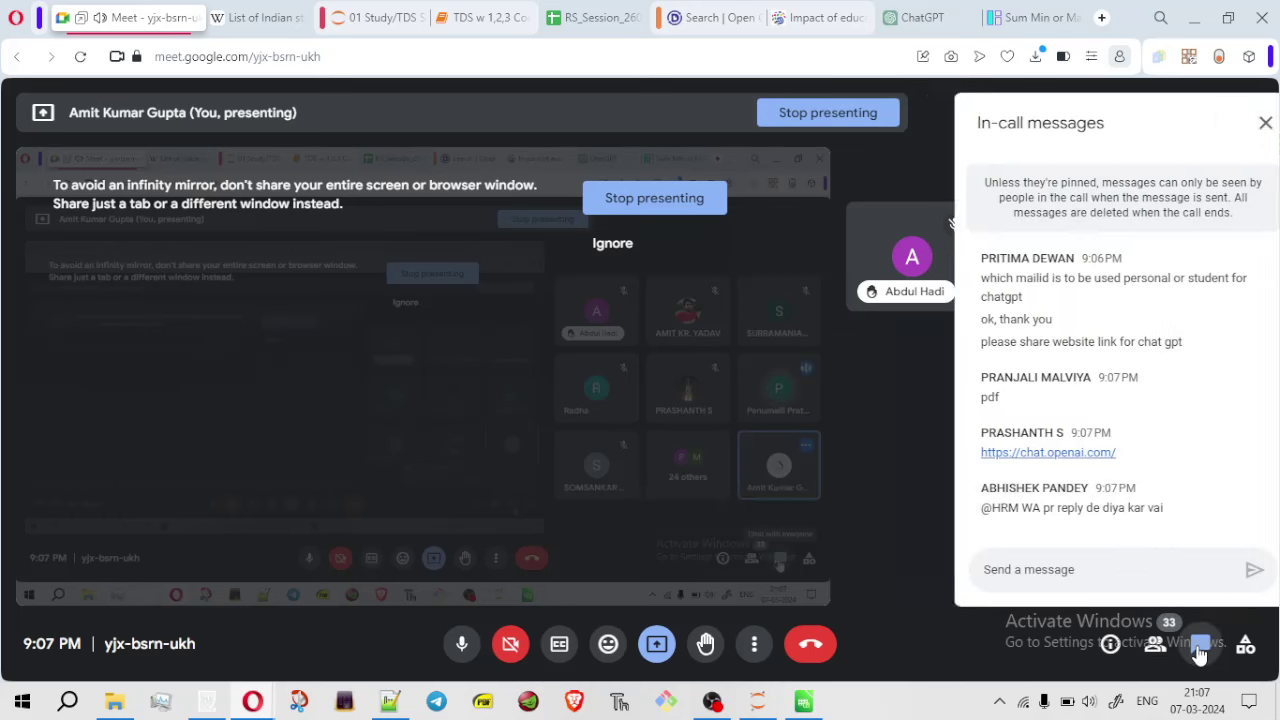
{"action": "left_click", "coordinate": [1200, 648]}
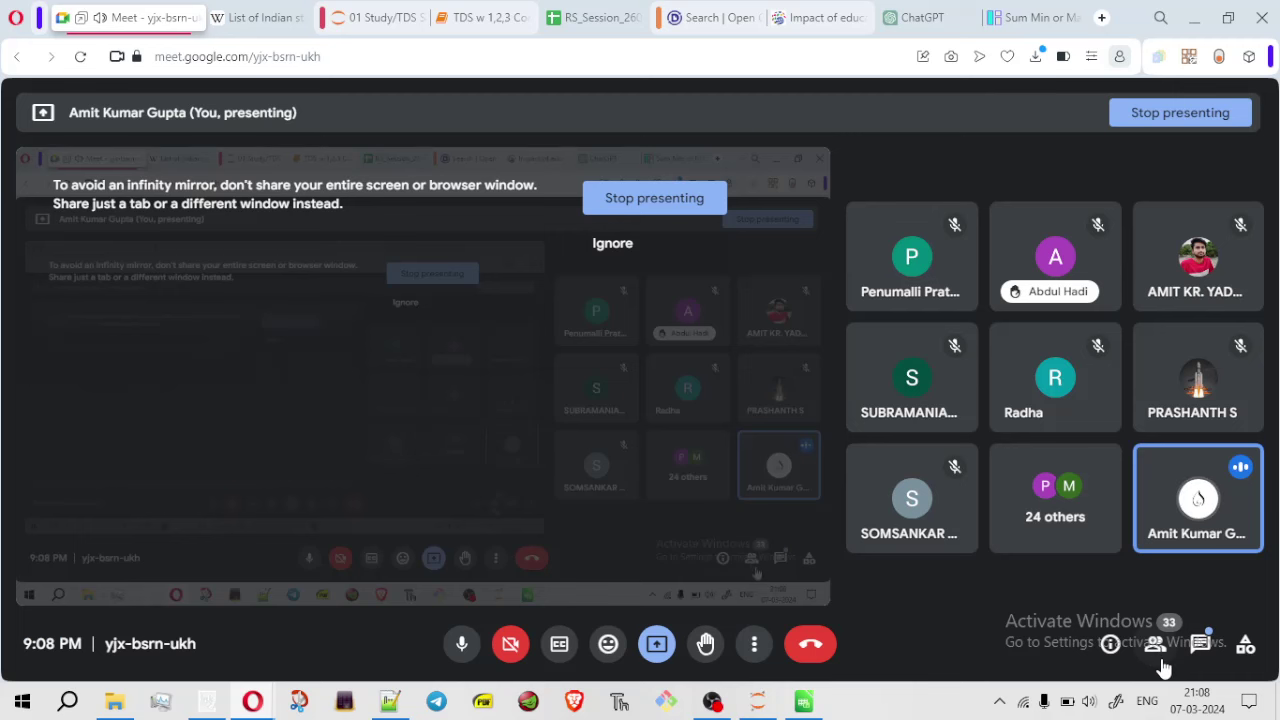
Review Meet participants and recent chat, close the panel, and bring up the Untitled 1 workbook
{"action": "left_click", "coordinate": [1155, 650]}
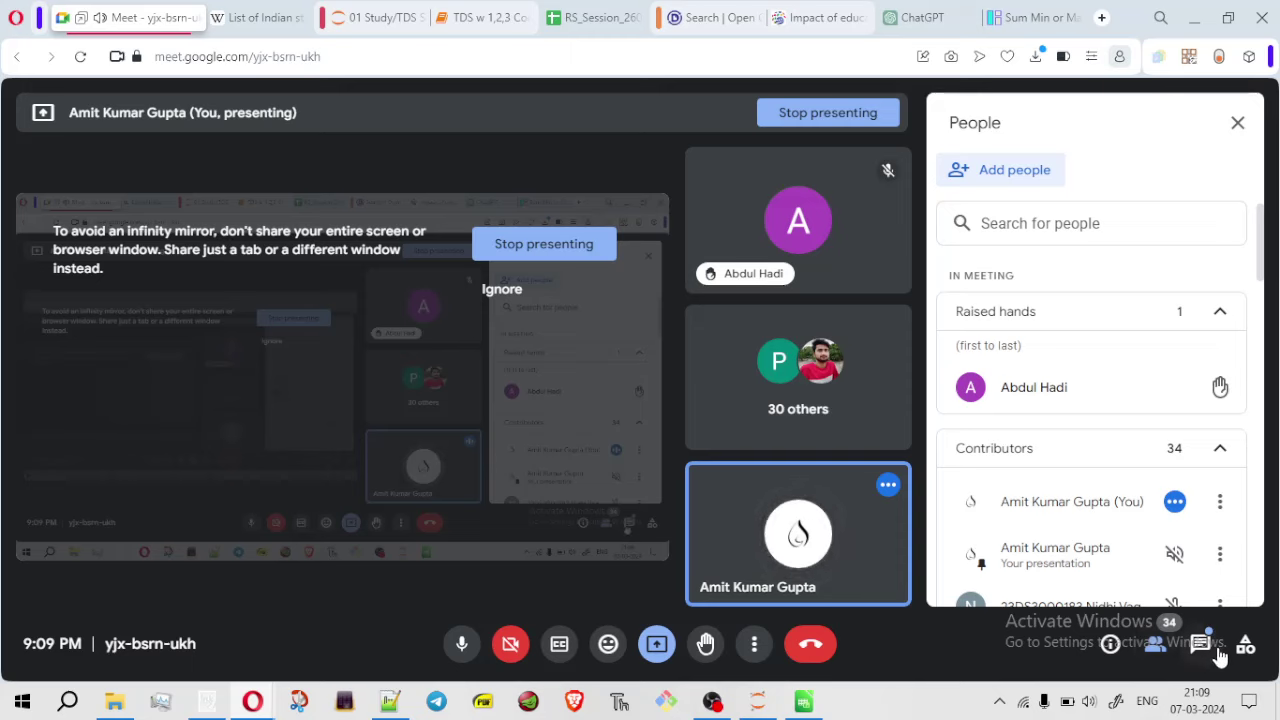
{"action": "left_click", "coordinate": [1203, 652]}
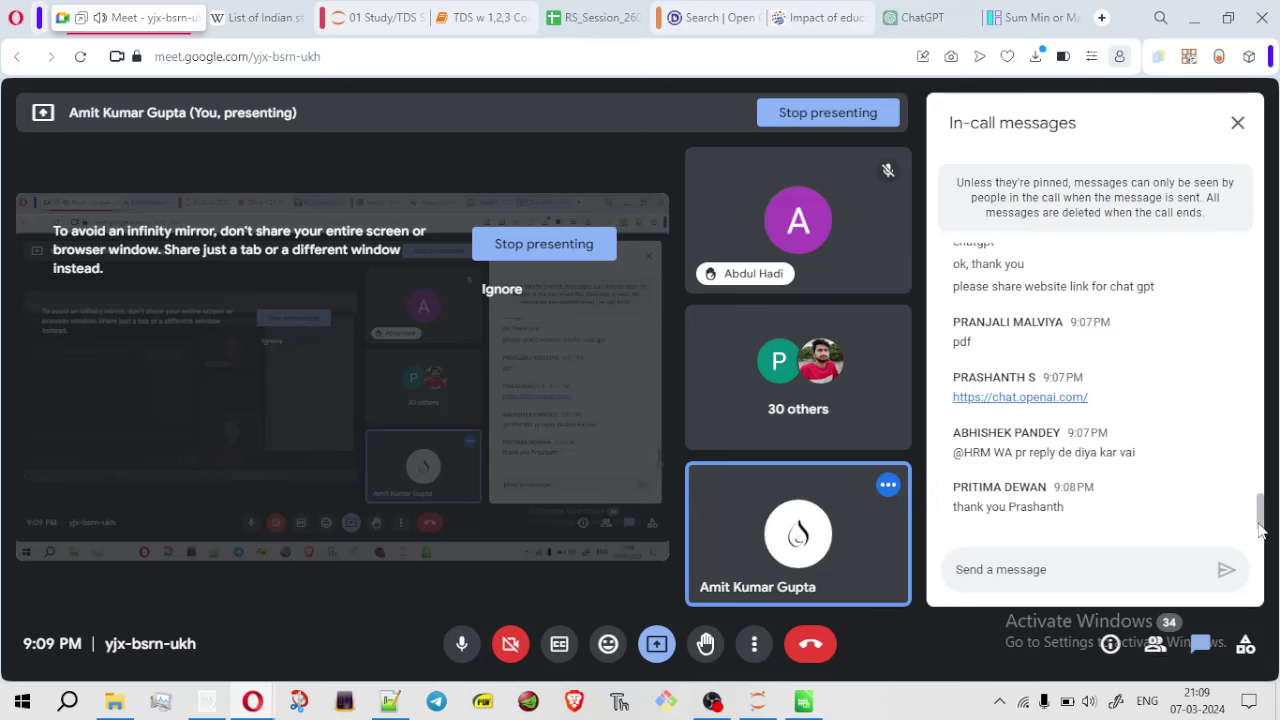
{"action": "left_click_drag", "start_coordinate": [1261, 525], "coordinate": [1260, 512]}
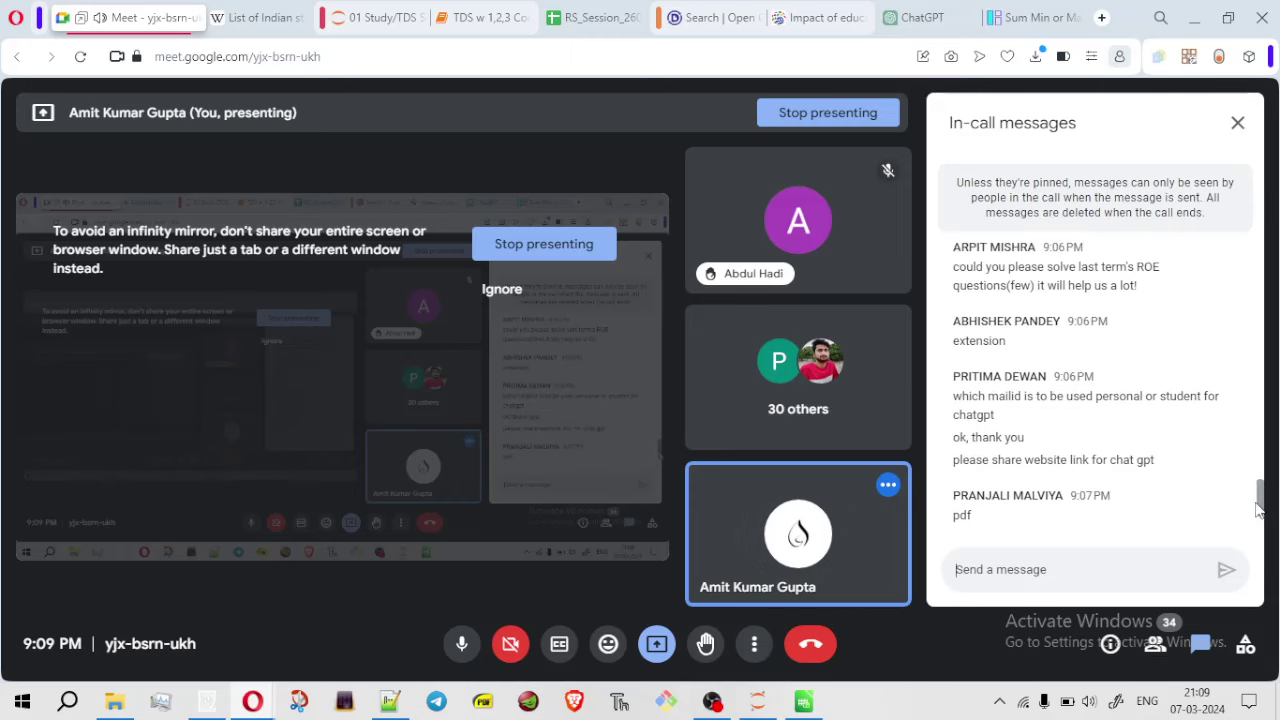
{"action": "scroll", "coordinate": [1259, 510], "scroll_direction": "up", "scroll_amount": 5}
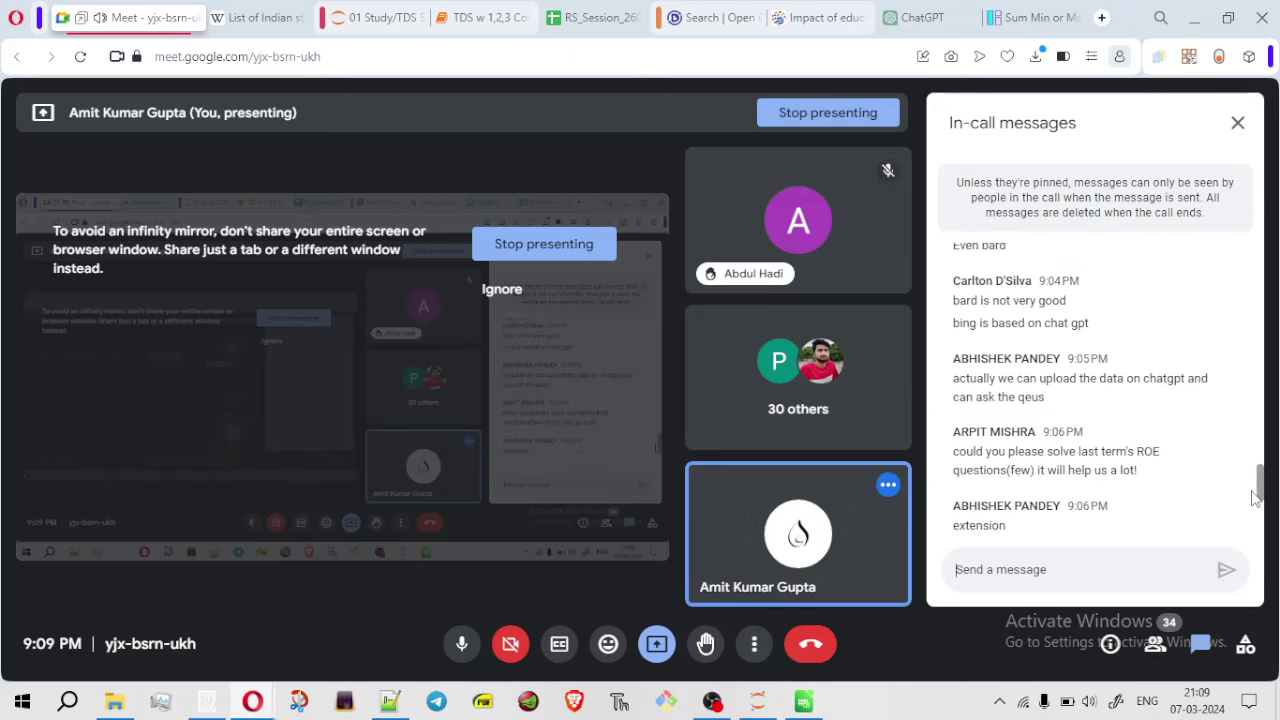
{"action": "left_click", "coordinate": [1237, 123]}
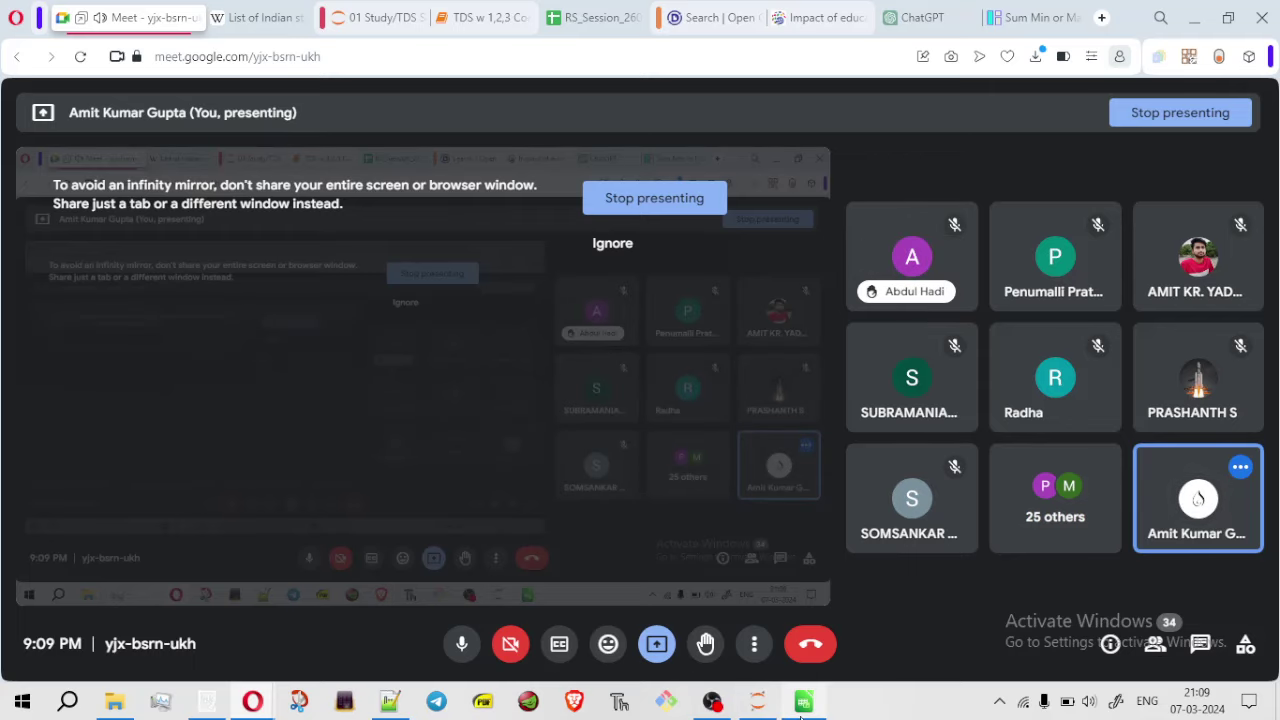
{"action": "mouse_move", "coordinate": [801, 717]}
{"action": "left_click", "coordinate": [813, 680]}
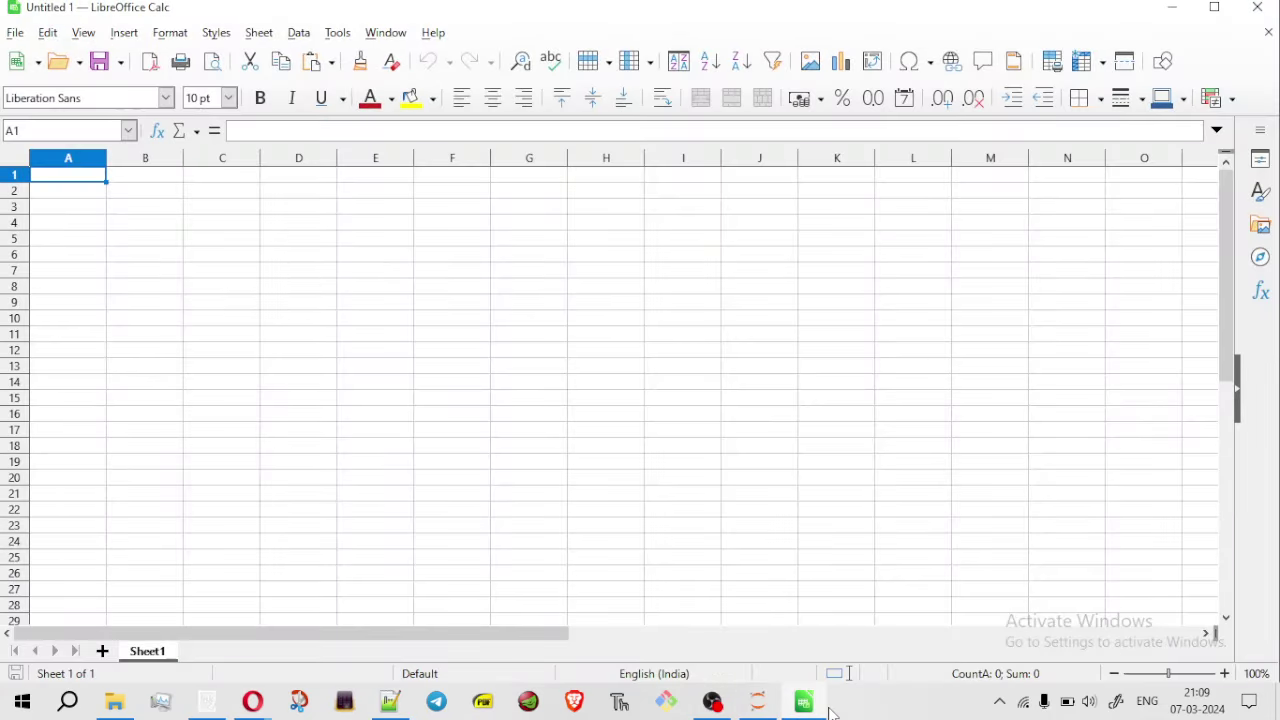
Close Untitled 1 plus the article, search and RS_Session_260_AU_2246_A tabs, keeping ChatGPT open
{"action": "left_click", "coordinate": [1258, 12]}
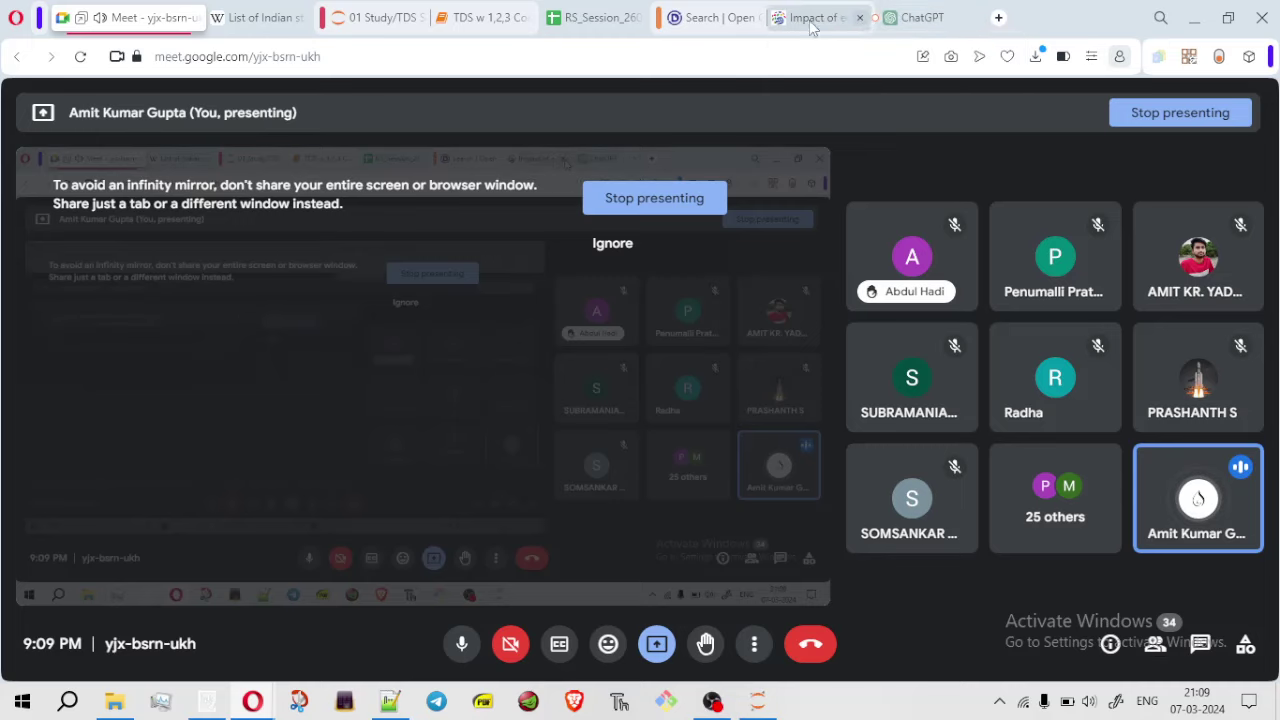
{"action": "left_click", "coordinate": [858, 18]}
{"action": "left_click", "coordinate": [738, 18]}
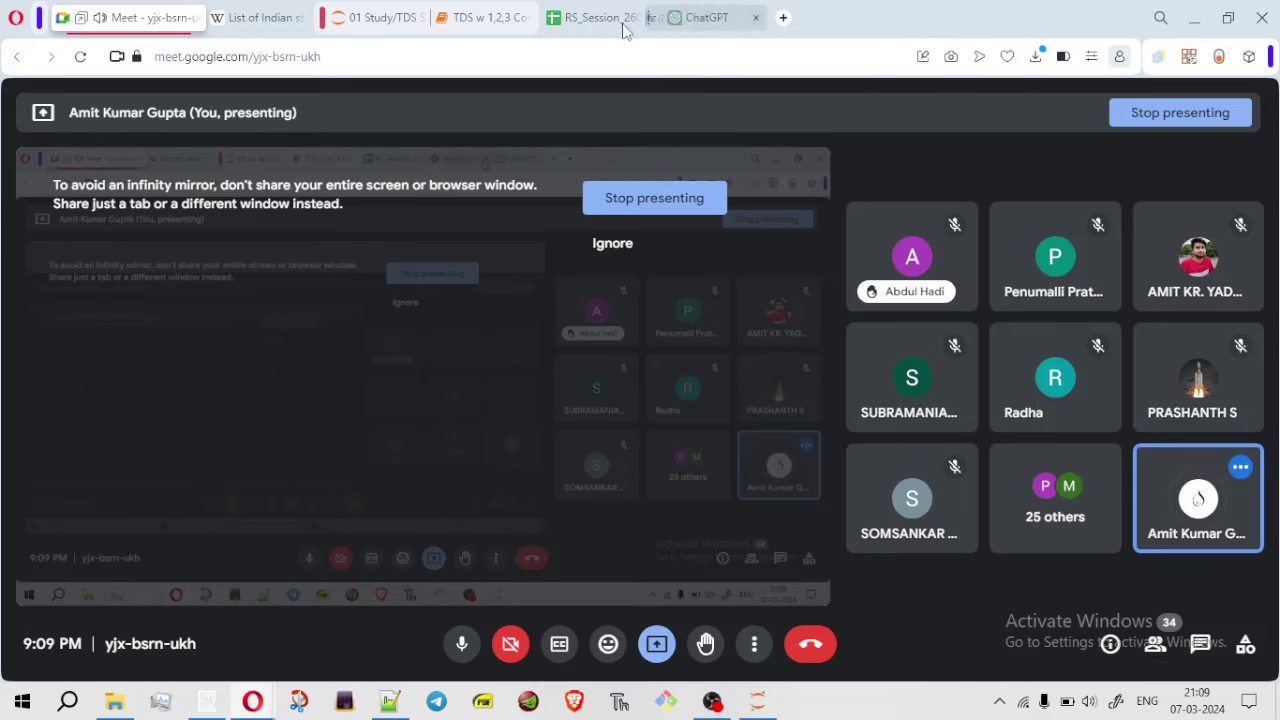
{"action": "left_click", "coordinate": [570, 20]}
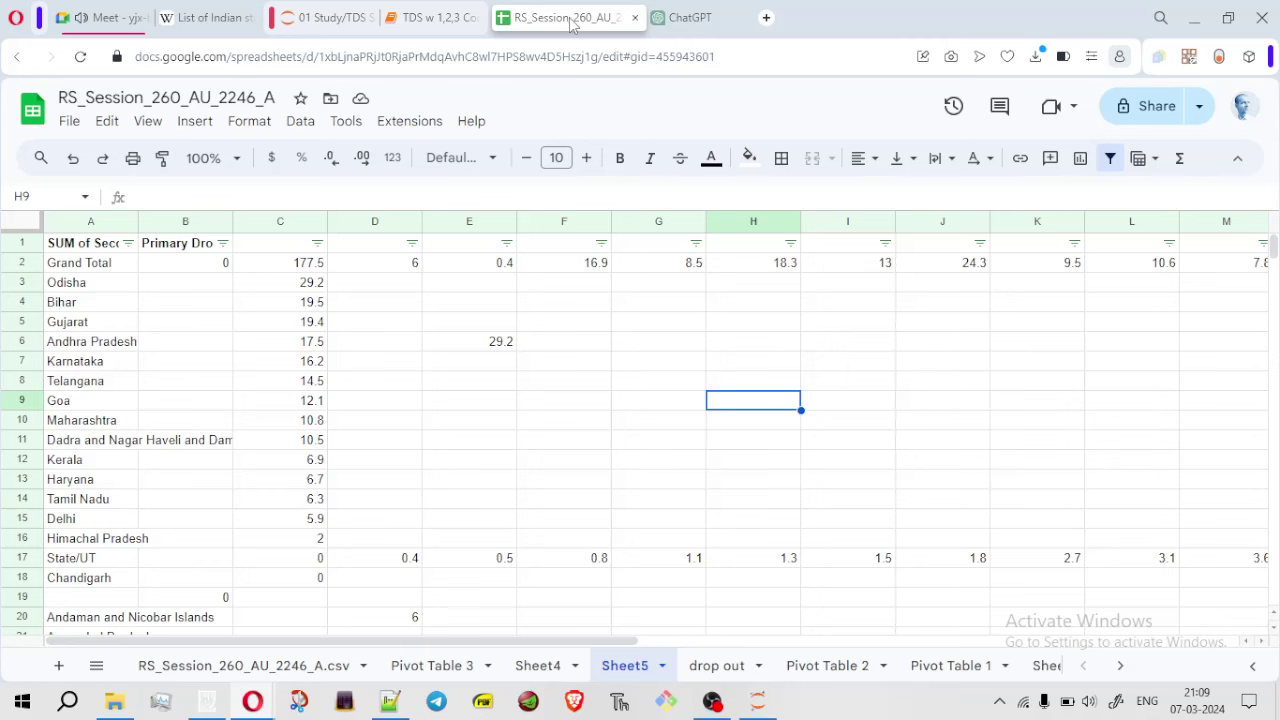
{"action": "left_click_drag", "start_coordinate": [700, 18], "coordinate": [630, 20]}
{"action": "left_click", "coordinate": [737, 20]}
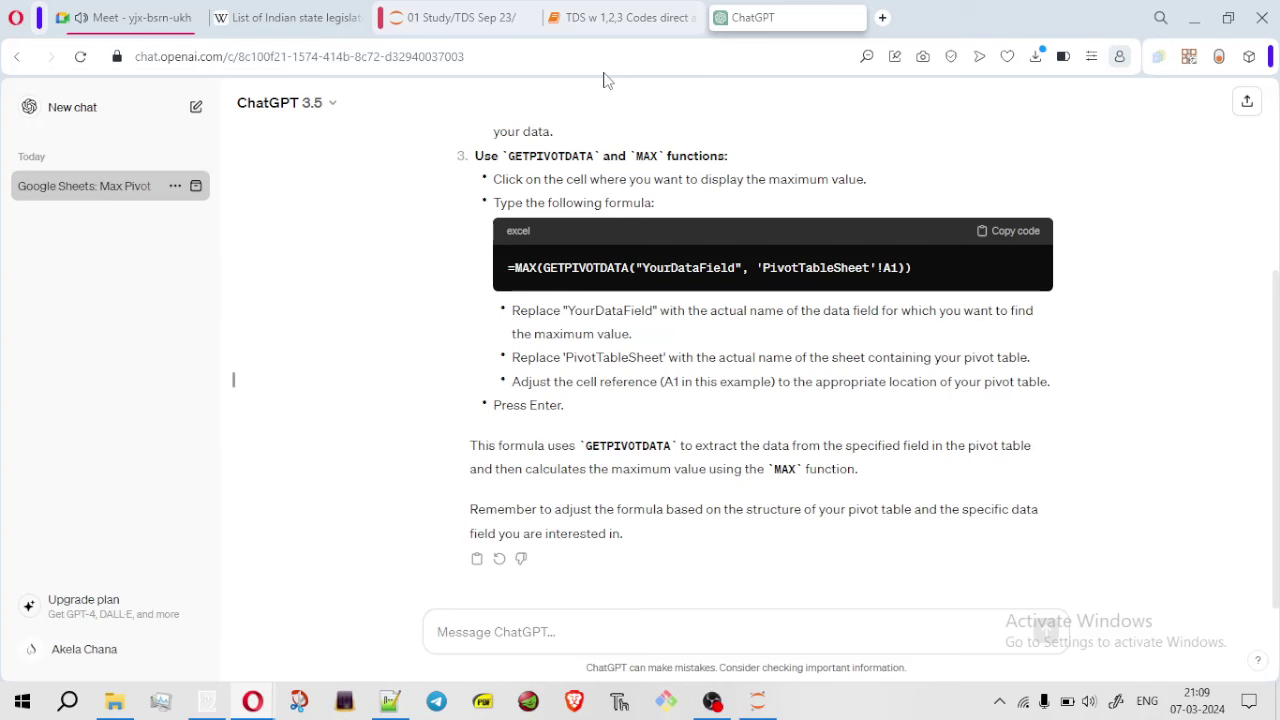
Load data.gov.in in a new tab and close the DARPG Hackathon 2024 page
{"action": "left_click", "coordinate": [882, 18]}
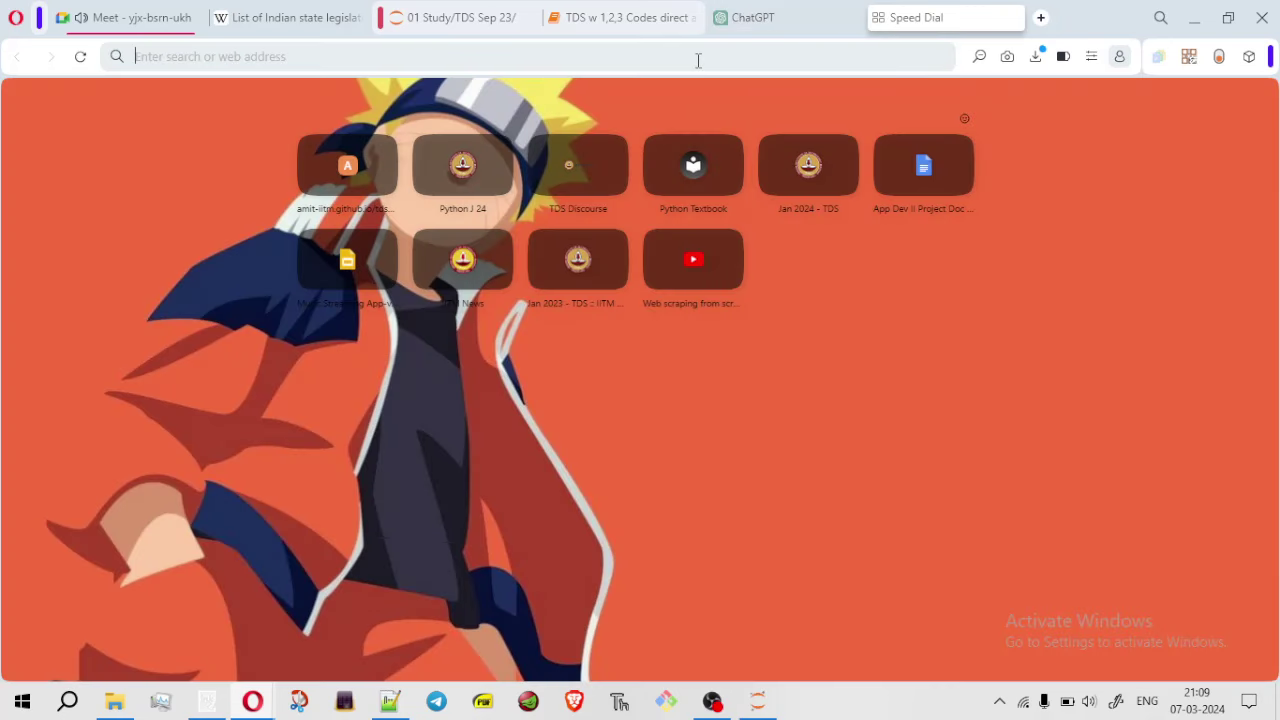
{"action": "type", "text": "data"}
{"action": "key", "text": "Return"}
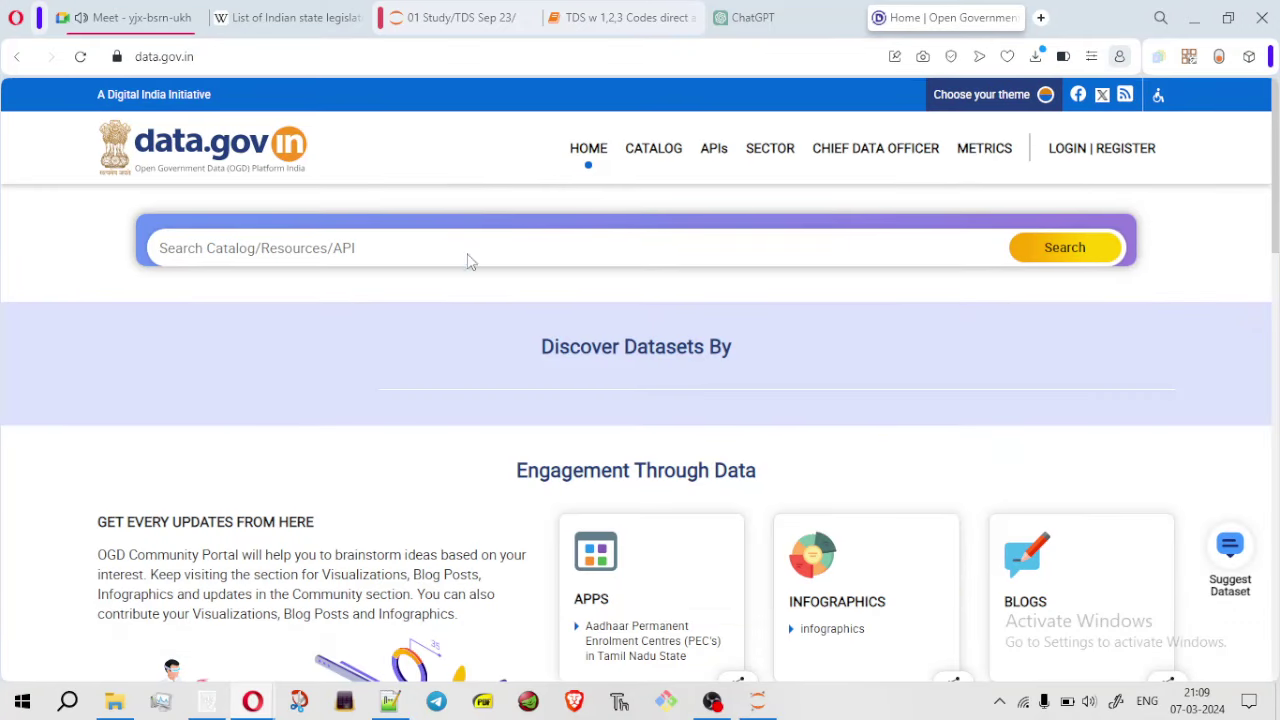
{"action": "left_click", "coordinate": [468, 260]}
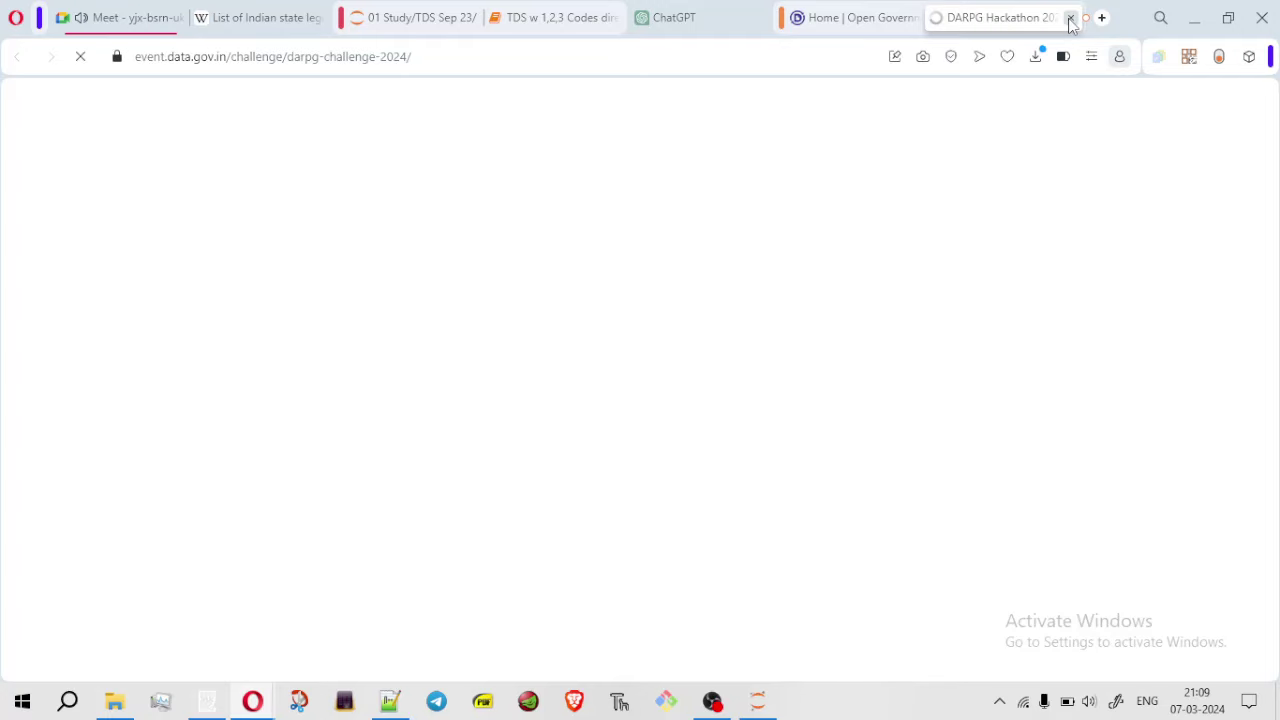
{"action": "left_click", "coordinate": [1070, 20]}
Search the data.gov.in catalog for 'pol', which returns No Result Found
{"action": "left_click", "coordinate": [673, 526]}
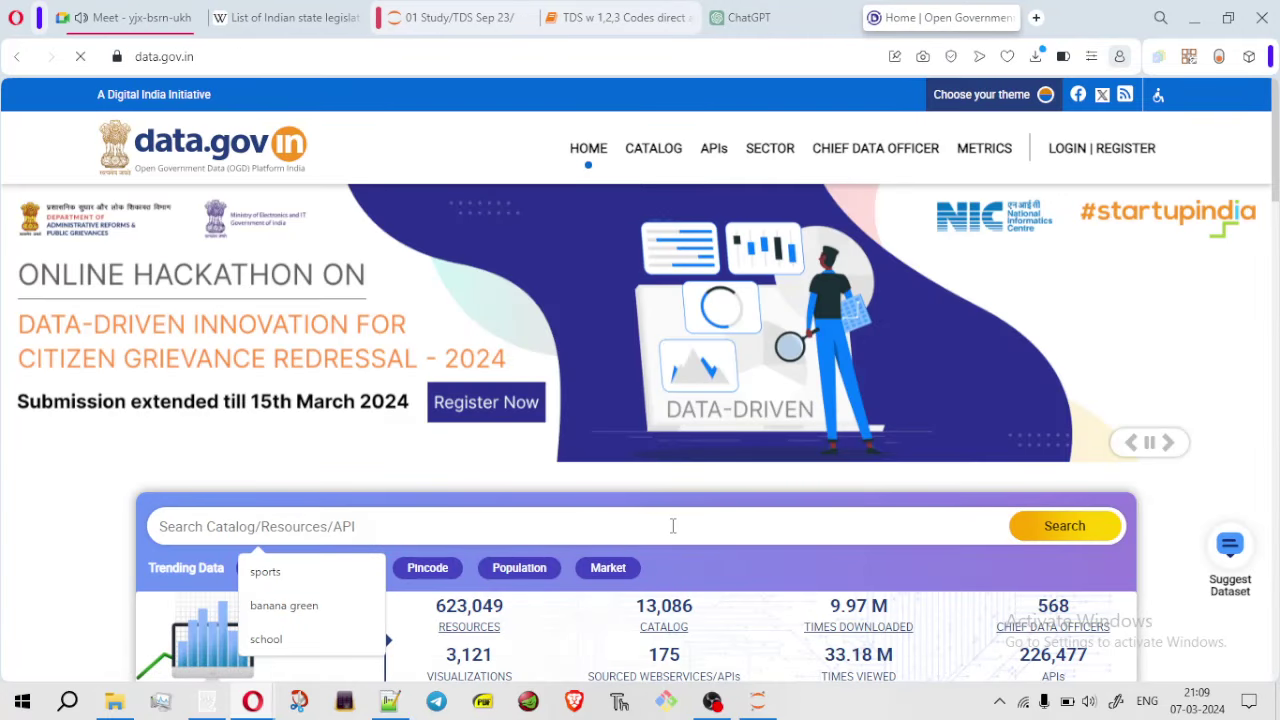
{"action": "type", "text": "polution"}
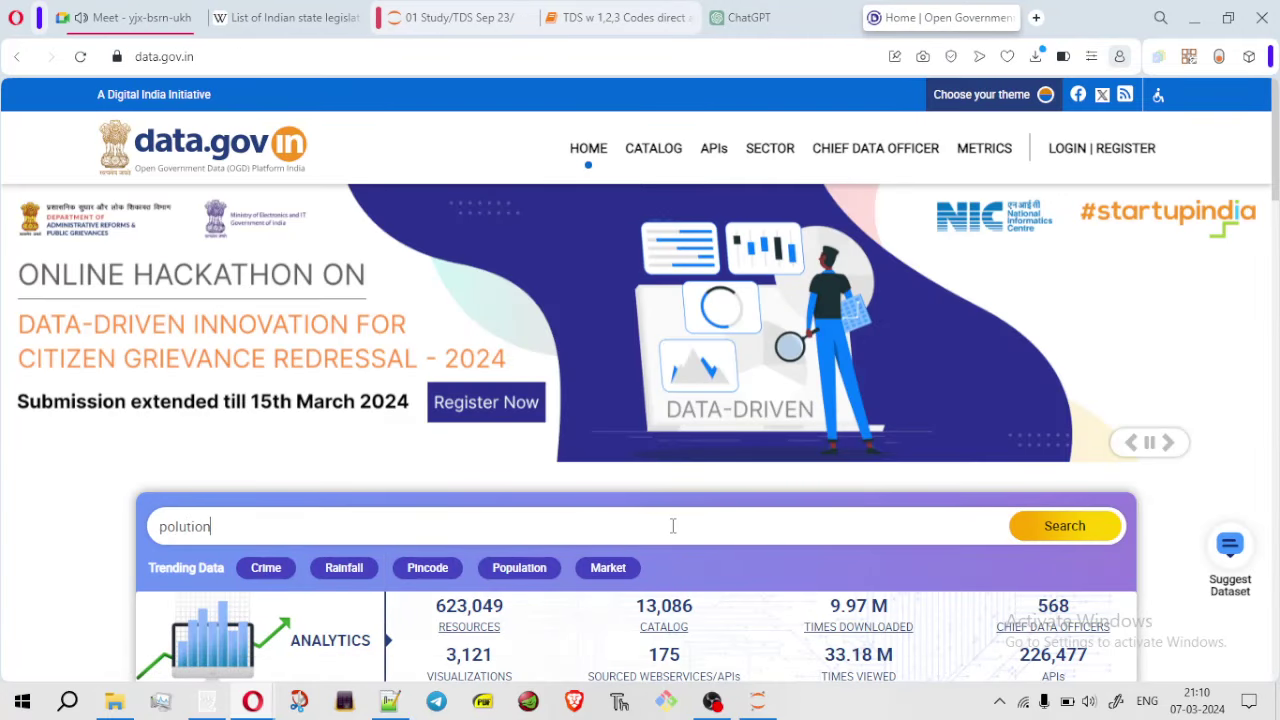
{"action": "key", "text": "Return"}
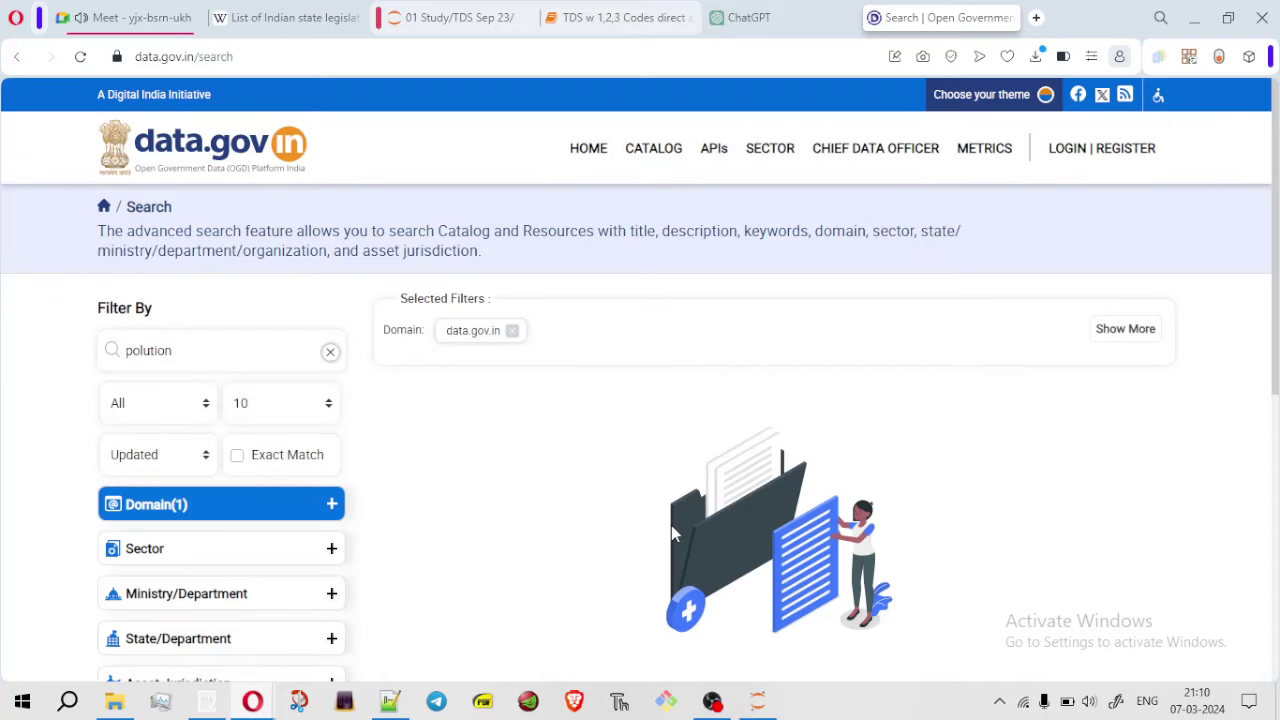
{"action": "scroll", "coordinate": [1277, 270], "scroll_direction": "down", "scroll_amount": 2}
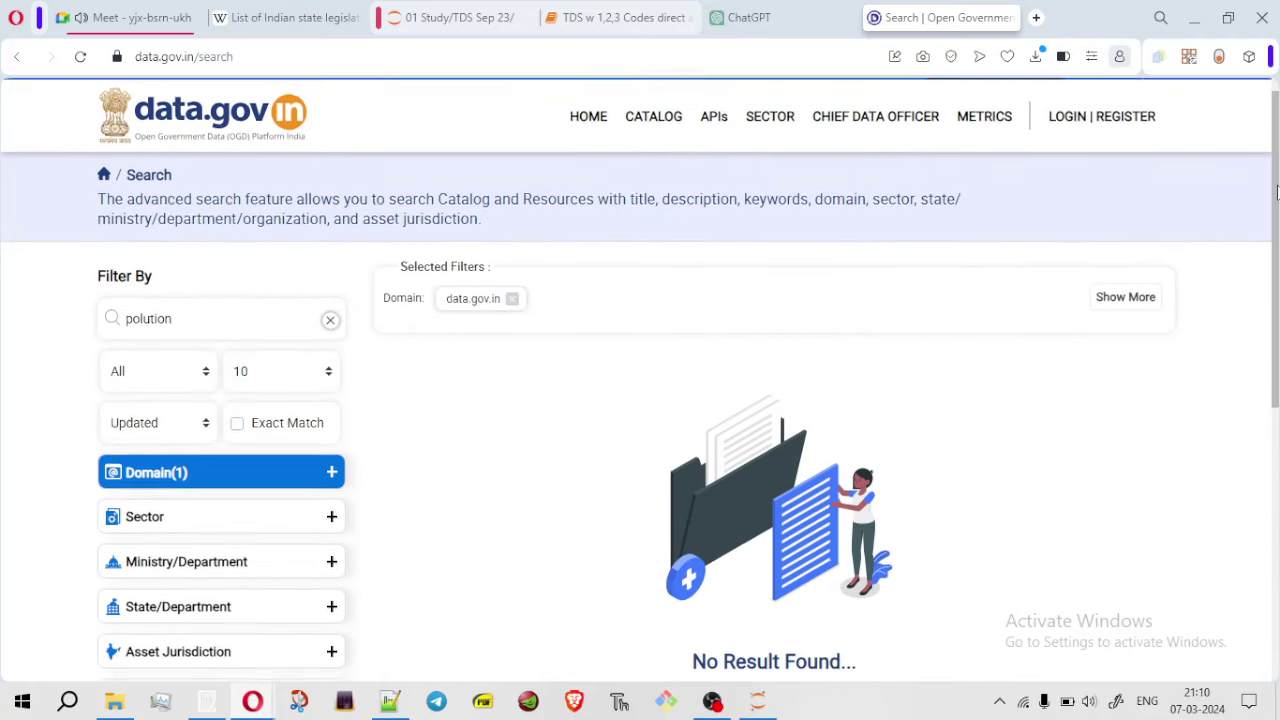
{"action": "scroll", "coordinate": [1277, 270], "scroll_direction": "down", "scroll_amount": 2}
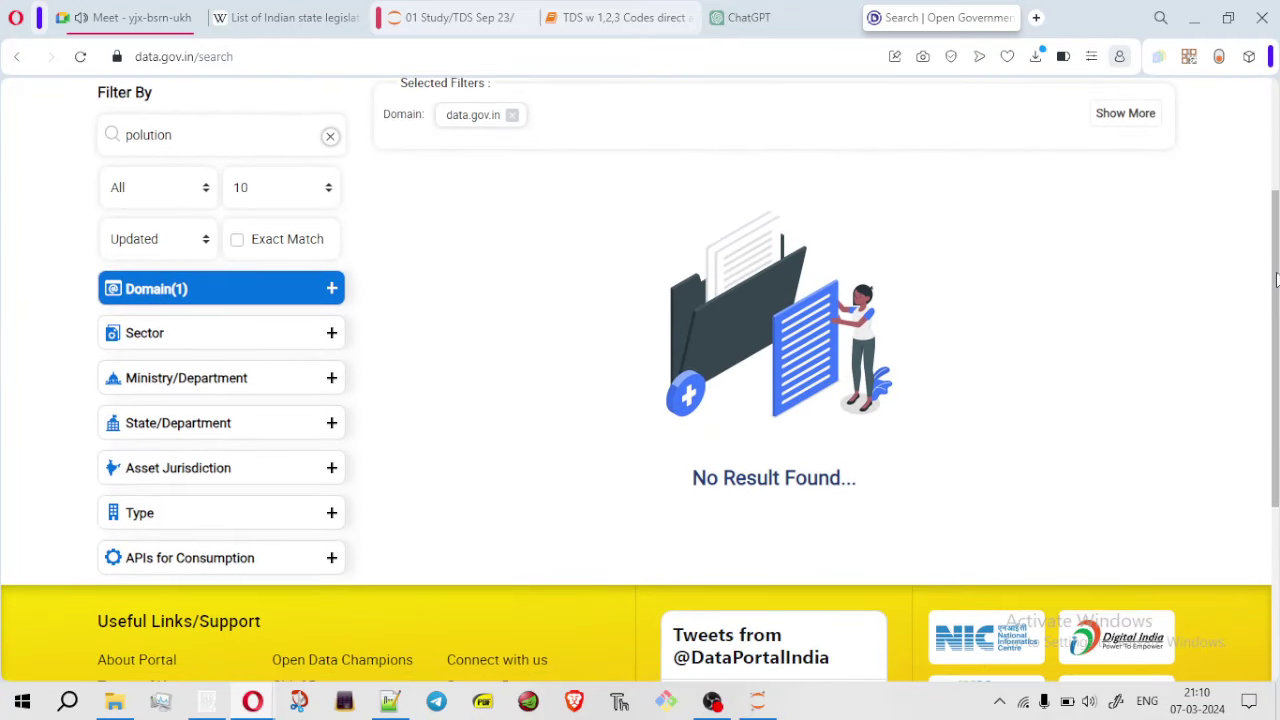
{"action": "scroll", "coordinate": [1270, 262], "scroll_direction": "up", "scroll_amount": 1}
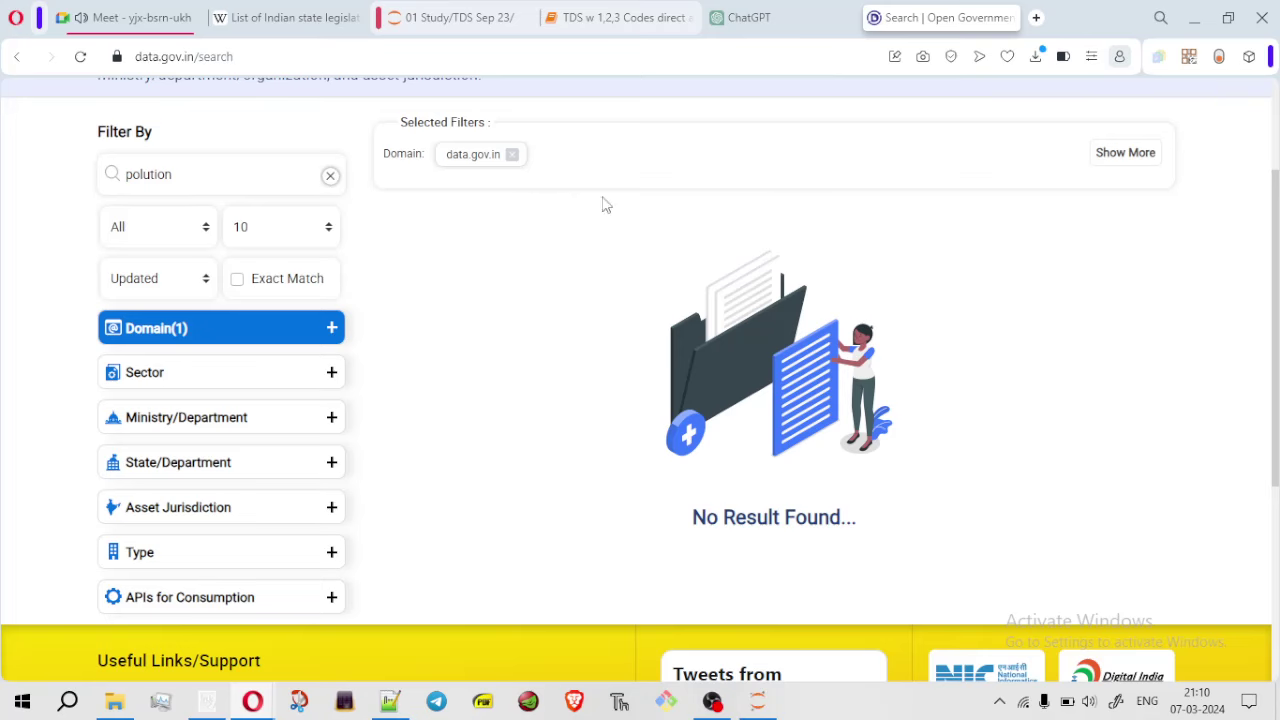
Search Google for 'poppulation data pdf'
{"action": "left_click", "coordinate": [307, 58]}
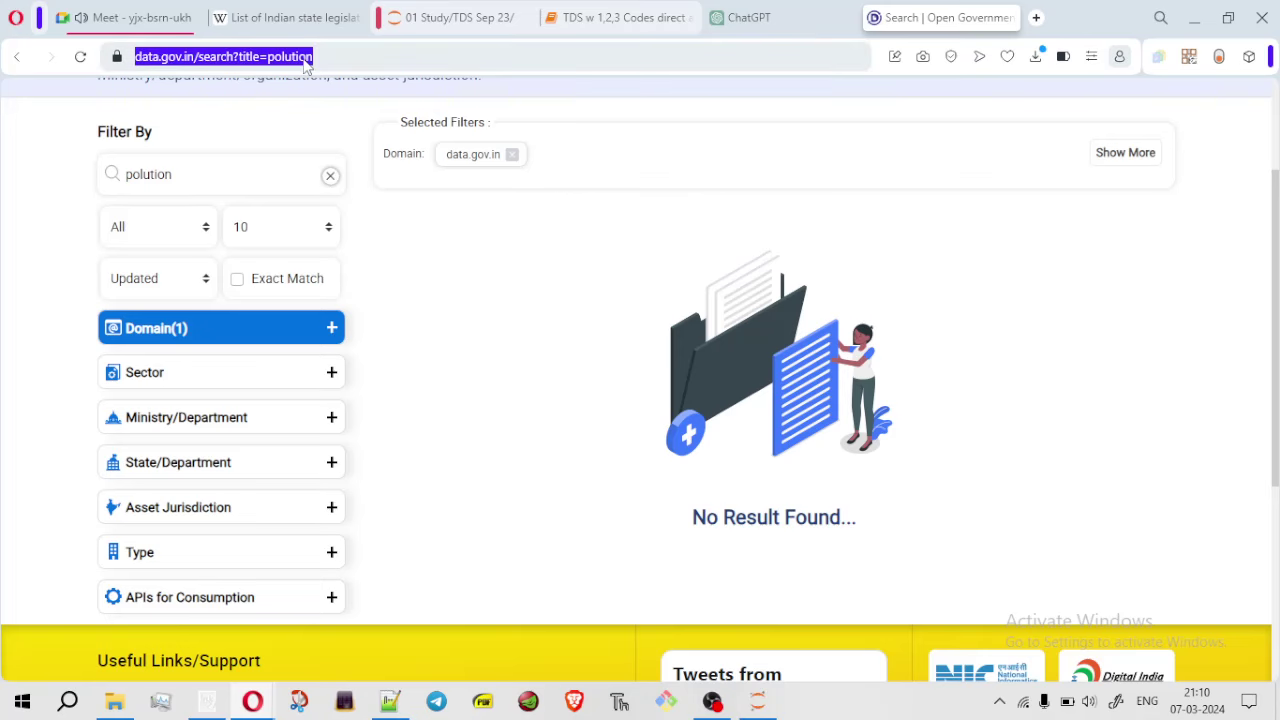
{"action": "key", "text": "BackSpace"}
{"action": "type", "text": "pop"}
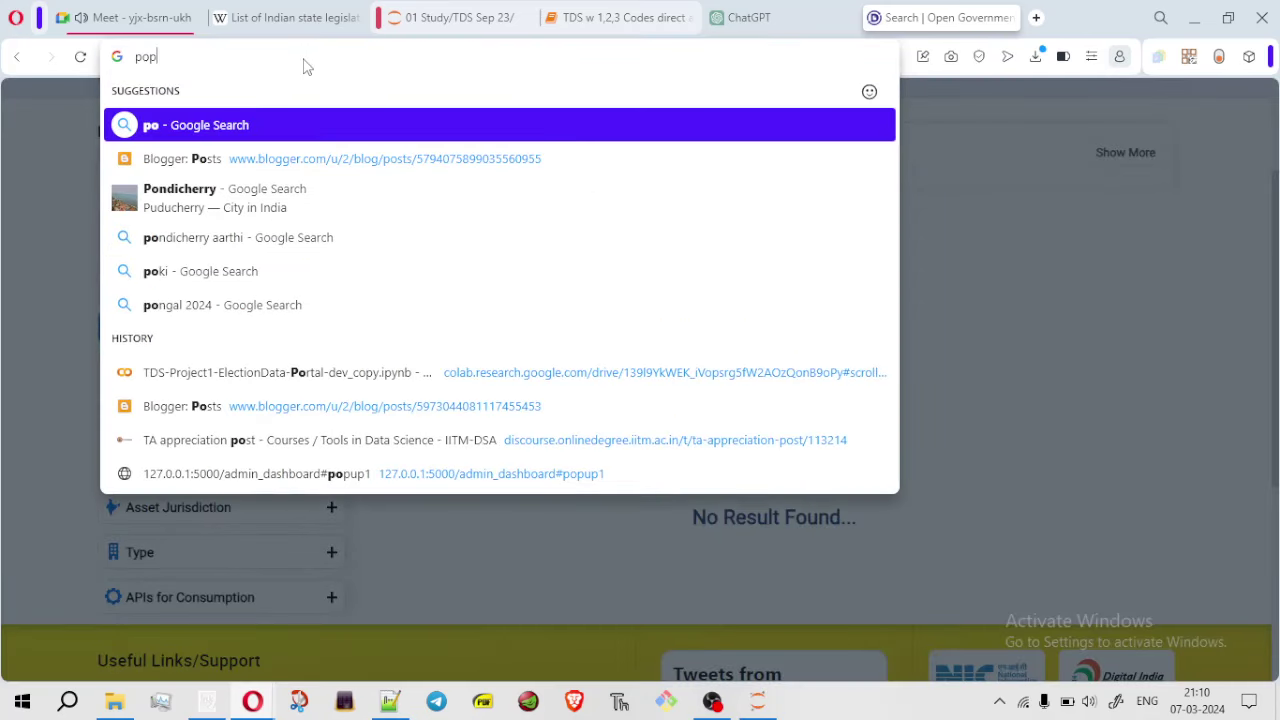
{"action": "type", "text": "pulation"}
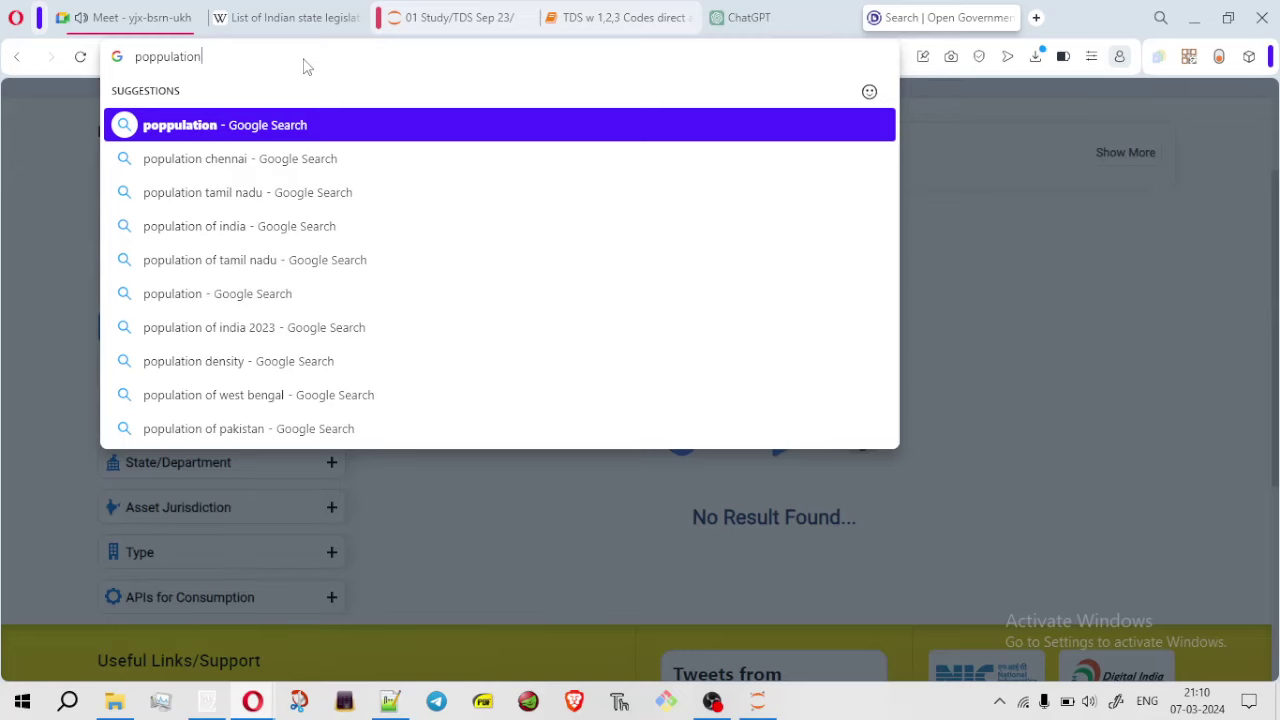
{"action": "type", "text": " data pdf"}
{"action": "key", "text": "Return"}
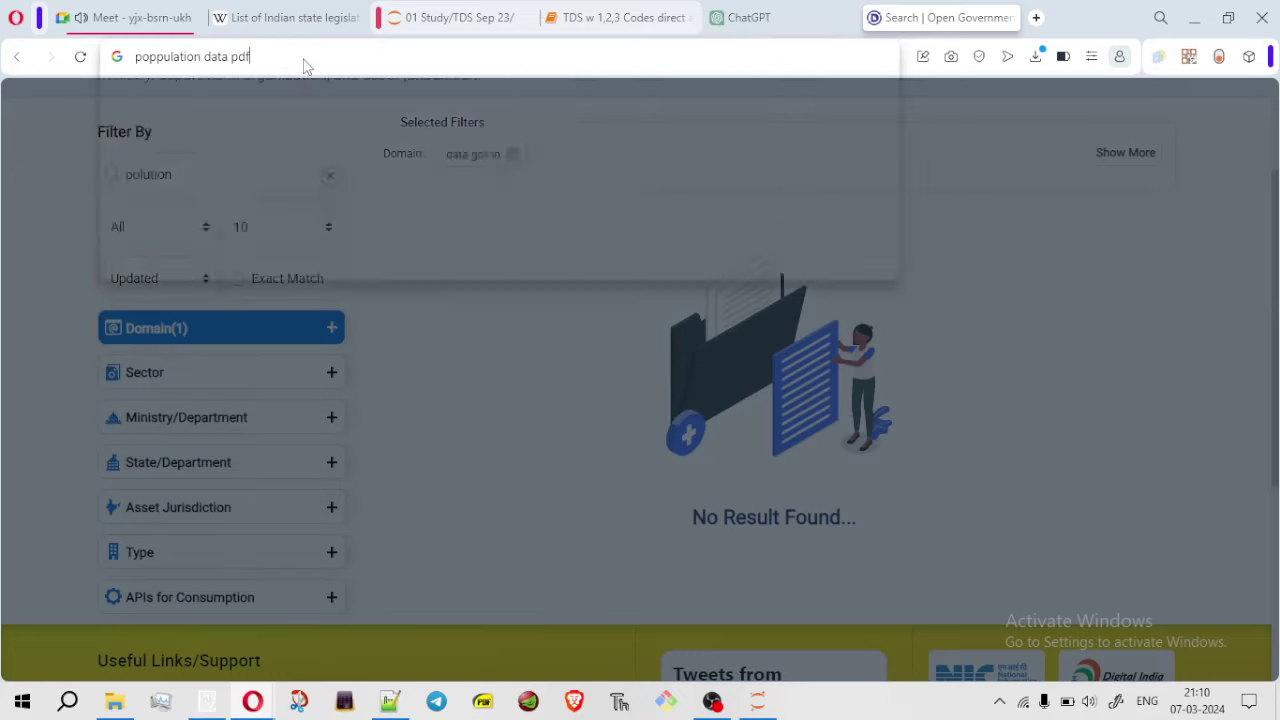
Check the Meet in-call messages, then return to the population data results
{"action": "left_click", "coordinate": [140, 18]}
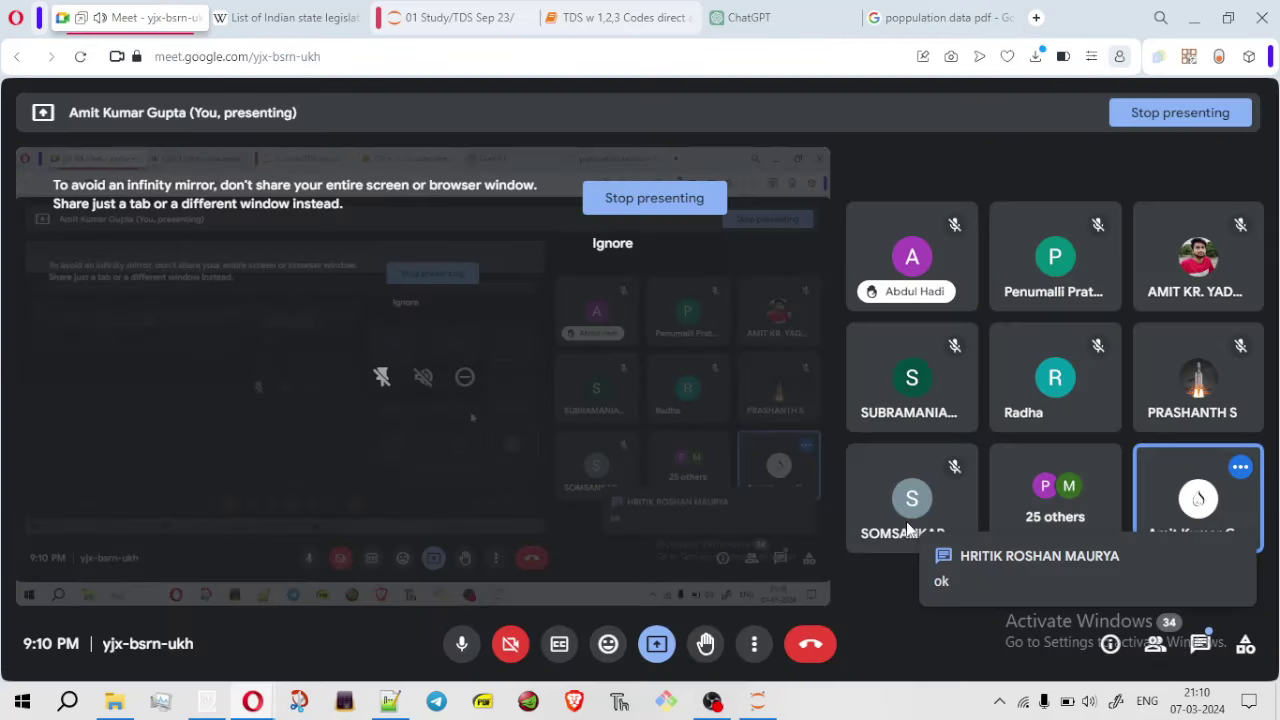
{"action": "left_click", "coordinate": [1203, 643]}
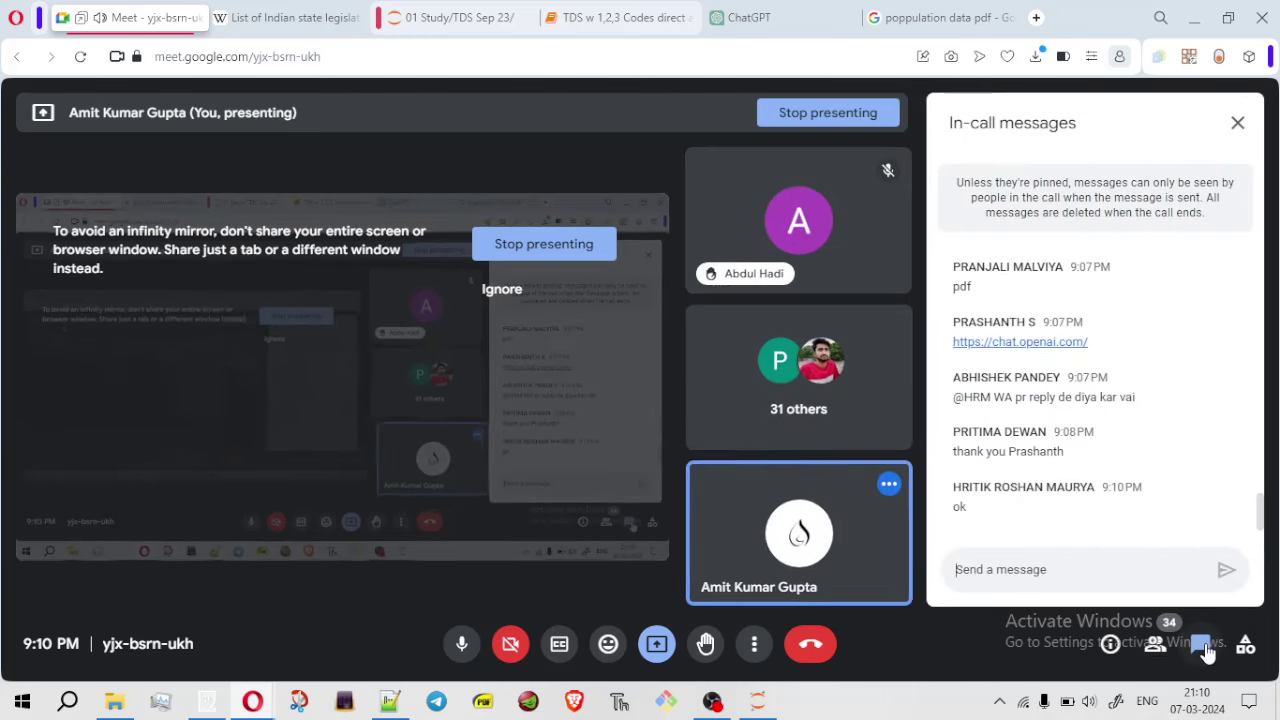
{"action": "left_click", "coordinate": [930, 17]}
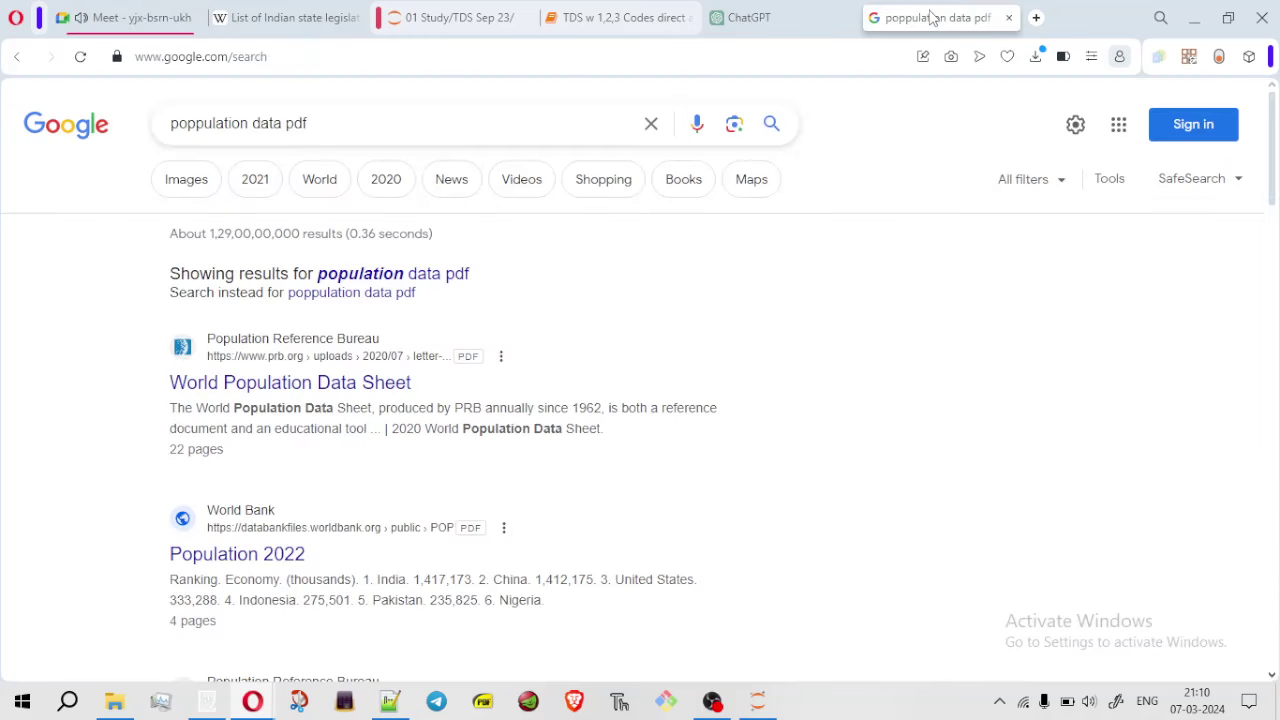
Open the World Population Data Sheet PDF and scroll through it
{"action": "left_click", "coordinate": [318, 388]}
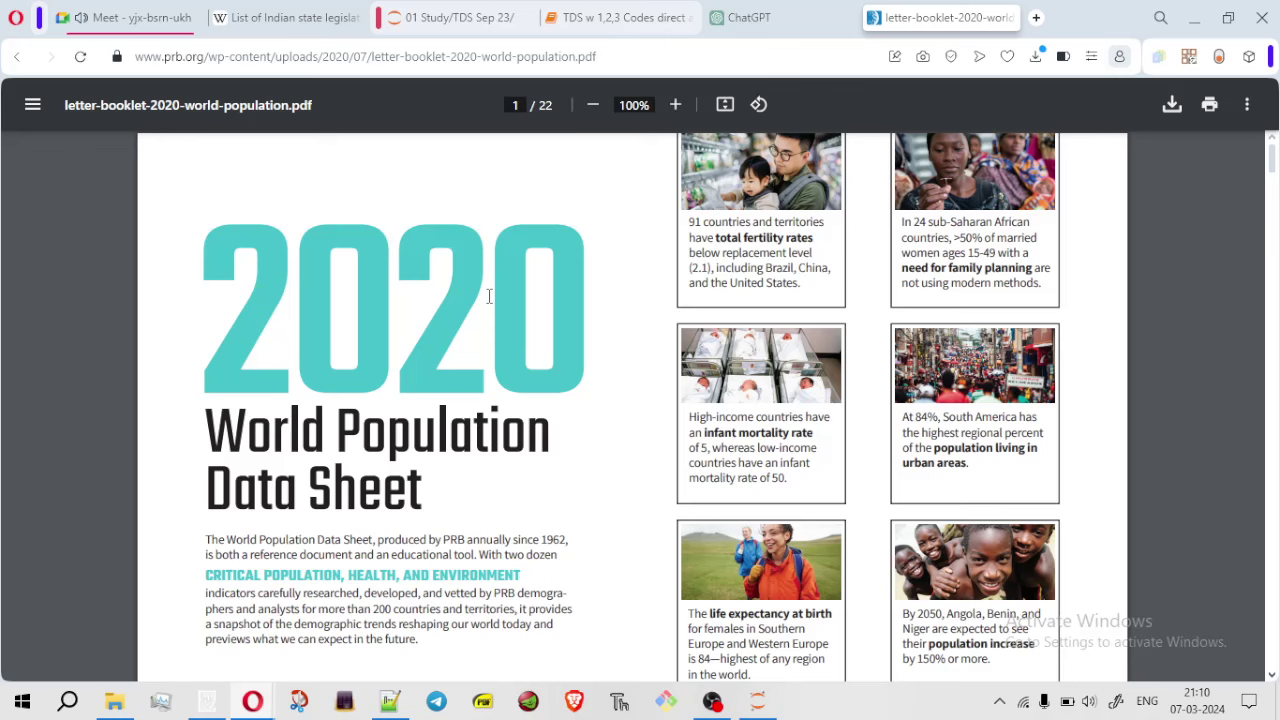
{"action": "left_click_drag", "start_coordinate": [1273, 168], "coordinate": [1276, 665]}
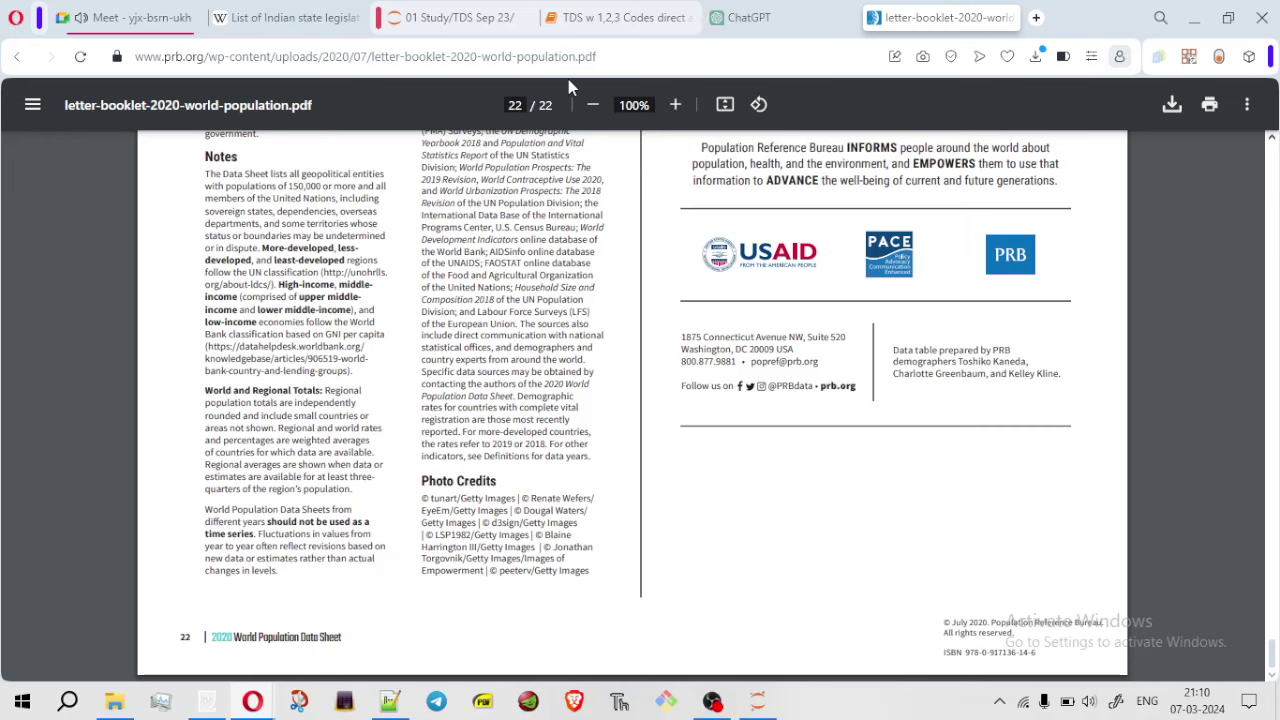
{"action": "left_click", "coordinate": [138, 18]}
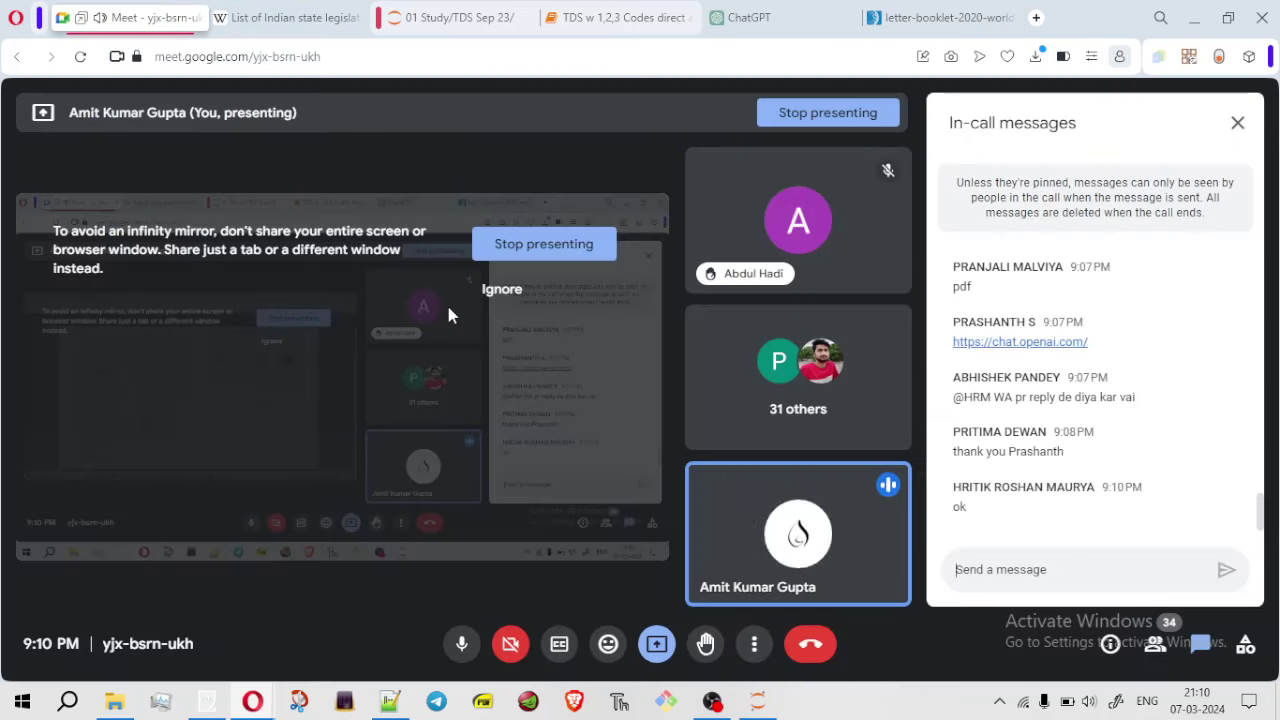
{"action": "left_click", "coordinate": [935, 18]}
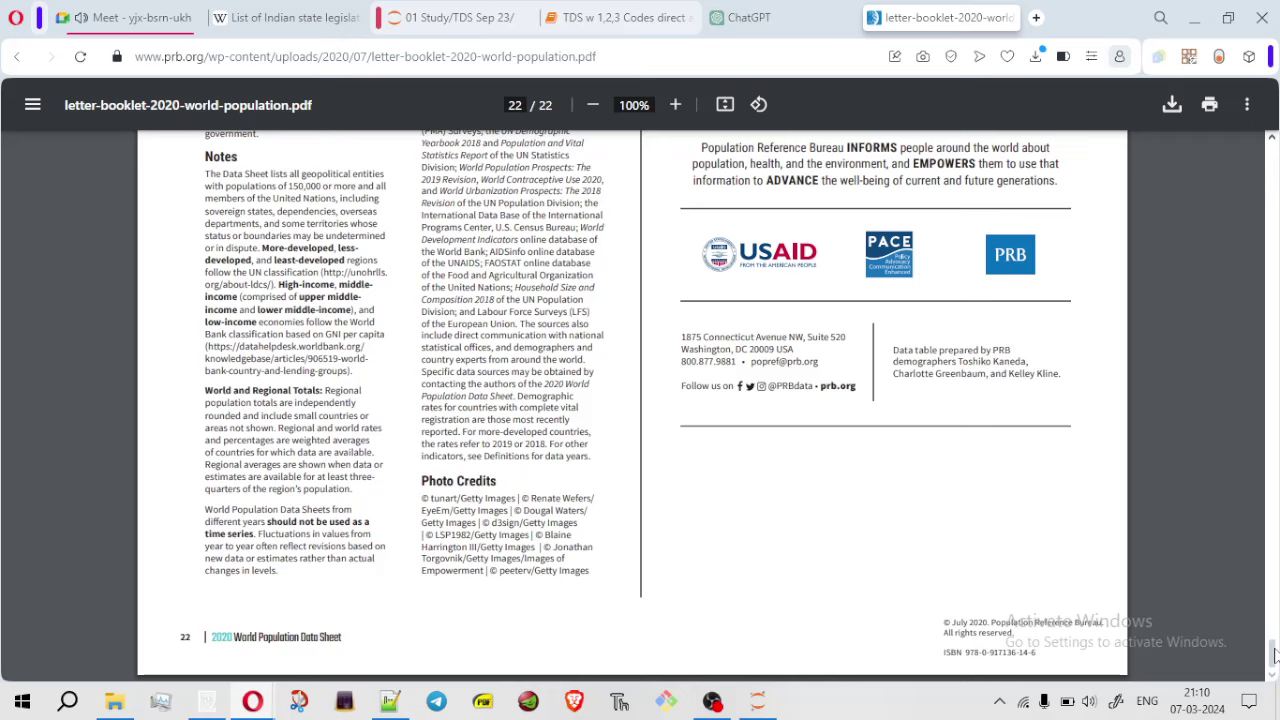
{"action": "left_click_drag", "start_coordinate": [1273, 652], "coordinate": [1171, 114]}
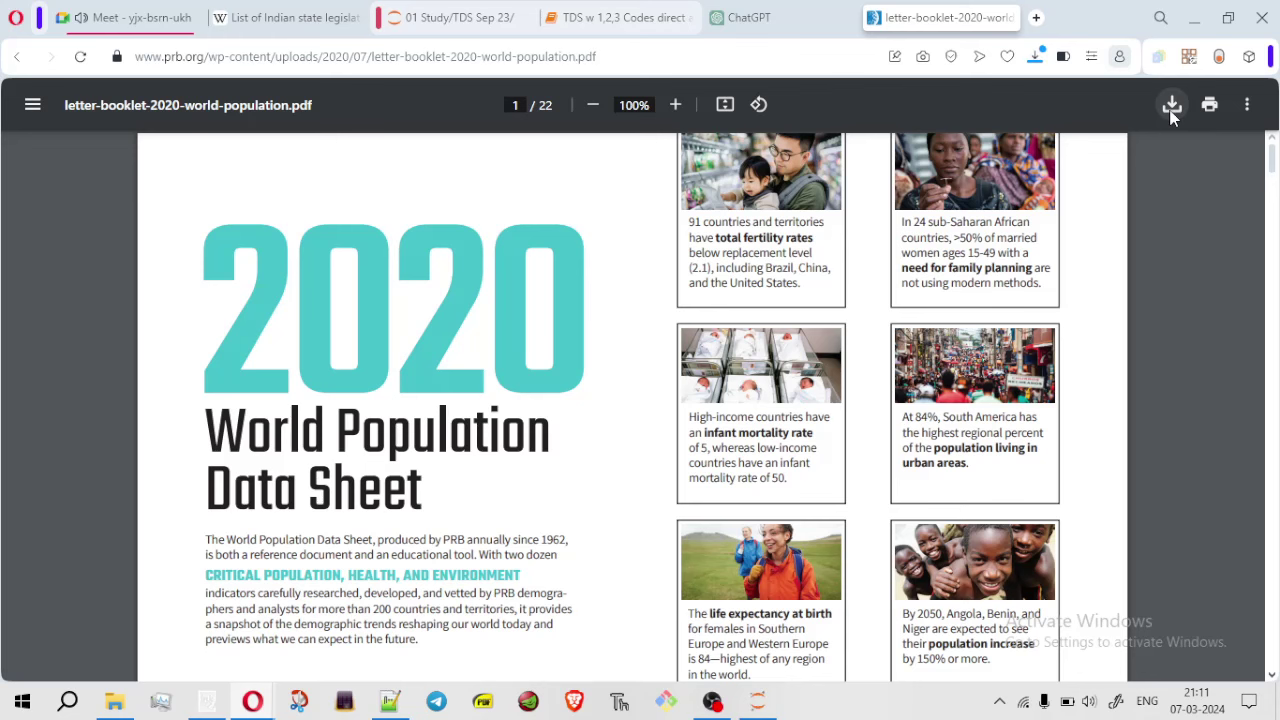
Download the PDF into the 24_jan_TDS folder
{"action": "left_click", "coordinate": [1171, 114]}
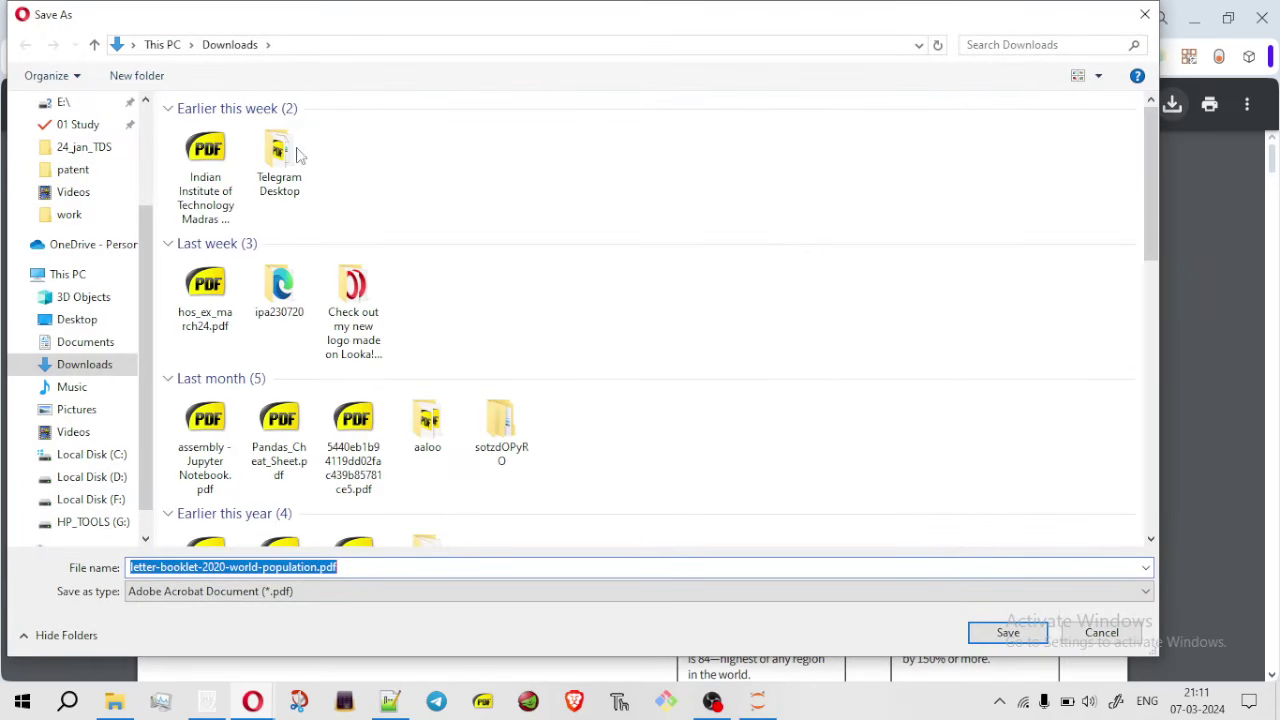
{"action": "left_click", "coordinate": [77, 158]}
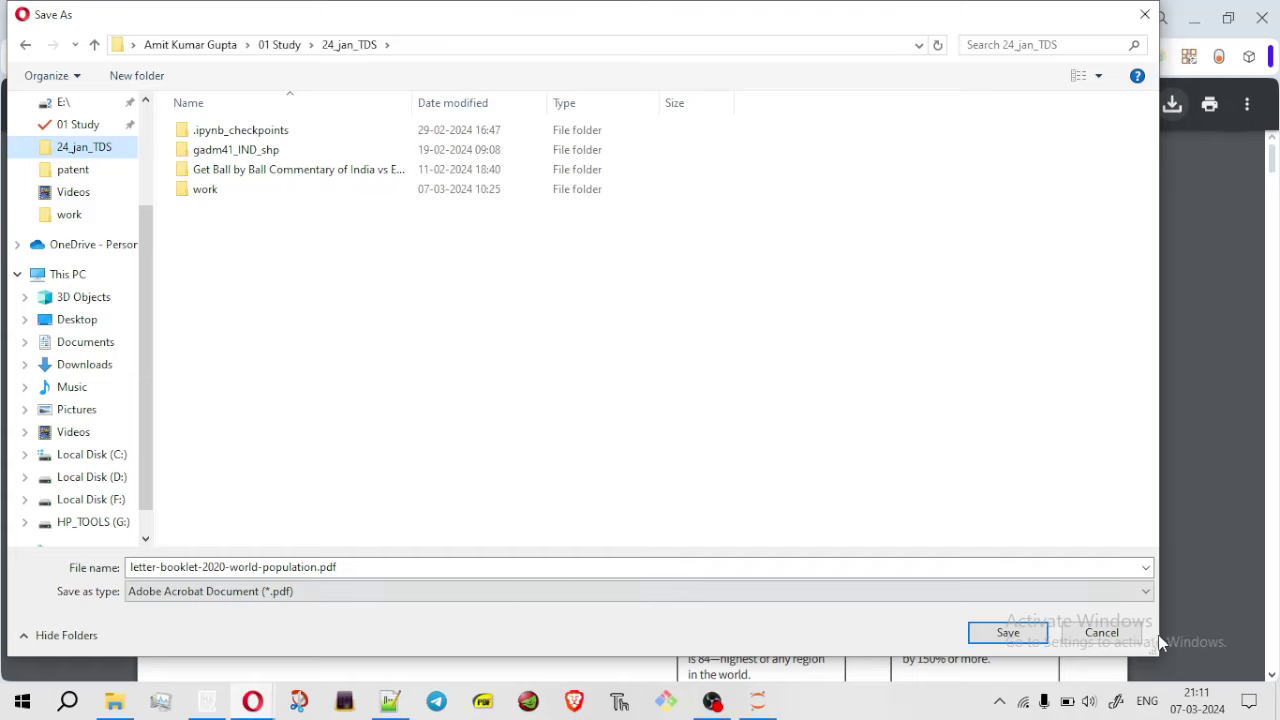
{"action": "left_click", "coordinate": [1003, 634]}
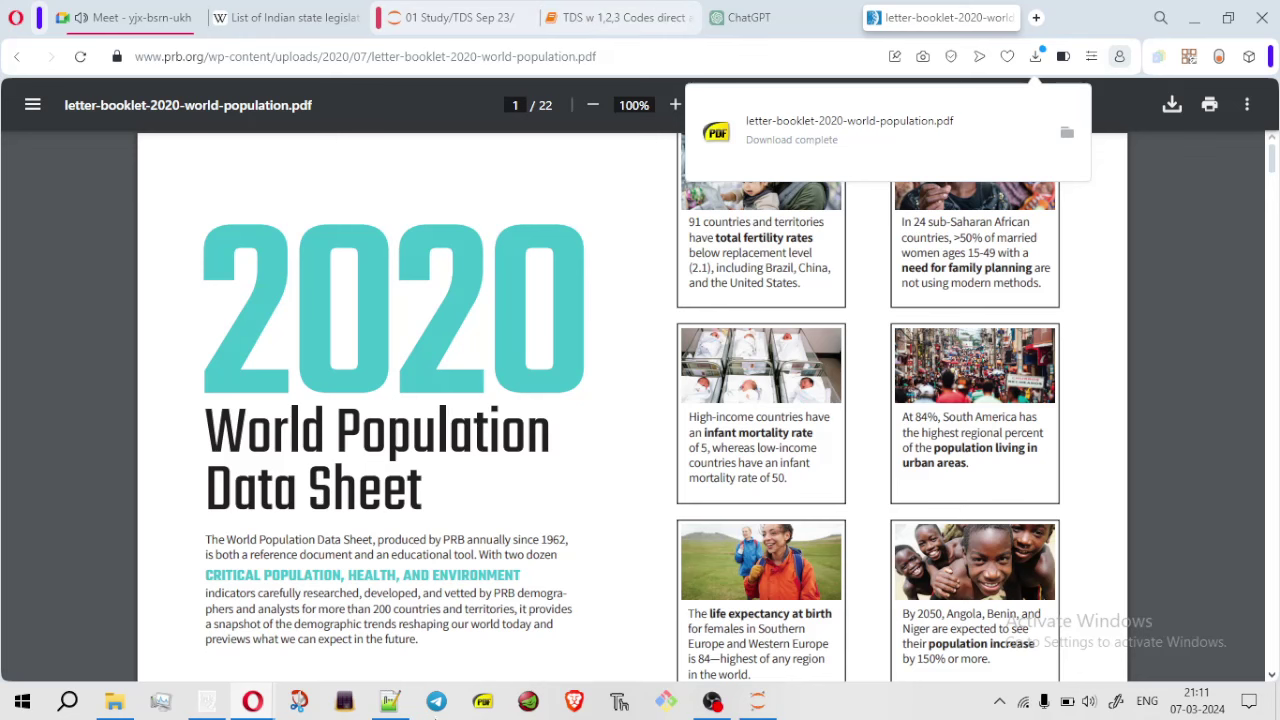
{"action": "left_click", "coordinate": [398, 704]}
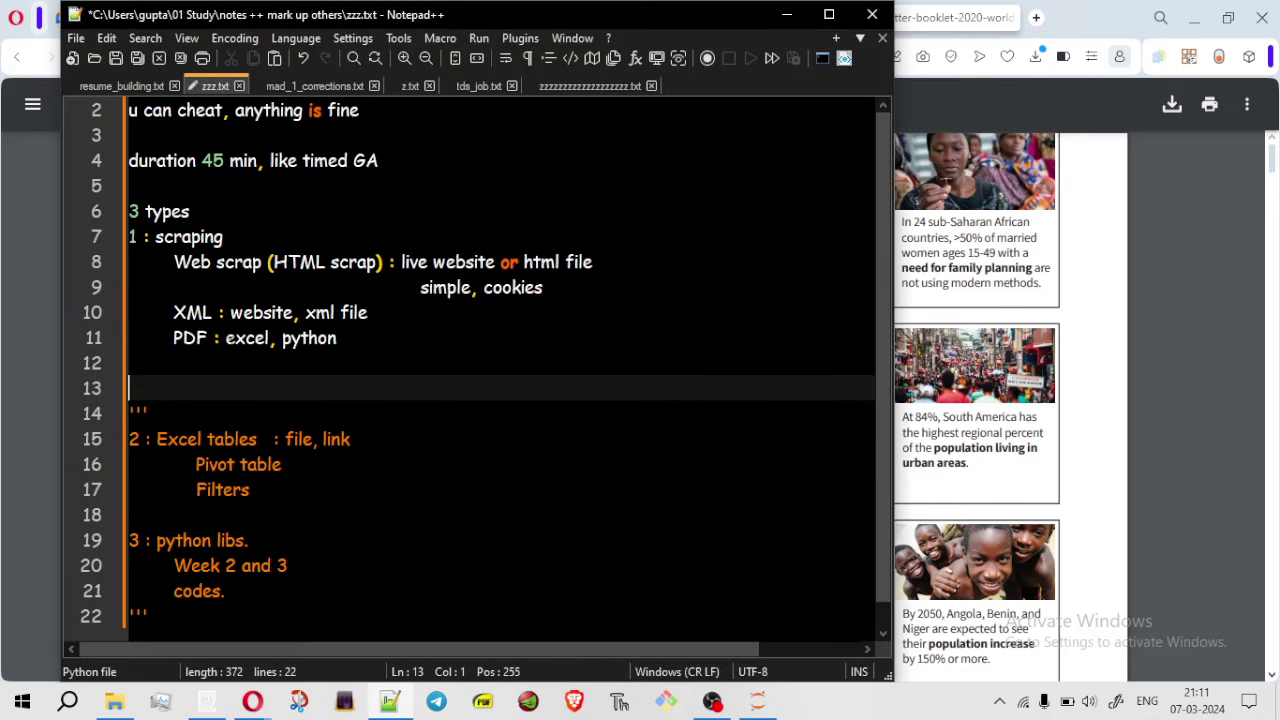
{"action": "left_click_drag", "start_coordinate": [220, 340], "coordinate": [273, 350]}
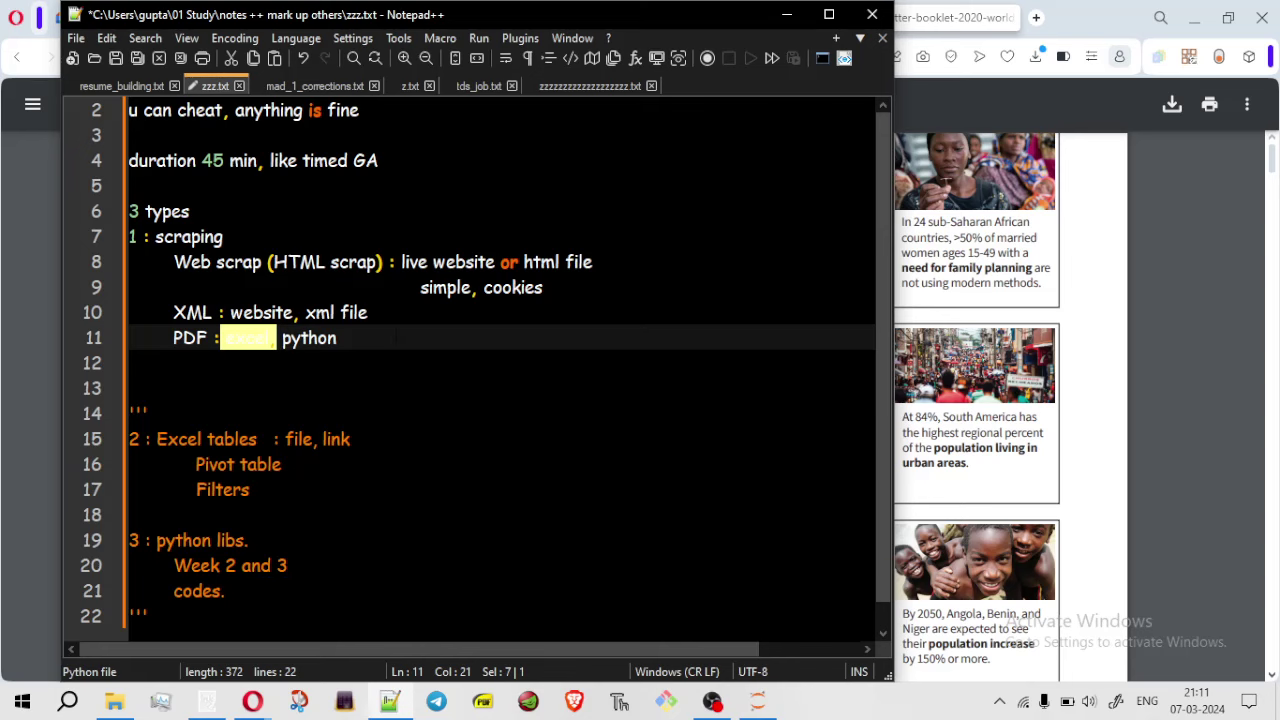
{"action": "left_click", "coordinate": [387, 342]}
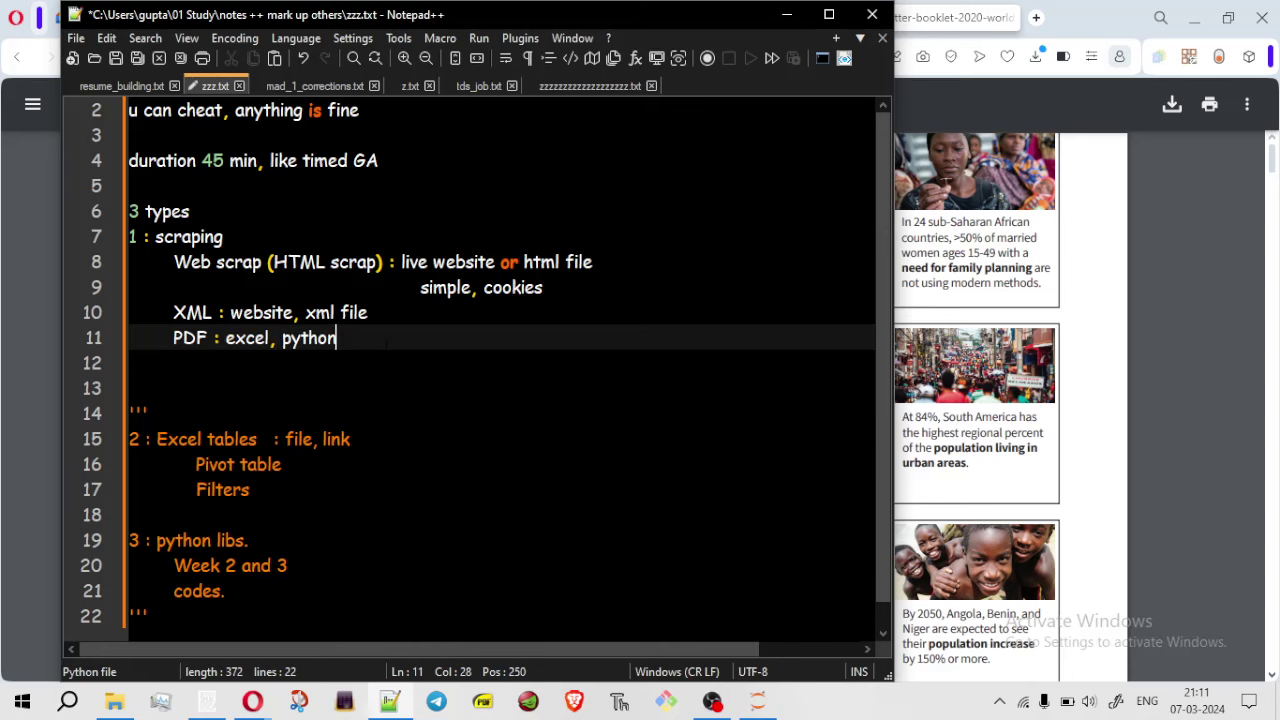
{"action": "left_click", "coordinate": [786, 15]}
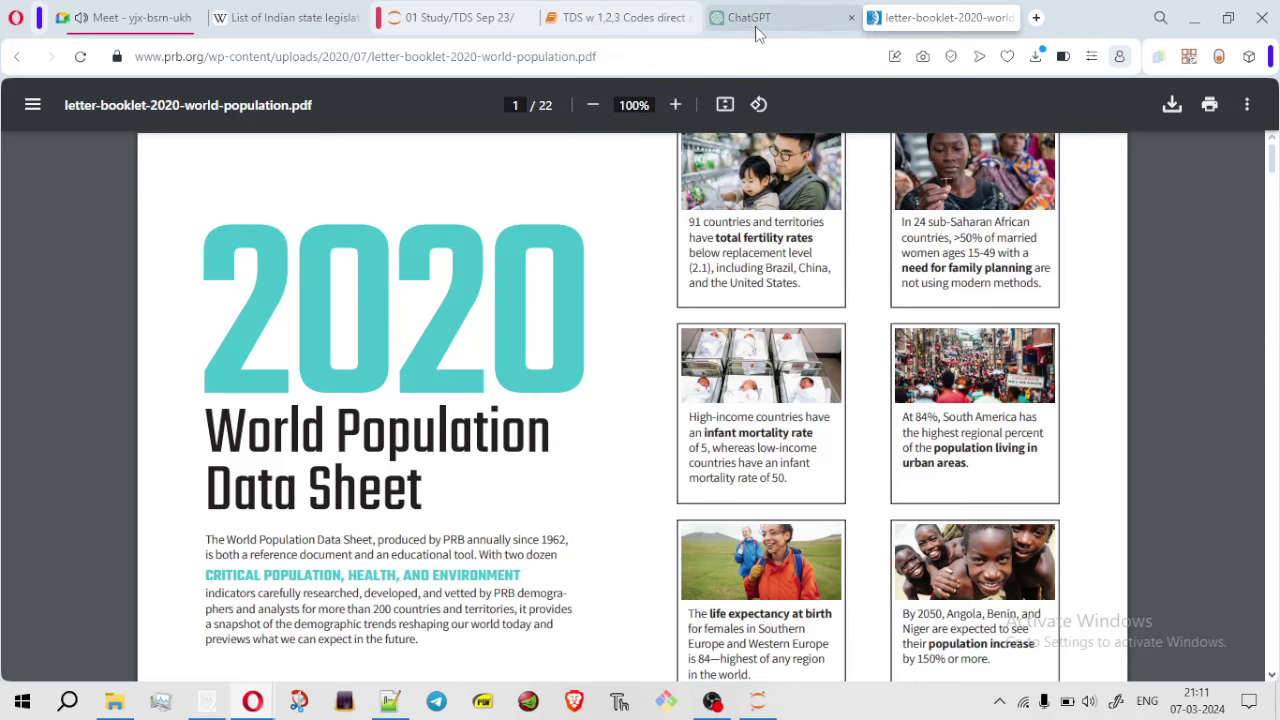
Zoom out the TDS w 1,2,3 Codes notebook and scroll to the PDF scraping tutorial
{"action": "left_click", "coordinate": [614, 20]}
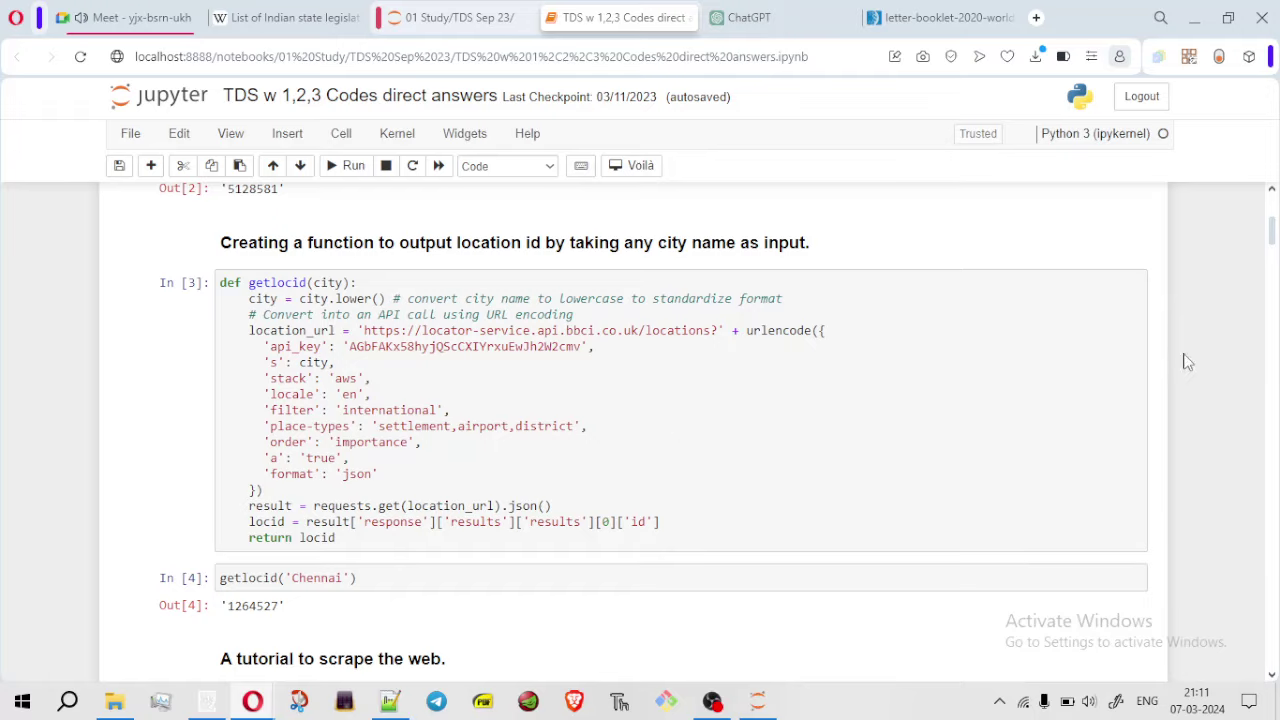
{"action": "scroll", "coordinate": [1274, 232], "scroll_direction": "down", "scroll_amount": 8}
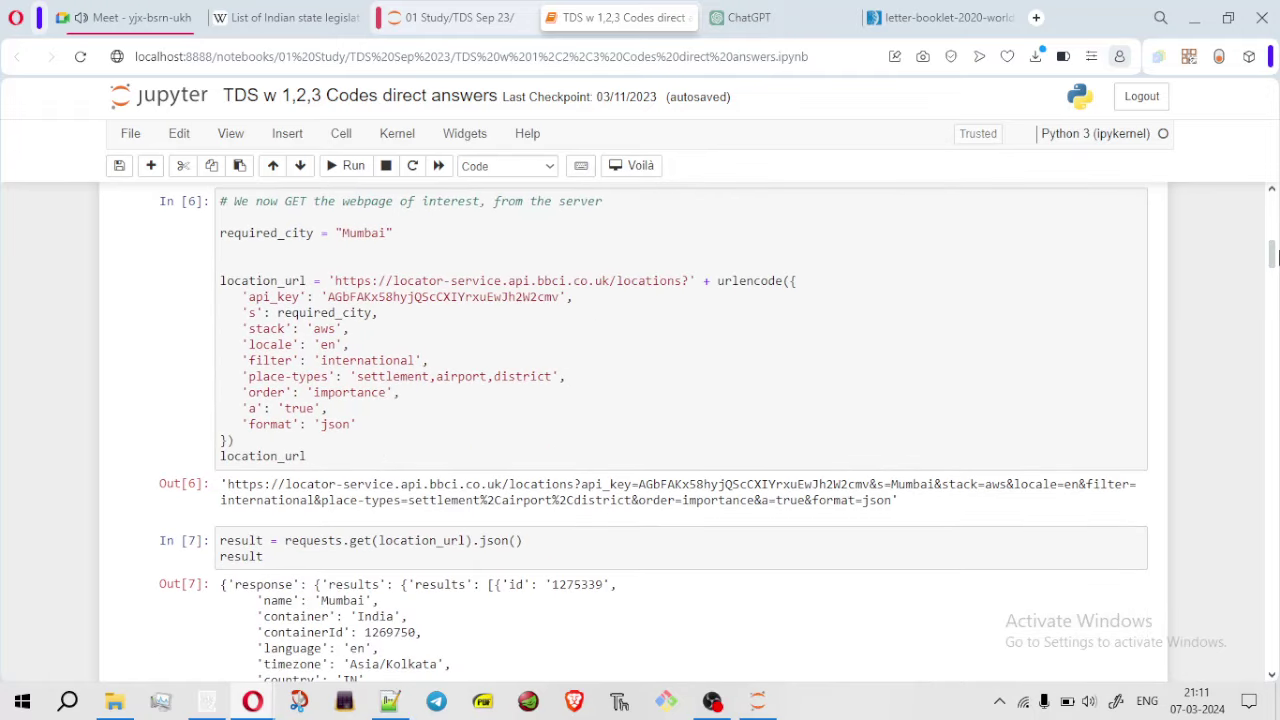
{"action": "key", "text": "ctrl+minus"}
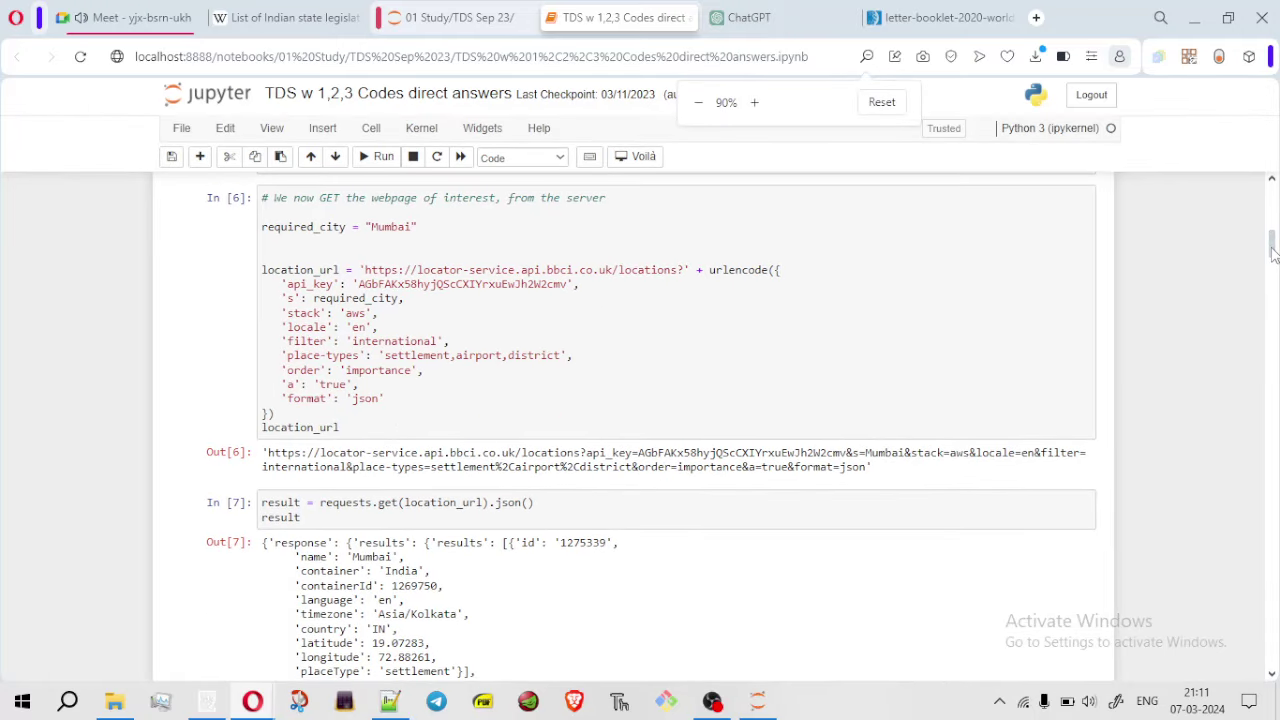
{"action": "left_click_drag", "start_coordinate": [1274, 254], "coordinate": [1187, 477]}
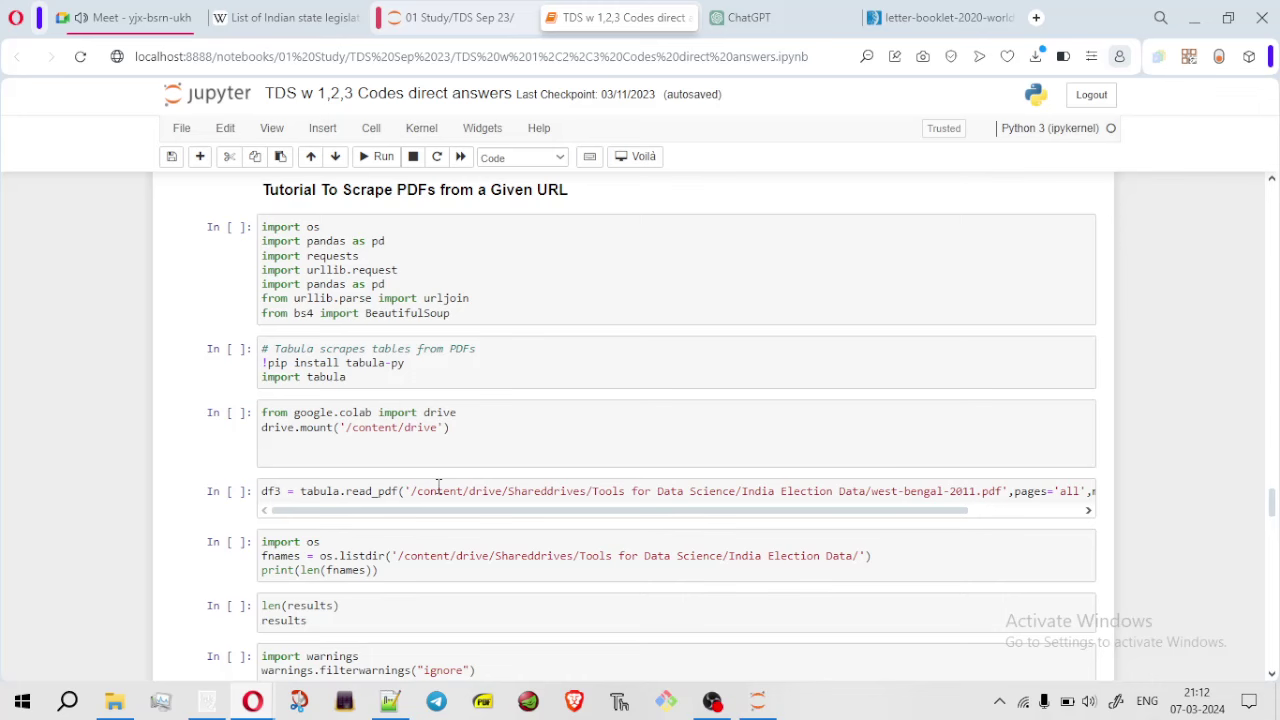
Open 01 Study > 24_jan_TDS in Jupyter to confirm the PDF, then snap ChatGPT left
{"action": "left_click", "coordinate": [775, 28]}
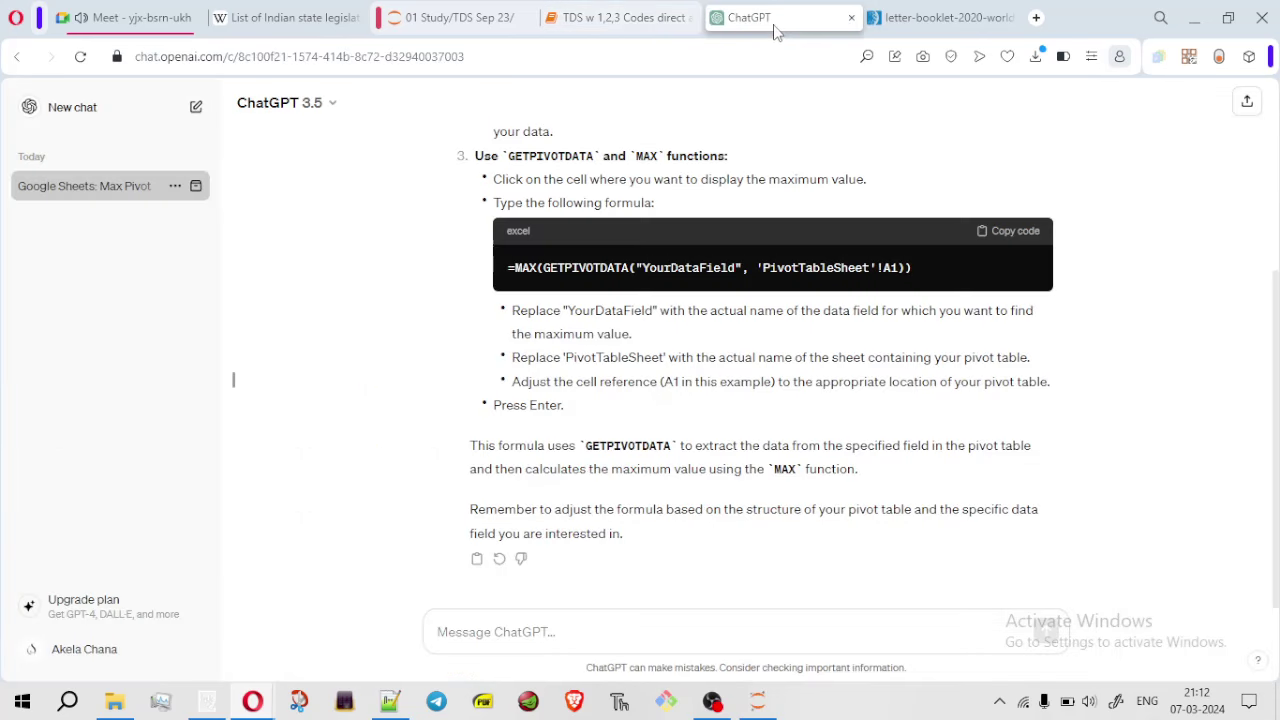
{"action": "left_click", "coordinate": [476, 22]}
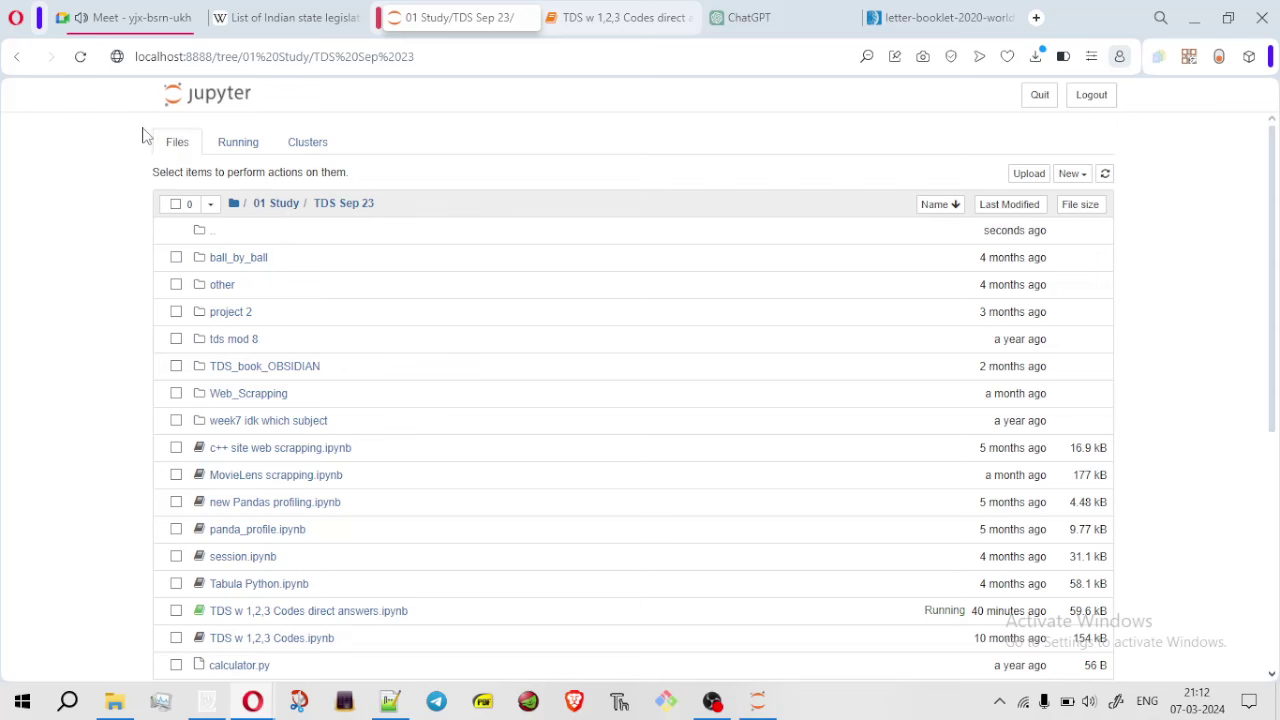
{"action": "left_click", "coordinate": [282, 204]}
{"action": "left_click", "coordinate": [240, 258]}
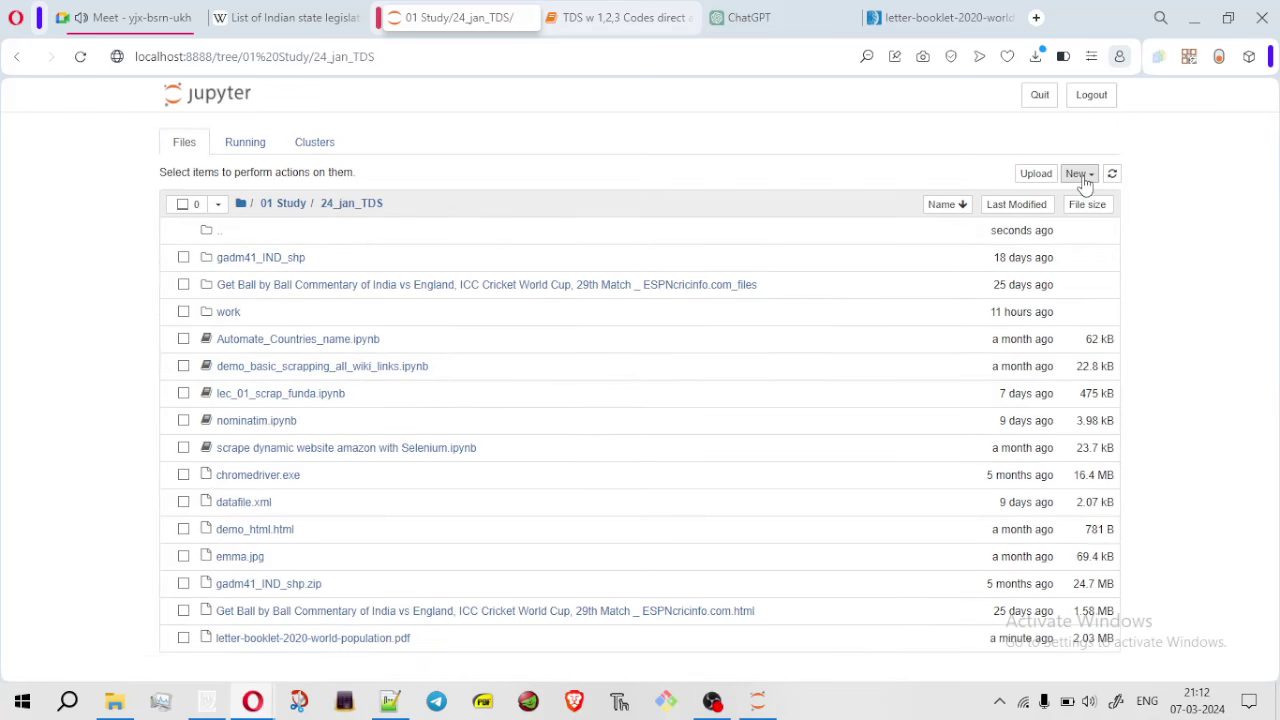
{"action": "left_click", "coordinate": [763, 26]}
{"action": "key", "text": "super+Left"}
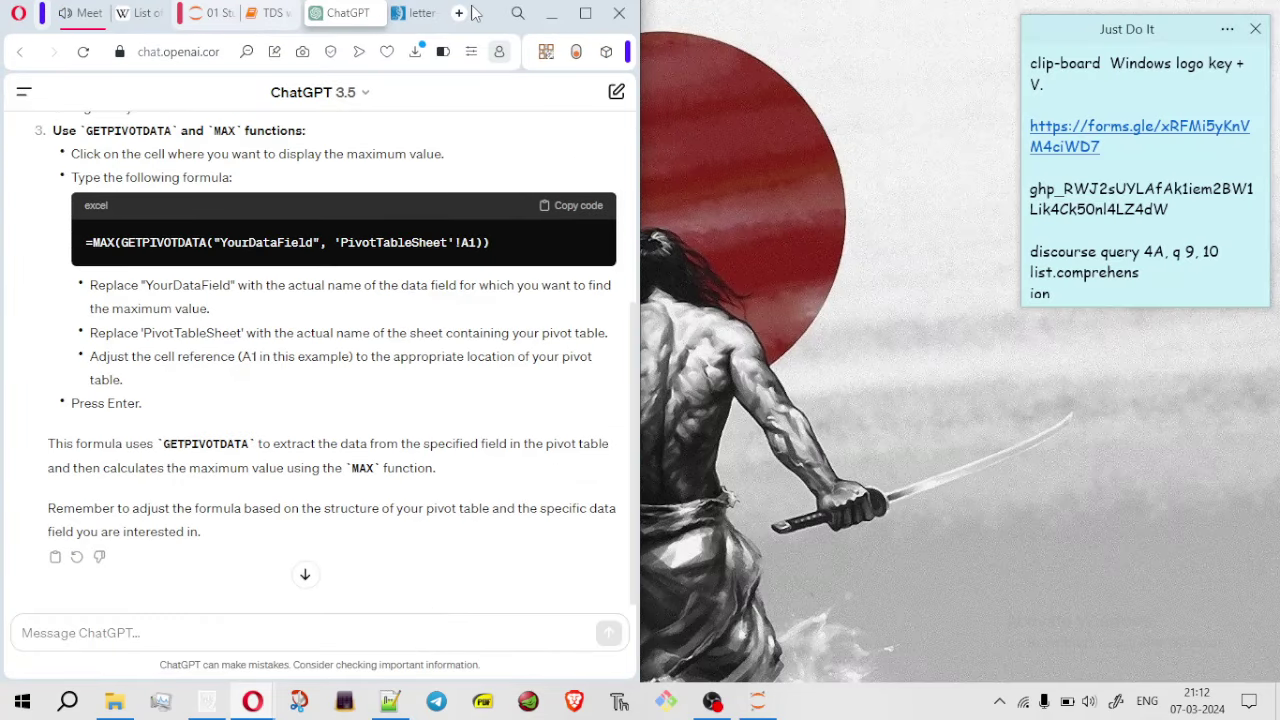
Drag a new tab into its own right-half window and type 'colab' in its address bar
{"action": "left_click", "coordinate": [459, 14]}
{"action": "left_click_drag", "start_coordinate": [405, 13], "coordinate": [851, 97]}
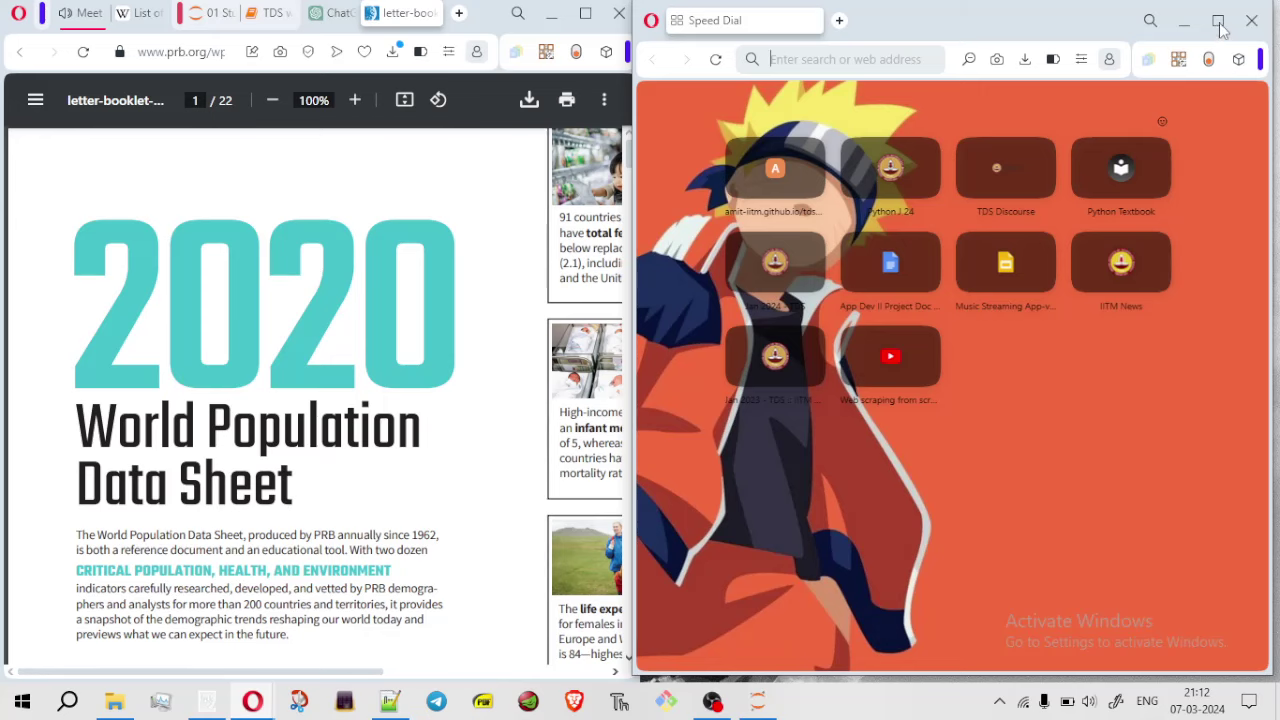
{"action": "left_click", "coordinate": [1220, 22]}
{"action": "left_click", "coordinate": [1224, 27]}
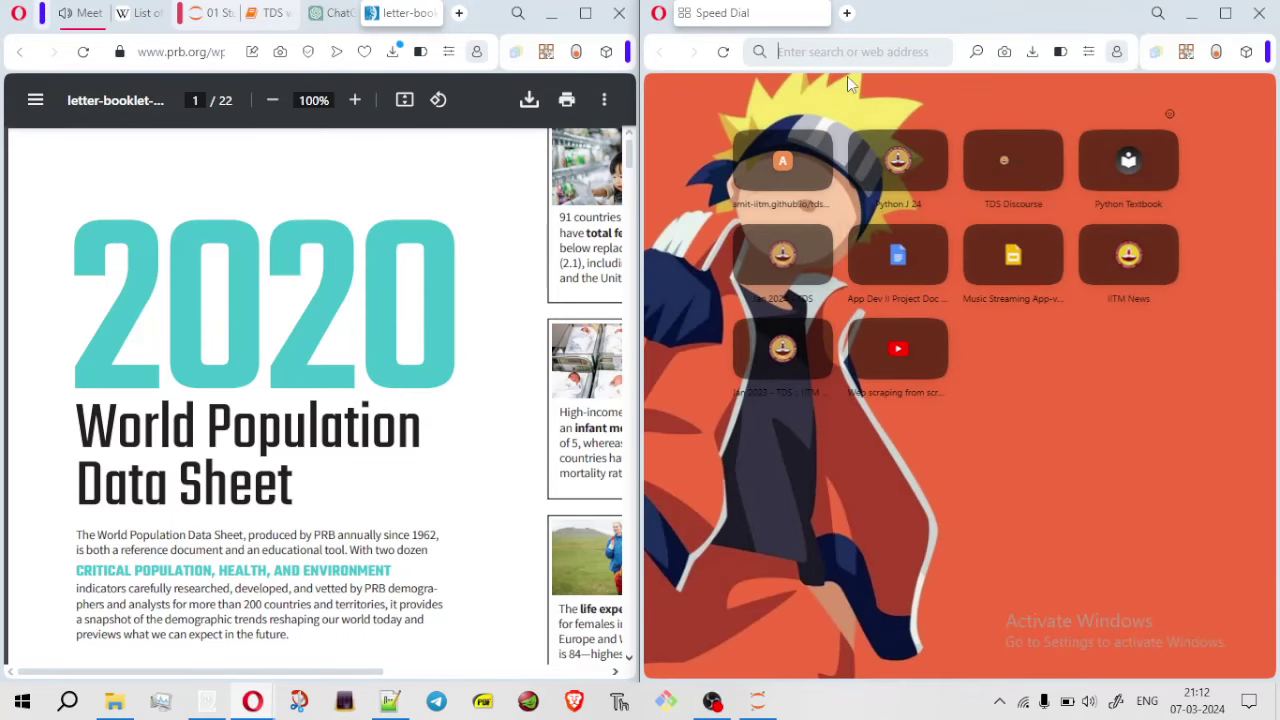
{"action": "type", "text": "colab"}
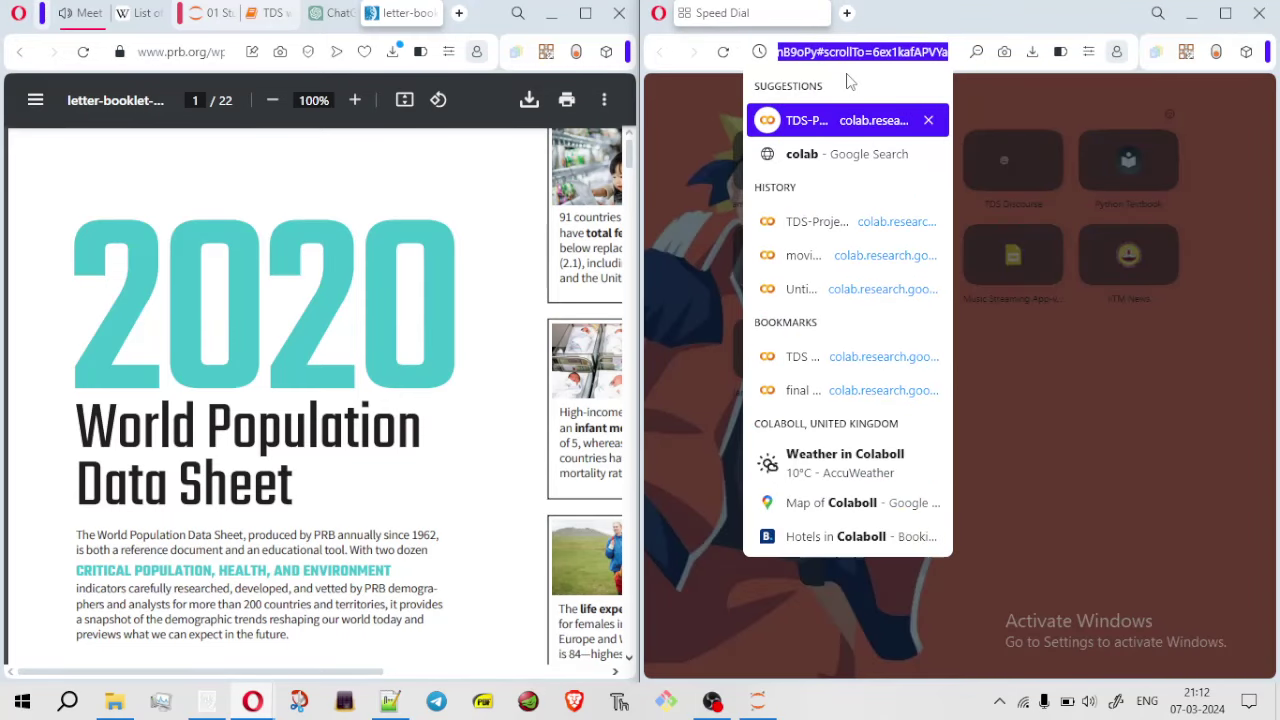
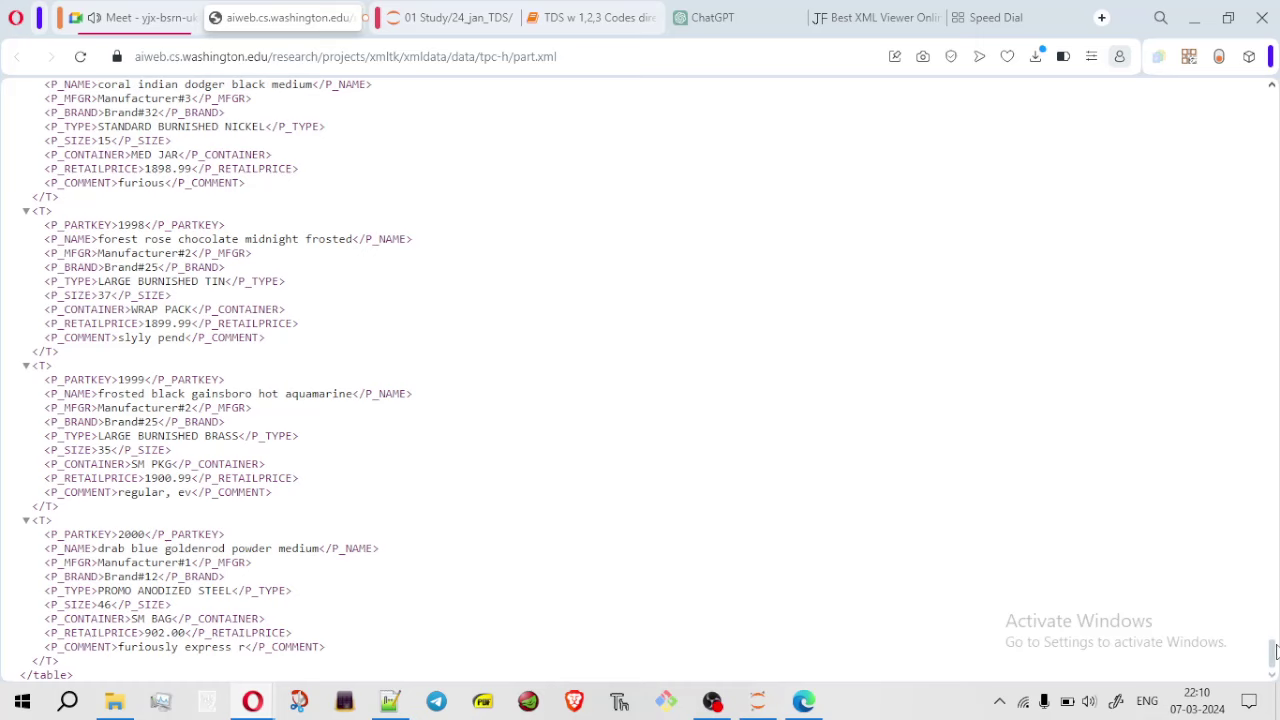
Scroll the part.xml tree back to the top and maximize the Opera window
{"action": "left_click_drag", "start_coordinate": [1274, 662], "coordinate": [1203, 100]}
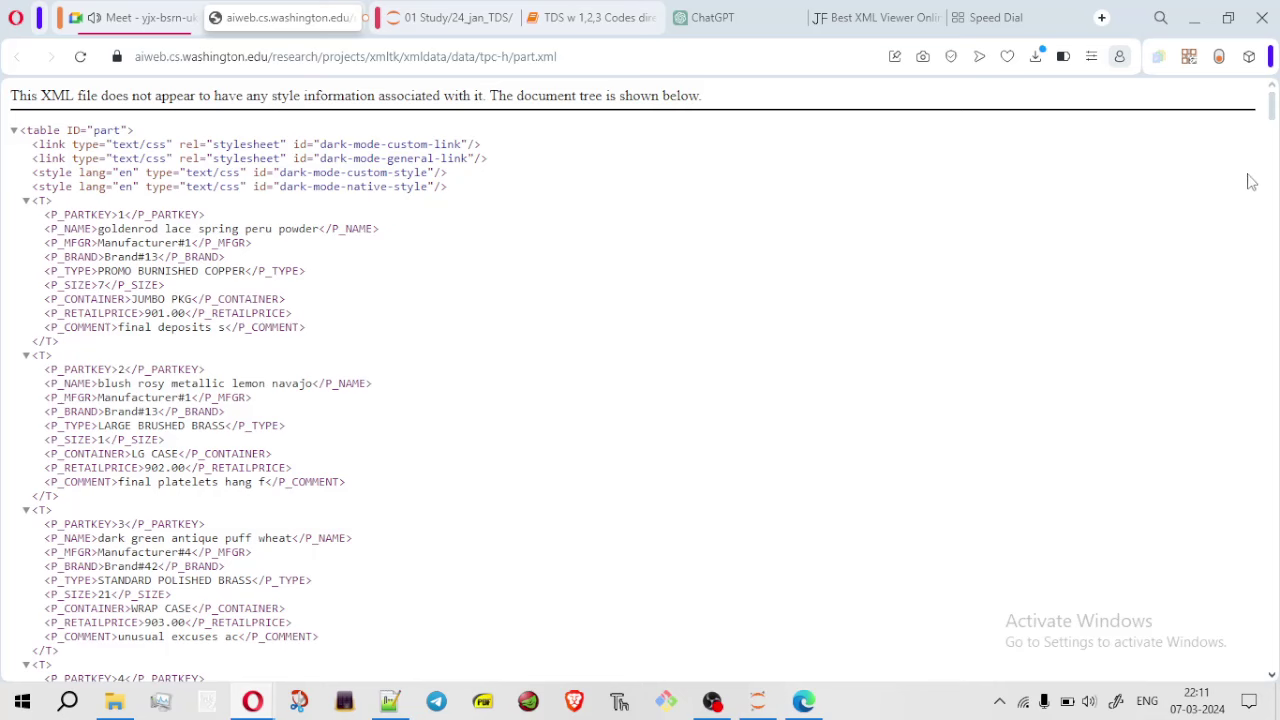
{"action": "key", "text": "super+Left"}
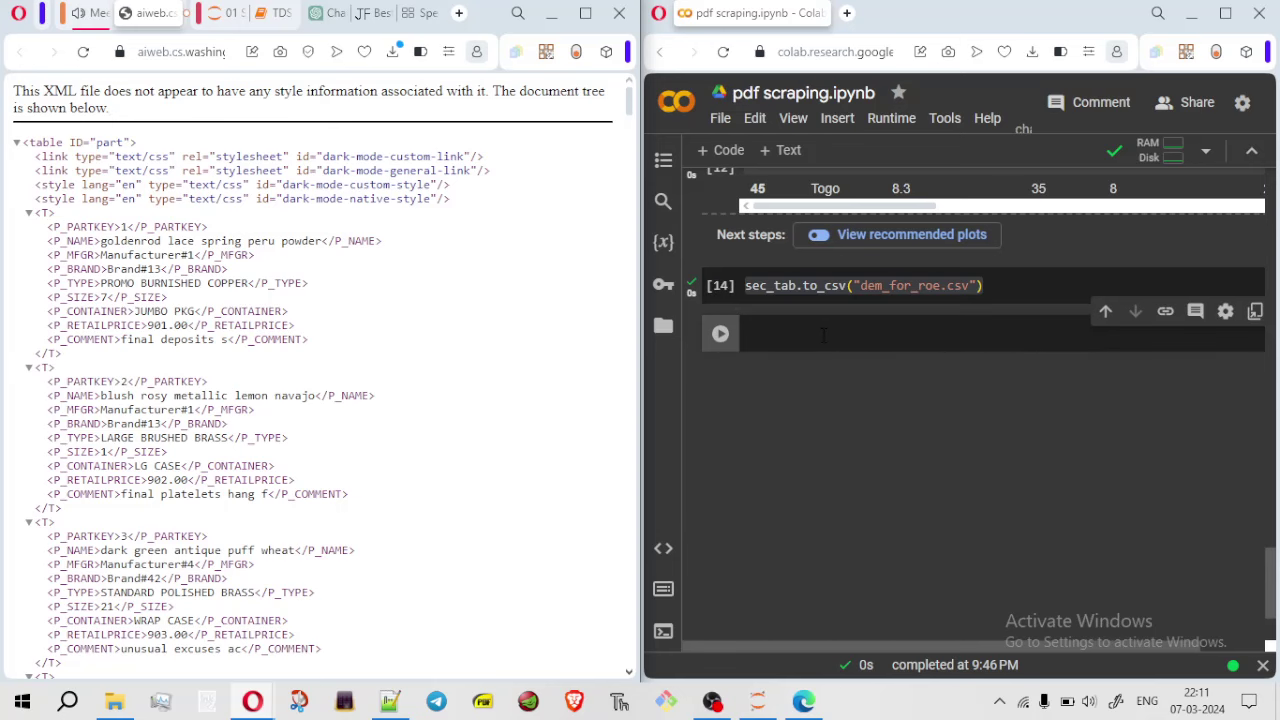
{"action": "left_click", "coordinate": [588, 15]}
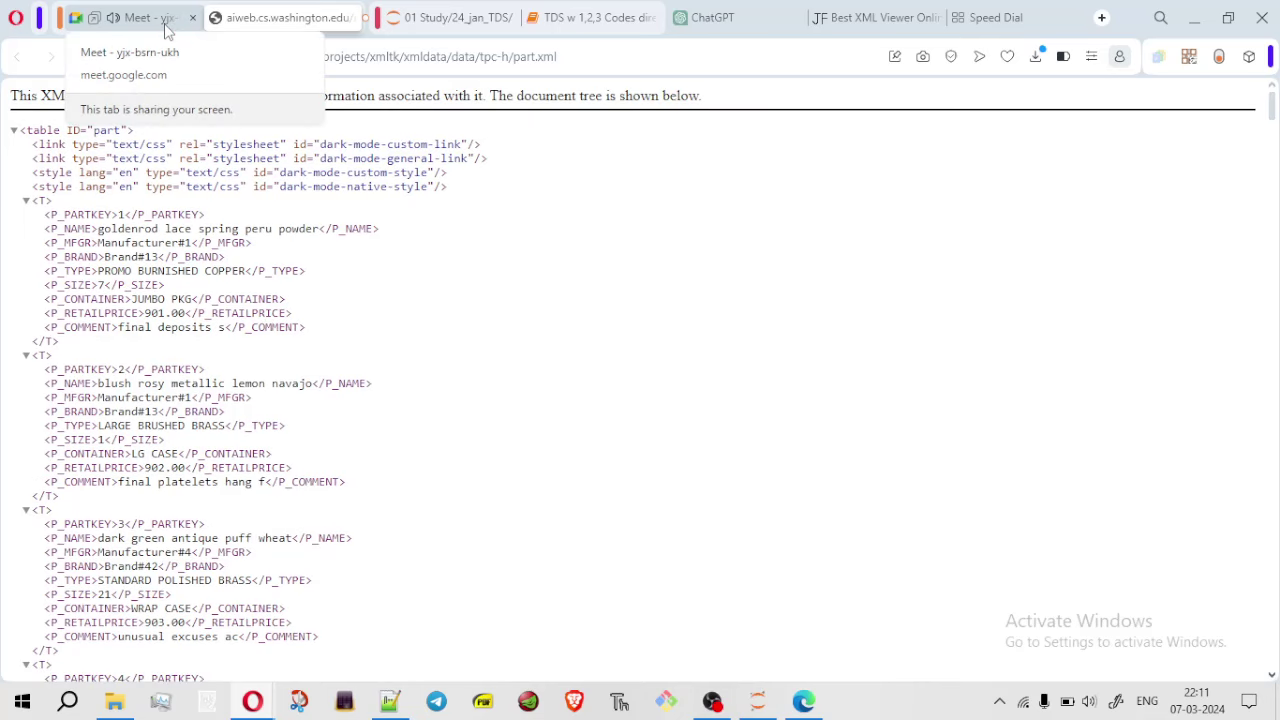
Snap the Google Meet call beside the Colab notebook and return to the part.xml tab
{"action": "left_click", "coordinate": [160, 18]}
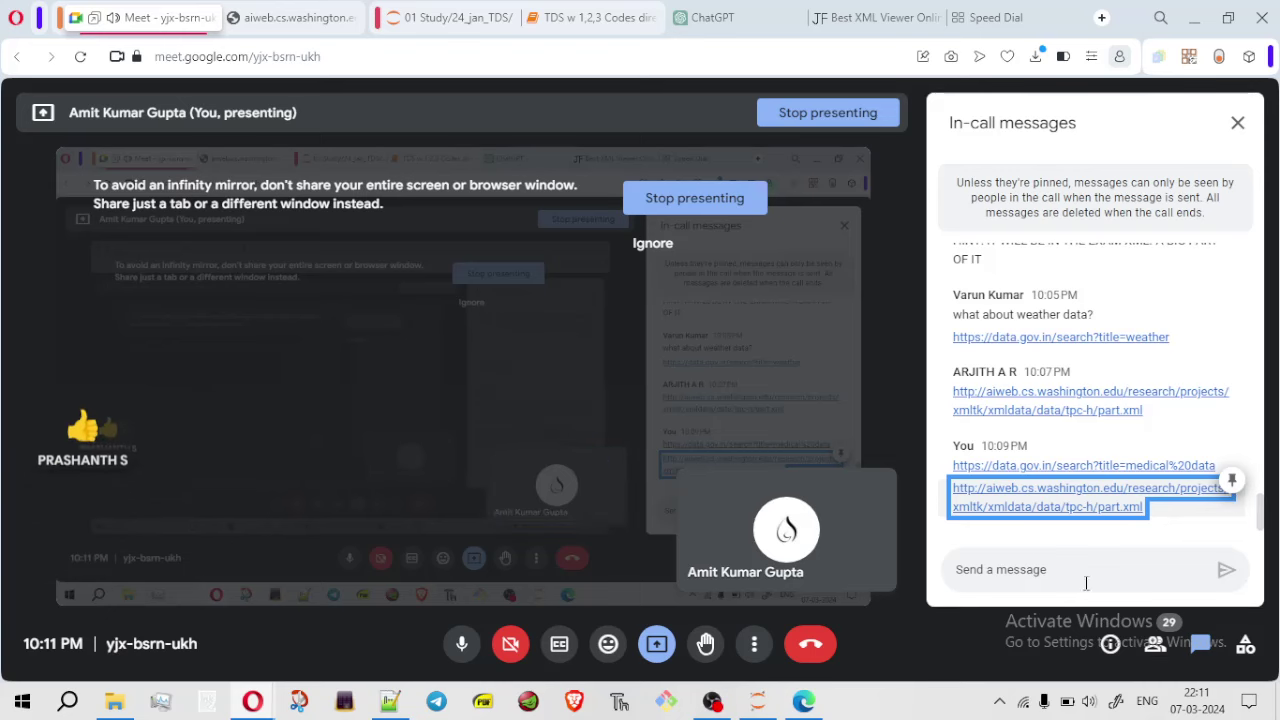
{"action": "key", "text": "super+Left"}
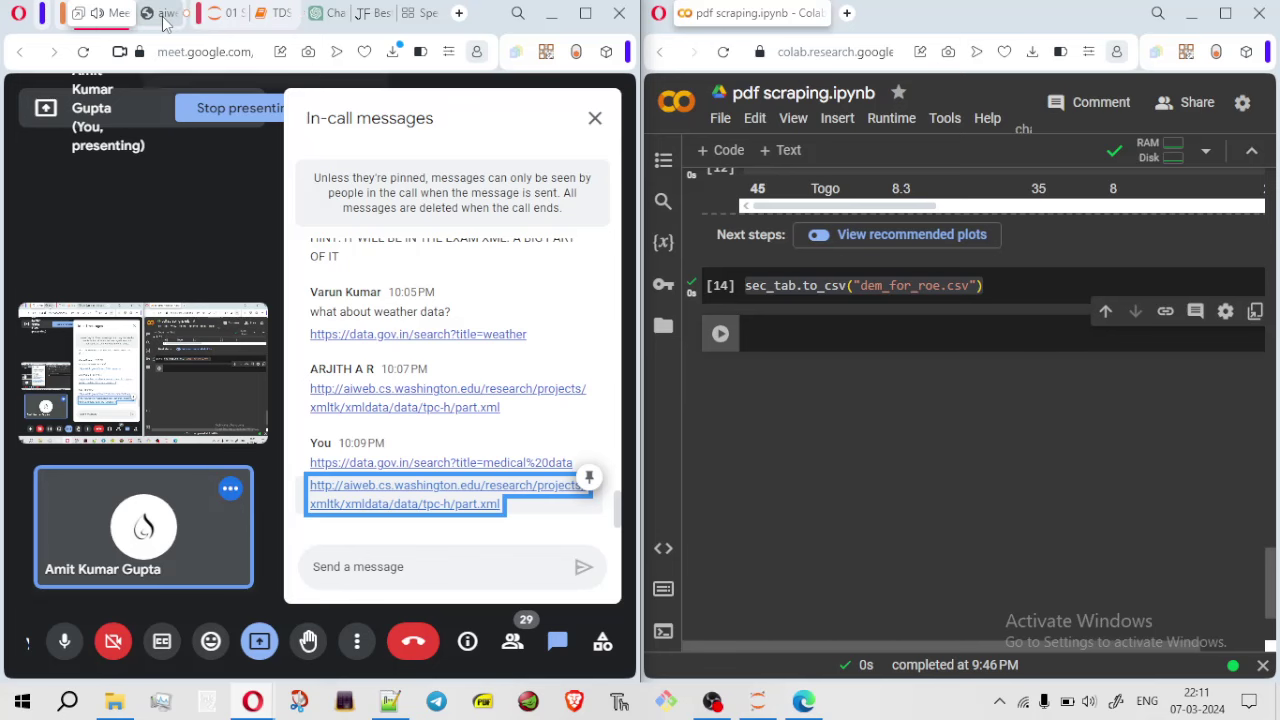
{"action": "left_click", "coordinate": [165, 13]}
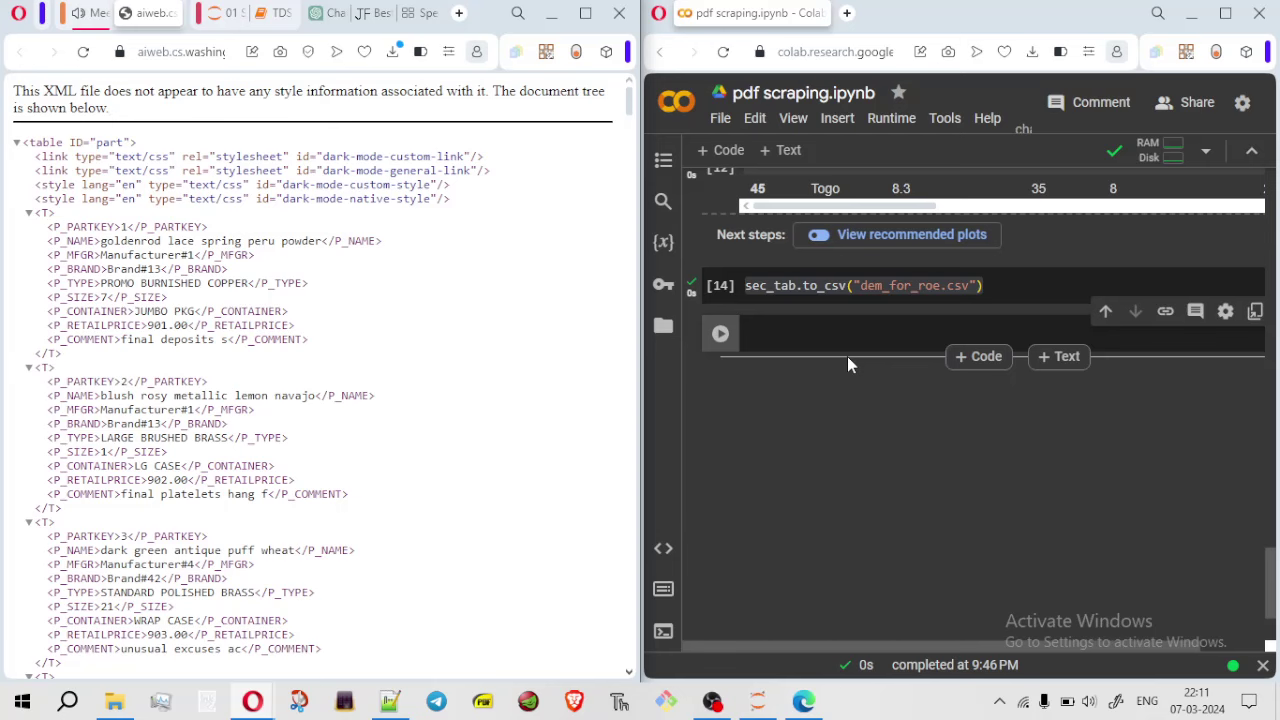
Maximize Opera and close the Best XML Viewer tab
{"action": "left_click", "coordinate": [585, 13]}
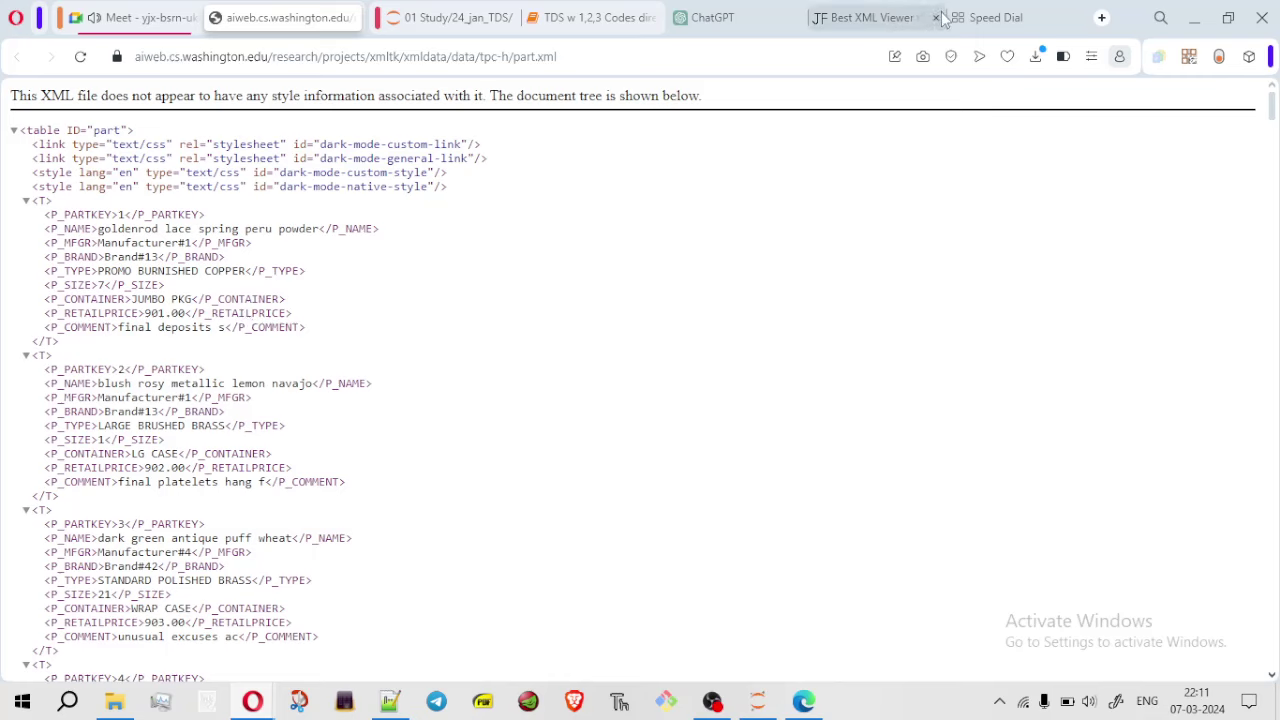
{"action": "left_click", "coordinate": [935, 18]}
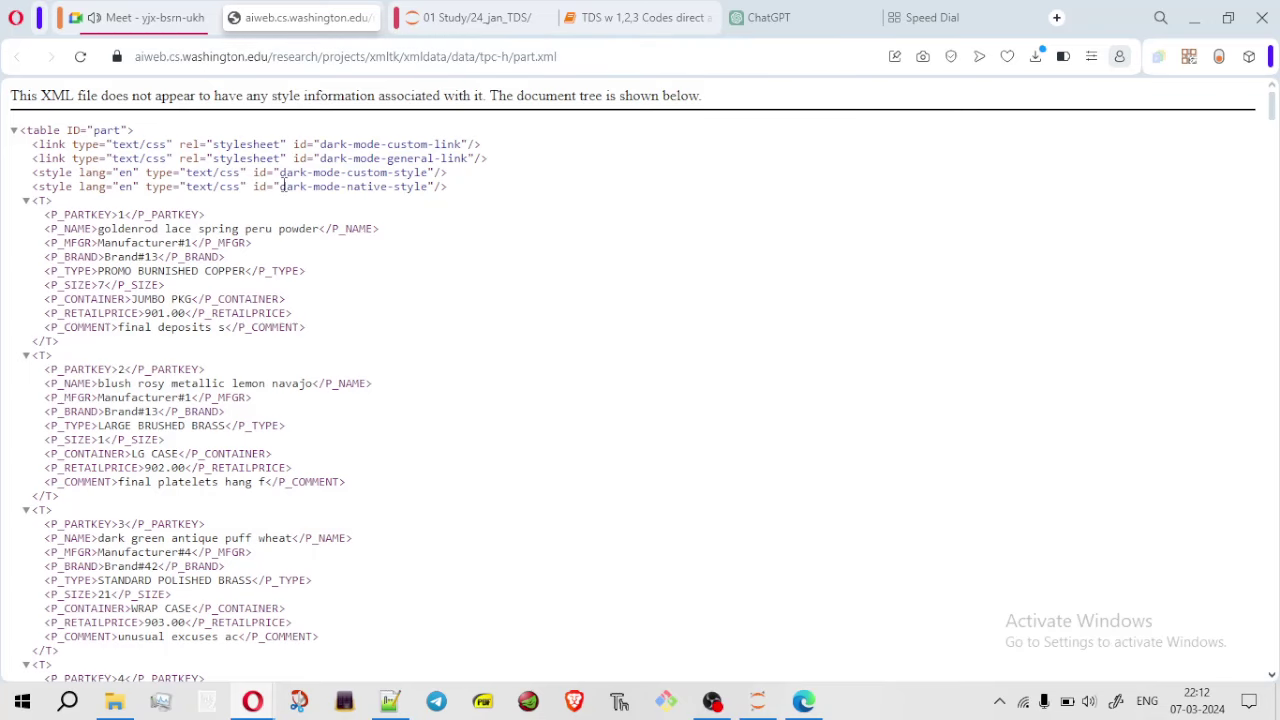
{"action": "key", "text": "super"}
{"action": "left_click", "coordinate": [920, 262]}
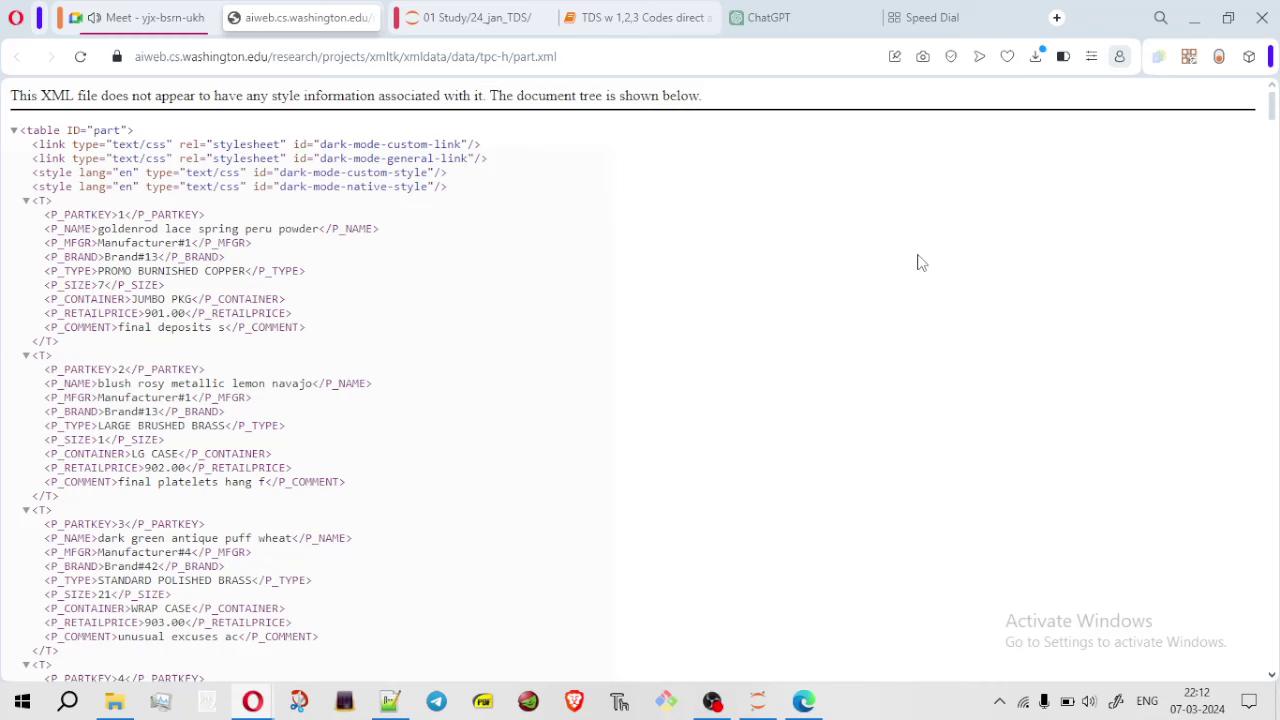
Snap the part.xml page beside Colab, then maximize it again at the P_PARTKEY 1 entries
{"action": "key", "text": "super+Left"}
{"action": "left_click", "coordinate": [972, 360]}
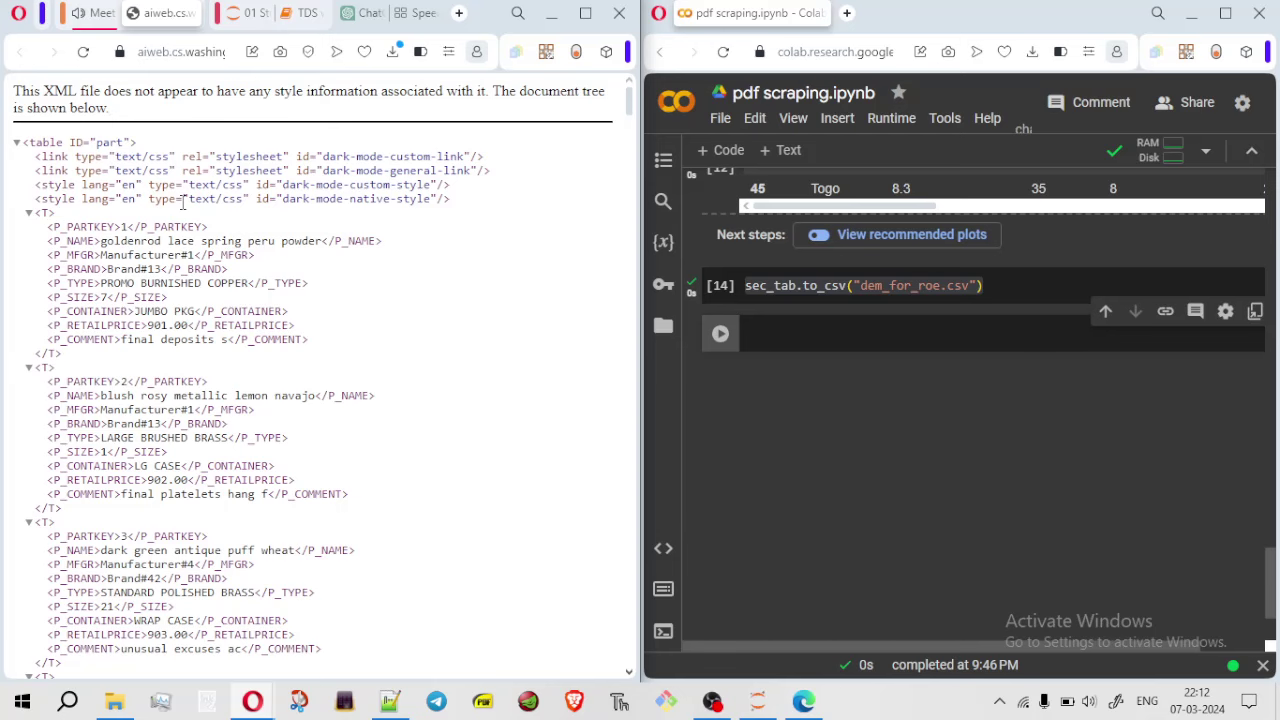
{"action": "left_click", "coordinate": [586, 14]}
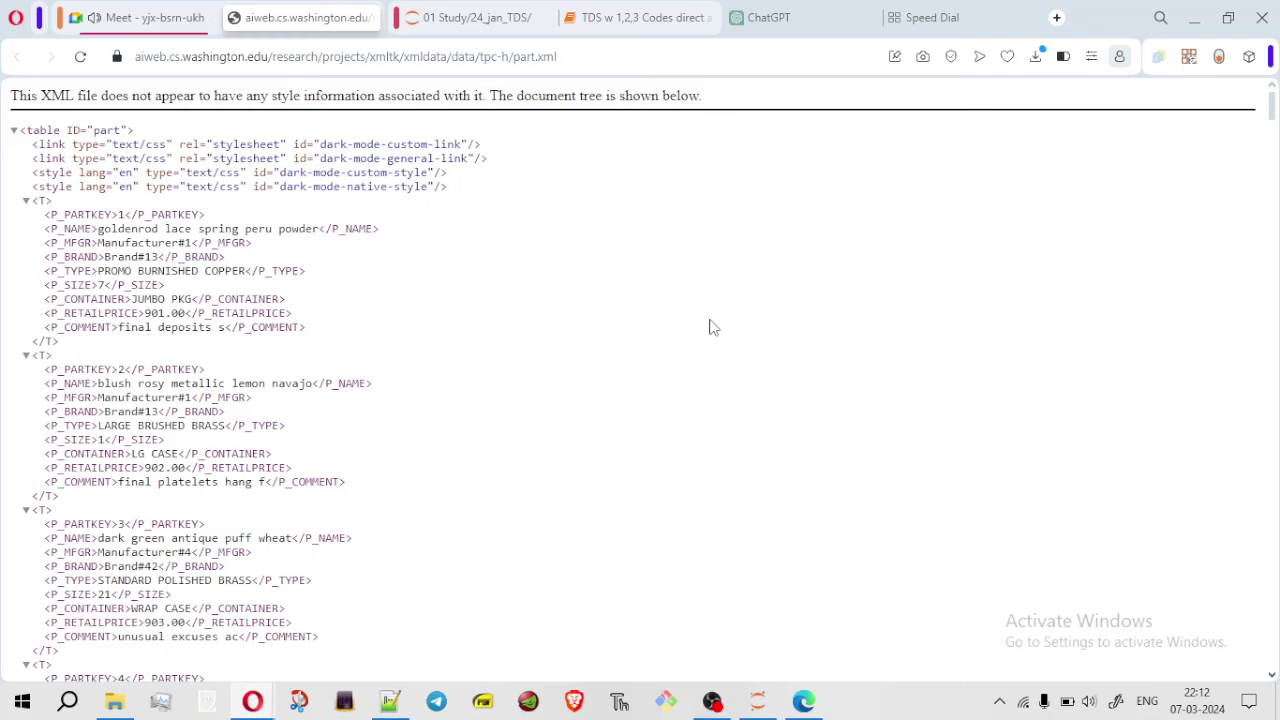
{"action": "scroll", "coordinate": [713, 328], "scroll_direction": "down", "scroll_amount": 1}
{"action": "scroll", "coordinate": [713, 328], "scroll_direction": "up", "scroll_amount": 1}
{"action": "scroll", "coordinate": [712, 328], "scroll_direction": "down", "scroll_amount": 1}
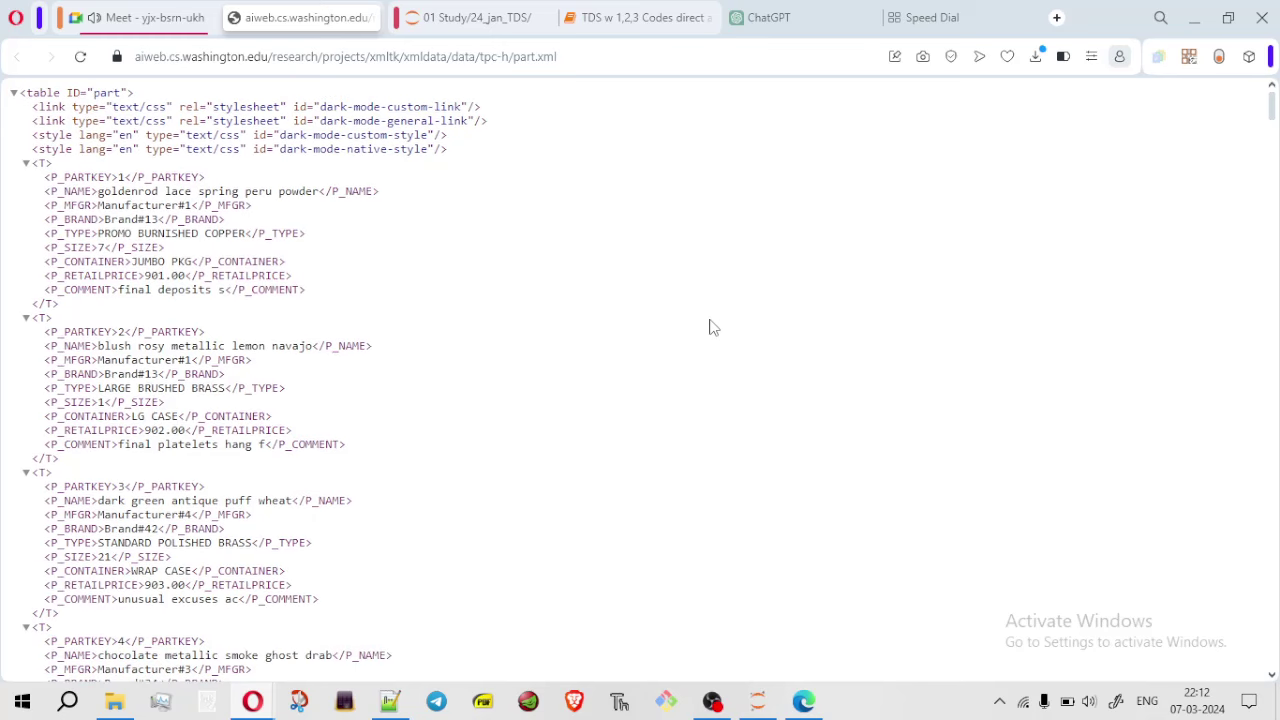
{"action": "scroll", "coordinate": [712, 328], "scroll_direction": "up", "scroll_amount": 1}
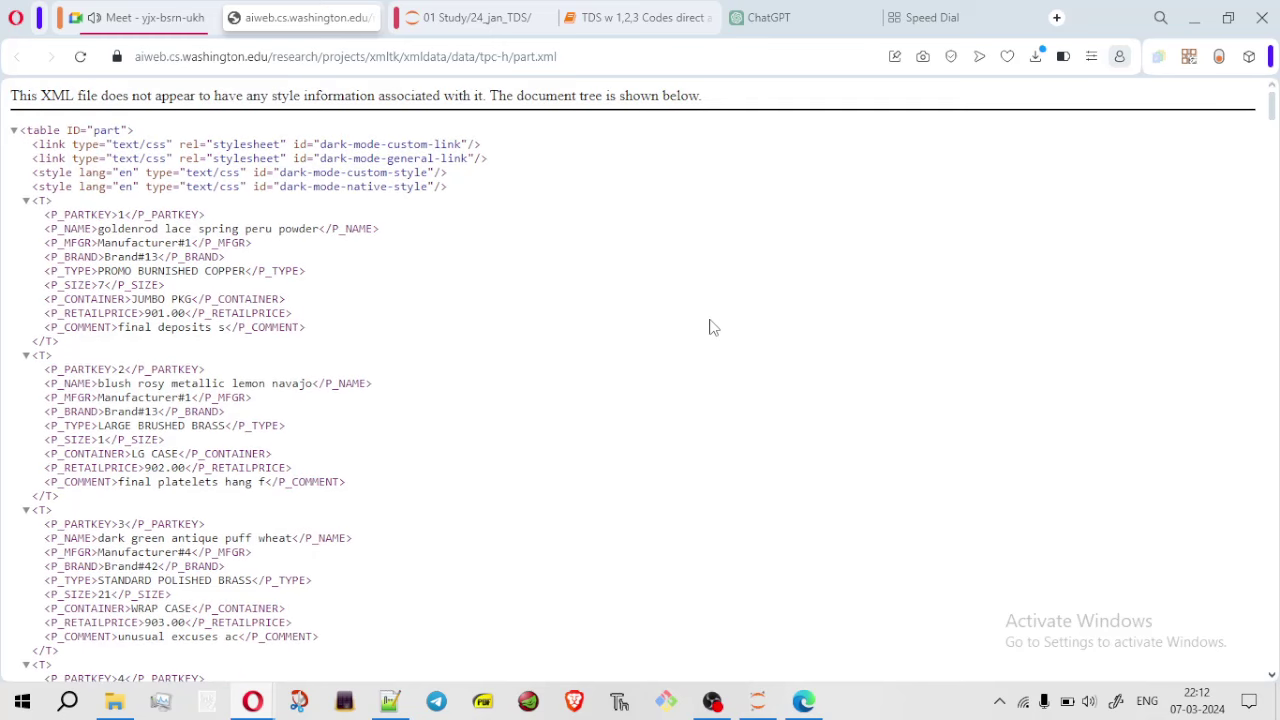
Show the participant list in the Google Meet call
{"action": "left_click", "coordinate": [163, 20]}
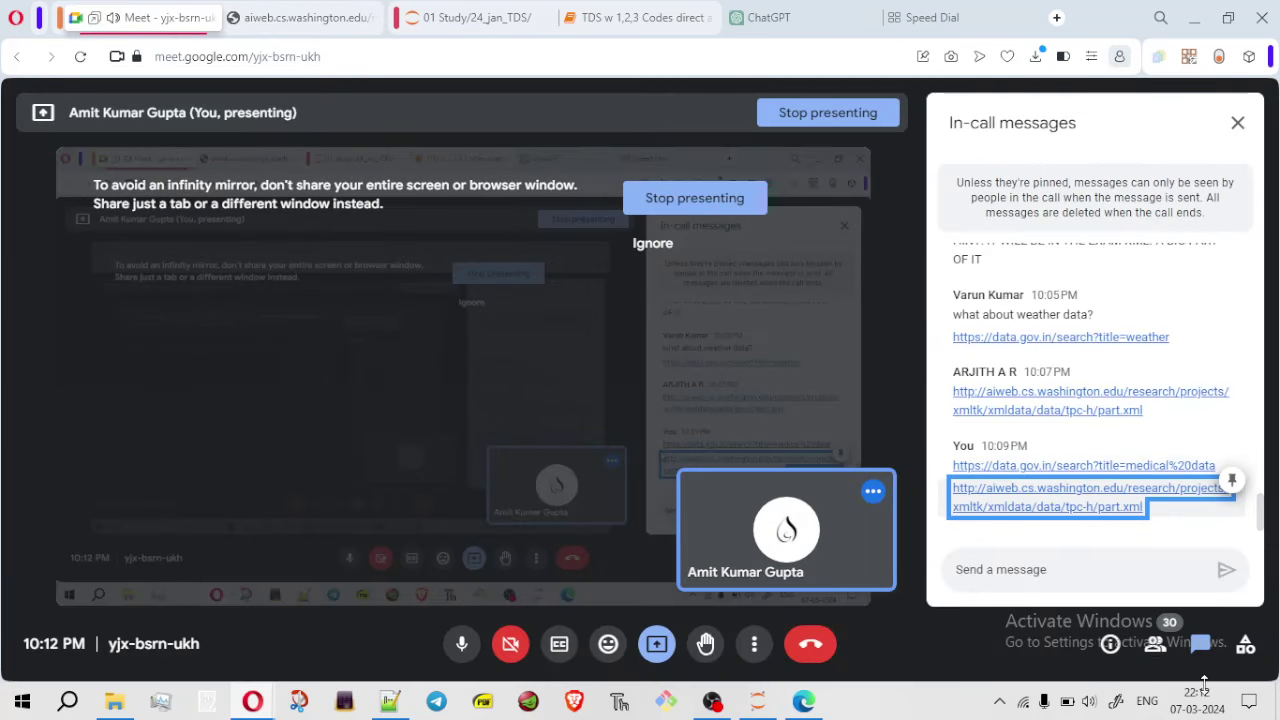
{"action": "left_click", "coordinate": [1155, 644]}
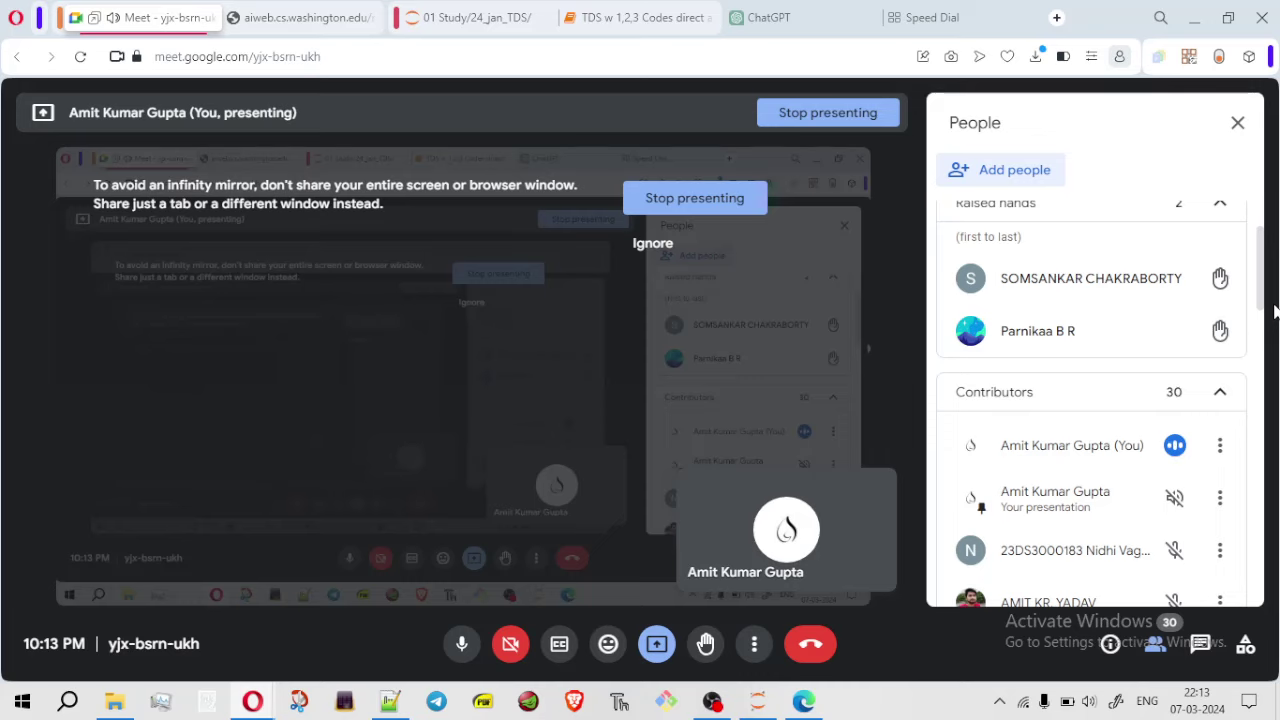
{"action": "left_click_drag", "start_coordinate": [1270, 290], "coordinate": [1258, 520]}
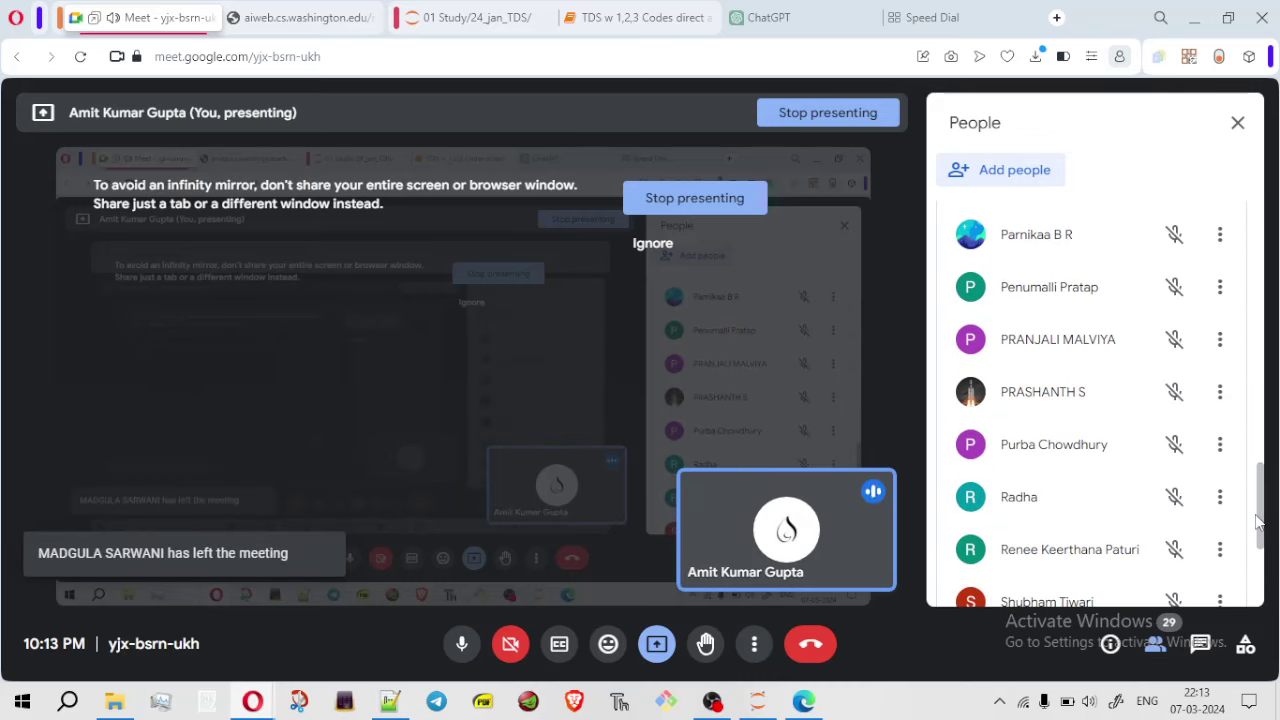
Snap Meet to the left half and move the part.xml tab into the right-hand window
{"action": "key", "text": "super+Left"}
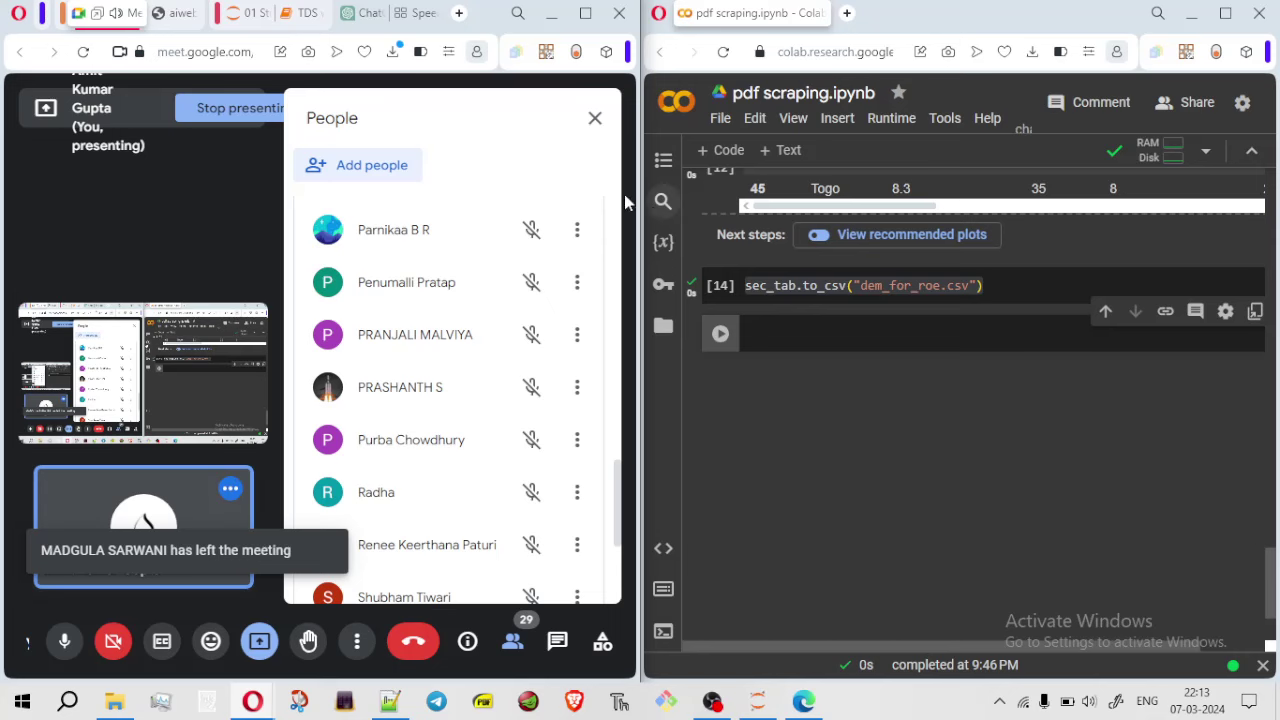
{"action": "left_click_drag", "start_coordinate": [165, 13], "coordinate": [852, 20]}
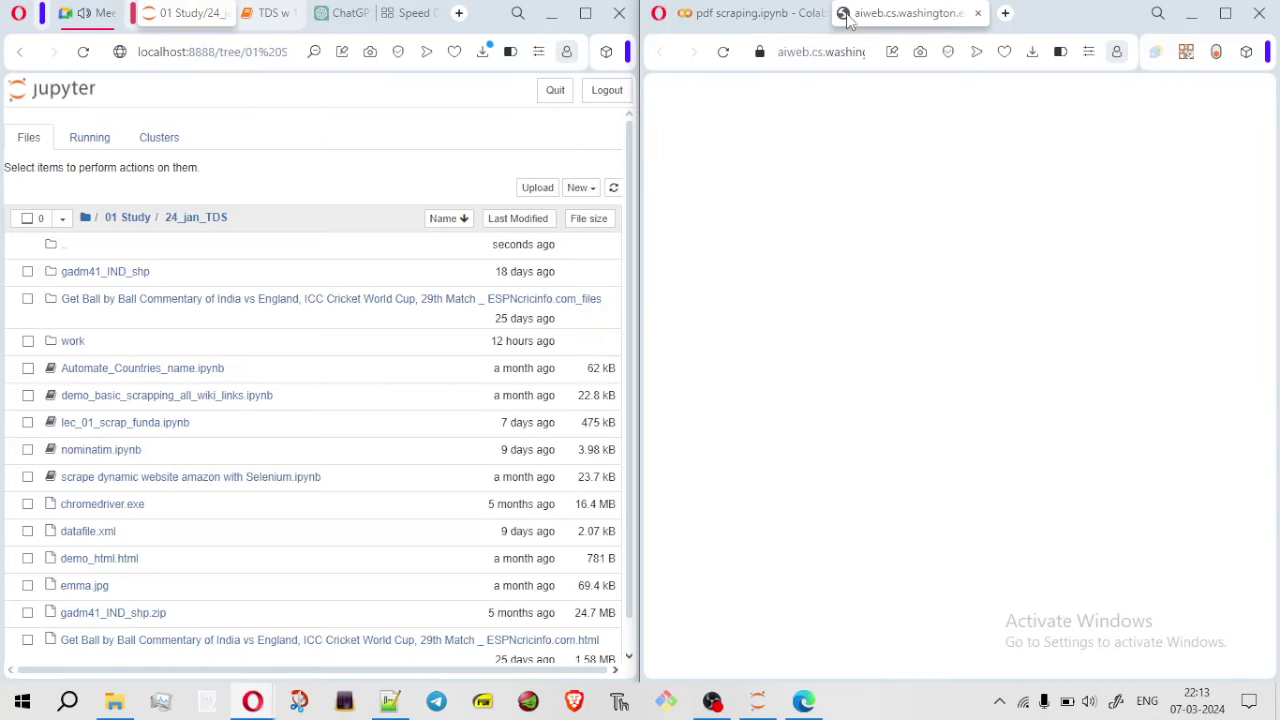
{"action": "left_click", "coordinate": [102, 12]}
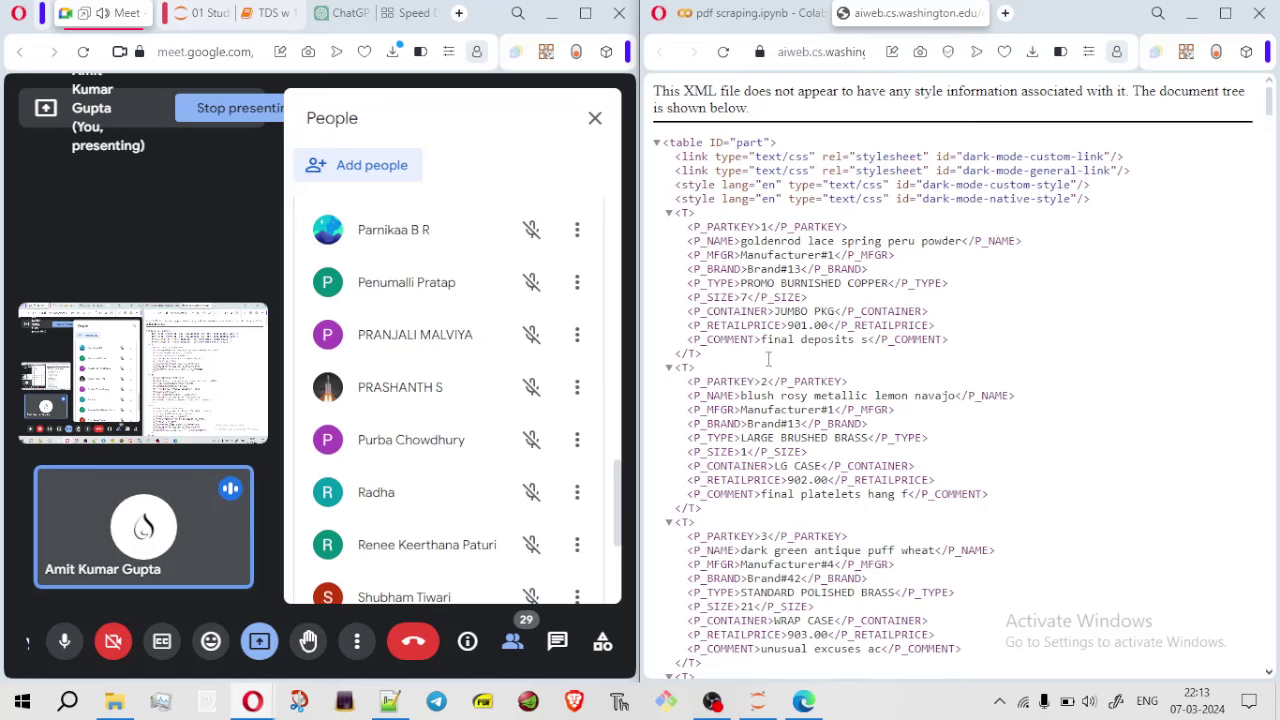
Scroll the part.xml tree down to its final P_PARTKEY 2000 record
{"action": "left_click_drag", "start_coordinate": [1268, 105], "coordinate": [1277, 690]}
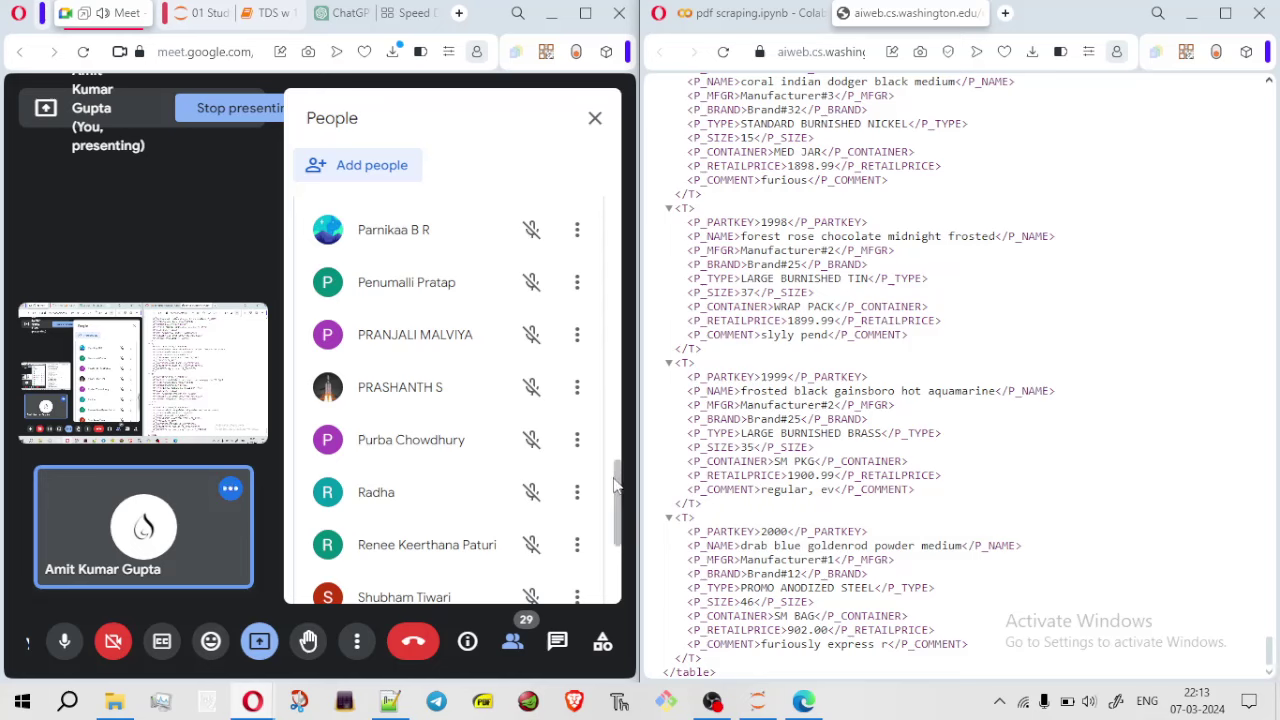
{"action": "left_click_drag", "start_coordinate": [621, 452], "coordinate": [604, 338]}
{"action": "scroll", "coordinate": [600, 320], "scroll_direction": "up", "scroll_amount": 10}
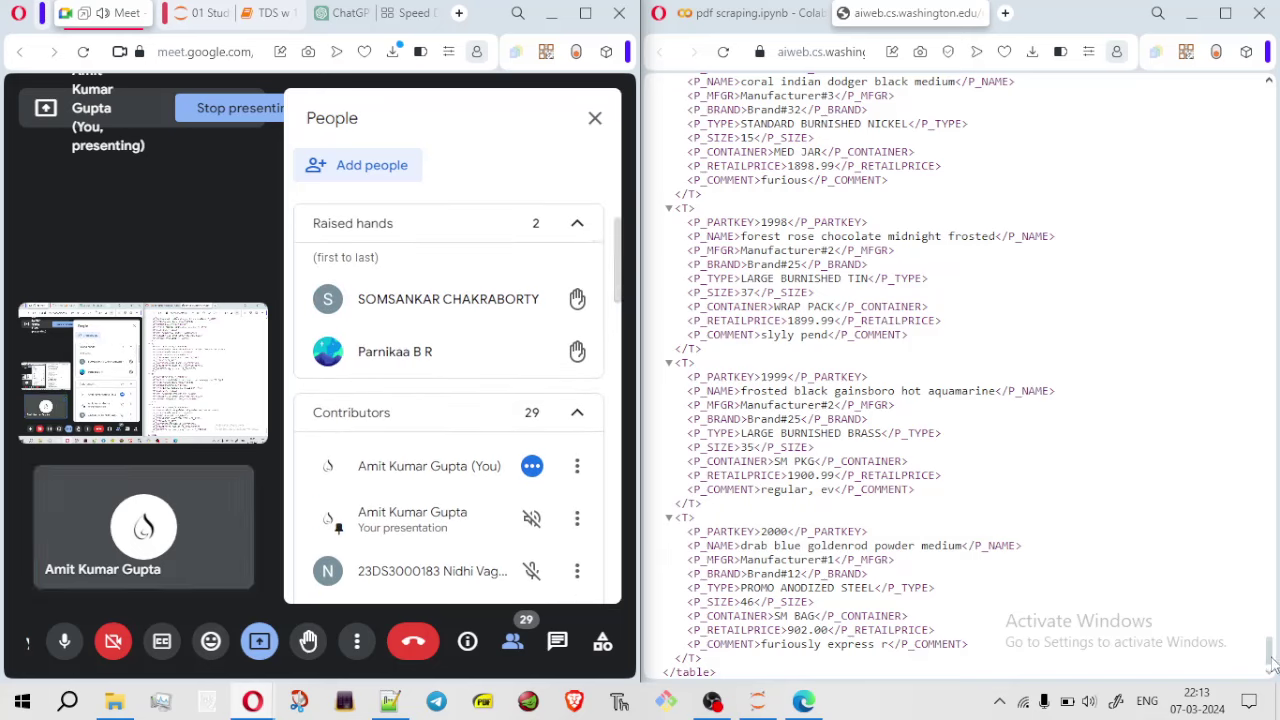
{"action": "left_click_drag", "start_coordinate": [622, 257], "coordinate": [632, 355]}
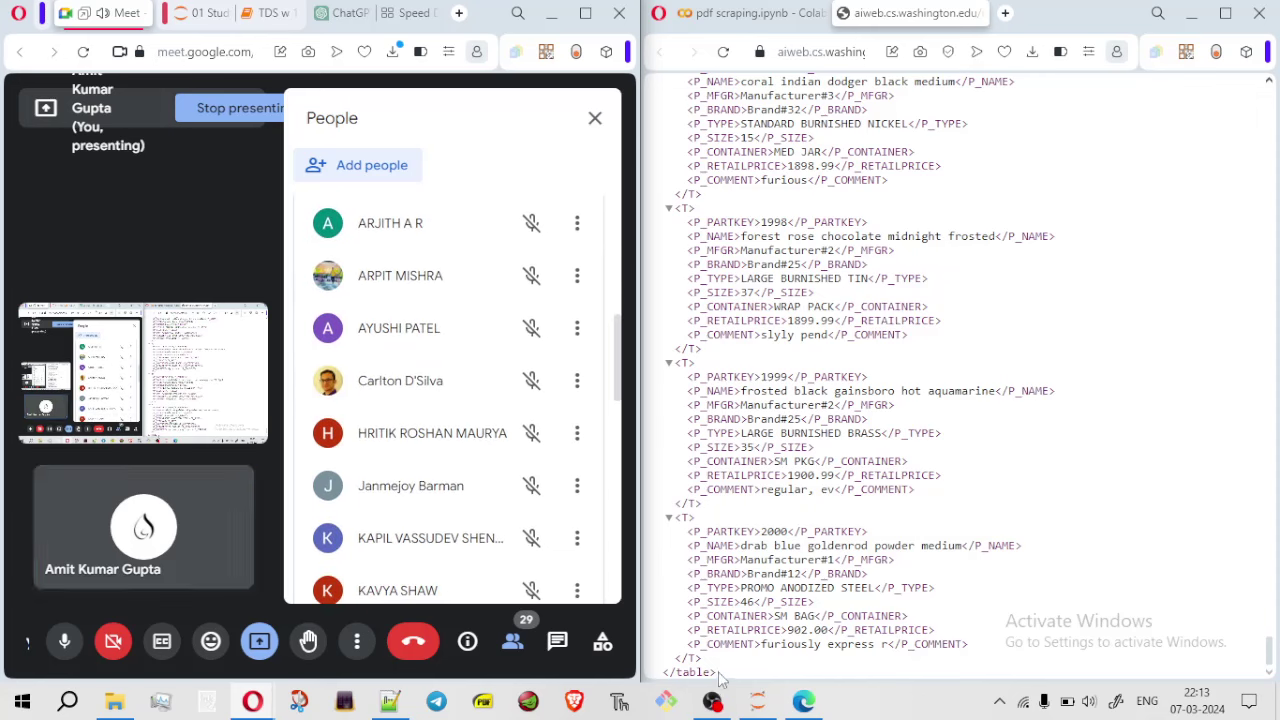
Highlight the closing </table> tag and the final part key 2000 block to point them out
{"action": "left_click_drag", "start_coordinate": [722, 677], "coordinate": [655, 674]}
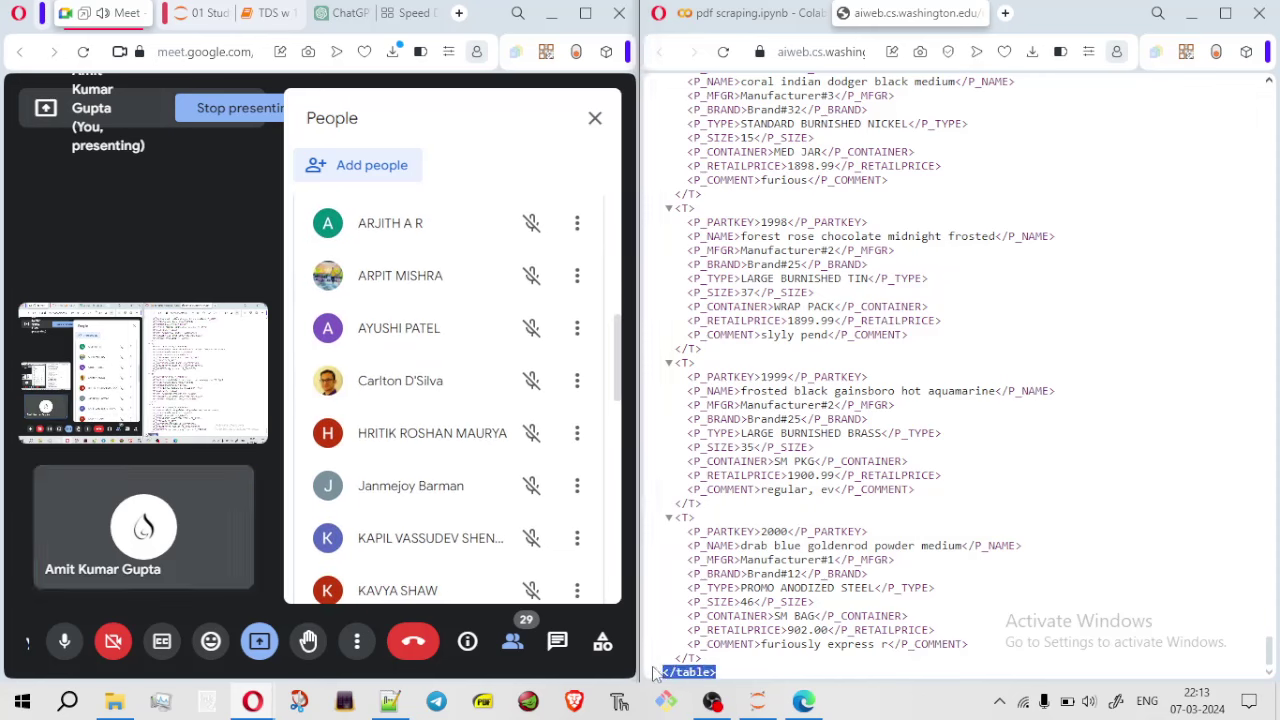
{"action": "left_click", "coordinate": [669, 673]}
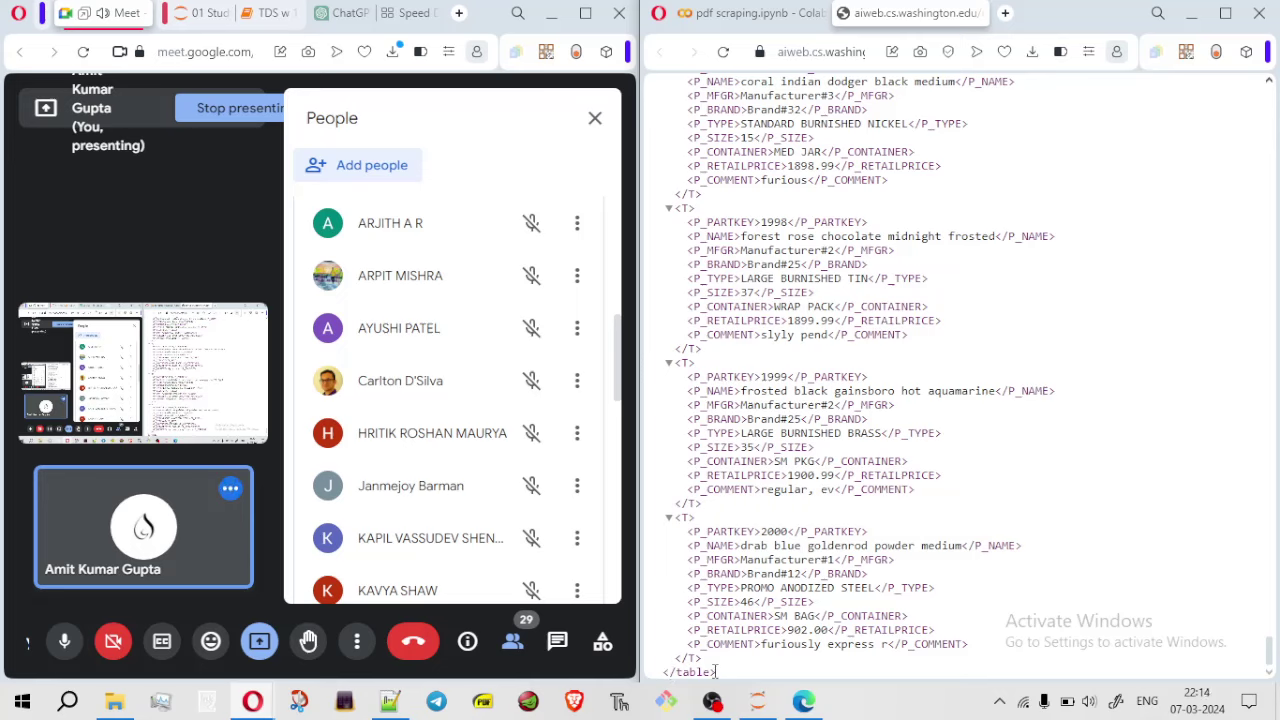
{"action": "left_click_drag", "start_coordinate": [720, 677], "coordinate": [664, 666]}
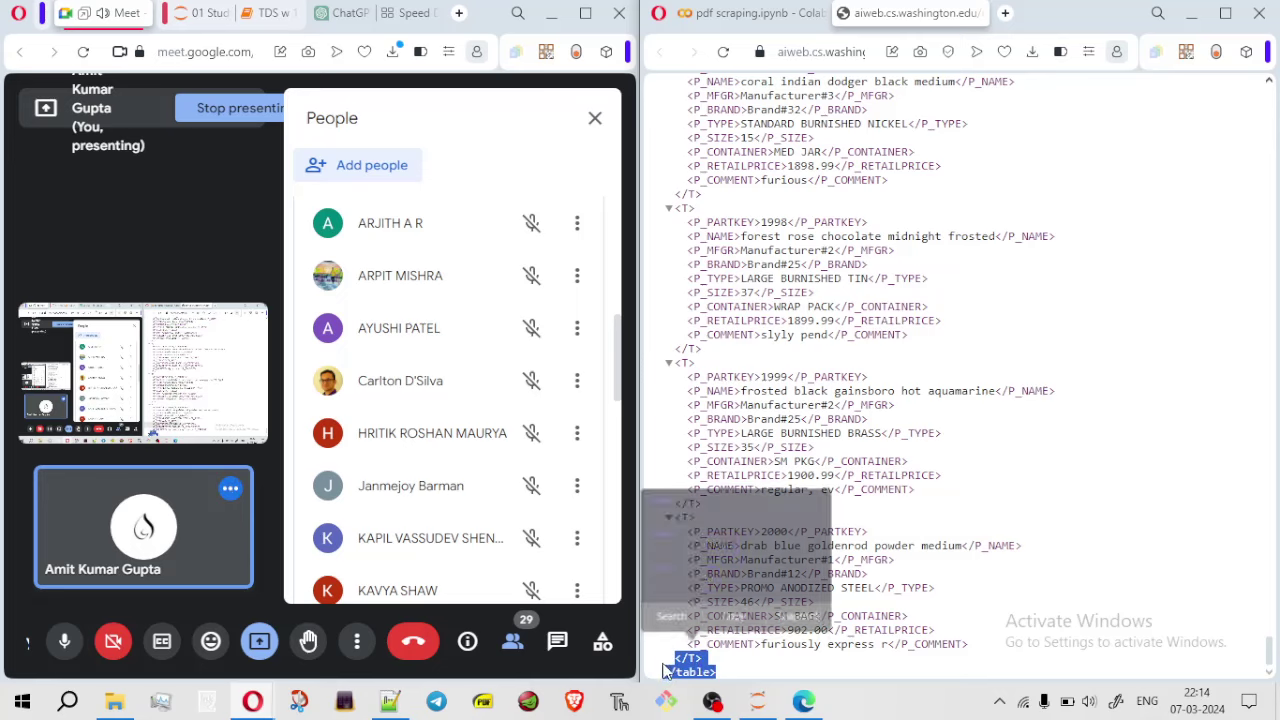
{"action": "left_click", "coordinate": [714, 668]}
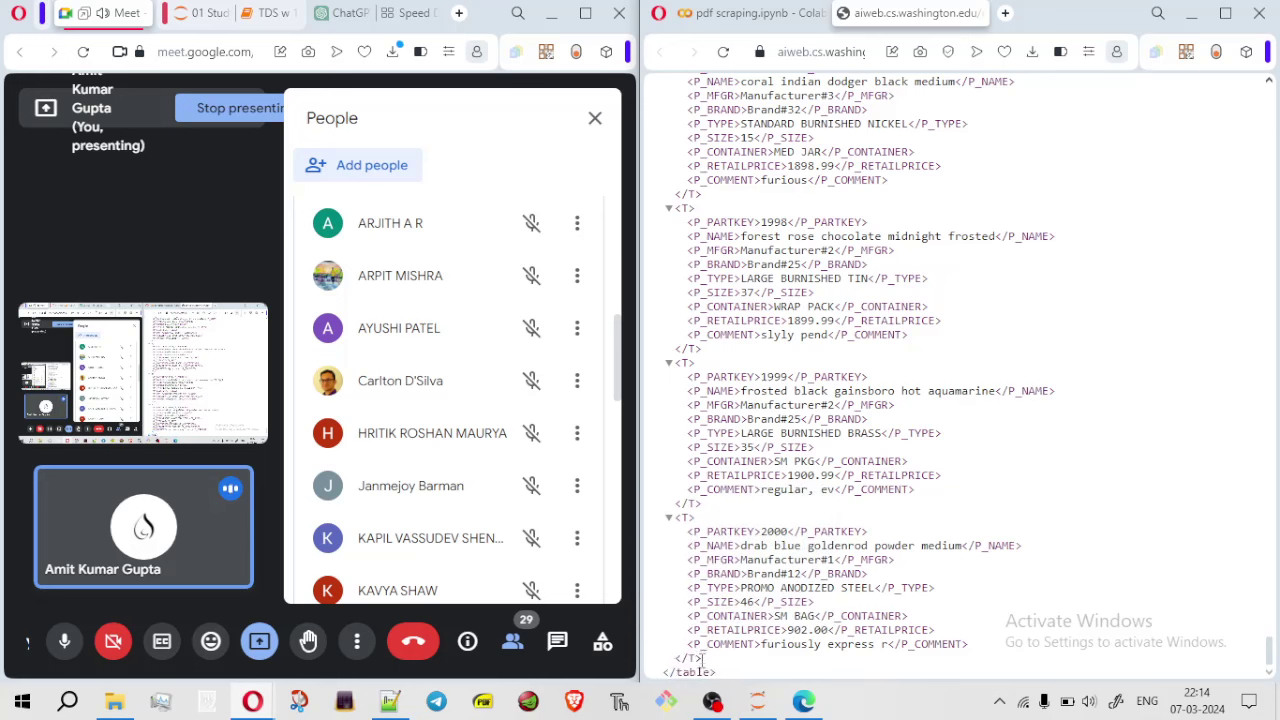
{"action": "left_click_drag", "start_coordinate": [703, 661], "coordinate": [677, 524]}
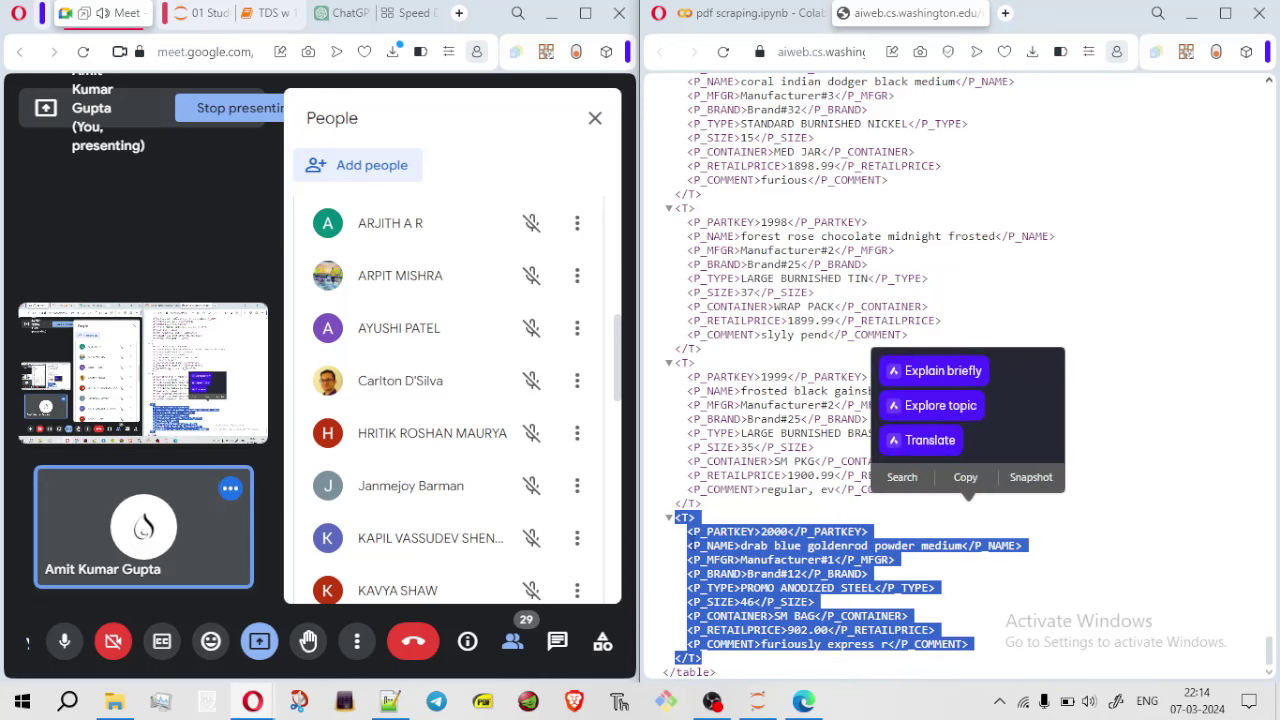
{"action": "left_click", "coordinate": [716, 522]}
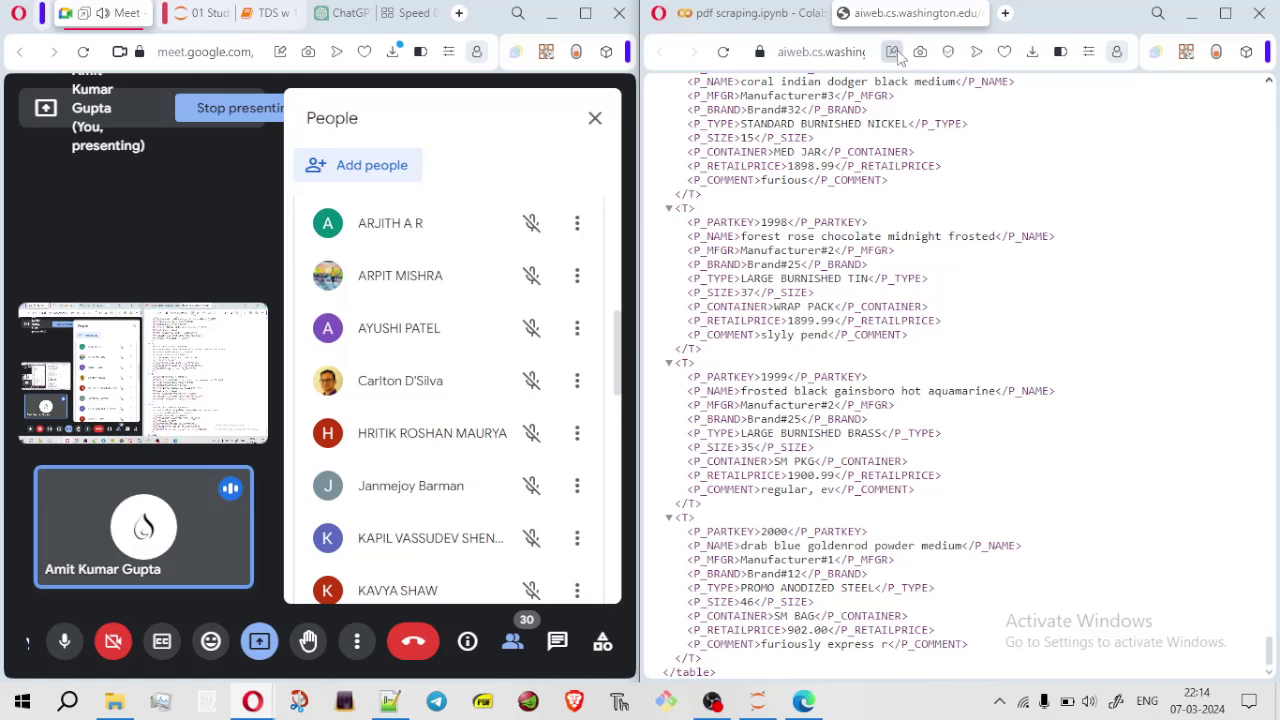
Move the part.xml page back to the left window and close Colab's Files side panel
{"action": "left_click_drag", "start_coordinate": [908, 14], "coordinate": [150, 16]}
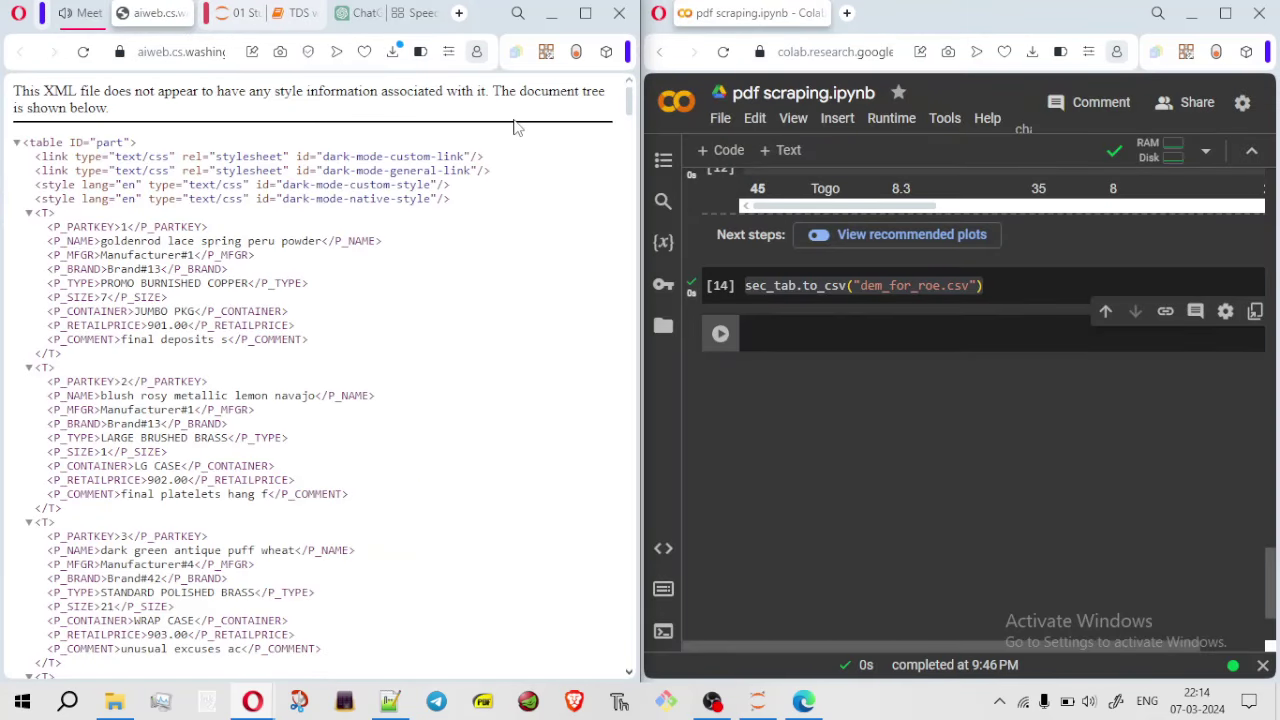
{"action": "left_click", "coordinate": [802, 328]}
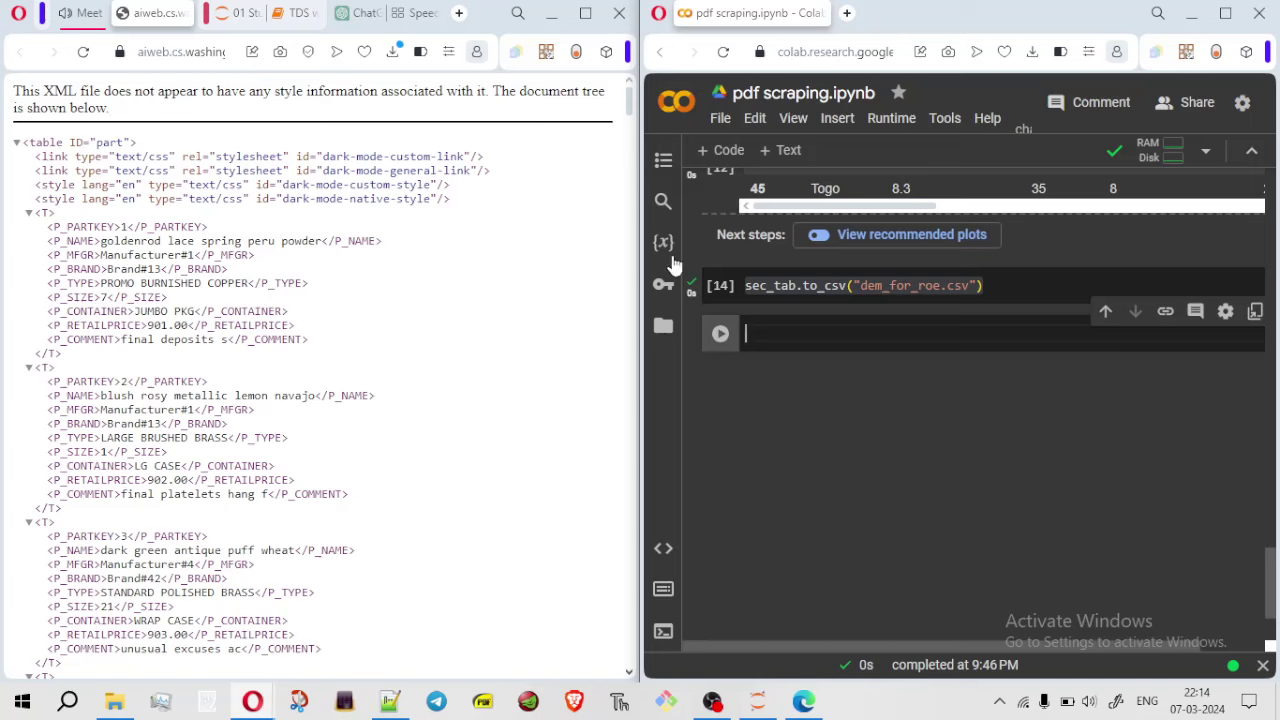
{"action": "left_click", "coordinate": [663, 325]}
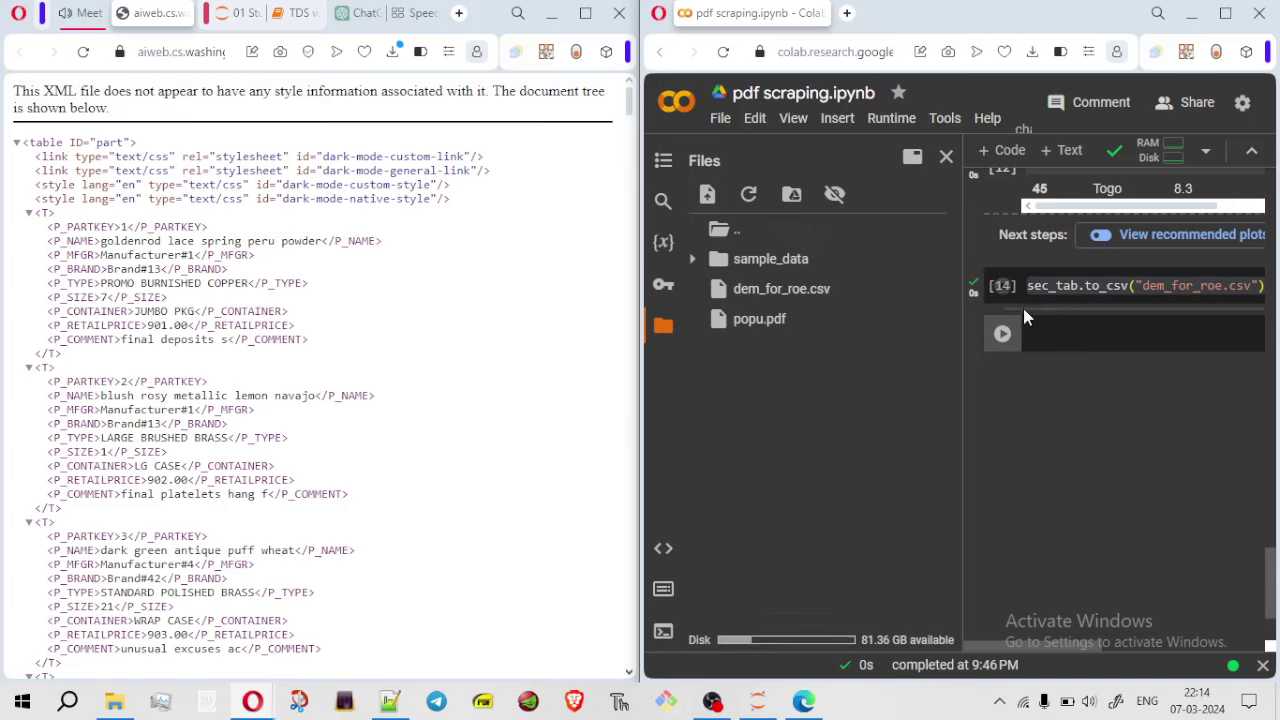
{"action": "left_click", "coordinate": [946, 159]}
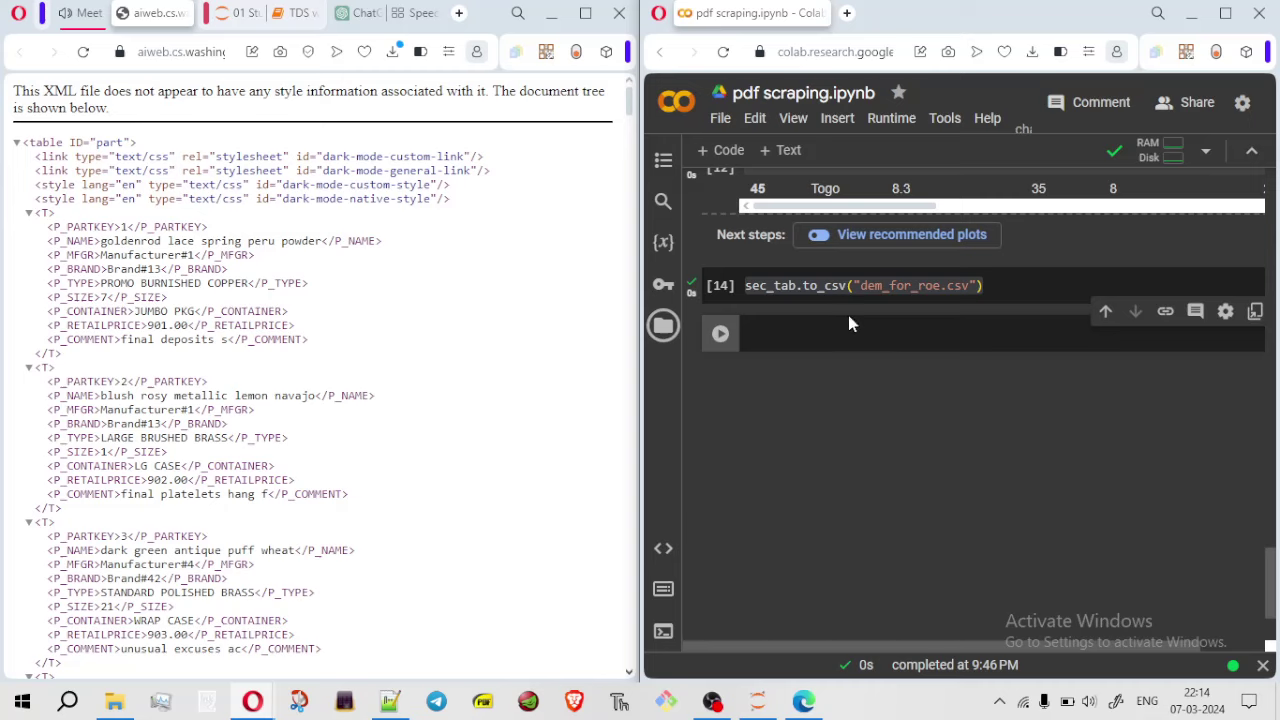
{"action": "mouse_move", "coordinate": [395, 706]}
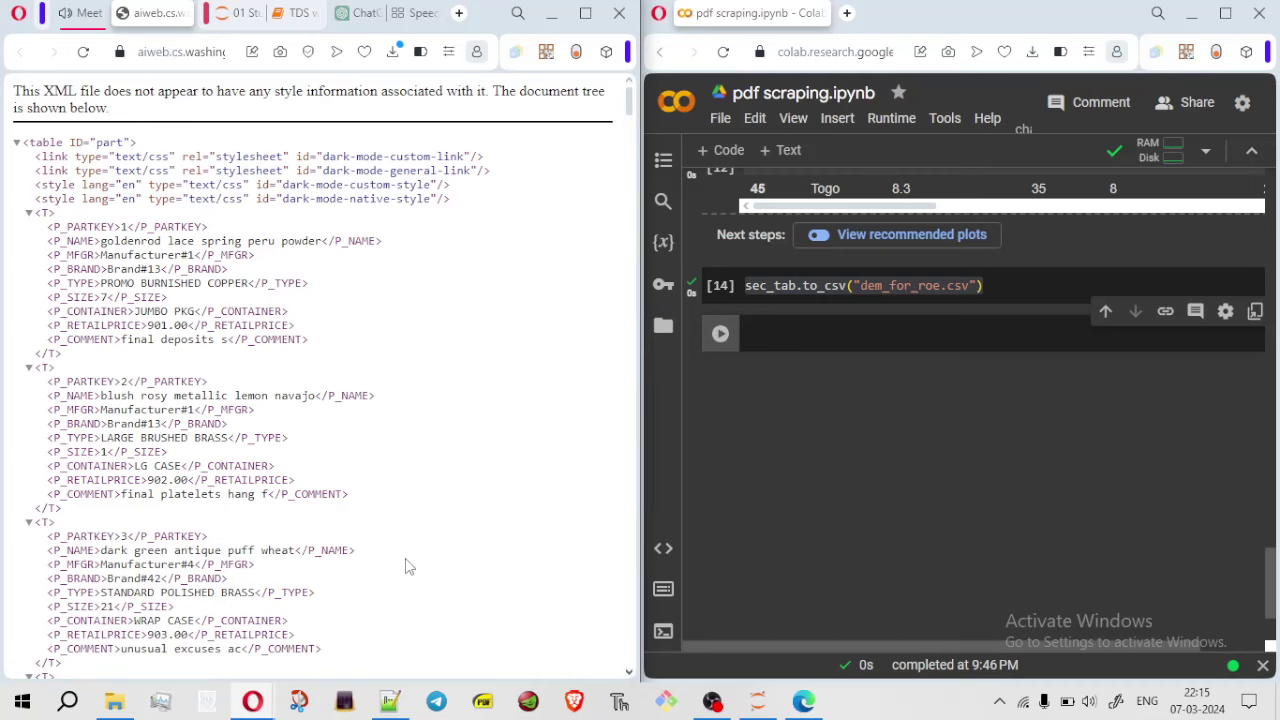
Select all the XML parts text in a full-screen Opera window, then bring up the 24_jan_TDS folder
{"action": "key", "text": "ctrl+a"}
{"action": "left_click", "coordinate": [590, 18]}
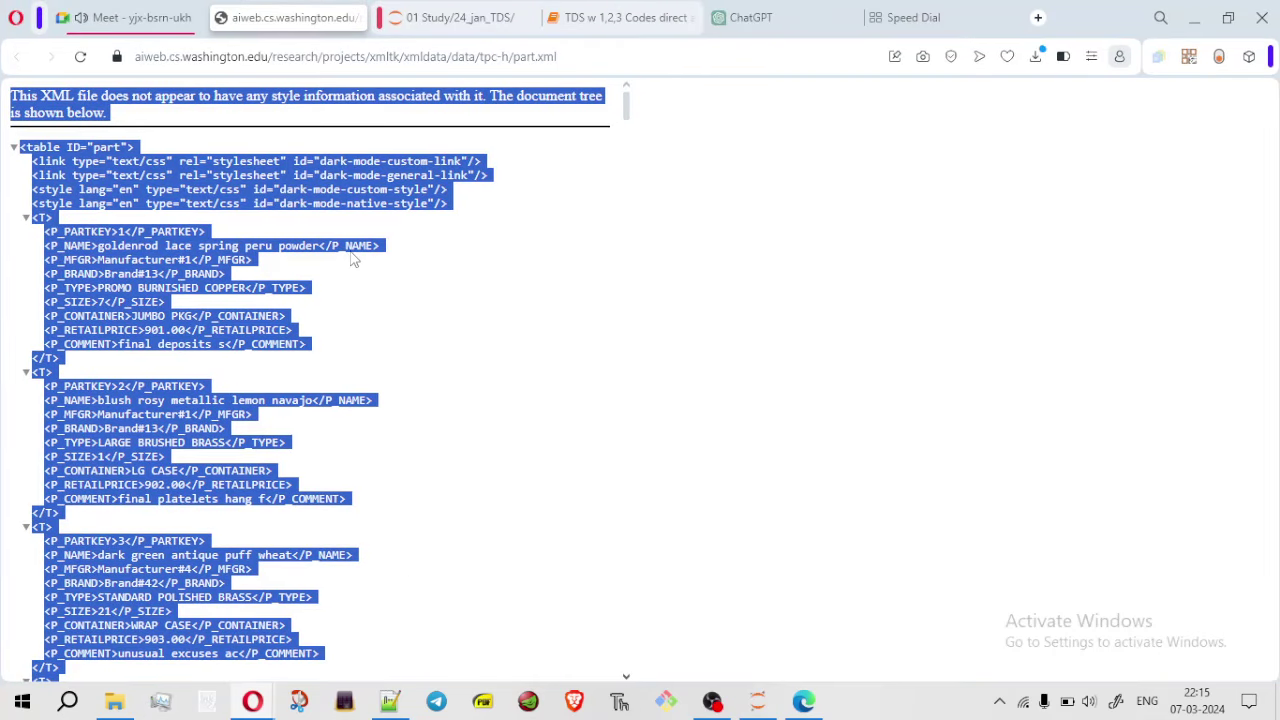
{"action": "left_click", "coordinate": [308, 185]}
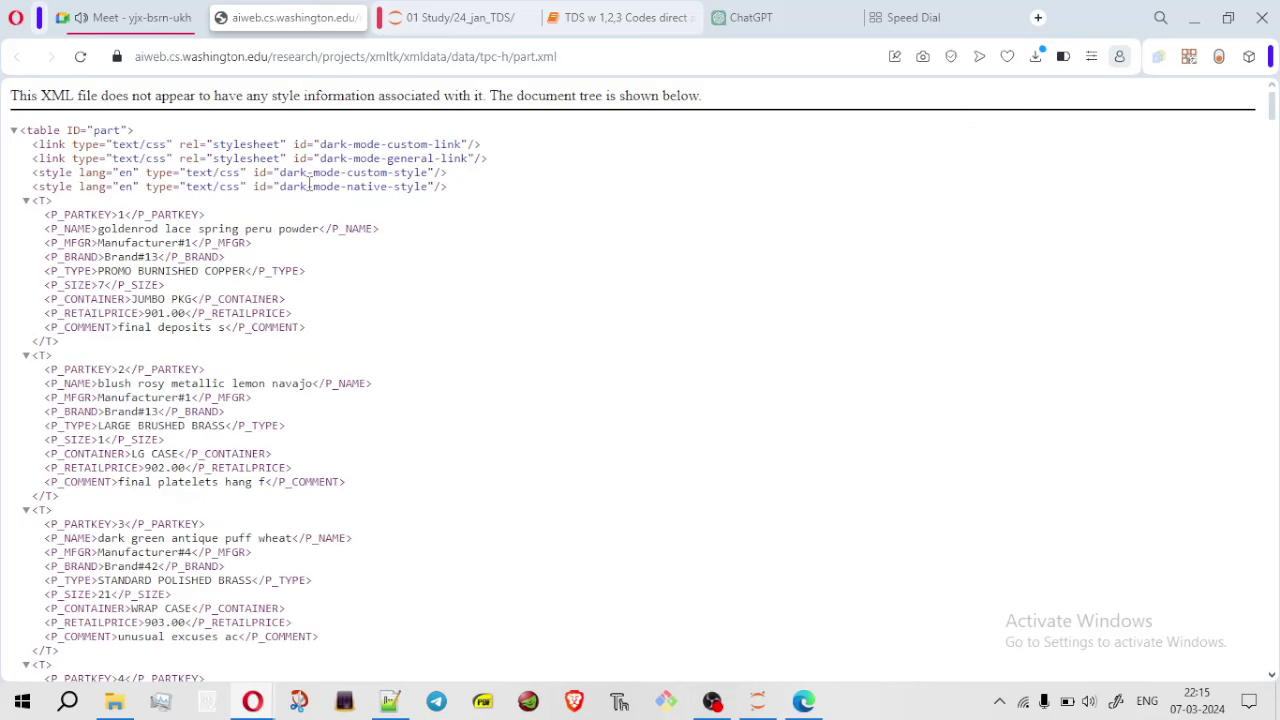
{"action": "key", "text": "ctrl+a"}
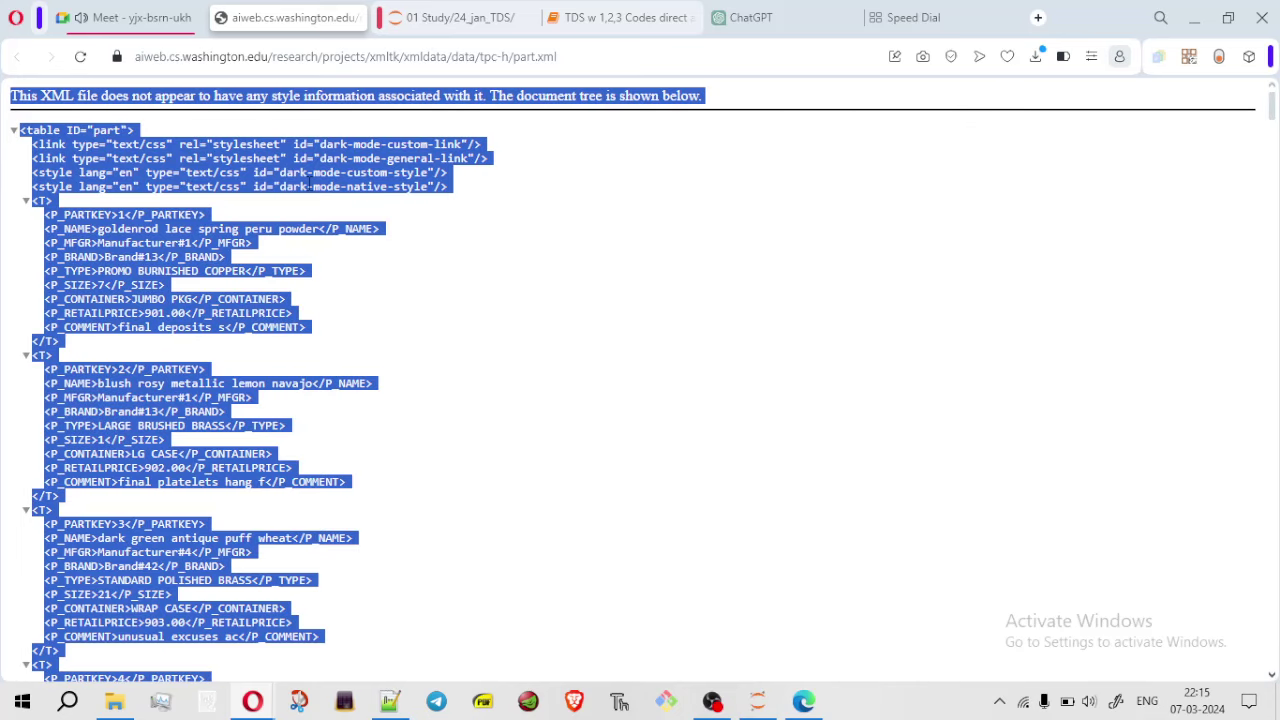
{"action": "left_click", "coordinate": [116, 704]}
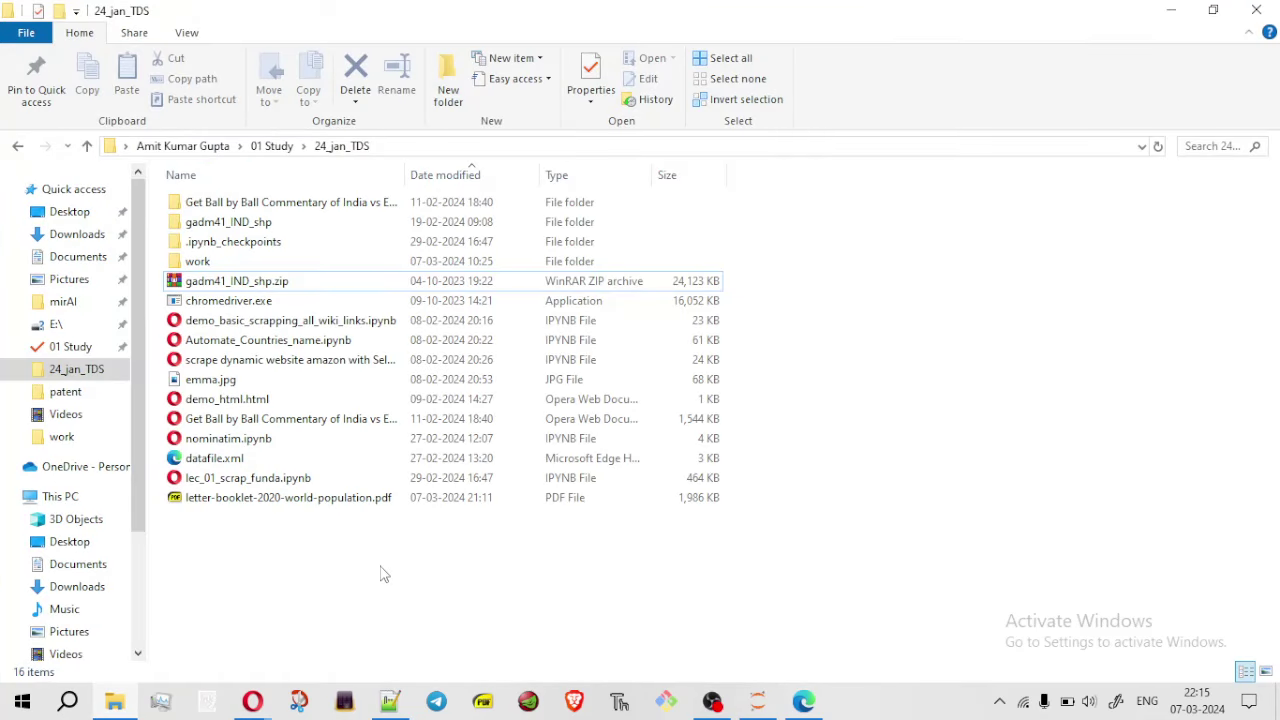
Create a blank text document in 24_jan_TDS, rename it manu.xml, and bring up its Open with options
{"action": "right_click", "coordinate": [737, 543]}
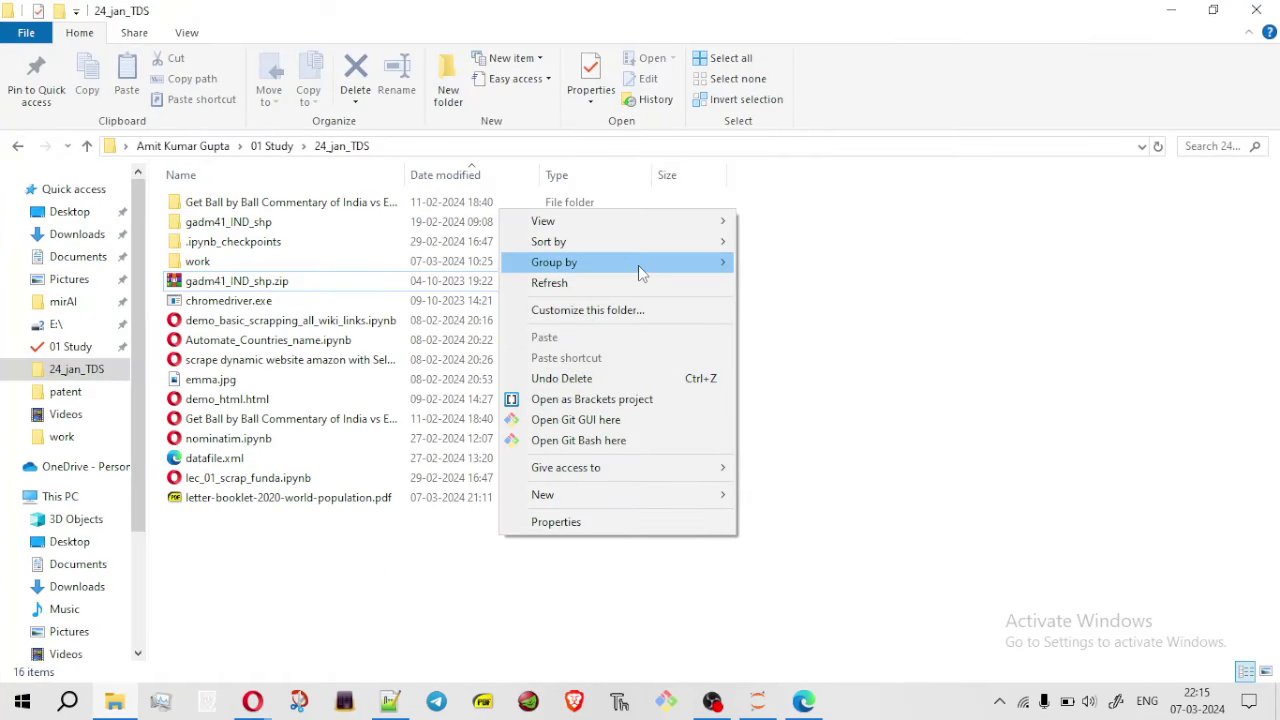
{"action": "mouse_move", "coordinate": [704, 500]}
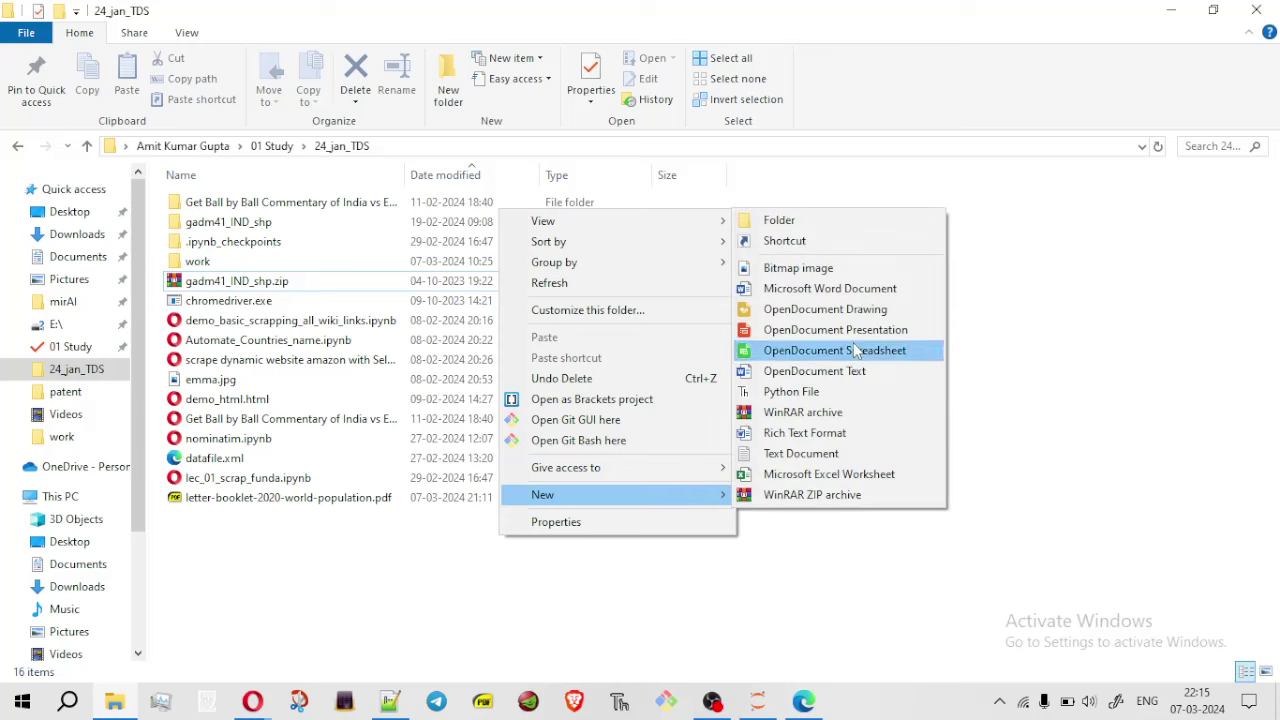
{"action": "left_click", "coordinate": [833, 457]}
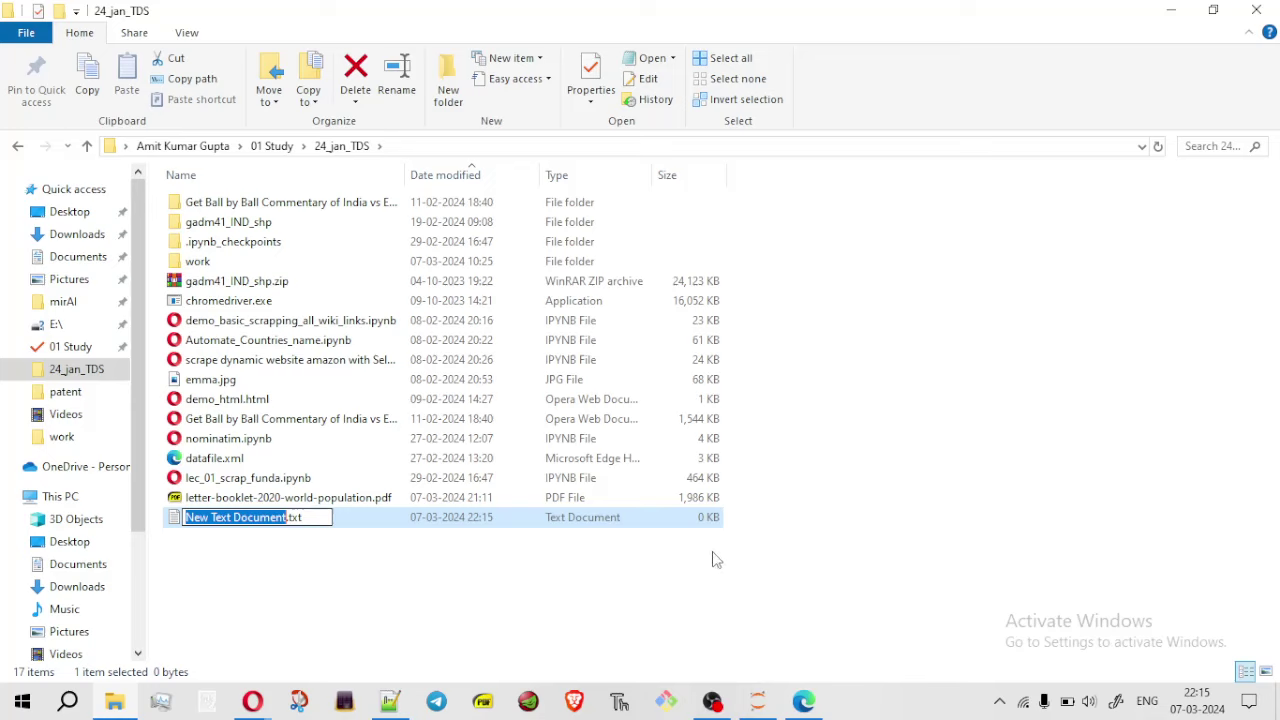
{"action": "key", "text": "BackSpace"}
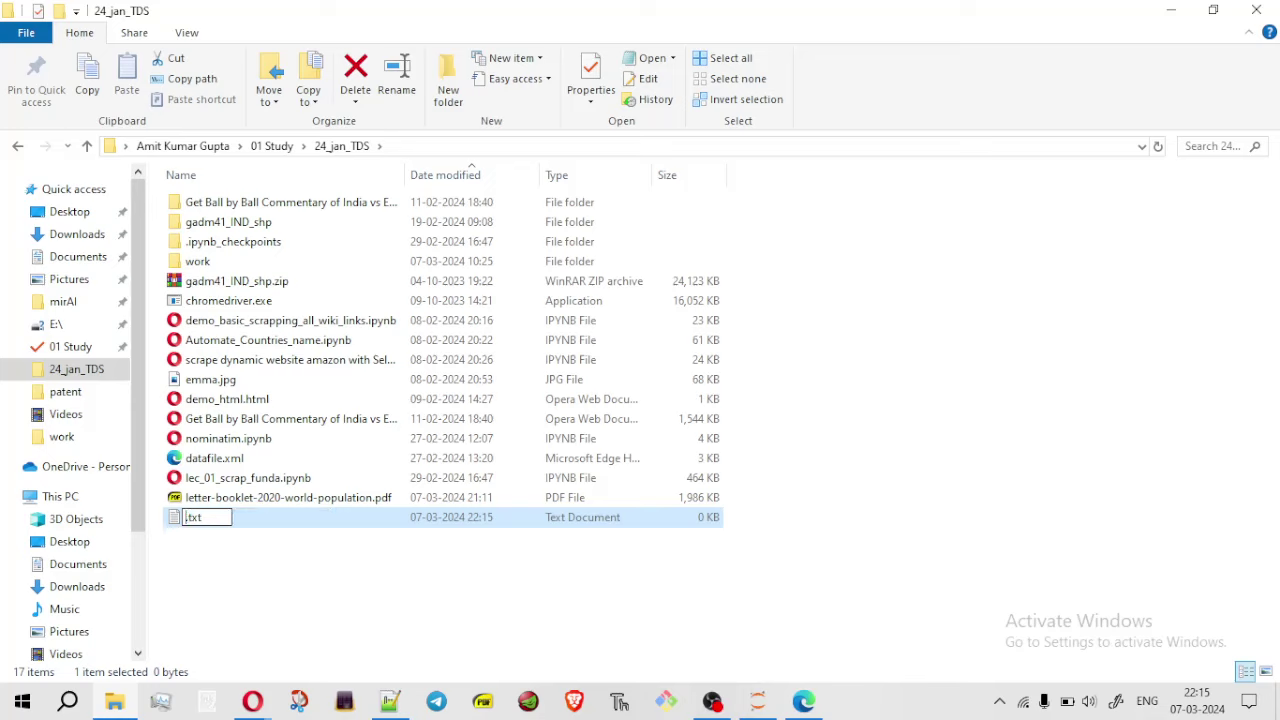
{"action": "type", "text": "manu"}
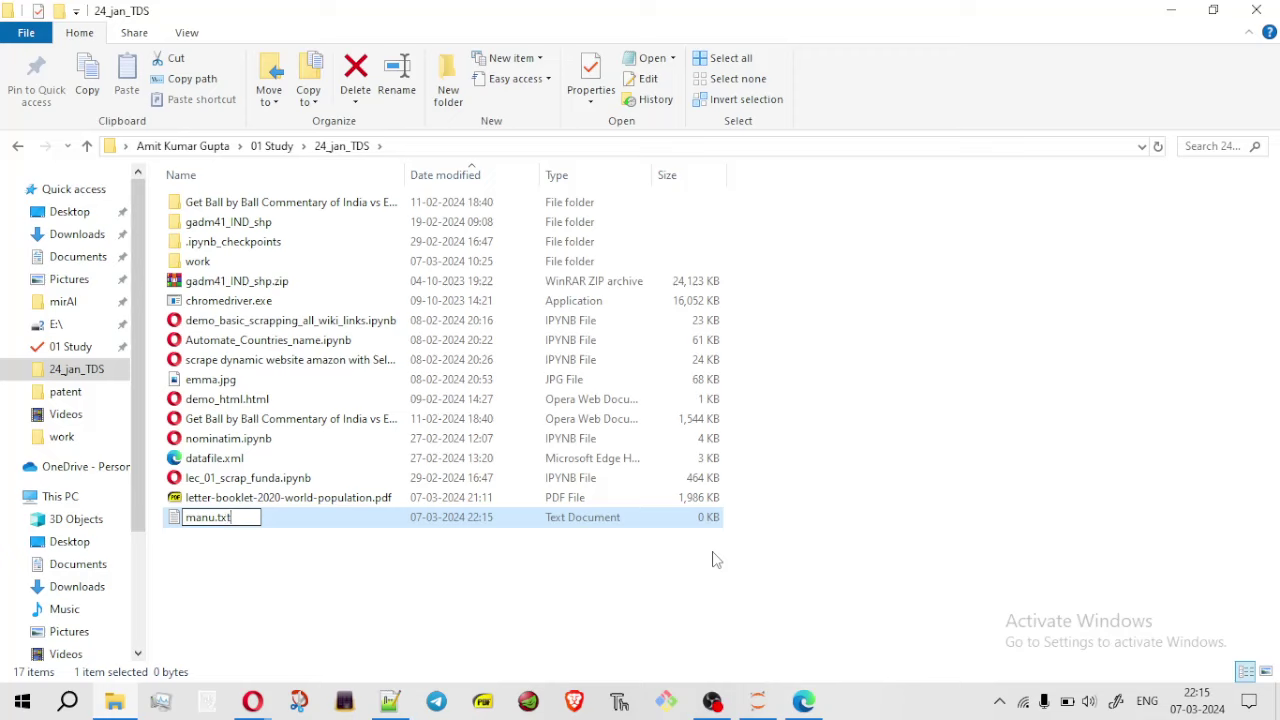
{"action": "key", "text": "BackSpace"}
{"action": "key", "text": "BackSpace"}
{"action": "key", "text": "BackSpace"}
{"action": "type", "text": "xml"}
{"action": "key", "text": "Return"}
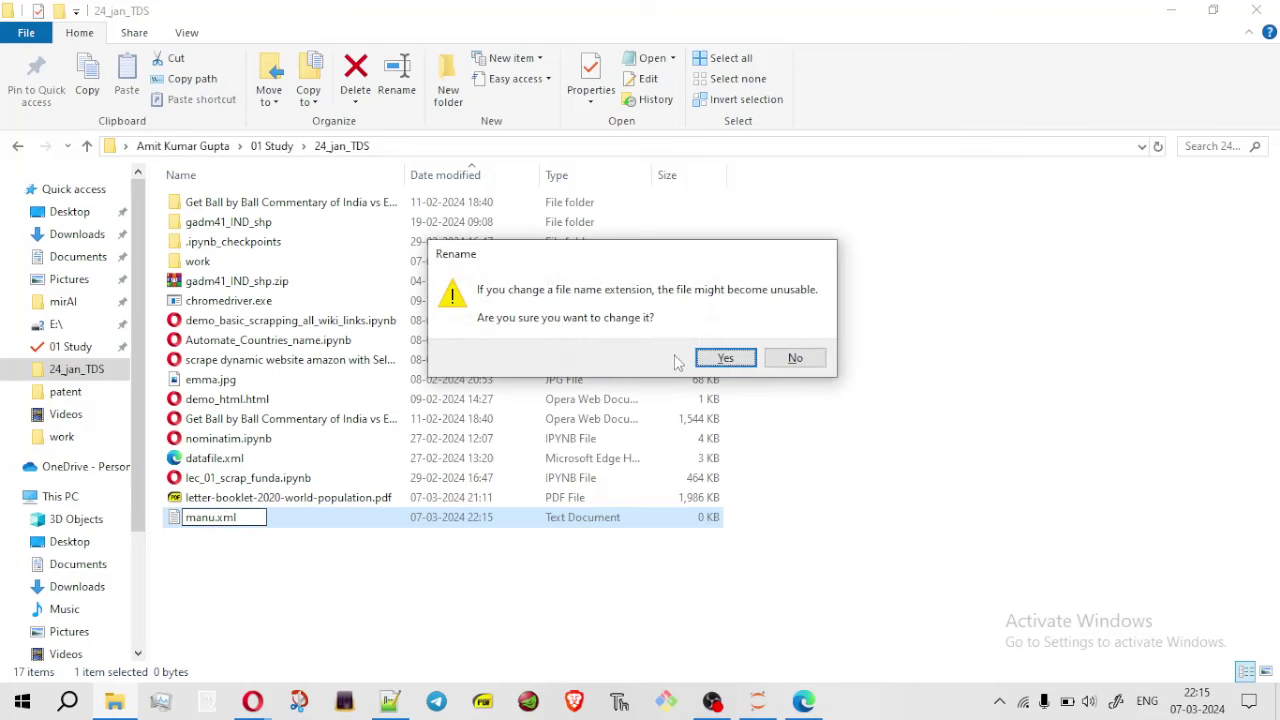
{"action": "left_click", "coordinate": [725, 358]}
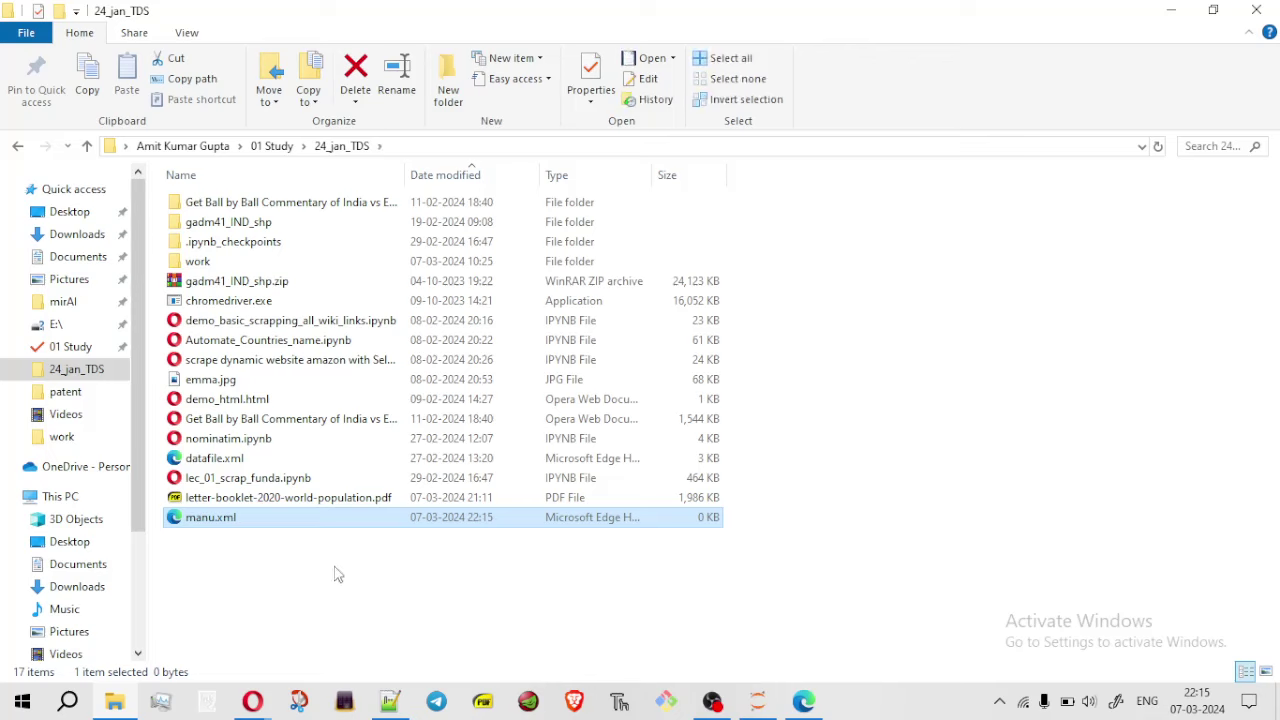
{"action": "double_click", "coordinate": [310, 518]}
{"action": "right_click", "coordinate": [309, 512]}
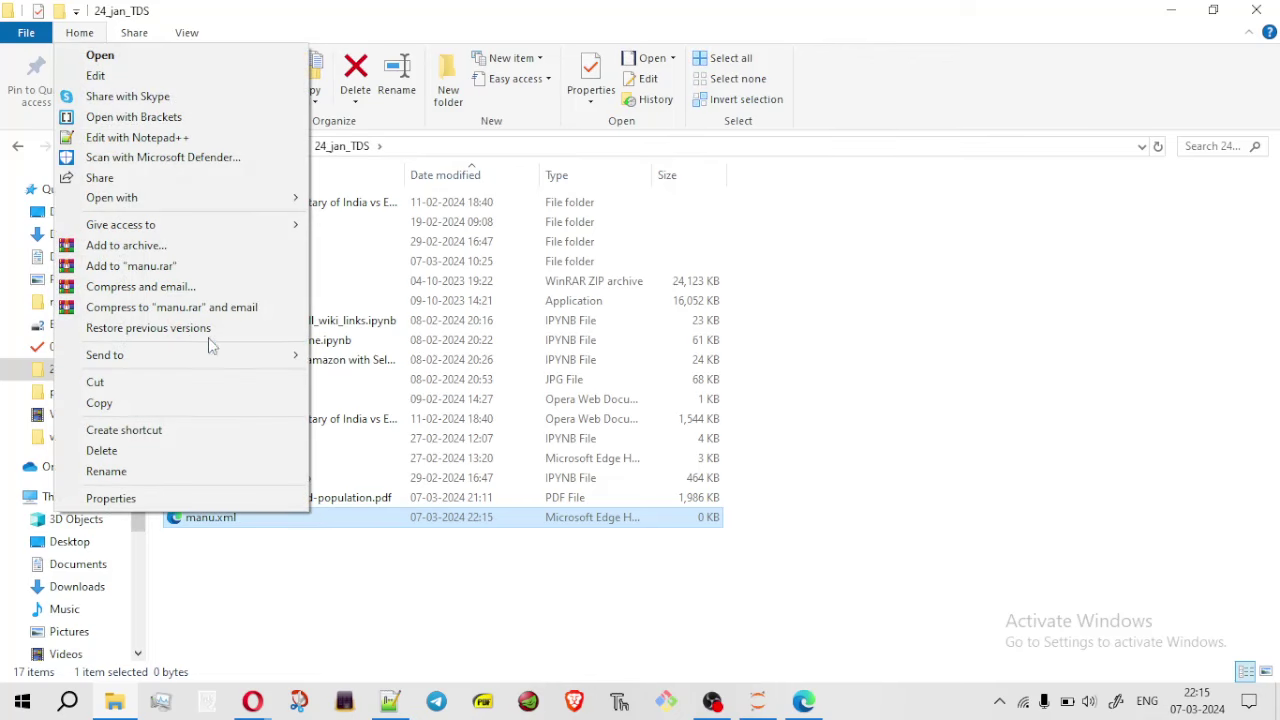
Open manu.xml in Notepad and paste in the copied XML parts table
{"action": "mouse_move", "coordinate": [286, 198]}
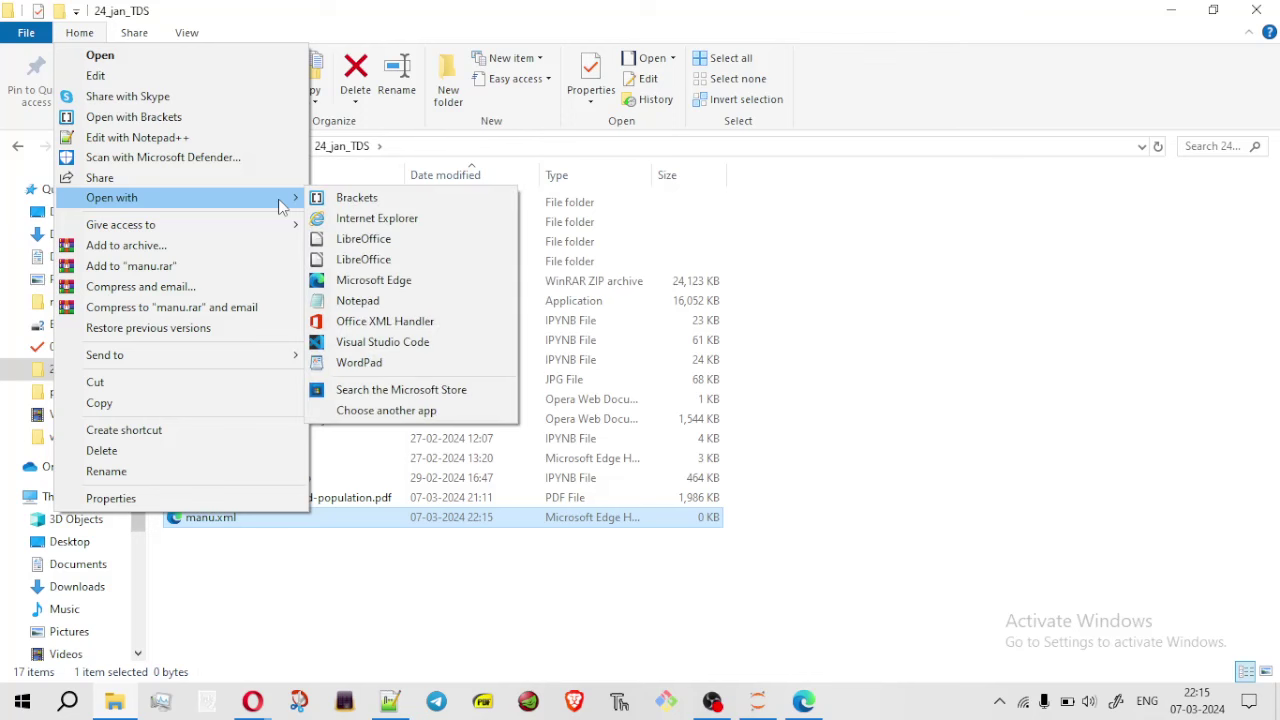
{"action": "left_click", "coordinate": [384, 300]}
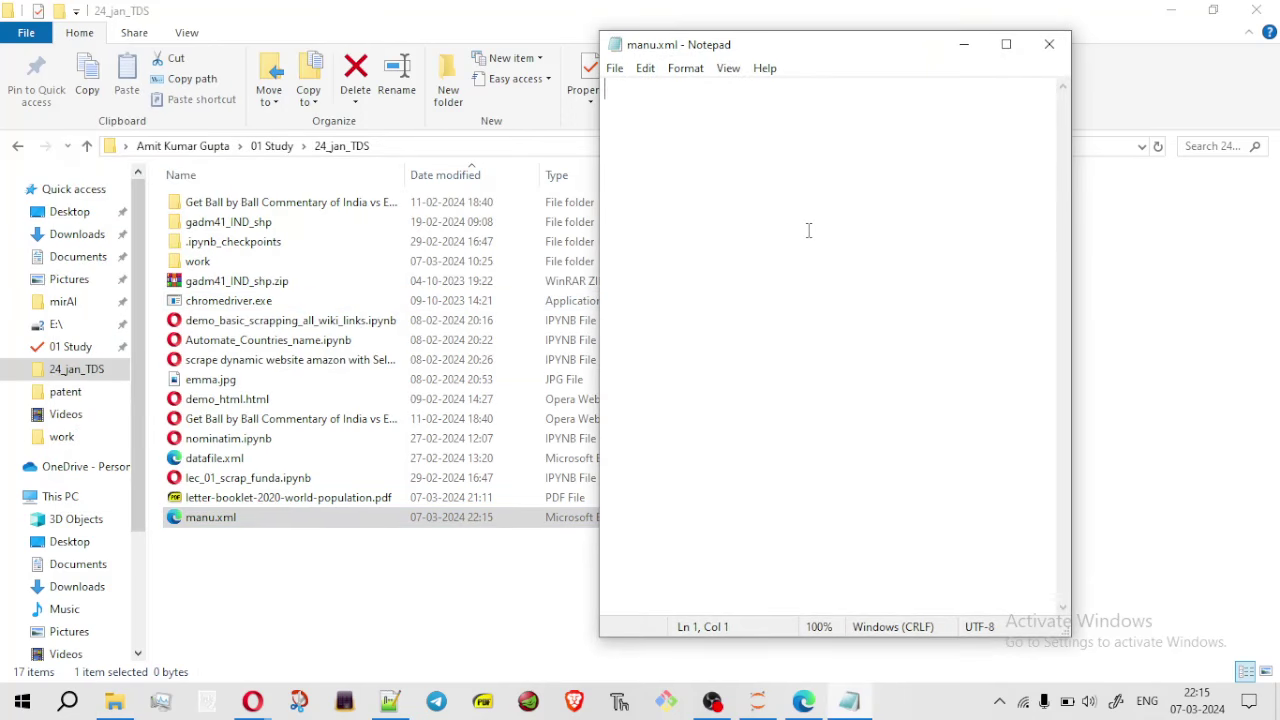
{"action": "key", "text": "ctrl+v"}
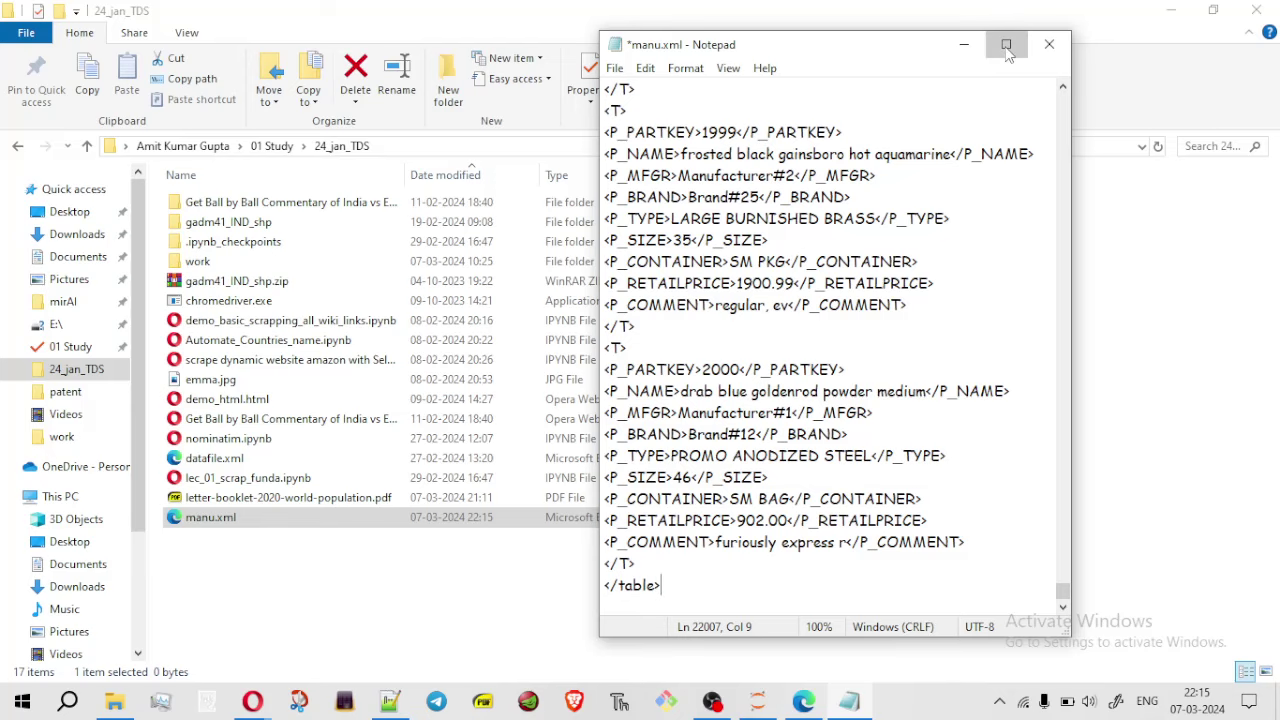
{"action": "left_click", "coordinate": [1006, 45]}
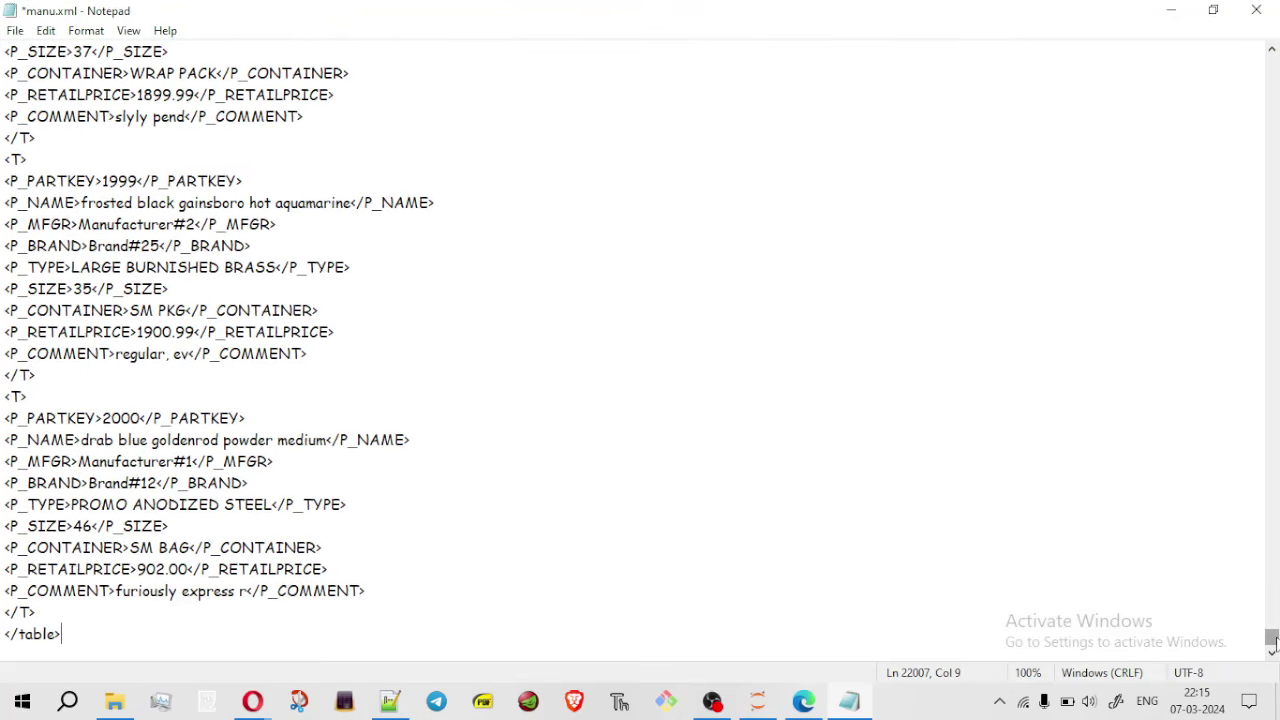
{"action": "left_click_drag", "start_coordinate": [1272, 640], "coordinate": [1215, 58]}
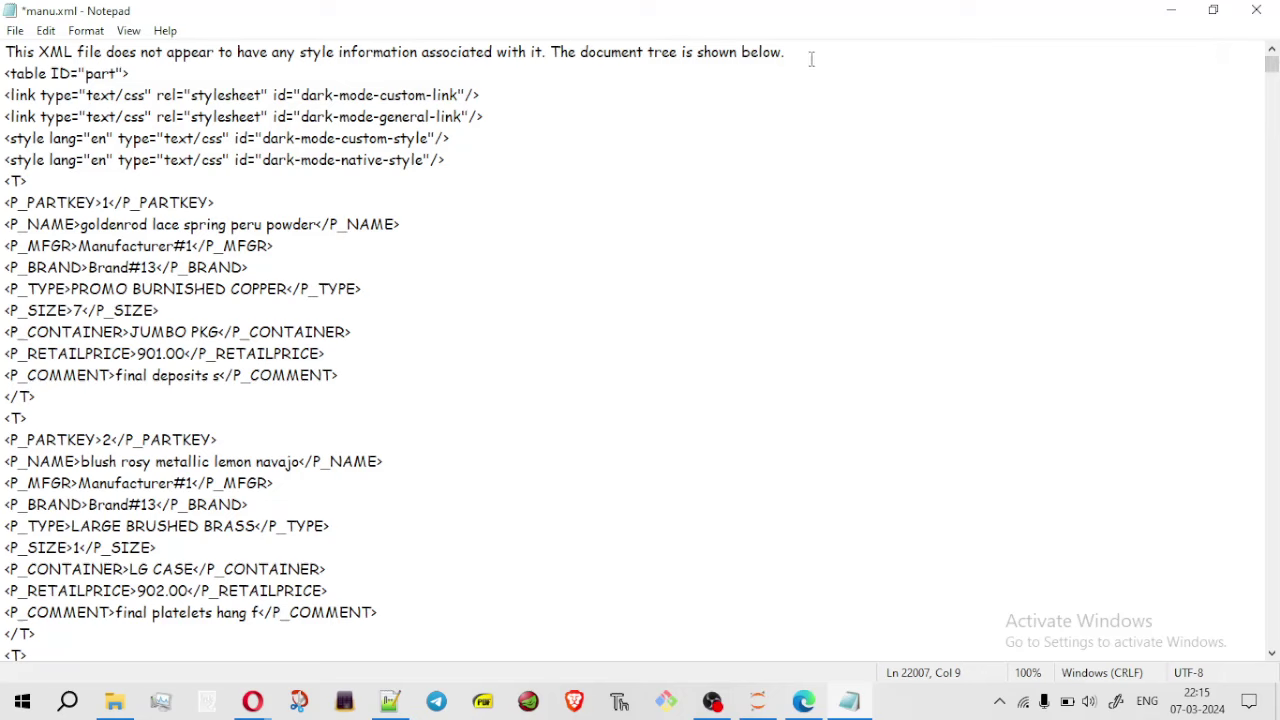
Delete the browser notice line at the top, then save and close manu.xml
{"action": "left_click_drag", "start_coordinate": [782, 54], "coordinate": [4, 50]}
{"action": "key", "text": "Delete"}
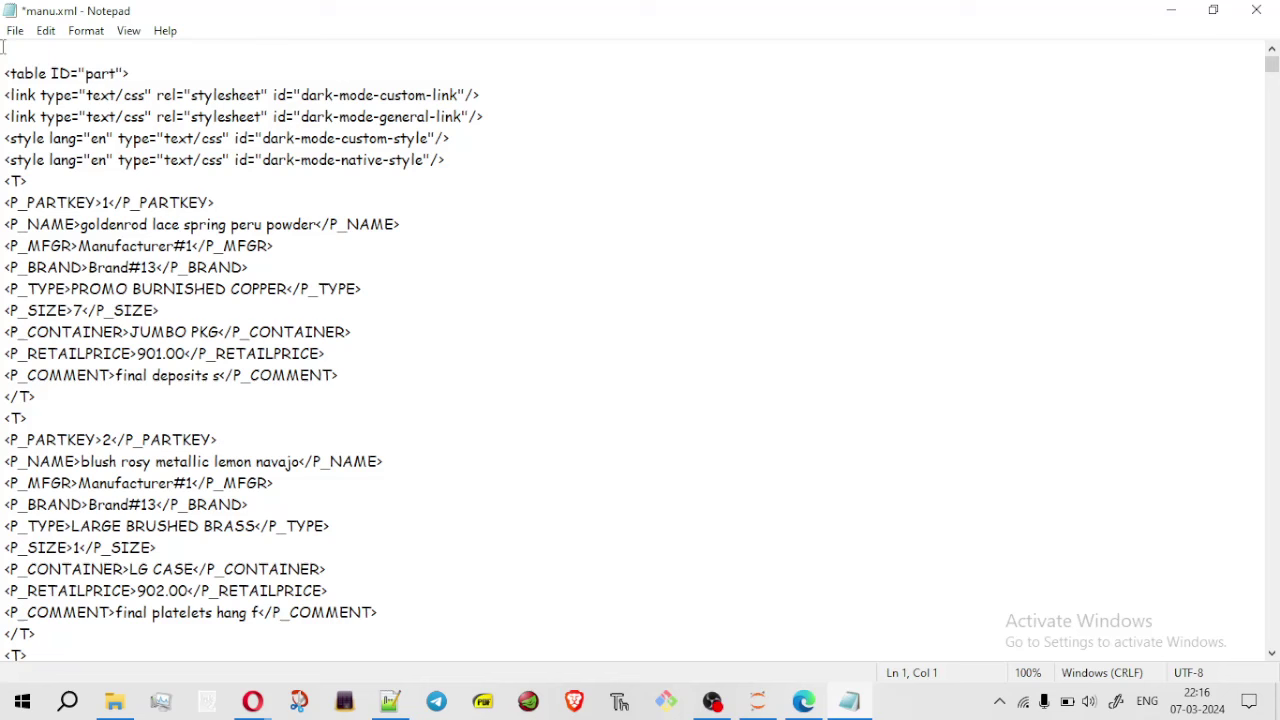
{"action": "key", "text": "Delete"}
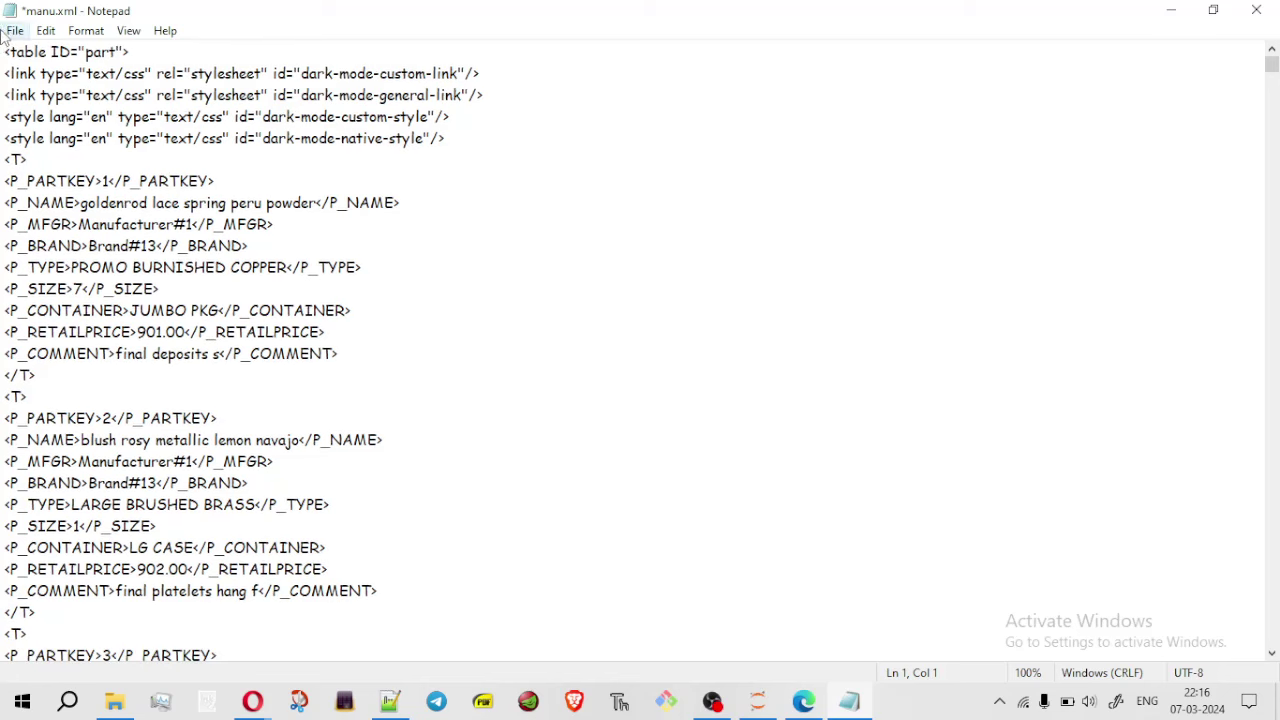
{"action": "key", "text": "ctrl+s"}
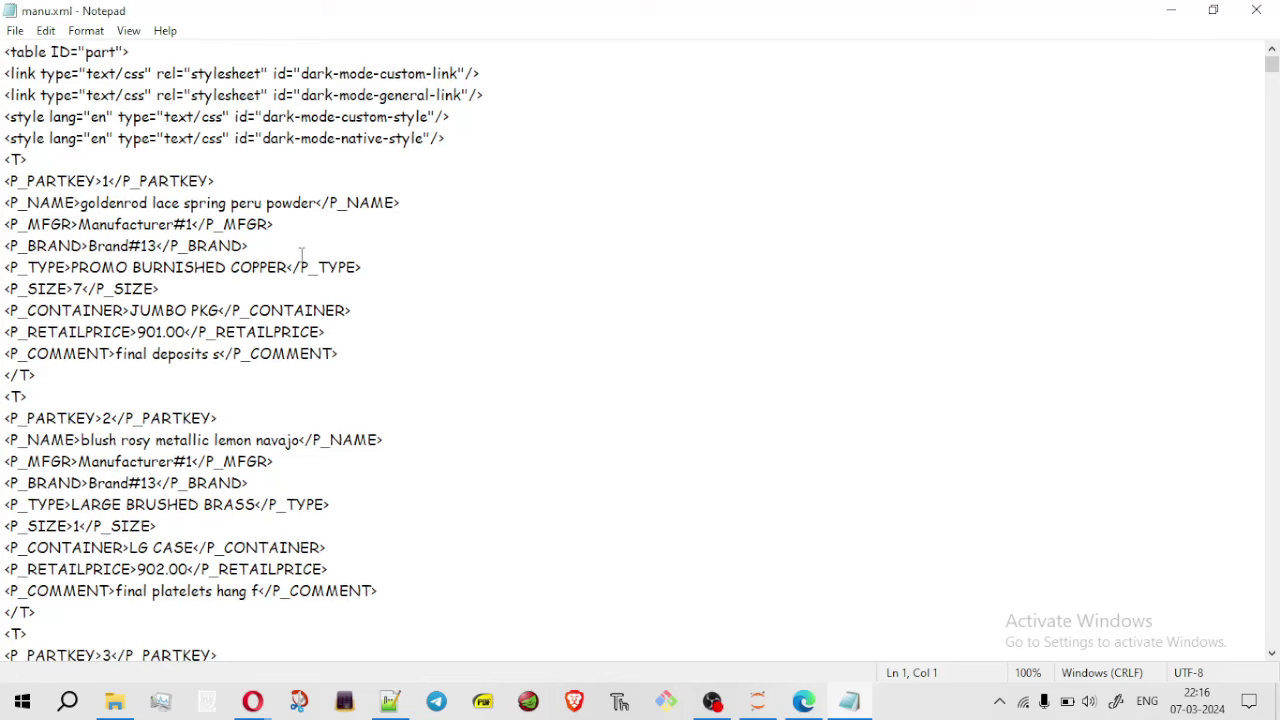
{"action": "left_click", "coordinate": [1254, 12]}
Drag manu.xml from File Explorer into Colab's Files panel, then maximize the browser
{"action": "key", "text": "super+Left"}
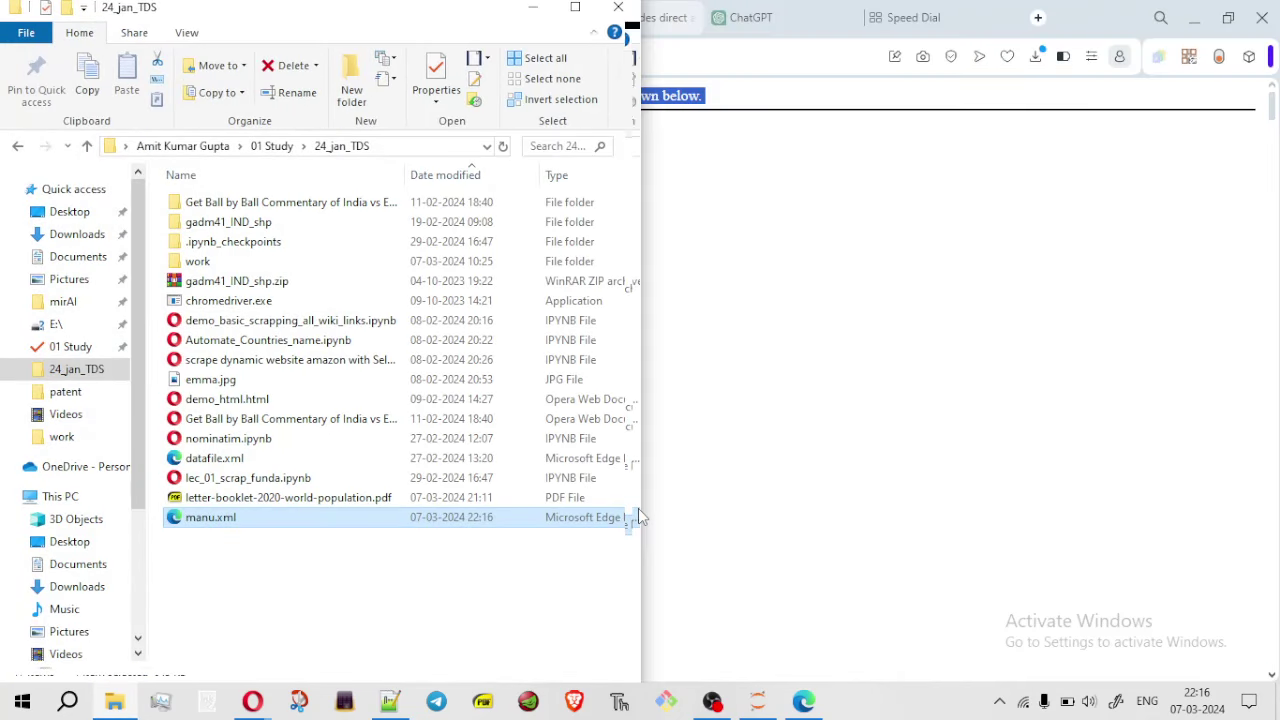
{"action": "key", "text": "alt+Tab"}
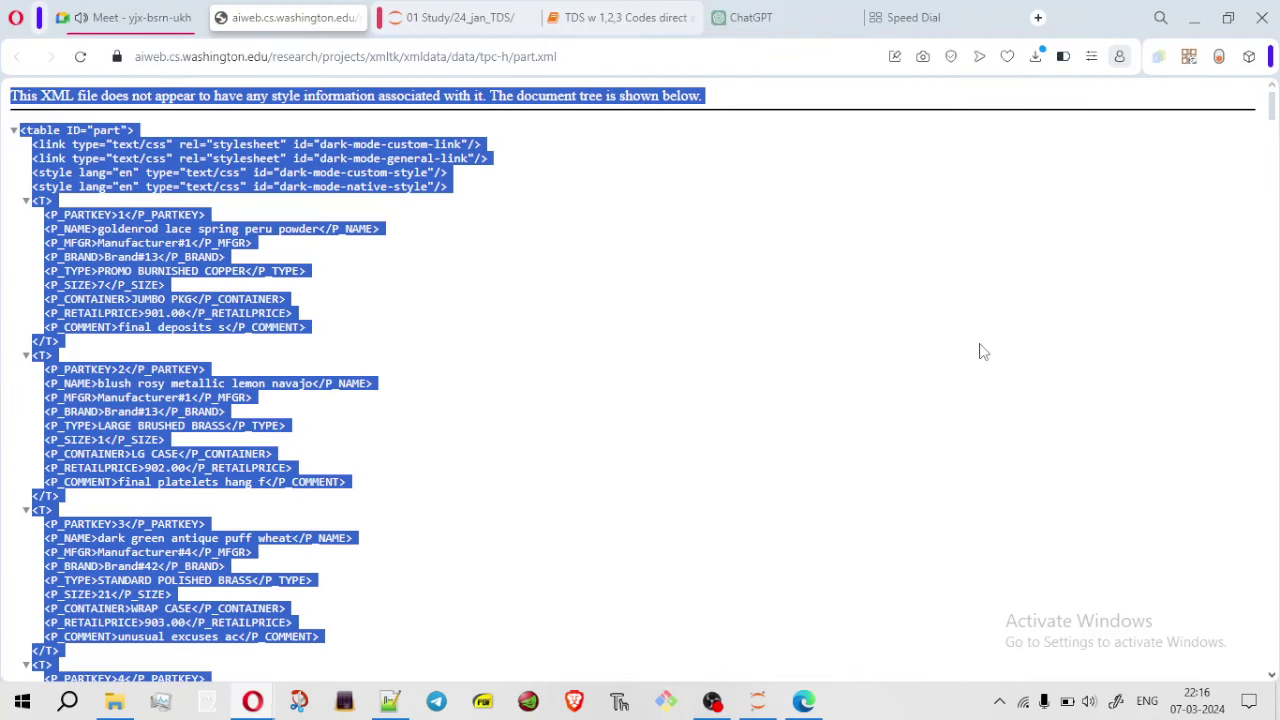
{"action": "left_click", "coordinate": [1194, 22]}
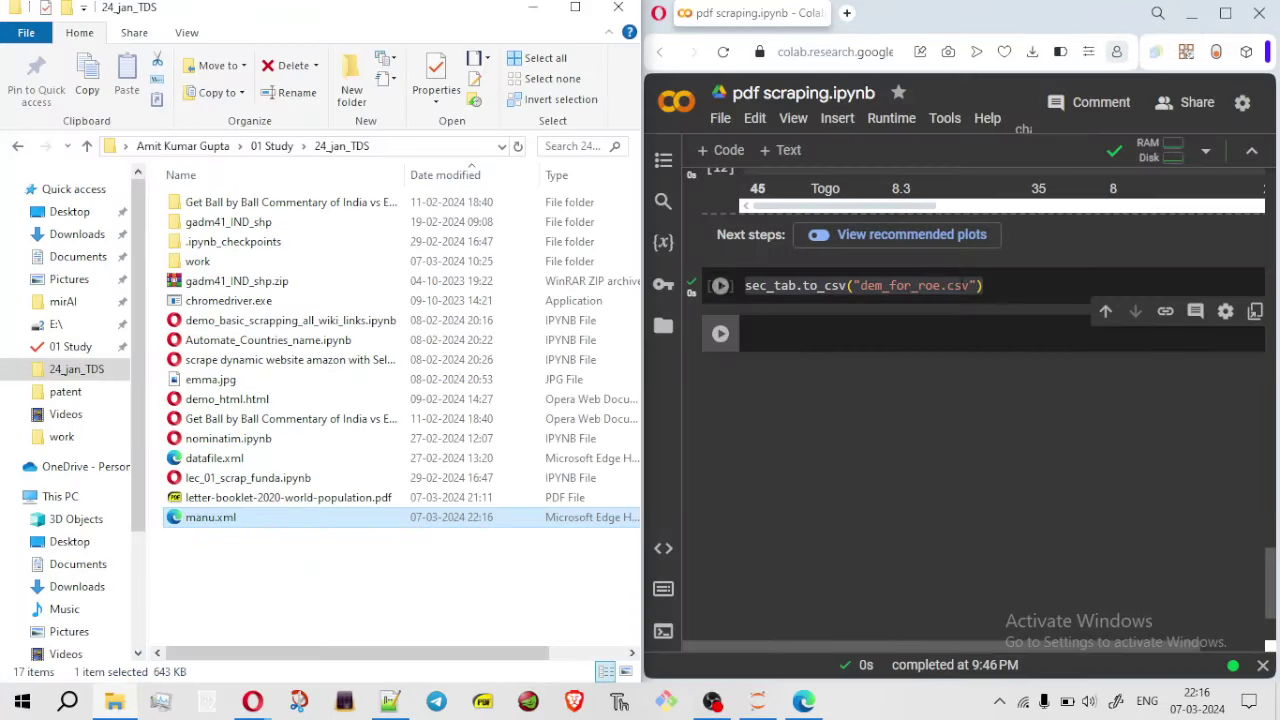
{"action": "left_click", "coordinate": [663, 325]}
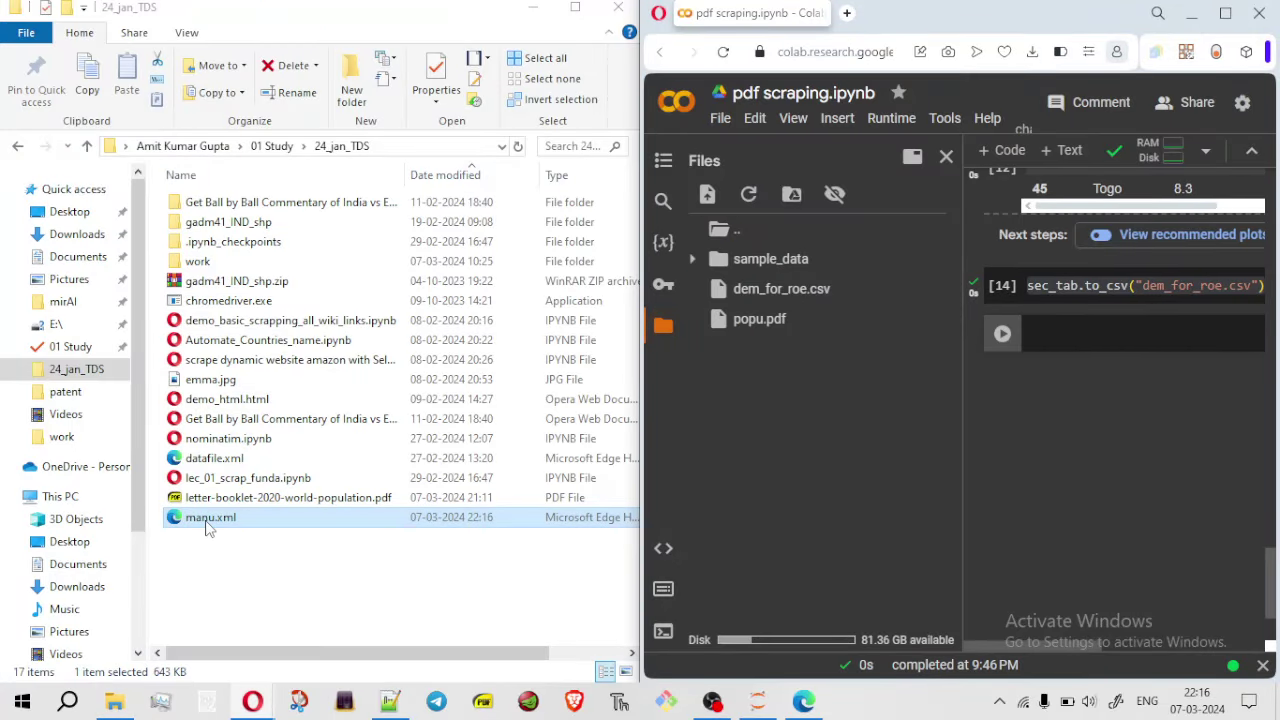
{"action": "left_click_drag", "start_coordinate": [208, 520], "coordinate": [770, 511]}
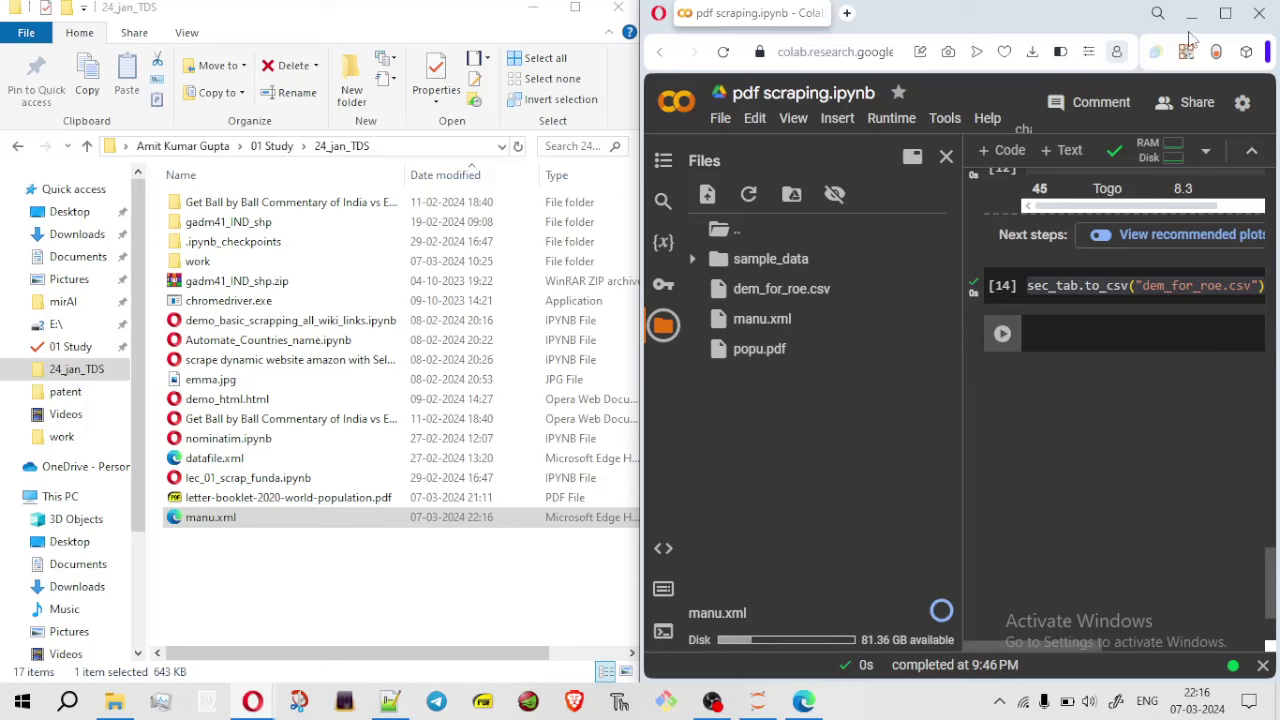
{"action": "left_click", "coordinate": [1229, 15]}
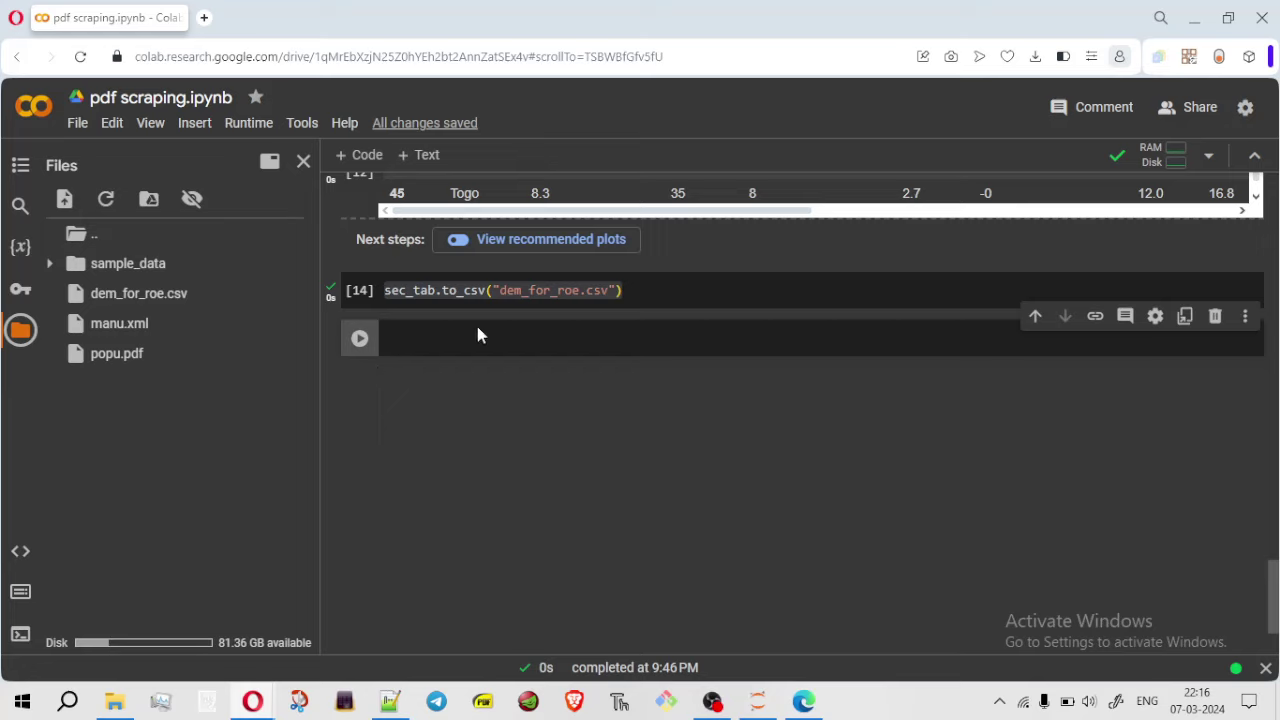
Run pd.read_xml('manu.xml') to show the 2000-row part table, zoomed to 90% with Files closed
{"action": "left_click", "coordinate": [476, 335]}
{"action": "type", "text": "pd.rea"}
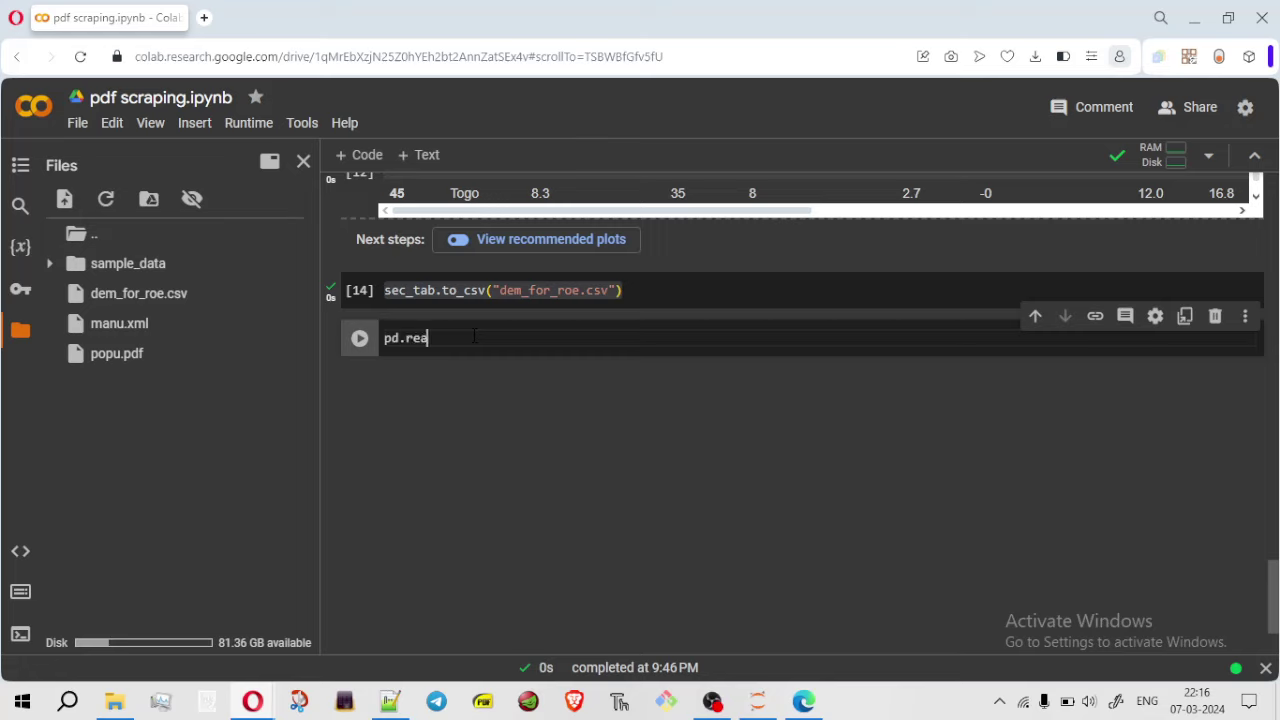
{"action": "type", "text": "d_xml('manu."}
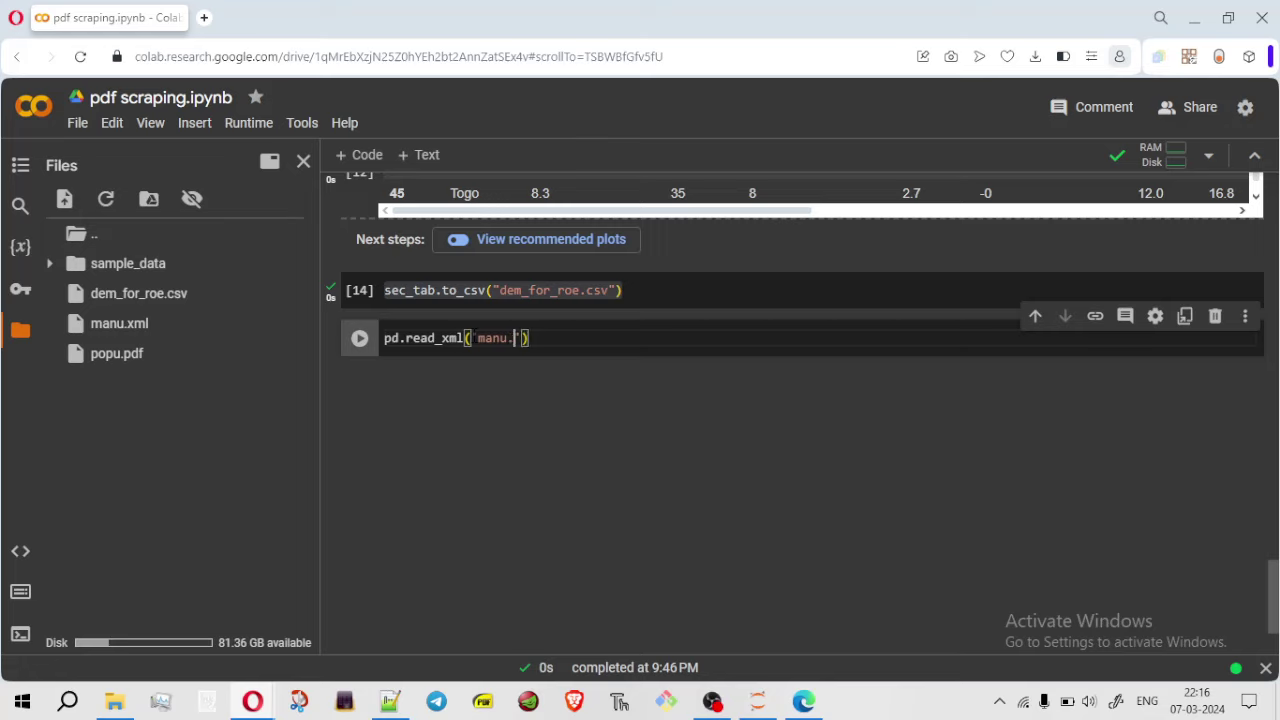
{"action": "type", "text": "xml"}
{"action": "key", "text": "Right"}
{"action": "key", "text": "Left"}
{"action": "key", "text": "Left"}
{"action": "key", "text": "Left"}
{"action": "key", "text": "Left"}
{"action": "key", "text": "Left"}
{"action": "key", "text": "Left"}
{"action": "key", "text": "Left"}
{"action": "key", "text": "Left"}
{"action": "key", "text": "Left"}
{"action": "key", "text": "Left"}
{"action": "key", "text": "Left"}
{"action": "key", "text": "Left"}
{"action": "key", "text": "Left"}
{"action": "key", "text": "Left"}
{"action": "key", "text": "Left"}
{"action": "key", "text": "Left"}
{"action": "key", "text": "Left"}
{"action": "key", "text": "Left"}
{"action": "key", "text": "Left"}
{"action": "key", "text": "Left"}
{"action": "key", "text": "Left"}
{"action": "key", "text": "Left"}
{"action": "key", "text": "Left"}
{"action": "key", "text": "ctrl+Return"}
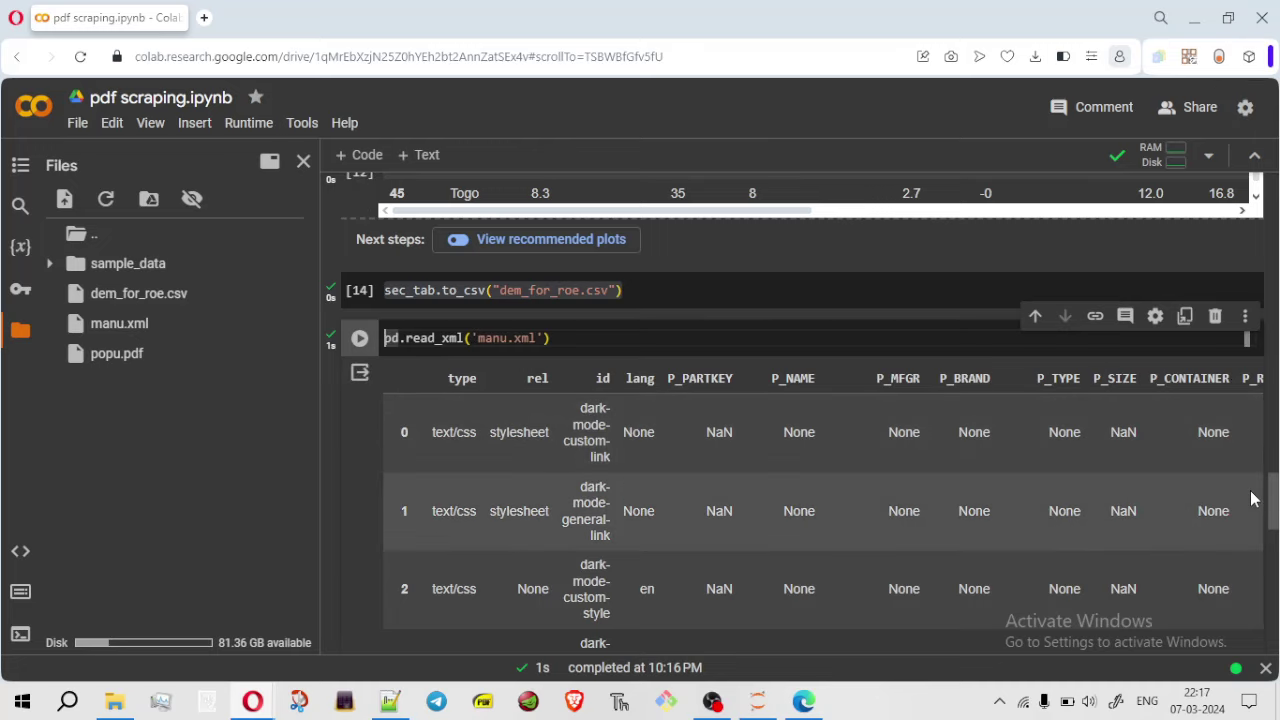
{"action": "key", "text": "ctrl+minus"}
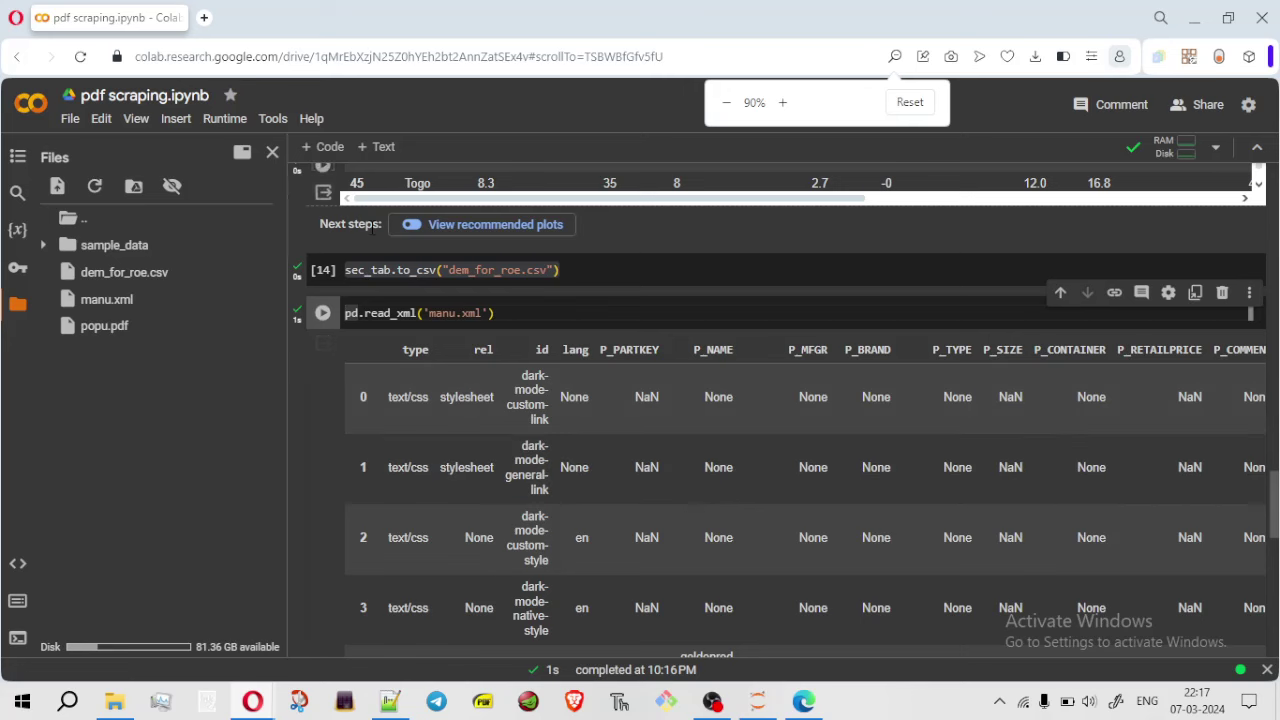
{"action": "left_click", "coordinate": [17, 303]}
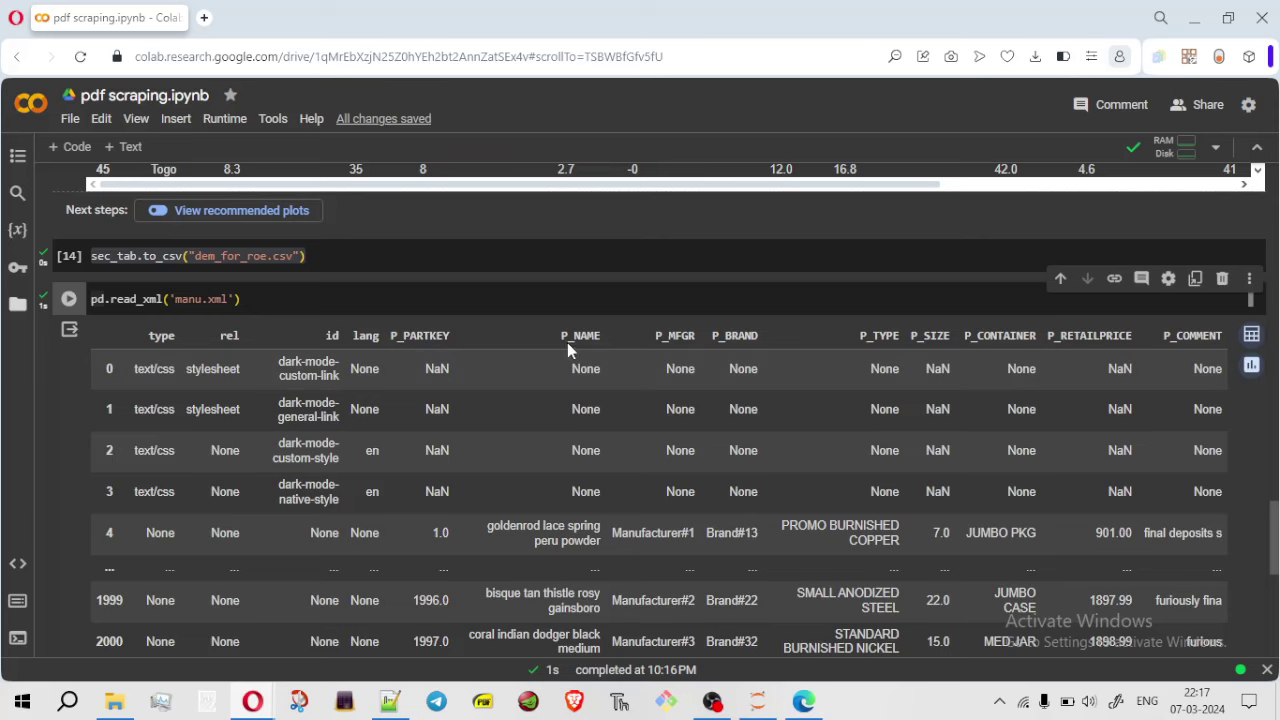
{"action": "key", "text": "super+Right"}
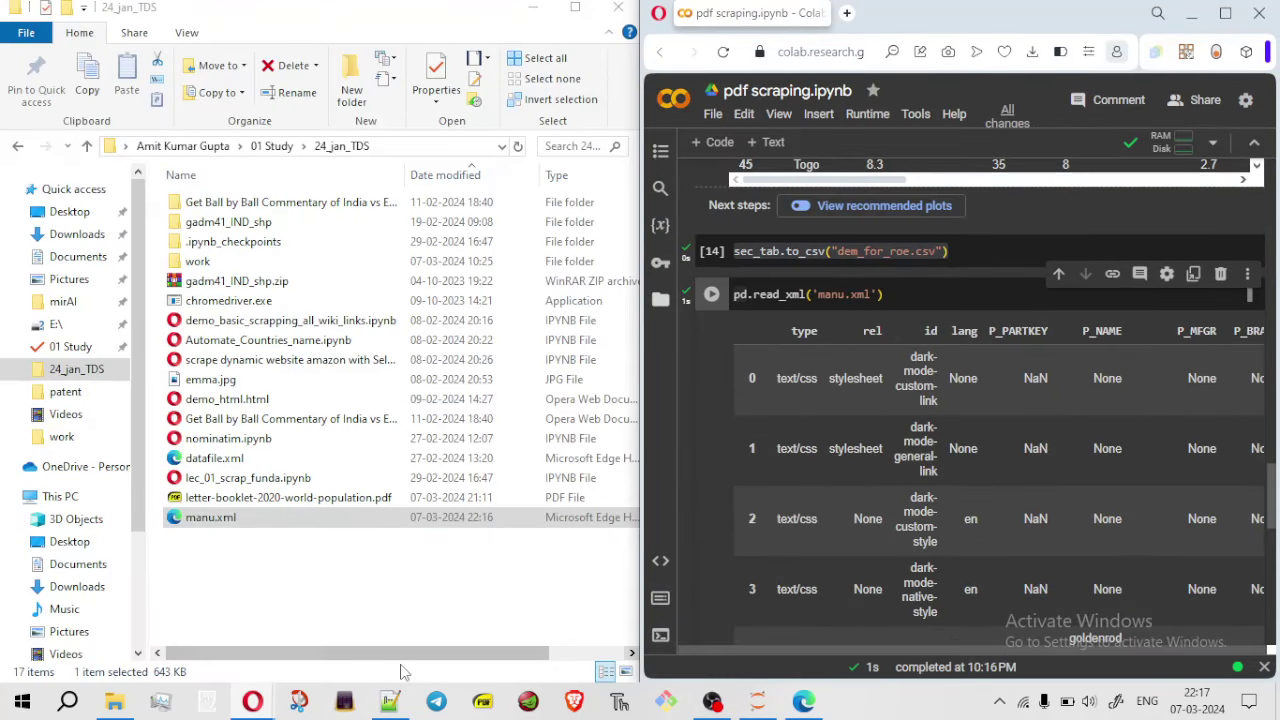
{"action": "left_click", "coordinate": [532, 14]}
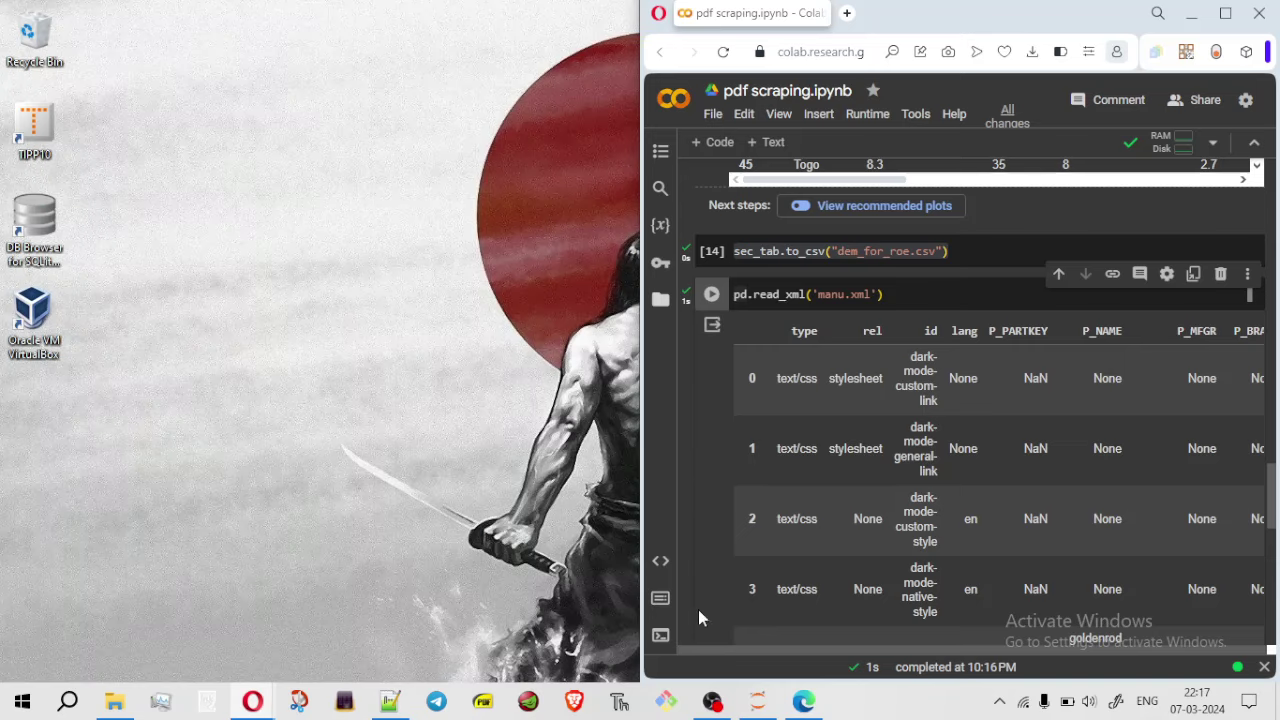
{"action": "left_click", "coordinate": [803, 701]}
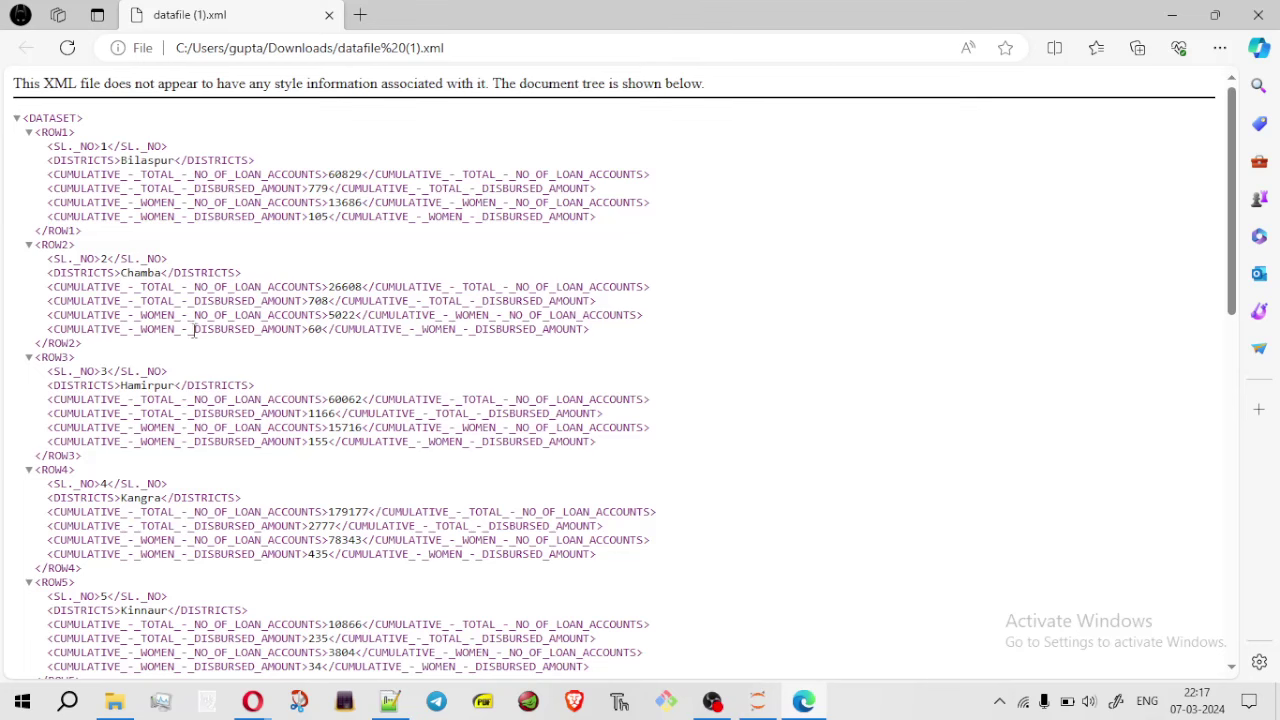
{"action": "left_click", "coordinate": [329, 16]}
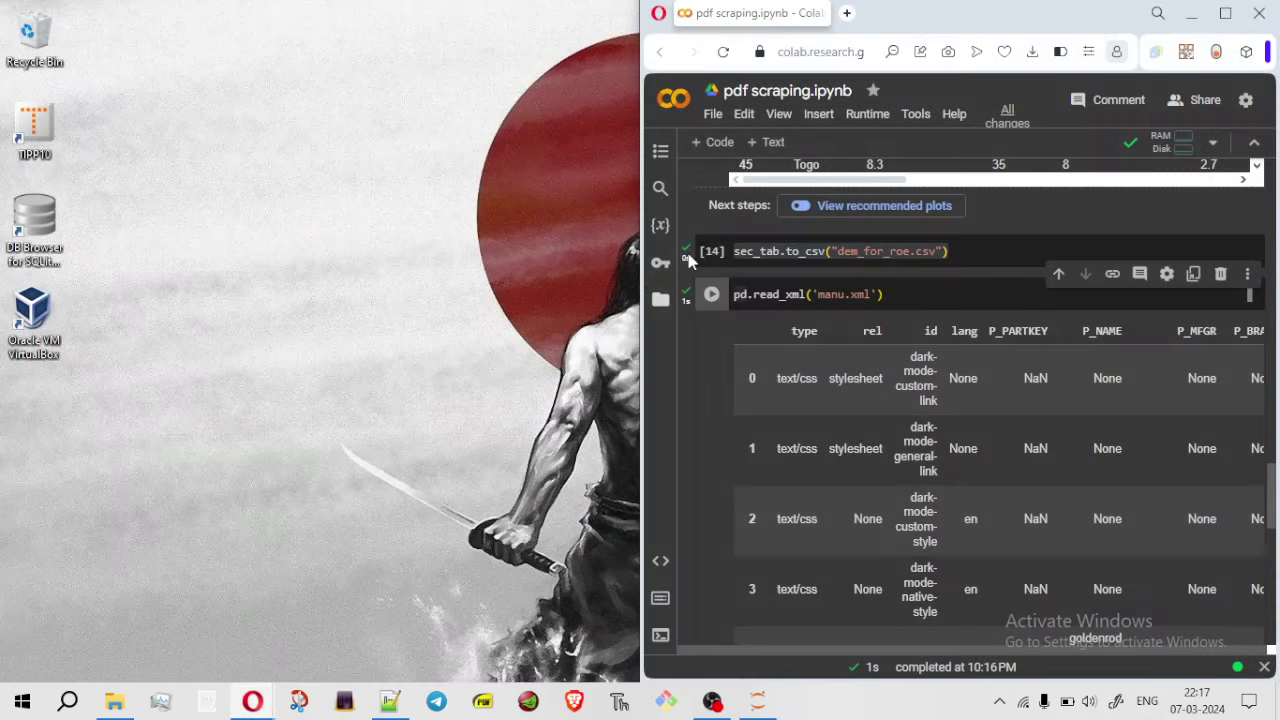
{"action": "mouse_move", "coordinate": [243, 708]}
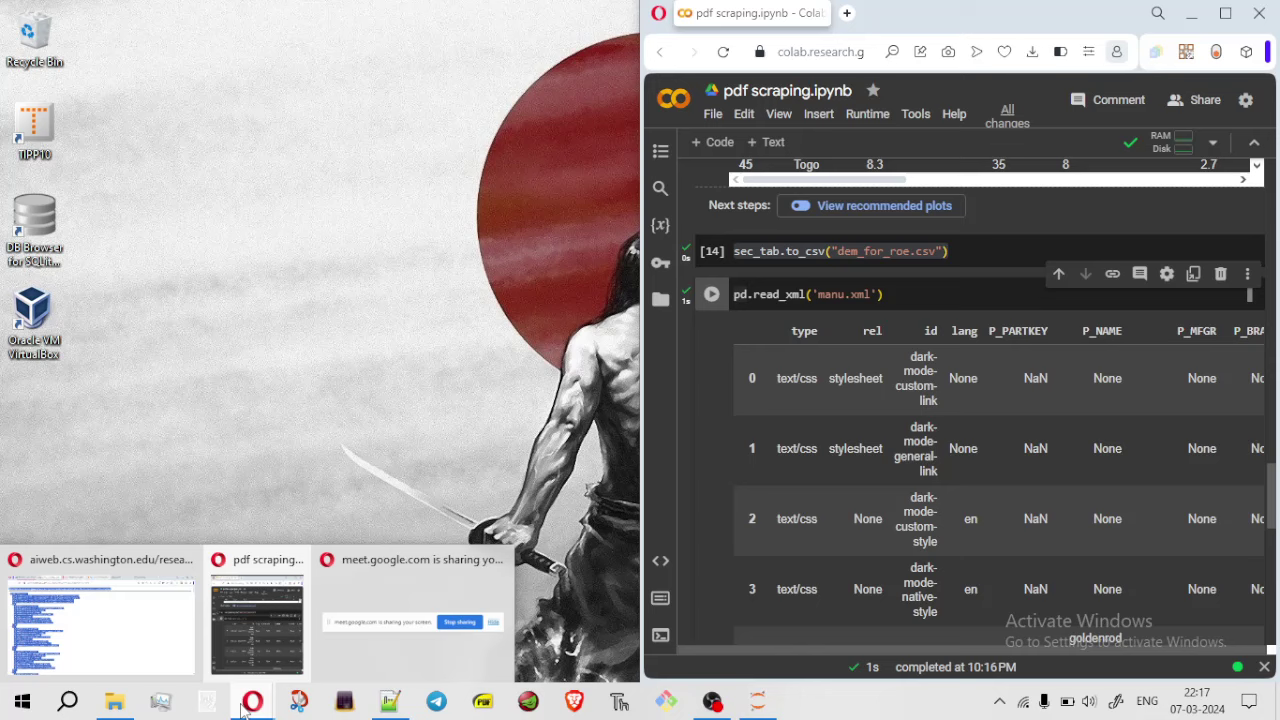
{"action": "left_click", "coordinate": [120, 654]}
{"action": "key", "text": "ctrl+a"}
{"action": "left_click", "coordinate": [140, 300]}
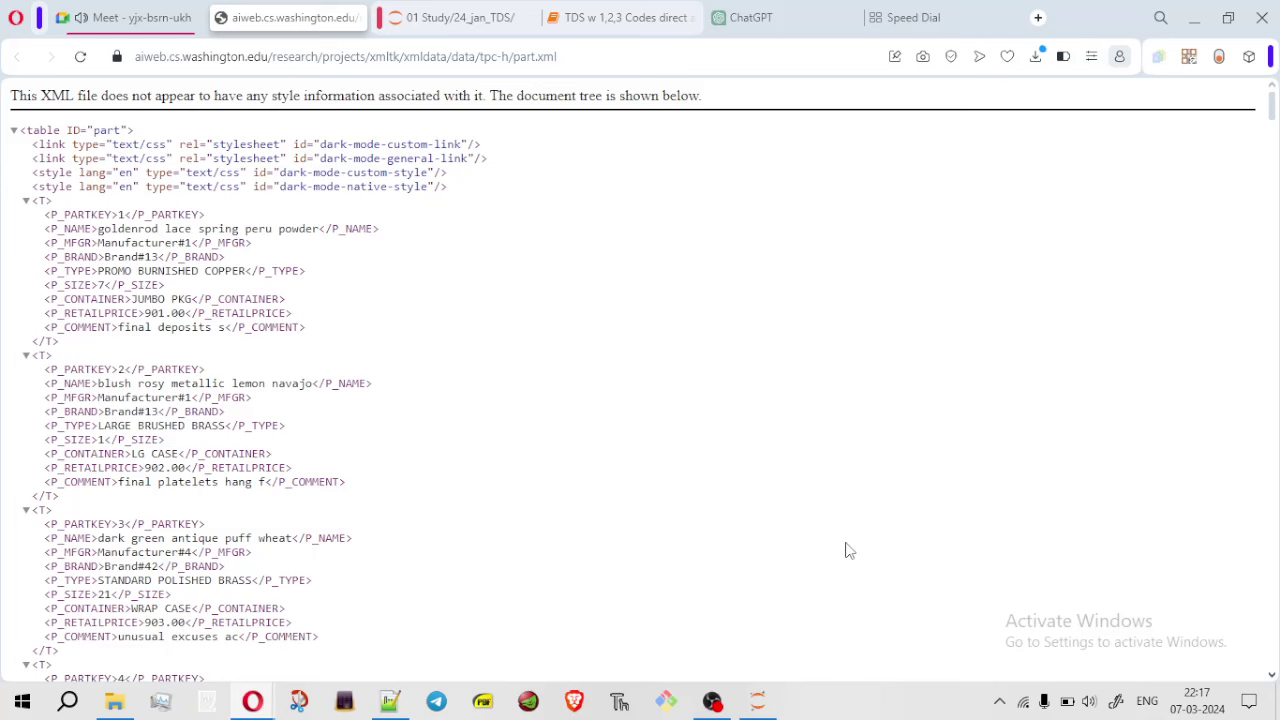
{"action": "key", "text": "alt+Tab"}
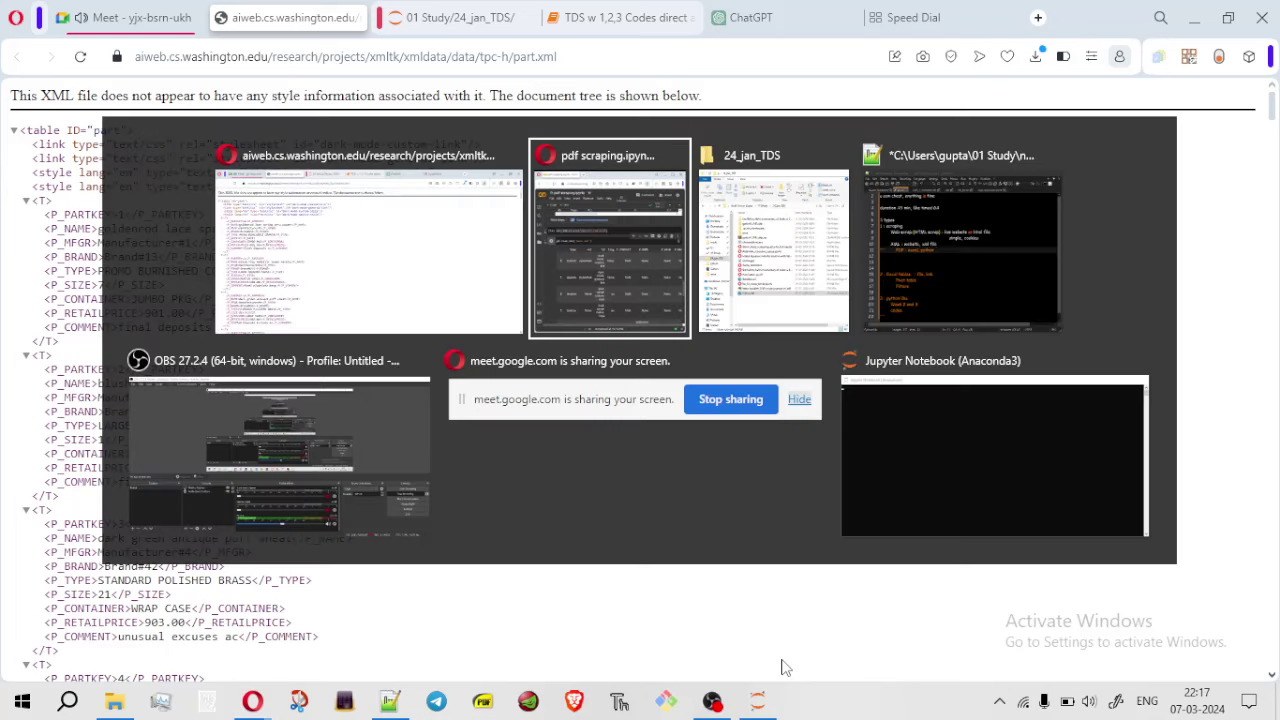
{"action": "left_click", "coordinate": [1222, 16]}
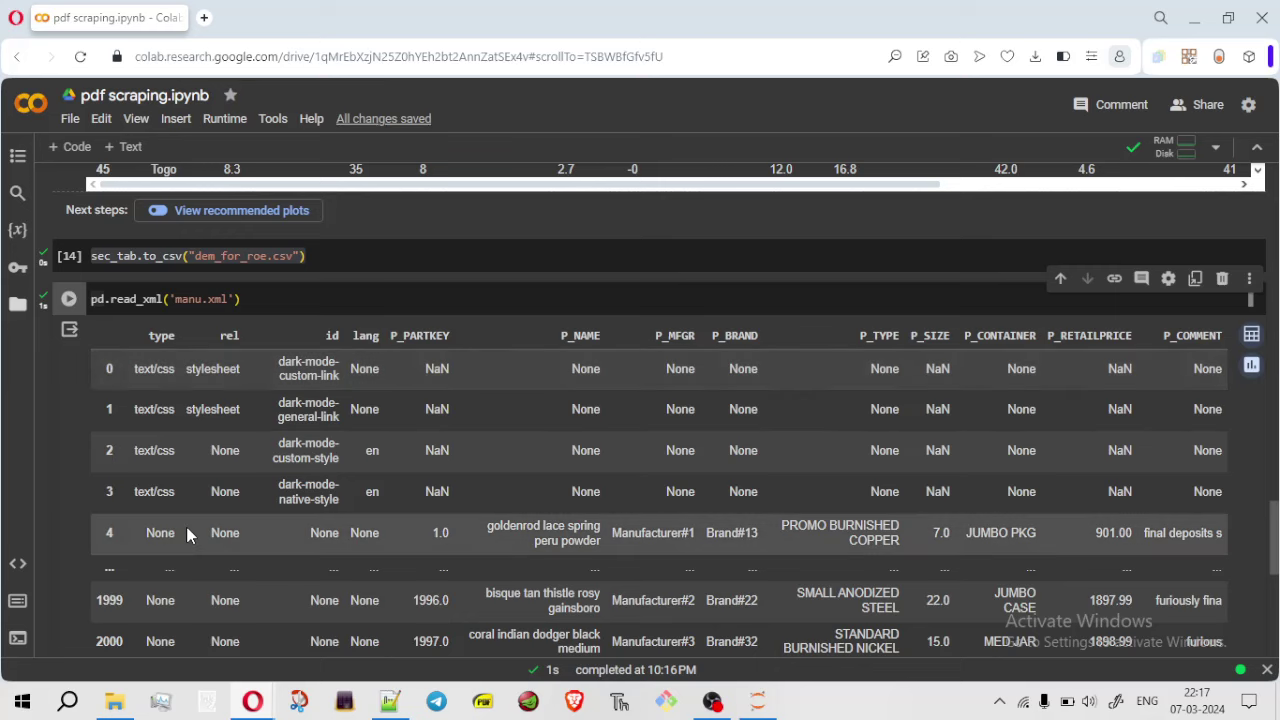
{"action": "key", "text": "super+Down"}
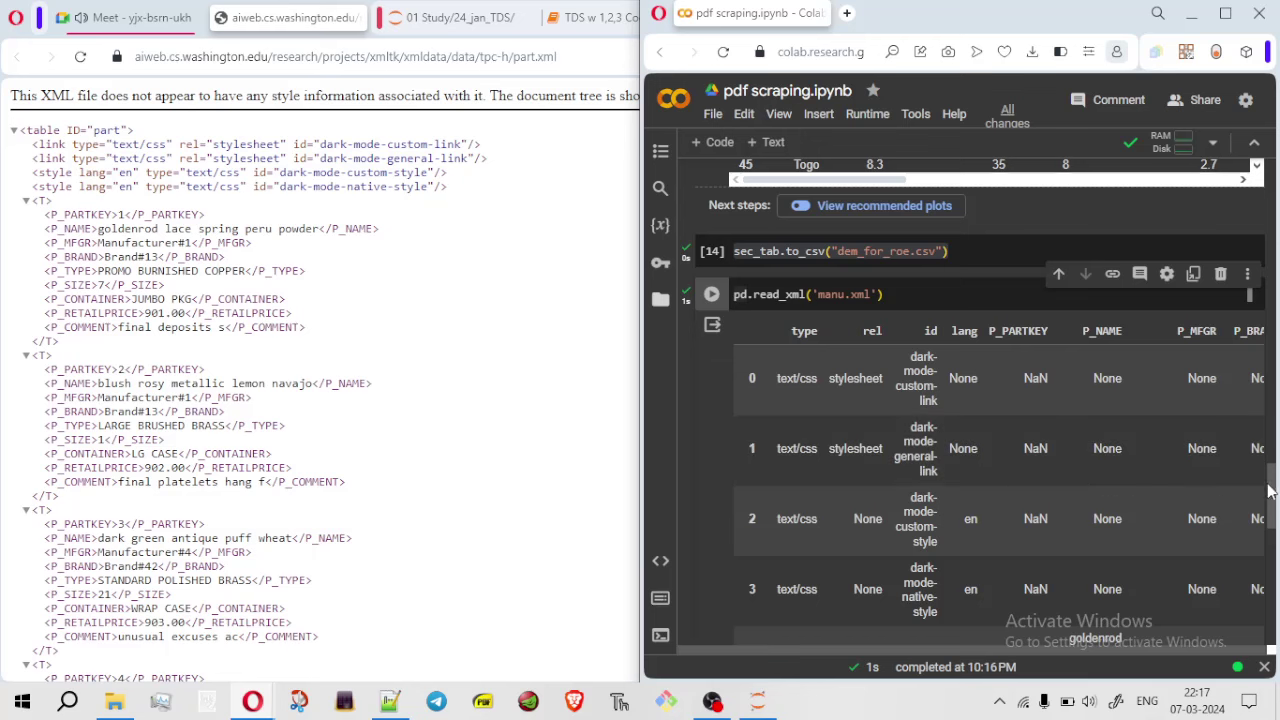
{"action": "left_click_drag", "start_coordinate": [1268, 490], "coordinate": [1272, 485]}
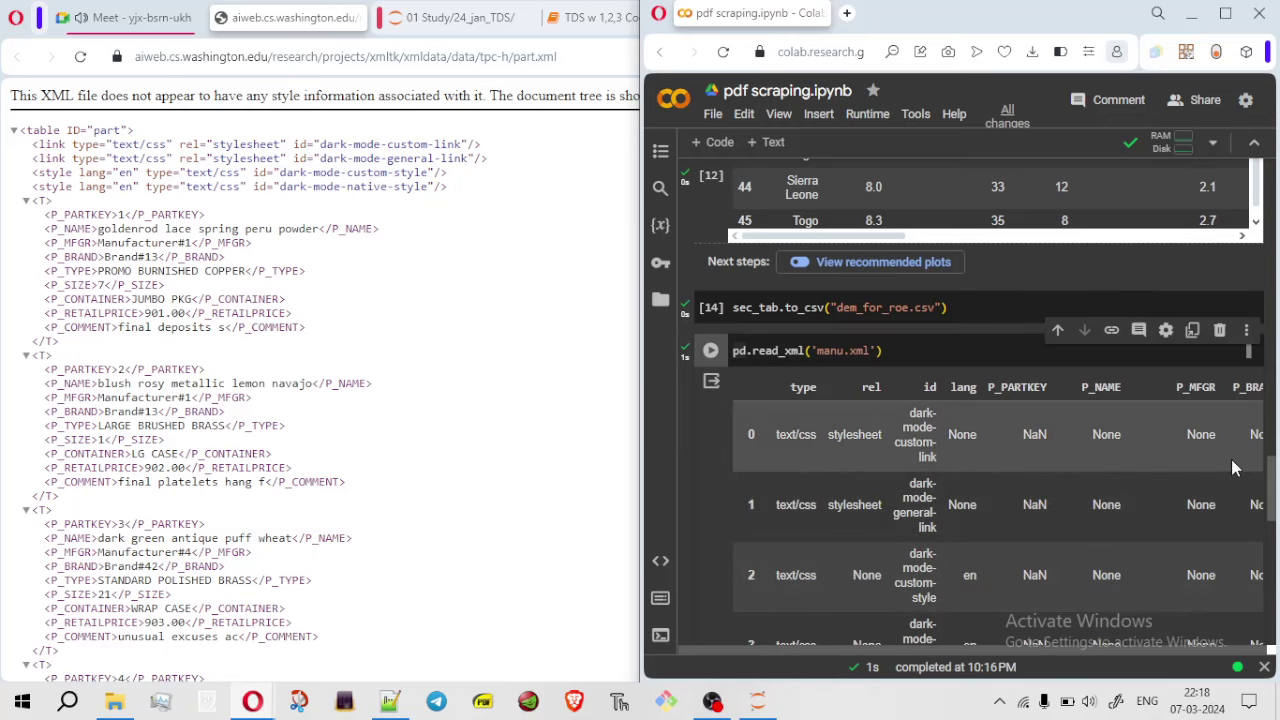
{"action": "left_click", "coordinate": [1225, 13]}
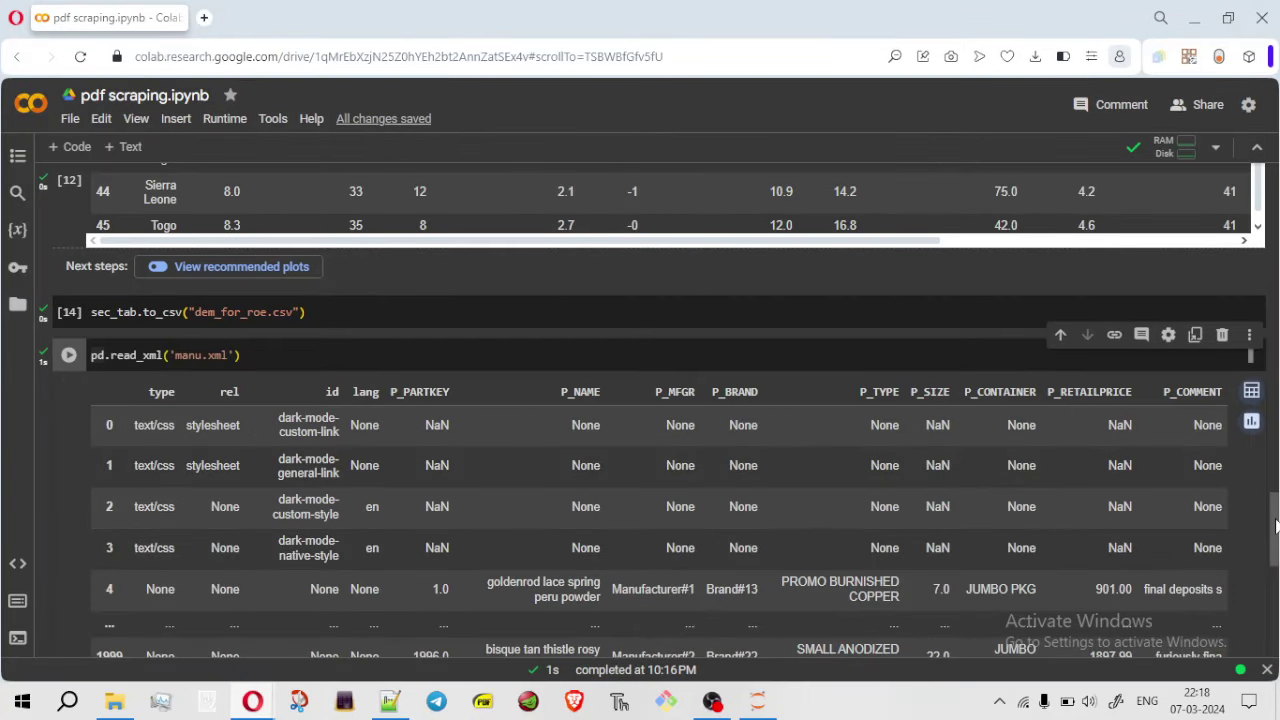
Assign the parsed XML to manu, preview rows 0–4 with manu.head(), then return to part.xml
{"action": "scroll", "coordinate": [1275, 530], "scroll_direction": "down", "scroll_amount": 1}
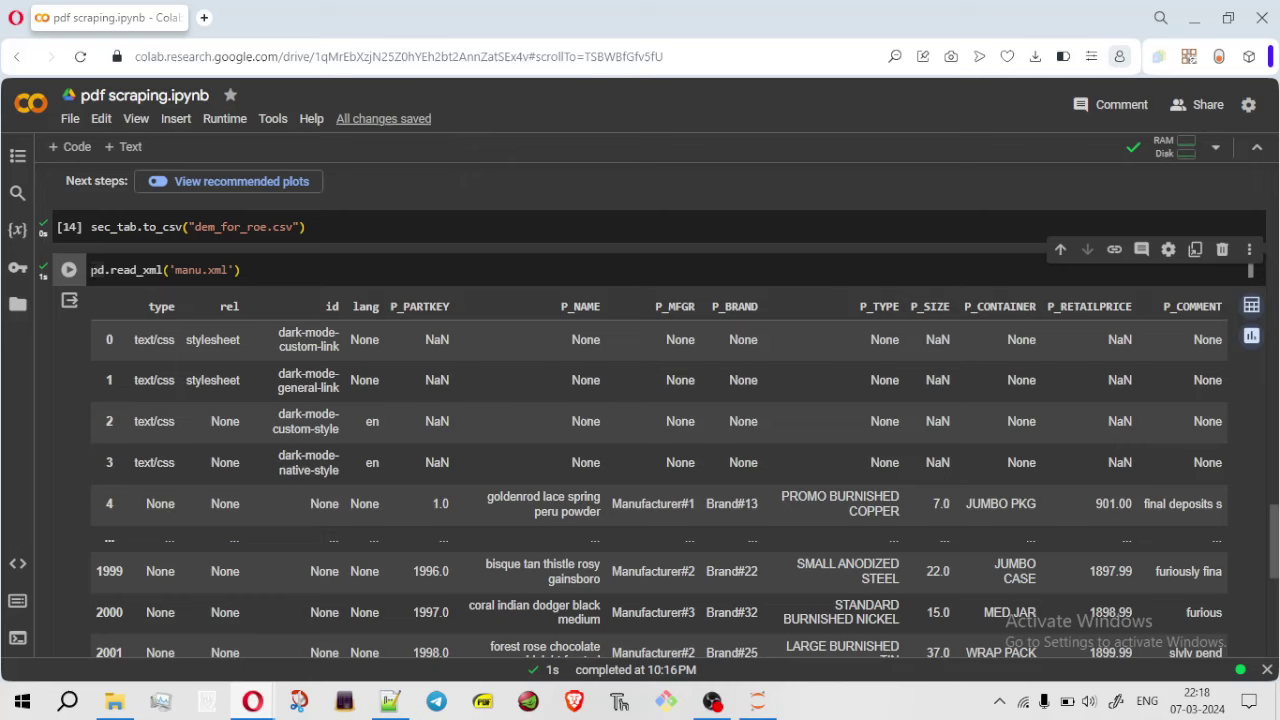
{"action": "left_click", "coordinate": [105, 270]}
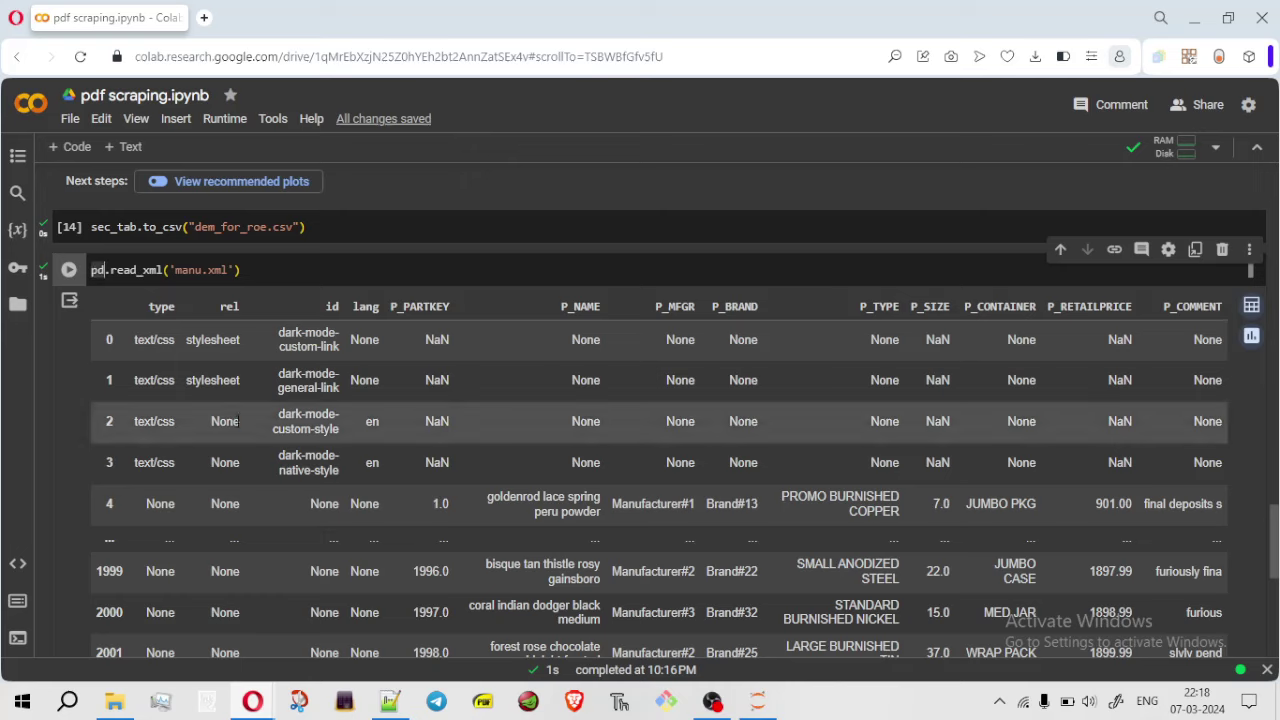
{"action": "key", "text": "Home"}
{"action": "type", "text": "manu ="}
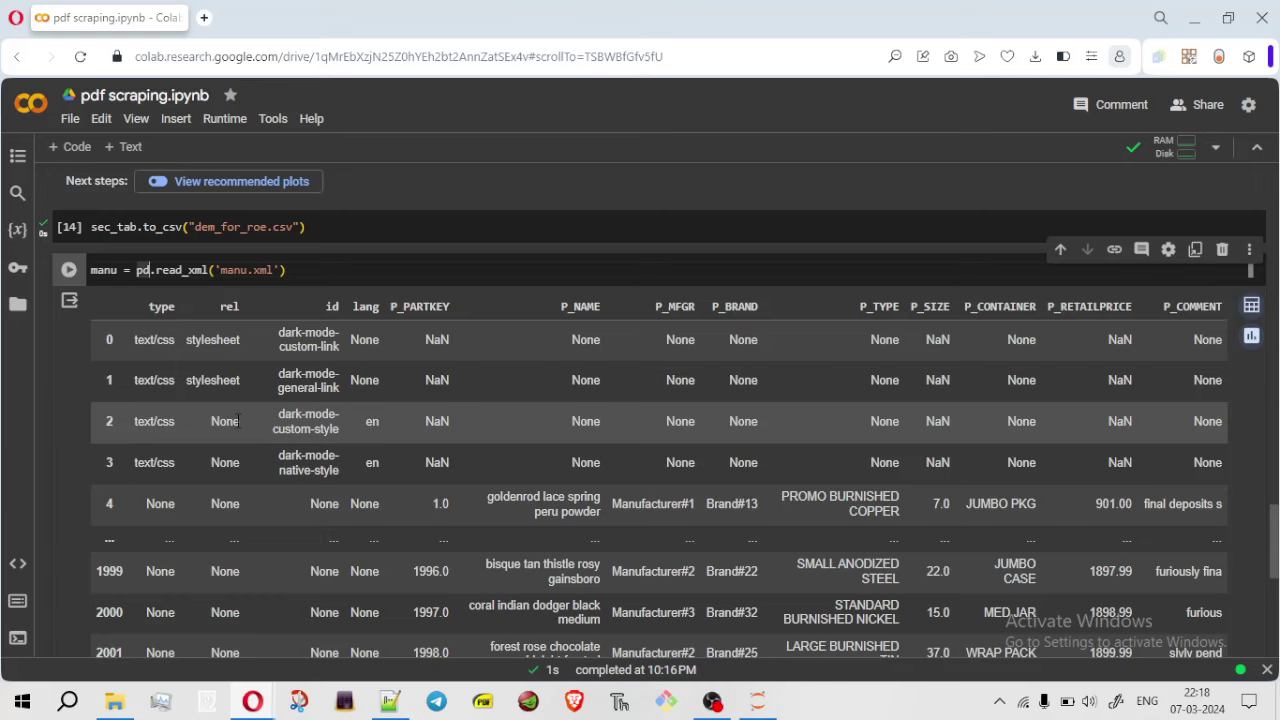
{"action": "key", "text": "Right"}
{"action": "key", "text": "Right"}
{"action": "key", "text": "Right"}
{"action": "key", "text": "Right"}
{"action": "key", "text": "Right"}
{"action": "key", "text": "Right"}
{"action": "key", "text": "Right"}
{"action": "key", "text": "Right"}
{"action": "key", "text": "Right"}
{"action": "key", "text": "Right"}
{"action": "key", "text": "Right"}
{"action": "key", "text": "Right"}
{"action": "key", "text": "Right"}
{"action": "key", "text": "Right"}
{"action": "key", "text": "Right"}
{"action": "key", "text": "Right"}
{"action": "key", "text": "Right"}
{"action": "key", "text": "Right"}
{"action": "key", "text": "Right"}
{"action": "key", "text": "Right"}
{"action": "key", "text": "Return"}
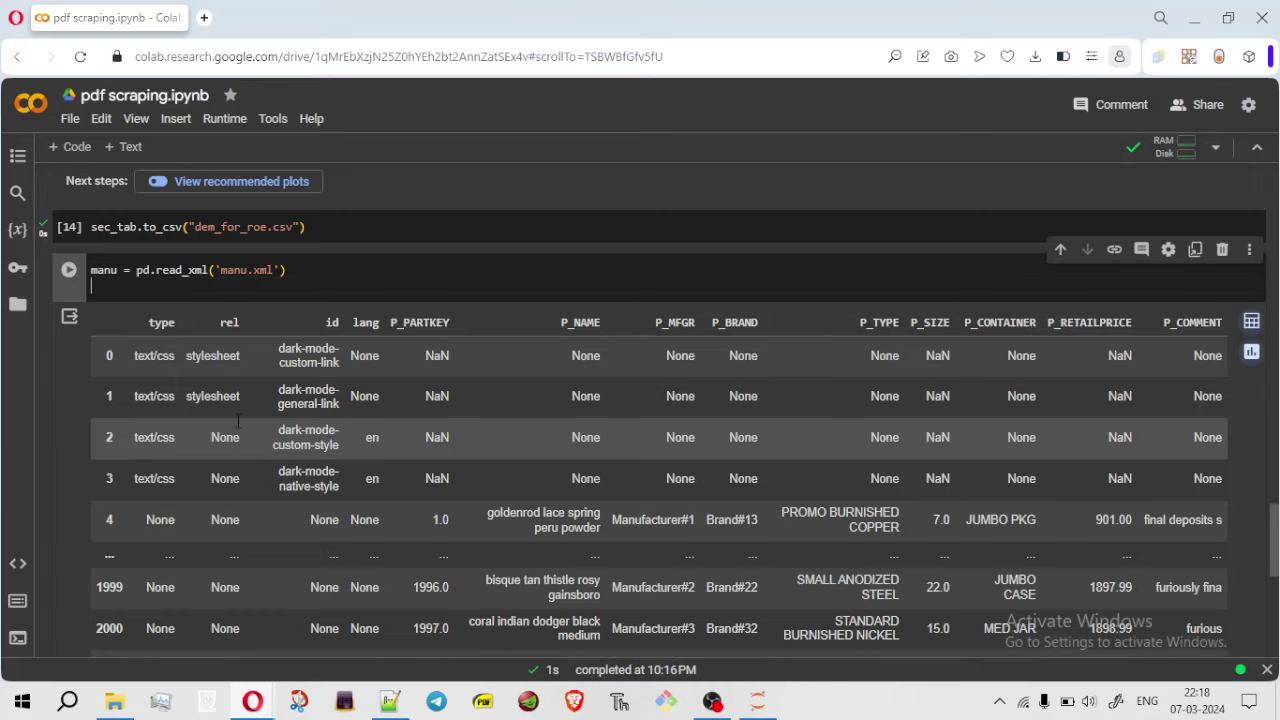
{"action": "type", "text": "manu.head("}
{"action": "key", "text": "ctrl+Return"}
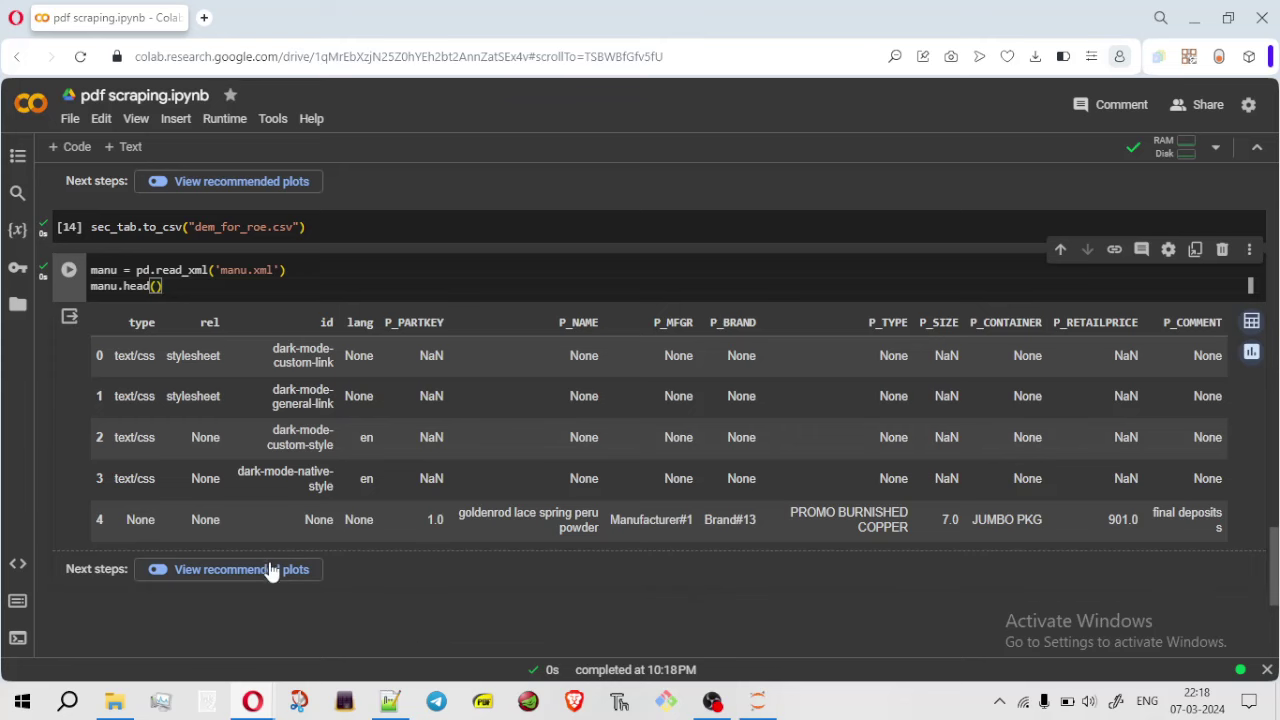
{"action": "mouse_move", "coordinate": [712, 701]}
{"action": "key", "text": "alt+Tab"}
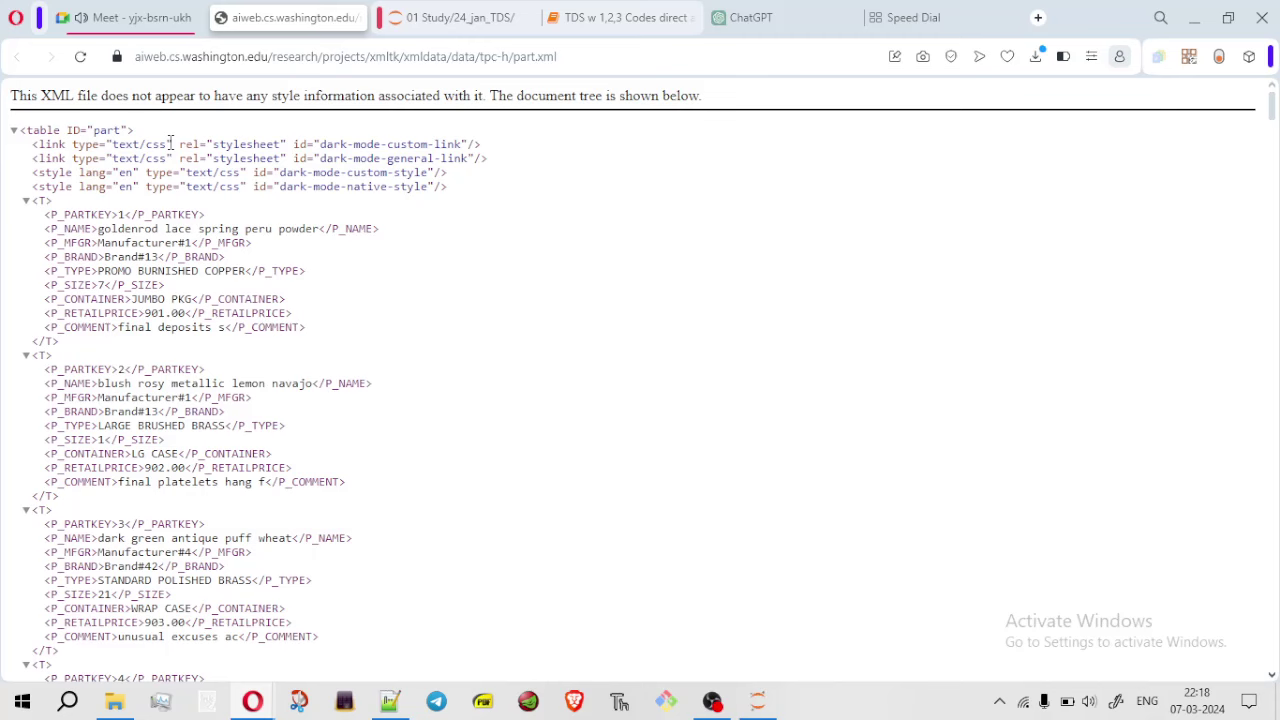
Bring the Colab notebook back full-screen and look over the P_PARTKEY to P_RETAILPRICE headers
{"action": "key", "text": "alt+Tab"}
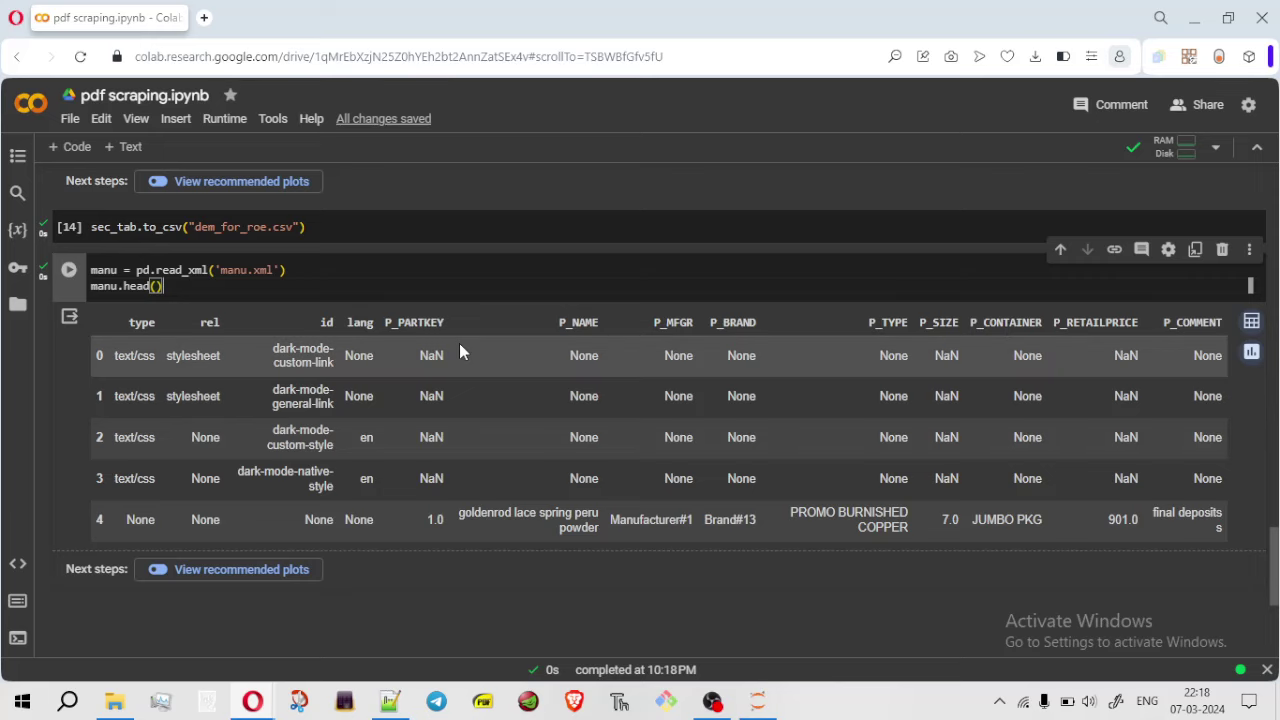
{"action": "key", "text": "super+Right"}
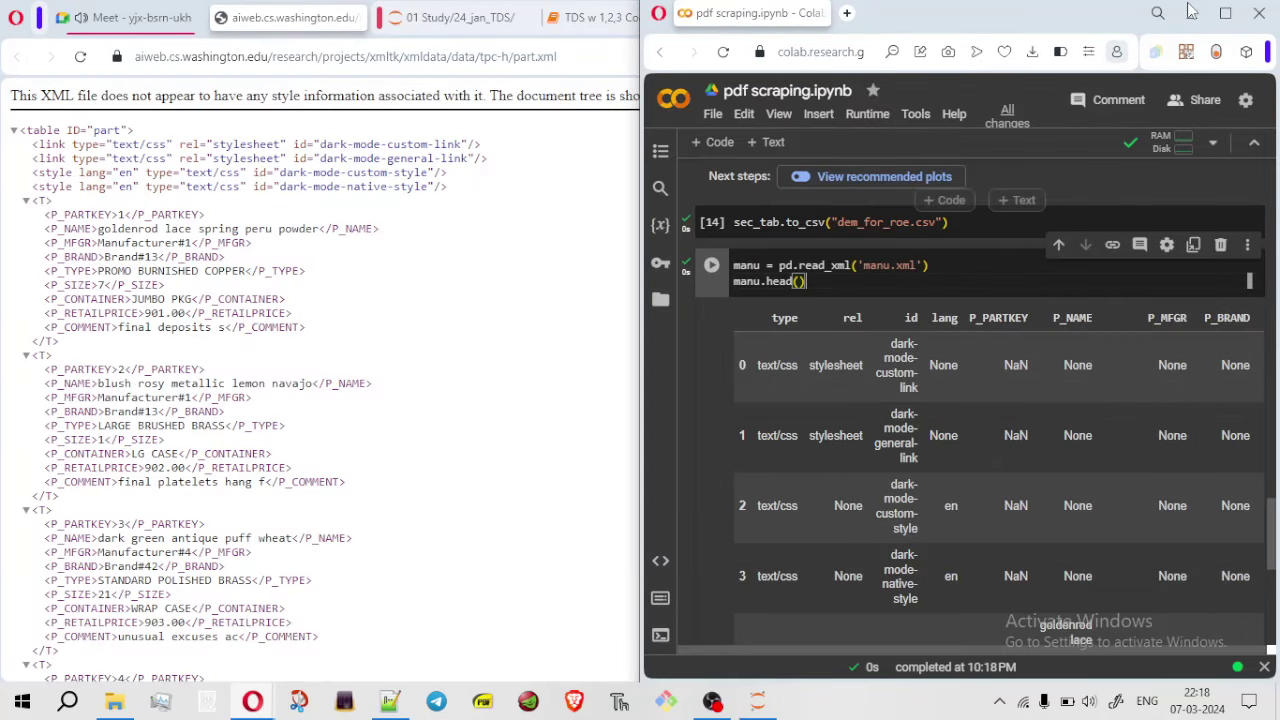
{"action": "key", "text": "super+Left"}
{"action": "key", "text": "super+Up"}
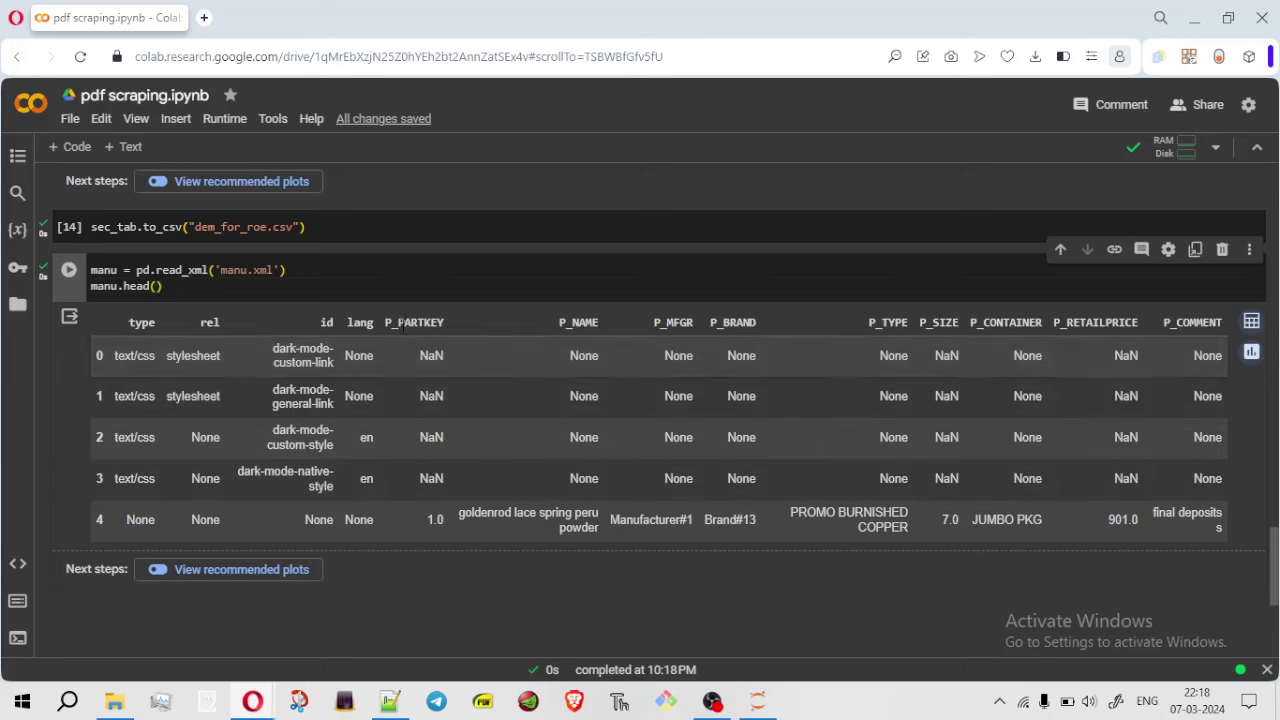
{"action": "left_click_drag", "start_coordinate": [375, 323], "coordinate": [1120, 343]}
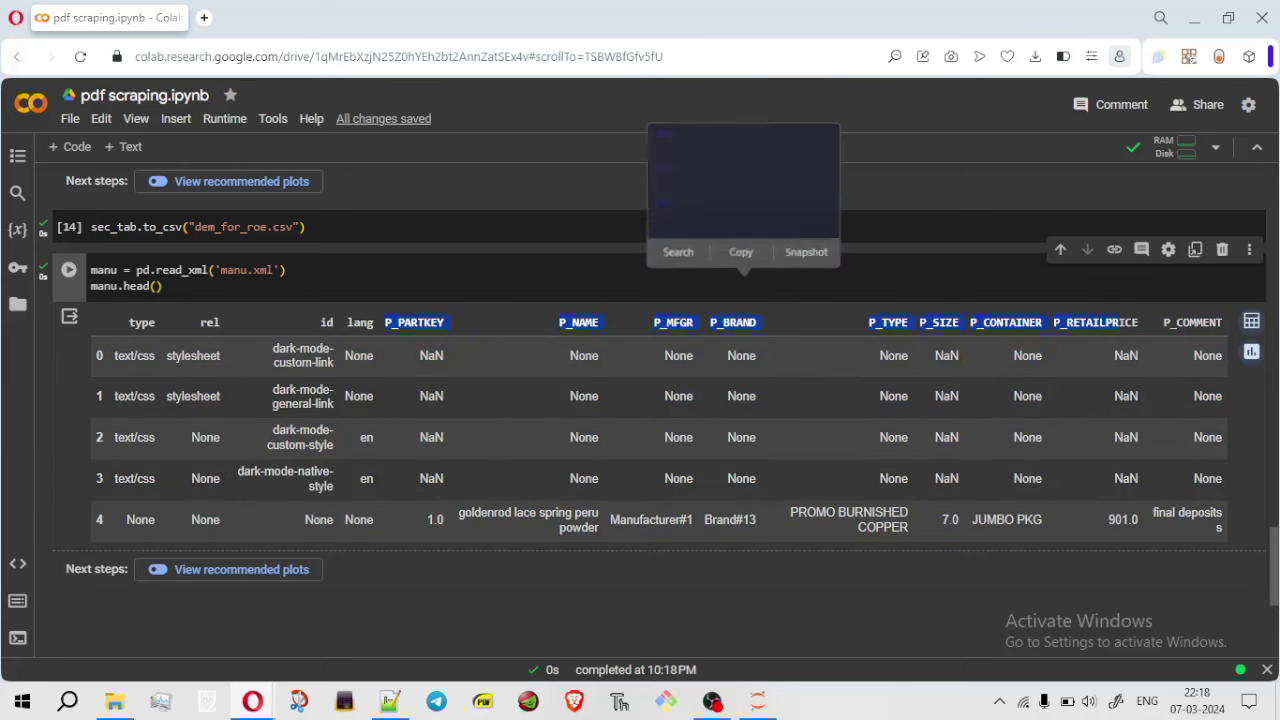
{"action": "left_click", "coordinate": [315, 345]}
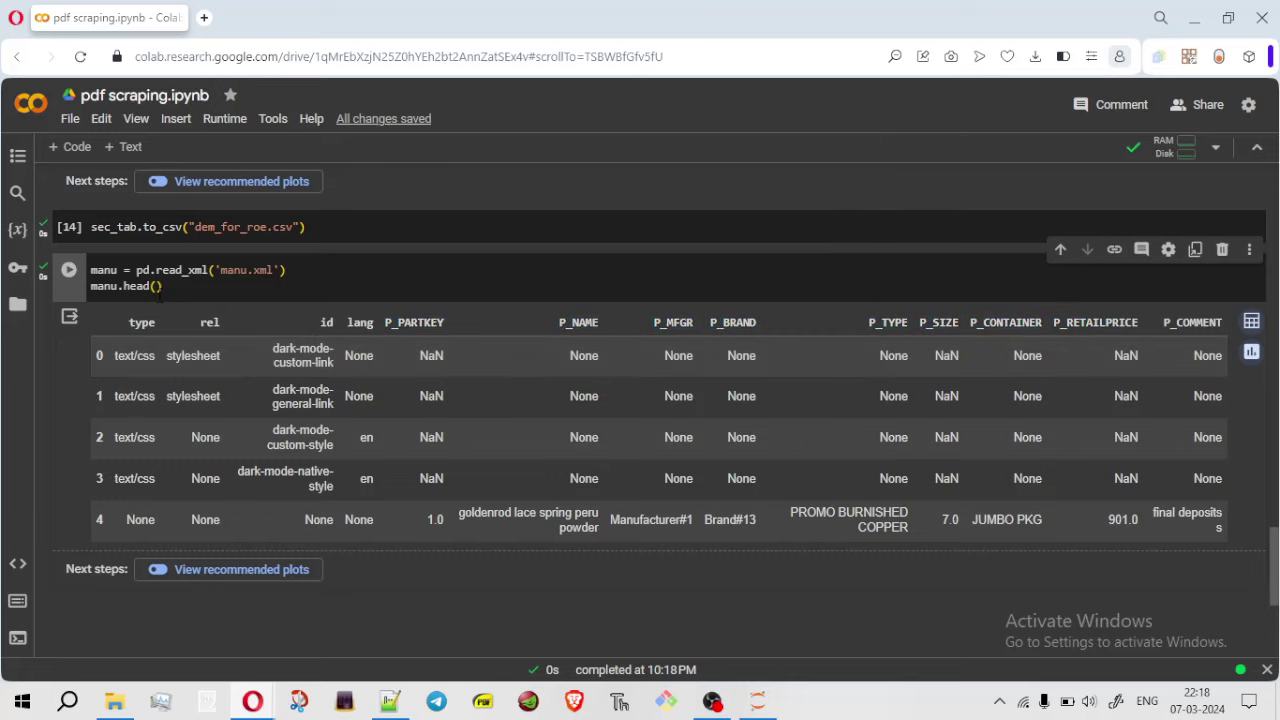
Change manu.head() to manu.tail() to list rows 1999–2003, then minimize the browser
{"action": "double_click", "coordinate": [135, 286]}
{"action": "type", "text": "ta"}
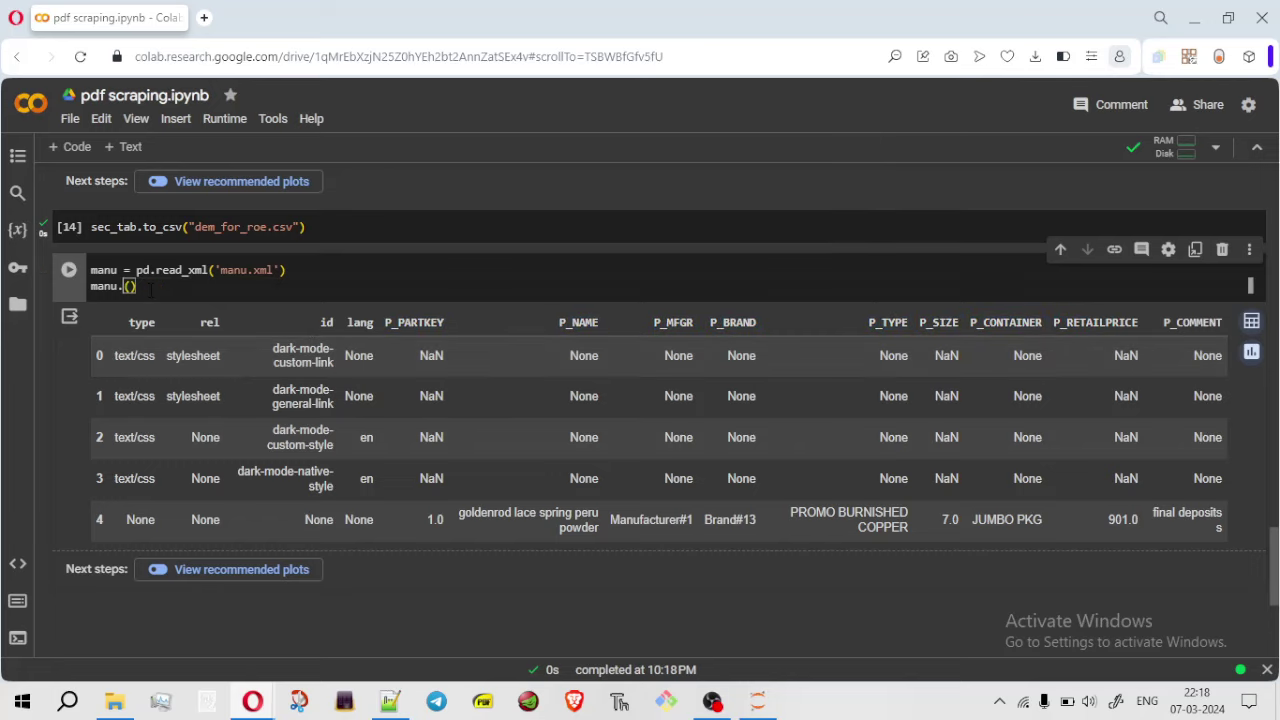
{"action": "type", "text": "il"}
{"action": "key", "text": "ctrl+Return"}
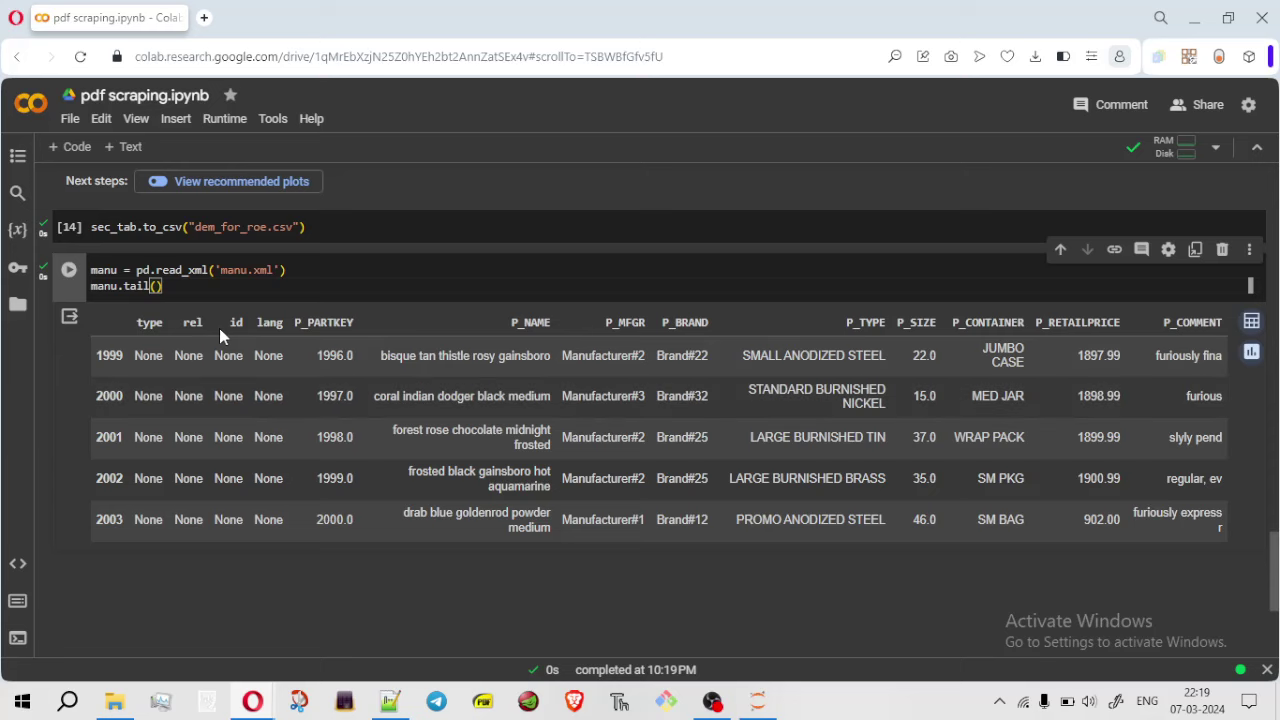
{"action": "left_click", "coordinate": [1196, 22]}
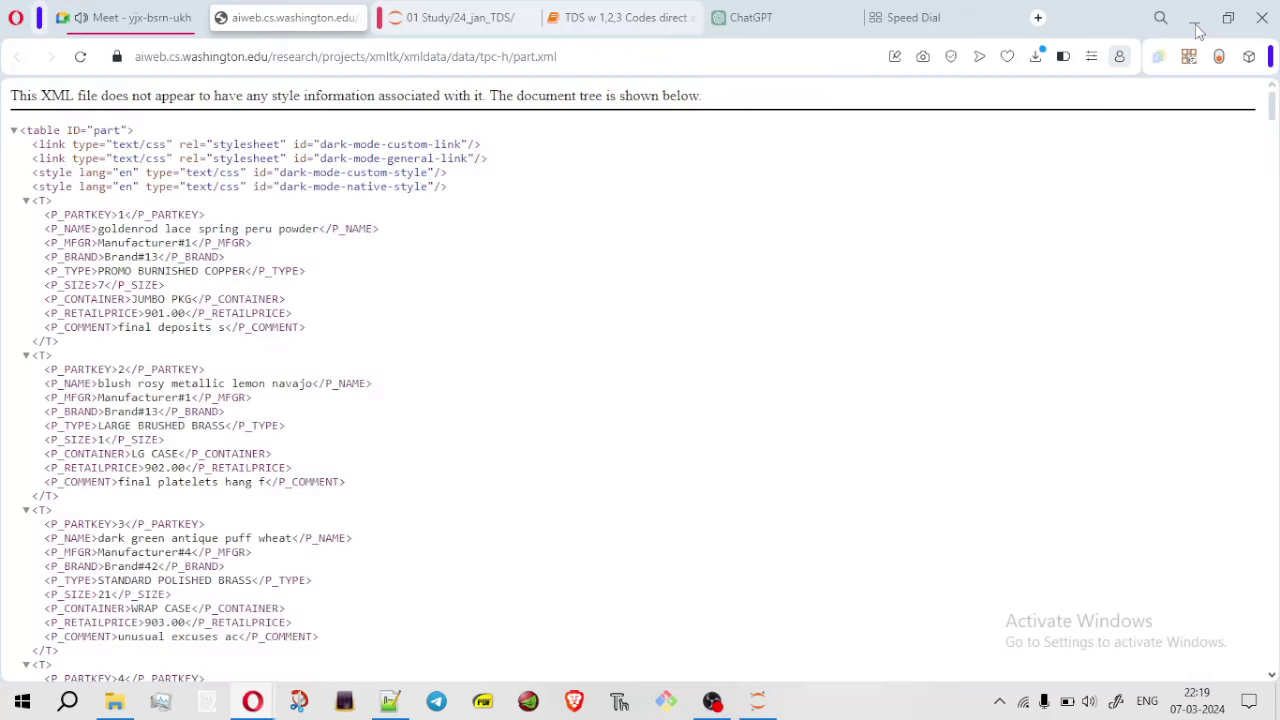
Open manu.xml from File Explorer in a maximized Notepad window
{"action": "left_click", "coordinate": [115, 703]}
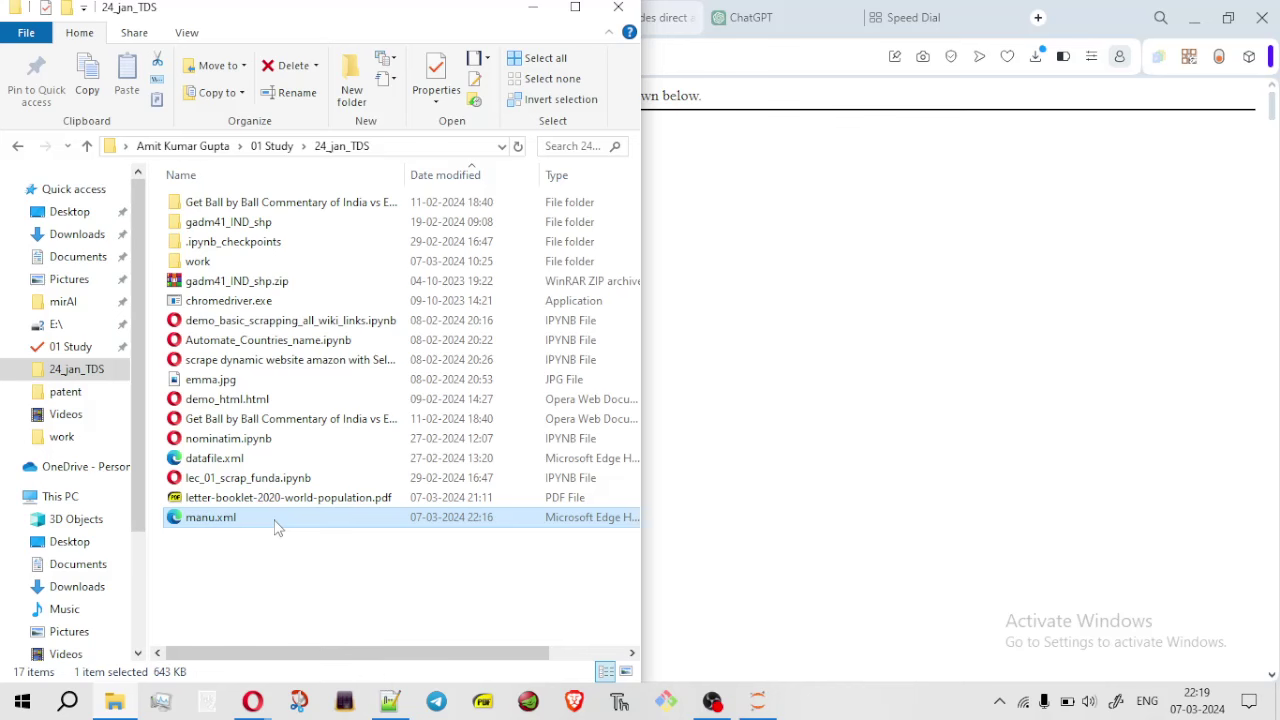
{"action": "right_click", "coordinate": [278, 528]}
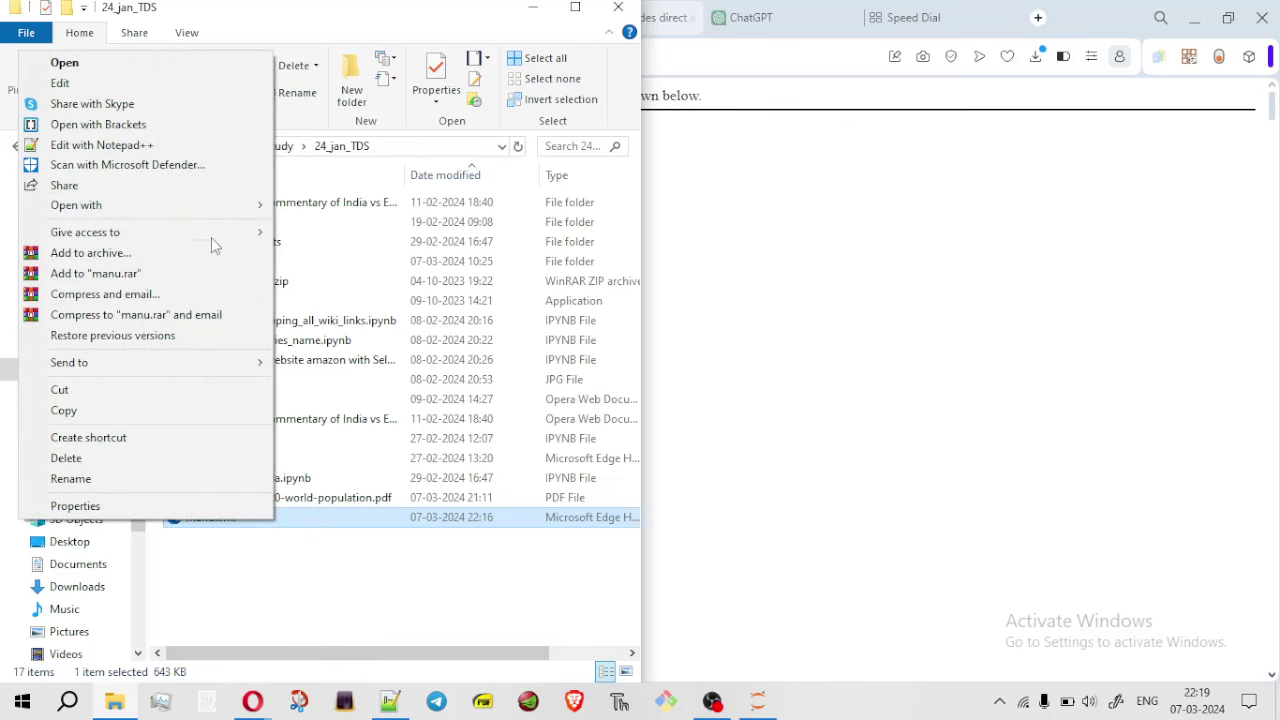
{"action": "mouse_move", "coordinate": [228, 207]}
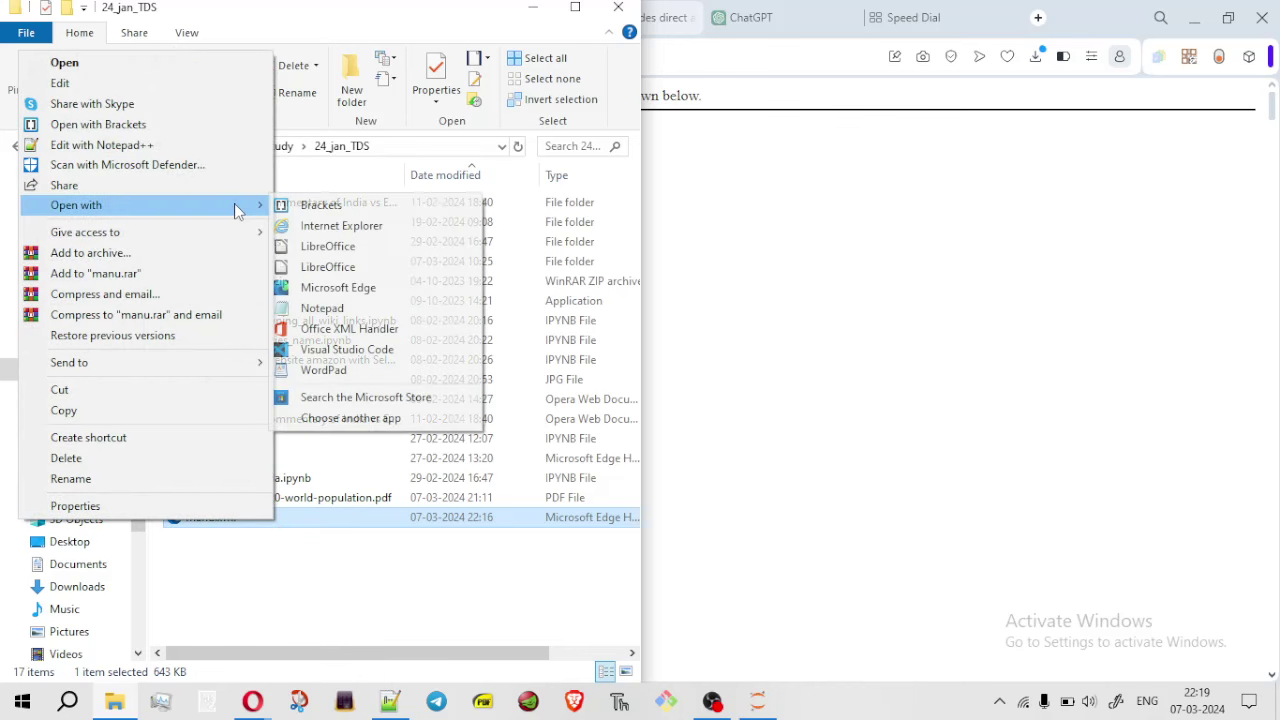
{"action": "left_click", "coordinate": [390, 314]}
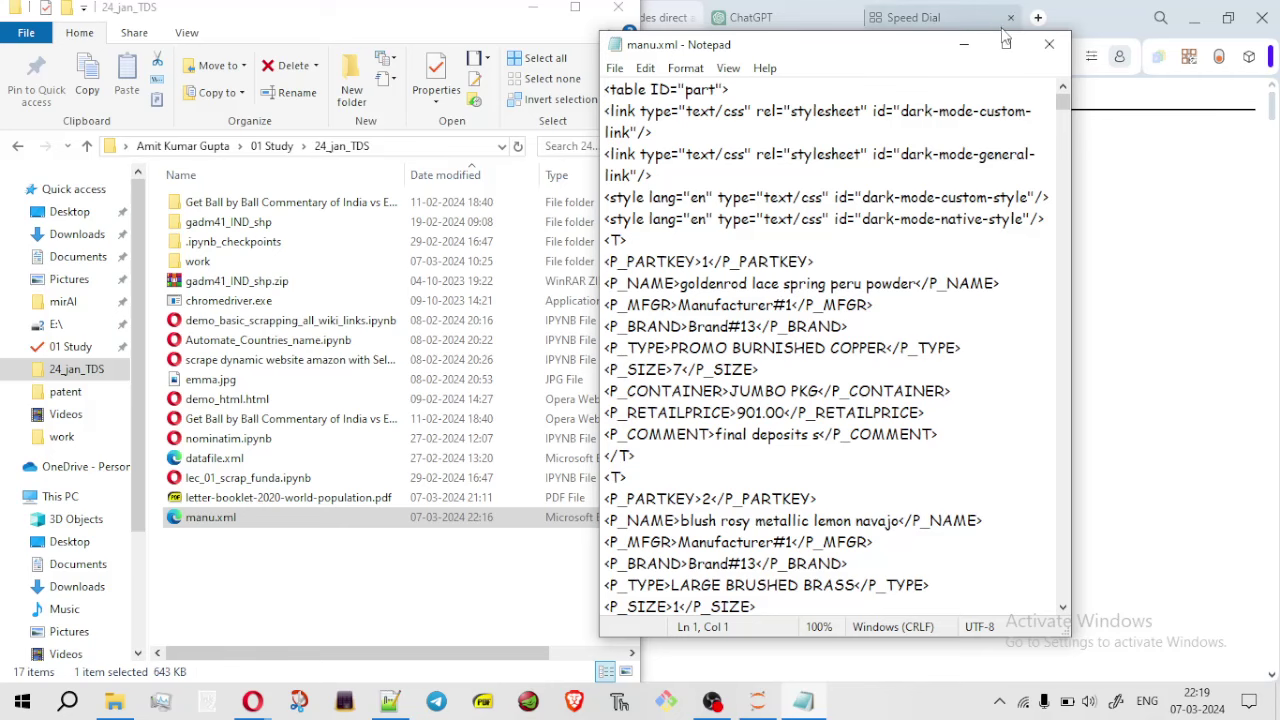
{"action": "left_click", "coordinate": [1008, 46]}
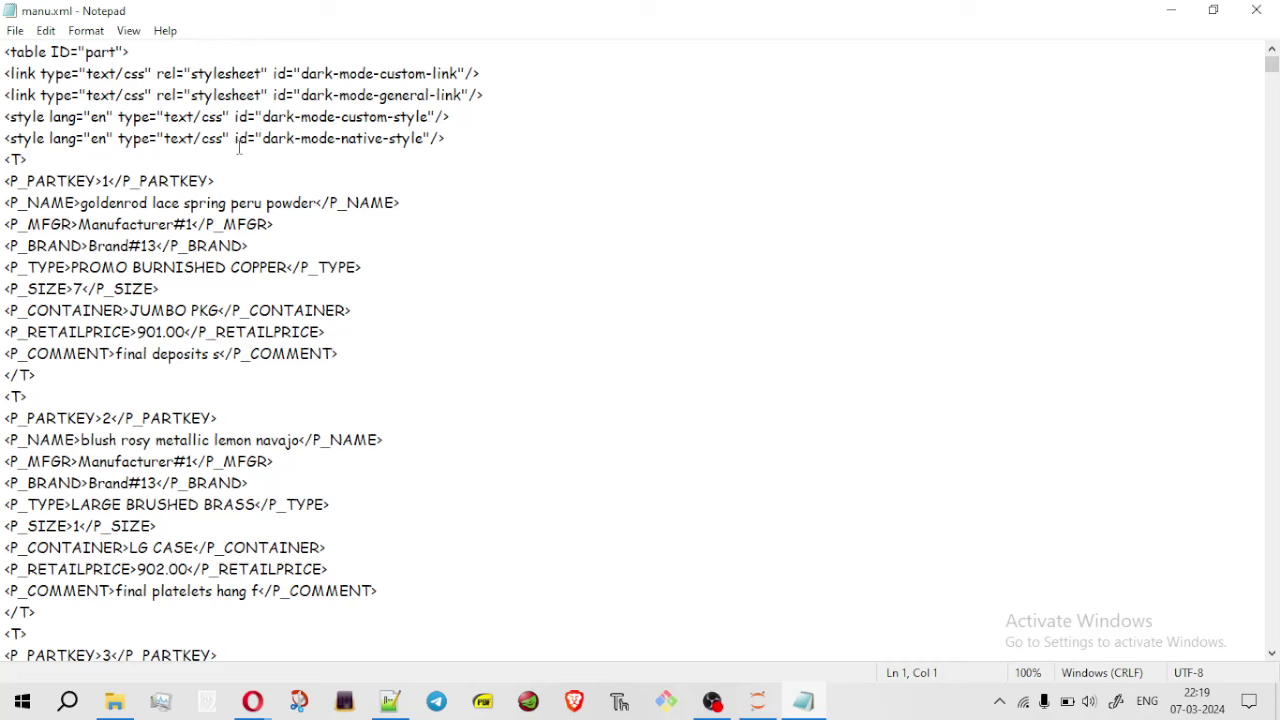
Delete the four stylesheet lines below <table ID="part"> and save manu.xml
{"action": "left_click_drag", "start_coordinate": [446, 139], "coordinate": [4, 73]}
{"action": "key", "text": "Delete"}
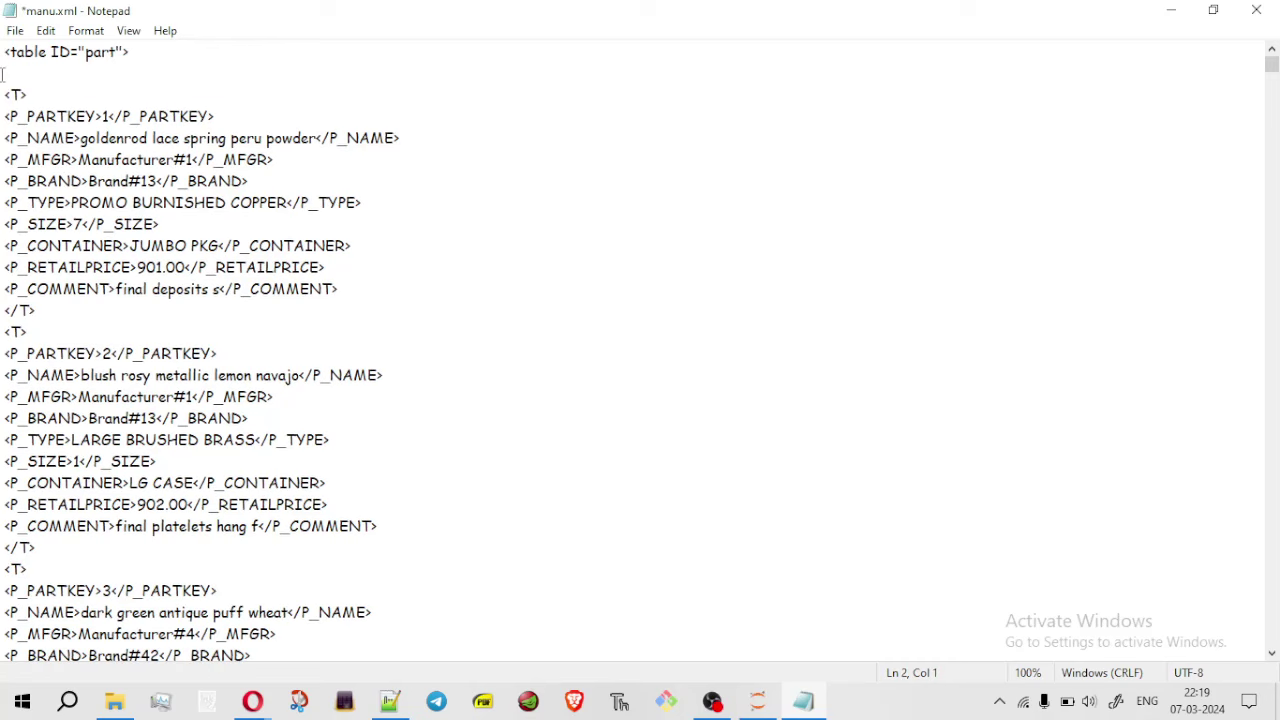
{"action": "key", "text": "BackSpace"}
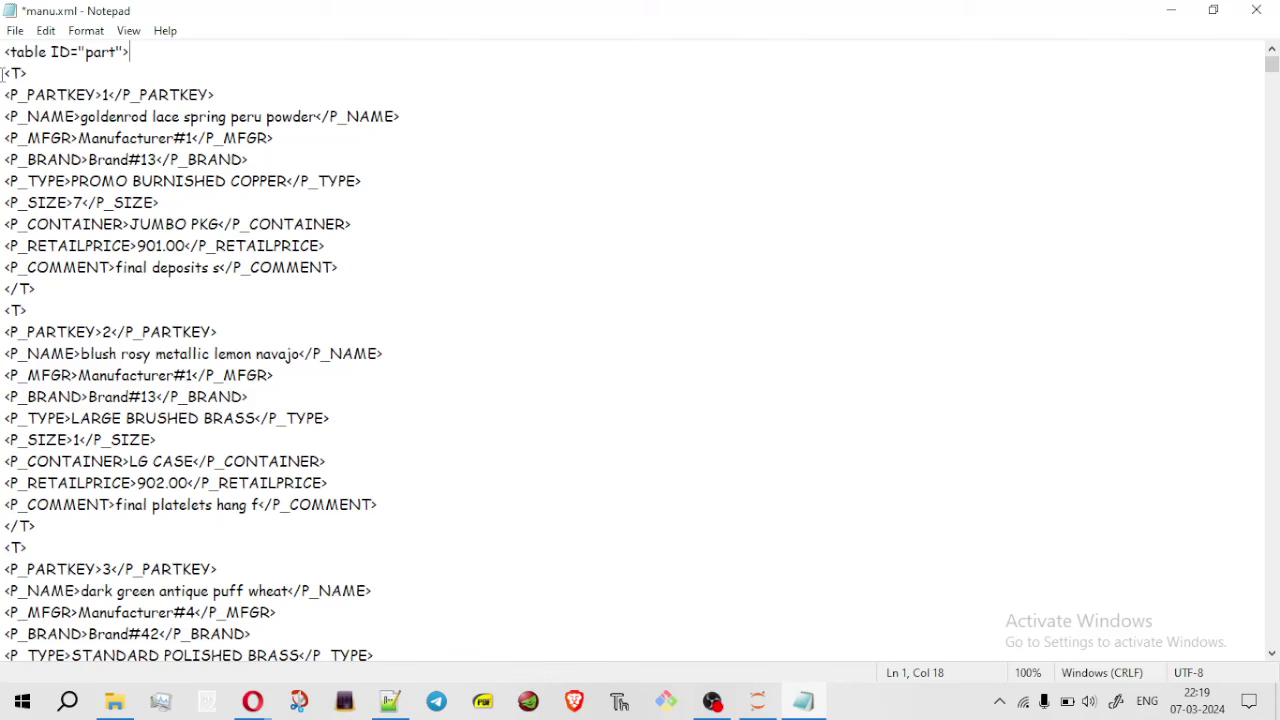
{"action": "key", "text": "ctrl+s"}
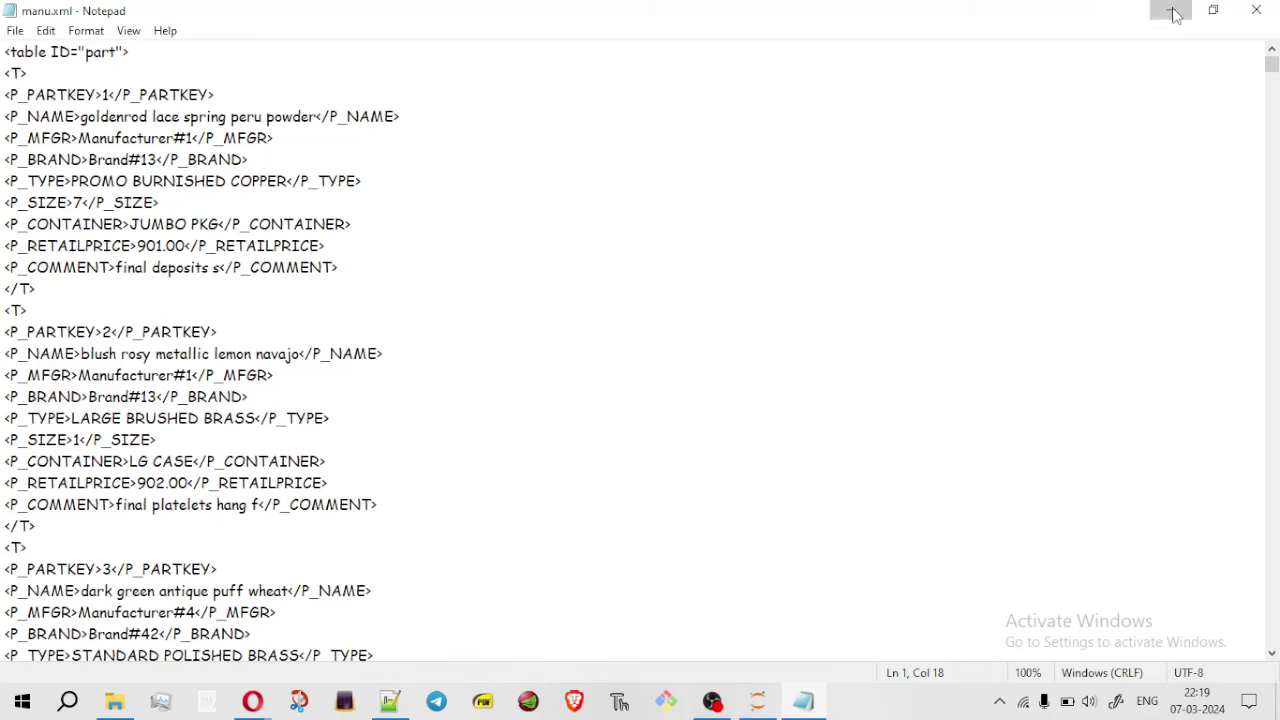
Return to Colab and delete the old manu.xml from the session files
{"action": "left_click", "coordinate": [1174, 14]}
{"action": "left_click", "coordinate": [535, 10]}
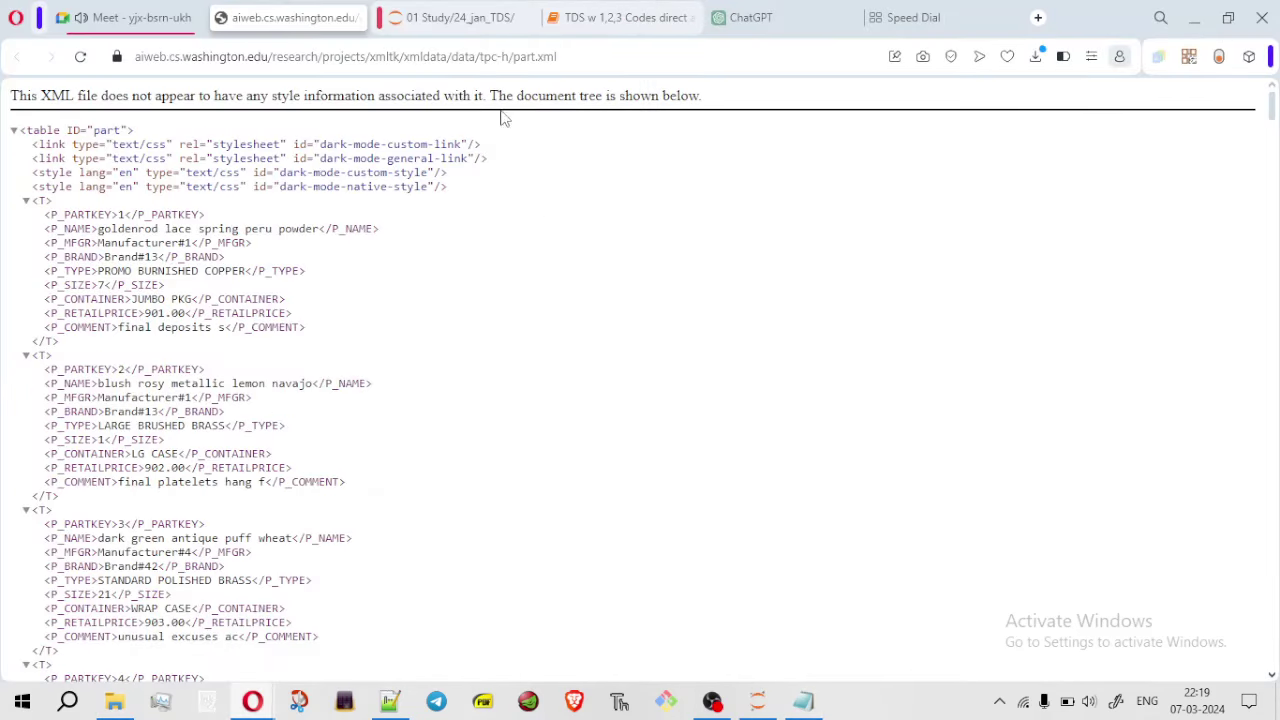
{"action": "key", "text": "alt+Tab"}
{"action": "key", "text": "Tab"}
{"action": "key", "text": "Escape"}
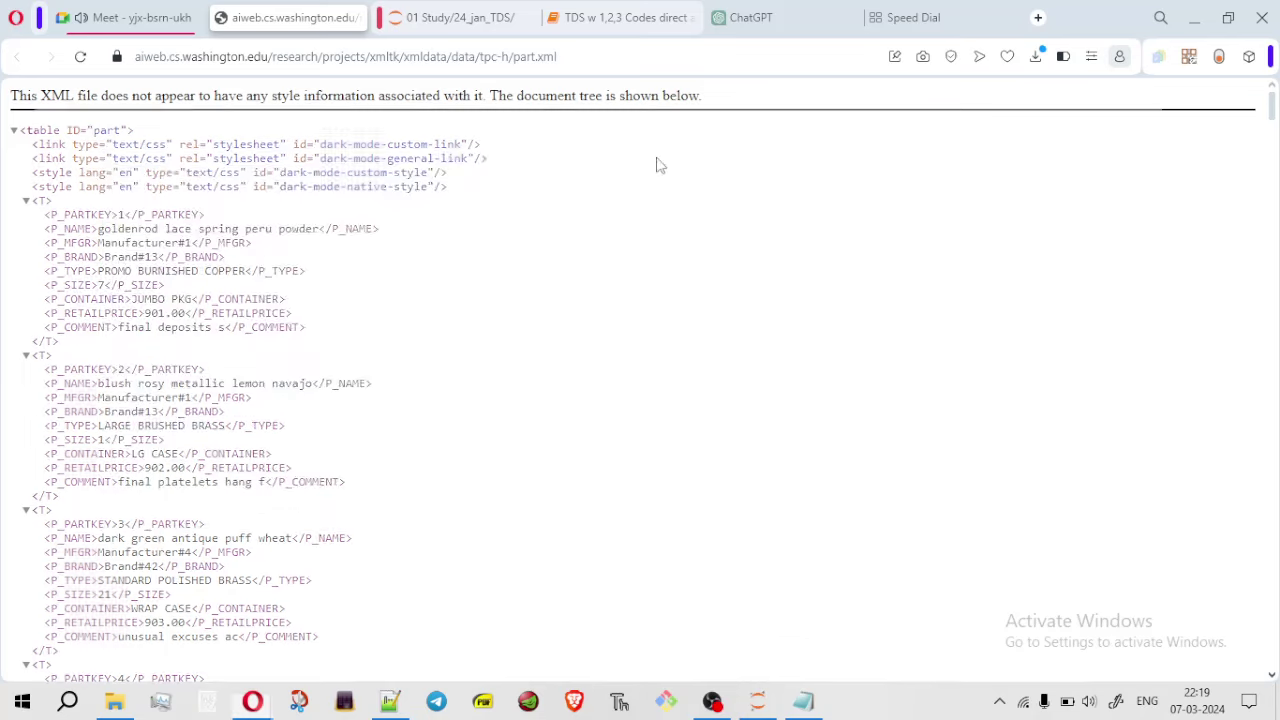
{"action": "key", "text": "alt+Tab"}
{"action": "left_click", "coordinate": [17, 303]}
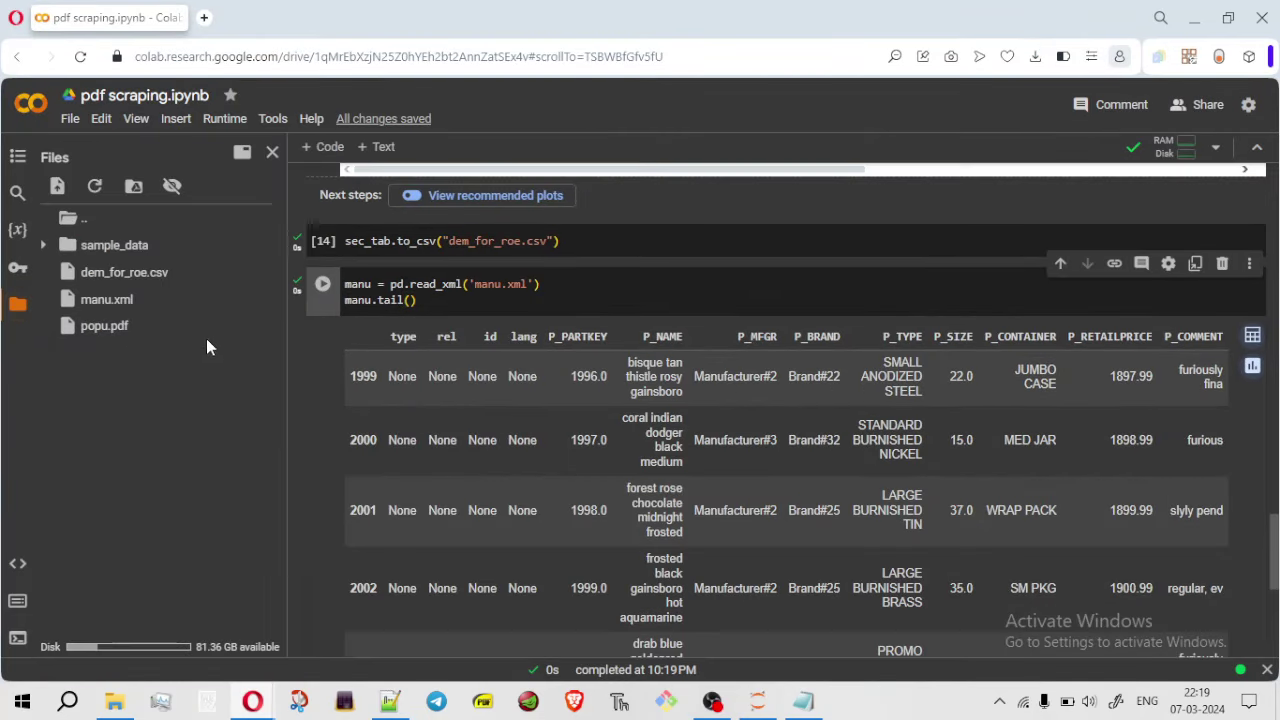
{"action": "left_click", "coordinate": [271, 299]}
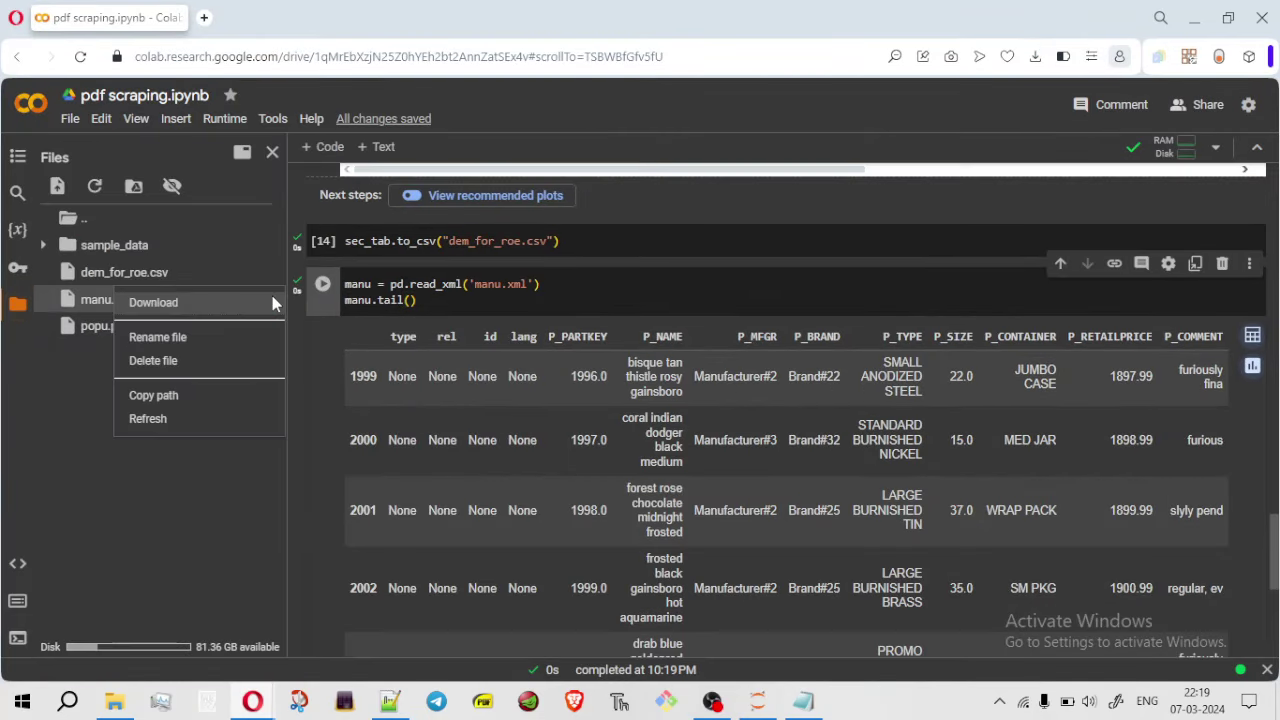
{"action": "left_click", "coordinate": [178, 360]}
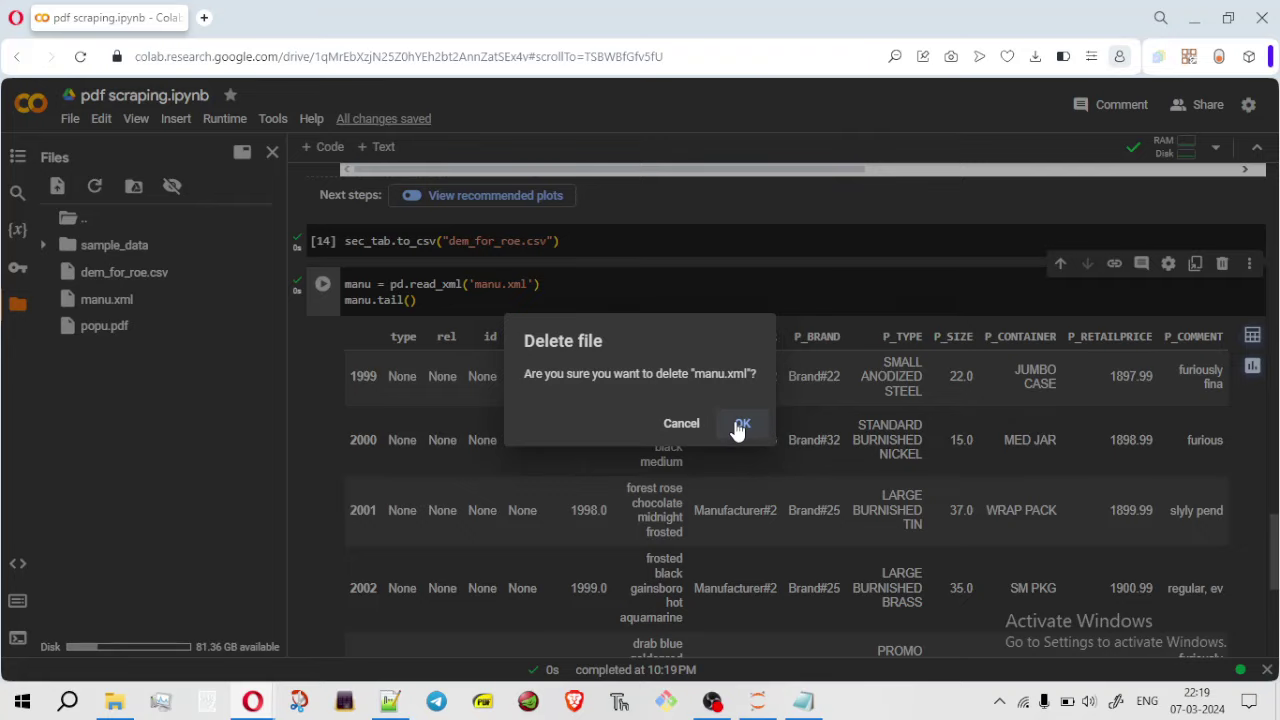
{"action": "left_click", "coordinate": [738, 423]}
Upload the edited manu.xml by dragging it from File Explorer into the Files panel
{"action": "key", "text": "super+Right"}
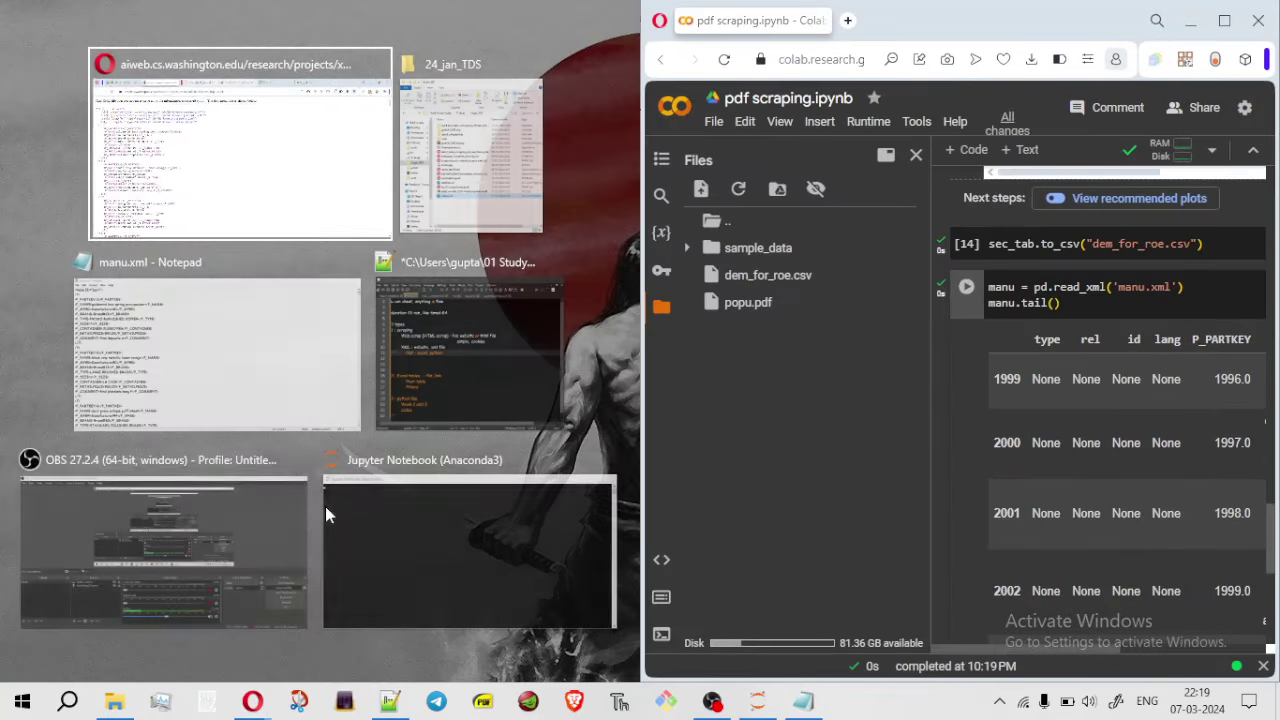
{"action": "key", "text": "Return"}
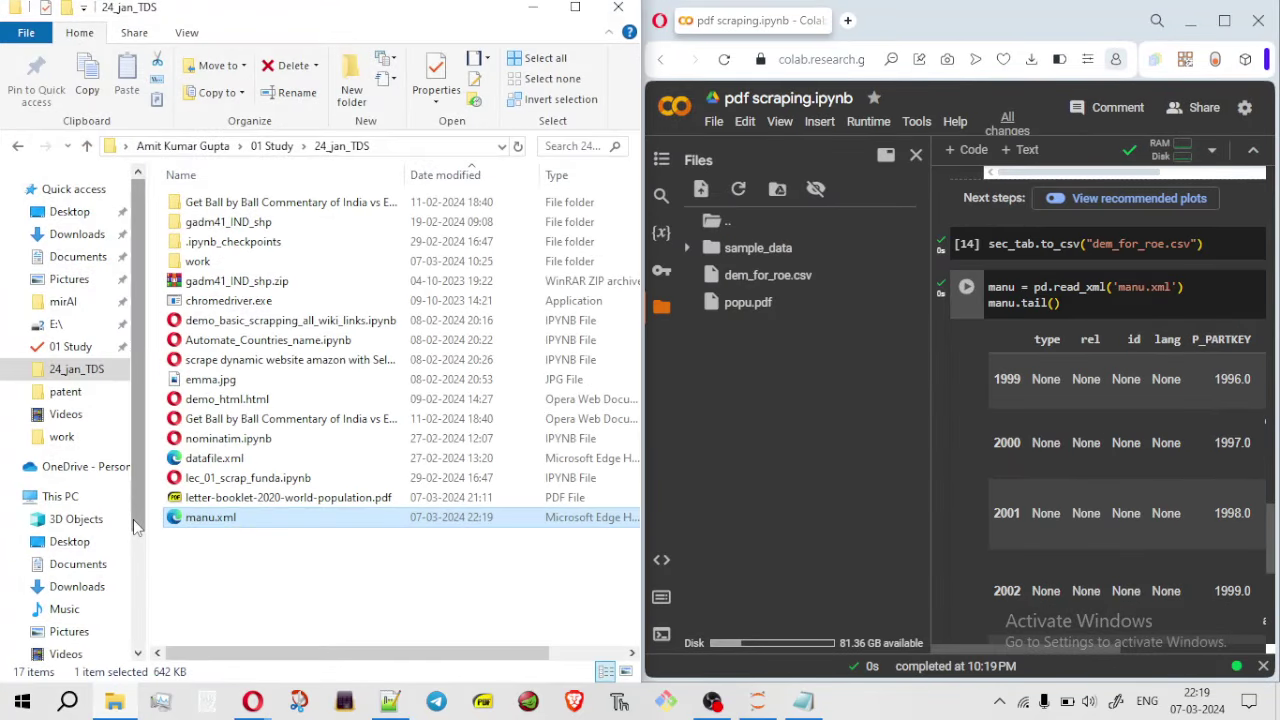
{"action": "left_click_drag", "start_coordinate": [215, 517], "coordinate": [851, 498]}
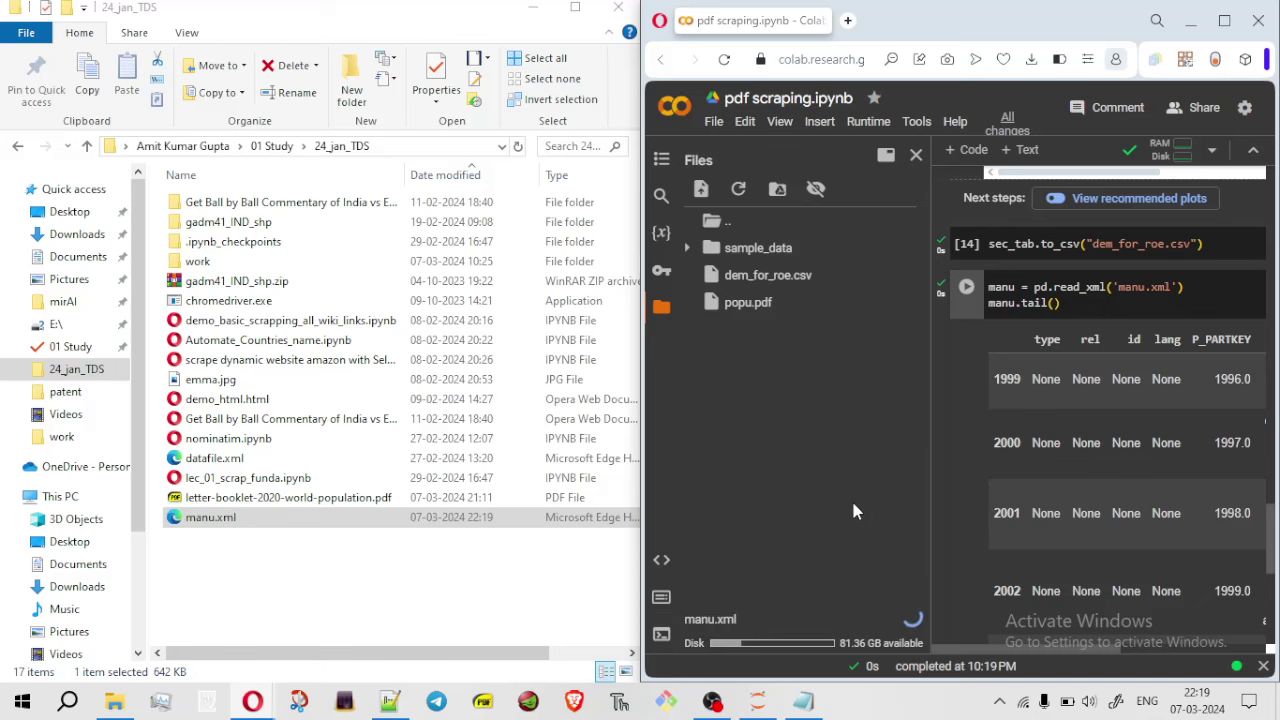
{"action": "left_click", "coordinate": [533, 7]}
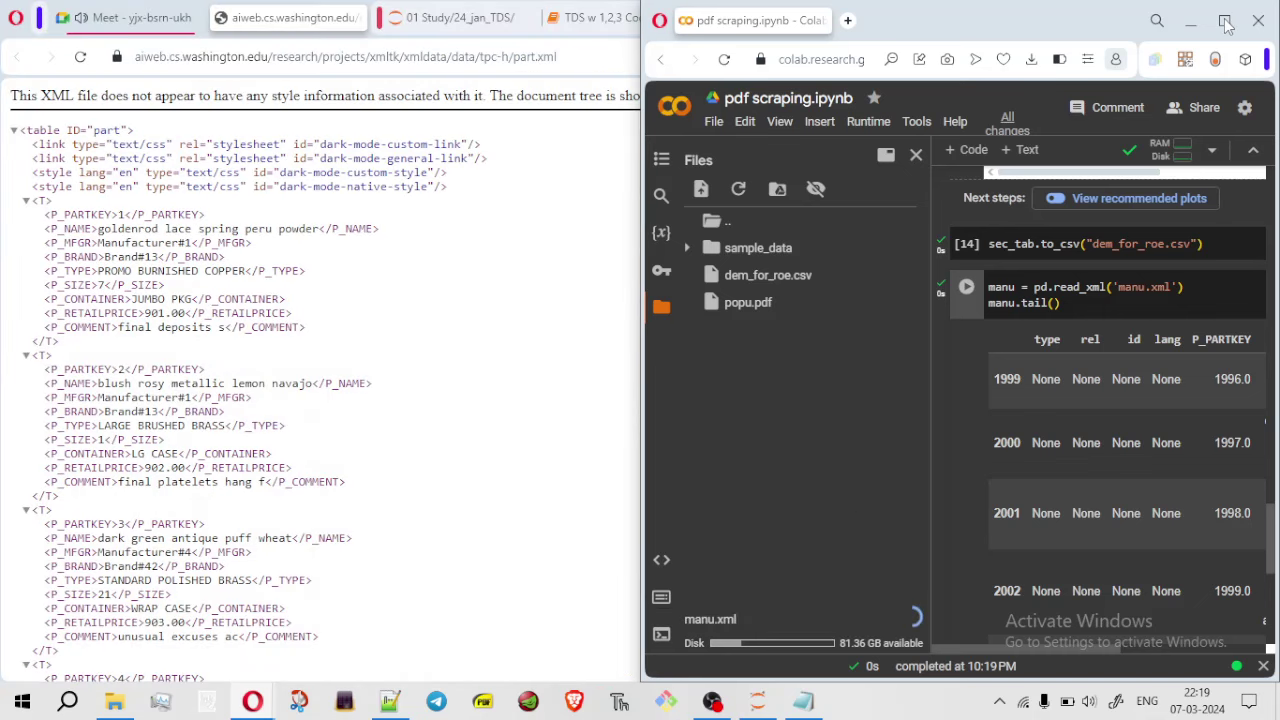
{"action": "left_click", "coordinate": [1224, 20]}
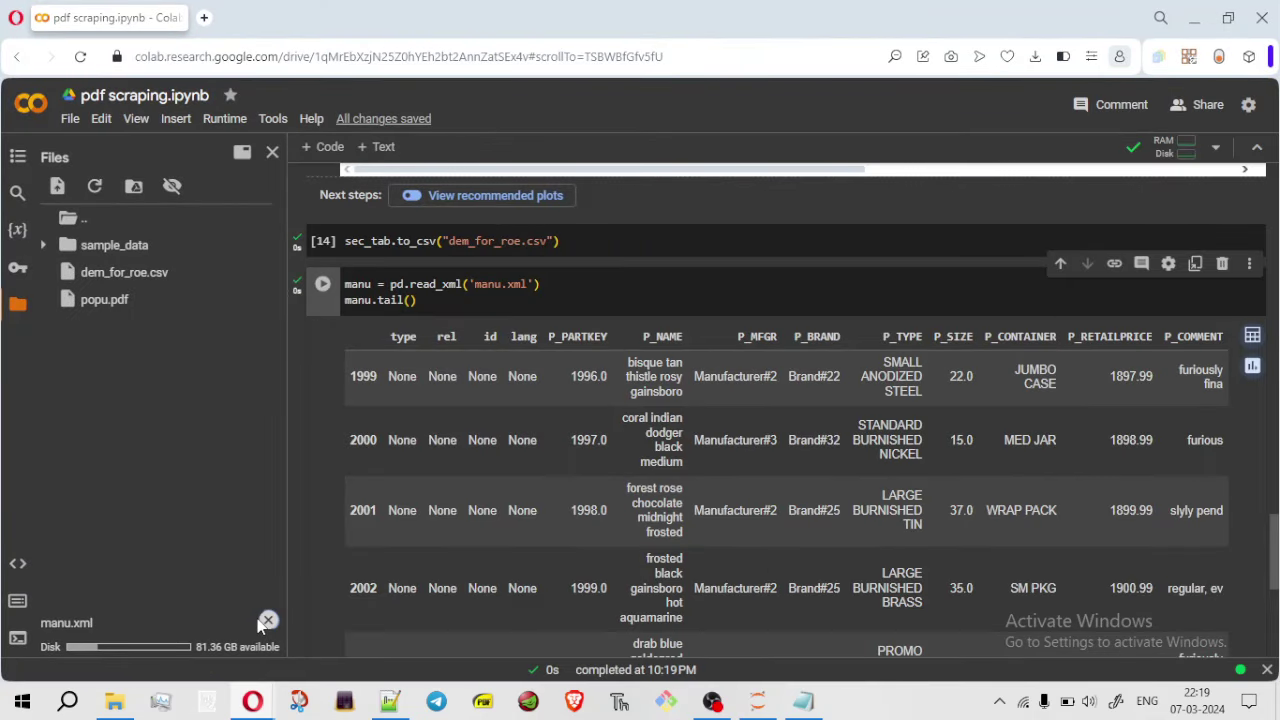
Rerun the read_xml cell and drop .tail() to show the full 2000 × 9 manu DataFrame
{"action": "left_click", "coordinate": [771, 290]}
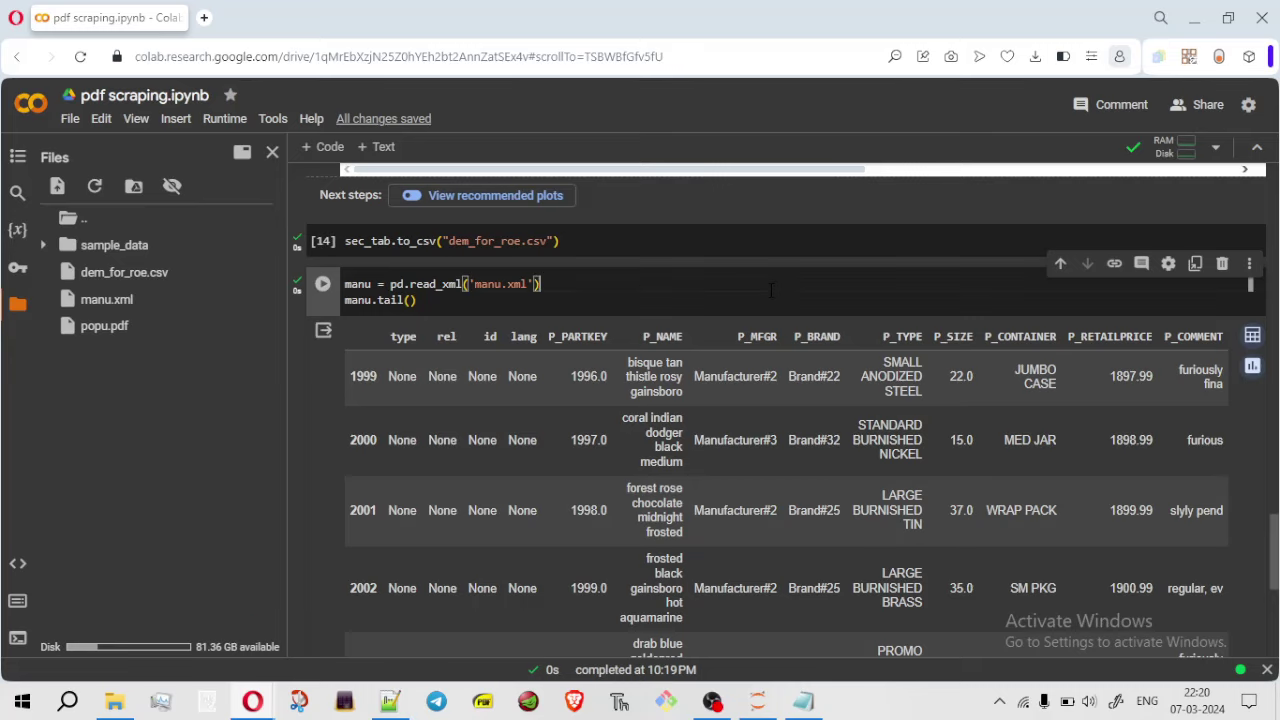
{"action": "key", "text": "ctrl+Return"}
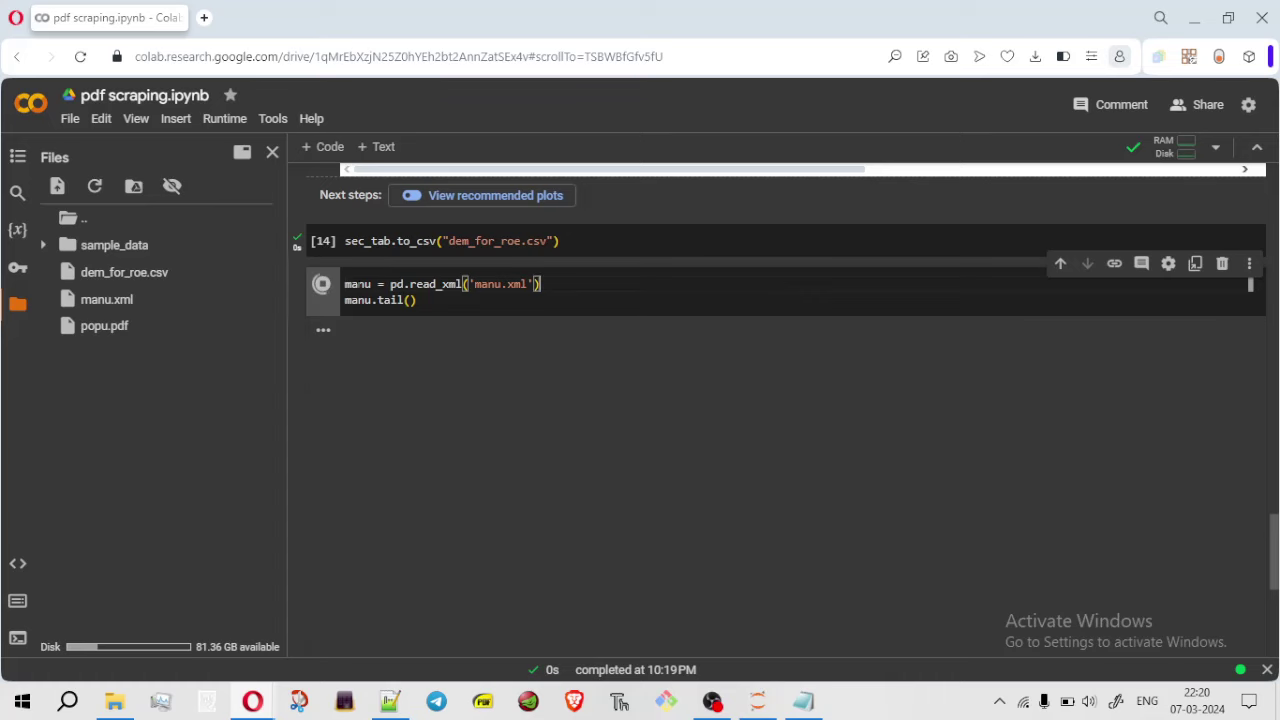
{"action": "left_click", "coordinate": [17, 304]}
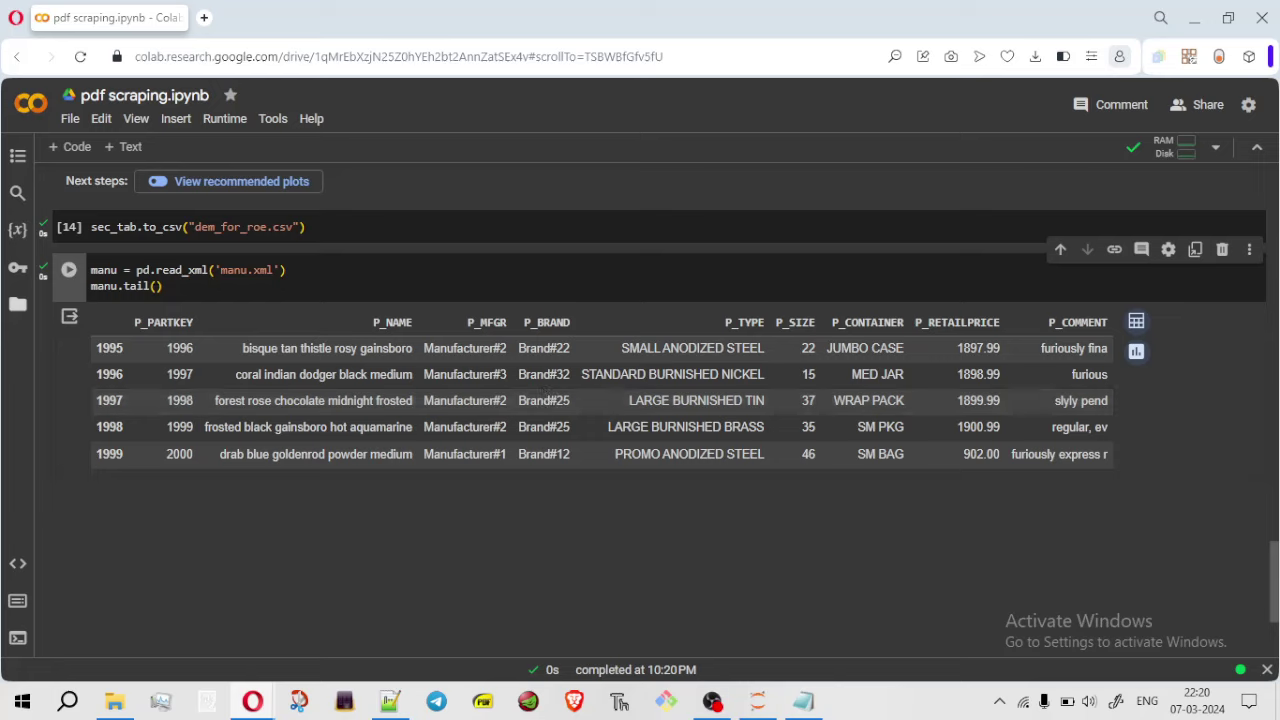
{"action": "key", "text": "shift+Left"}
{"action": "key", "text": "shift+Left"}
{"action": "key", "text": "shift+Left"}
{"action": "key", "text": "shift+Left"}
{"action": "key", "text": "shift+Left"}
{"action": "key", "text": "shift+Left"}
{"action": "key", "text": "shift+Left"}
{"action": "key", "text": "BackSpace"}
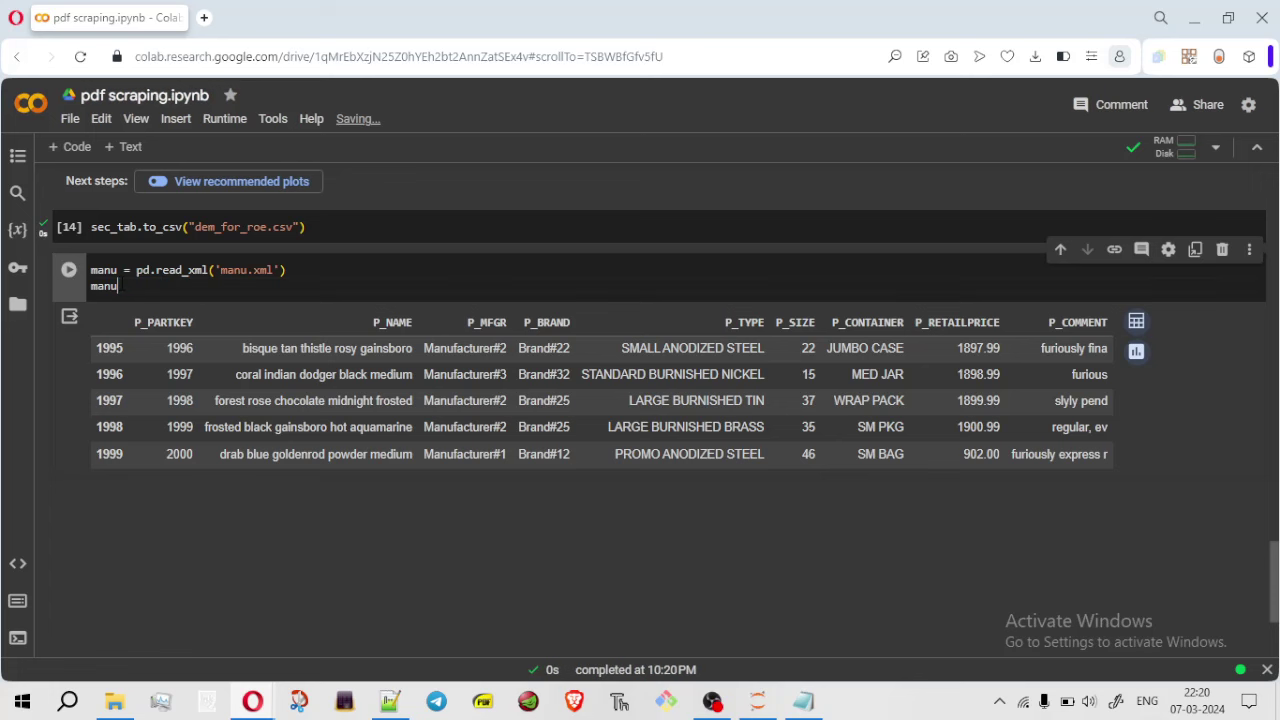
{"action": "key", "text": "ctrl+Return"}
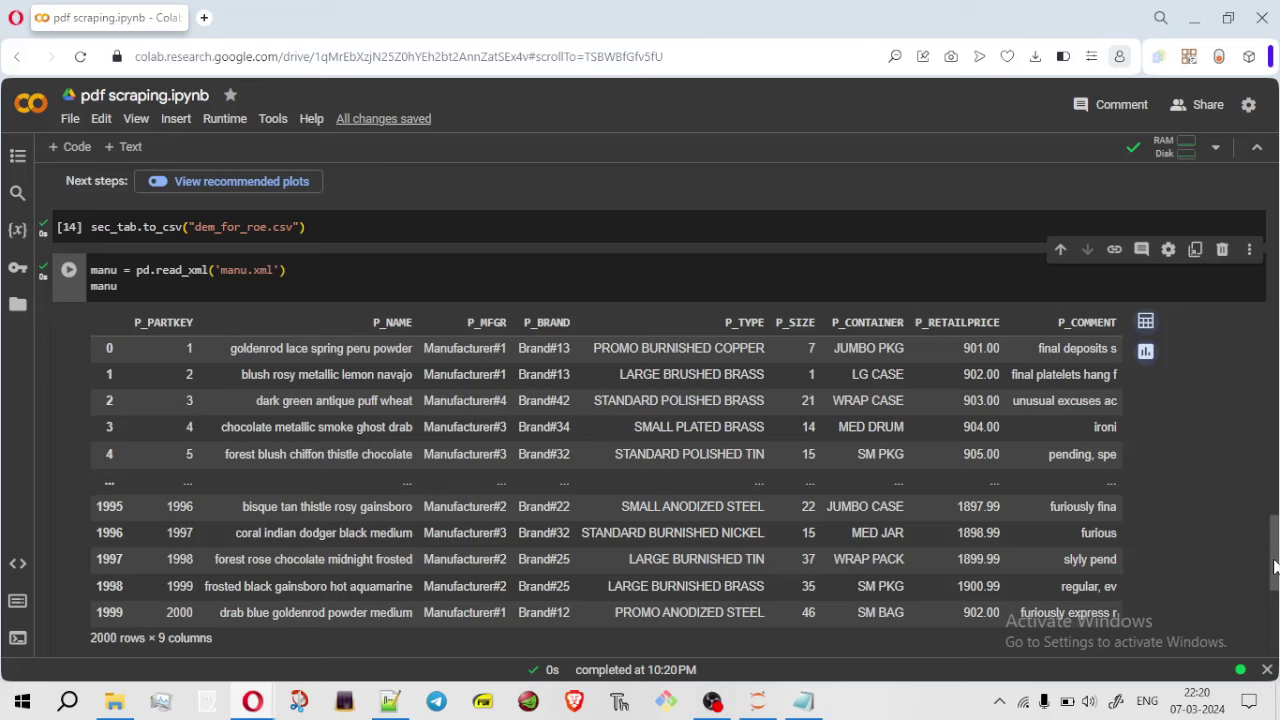
{"action": "scroll", "coordinate": [1191, 520], "scroll_direction": "down", "scroll_amount": 3}
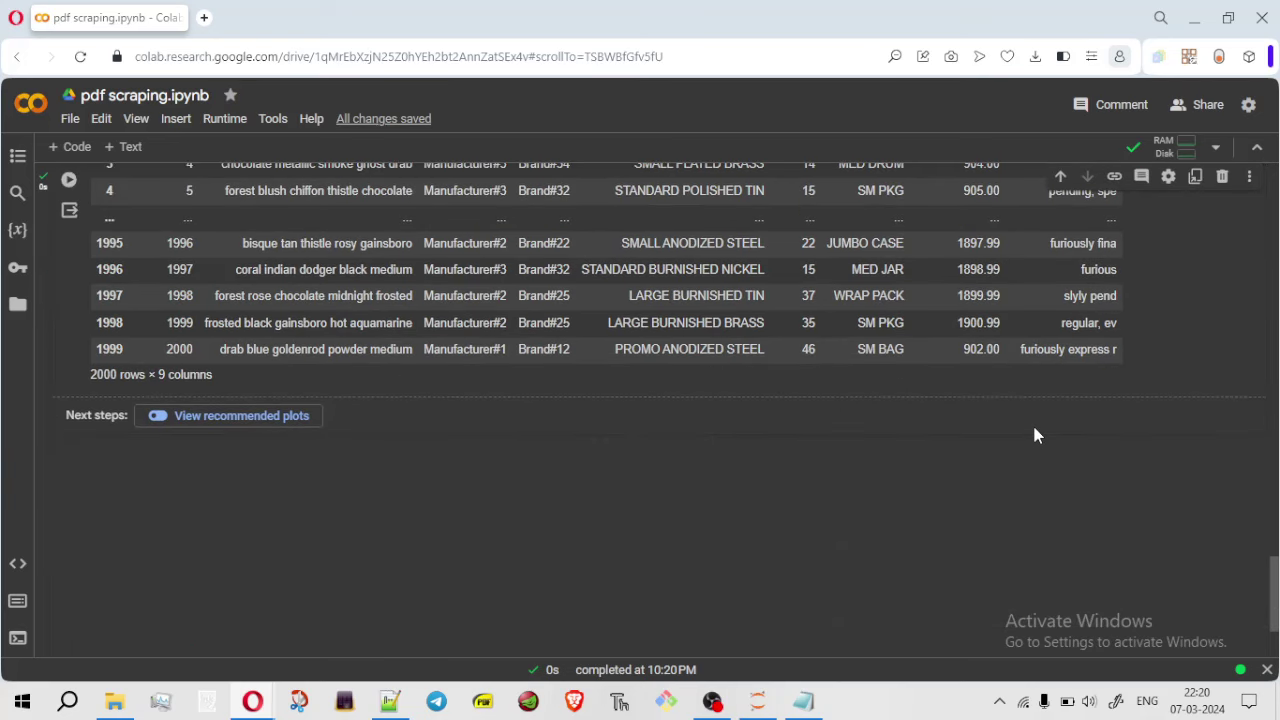
Write the manu DataFrame to manu_data.csv with manu.to_csv in a new code cell
{"action": "key", "text": "shift+Return"}
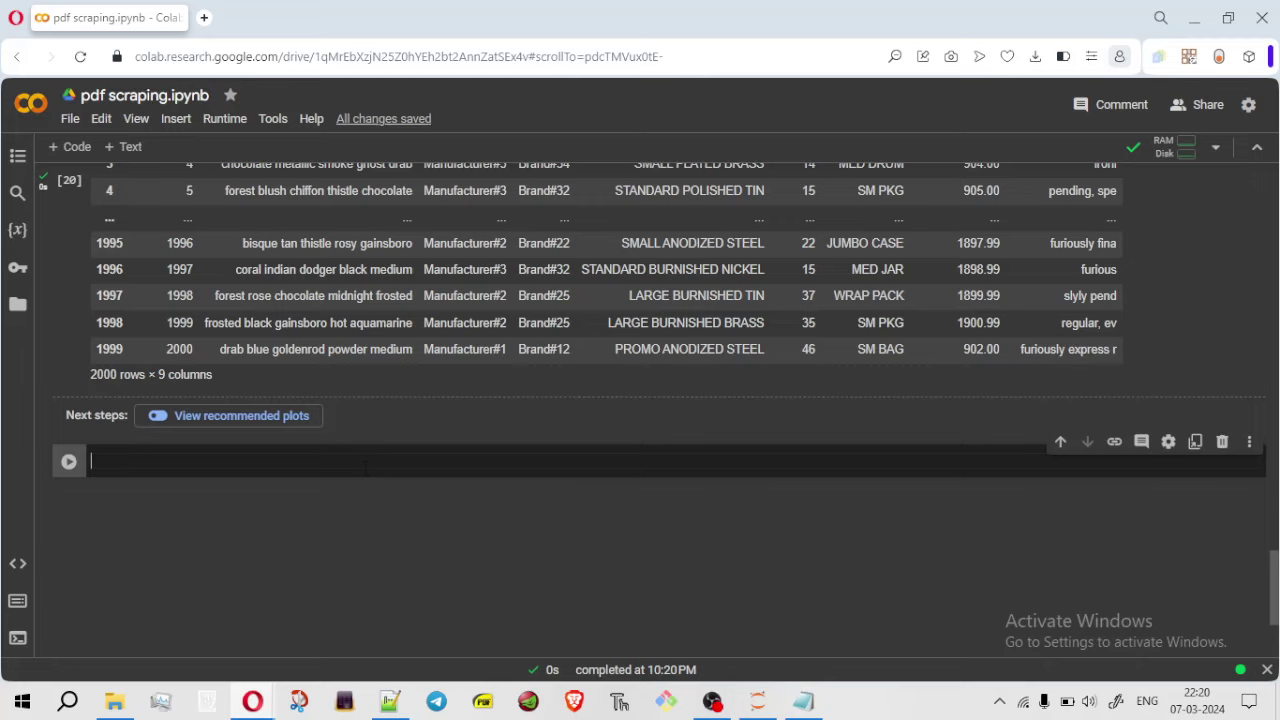
{"action": "left_click_drag", "start_coordinate": [1274, 597], "coordinate": [1155, 571]}
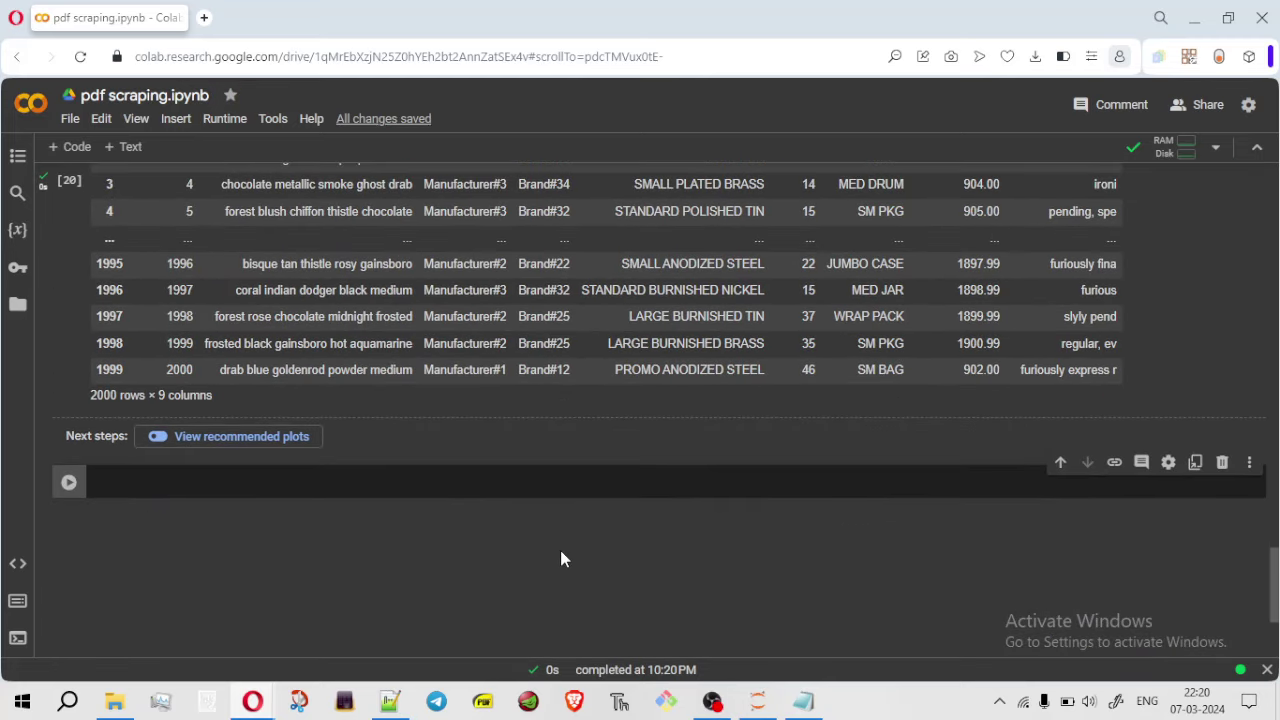
{"action": "key", "text": "ctrl+m"}
{"action": "type", "text": "bn"}
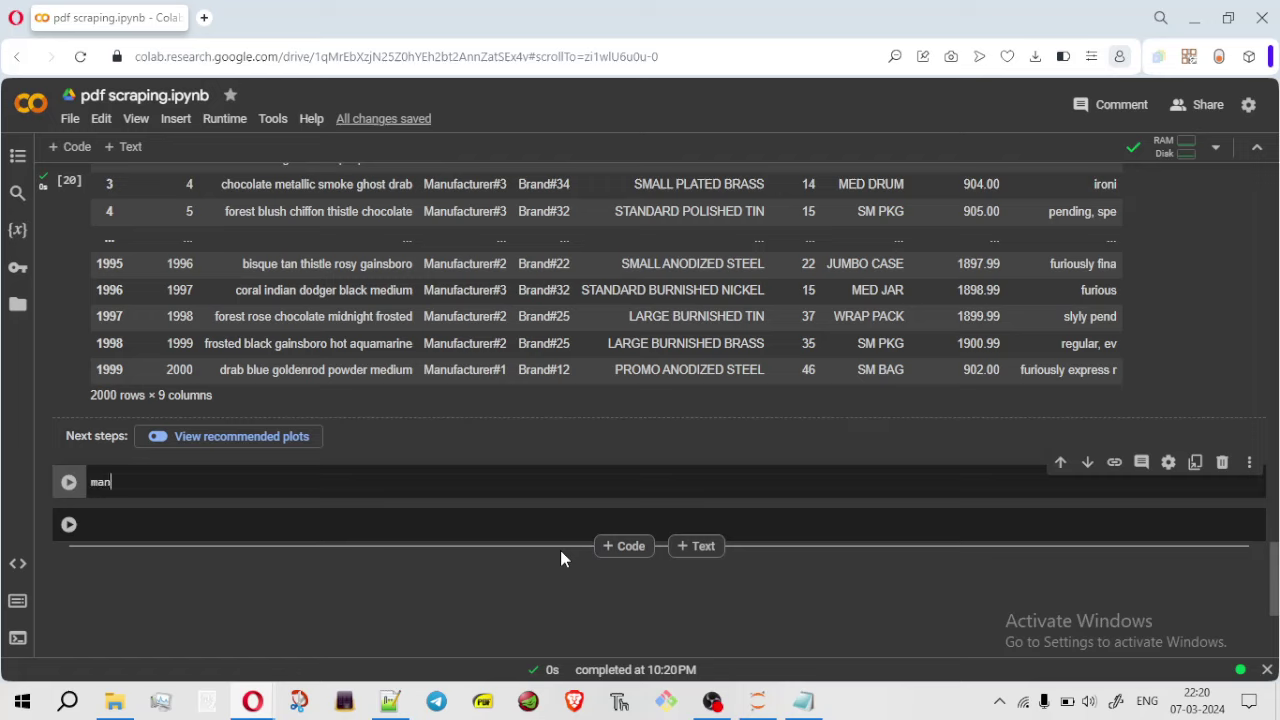
{"action": "type", "text": "anu.to_csv('manu"}
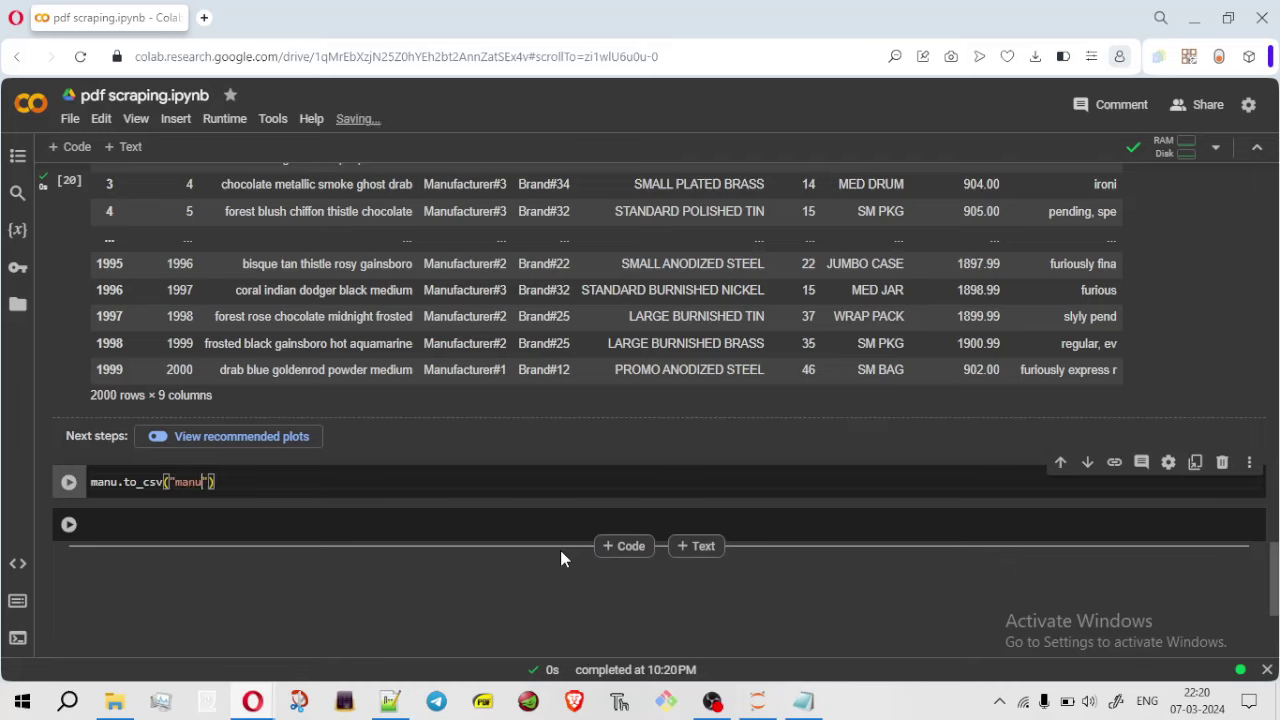
{"action": "type", "text": "_data.csv"}
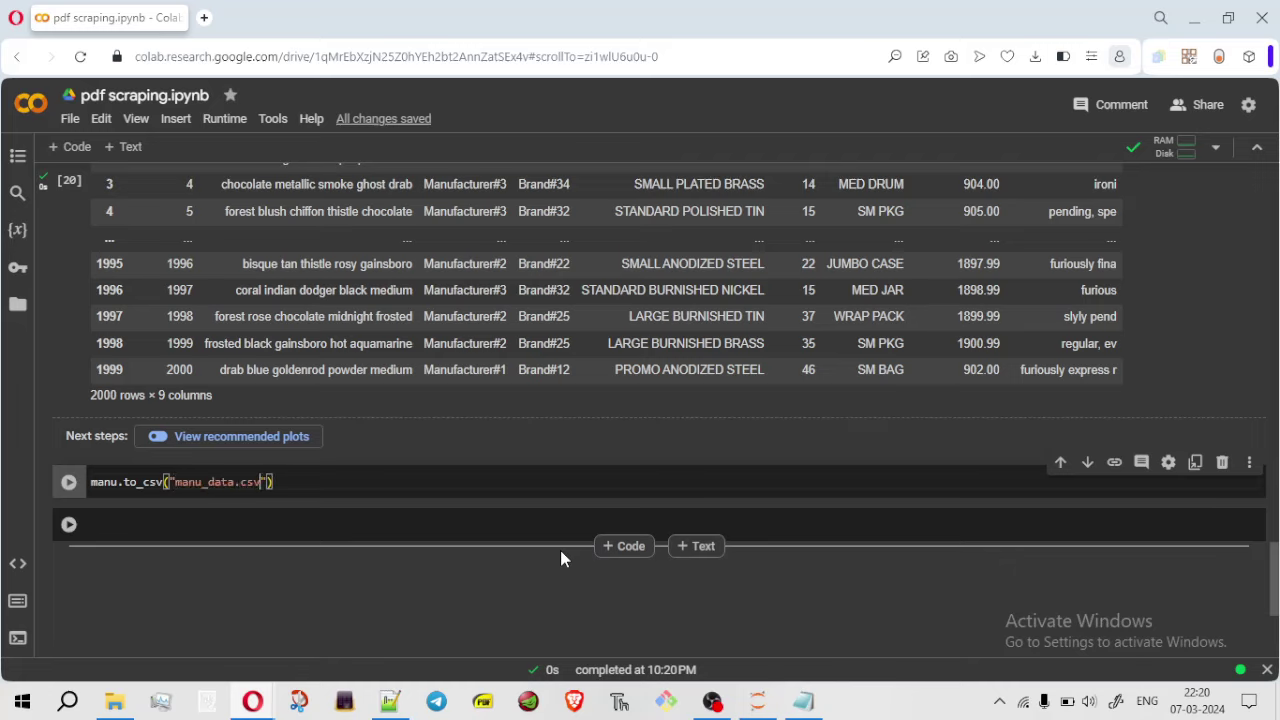
{"action": "key", "text": "shift+Return"}
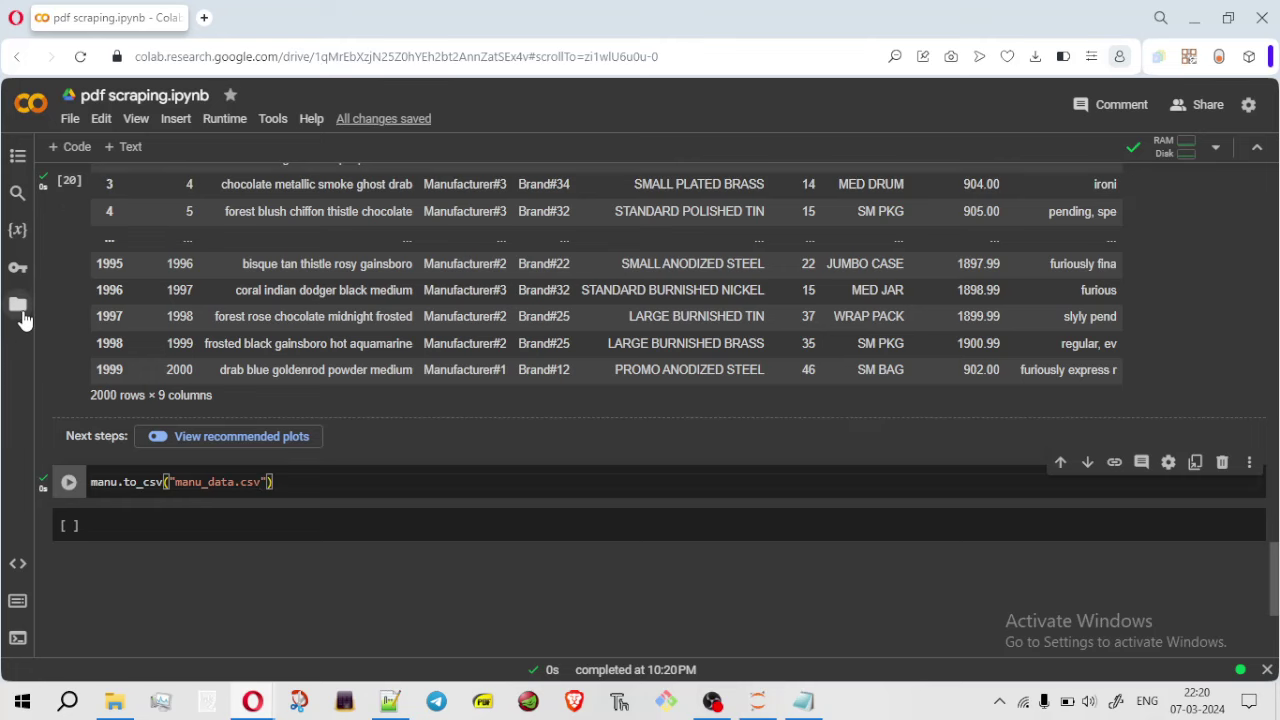
Download manu_data.csv from the session's file list
{"action": "left_click", "coordinate": [17, 304]}
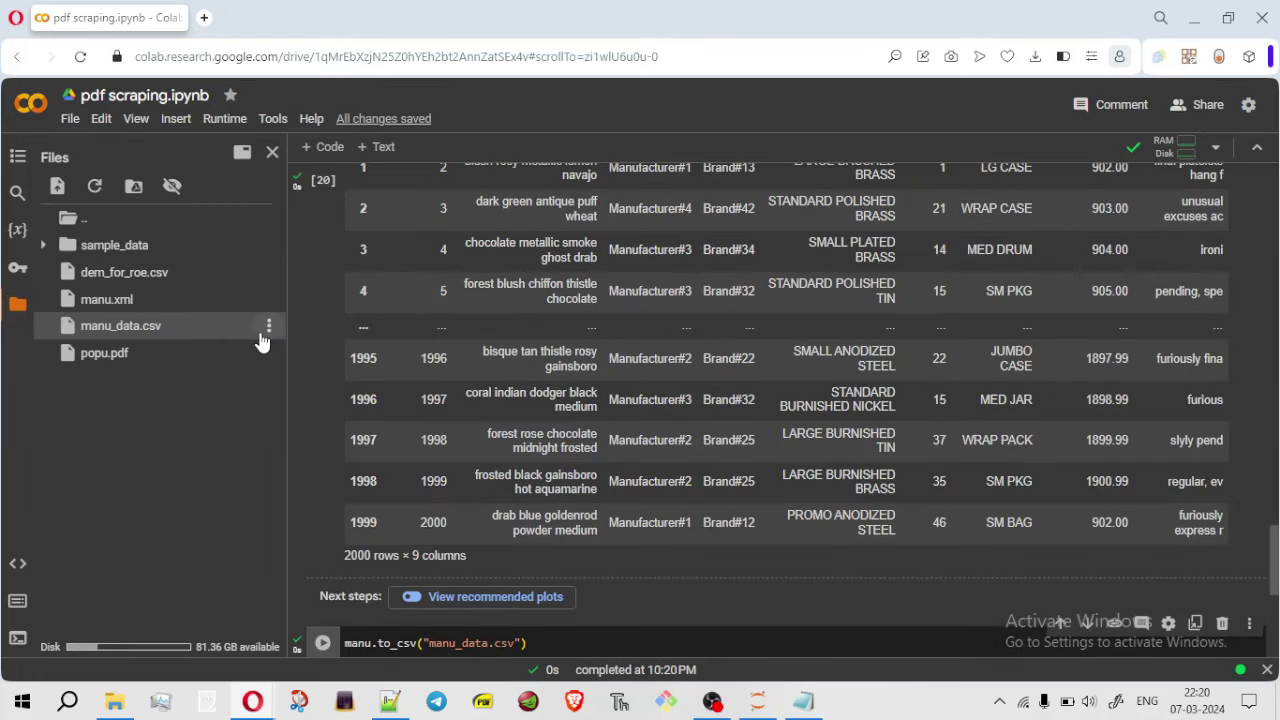
{"action": "left_click", "coordinate": [268, 325]}
{"action": "left_click", "coordinate": [250, 331]}
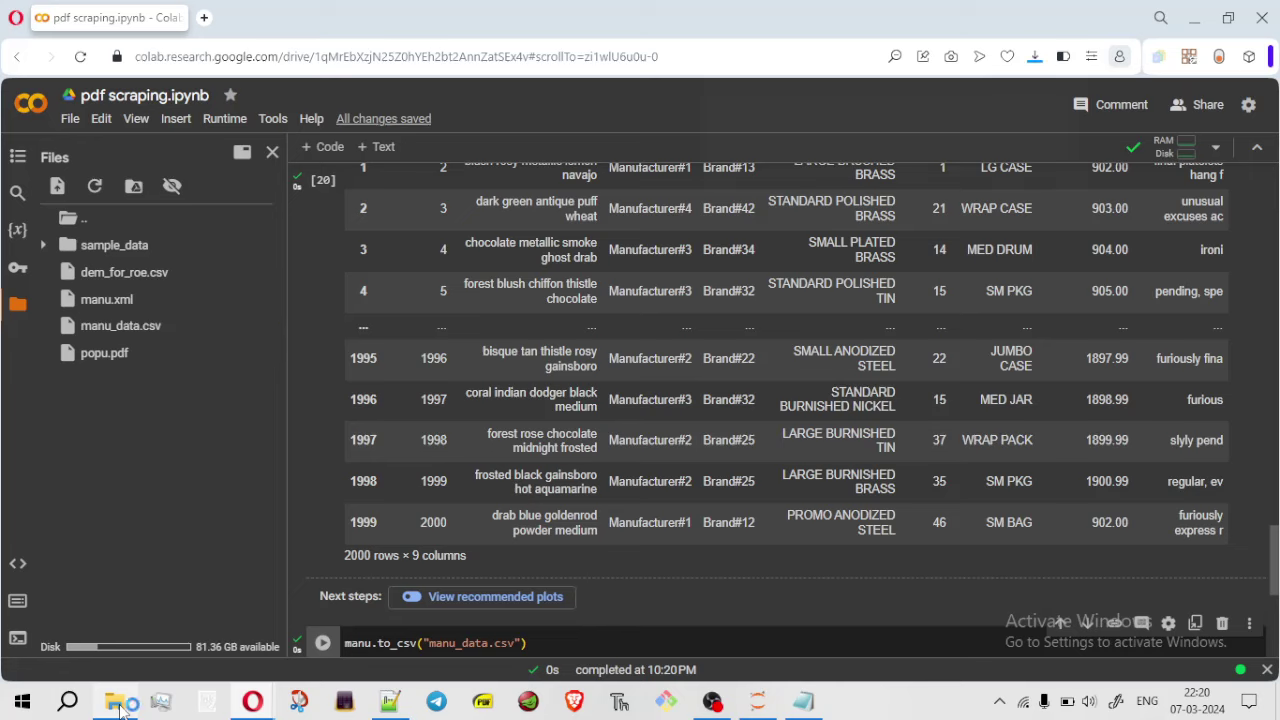
Open the downloaded manu_data.csv in Excel, snapped right beside the XML page
{"action": "left_click", "coordinate": [713, 141]}
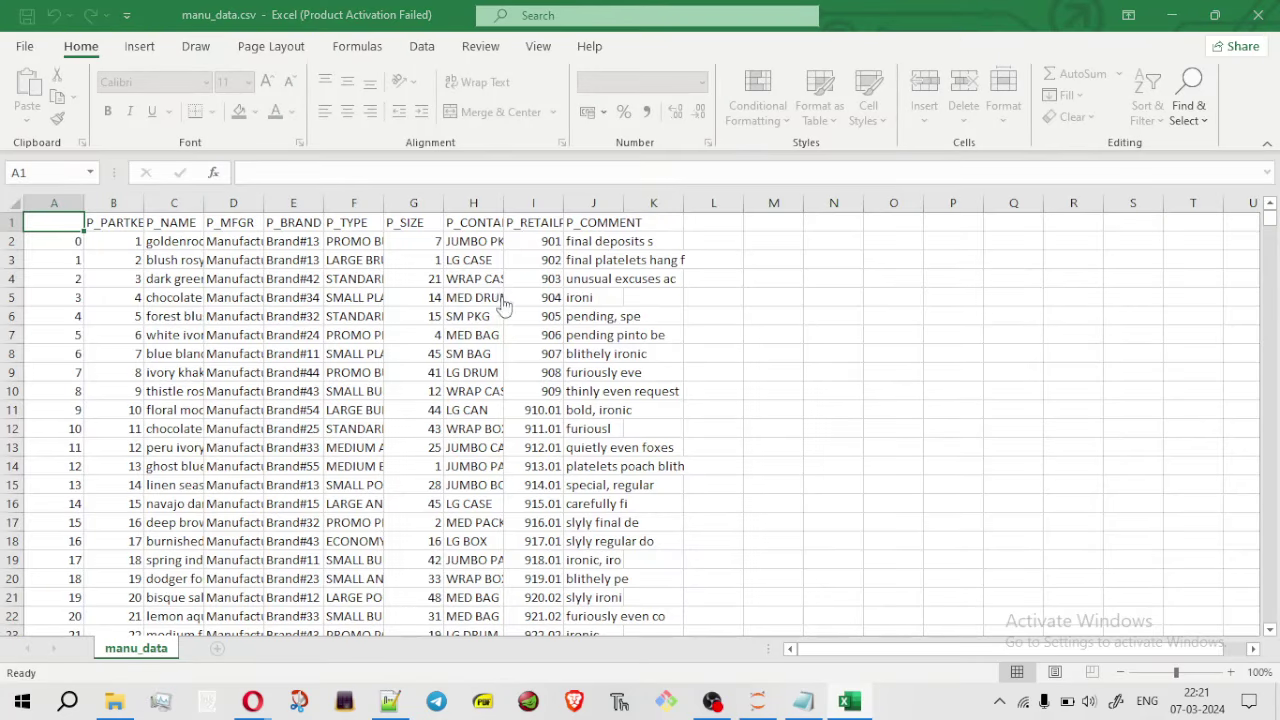
{"action": "left_click", "coordinate": [826, 533]}
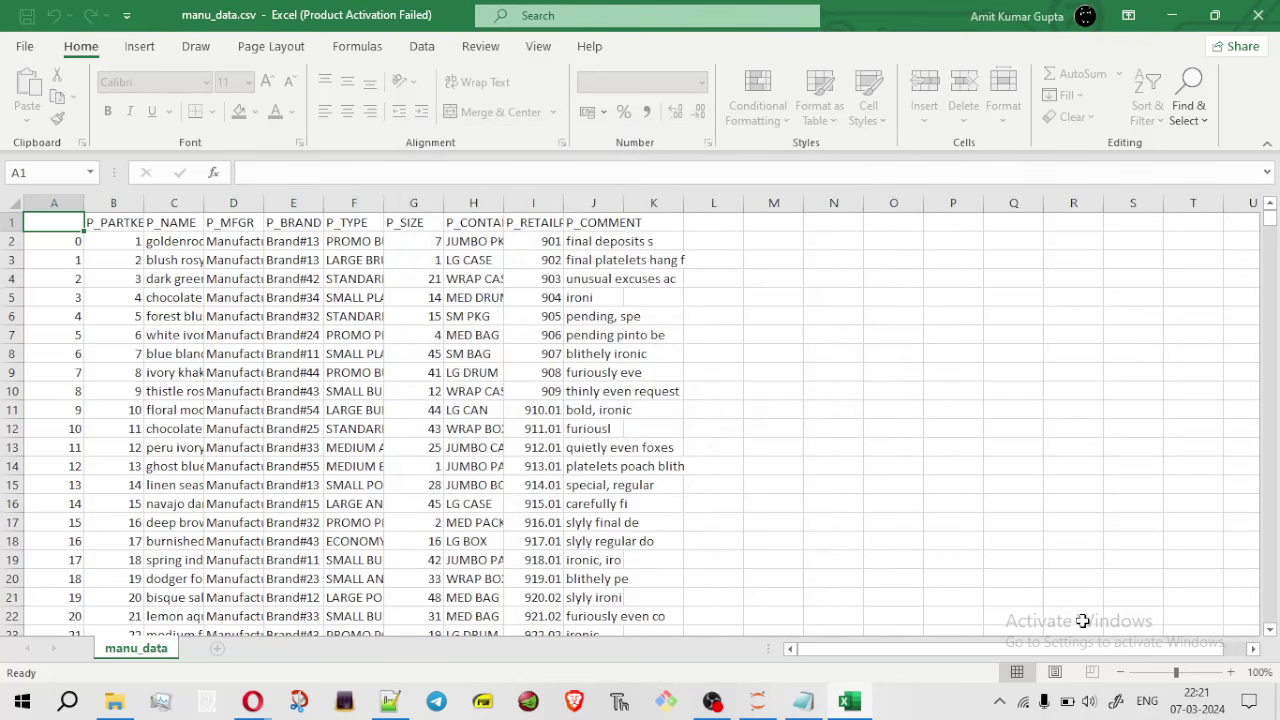
{"action": "key", "text": "super+Right"}
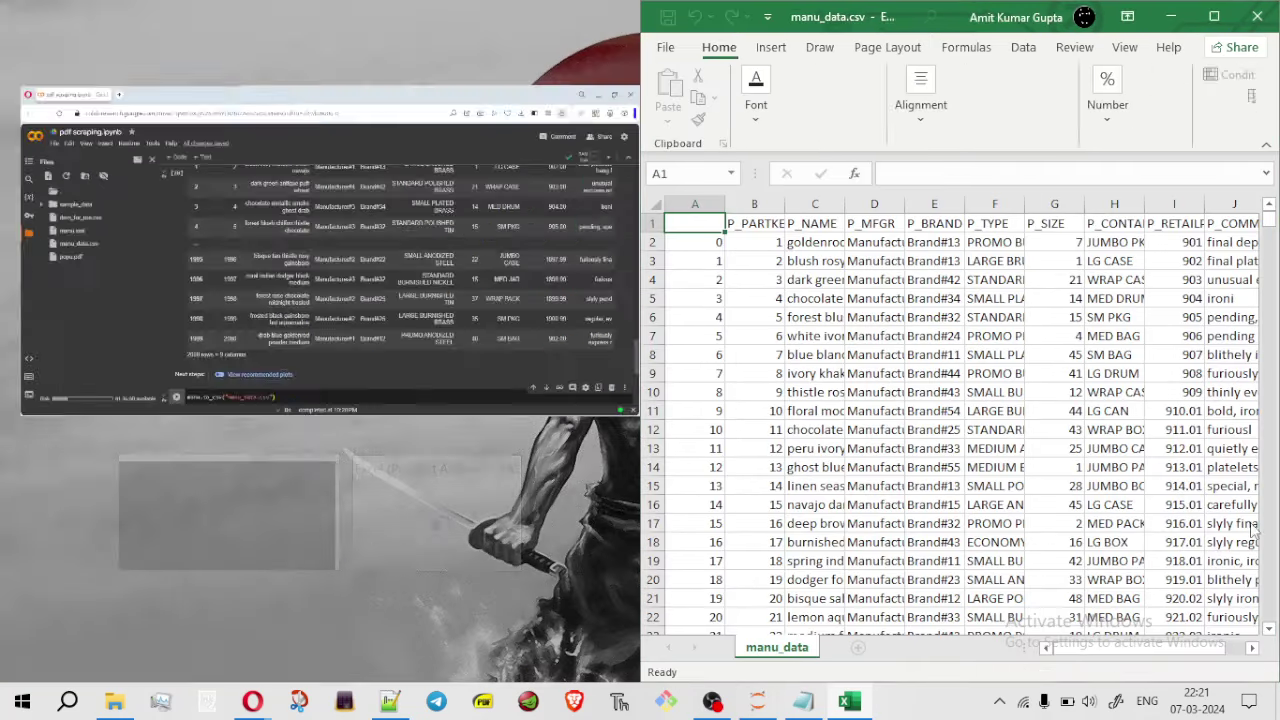
{"action": "left_click", "coordinate": [486, 212]}
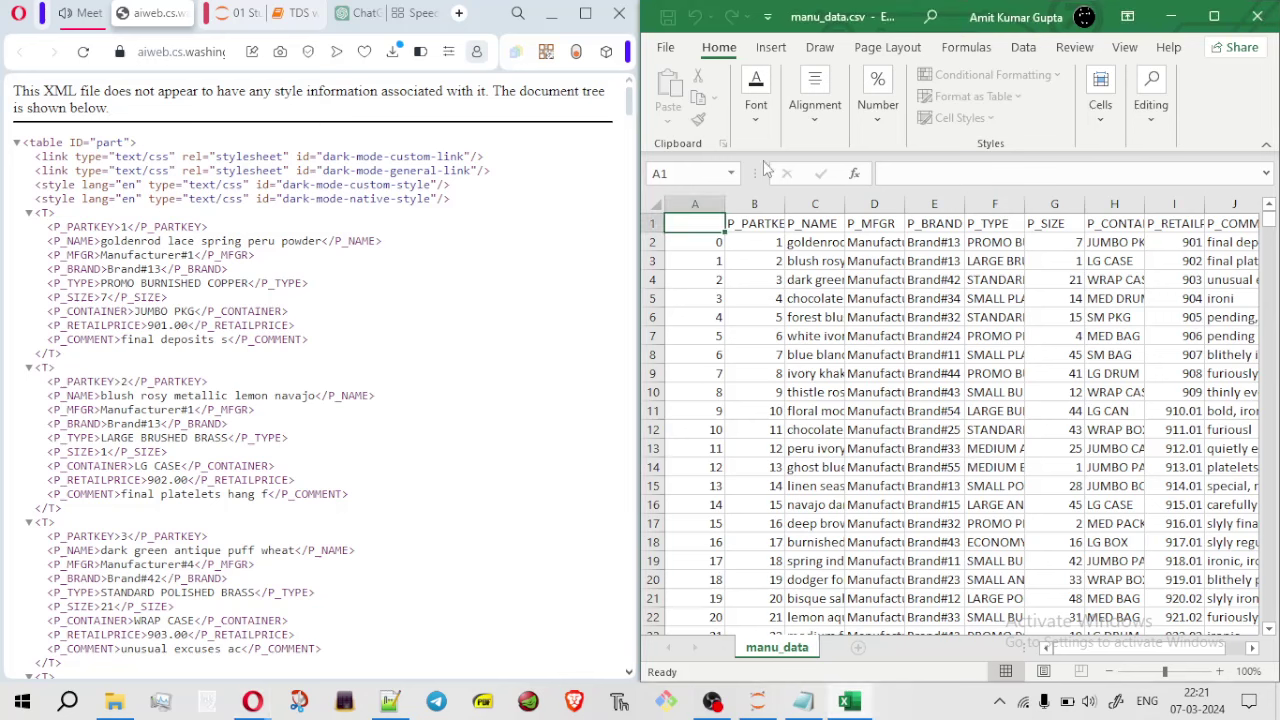
Step through the P_BRAND to P_RETAILPRICE headers and the first data row's cells
{"action": "left_click", "coordinate": [946, 225]}
{"action": "key", "text": "Right"}
{"action": "key", "text": "Right"}
{"action": "key", "text": "Right"}
{"action": "key", "text": "Right"}
{"action": "key", "text": "Right"}
{"action": "key", "text": "Right"}
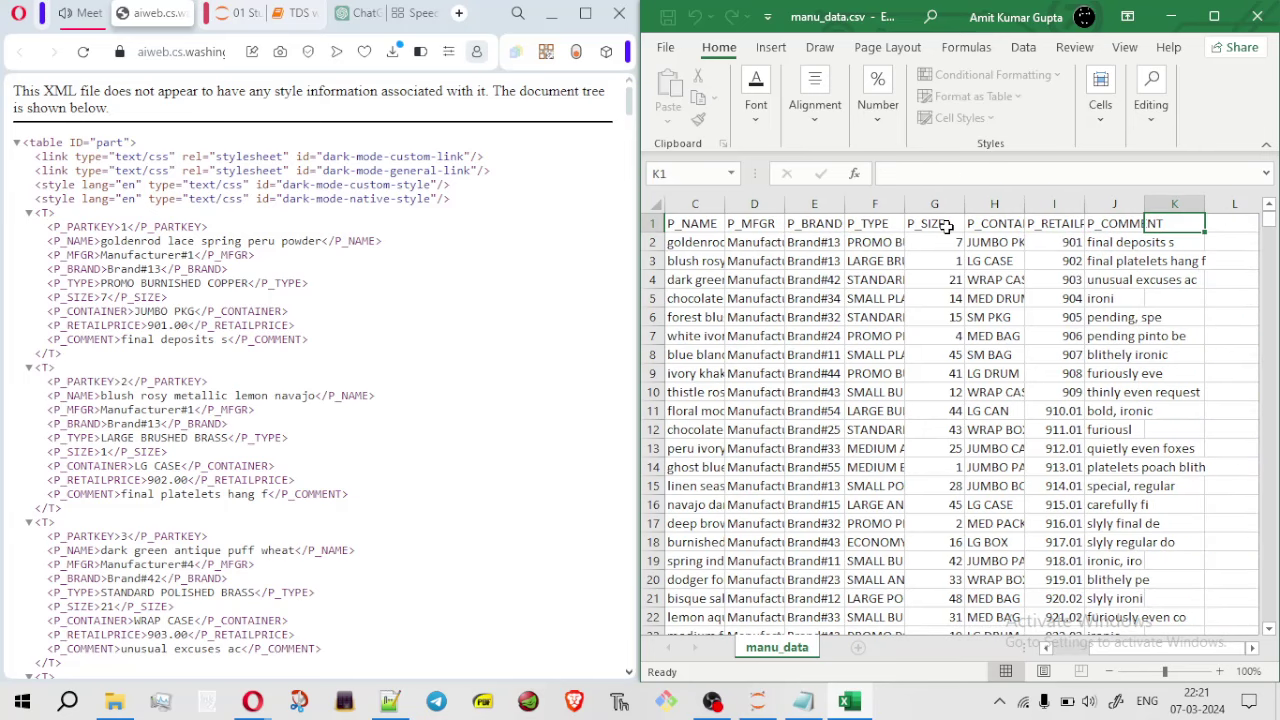
{"action": "key", "text": "Down"}
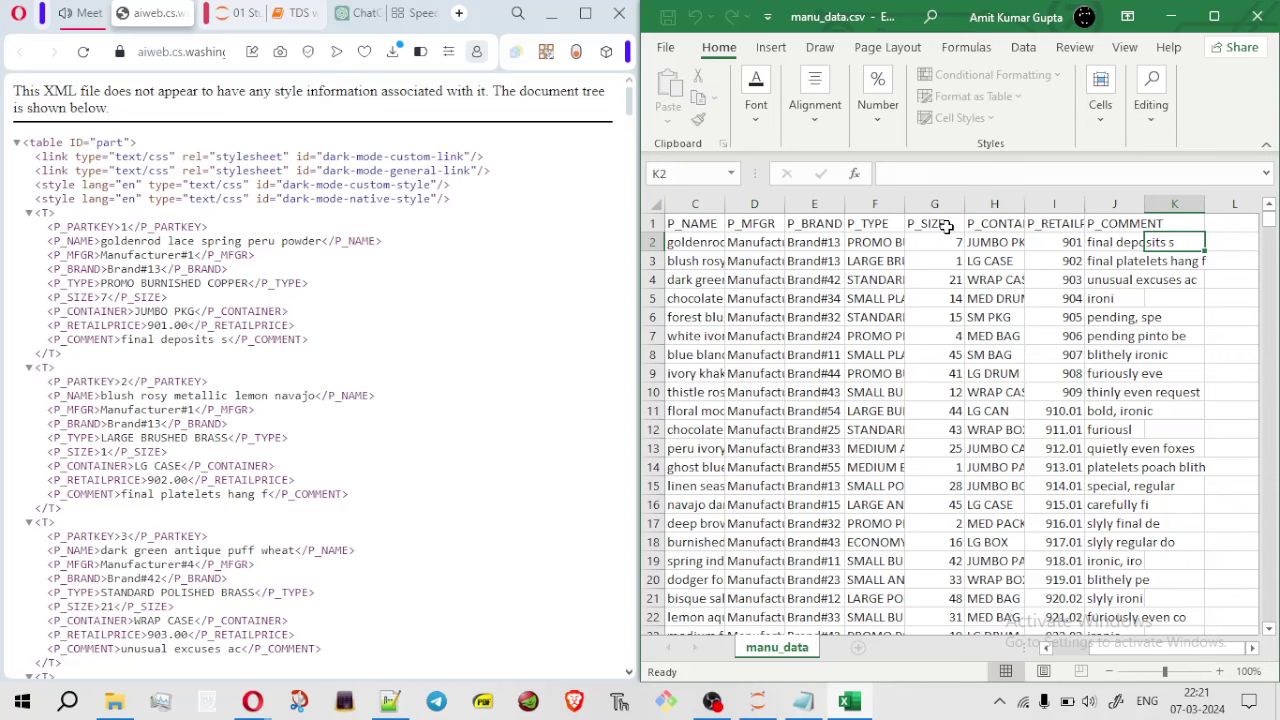
{"action": "key", "text": "Left"}
{"action": "key", "text": "Left"}
{"action": "key", "text": "Left"}
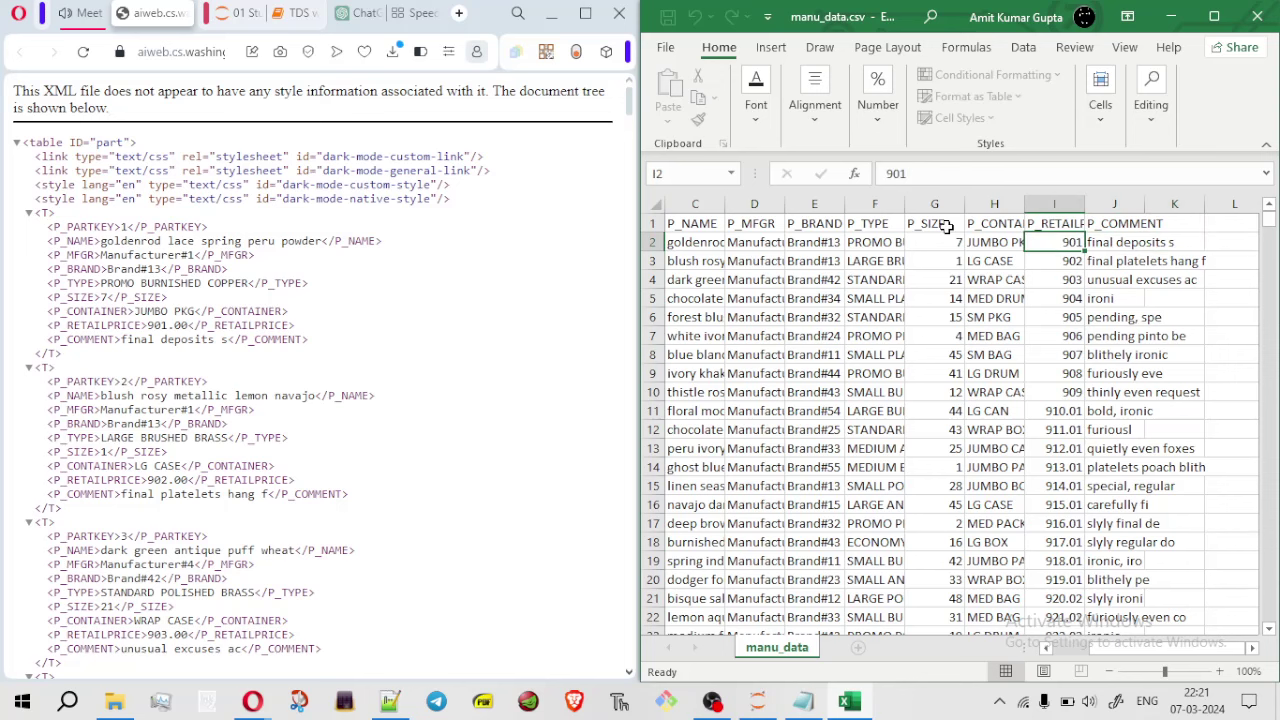
{"action": "key", "text": "Left"}
{"action": "key", "text": "Left"}
{"action": "key", "text": "Left"}
{"action": "key", "text": "Left"}
{"action": "key", "text": "Left"}
{"action": "key", "text": "Left"}
{"action": "key", "text": "Left"}
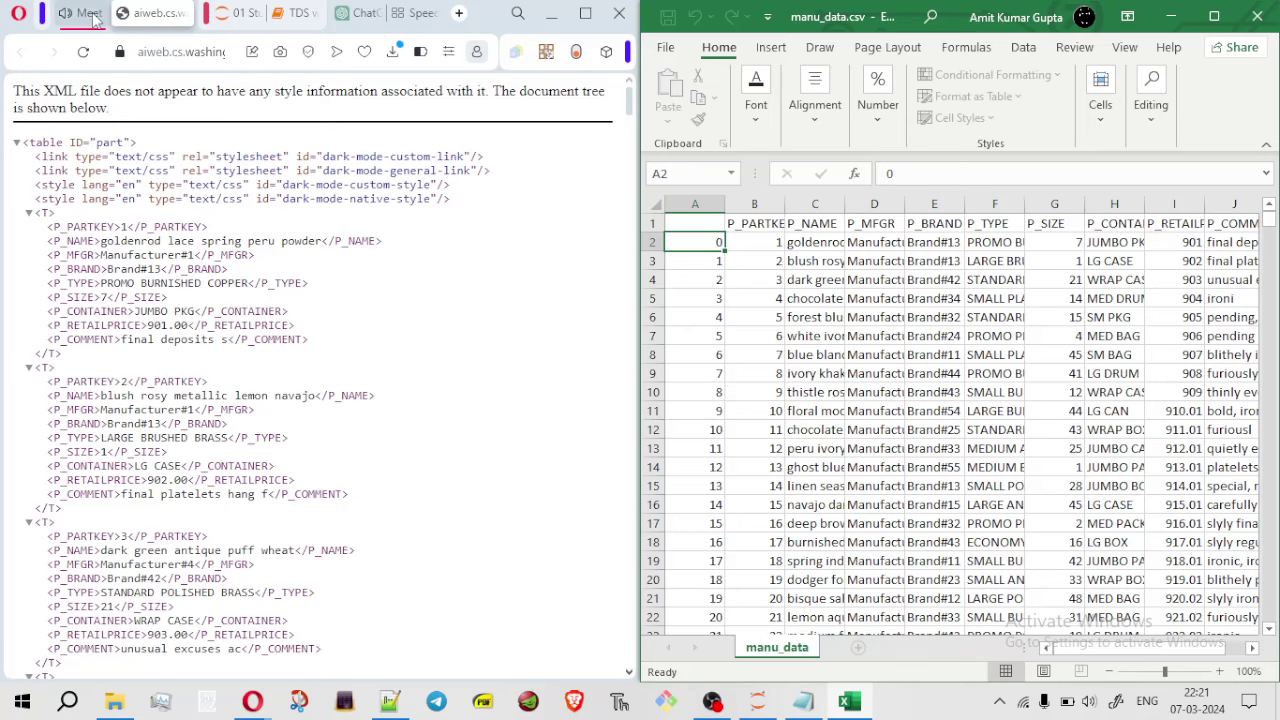
Arrange Meet on the left and Colab on the right, minimizing Excel and closing Files
{"action": "left_click", "coordinate": [90, 16]}
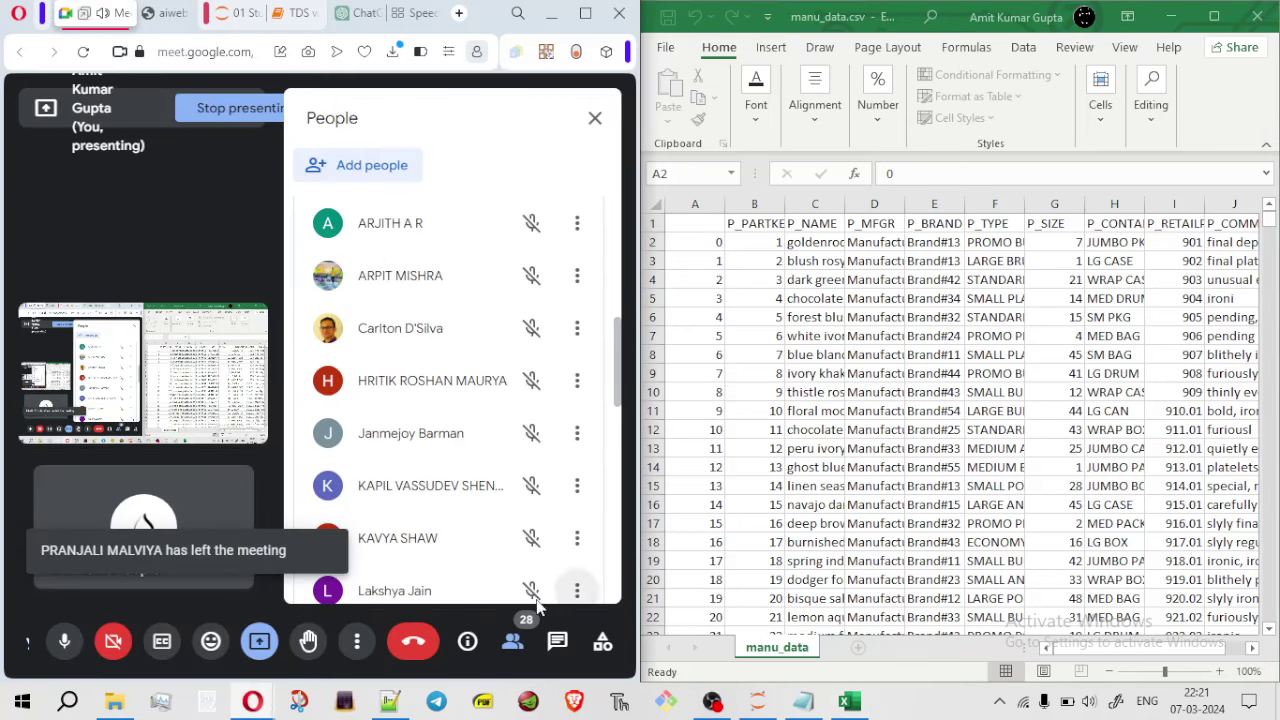
{"action": "left_click", "coordinate": [586, 13]}
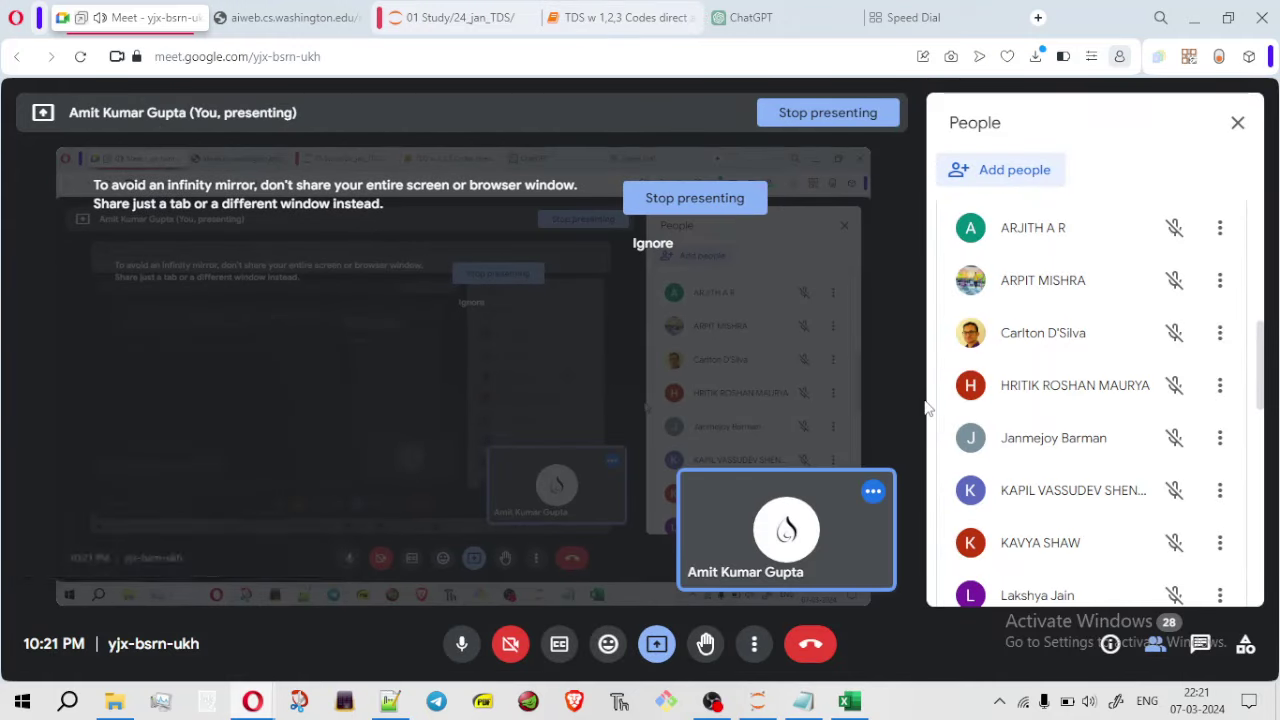
{"action": "key", "text": "super+Left"}
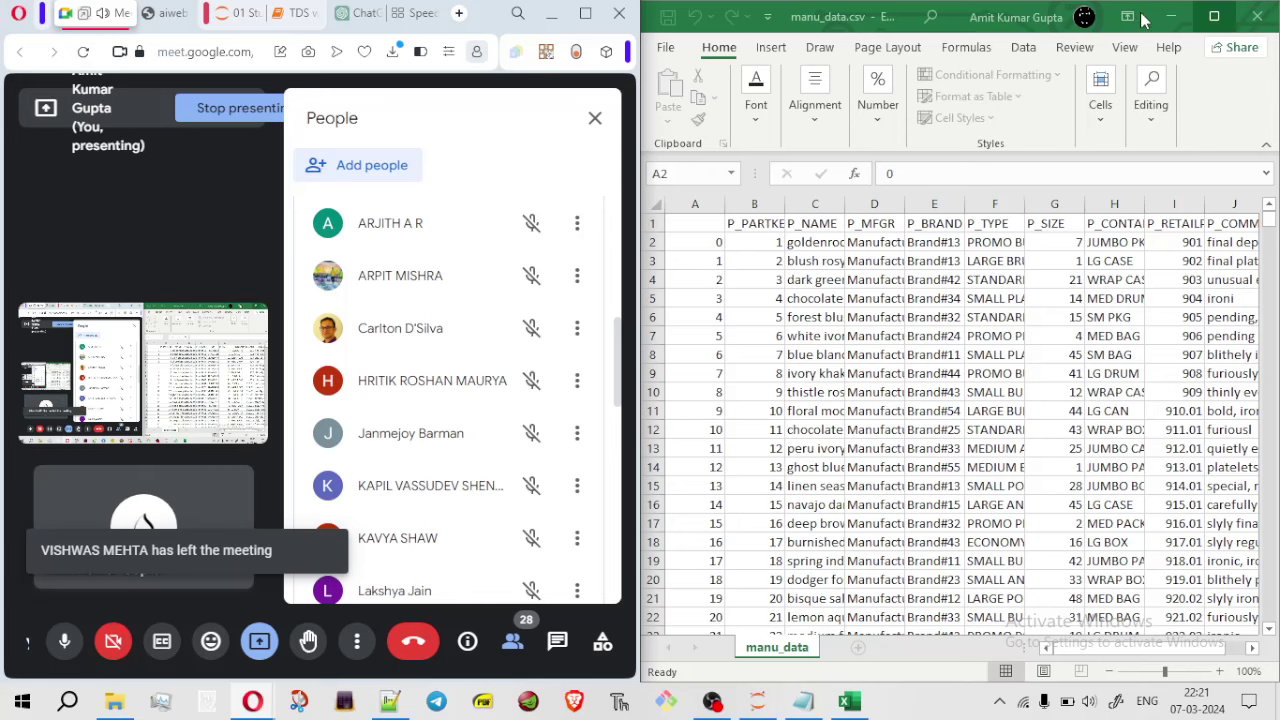
{"action": "left_click", "coordinate": [1171, 16]}
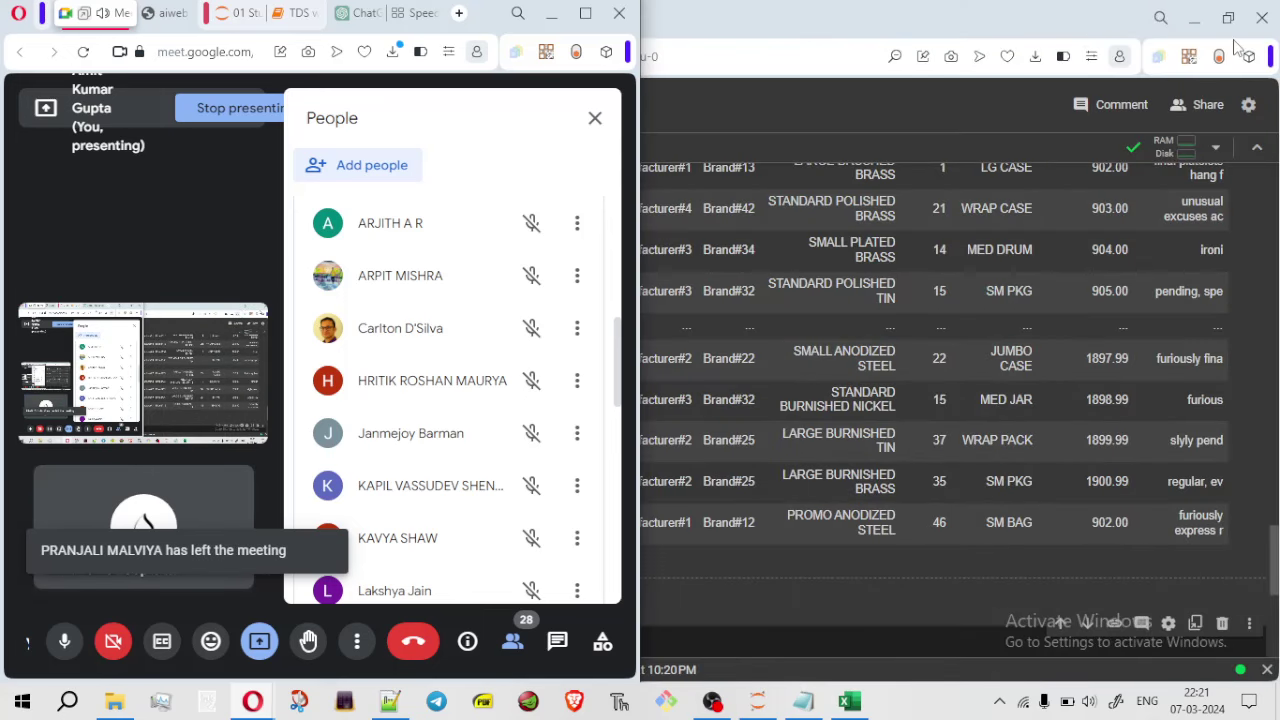
{"action": "left_click", "coordinate": [1090, 10]}
{"action": "key", "text": "super+Right"}
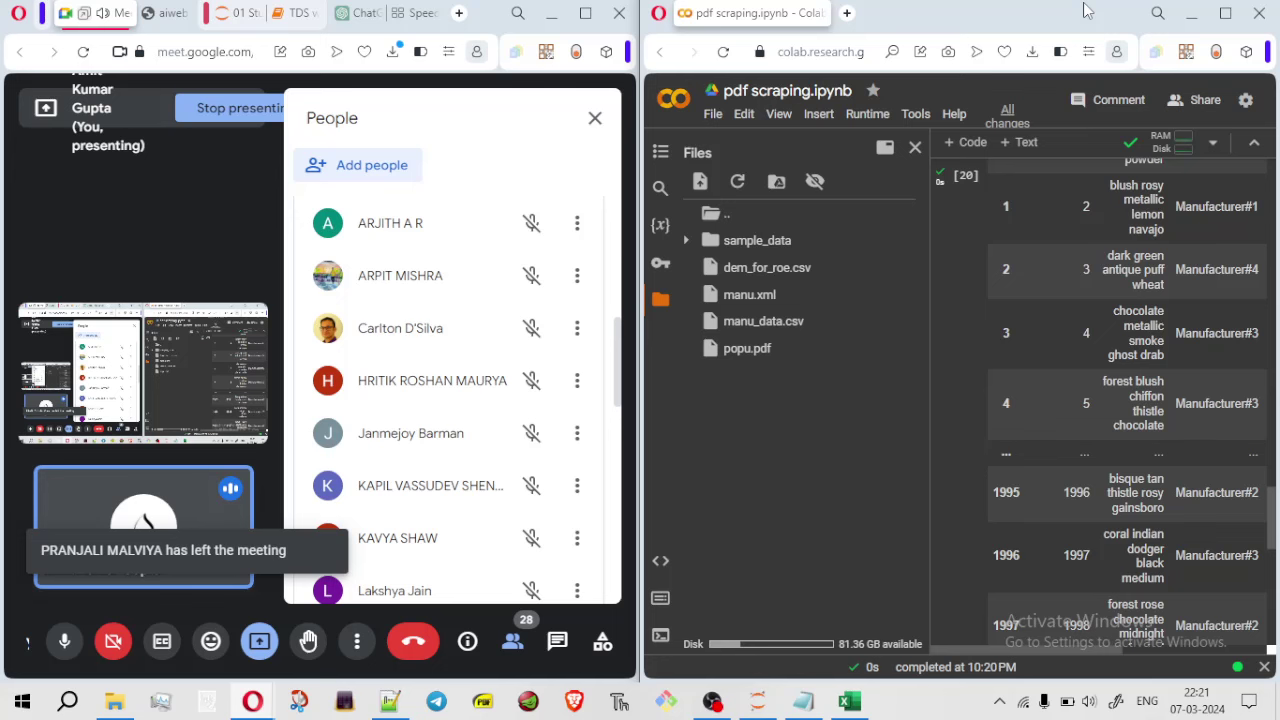
{"action": "left_click", "coordinate": [660, 300]}
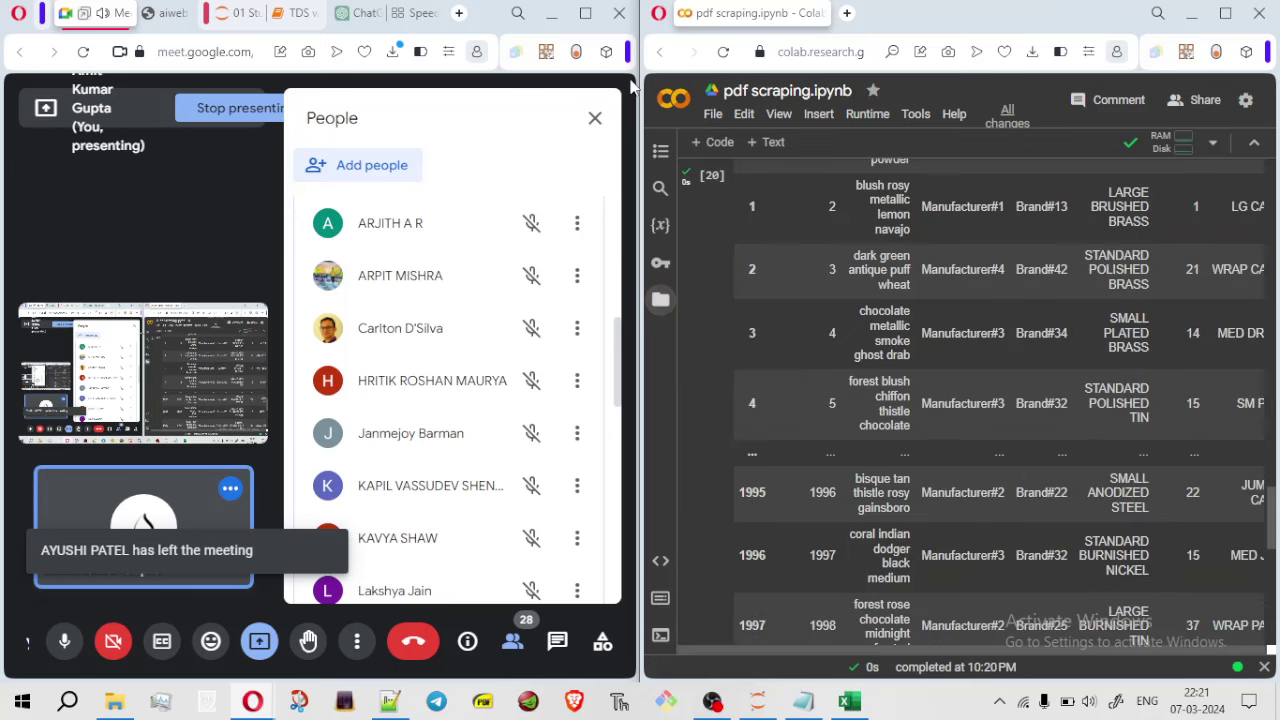
Maximize Meet, read the in-call chat, then go to the part.xml page
{"action": "left_click", "coordinate": [585, 13]}
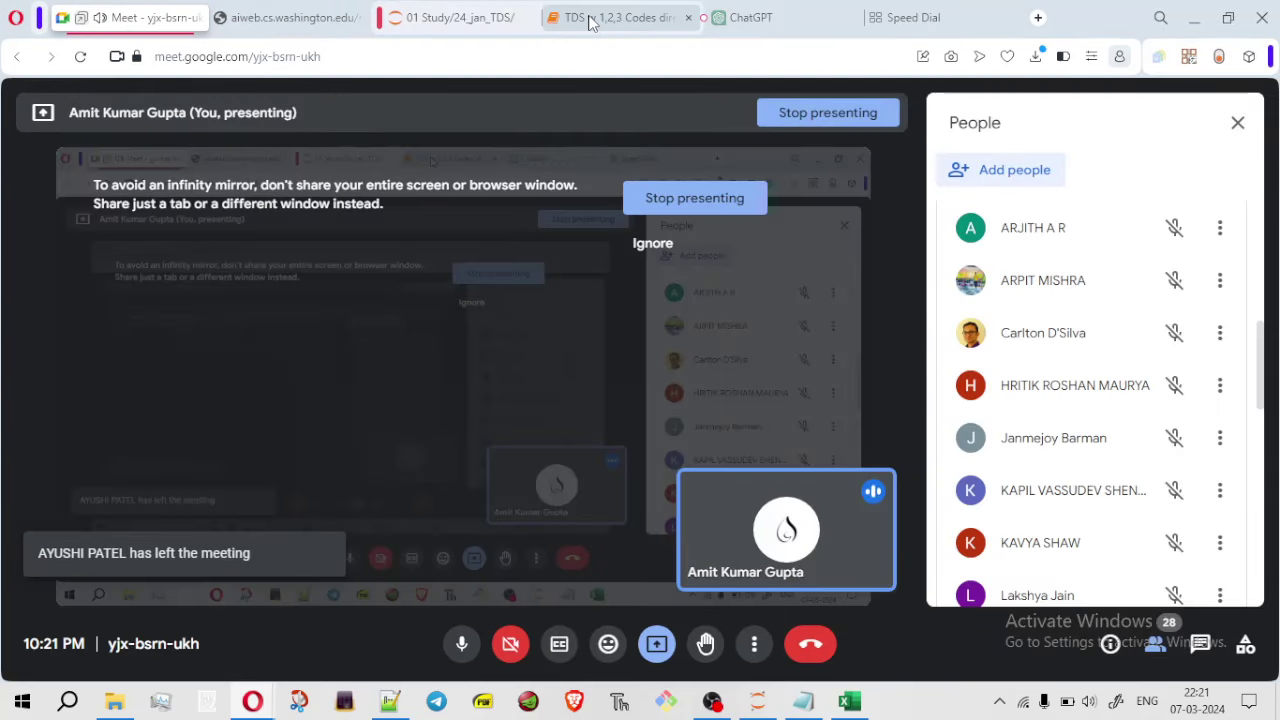
{"action": "left_click", "coordinate": [1205, 655]}
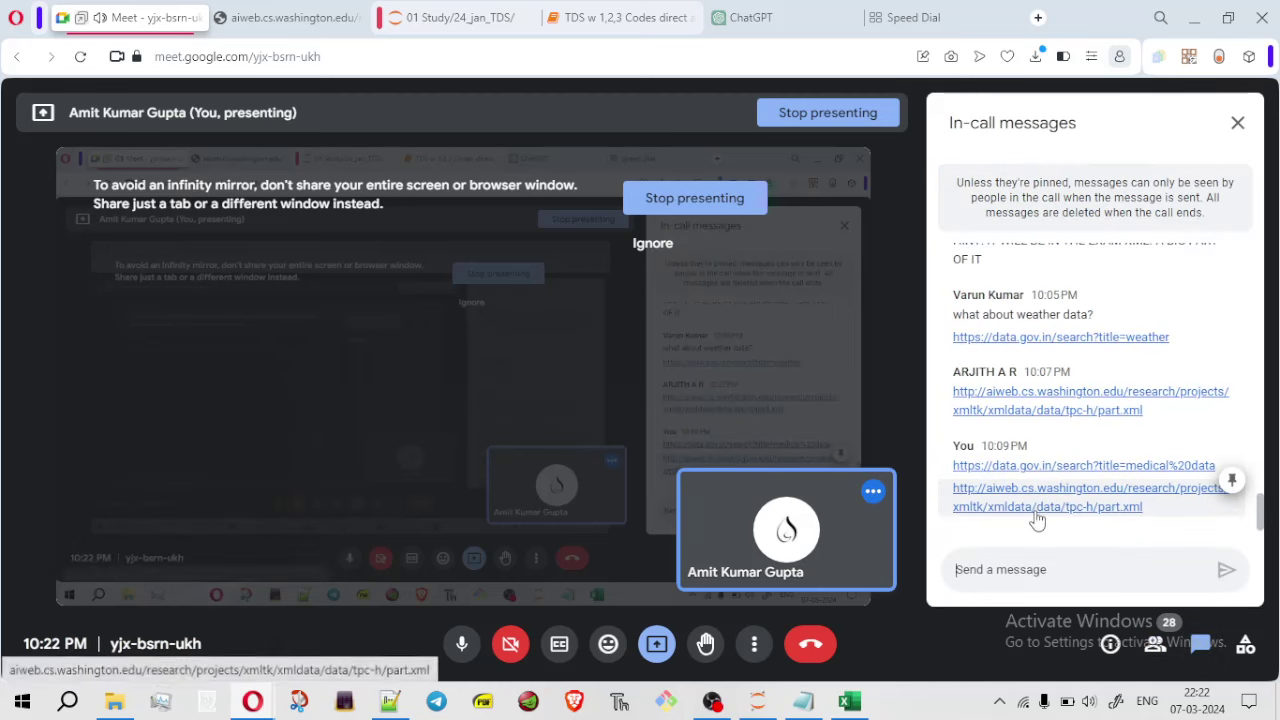
{"action": "left_click", "coordinate": [285, 18]}
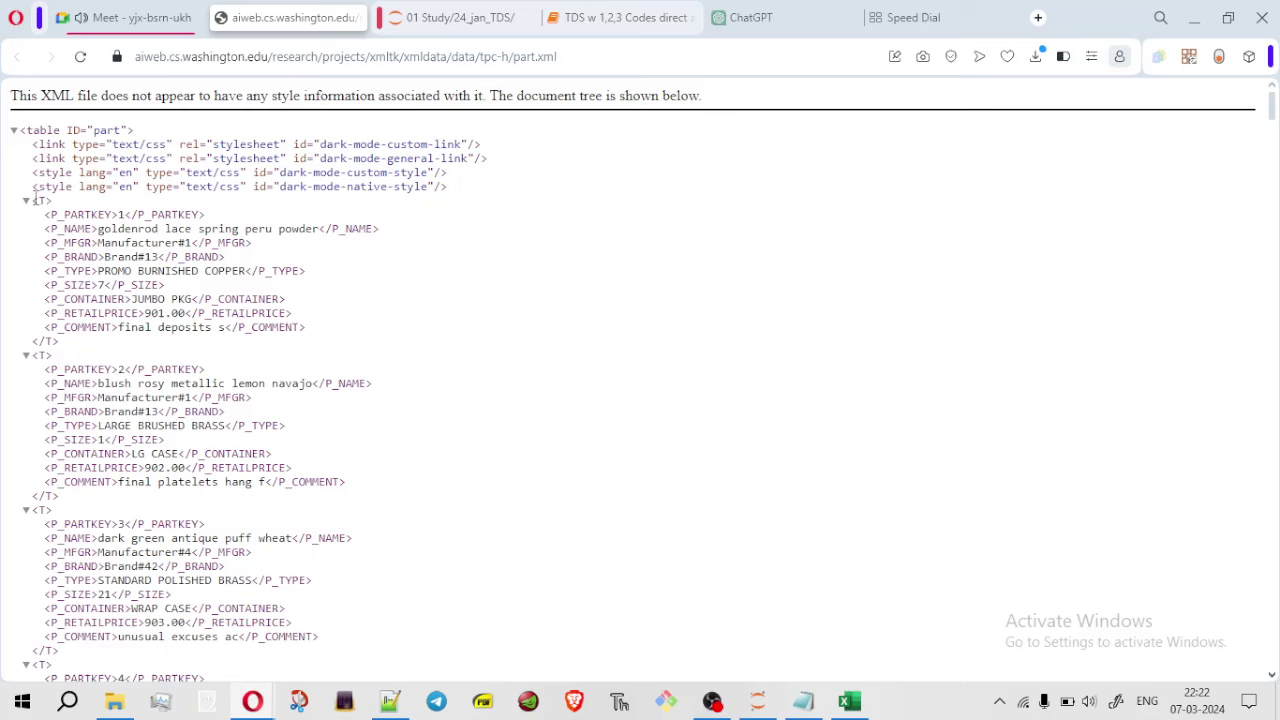
Highlight the first part record and the last record, PARTKEY 2000, in part.xml
{"action": "left_click_drag", "start_coordinate": [35, 198], "coordinate": [85, 345]}
{"action": "left_click", "coordinate": [85, 345]}
{"action": "left_click_drag", "start_coordinate": [1274, 115], "coordinate": [1277, 686]}
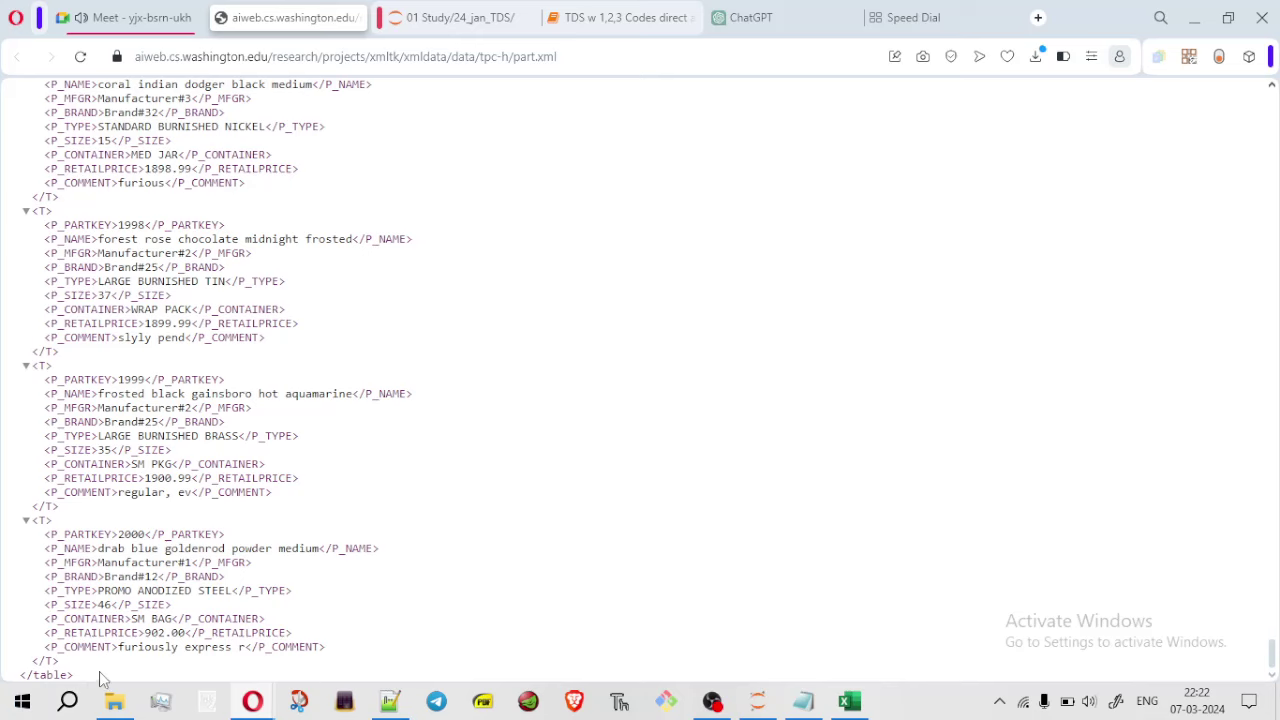
{"action": "left_click_drag", "start_coordinate": [60, 662], "coordinate": [38, 540]}
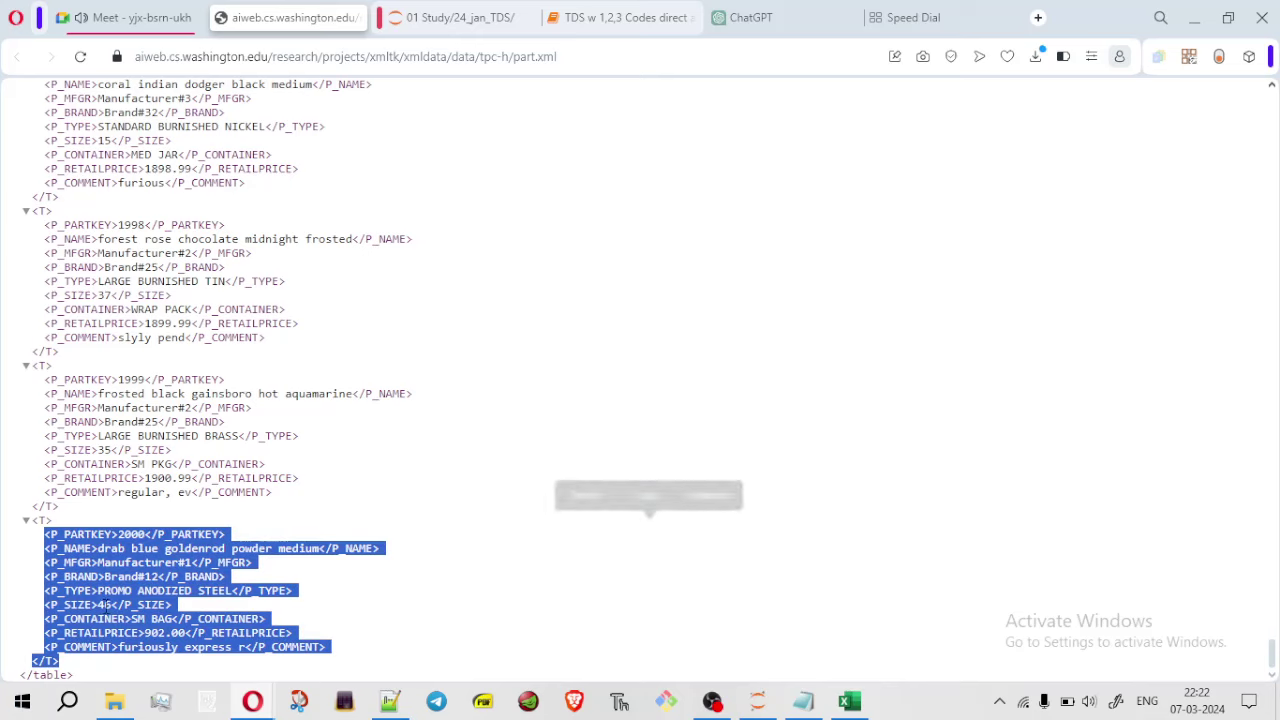
{"action": "left_click", "coordinate": [172, 627]}
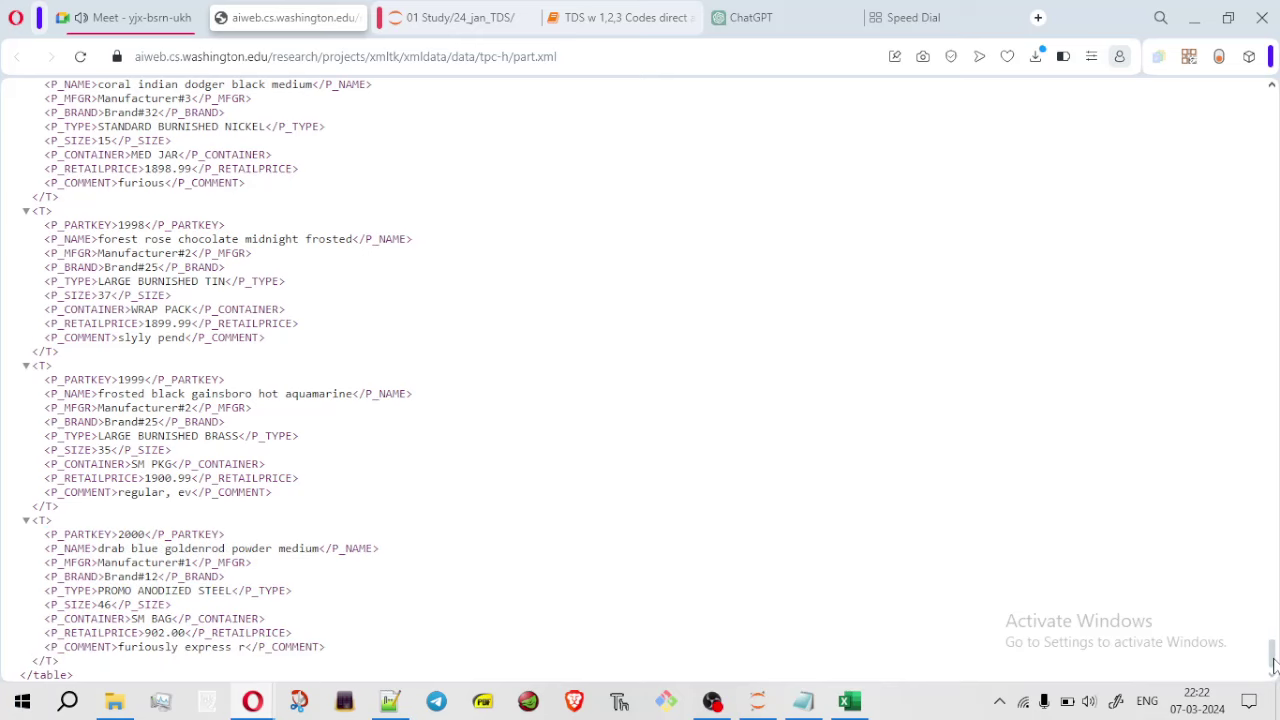
{"action": "left_click_drag", "start_coordinate": [1274, 666], "coordinate": [1218, 95]}
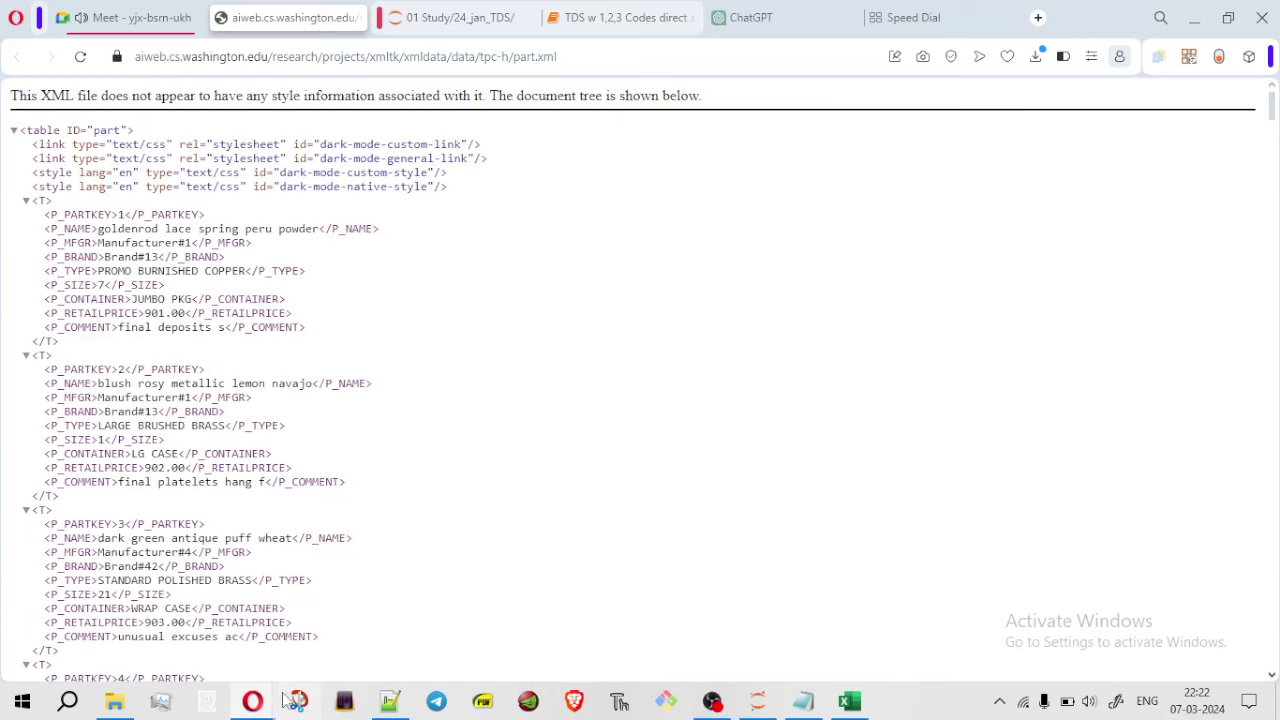
Check the Colab session files and the TDS folder's file sizes, then return to full-screen part.xml
{"action": "mouse_move", "coordinate": [290, 700]}
{"action": "left_click", "coordinate": [270, 612]}
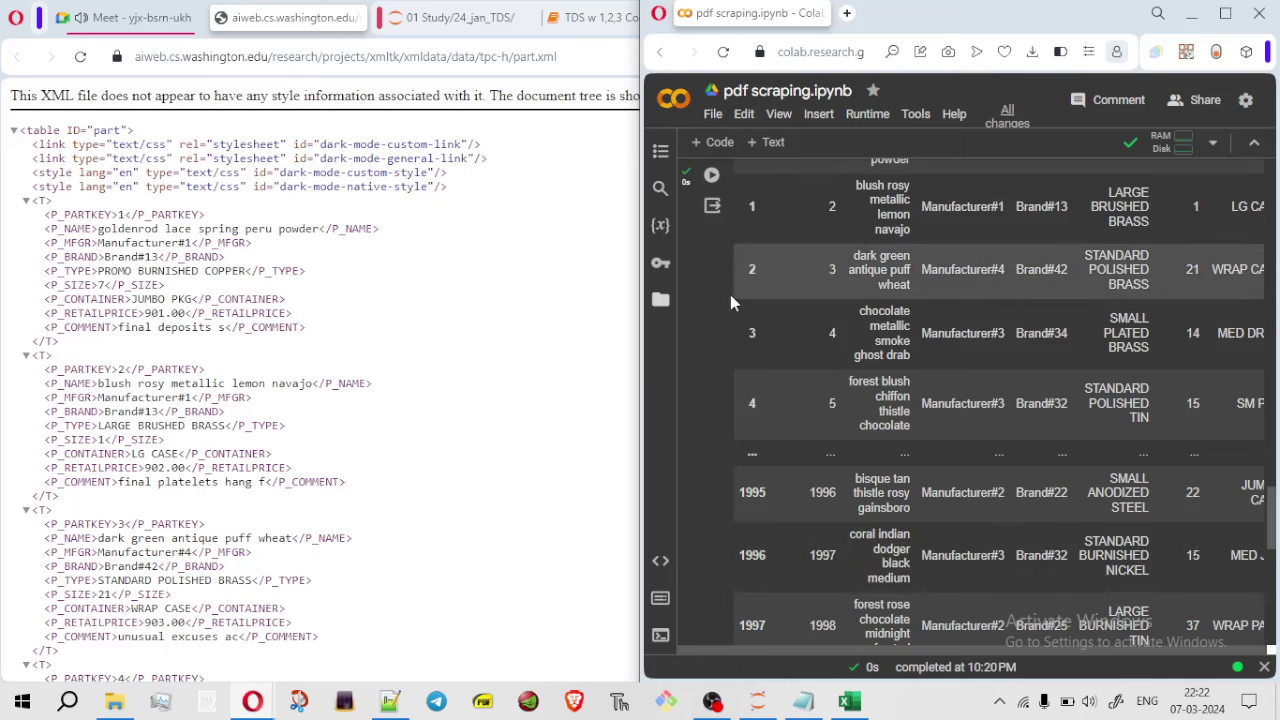
{"action": "left_click", "coordinate": [664, 304]}
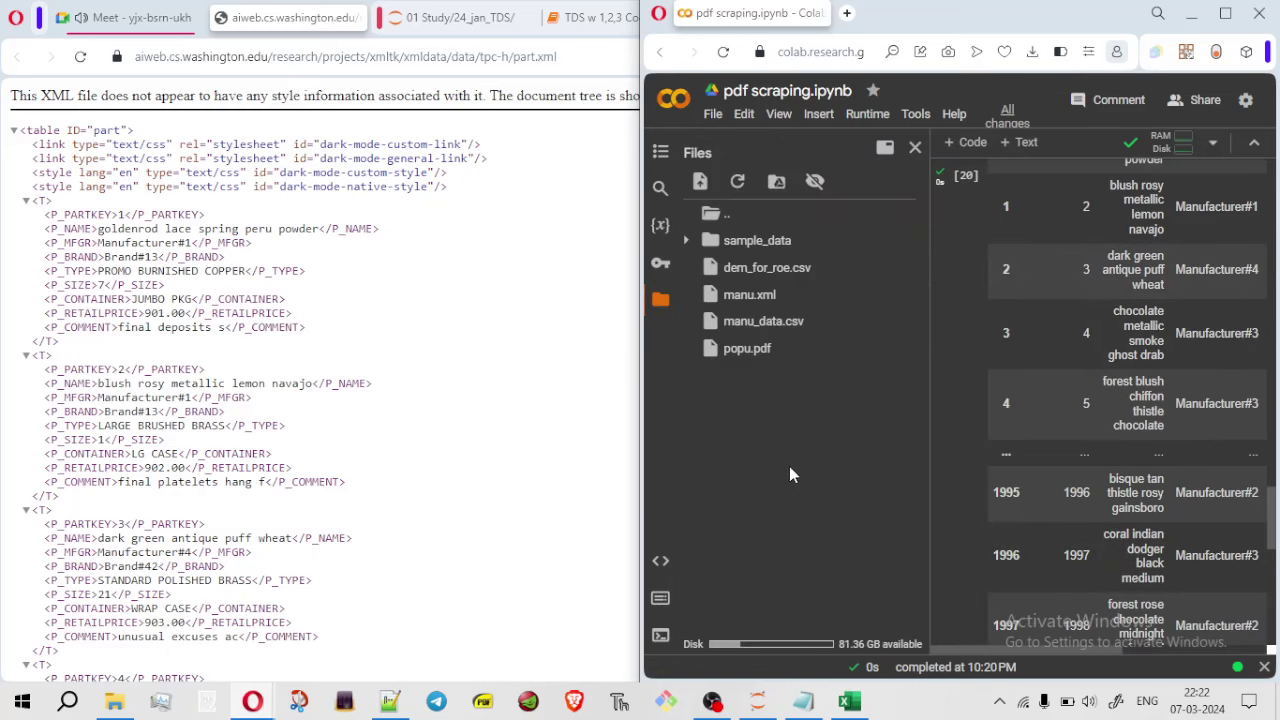
{"action": "key", "text": "super+Up"}
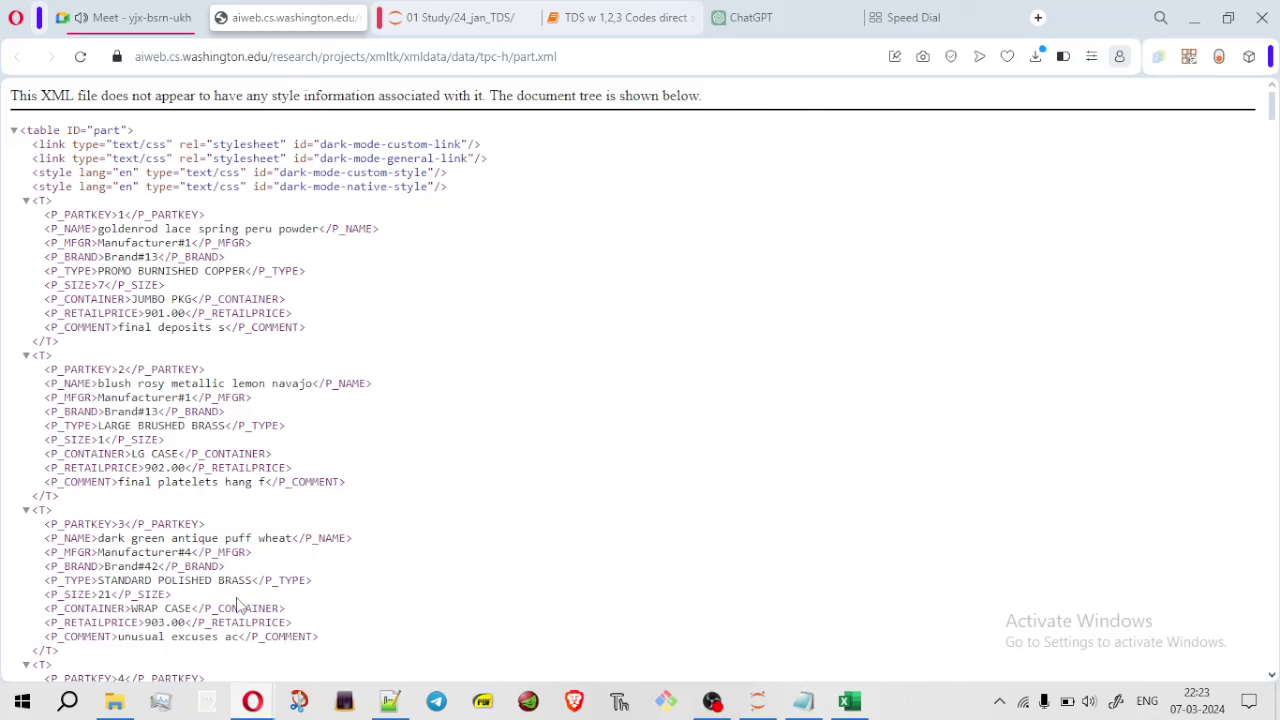
{"action": "left_click", "coordinate": [116, 705]}
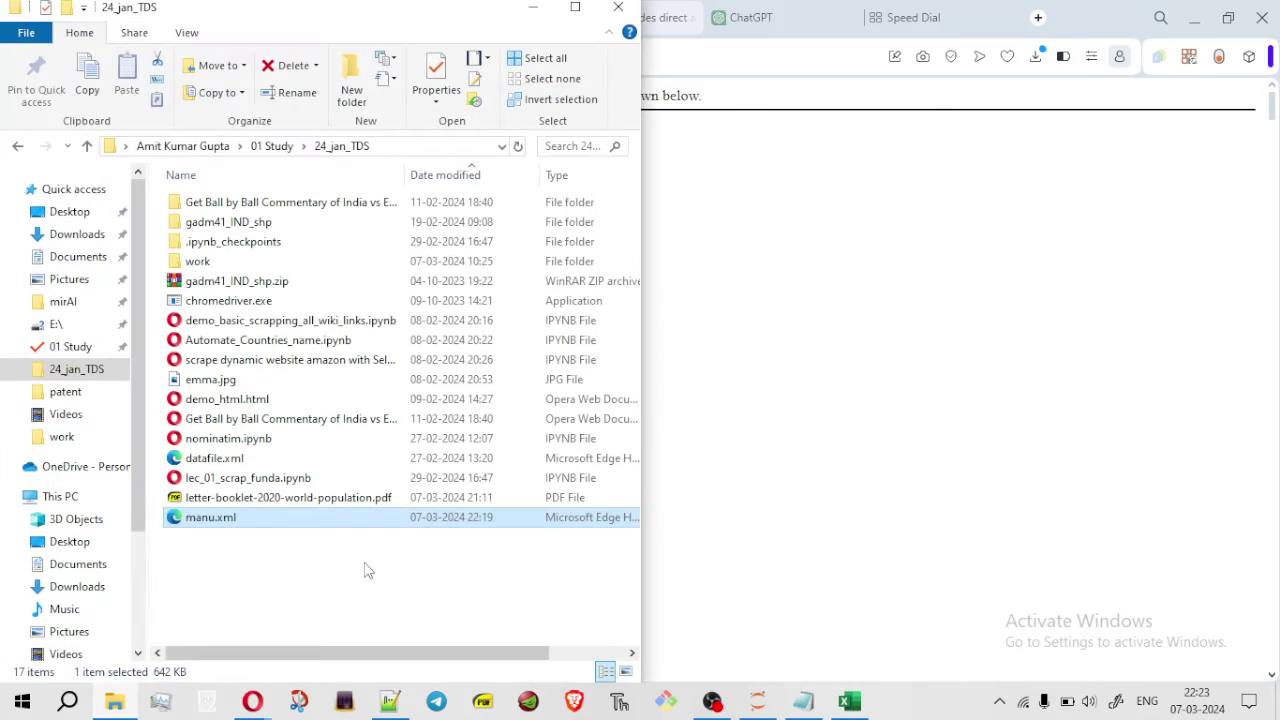
{"action": "left_click", "coordinate": [575, 10]}
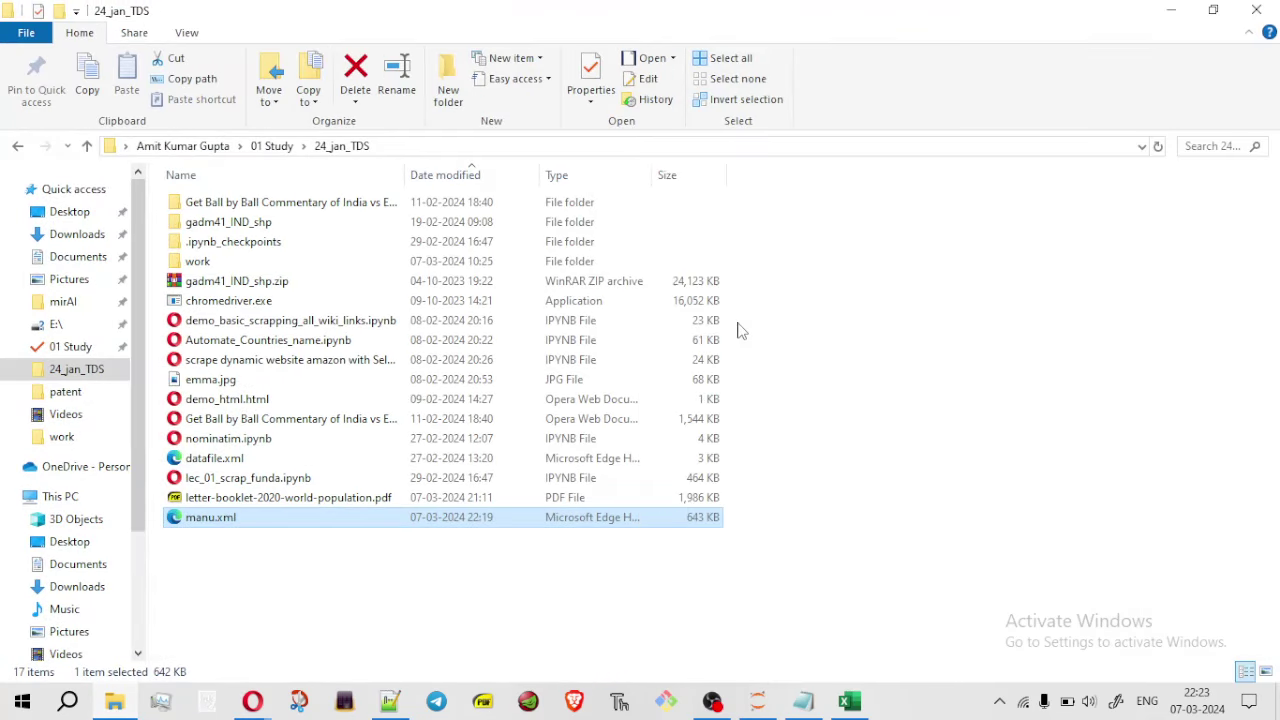
{"action": "left_click", "coordinate": [1171, 10]}
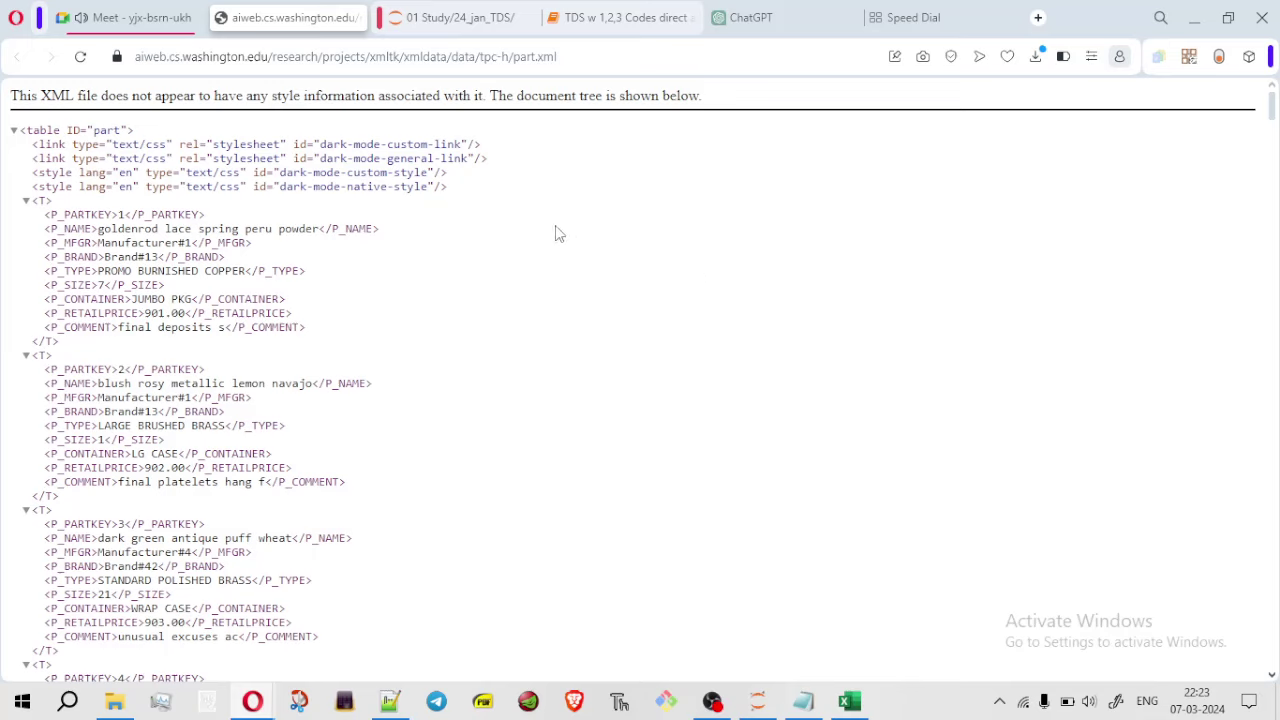
Switch to the 24_jan_TDS folder in File Explorer, where manu.xml is listed at 643 KB
{"action": "double_click", "coordinate": [357, 160]}
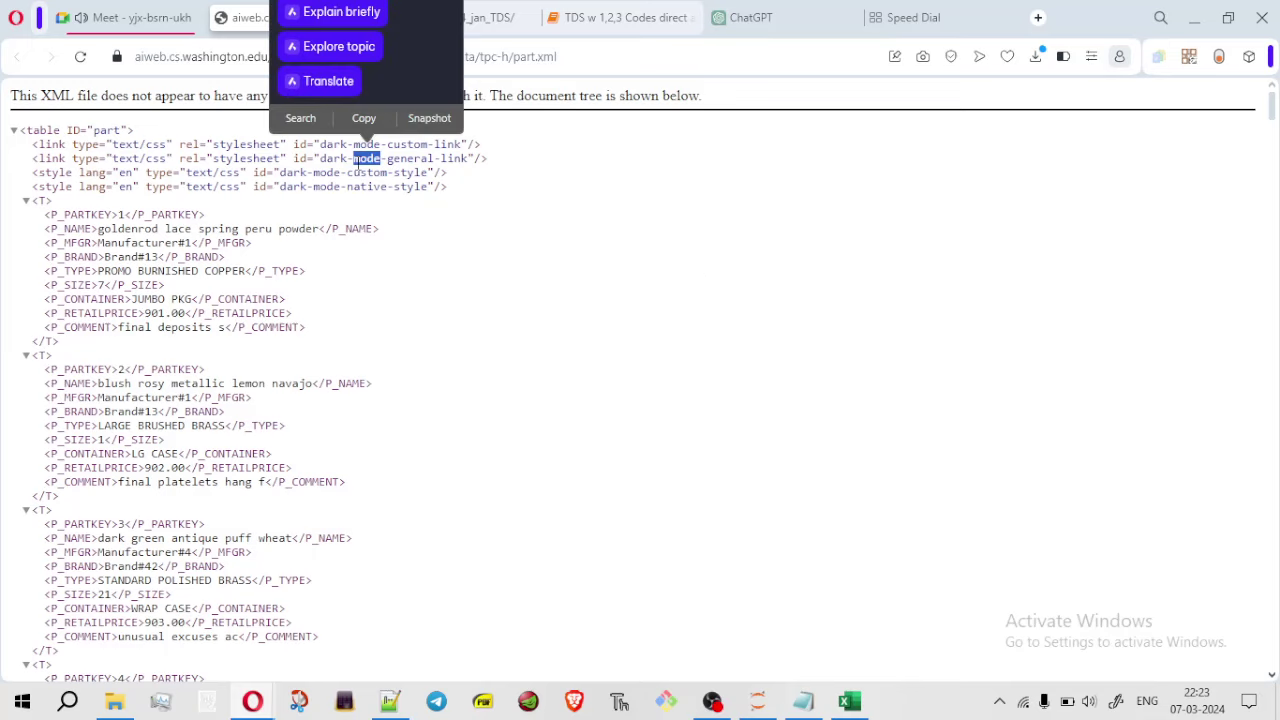
{"action": "left_click", "coordinate": [357, 160]}
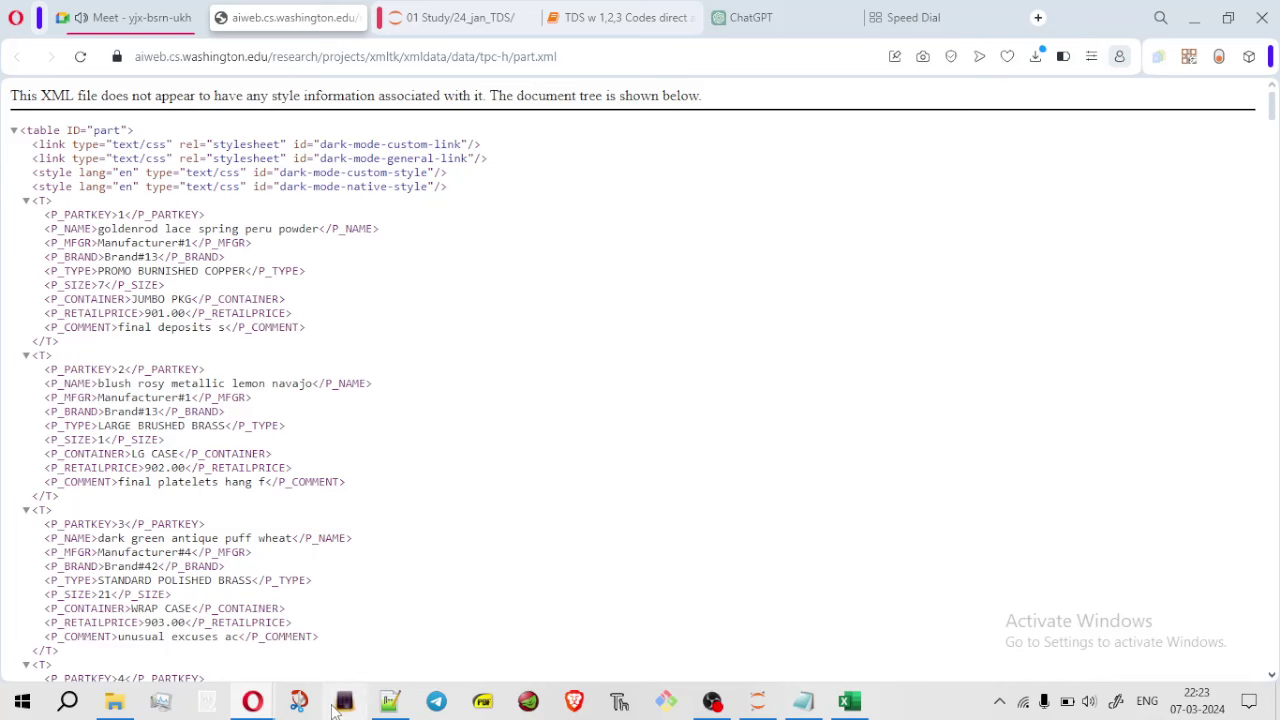
{"action": "key", "text": "alt+Tab"}
{"action": "key", "text": "Tab"}
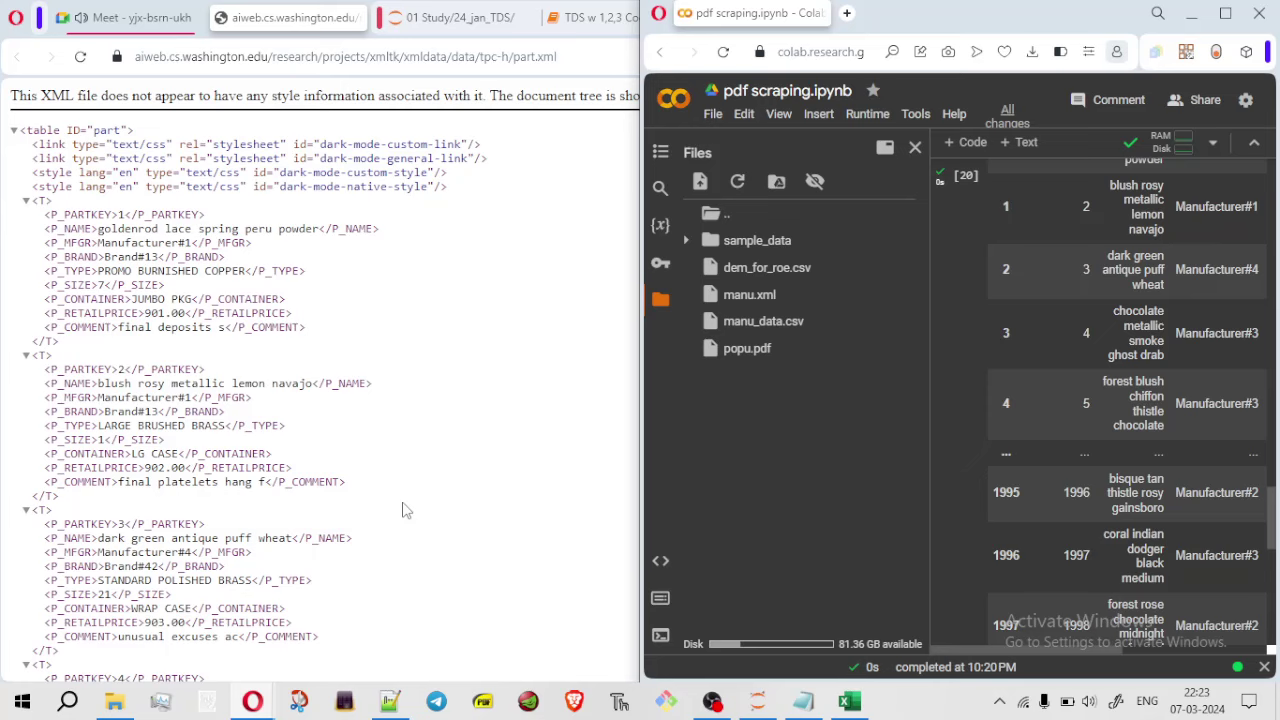
{"action": "key", "text": "alt+Tab"}
{"action": "key", "text": "alt+Tab"}
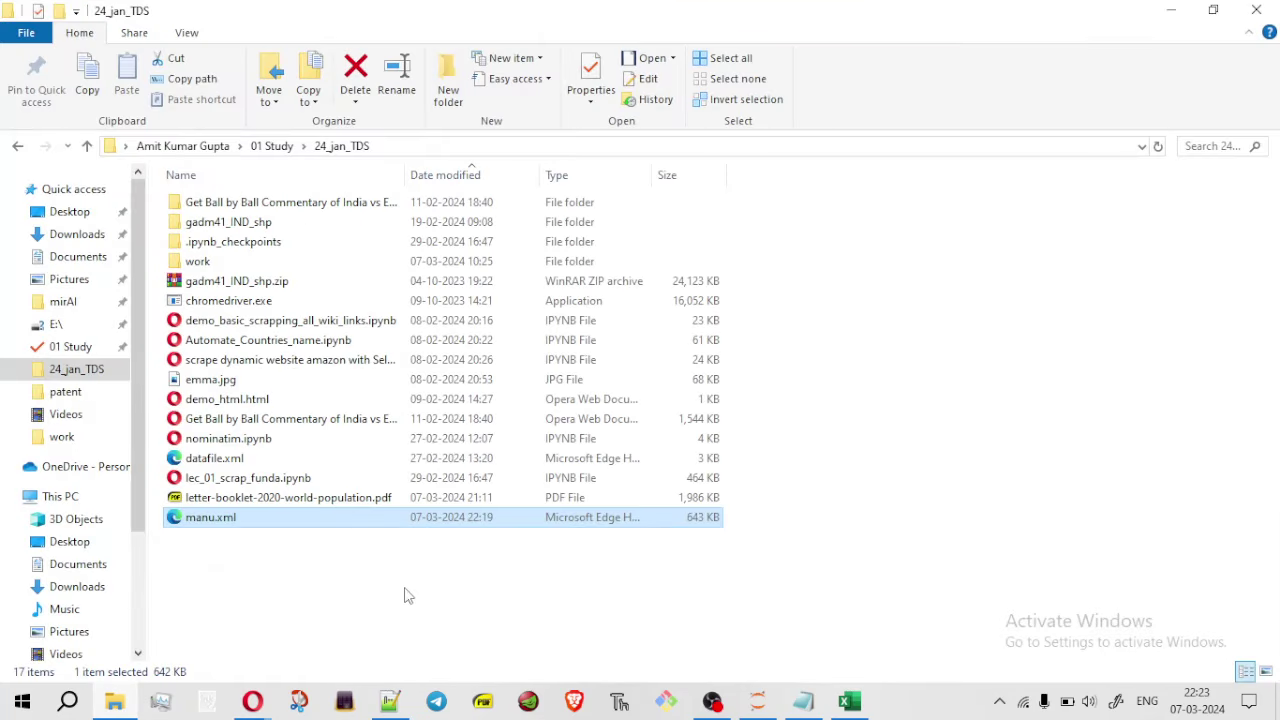
Create a new text document in 24_jan_TDS, renamed to zzzz.xml with the extension change accepted
{"action": "right_click", "coordinate": [847, 462]}
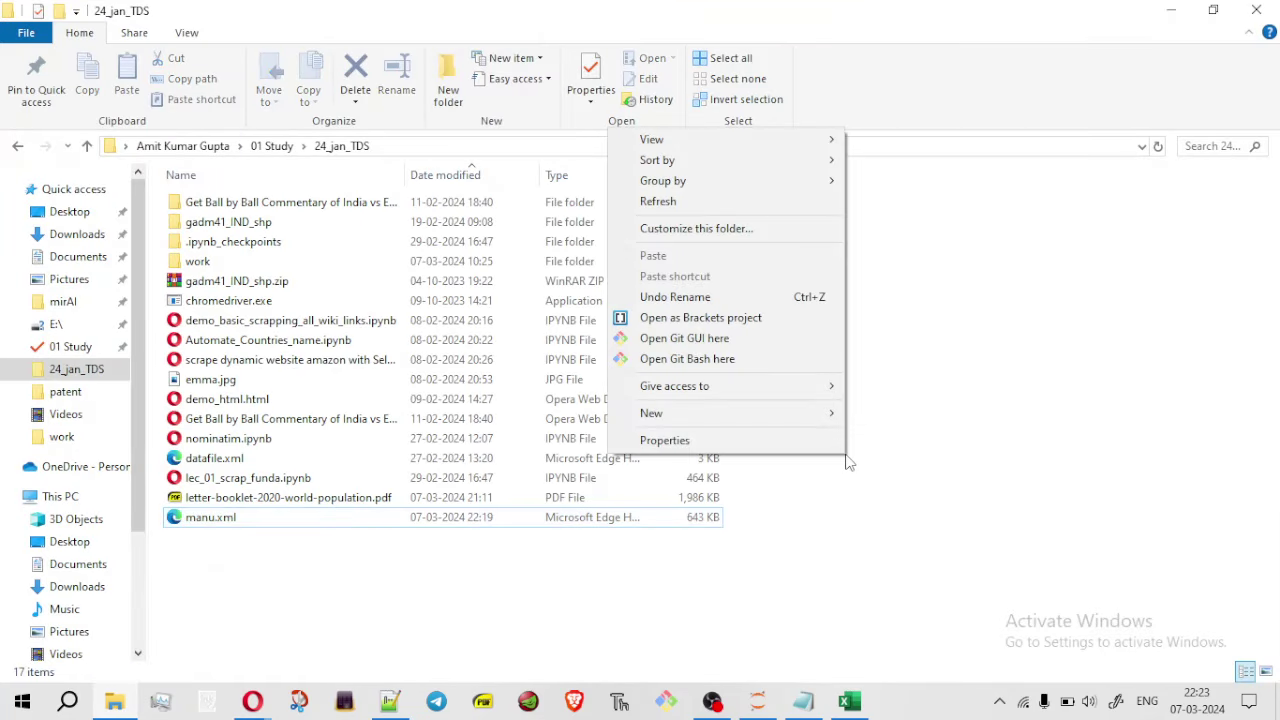
{"action": "mouse_move", "coordinate": [773, 415]}
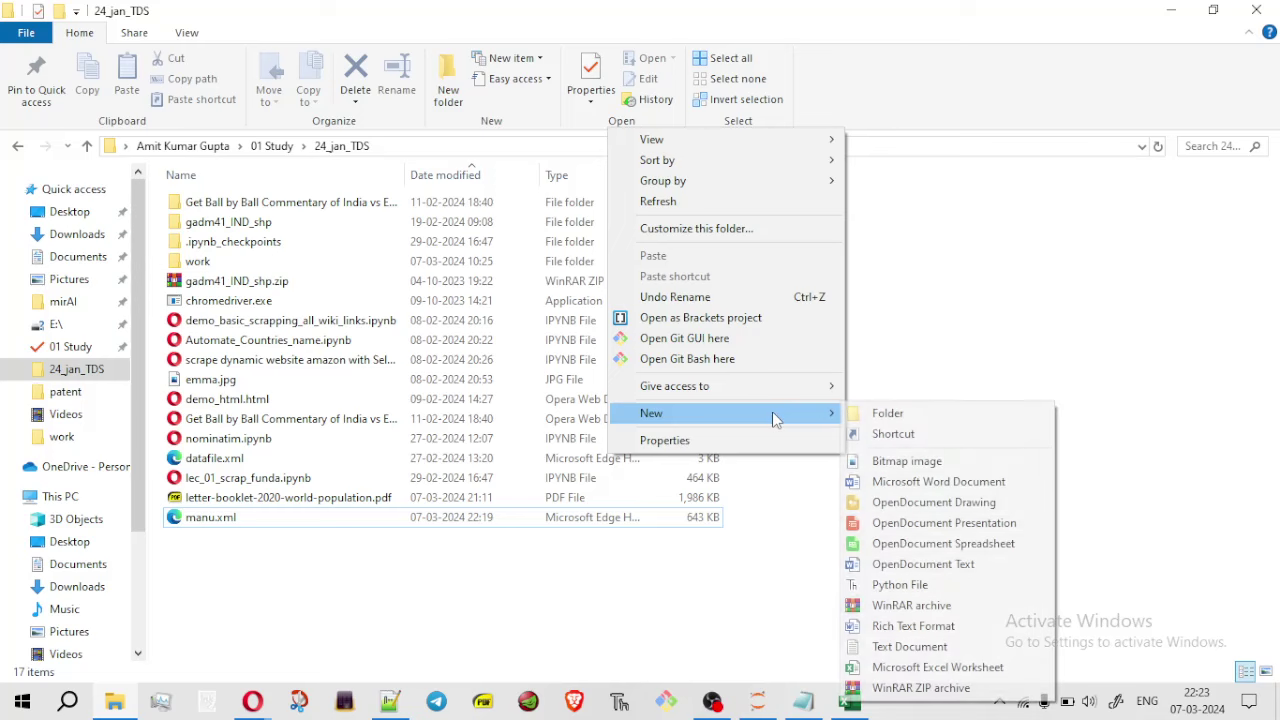
{"action": "left_click", "coordinate": [927, 650]}
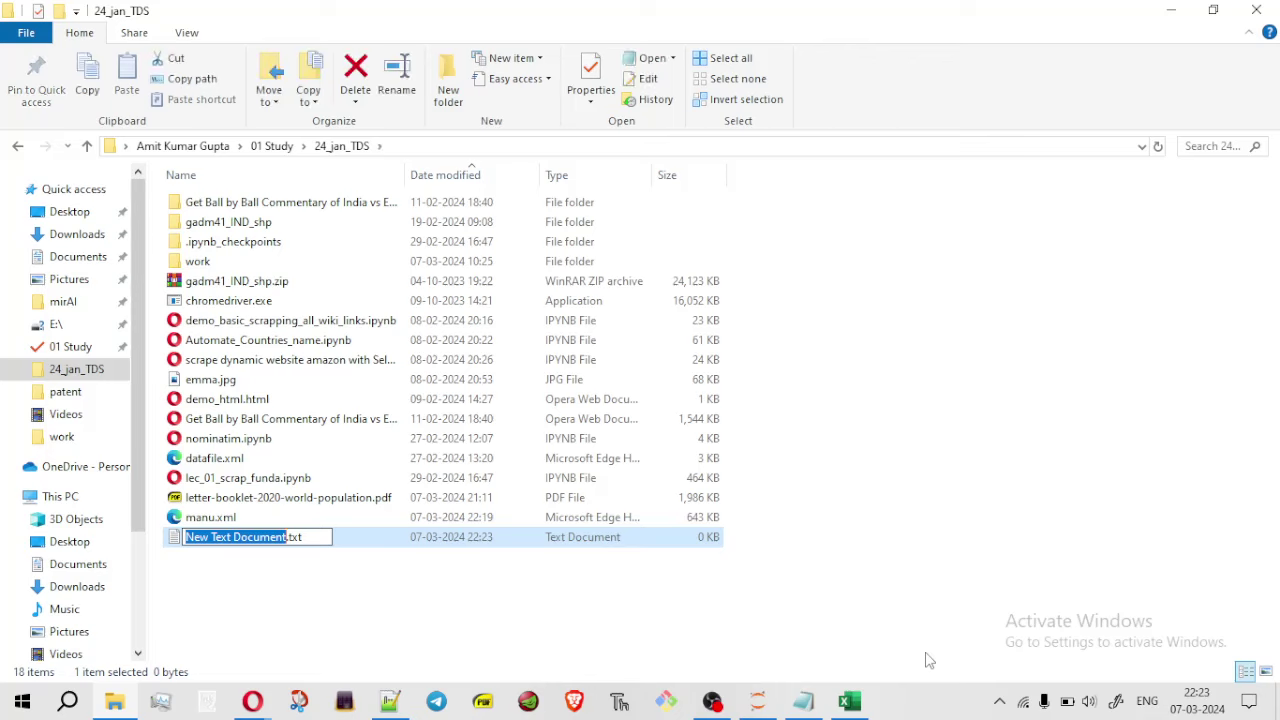
{"action": "key", "text": "BackSpace"}
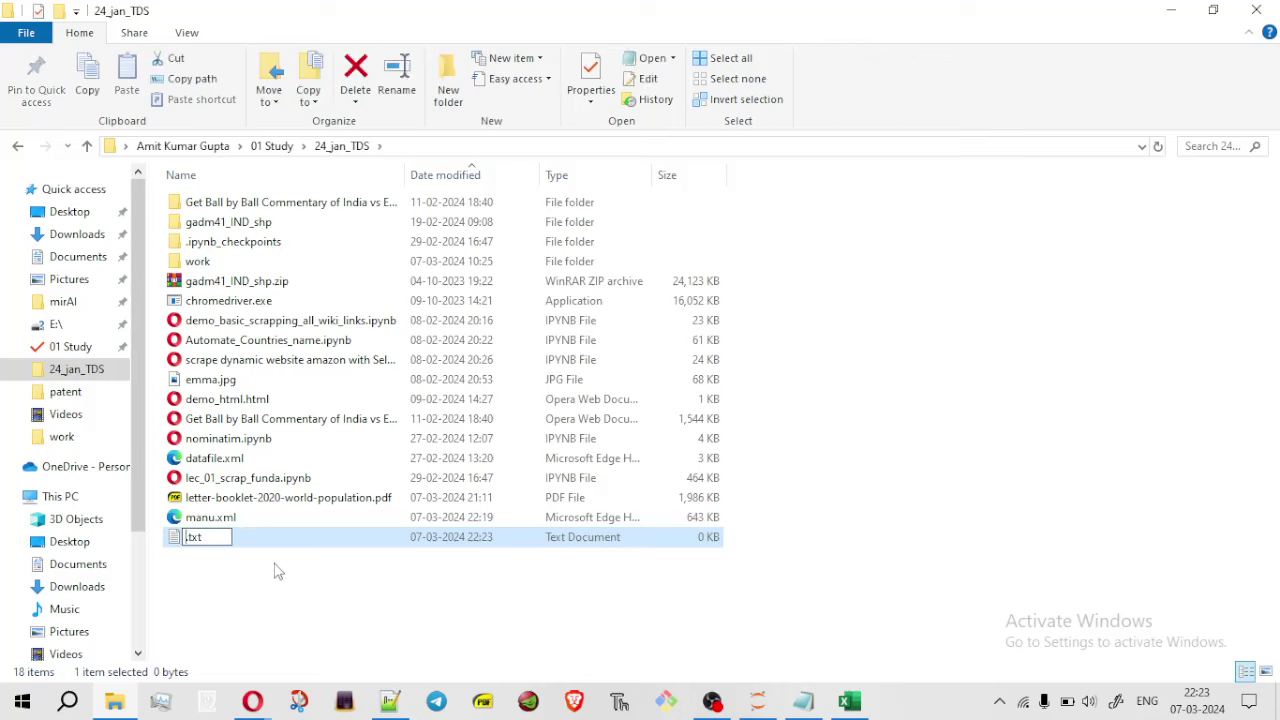
{"action": "type", "text": "randomN"}
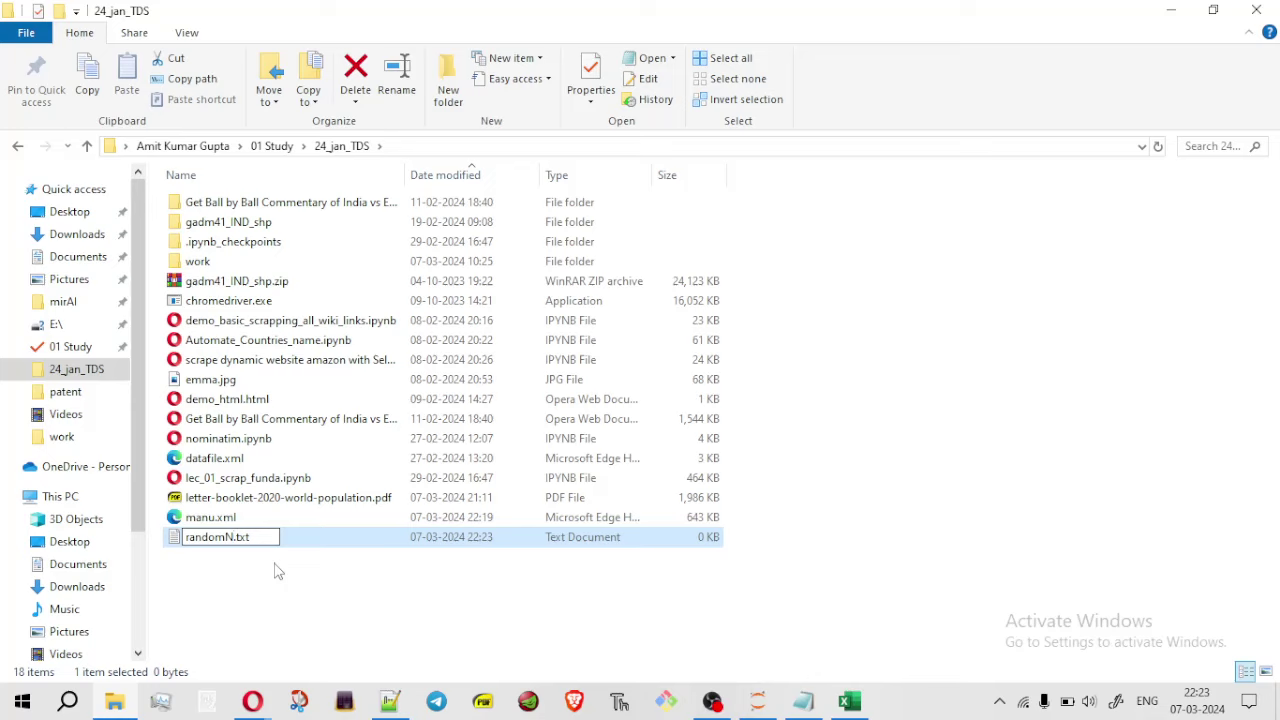
{"action": "type", "text": "ame"}
{"action": "key", "text": "BackSpace"}
{"action": "key", "text": "BackSpace"}
{"action": "key", "text": "BackSpace"}
{"action": "key", "text": "BackSpace"}
{"action": "key", "text": "BackSpace"}
{"action": "key", "text": "BackSpace"}
{"action": "key", "text": "BackSpace"}
{"action": "key", "text": "BackSpace"}
{"action": "key", "text": "BackSpace"}
{"action": "key", "text": "BackSpace"}
{"action": "key", "text": "BackSpace"}
{"action": "key", "text": "BackSpace"}
{"action": "key", "text": "BackSpace"}
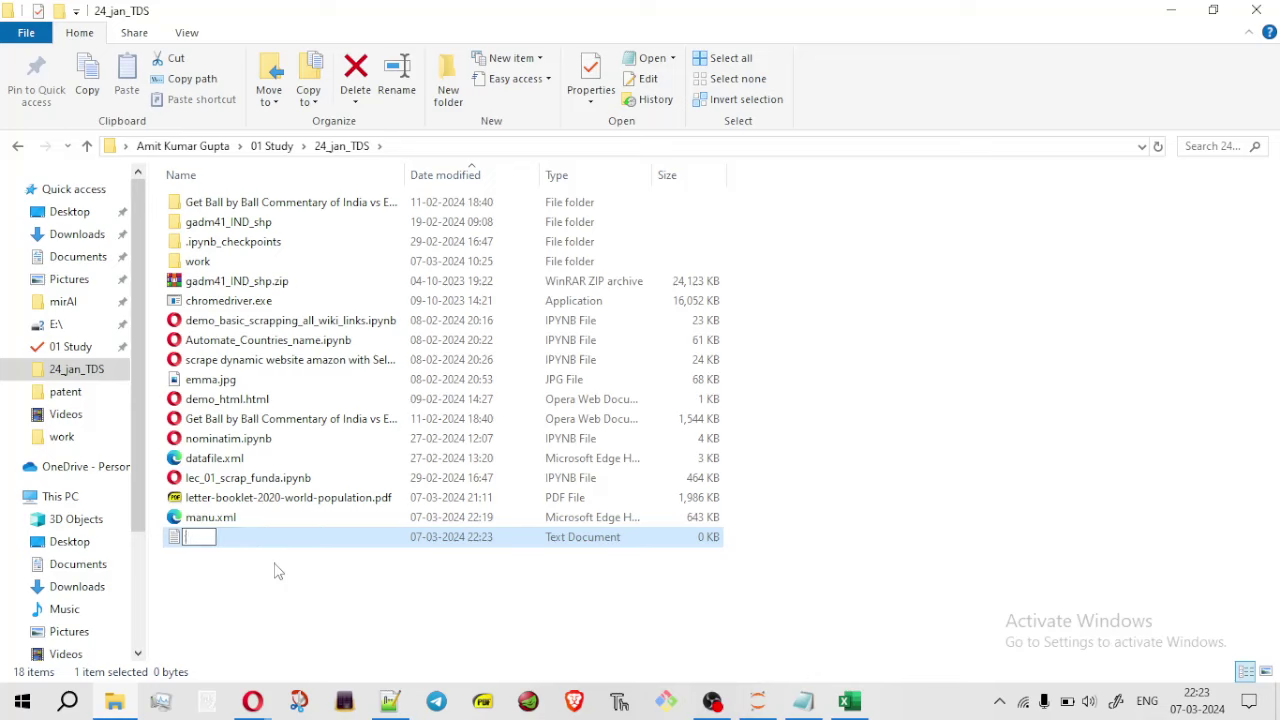
{"action": "type", "text": "zzzz.xml"}
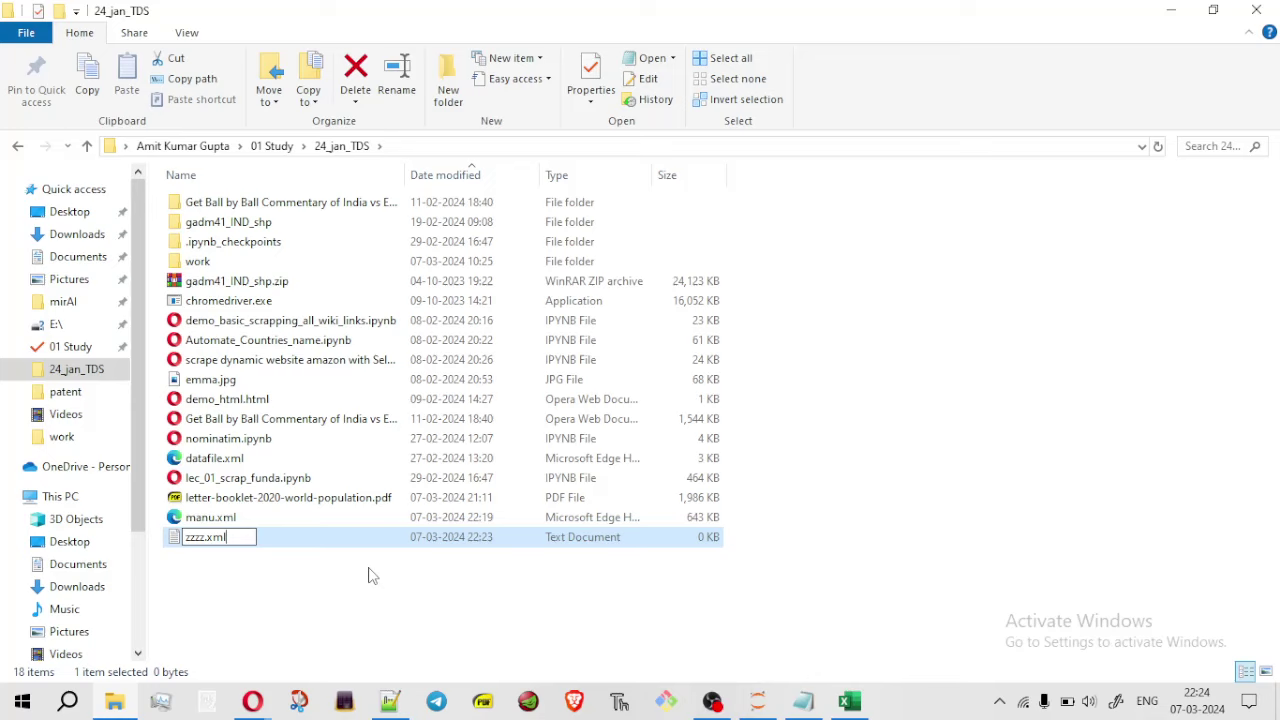
{"action": "key", "text": "Return"}
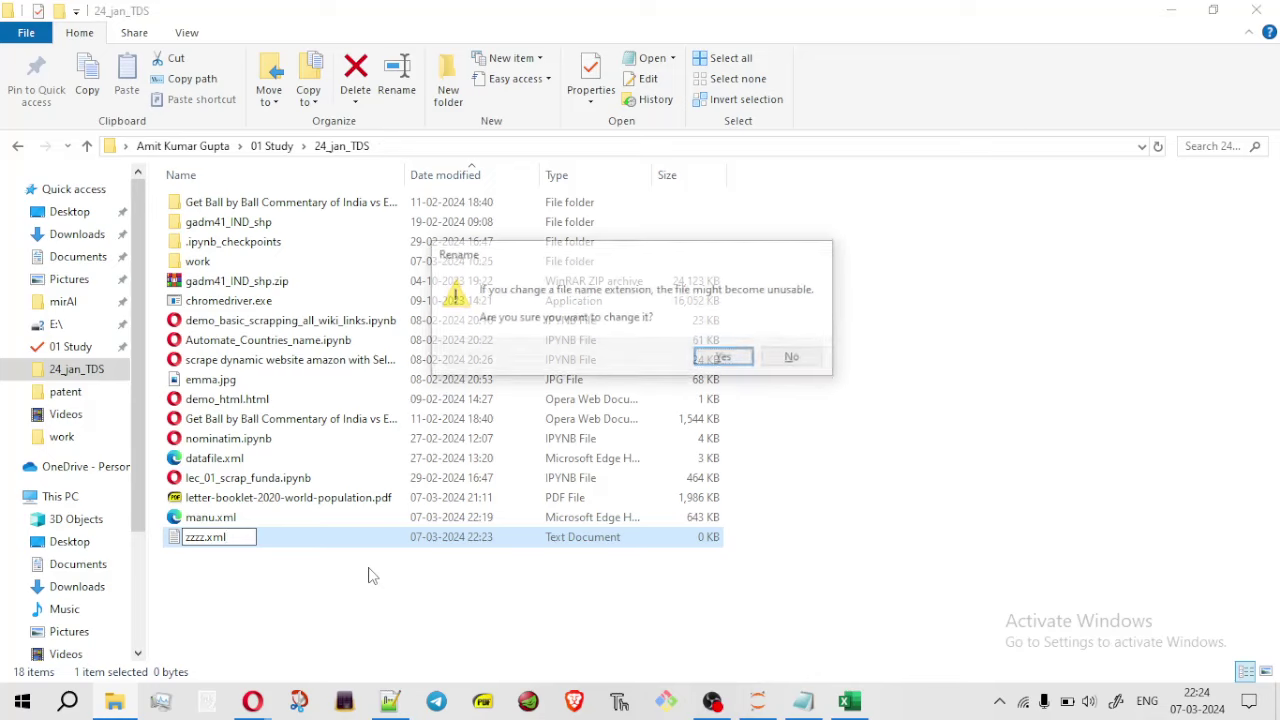
{"action": "left_click", "coordinate": [727, 358]}
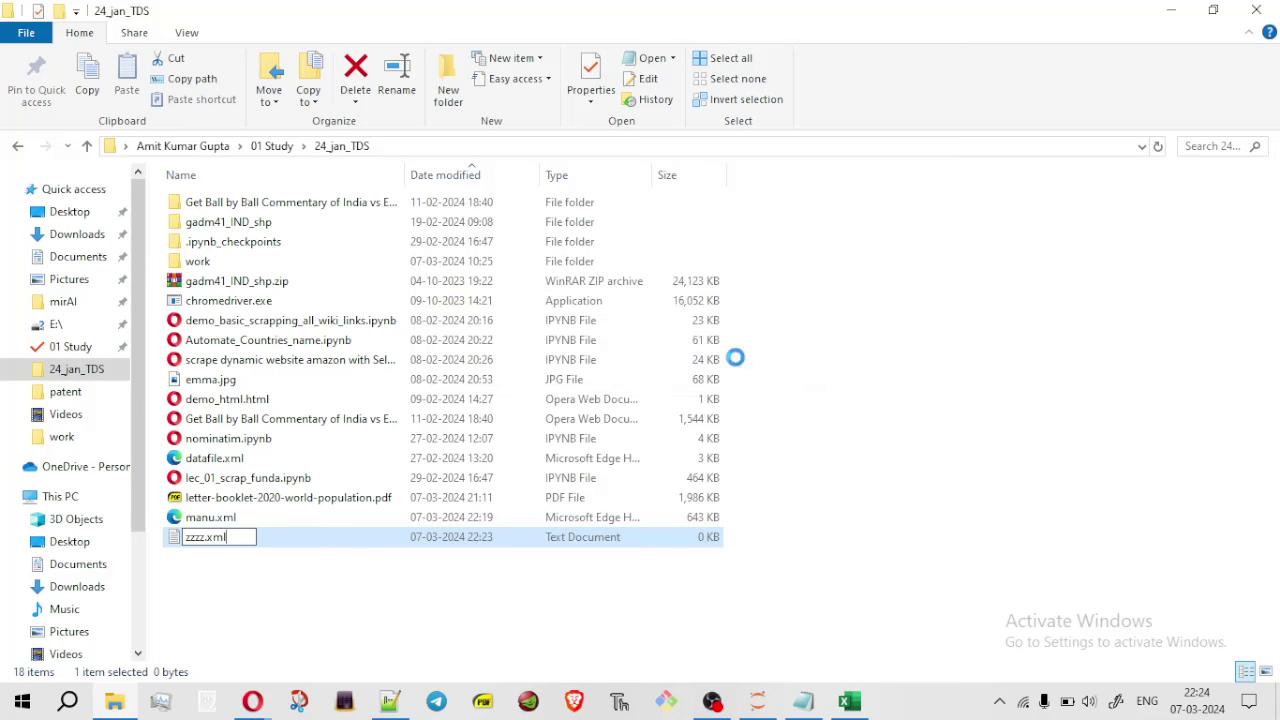
Open the empty zzzz.xml in Notepad instead of the browser
{"action": "right_click", "coordinate": [416, 540]}
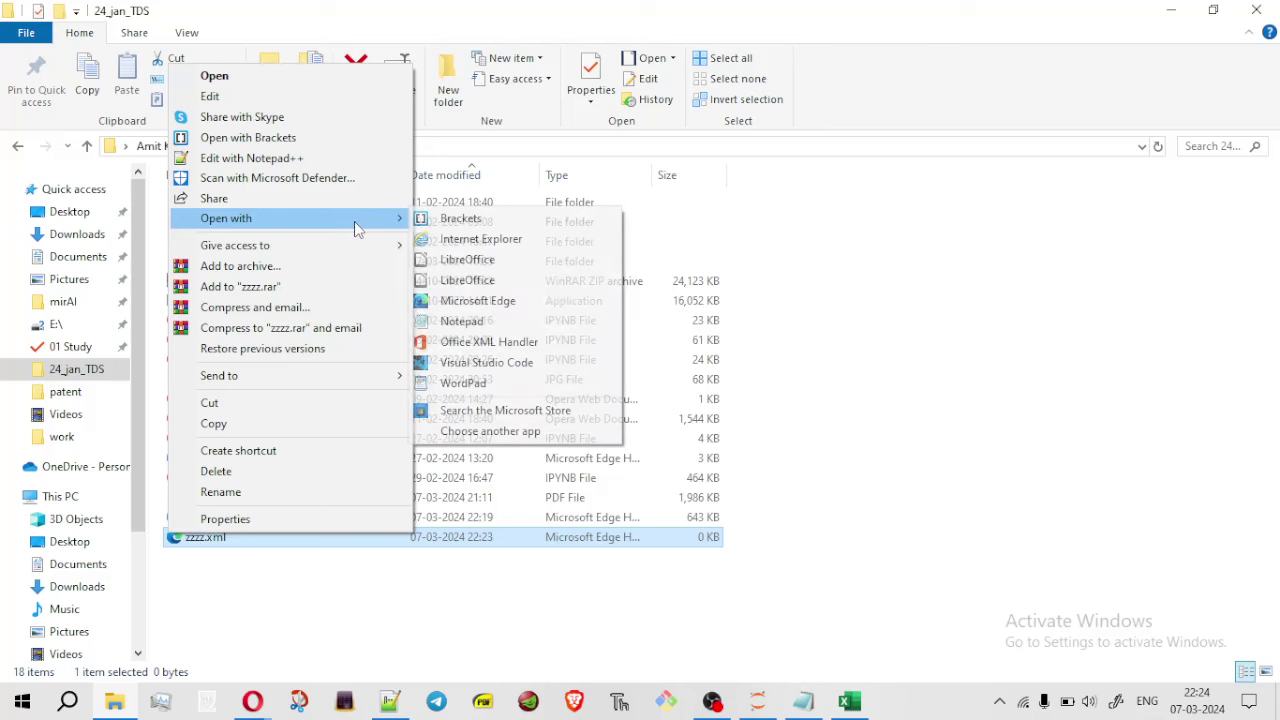
{"action": "left_click", "coordinate": [524, 570]}
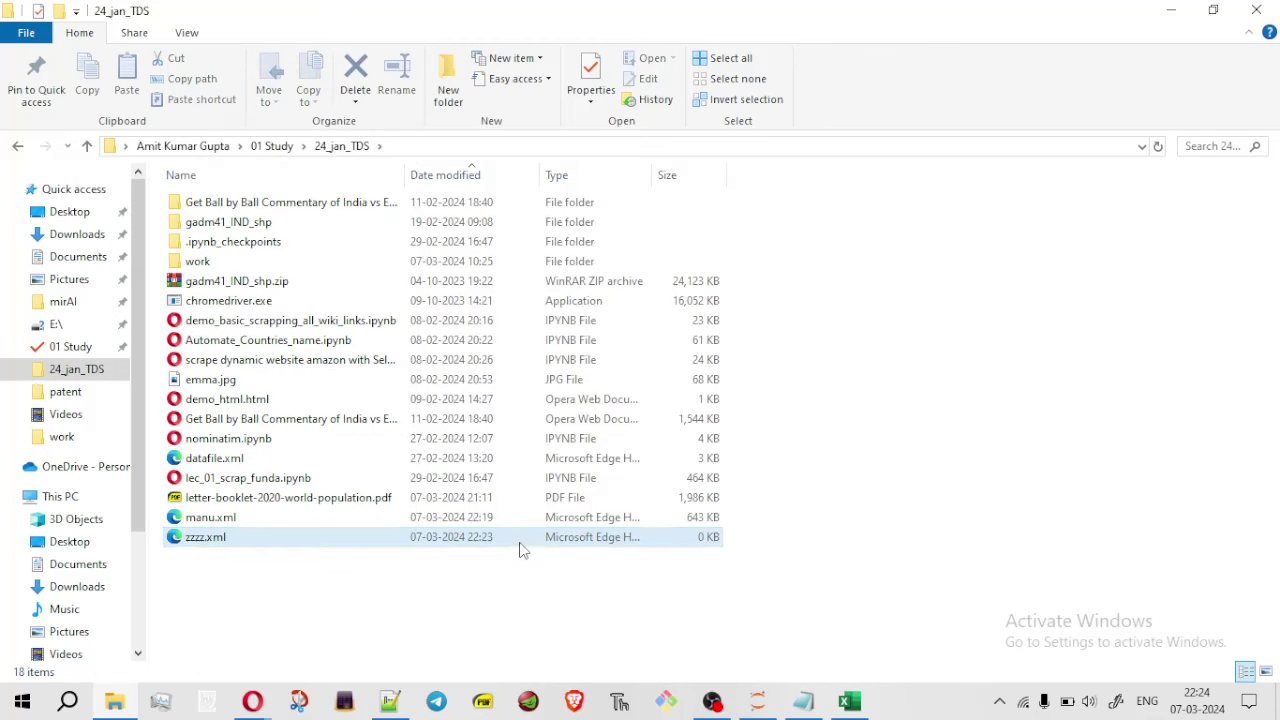
{"action": "left_click", "coordinate": [520, 549]}
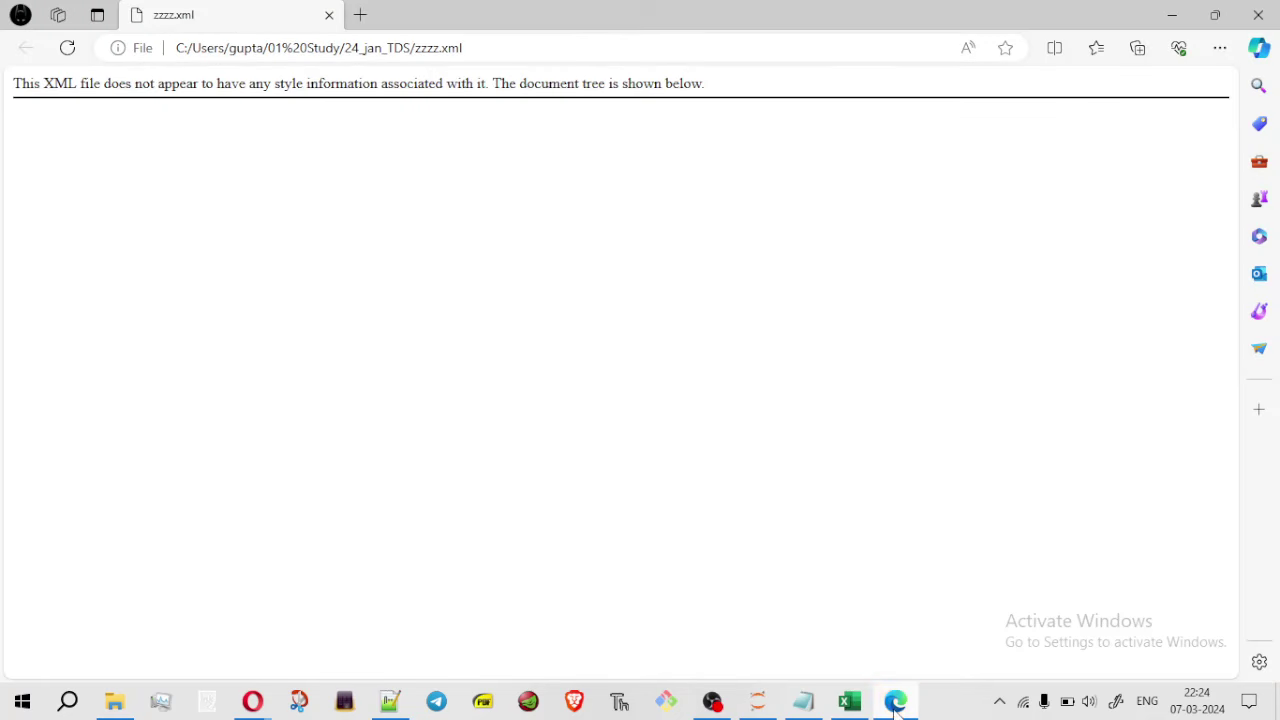
{"action": "left_click", "coordinate": [329, 15]}
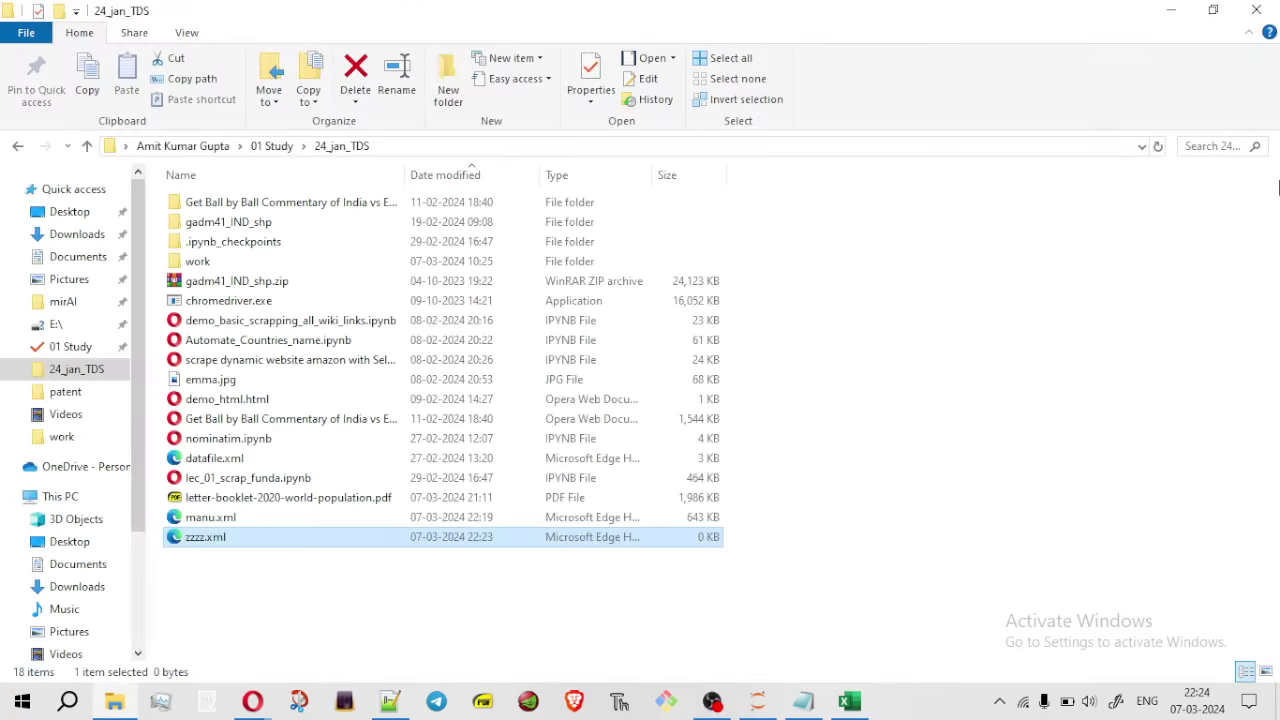
{"action": "right_click", "coordinate": [485, 543]}
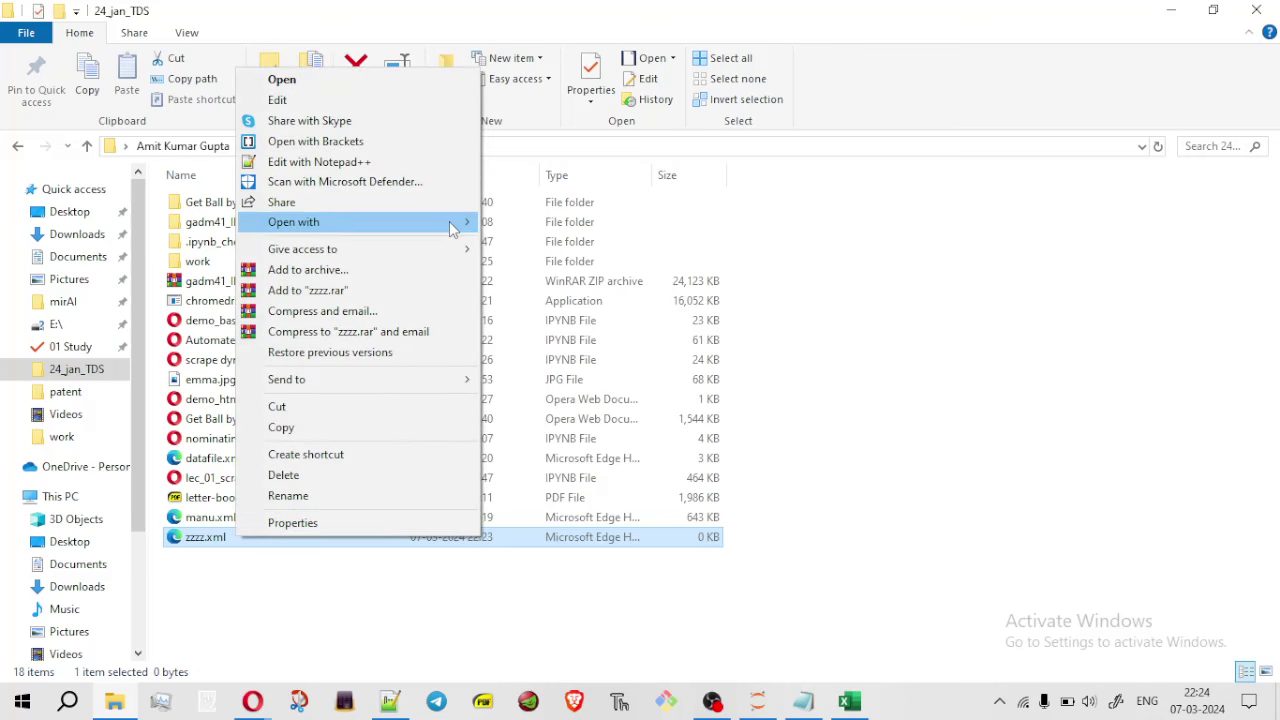
{"action": "mouse_move", "coordinate": [449, 221]}
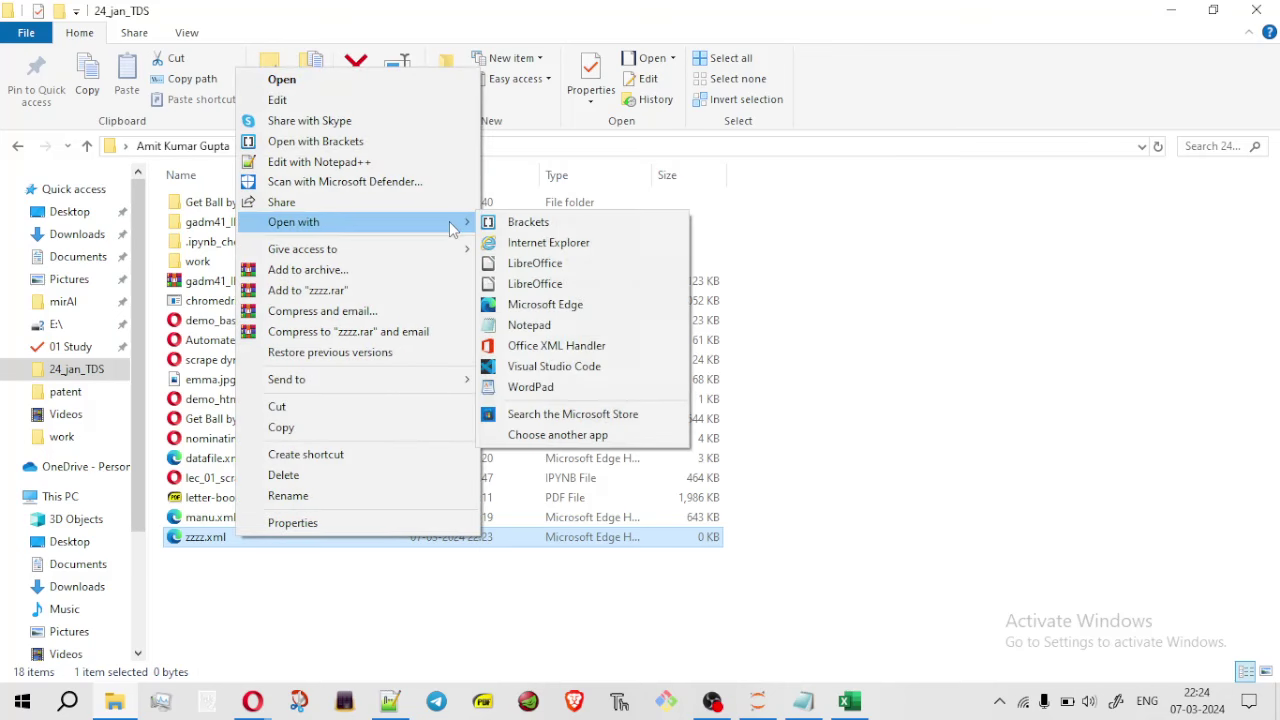
{"action": "left_click", "coordinate": [569, 328]}
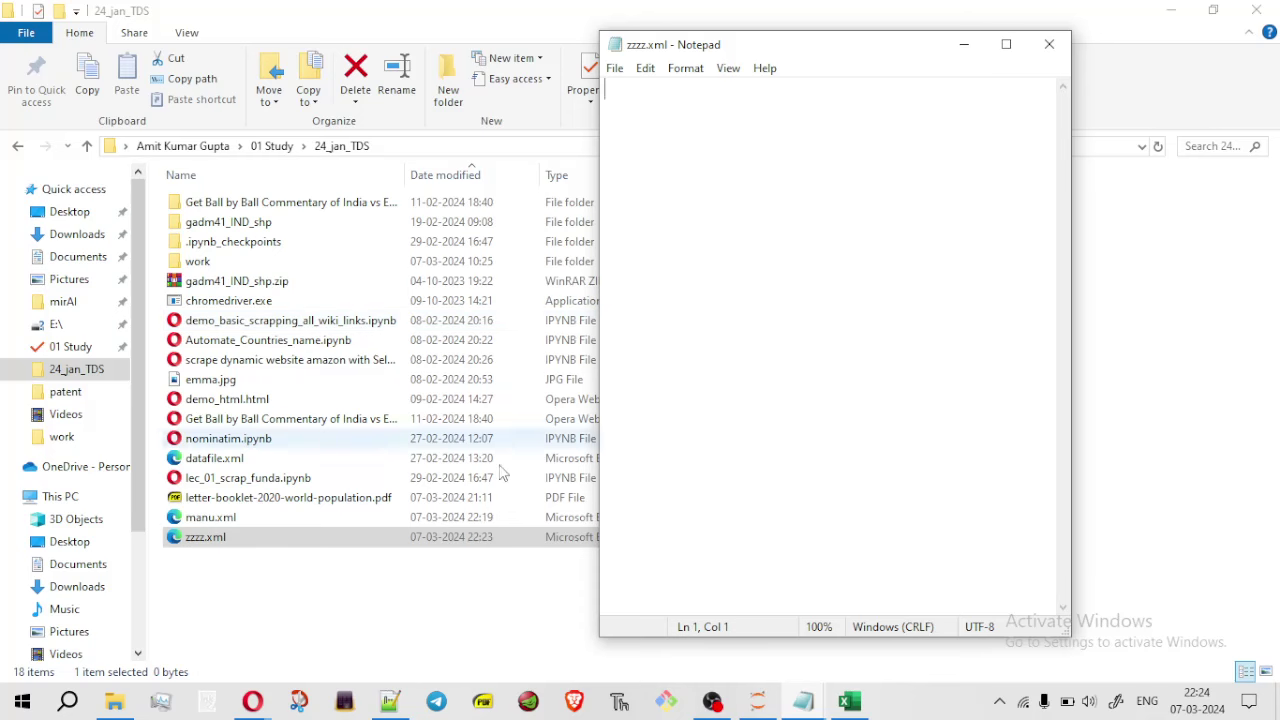
{"action": "key", "text": "alt+F4"}
Select all the XML text on the part.xml page, then return to the zzzz.xml Notepad window
{"action": "left_click", "coordinate": [1178, 20]}
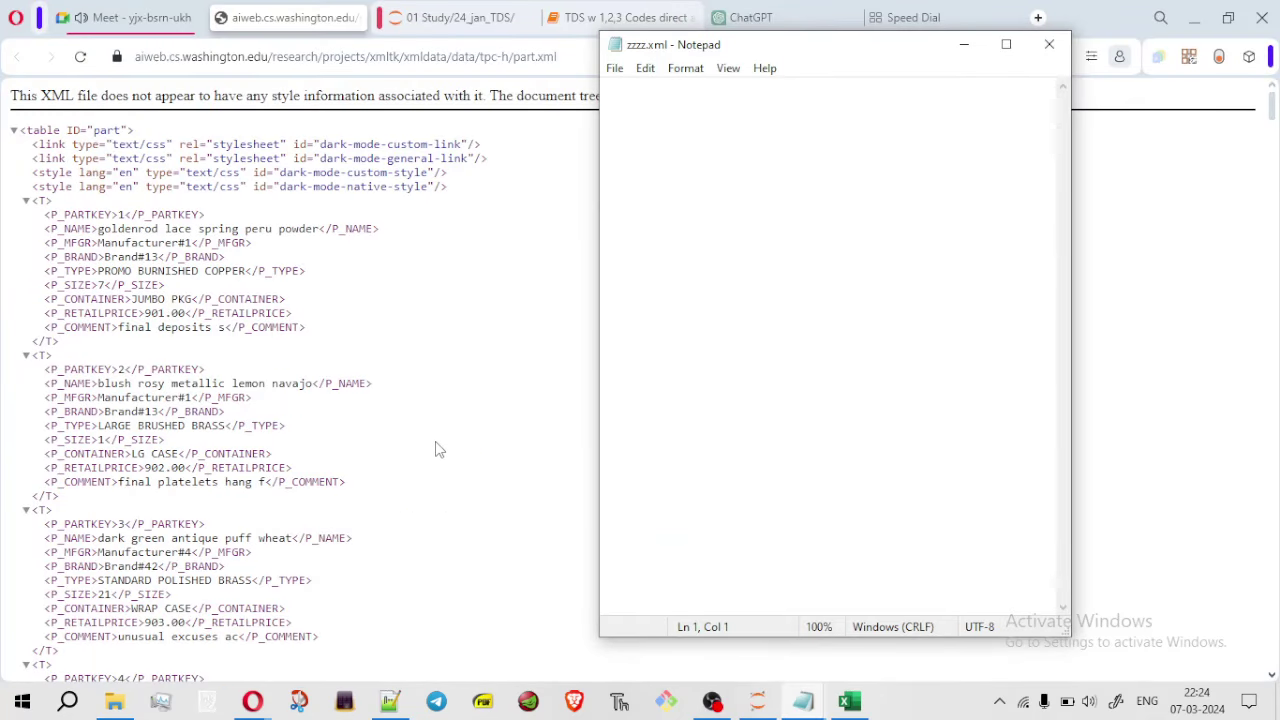
{"action": "left_click", "coordinate": [272, 482]}
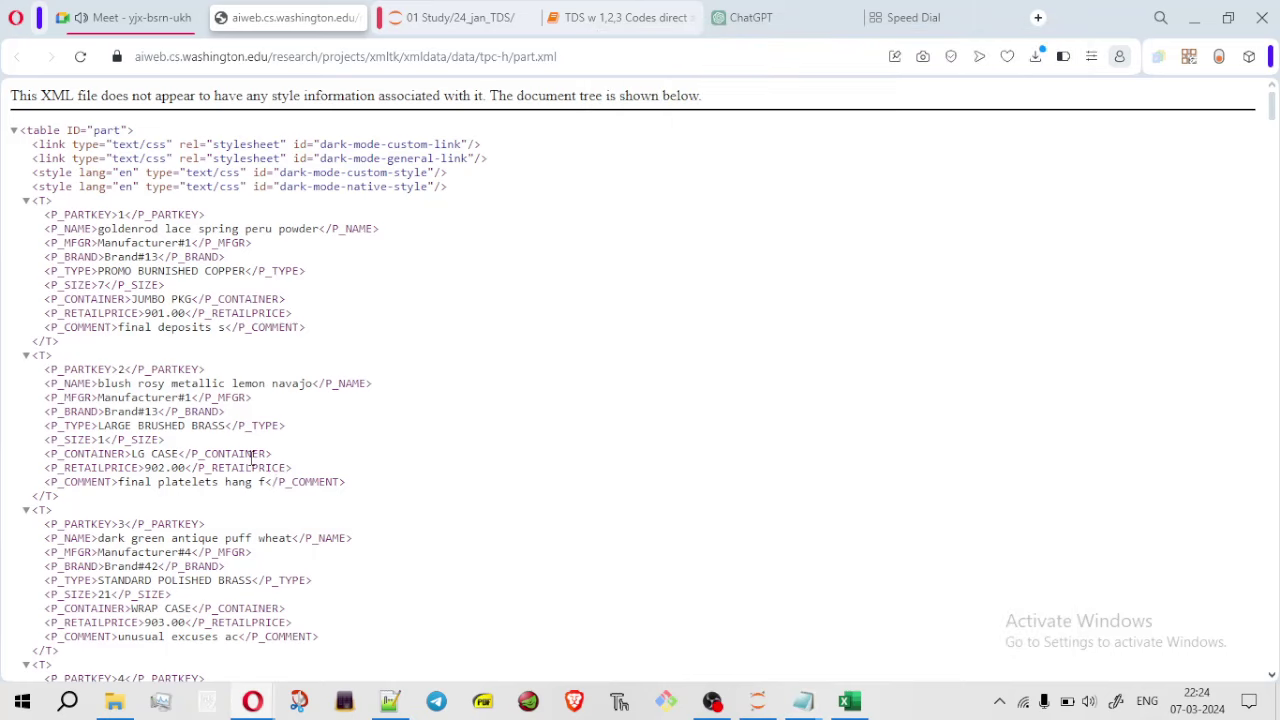
{"action": "double_click", "coordinate": [252, 458]}
{"action": "left_click", "coordinate": [252, 458]}
{"action": "key", "text": "ctrl+a"}
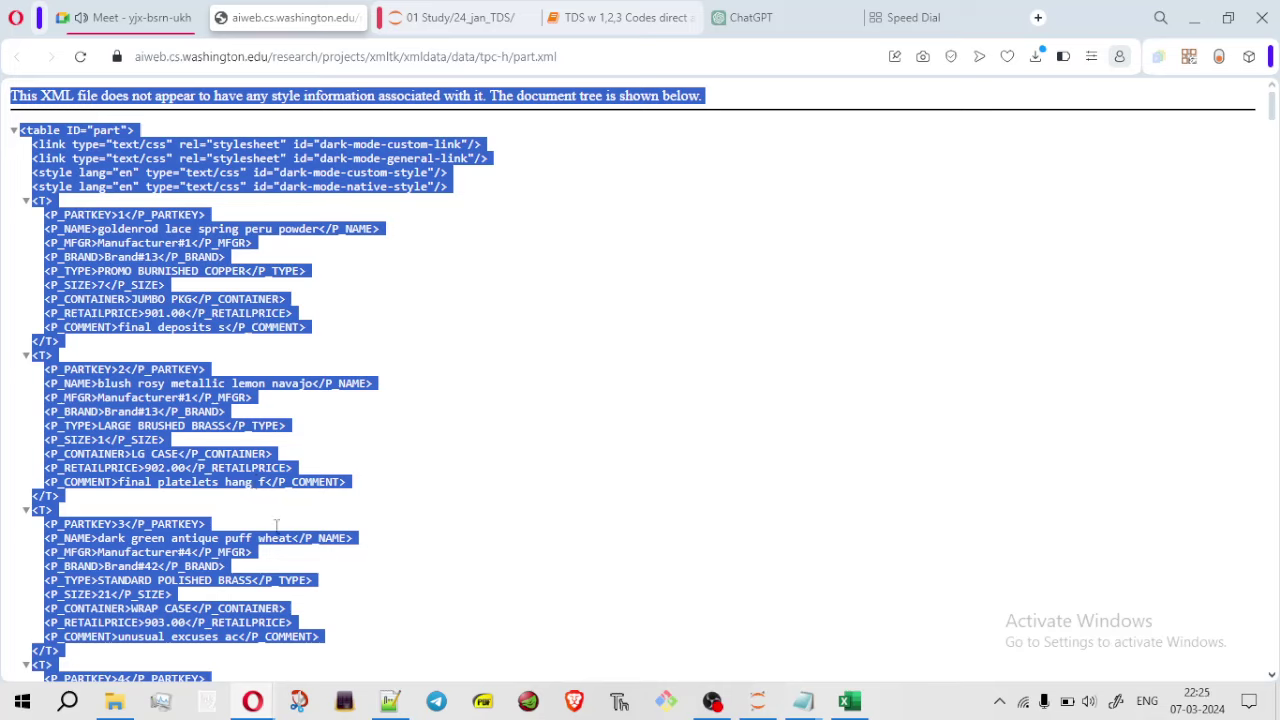
{"action": "left_click", "coordinate": [803, 701]}
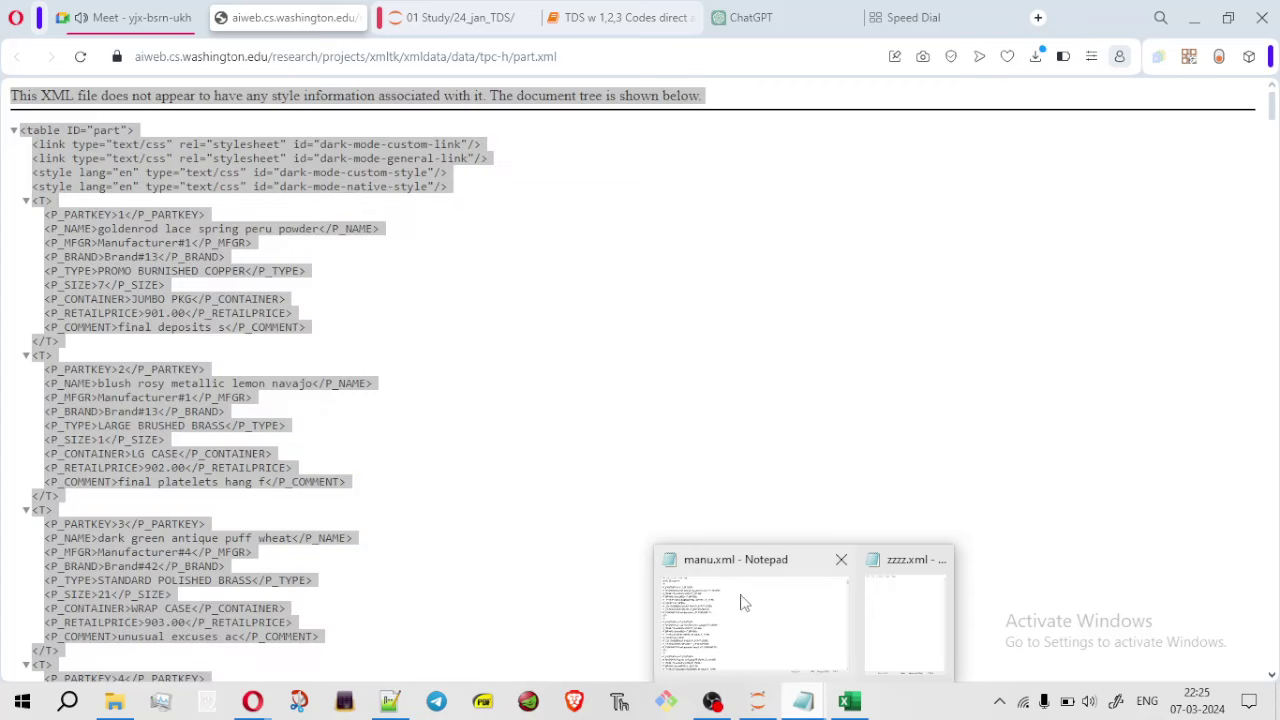
{"action": "left_click", "coordinate": [918, 610]}
Paste the part.xml text into zzzz.xml, deleting the browser header and stylesheet lines
{"action": "key", "text": "ctrl+v"}
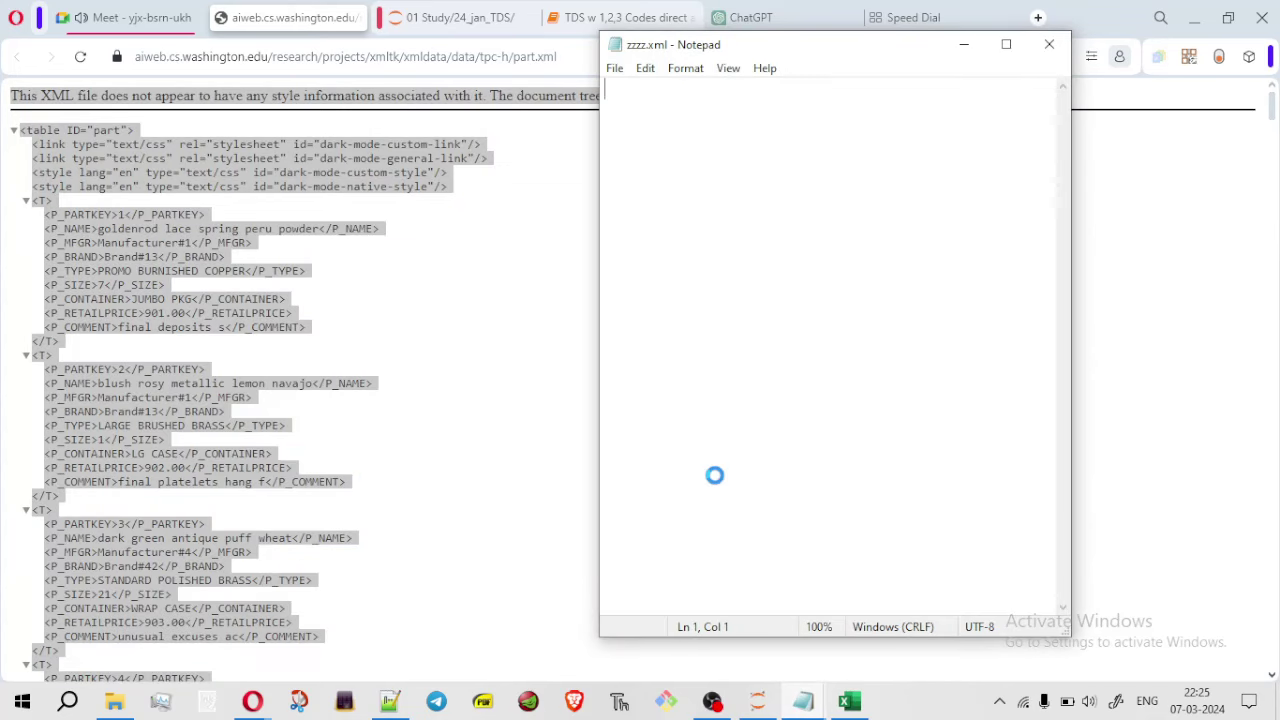
{"action": "left_click", "coordinate": [1008, 47]}
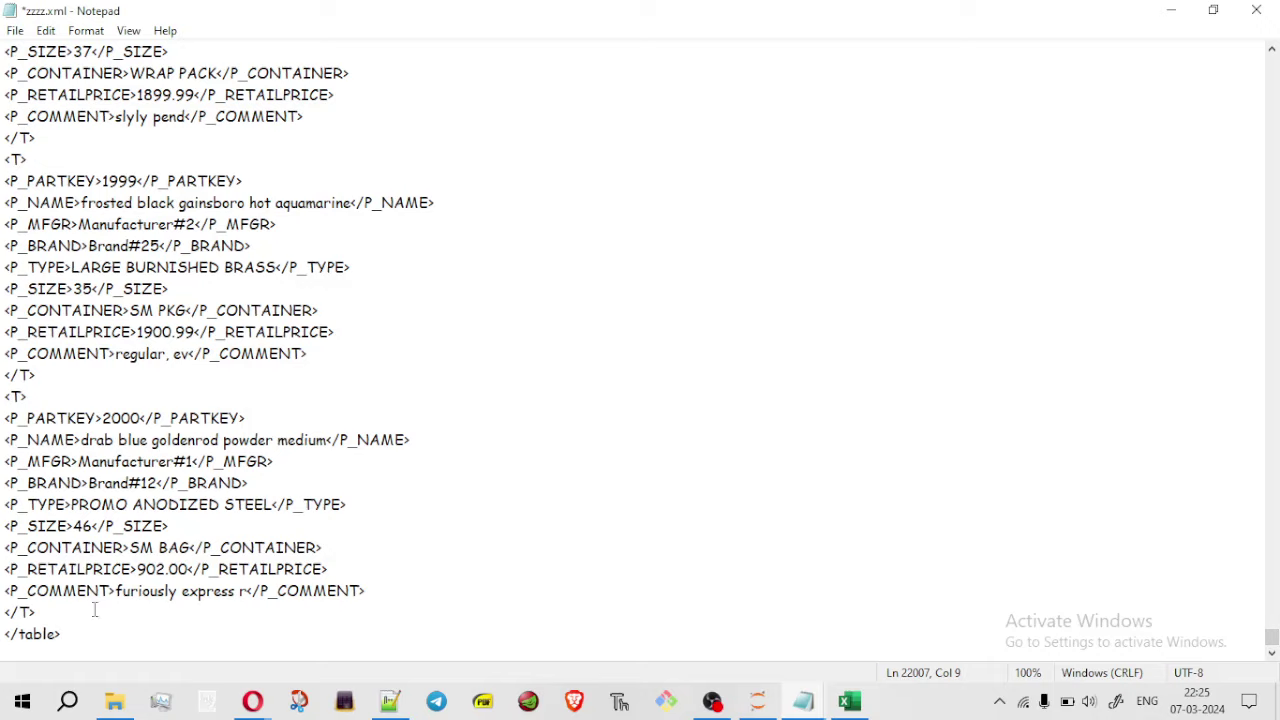
{"action": "left_click_drag", "start_coordinate": [1272, 638], "coordinate": [1271, 60]}
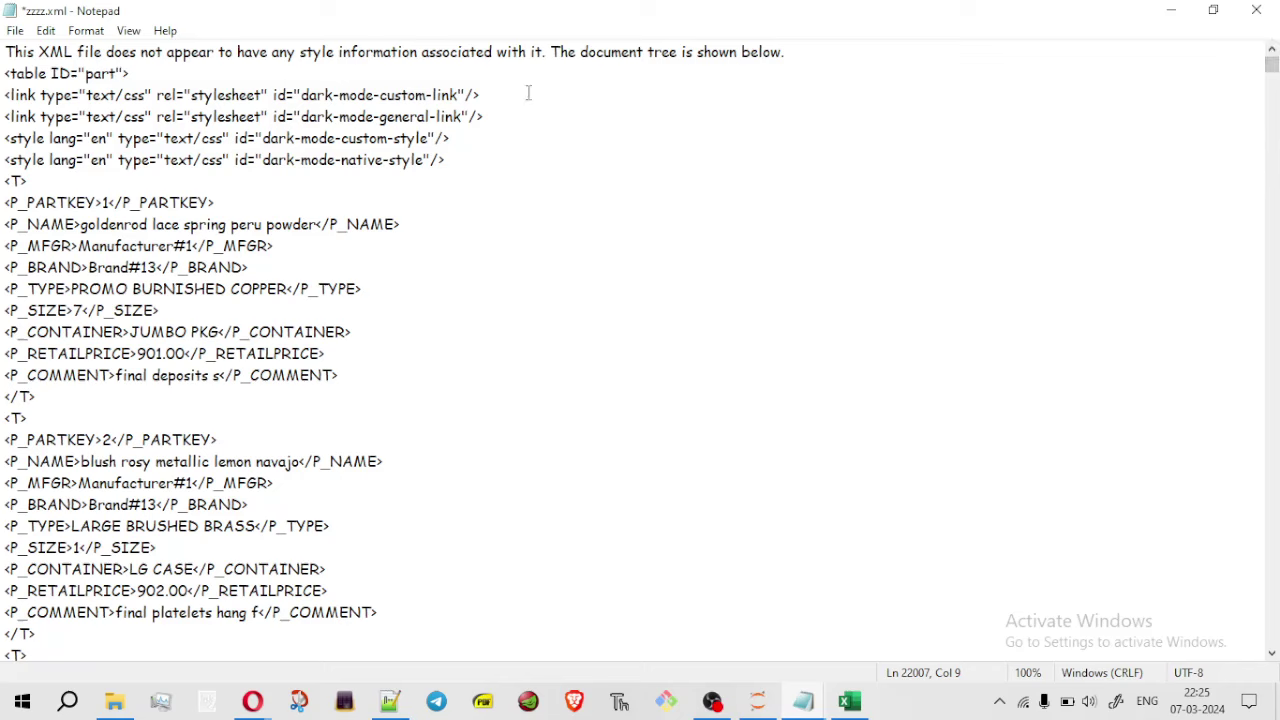
{"action": "left_click_drag", "start_coordinate": [6, 52], "coordinate": [855, 36]}
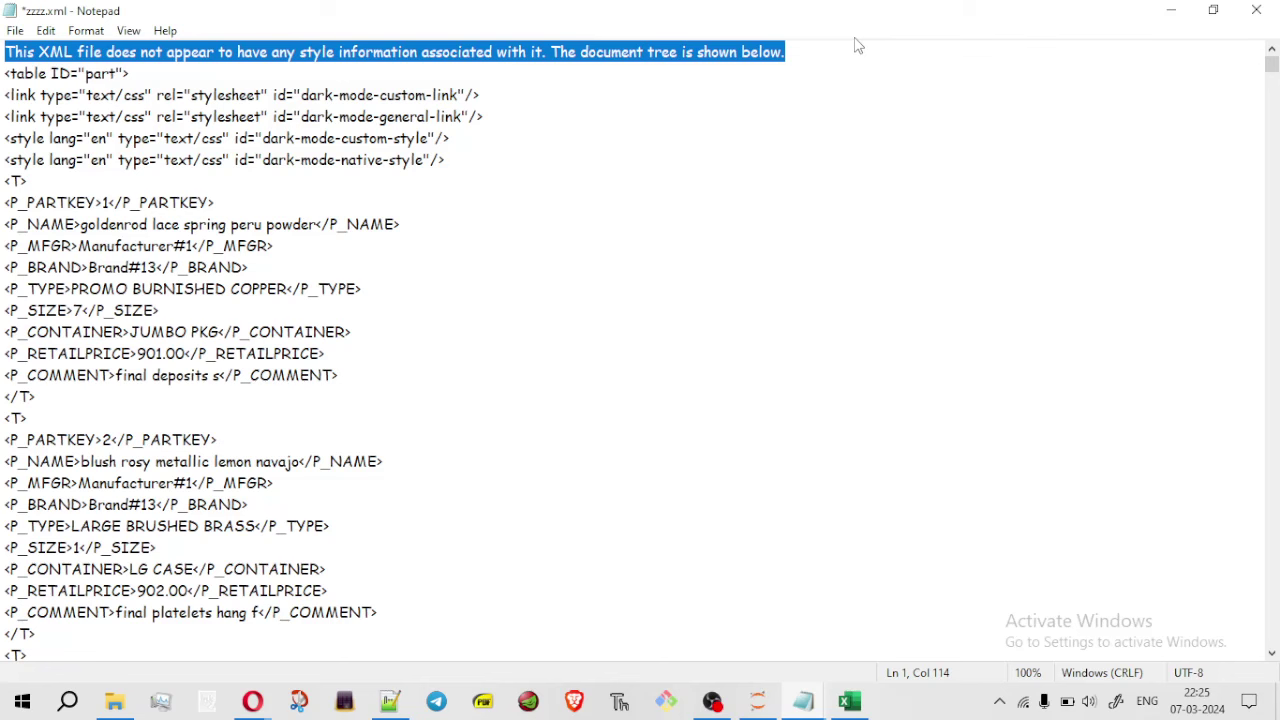
{"action": "key", "text": "Delete"}
{"action": "key", "text": "Delete"}
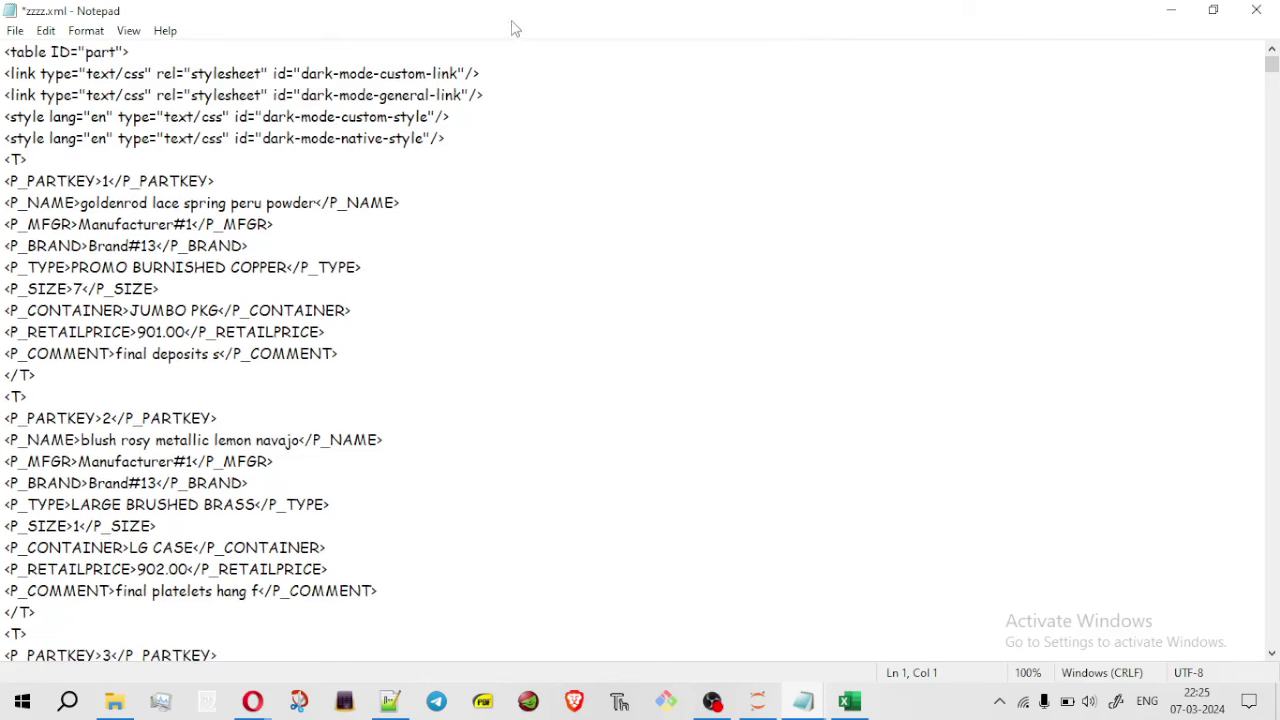
{"action": "left_click_drag", "start_coordinate": [455, 138], "coordinate": [4, 75]}
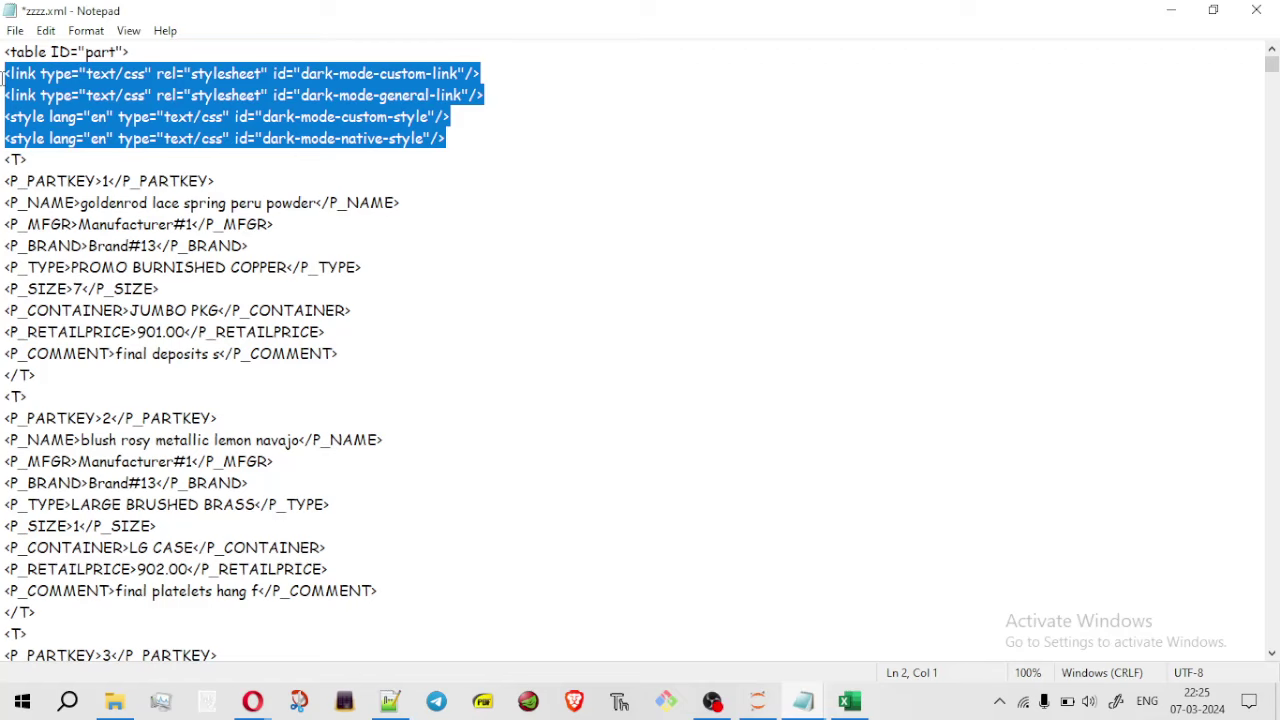
{"action": "key", "text": "Delete"}
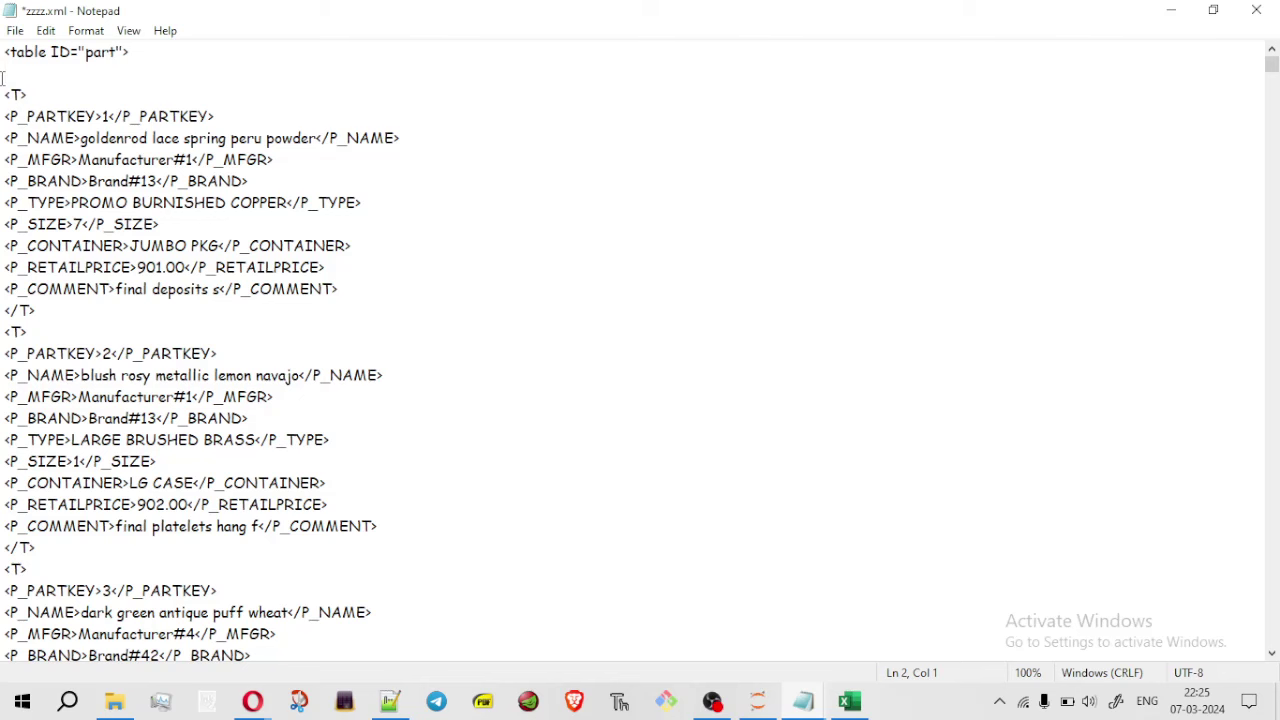
{"action": "key", "text": "BackSpace"}
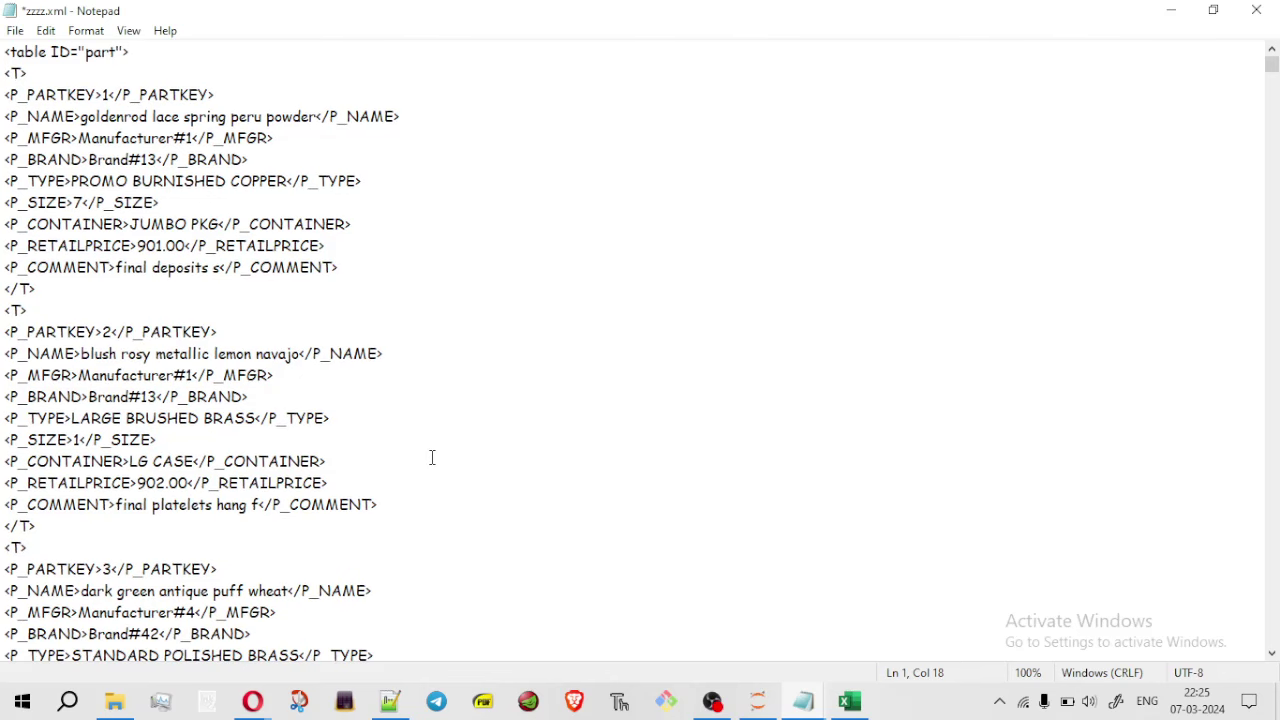
Save zzzz.xml, close Notepad and return to the 24_jan_TDS folder
{"action": "key", "text": "ctrl+s"}
{"action": "left_click", "coordinate": [17, 31]}
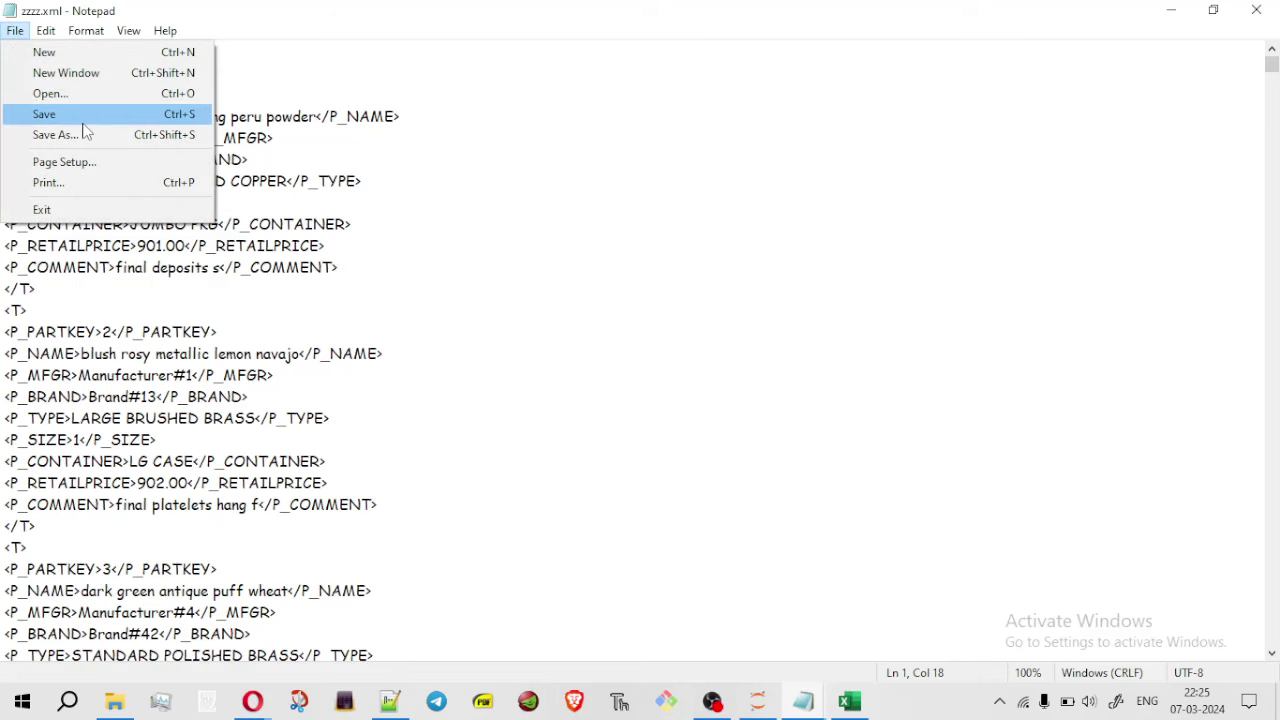
{"action": "left_click", "coordinate": [160, 115]}
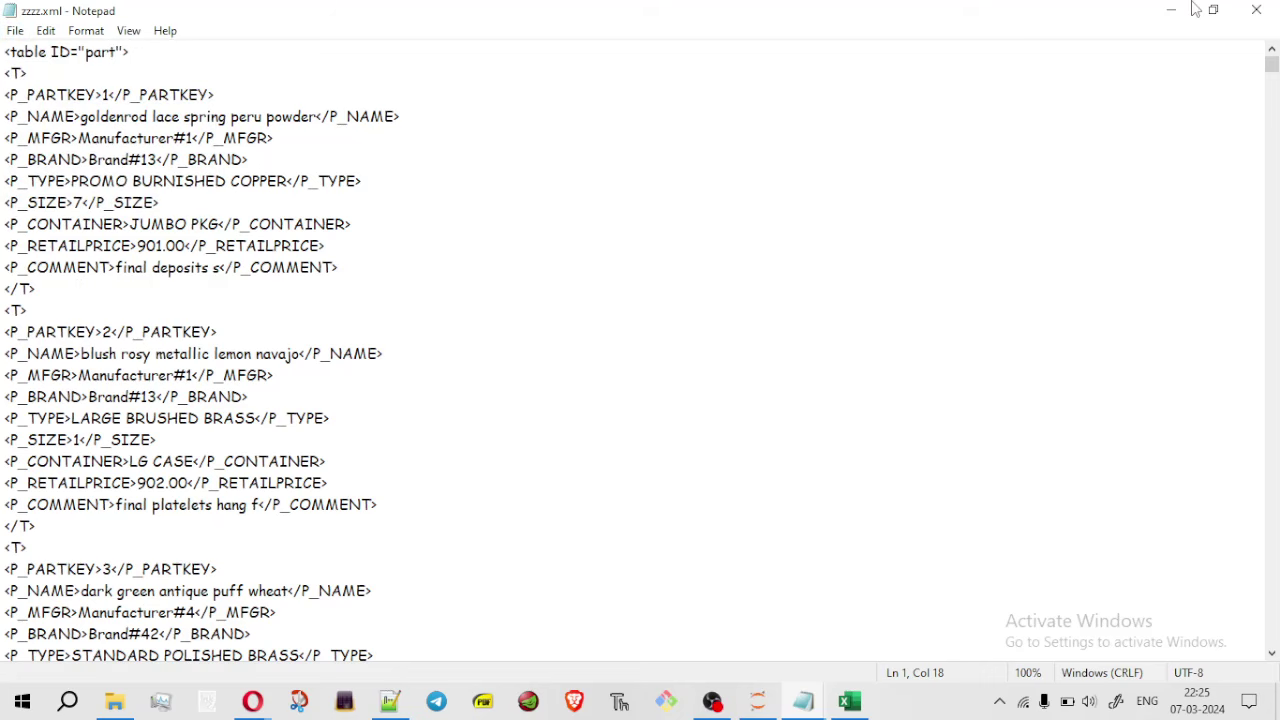
{"action": "left_click", "coordinate": [1264, 12]}
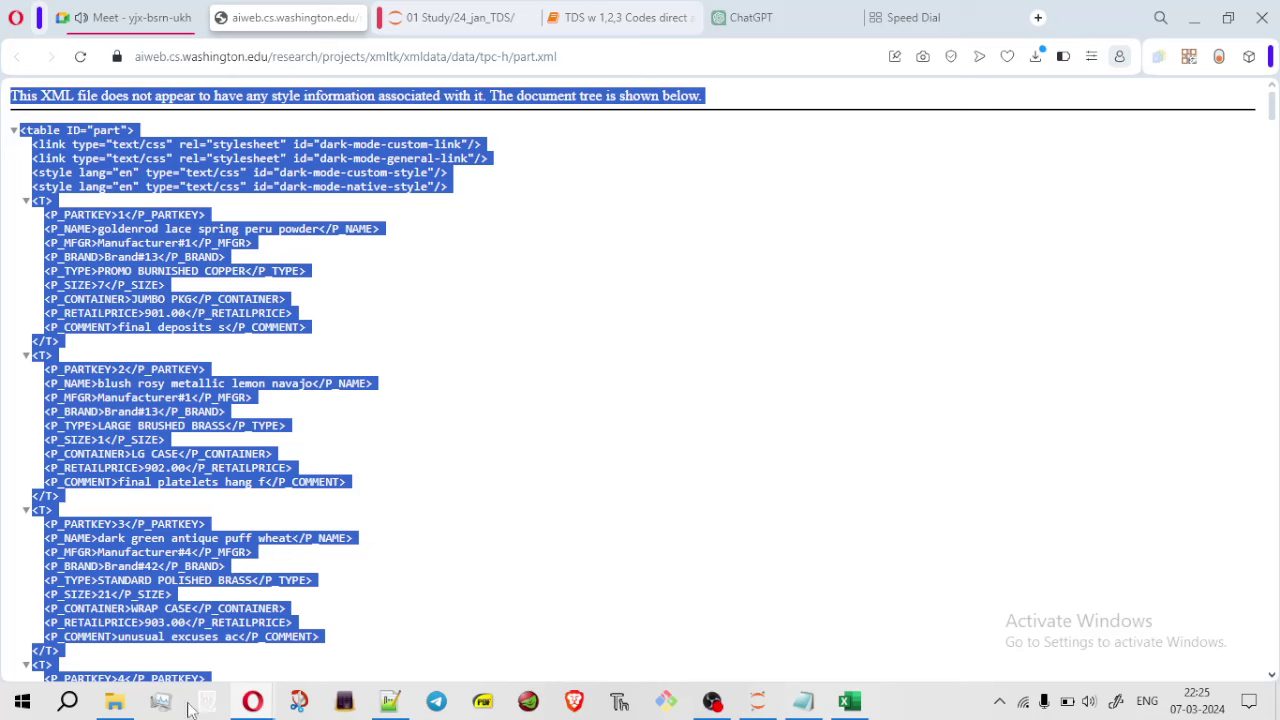
{"action": "left_click", "coordinate": [103, 712]}
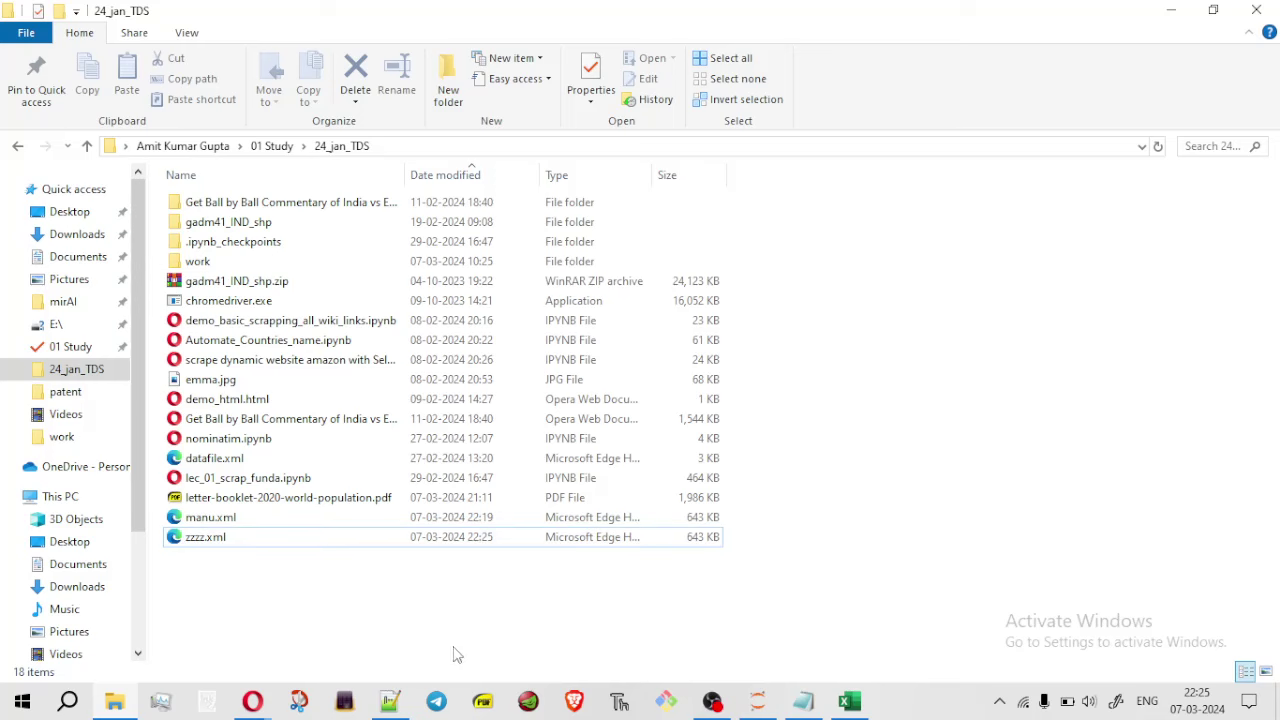
Bring the Colab notebook forward, start then cancel a file upload, and maximize the browser
{"action": "mouse_move", "coordinate": [252, 702]}
{"action": "left_click", "coordinate": [274, 634]}
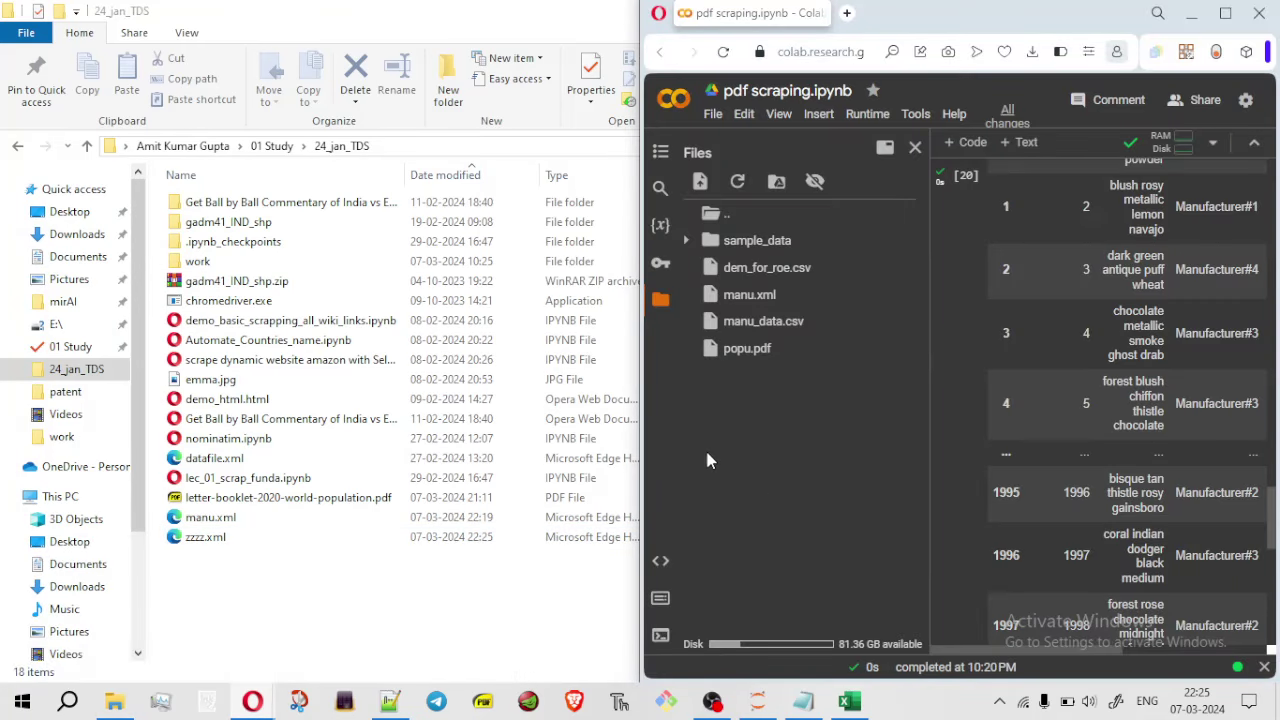
{"action": "left_click", "coordinate": [703, 187]}
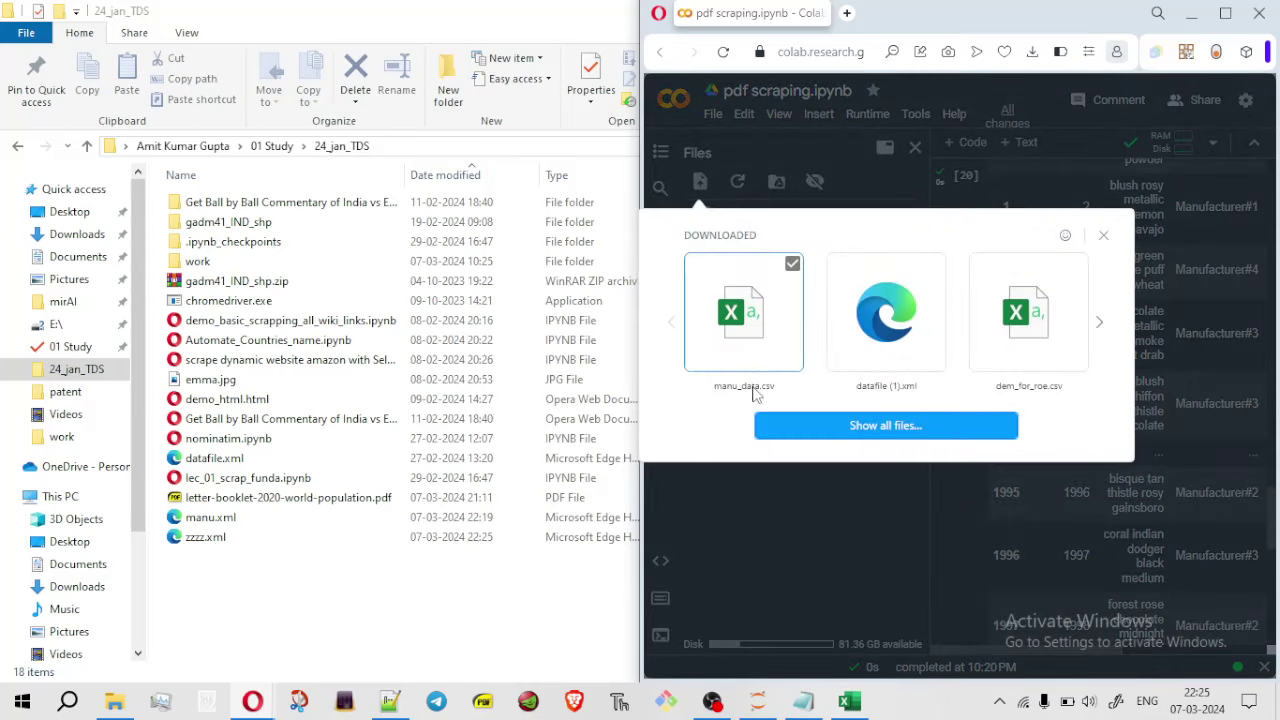
{"action": "left_click", "coordinate": [889, 425]}
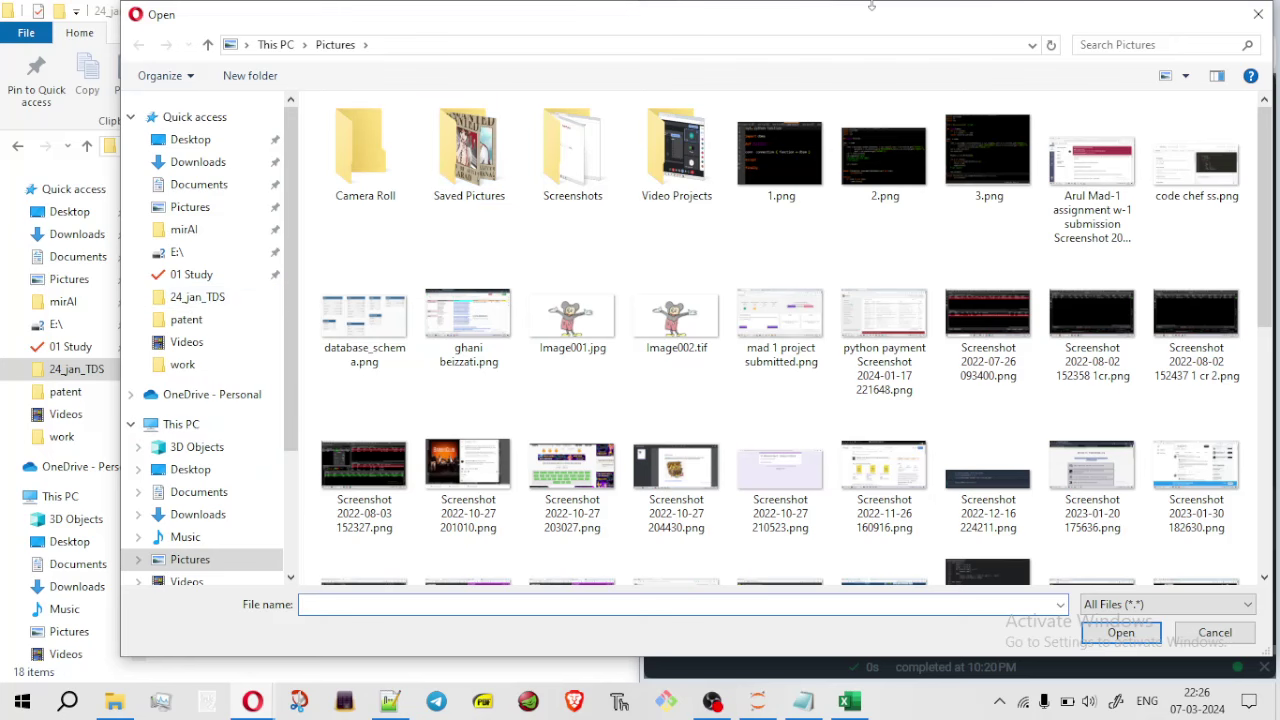
{"action": "left_click", "coordinate": [1258, 14]}
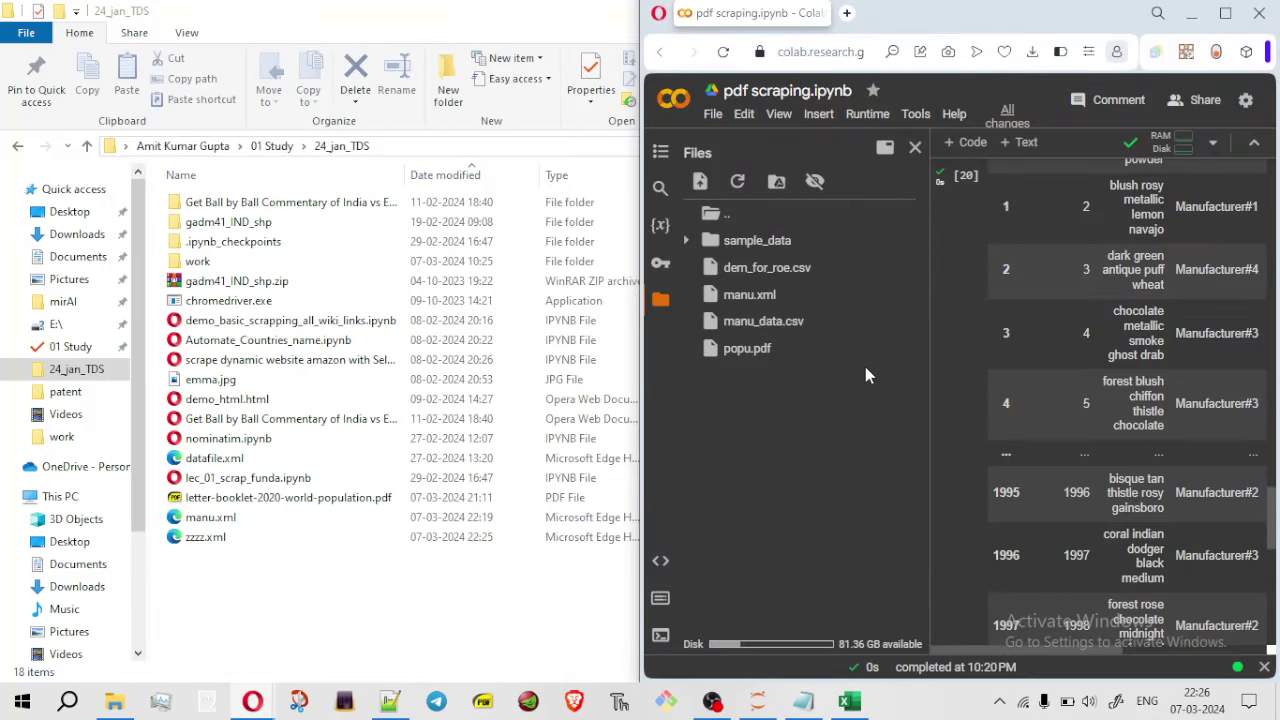
{"action": "left_click", "coordinate": [1224, 16]}
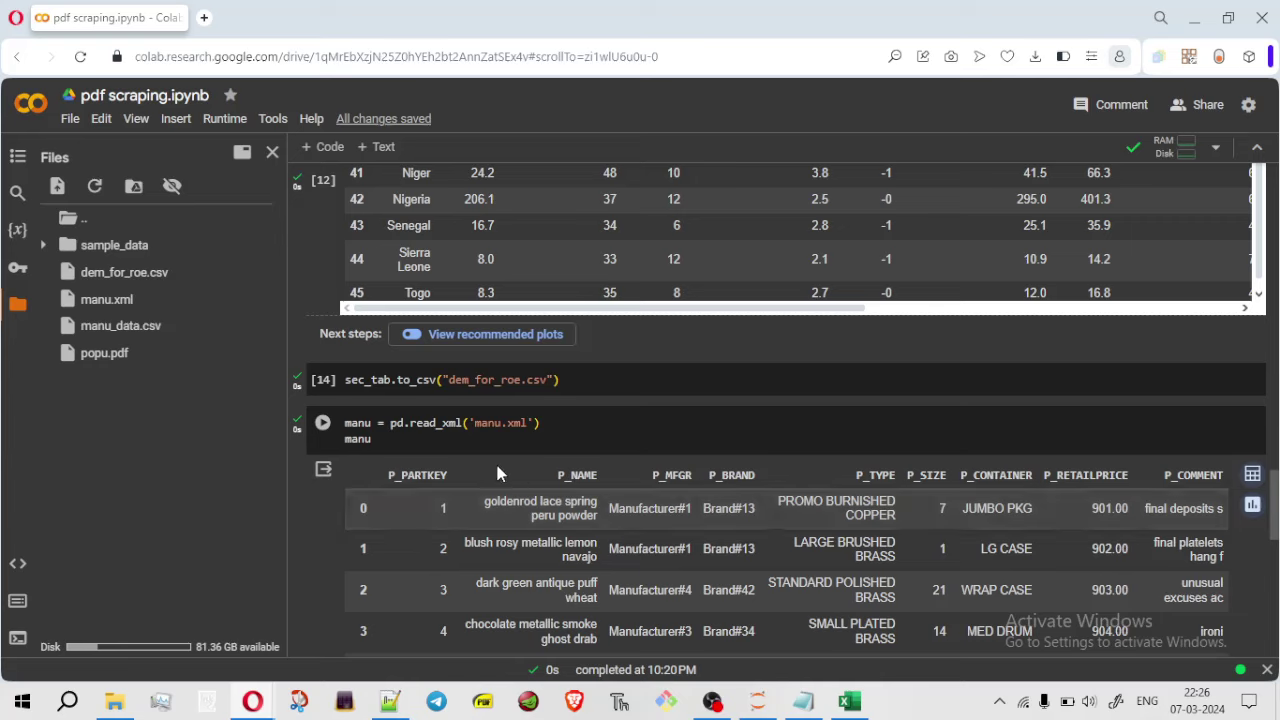
Zoom in and walk through the manu = pd.read_xml('manu.xml') cell
{"action": "left_click", "coordinate": [391, 424]}
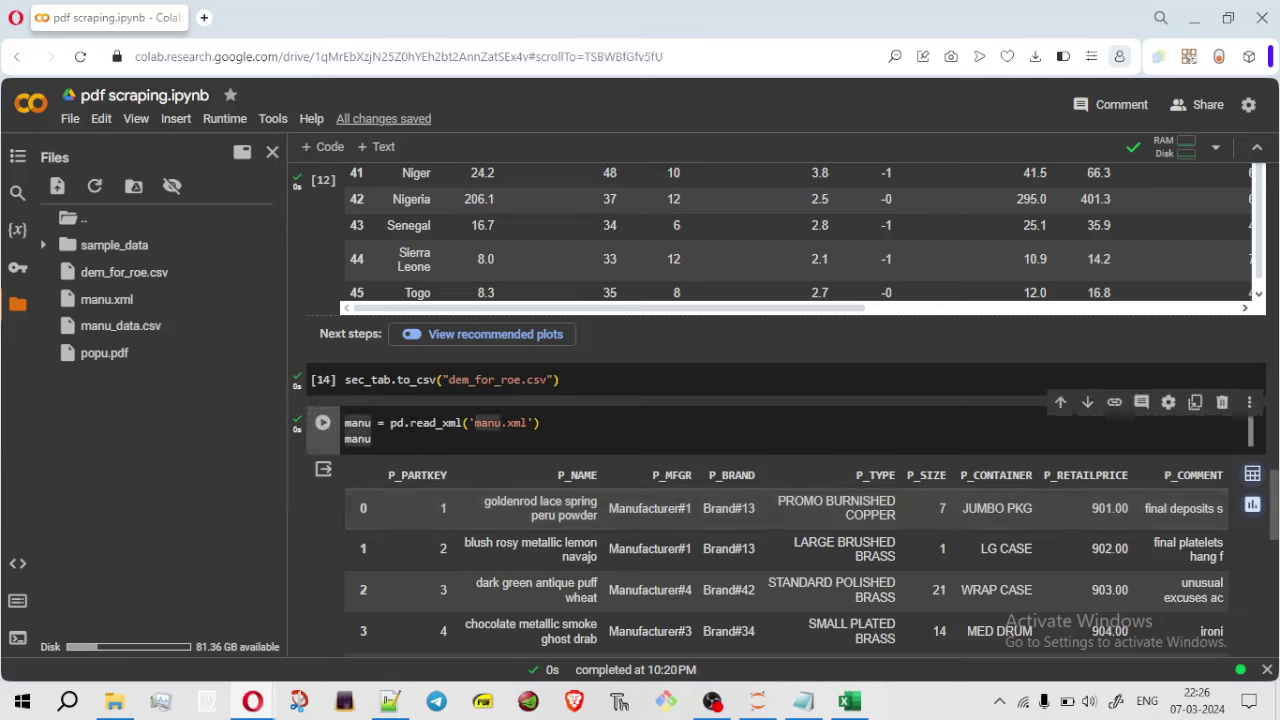
{"action": "left_click", "coordinate": [410, 423]}
{"action": "key", "text": "ctrl+plus"}
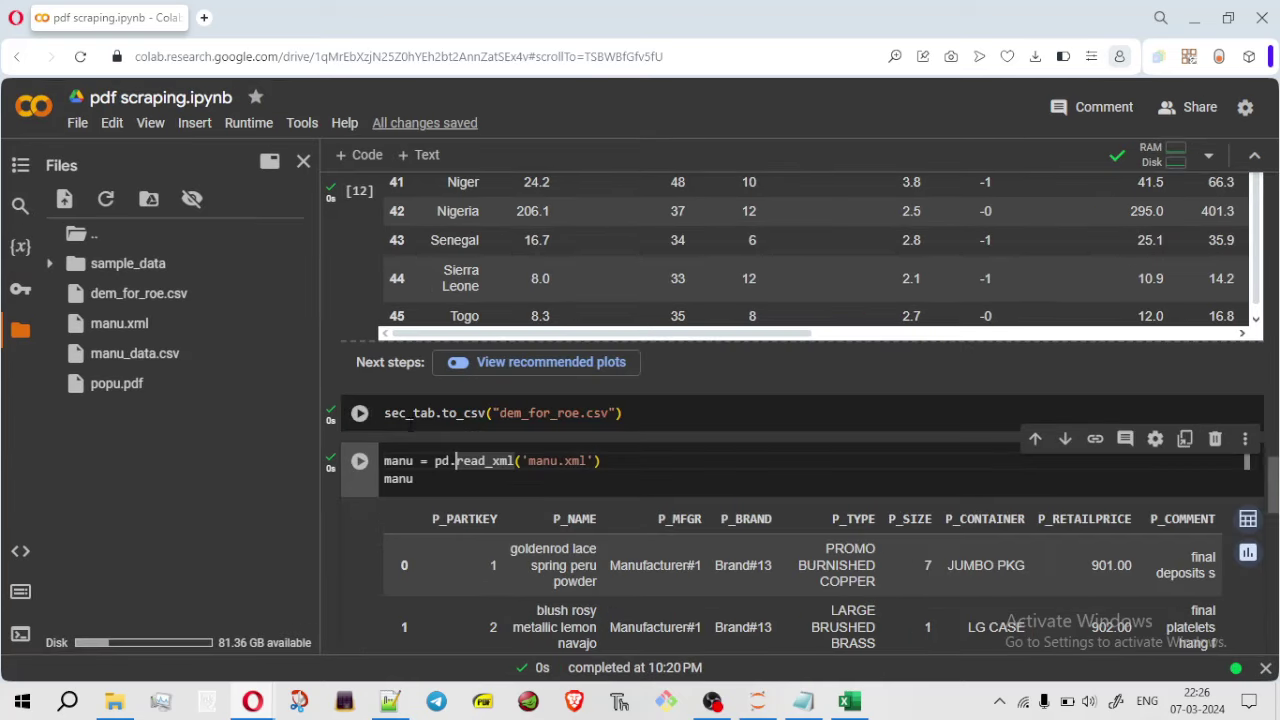
{"action": "left_click", "coordinate": [513, 491]}
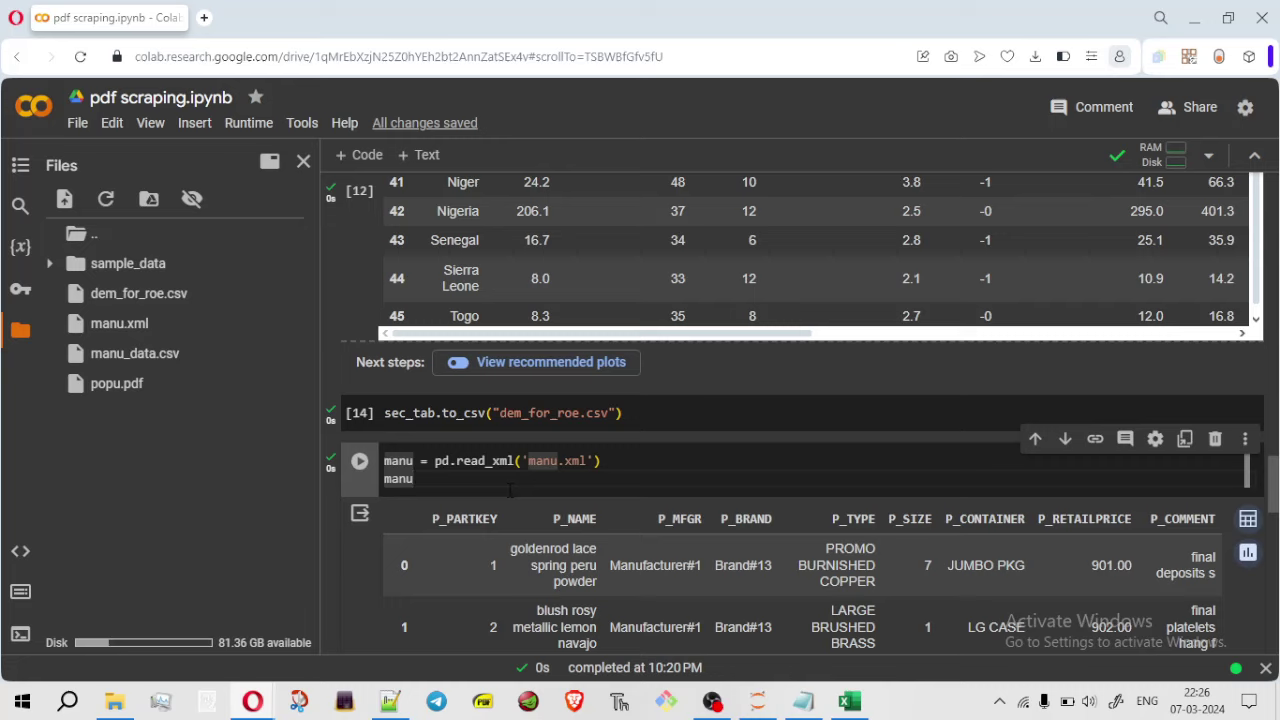
{"action": "left_click", "coordinate": [497, 461]}
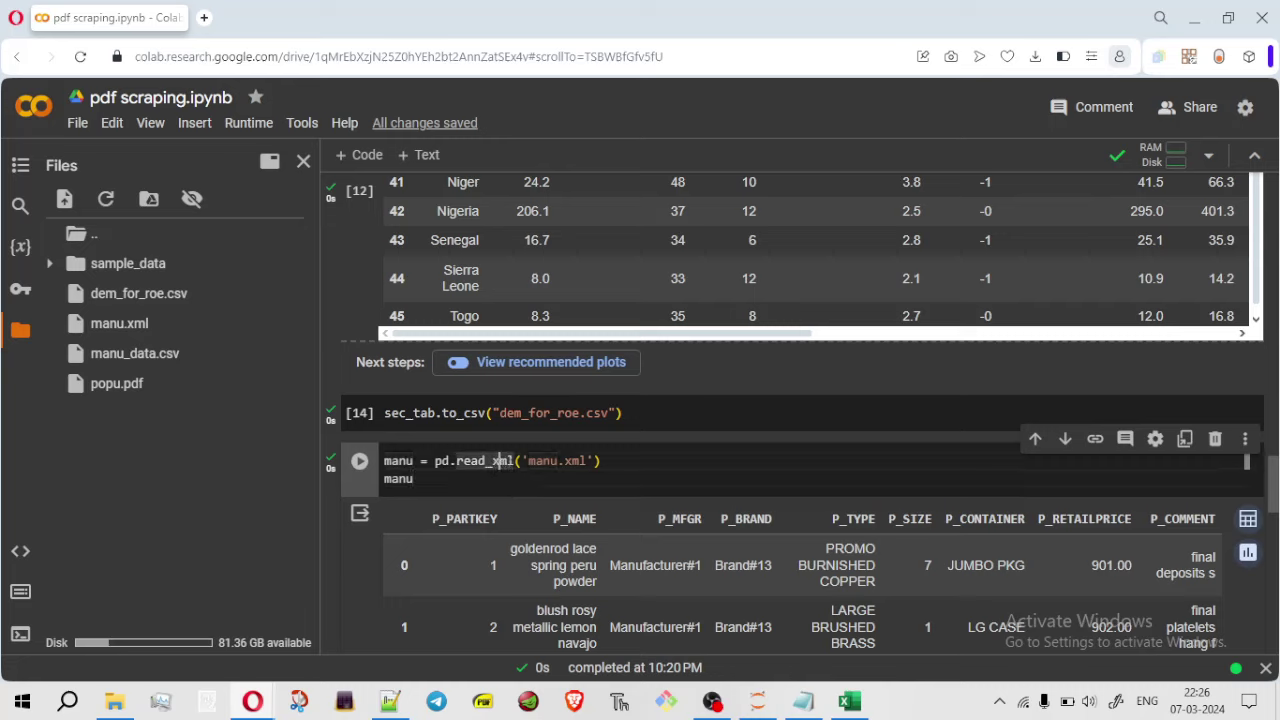
{"action": "left_click", "coordinate": [516, 461]}
{"action": "left_click_drag", "start_coordinate": [1275, 478], "coordinate": [1274, 515]}
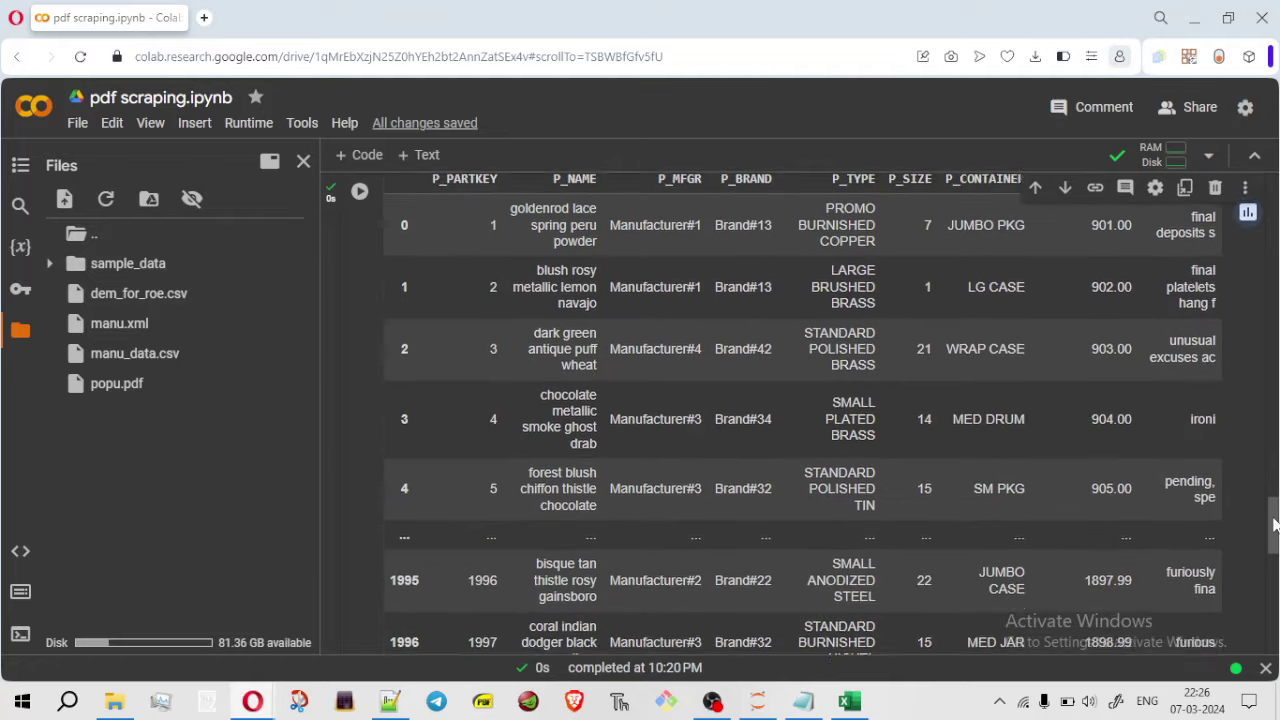
{"action": "scroll", "coordinate": [921, 446], "scroll_direction": "up", "scroll_amount": 1}
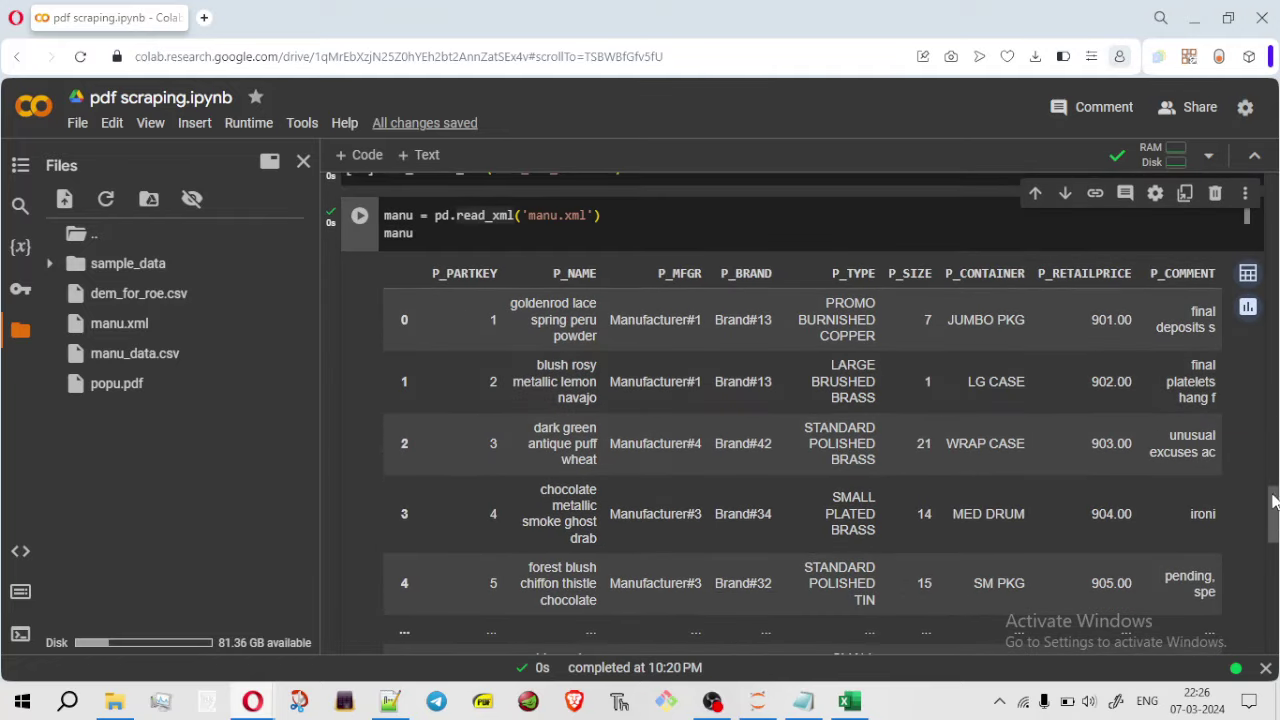
{"action": "left_click_drag", "start_coordinate": [1274, 514], "coordinate": [1275, 616]}
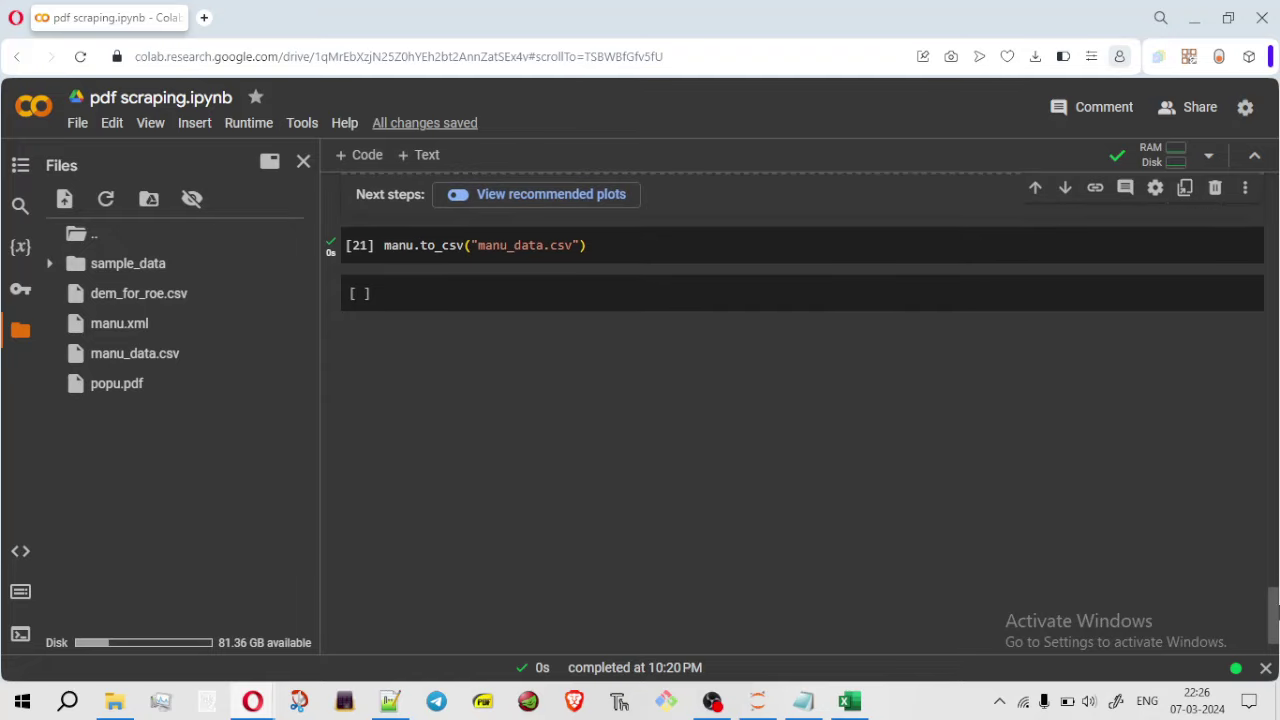
{"action": "scroll", "coordinate": [846, 549], "scroll_direction": "up", "scroll_amount": 1}
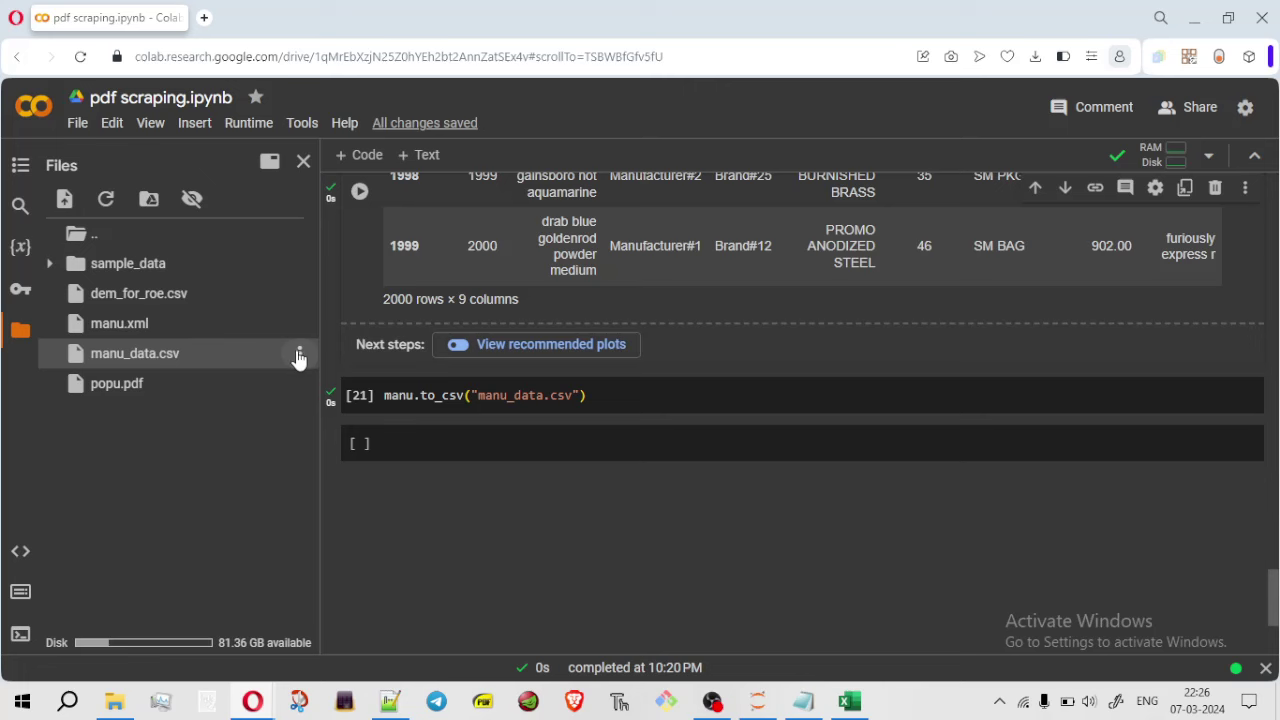
Download manu_data.csv and show it in the Downloads folder
{"action": "left_click", "coordinate": [298, 354]}
{"action": "left_click", "coordinate": [261, 367]}
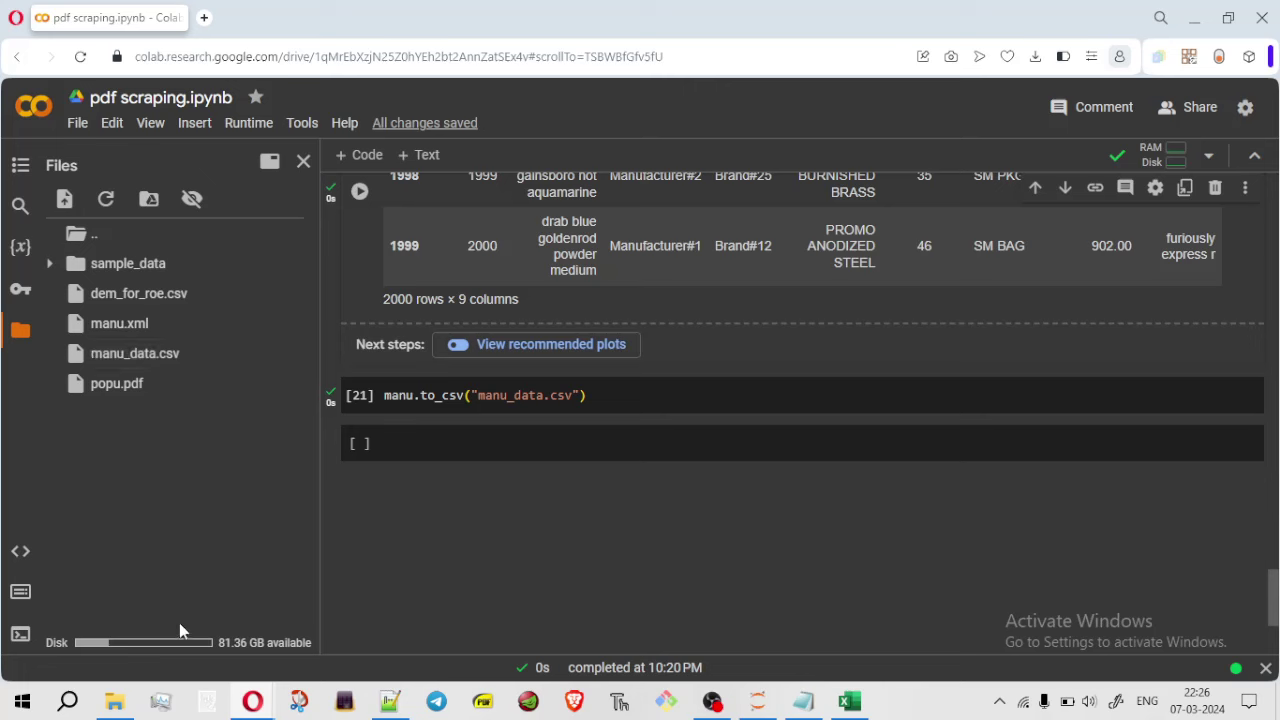
{"action": "left_click", "coordinate": [115, 701]}
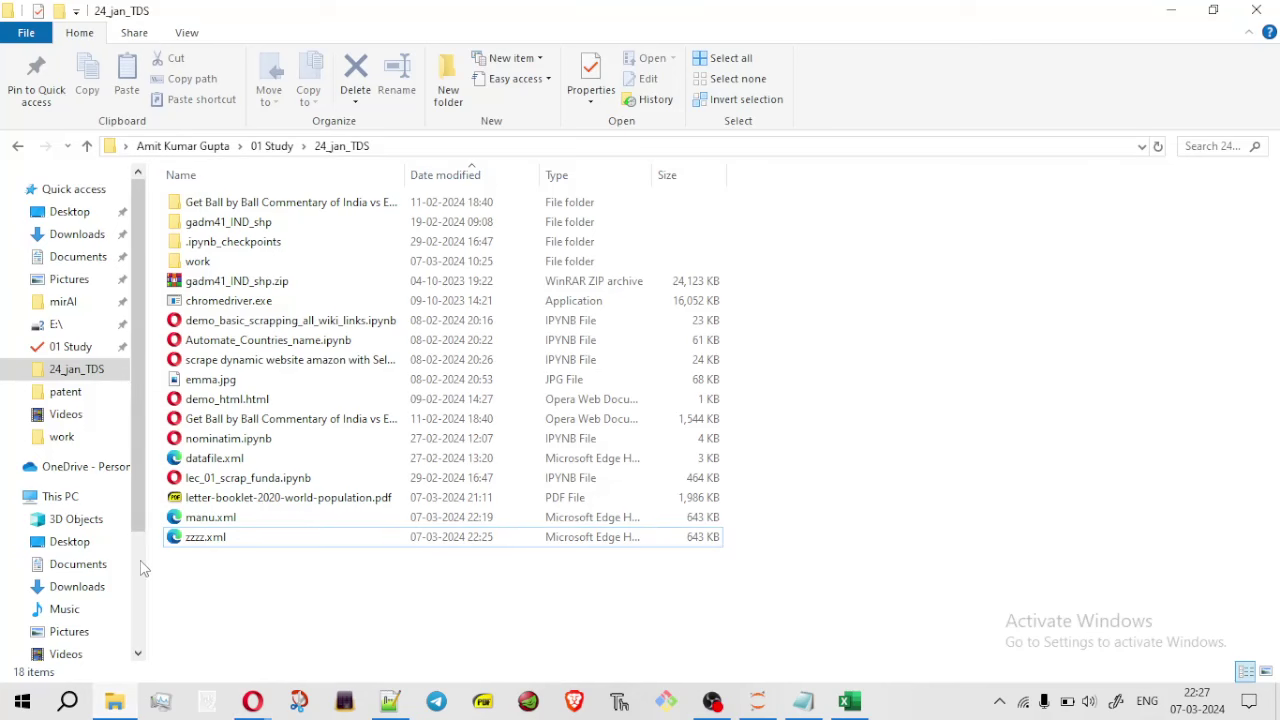
{"action": "left_click", "coordinate": [88, 236]}
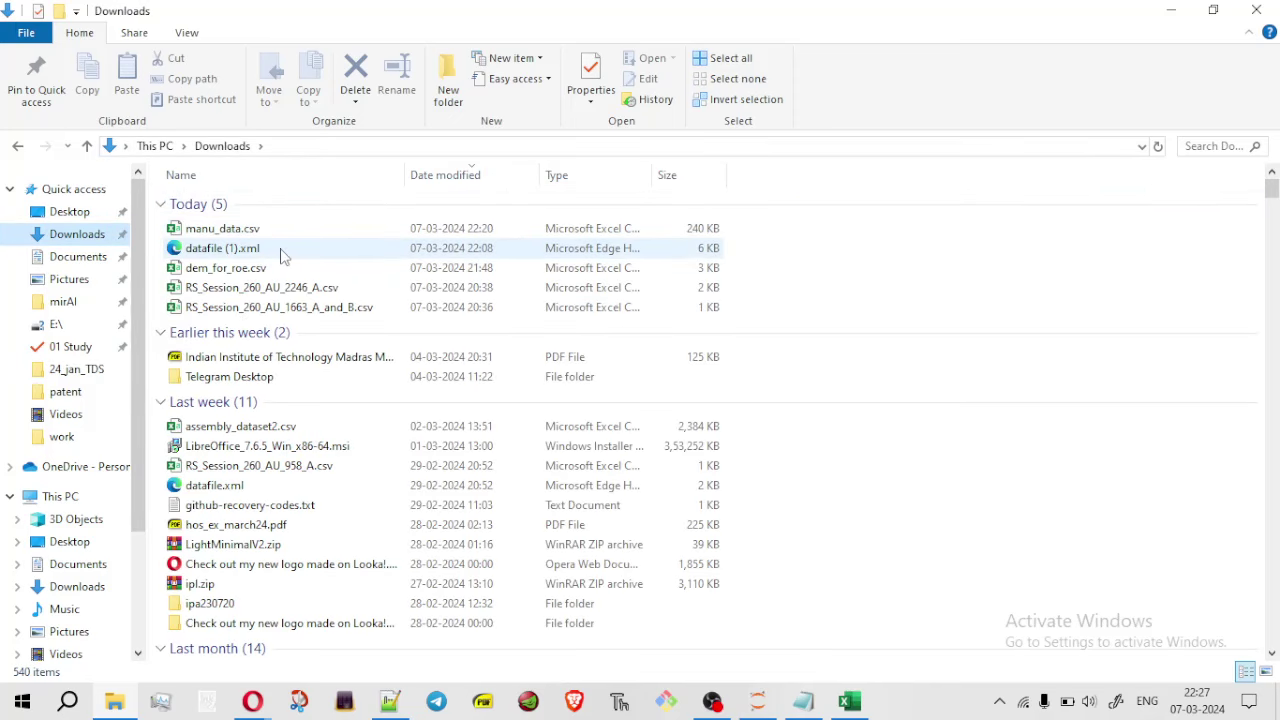
Open manu_data.csv in Excel, view the sheet maximized, then minimize Excel
{"action": "left_click", "coordinate": [866, 712]}
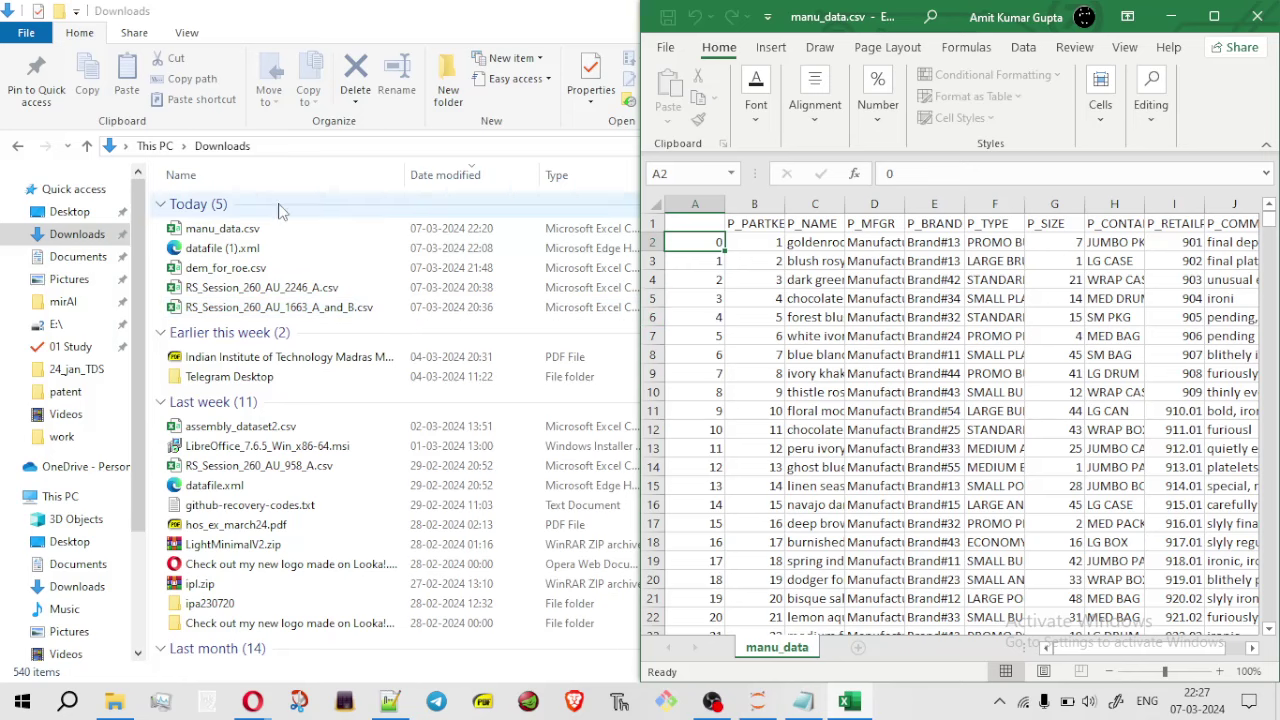
{"action": "left_click", "coordinate": [1214, 16]}
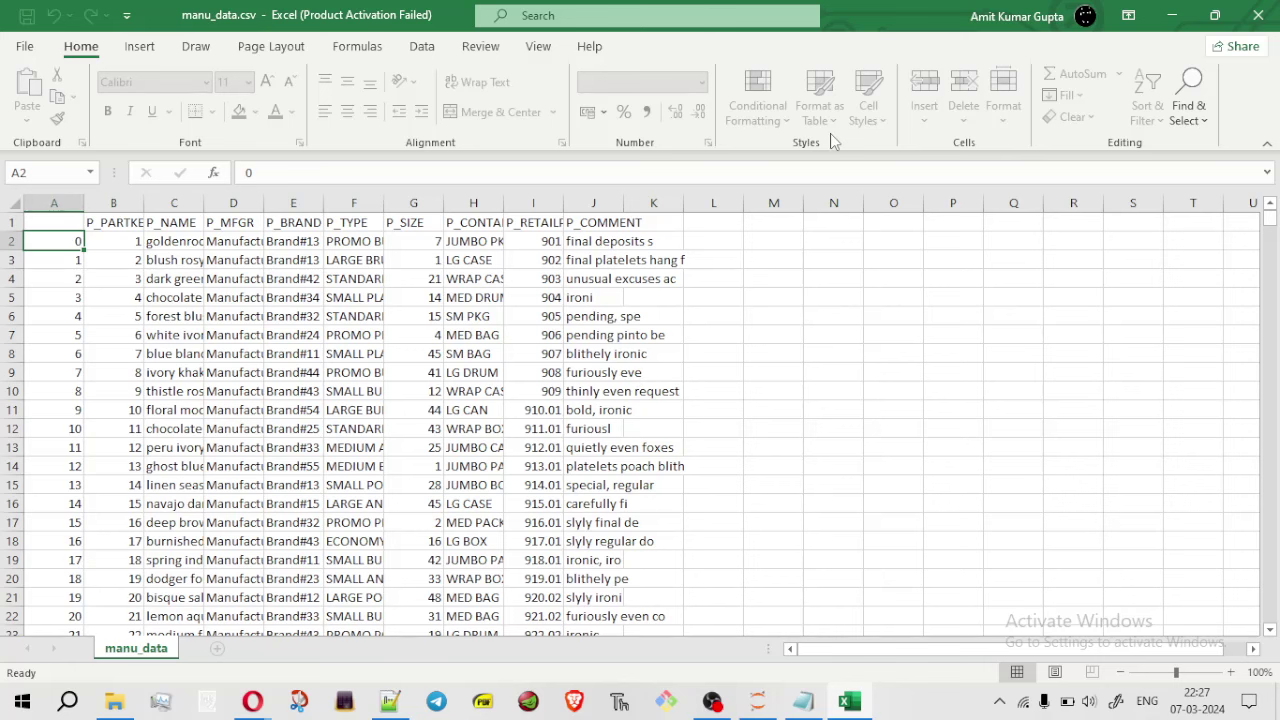
{"action": "left_click", "coordinate": [1171, 15]}
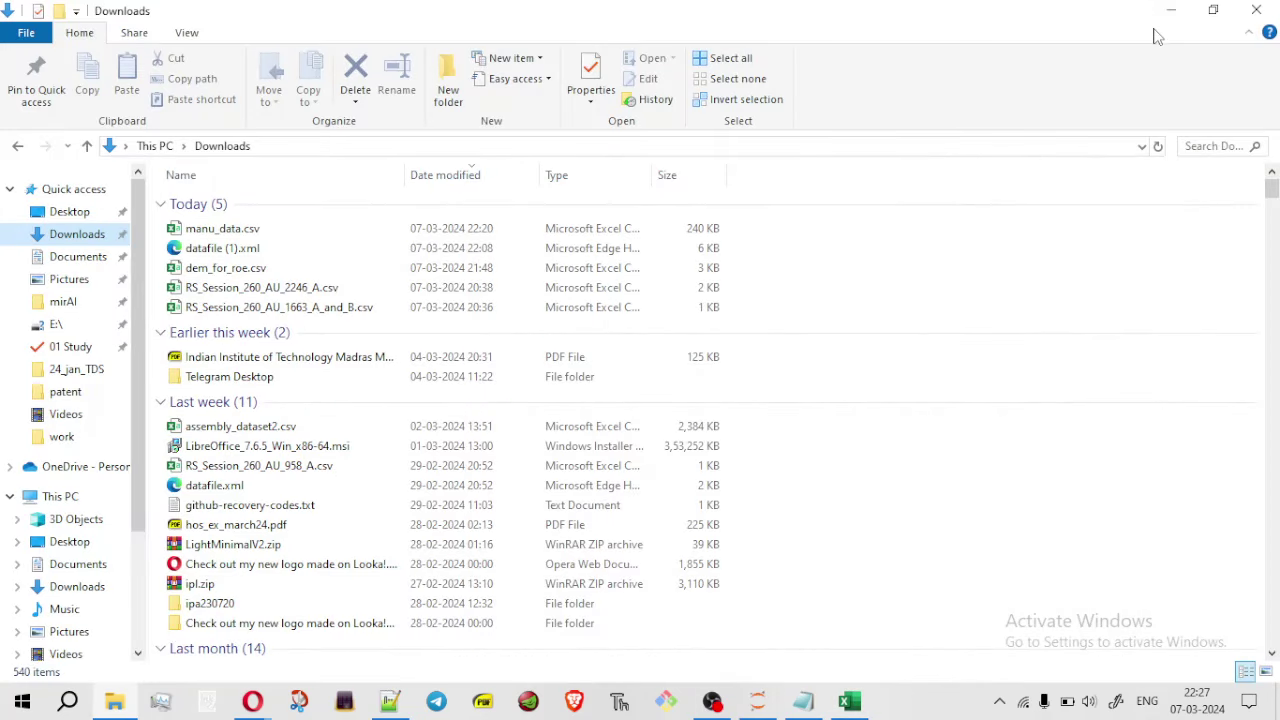
{"action": "left_click", "coordinate": [1171, 15]}
{"action": "key", "text": "super+Down"}
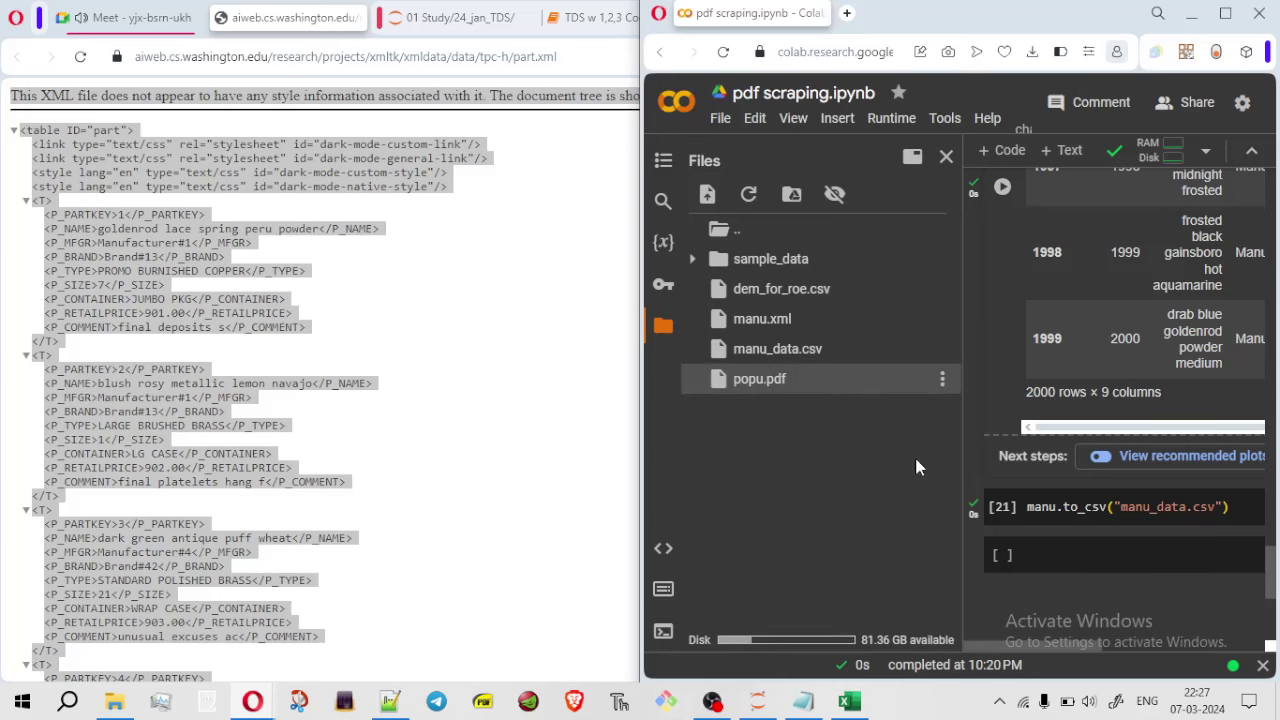
{"action": "key", "text": "super+Up"}
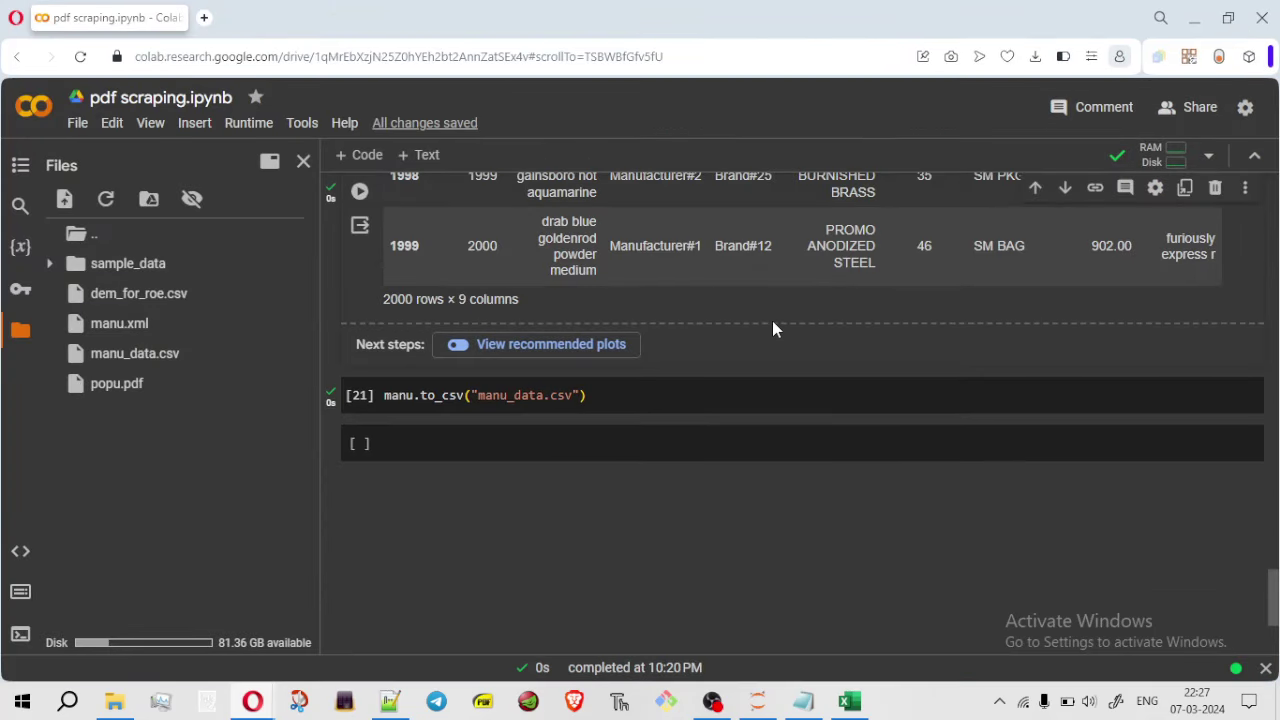
{"action": "left_click_drag", "start_coordinate": [465, 400], "coordinate": [418, 397]}
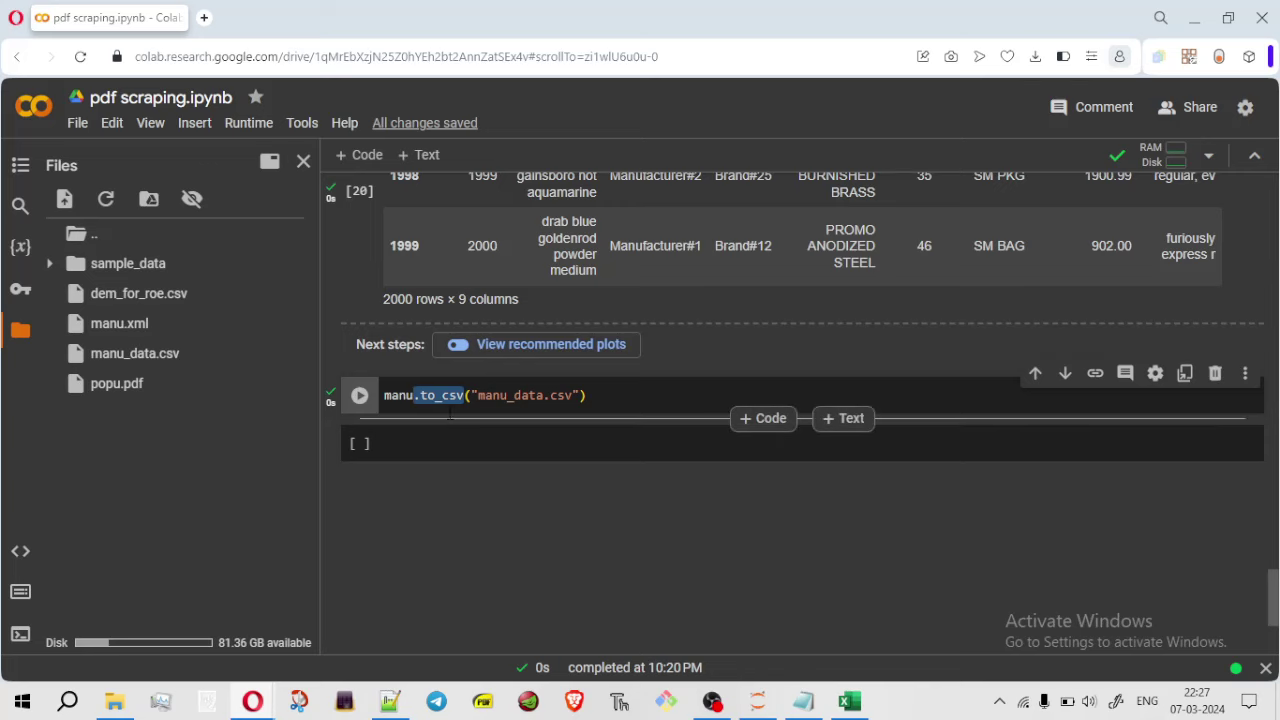
{"action": "left_click", "coordinate": [399, 396]}
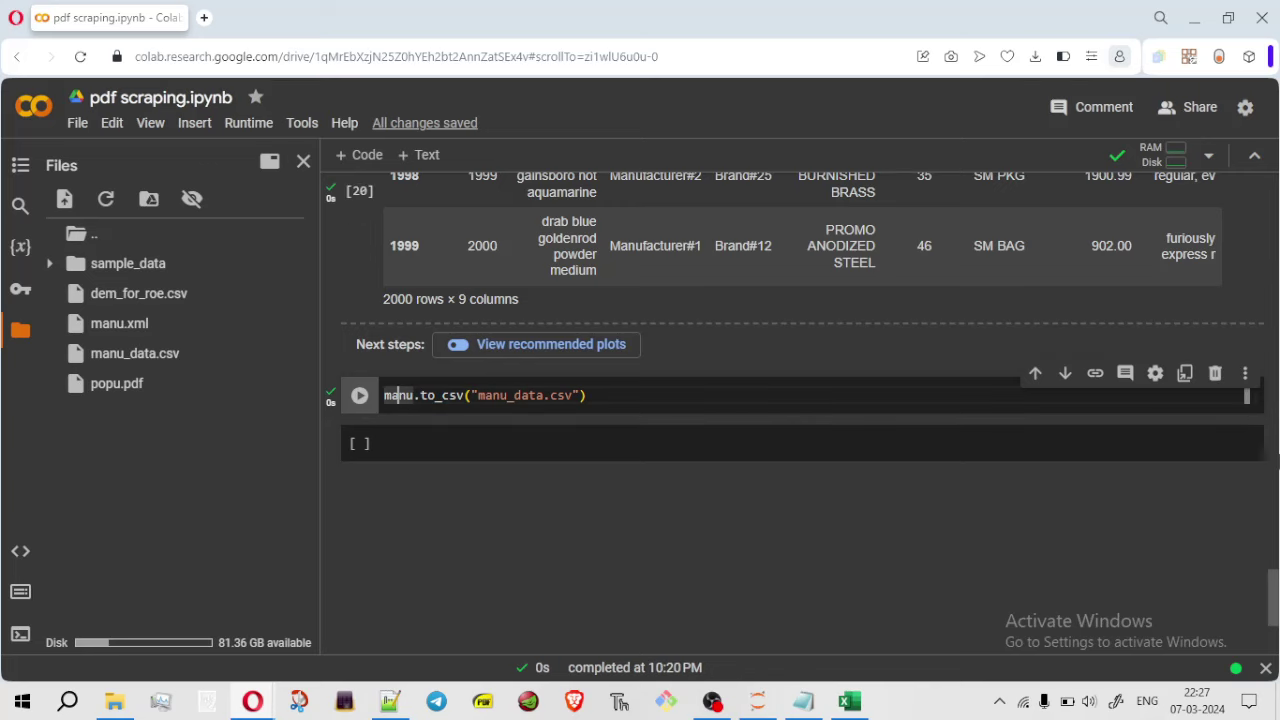
{"action": "left_click_drag", "start_coordinate": [1273, 597], "coordinate": [1267, 476]}
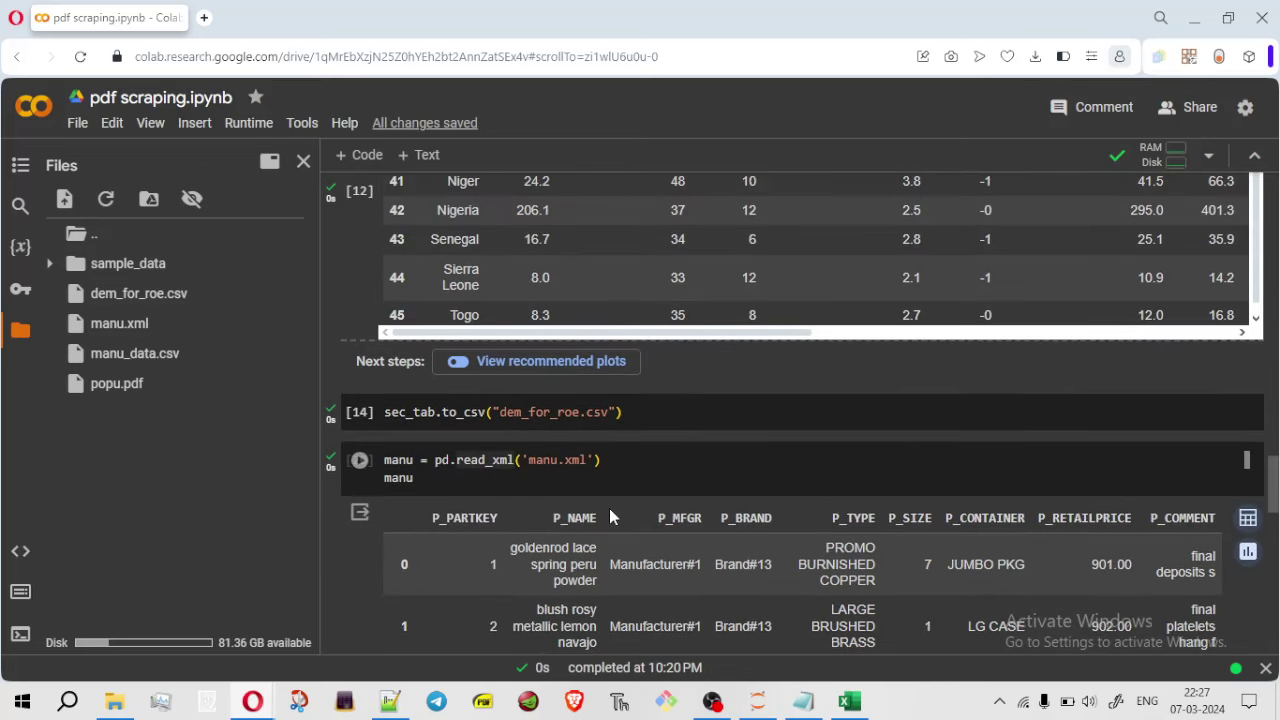
{"action": "left_click", "coordinate": [412, 478]}
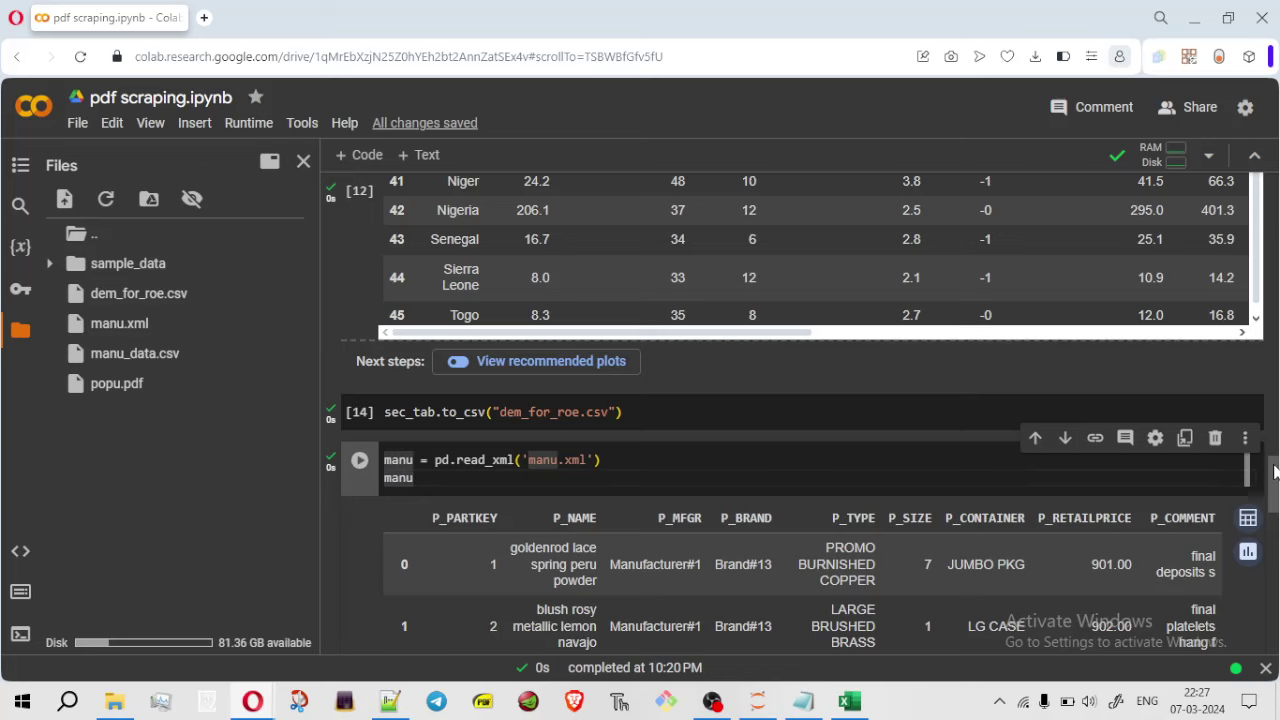
{"action": "scroll", "coordinate": [1262, 553], "scroll_direction": "down", "scroll_amount": 7}
{"action": "scroll", "coordinate": [1262, 553], "scroll_direction": "down", "scroll_amount": 3}
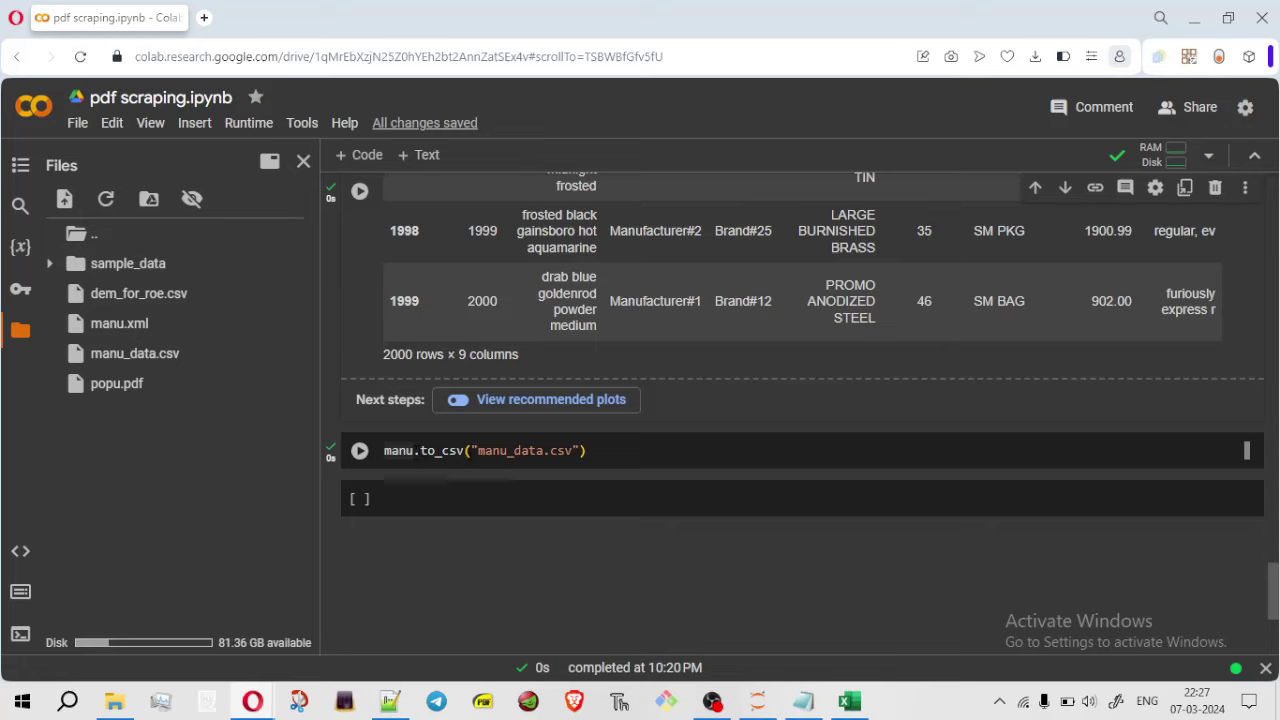
{"action": "left_click_drag", "start_coordinate": [477, 451], "coordinate": [557, 451]}
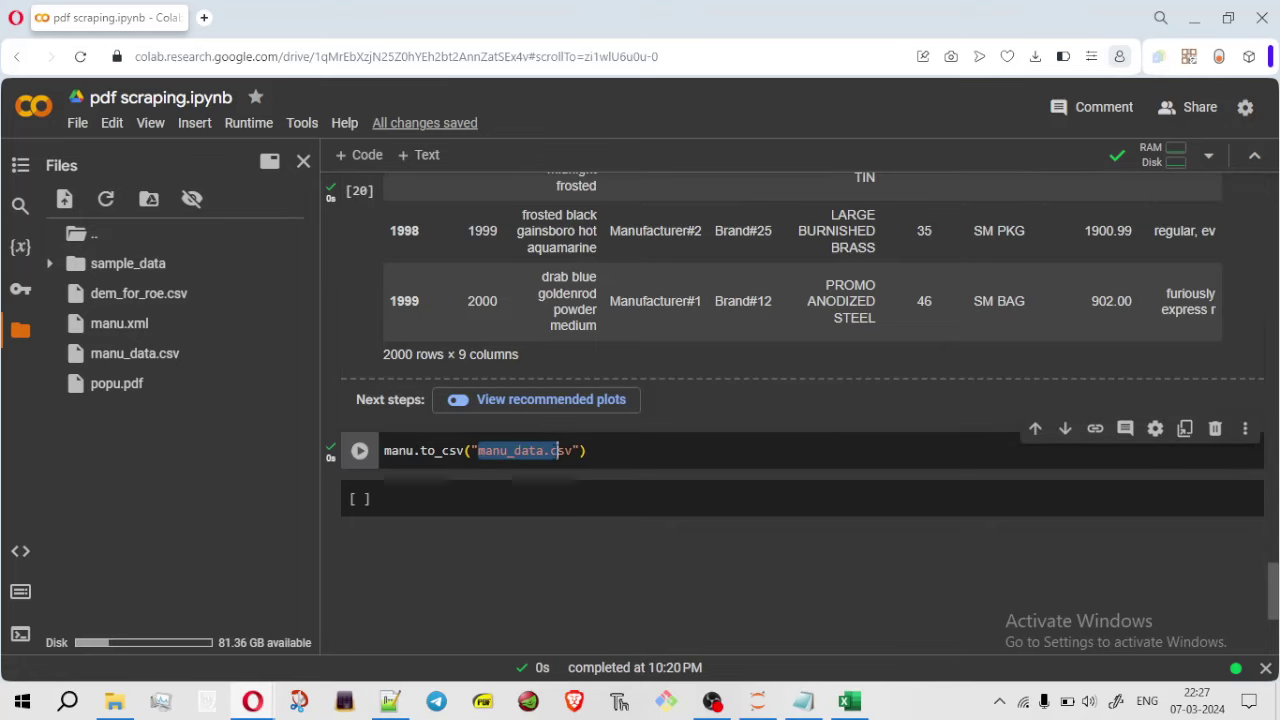
{"action": "left_click", "coordinate": [557, 451]}
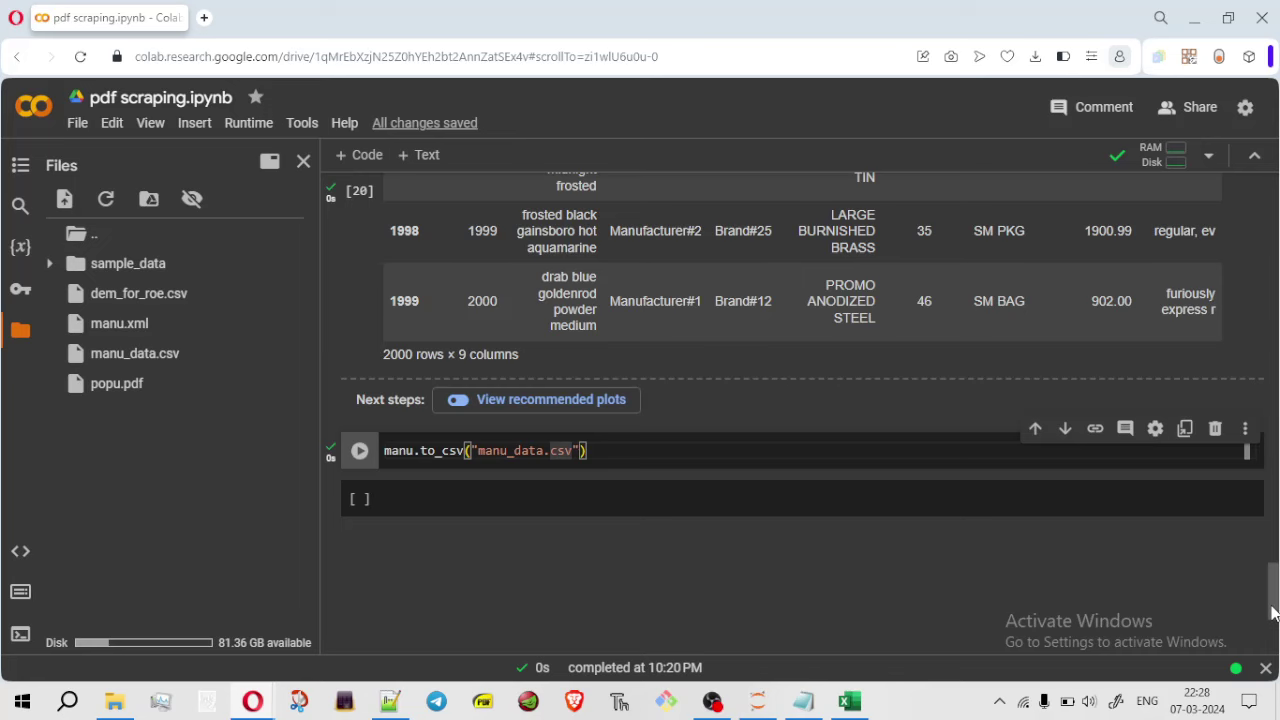
{"action": "left_click_drag", "start_coordinate": [1274, 610], "coordinate": [1272, 515]}
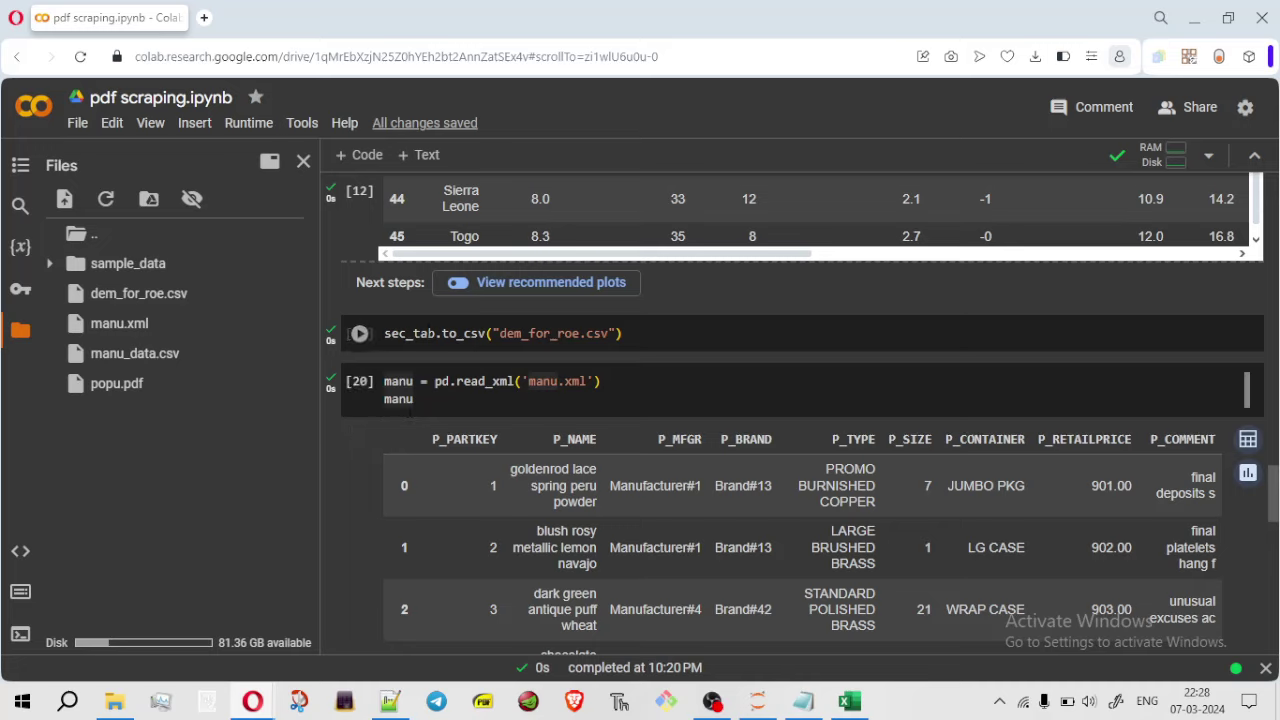
{"action": "left_click", "coordinate": [412, 399]}
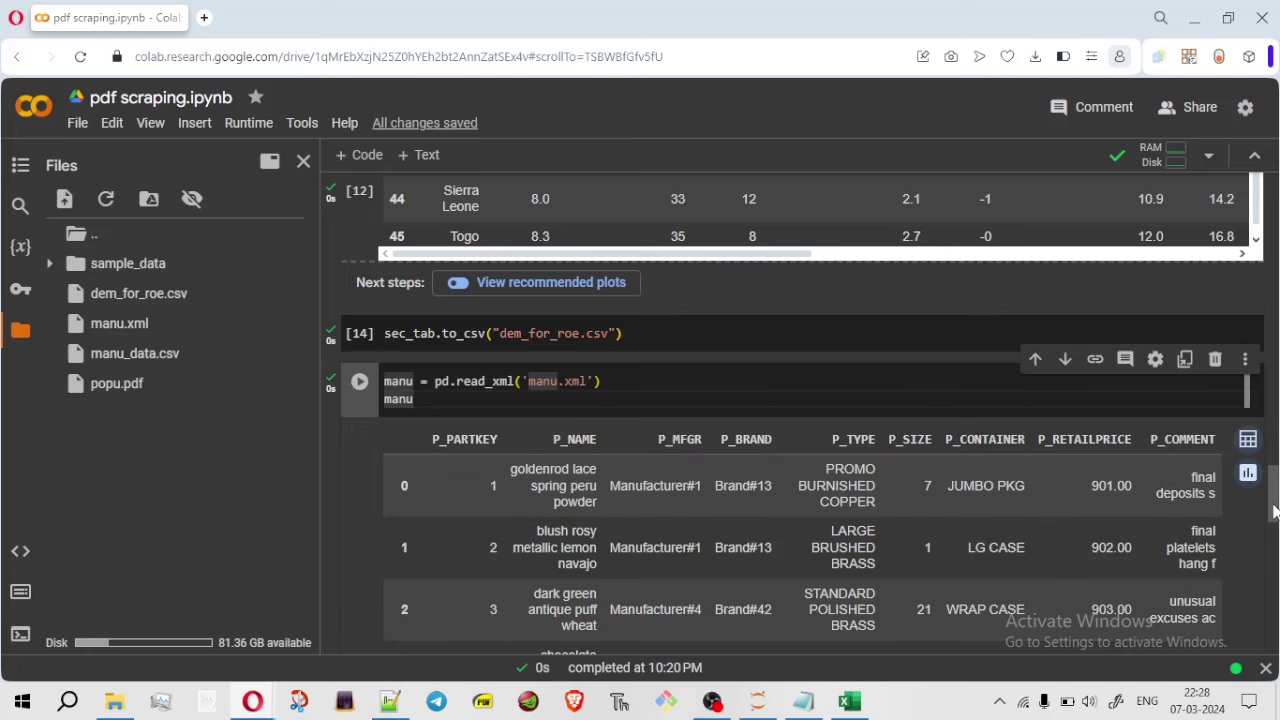
{"action": "scroll", "coordinate": [1252, 617], "scroll_direction": "down", "scroll_amount": 7}
{"action": "scroll", "coordinate": [1252, 617], "scroll_direction": "down", "scroll_amount": 1}
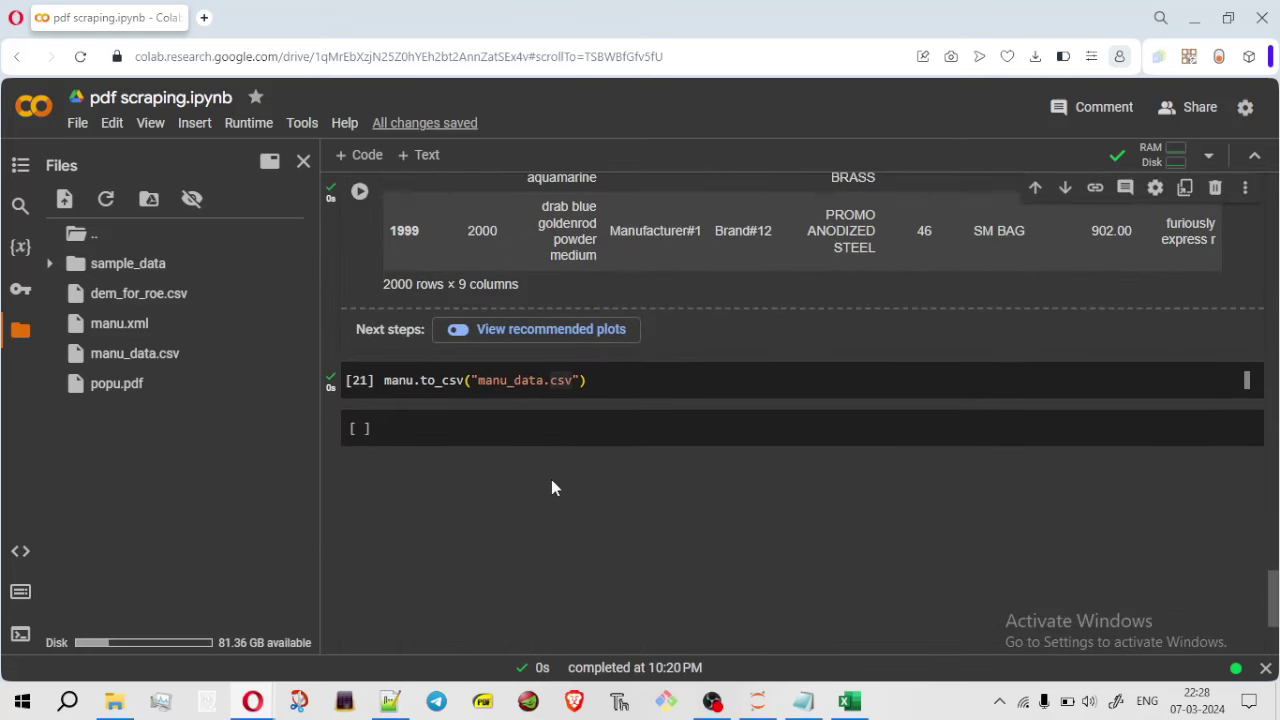
{"action": "left_click_drag", "start_coordinate": [1274, 600], "coordinate": [1260, 595]}
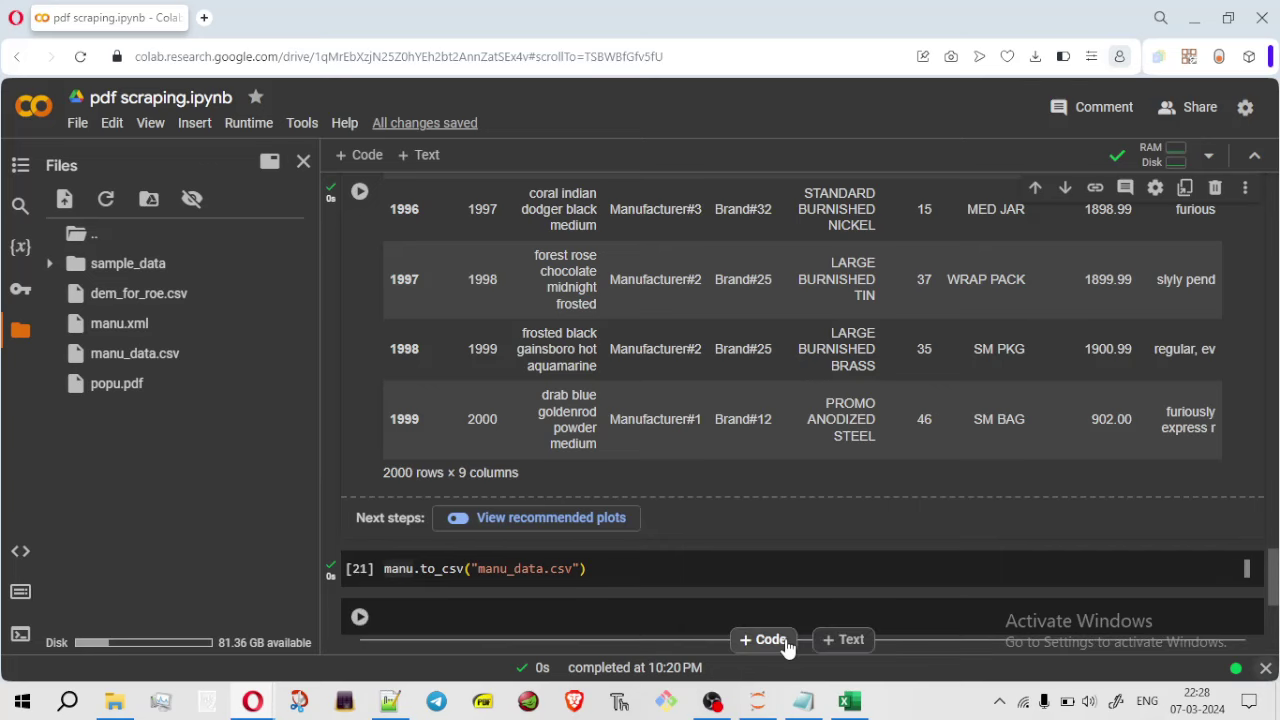
{"action": "key", "text": "alt+Tab"}
{"action": "key", "text": "alt+Tab"}
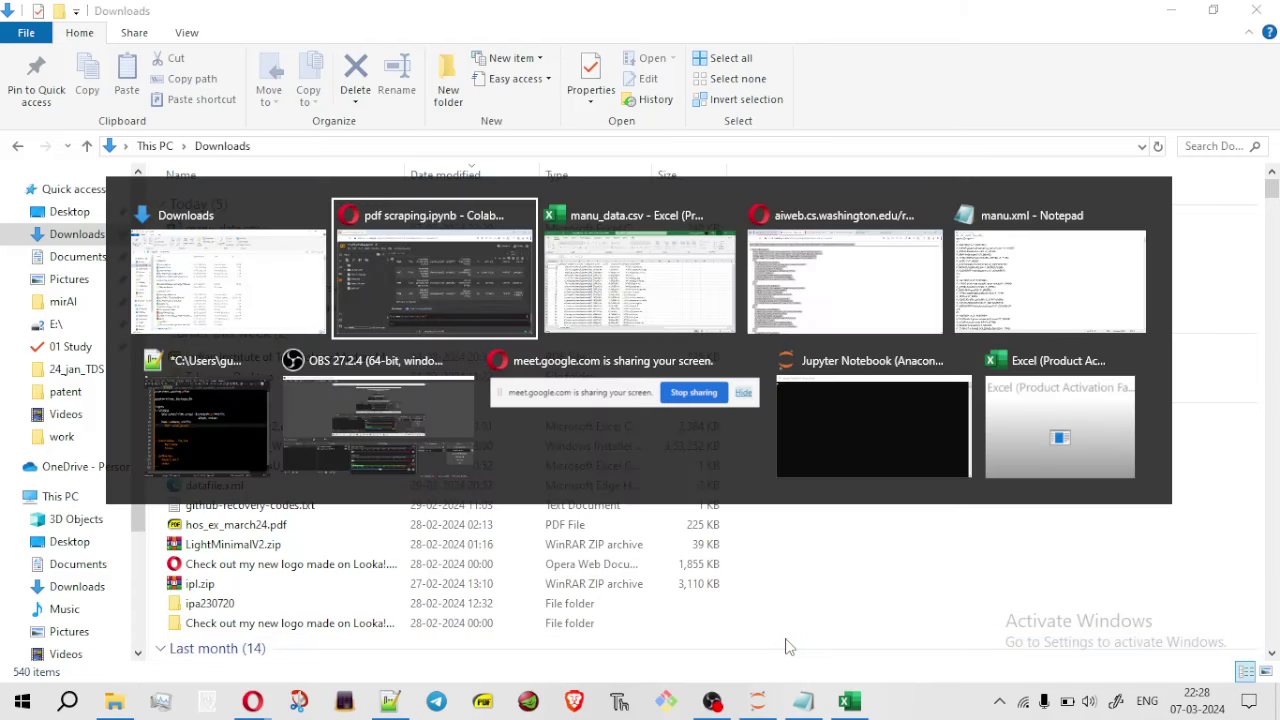
{"action": "key", "text": "alt+Tab"}
{"action": "key", "text": "alt+Tab"}
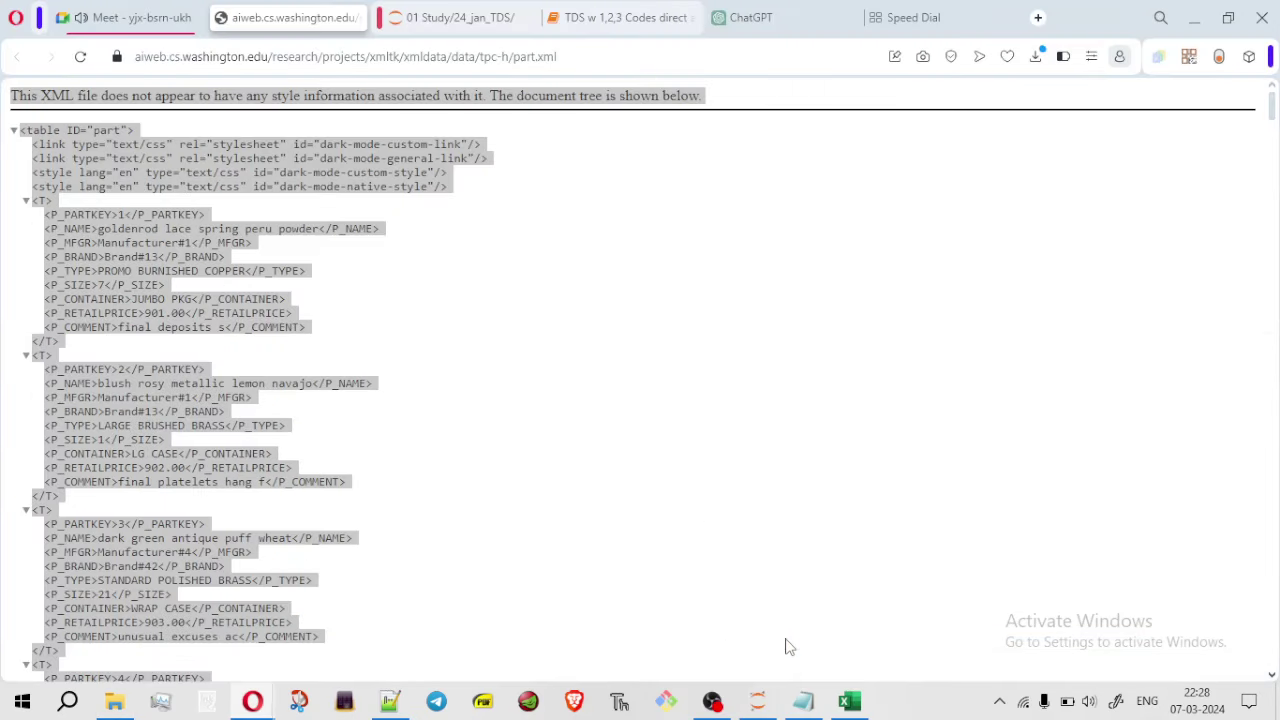
{"action": "key", "text": "ctrl+a"}
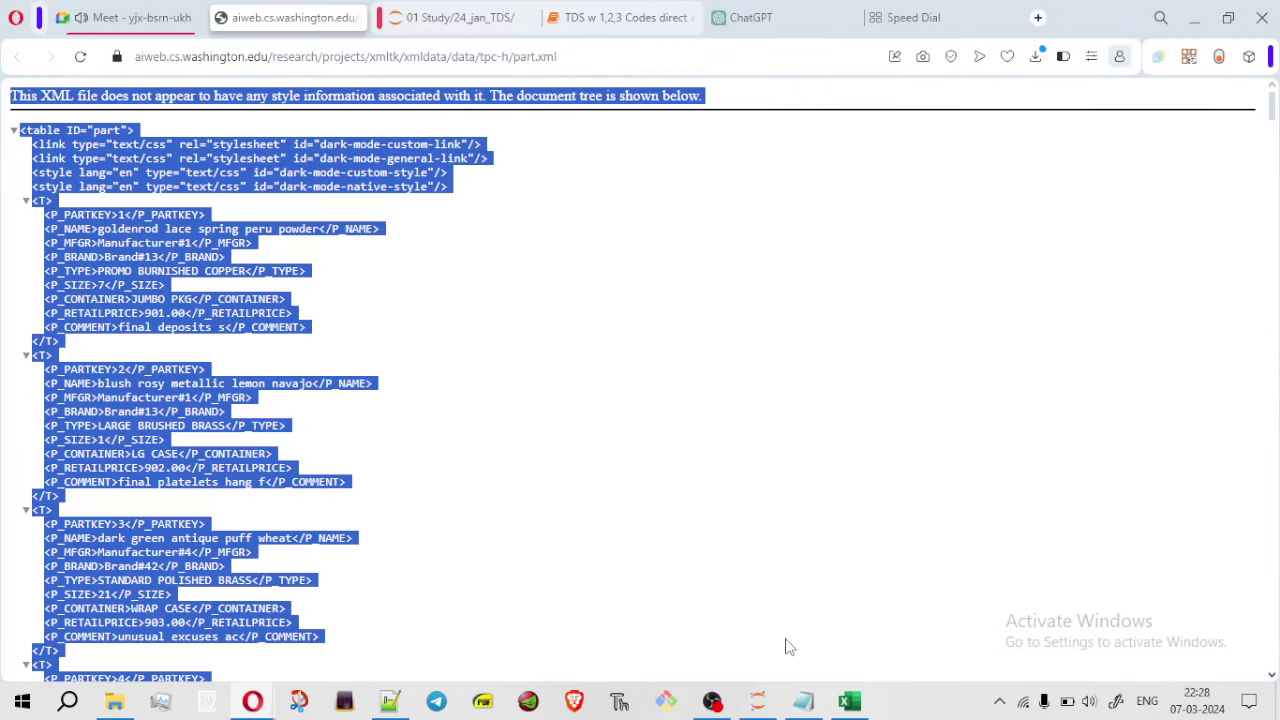
{"action": "key", "text": "alt+Tab"}
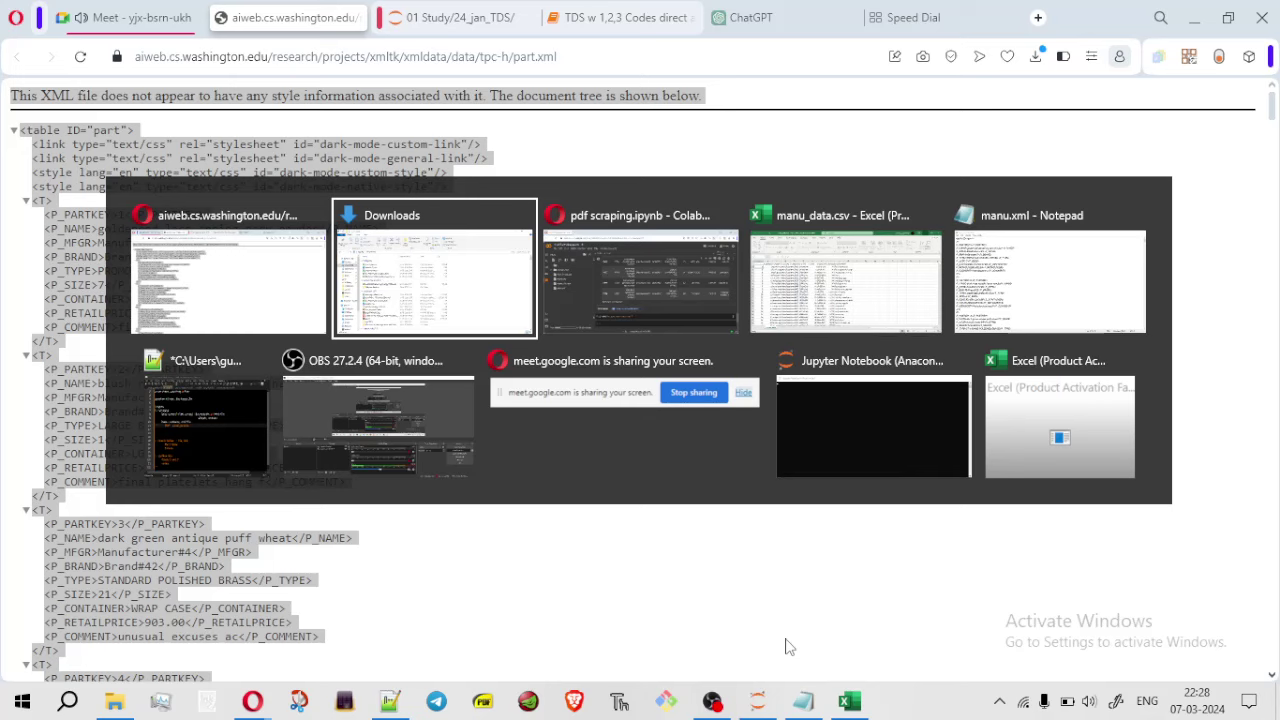
{"action": "key", "text": "alt+Tab"}
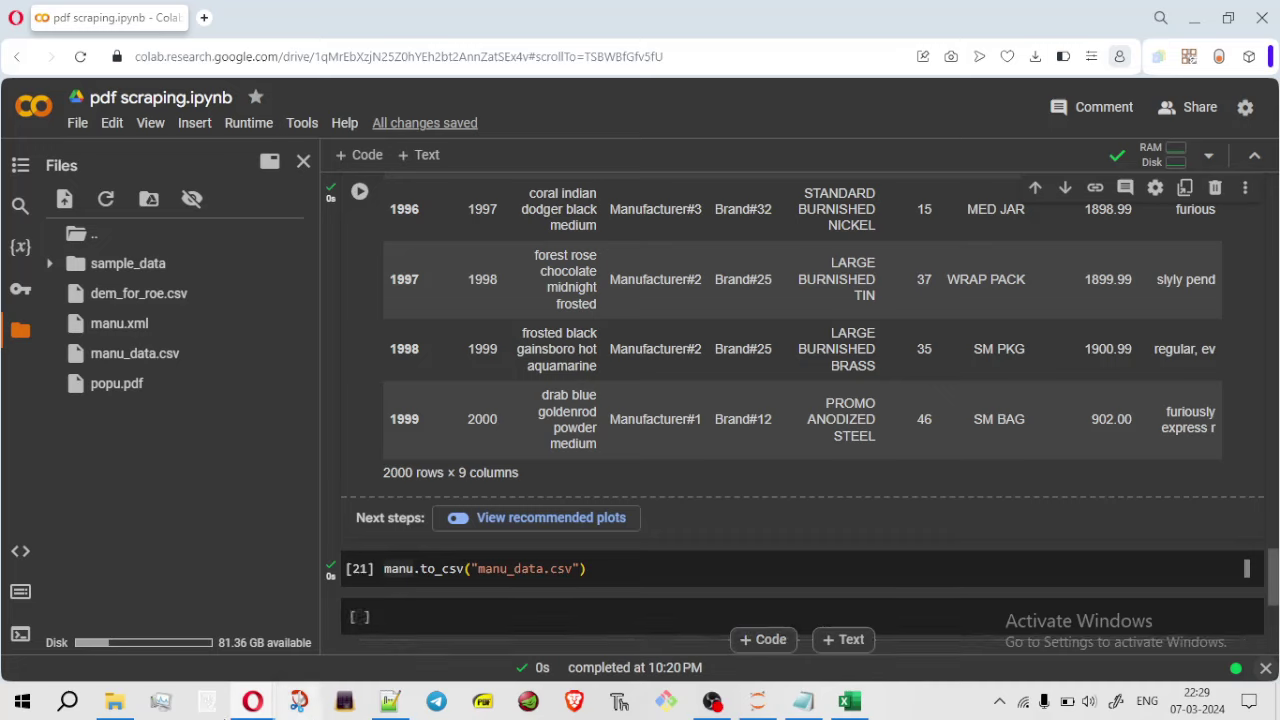
{"action": "left_click", "coordinate": [114, 701]}
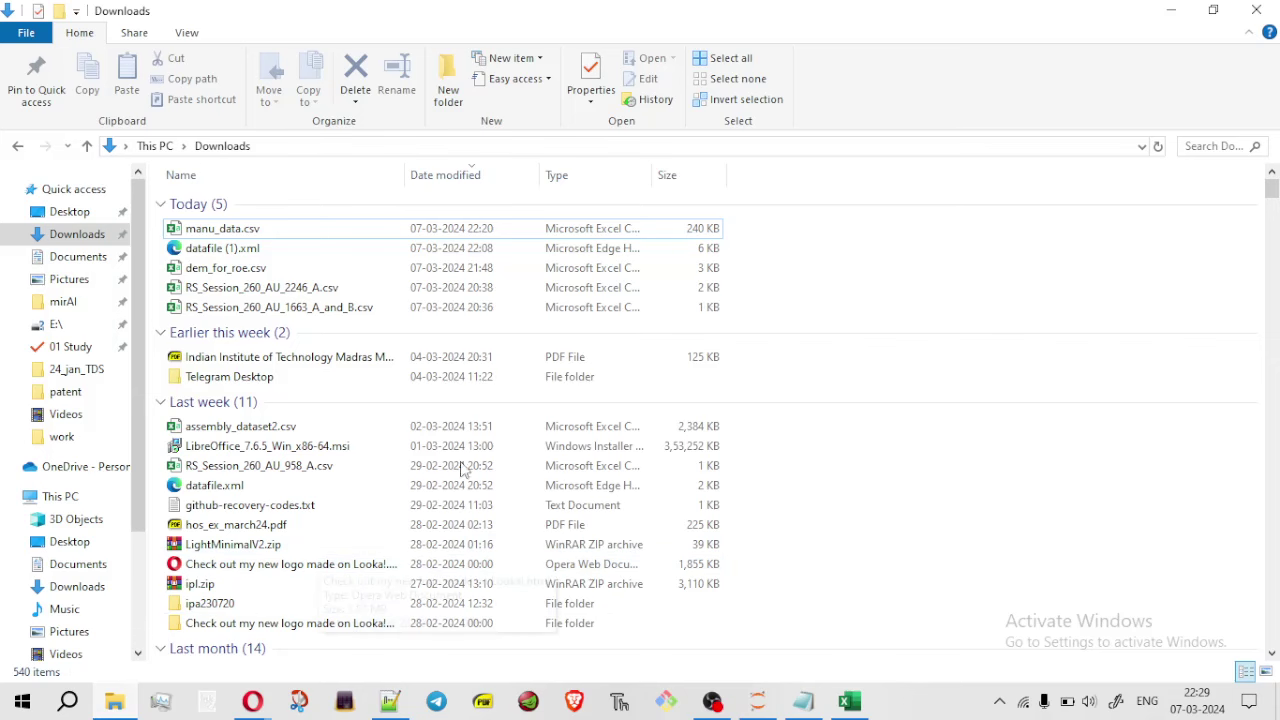
{"action": "left_click", "coordinate": [70, 370]}
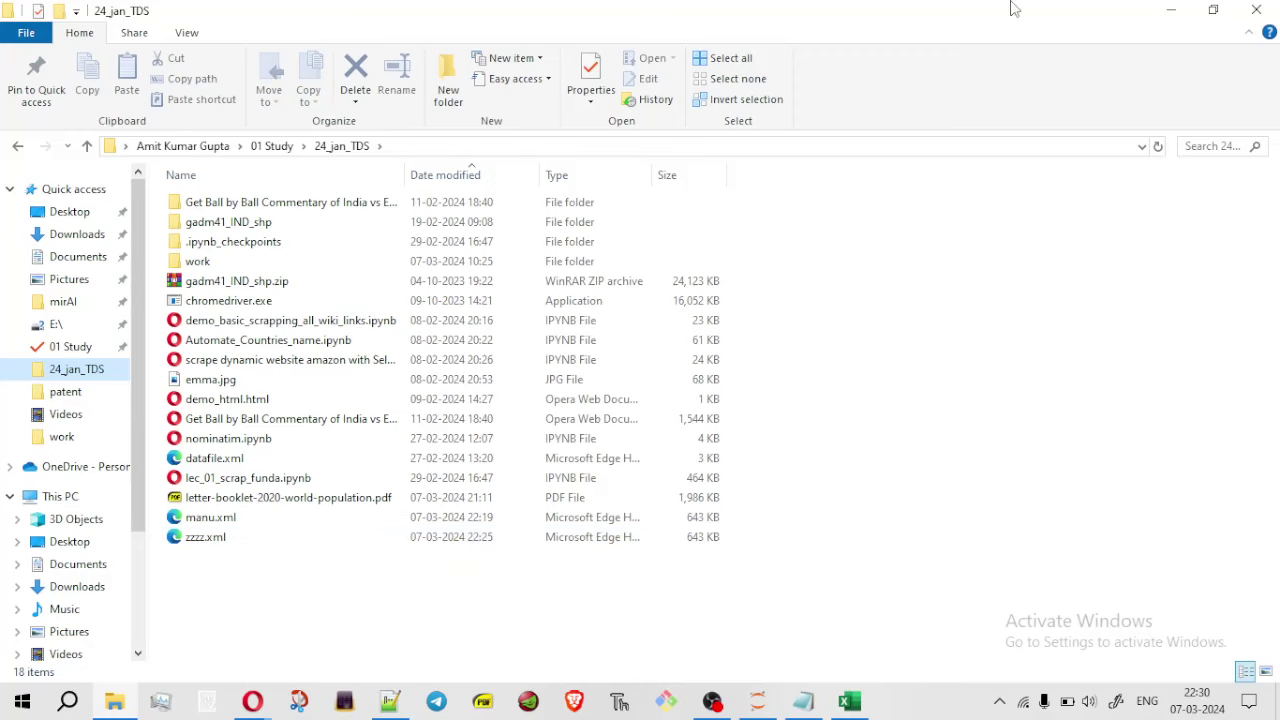
{"action": "left_click", "coordinate": [1172, 12]}
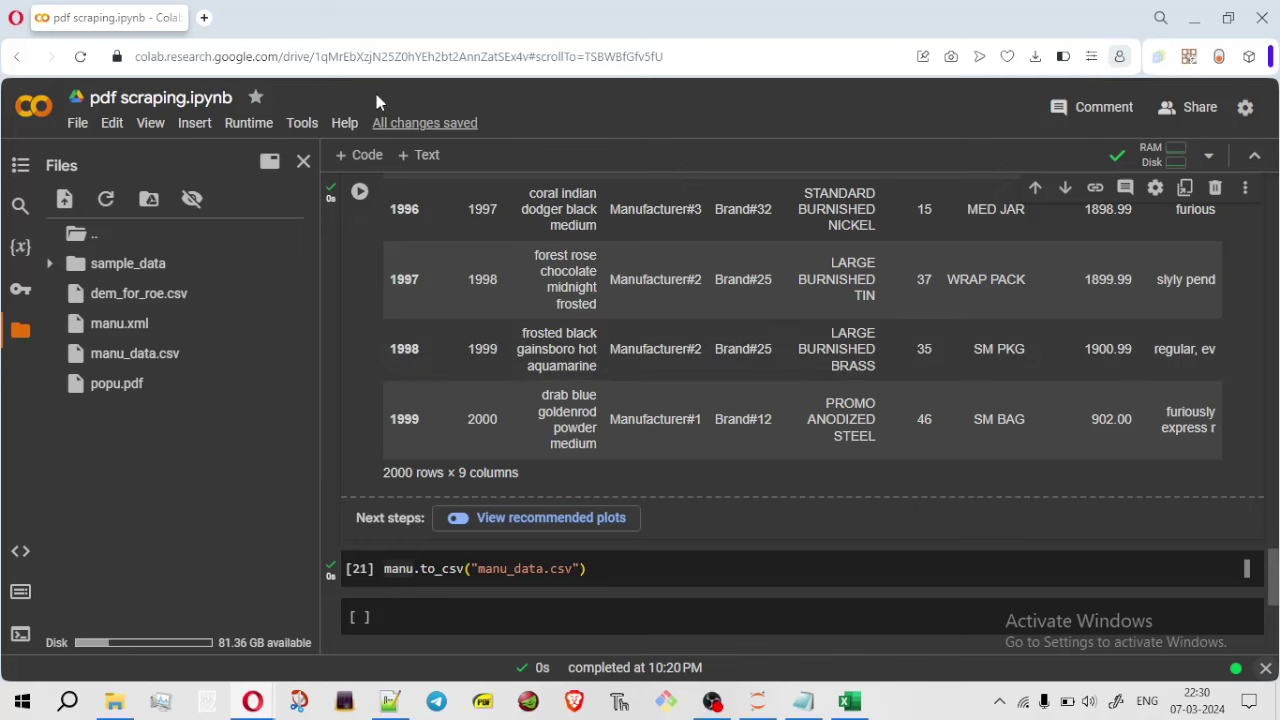
{"action": "left_click", "coordinate": [1196, 20]}
Dismiss the raised-hands notice and set the Meet call layout to Spotlight
{"action": "left_click", "coordinate": [140, 17]}
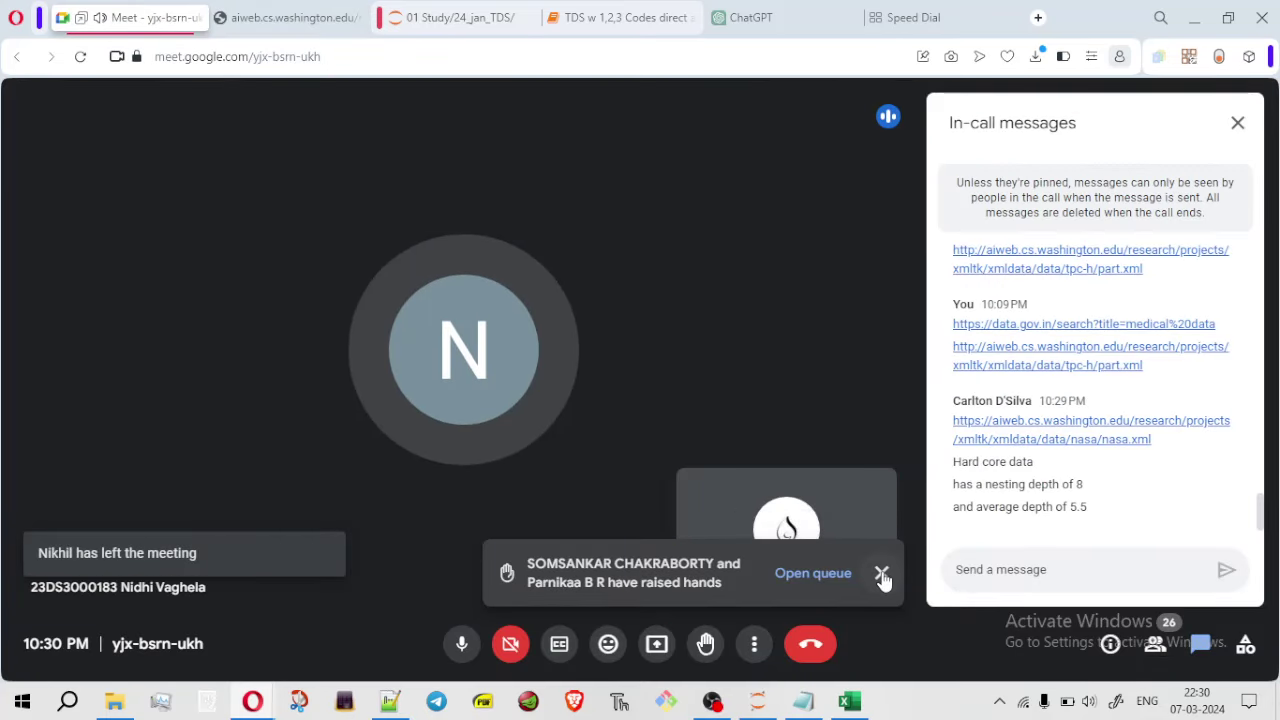
{"action": "left_click", "coordinate": [881, 571]}
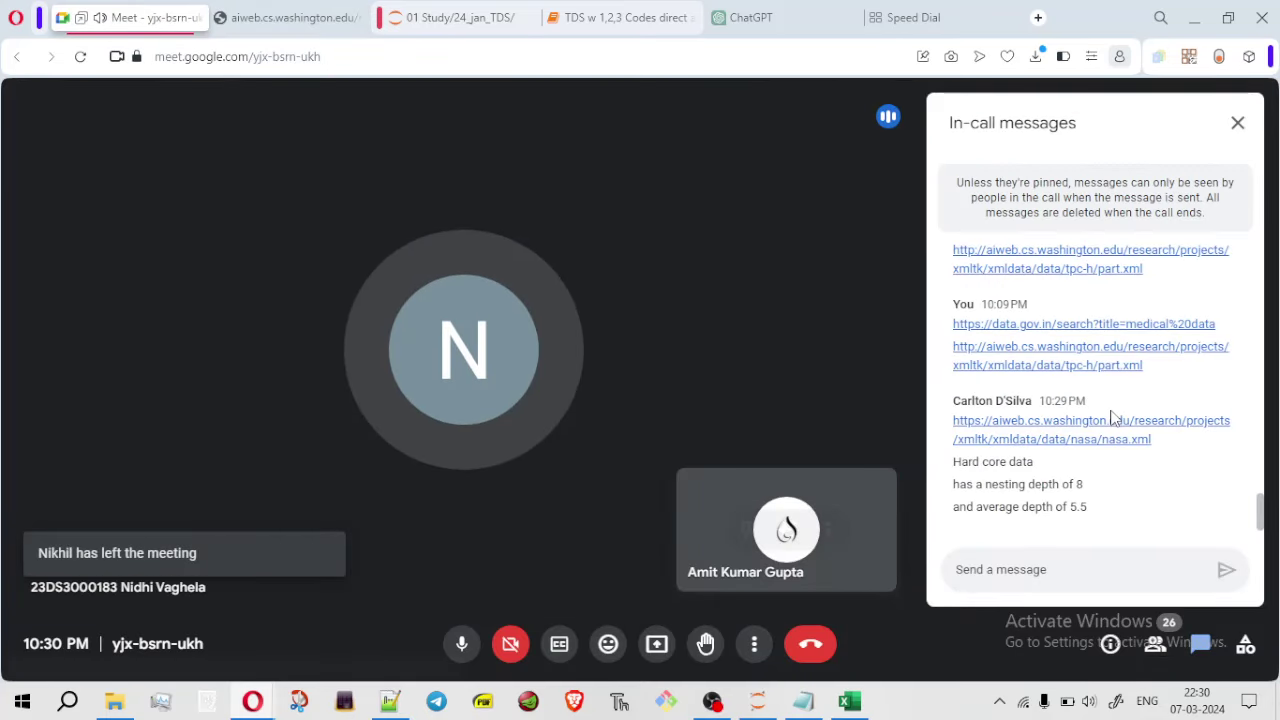
{"action": "left_click", "coordinate": [754, 645]}
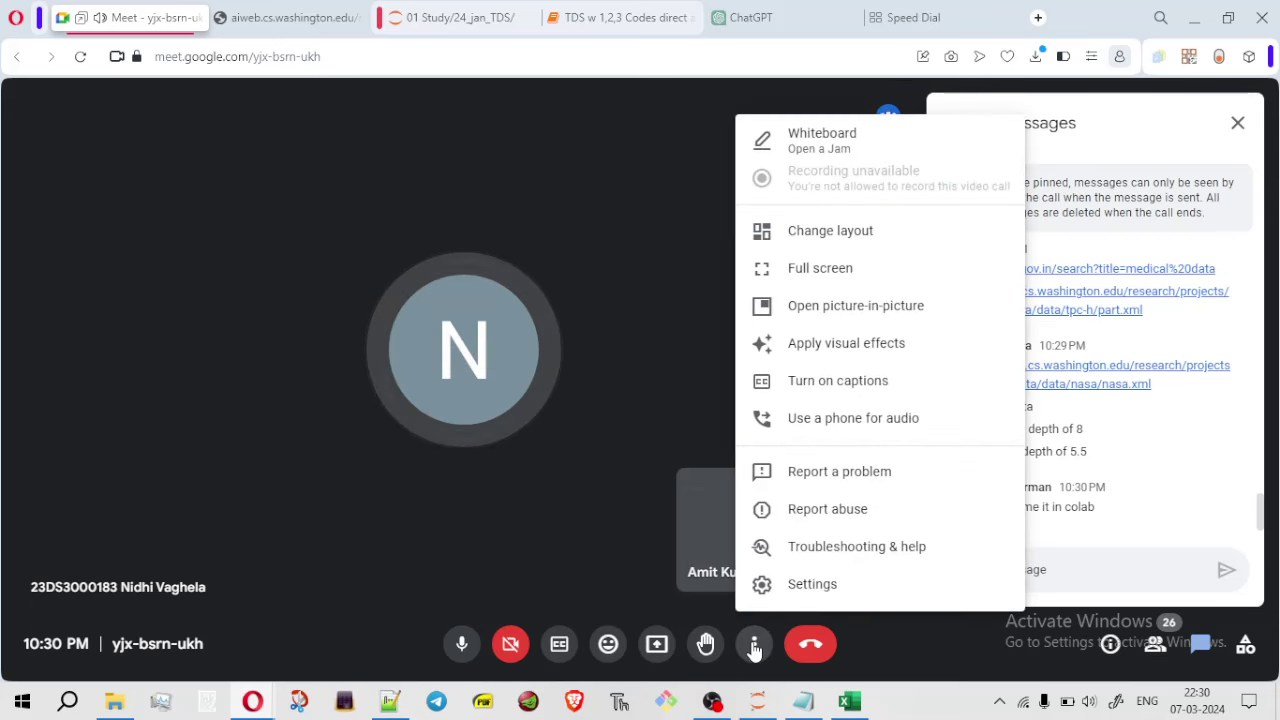
{"action": "left_click", "coordinate": [840, 231]}
{"action": "left_click", "coordinate": [757, 340]}
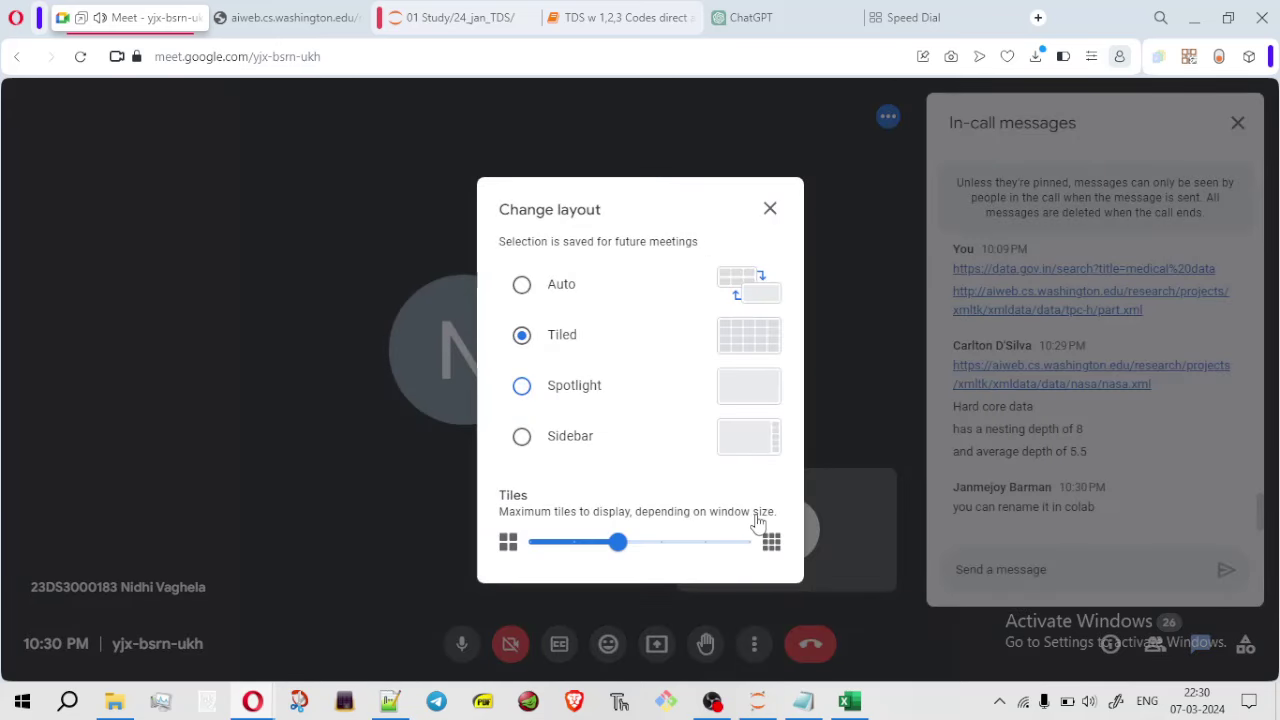
{"action": "left_click", "coordinate": [757, 383]}
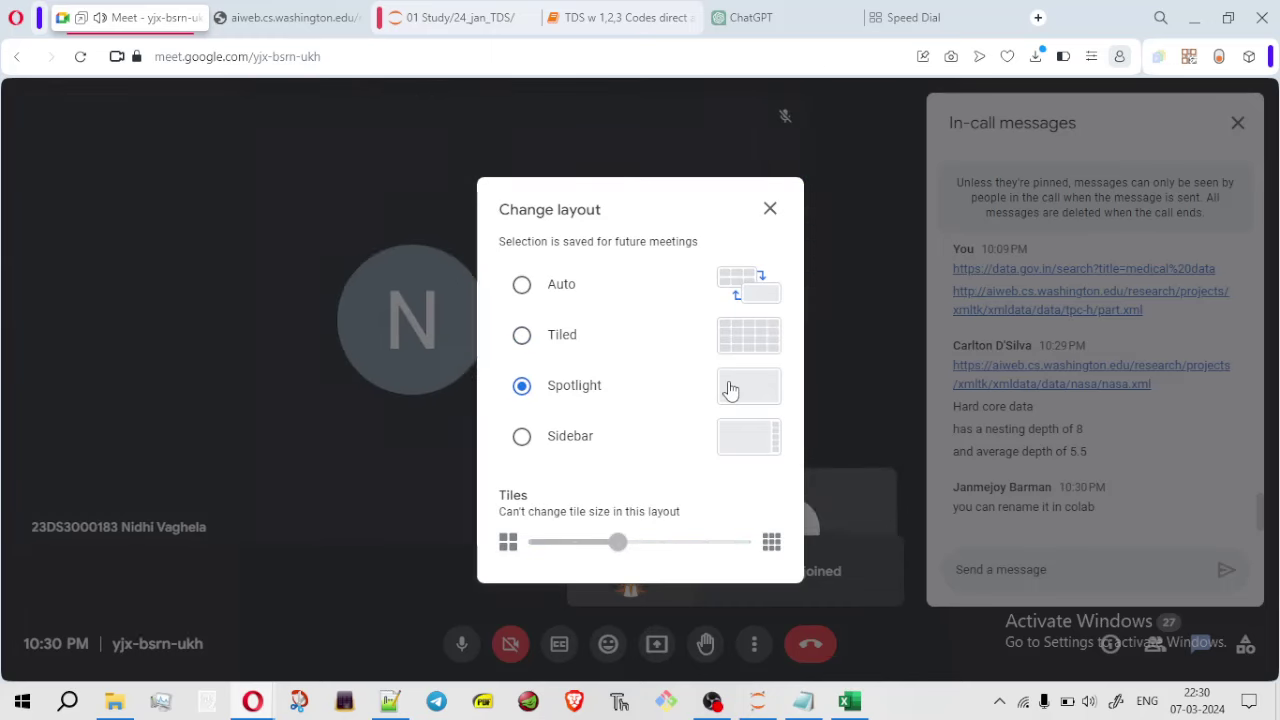
{"action": "left_click", "coordinate": [770, 209]}
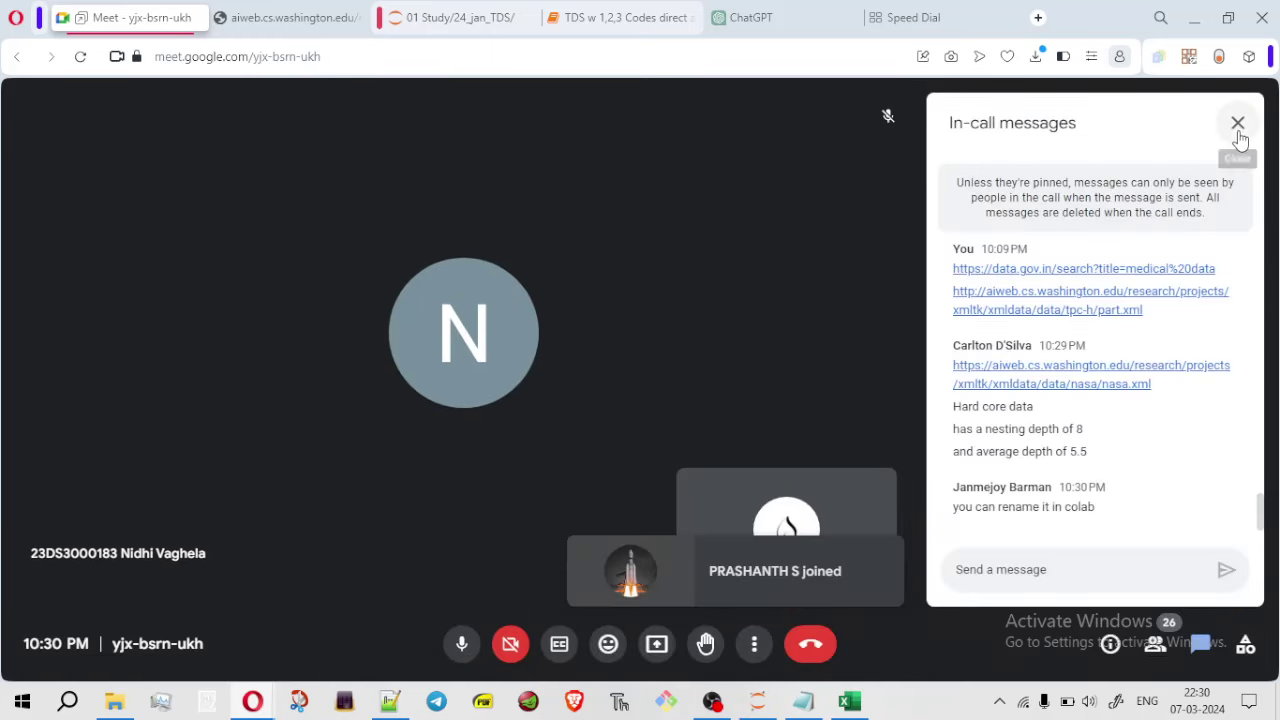
Close the chat and People panels and watch the shared presentation full screen
{"action": "left_click", "coordinate": [1238, 128]}
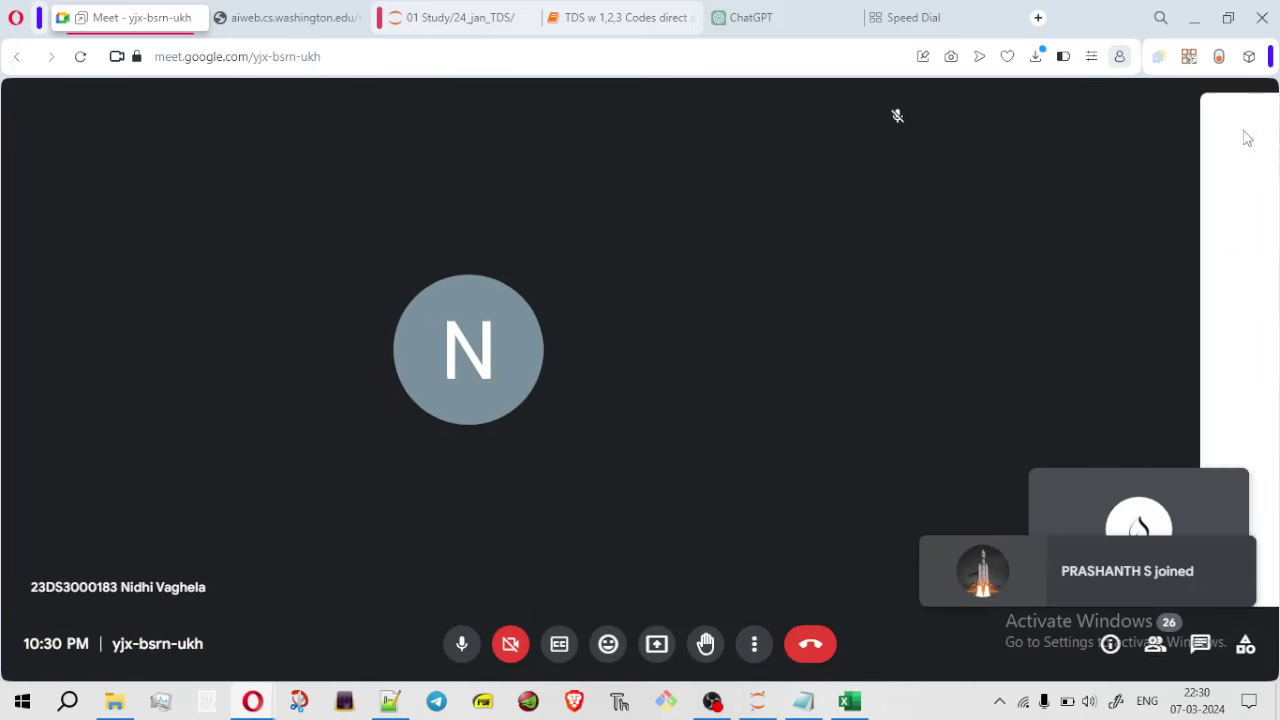
{"action": "left_click", "coordinate": [1155, 643]}
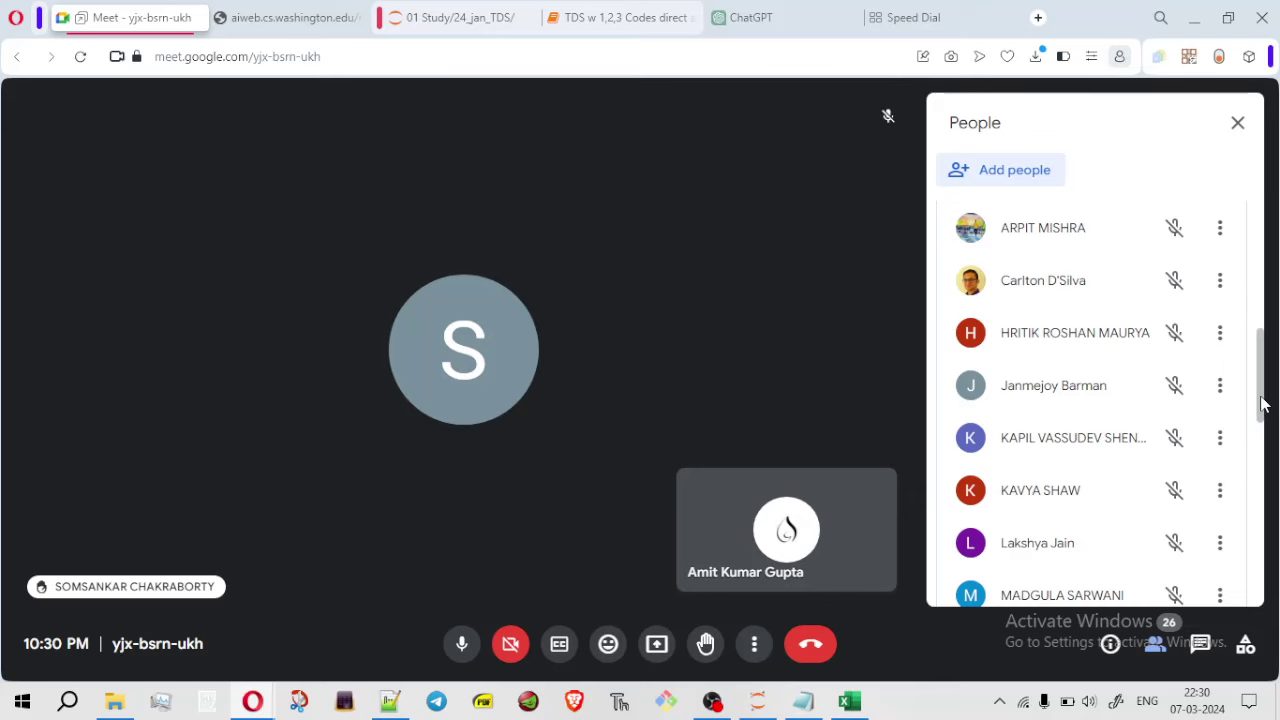
{"action": "left_click_drag", "start_coordinate": [1262, 403], "coordinate": [1248, 325]}
{"action": "scroll", "coordinate": [1232, 298], "scroll_direction": "up", "scroll_amount": 1}
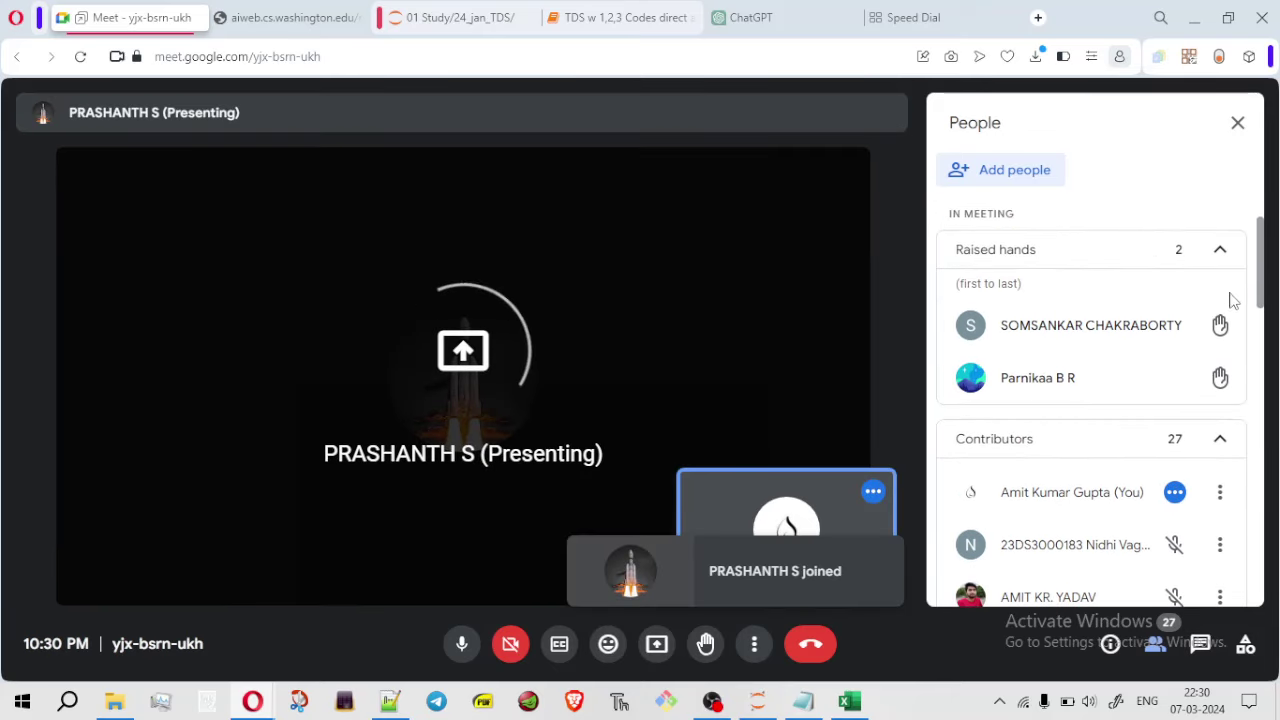
{"action": "scroll", "coordinate": [1225, 380], "scroll_direction": "down", "scroll_amount": 5}
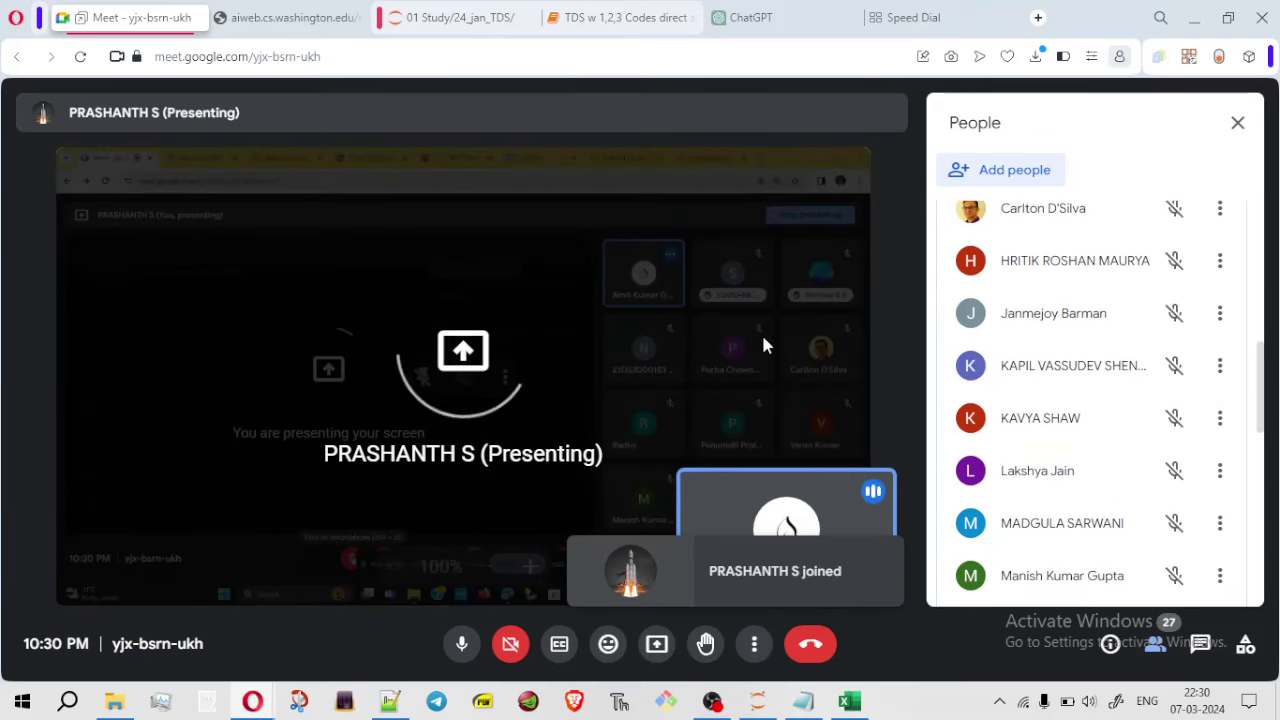
{"action": "left_click", "coordinate": [1245, 128]}
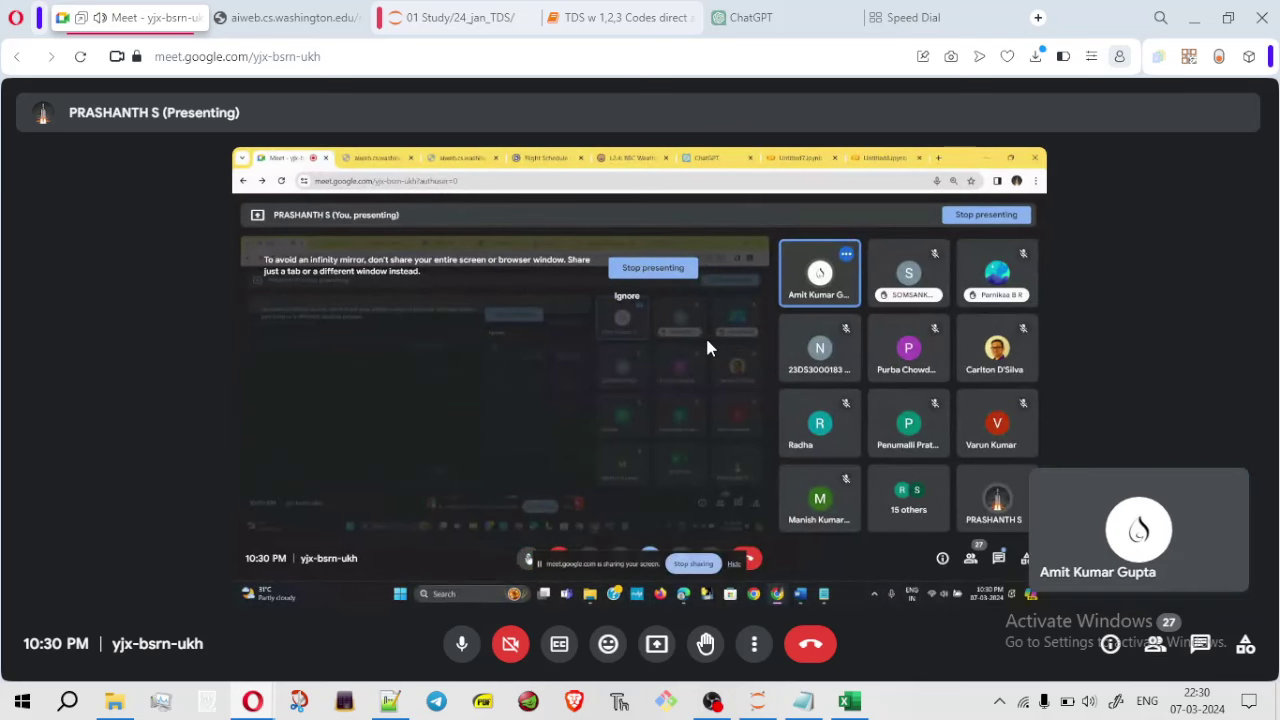
{"action": "double_click", "coordinate": [707, 341]}
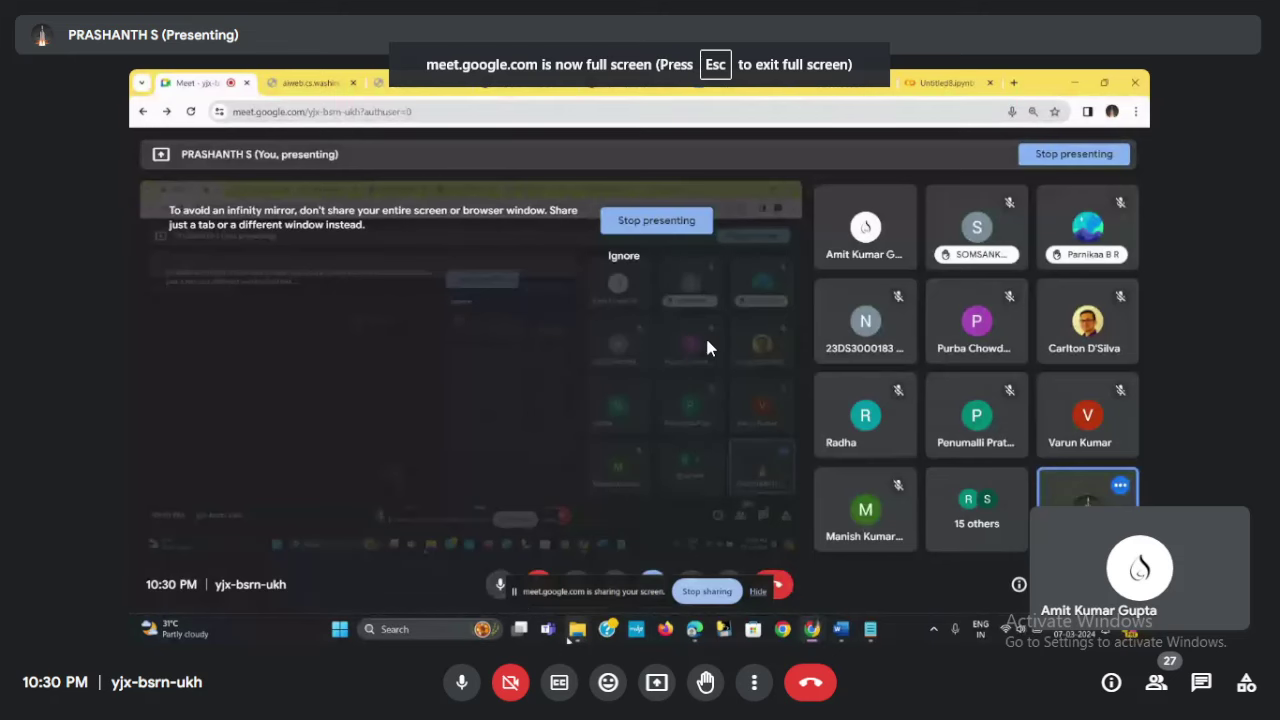
{"action": "left_click", "coordinate": [598, 556]}
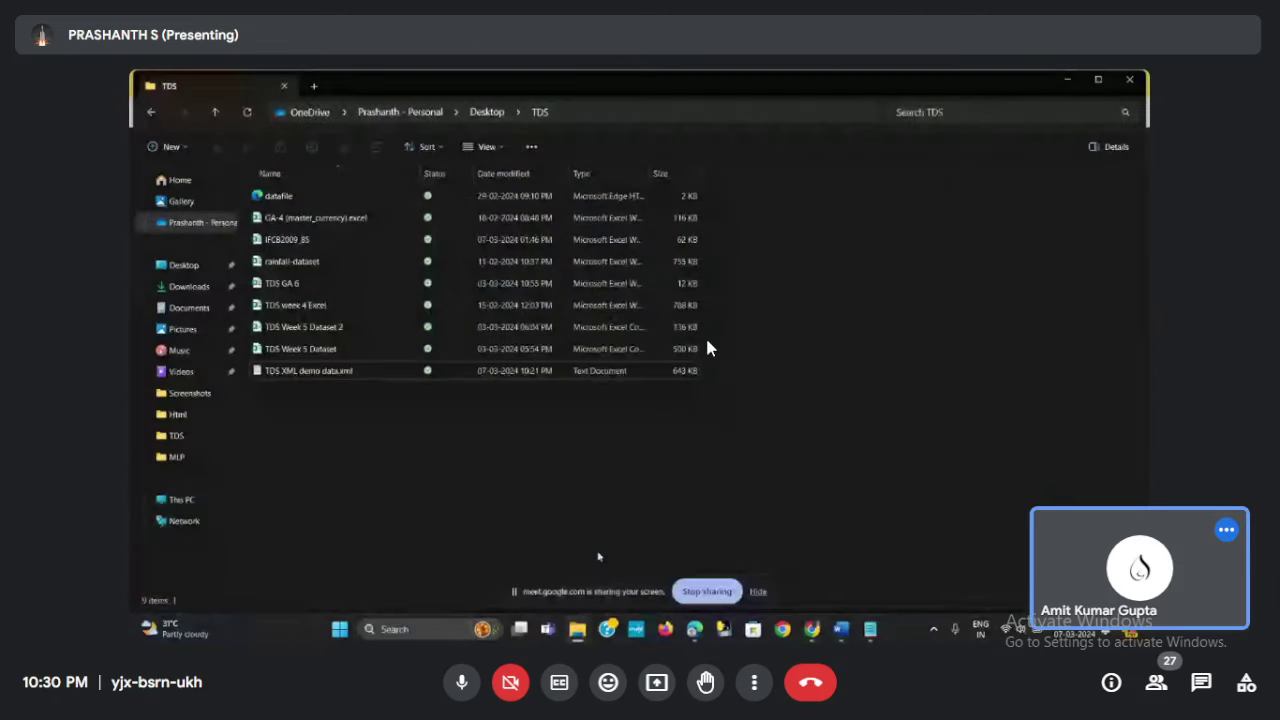
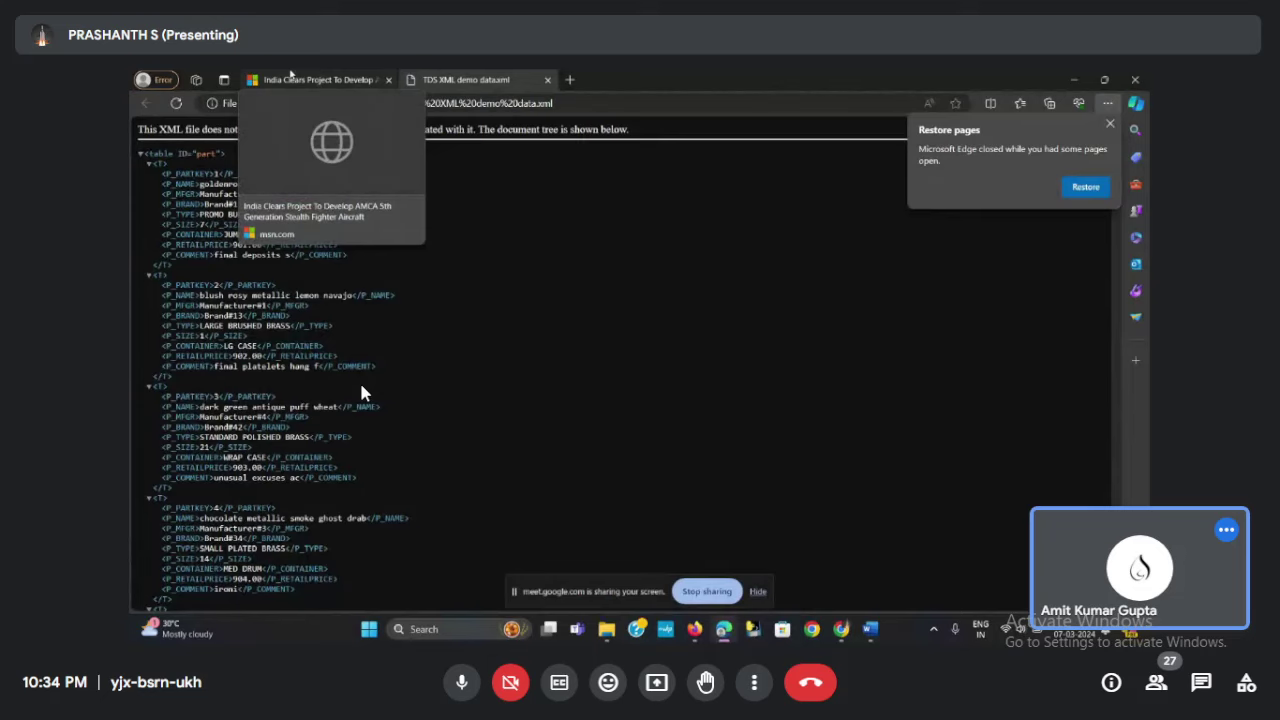
Leave fullscreen view and briefly open and close the Meet participants list
{"action": "key", "text": "Escape"}
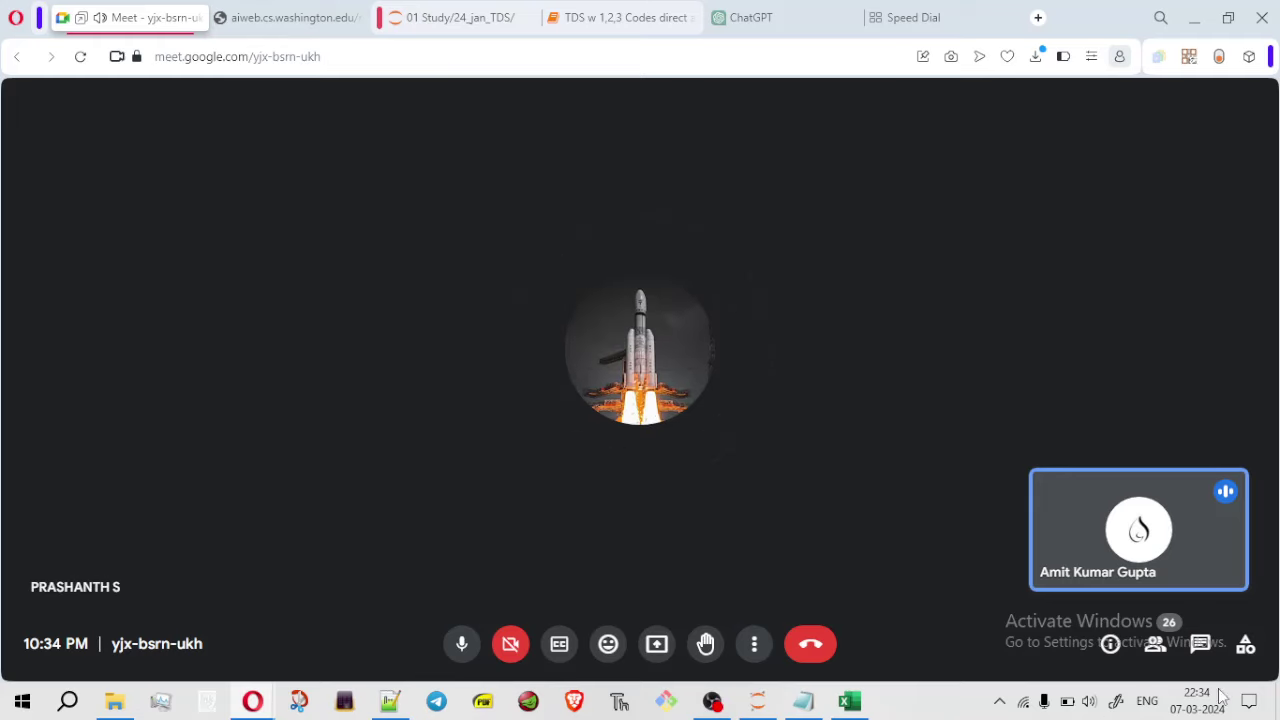
{"action": "left_click", "coordinate": [1163, 648]}
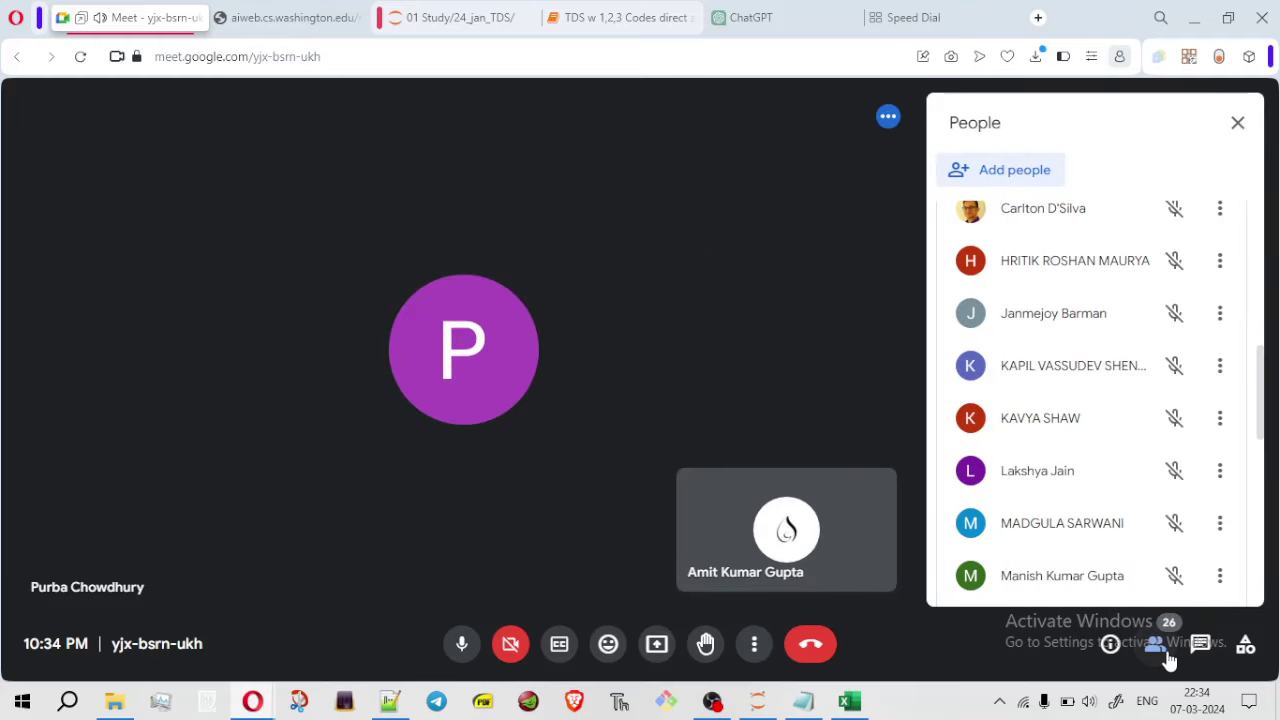
{"action": "left_click", "coordinate": [1158, 648]}
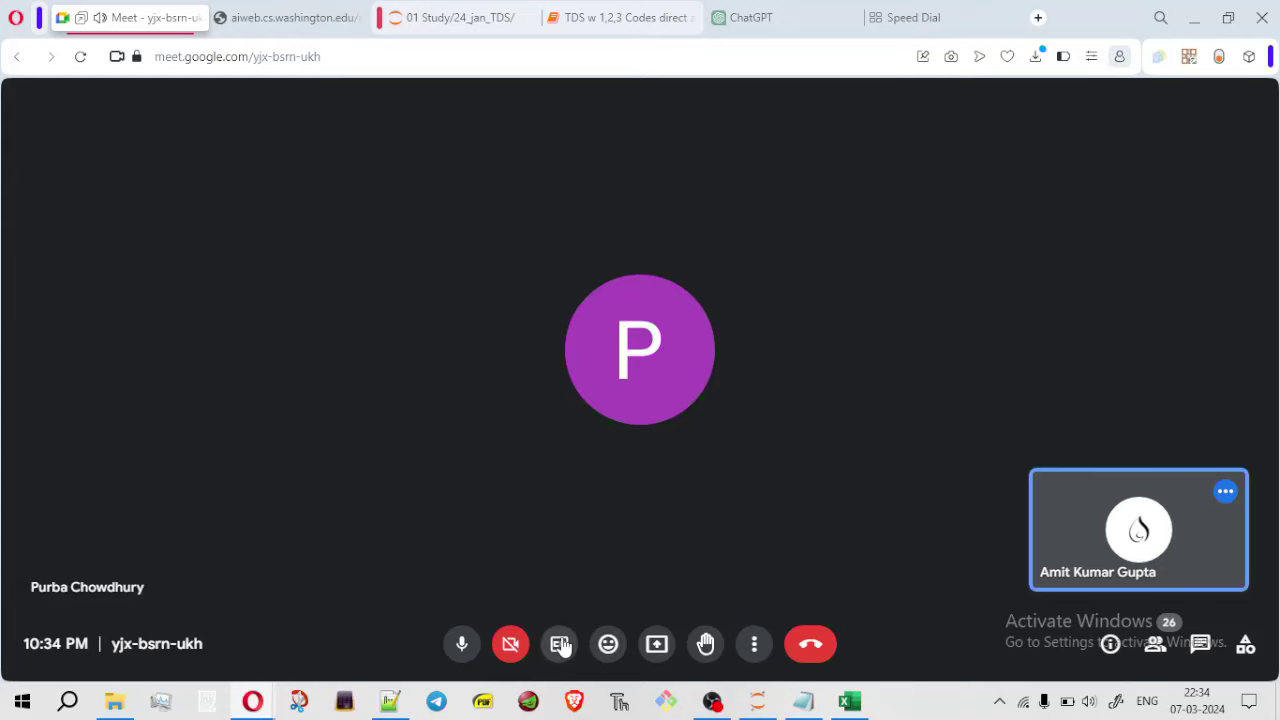
Share your entire screen with the call and dismiss the sharing notice
{"action": "left_click", "coordinate": [657, 646]}
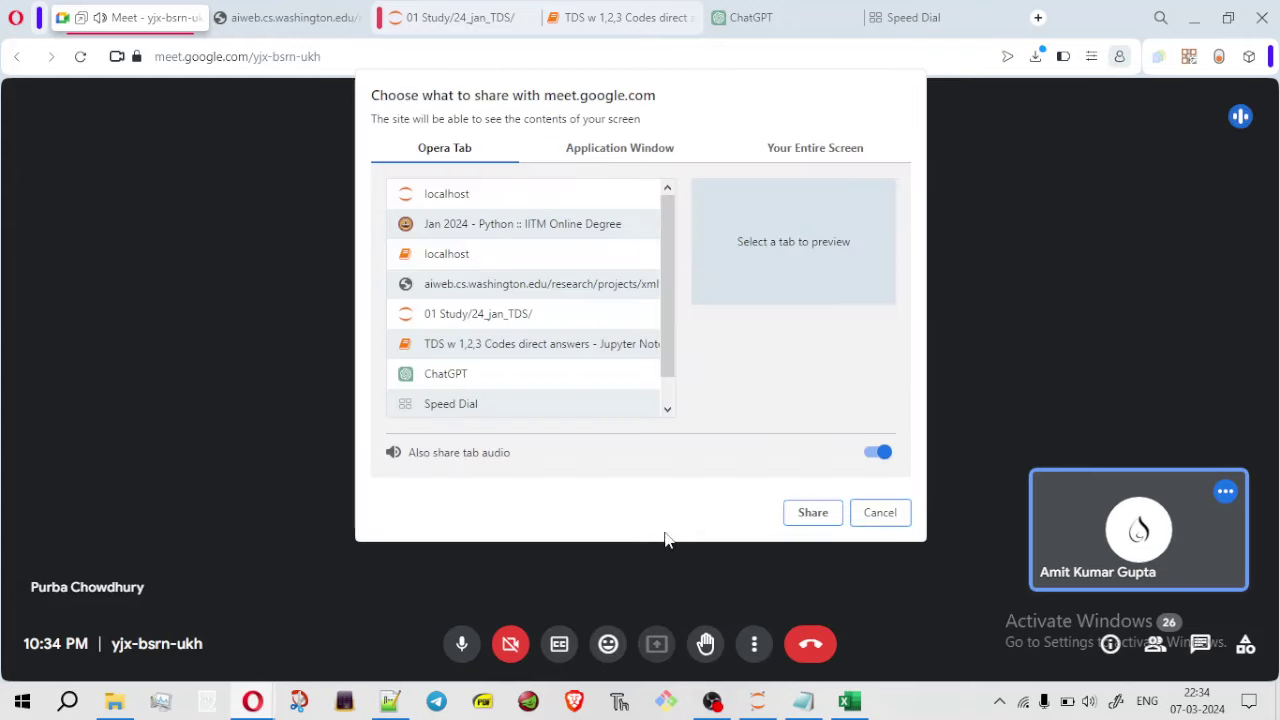
{"action": "left_click", "coordinate": [826, 148]}
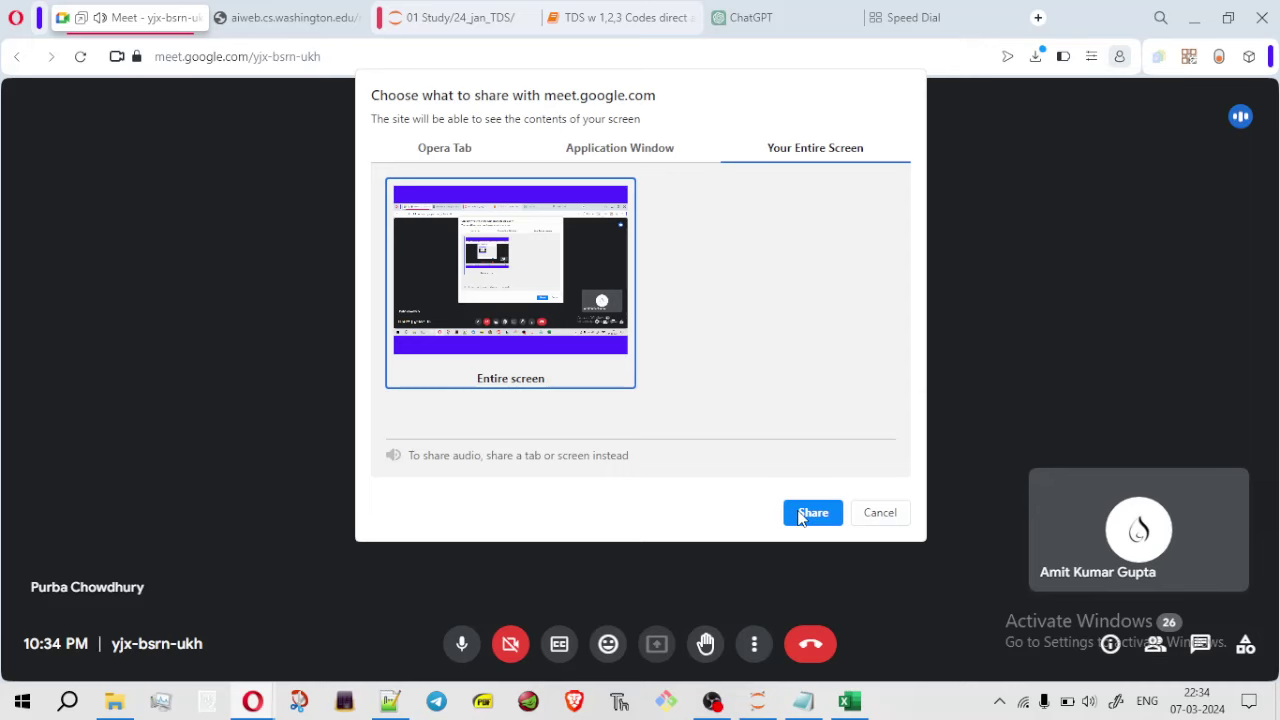
{"action": "left_click", "coordinate": [811, 513]}
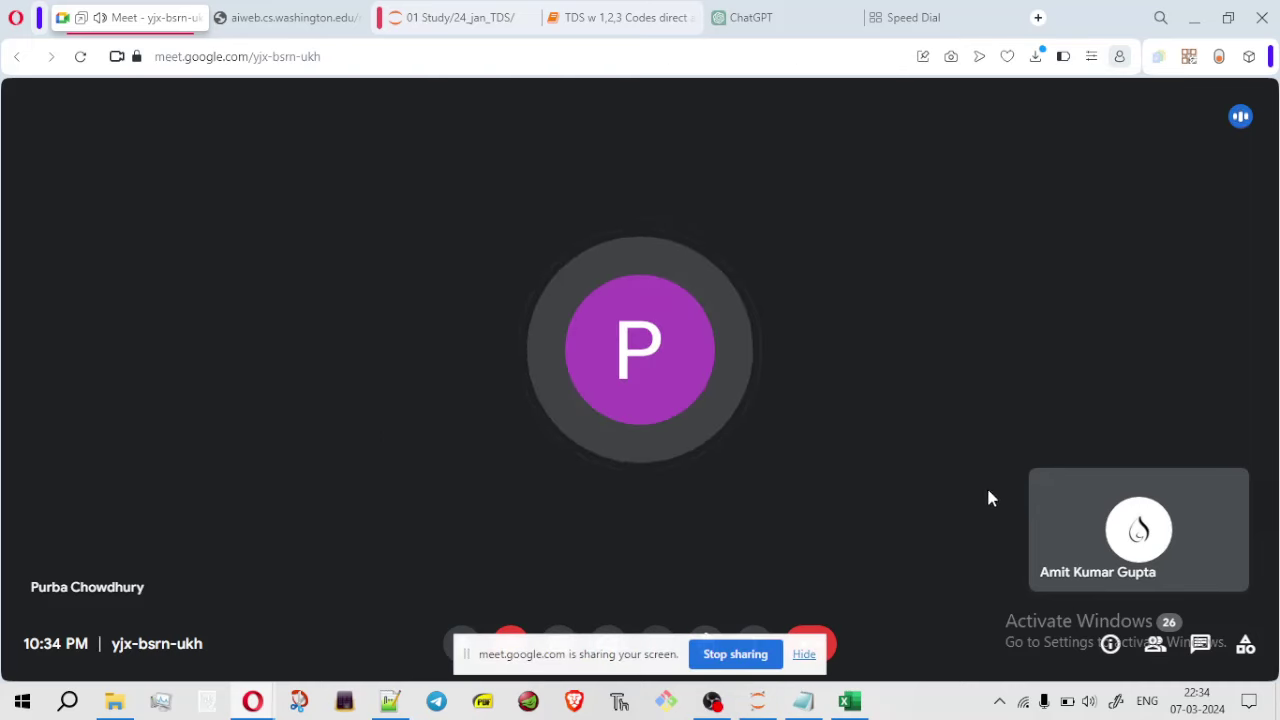
{"action": "left_click", "coordinate": [802, 656]}
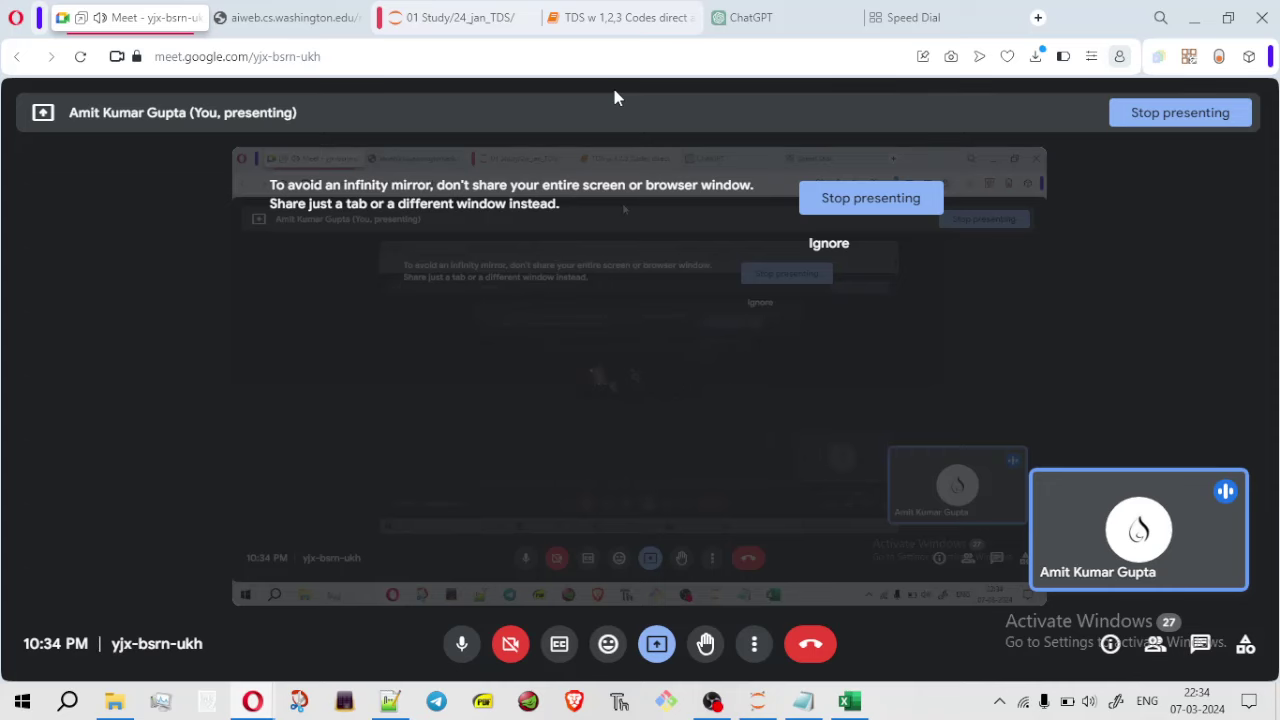
Switch back to the pdf scraping Colab notebook window
{"action": "mouse_move", "coordinate": [646, 303]}
{"action": "mouse_move", "coordinate": [252, 700]}
{"action": "left_click", "coordinate": [342, 633]}
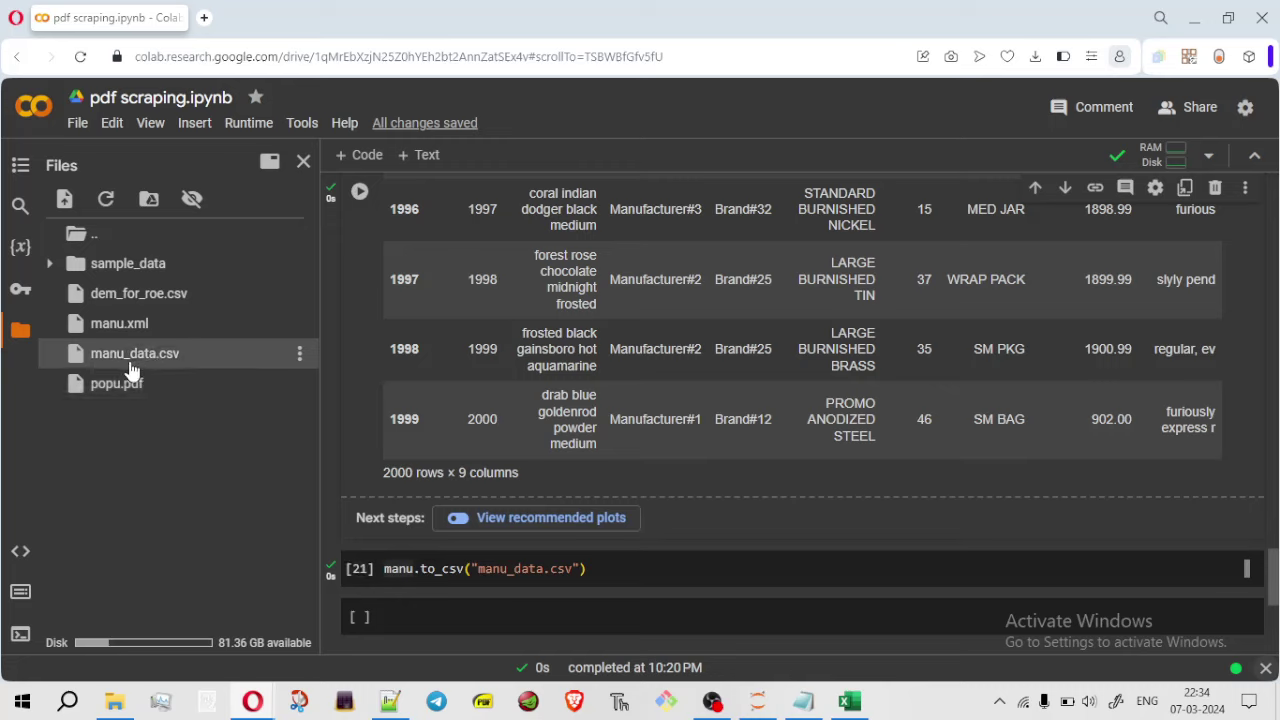
Dismiss the manu_data.csv options menu unused, then snap Colab to the right half
{"action": "left_click", "coordinate": [300, 354]}
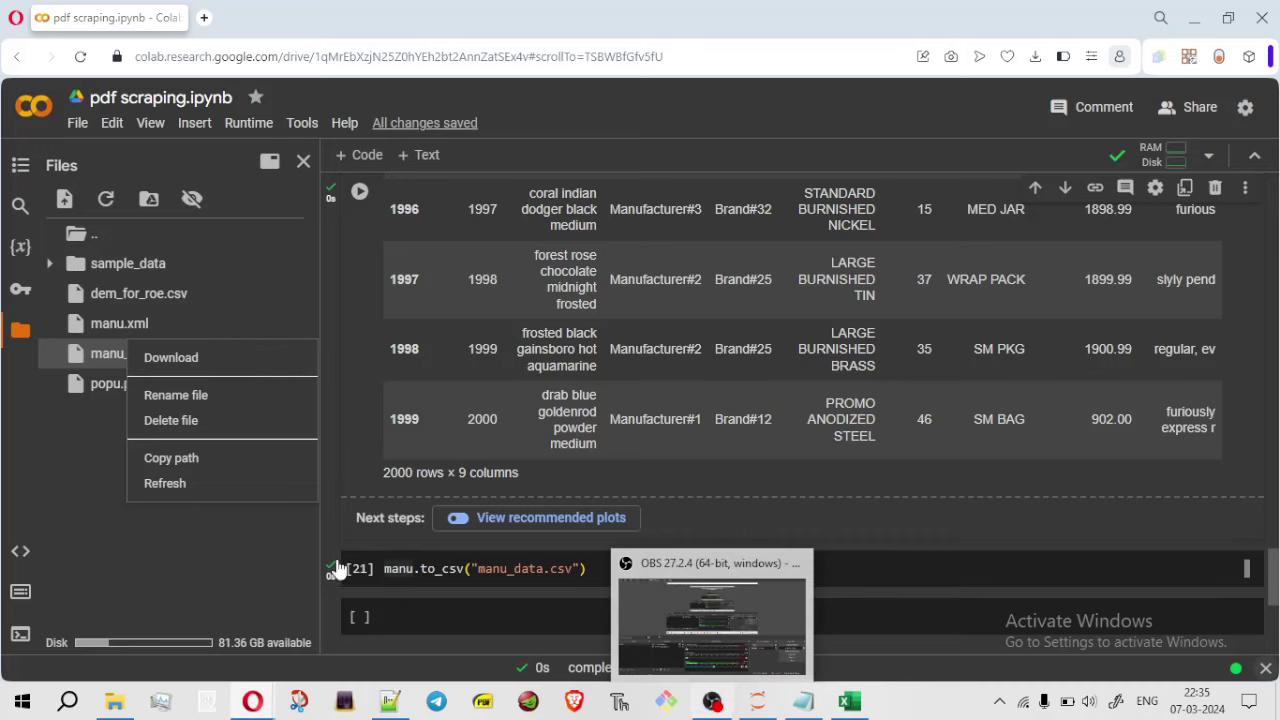
{"action": "left_click", "coordinate": [194, 578]}
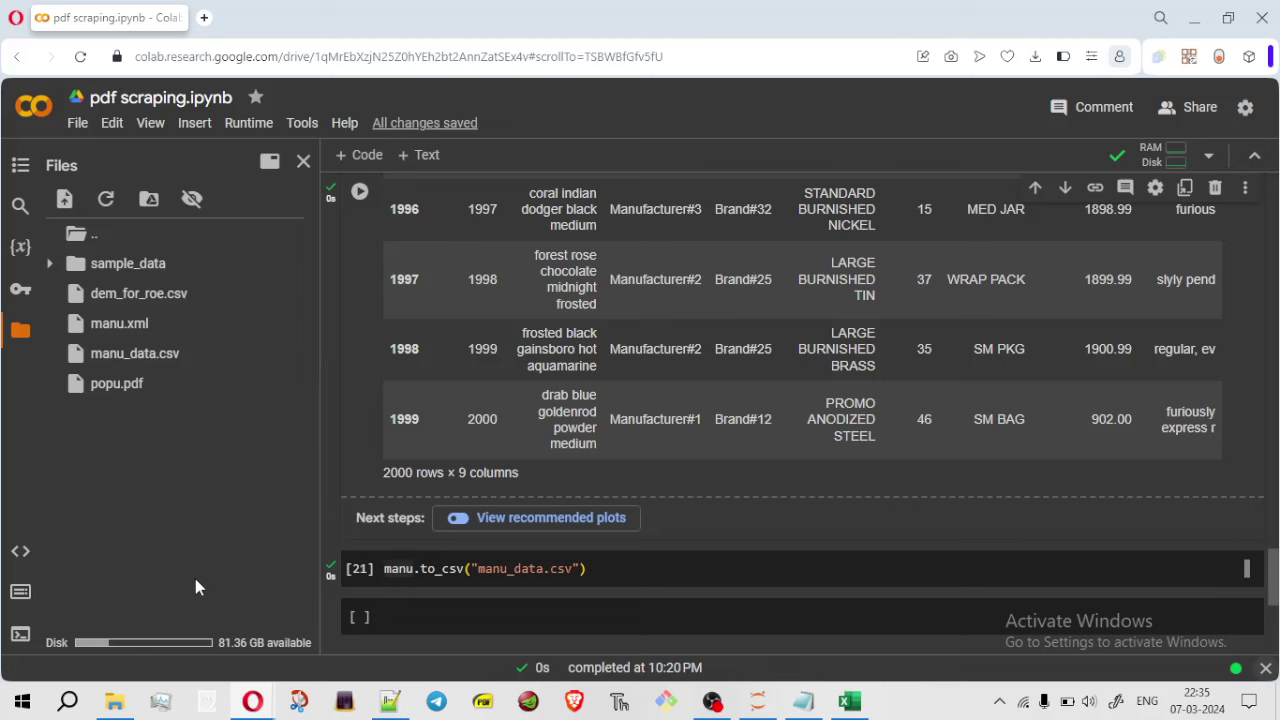
{"action": "key", "text": "super+Right"}
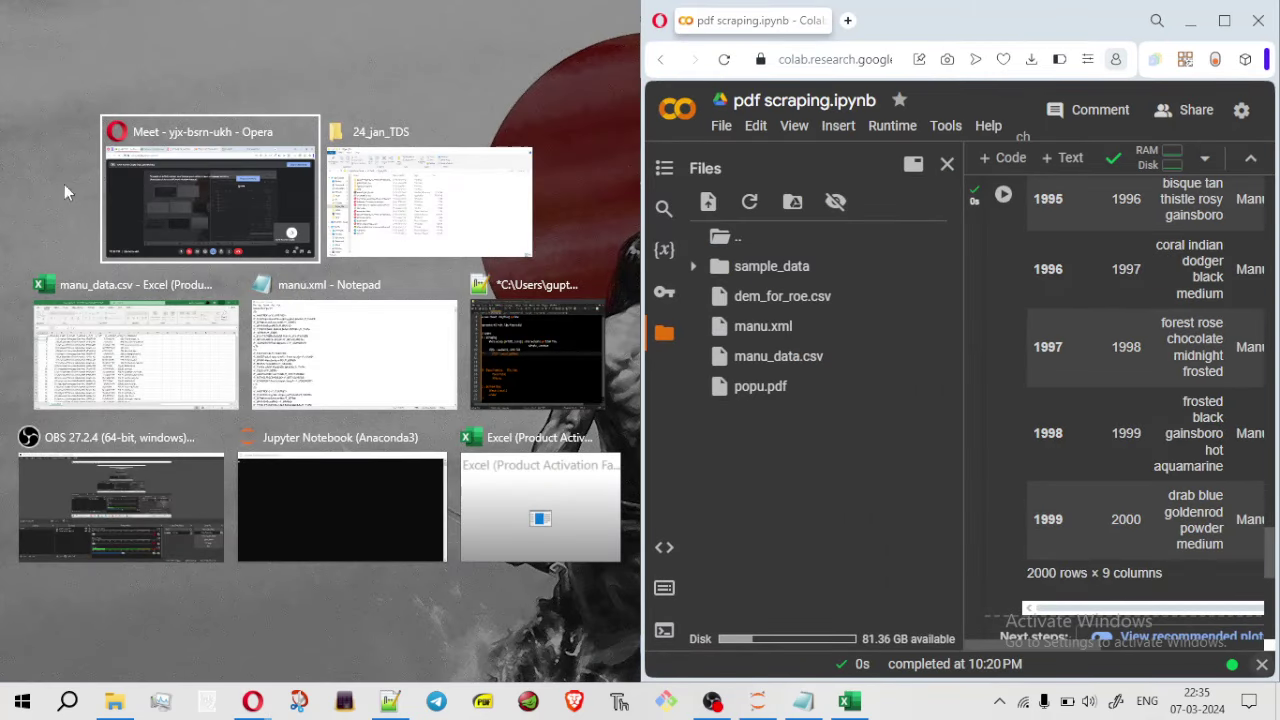
Place Meet on the left, open the chat, and open the nasa.xml link in a new tab
{"action": "left_click", "coordinate": [133, 225]}
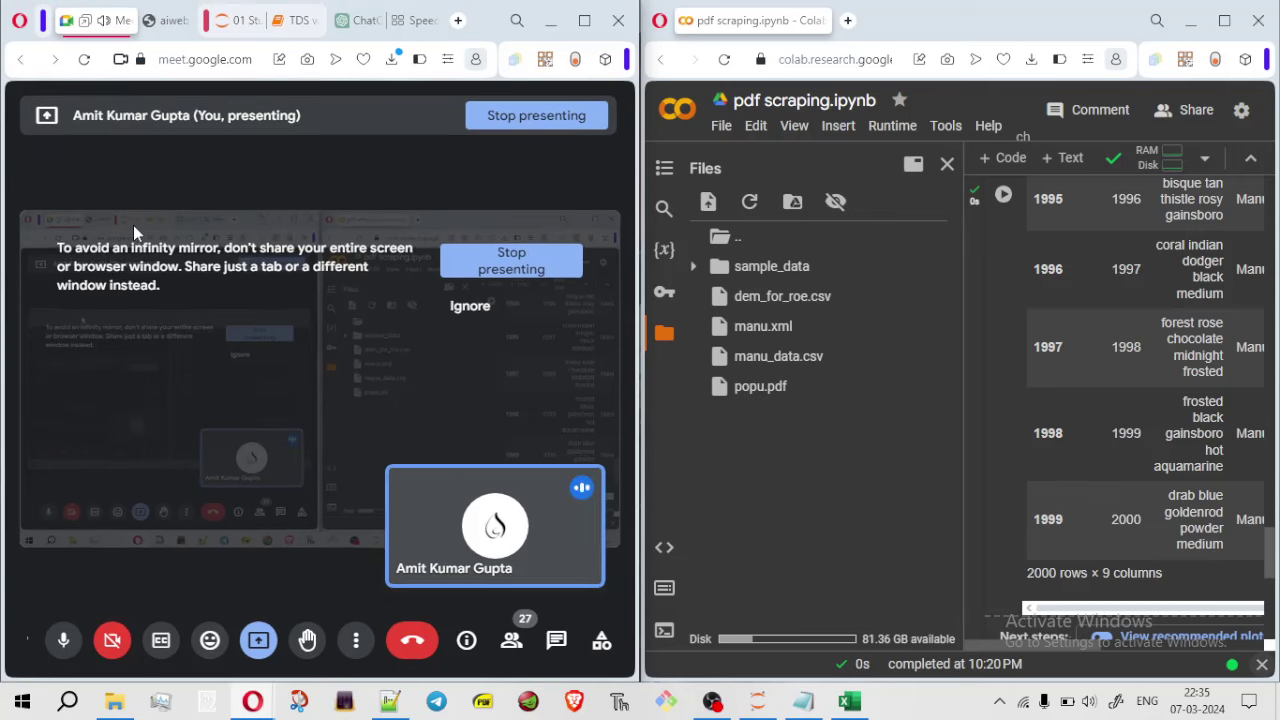
{"action": "left_click", "coordinate": [557, 643]}
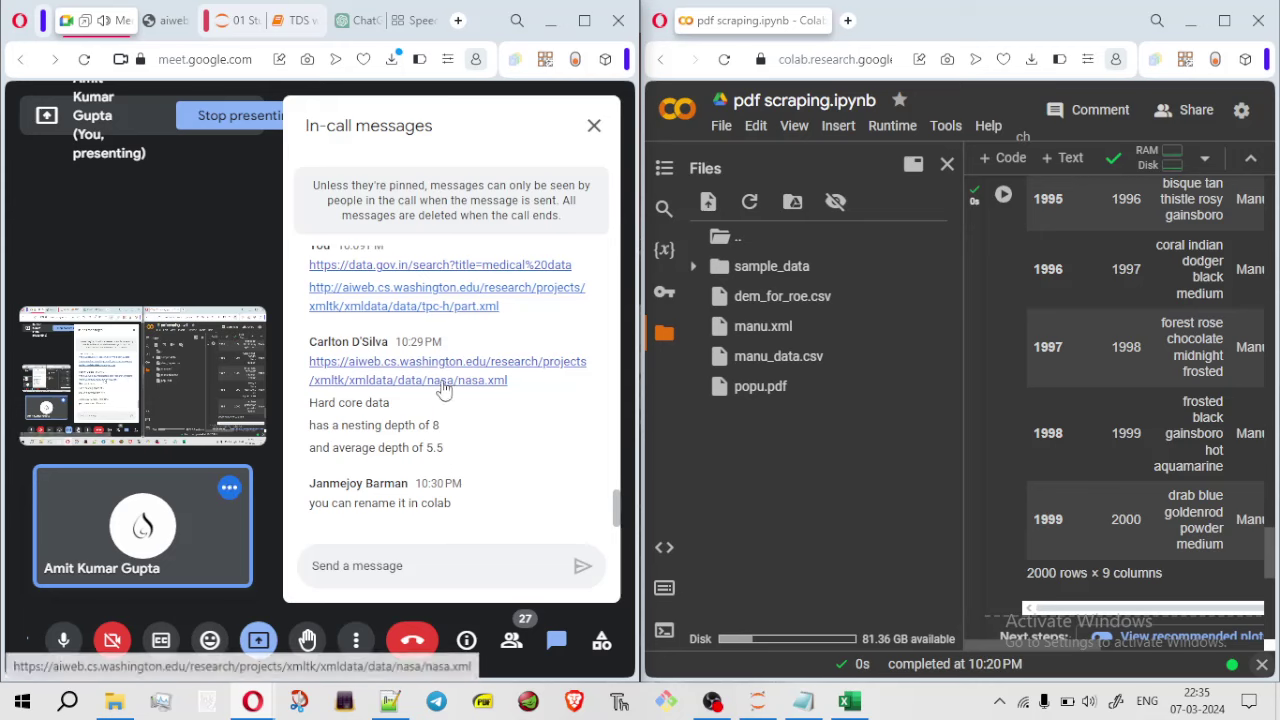
{"action": "right_click", "coordinate": [444, 389]}
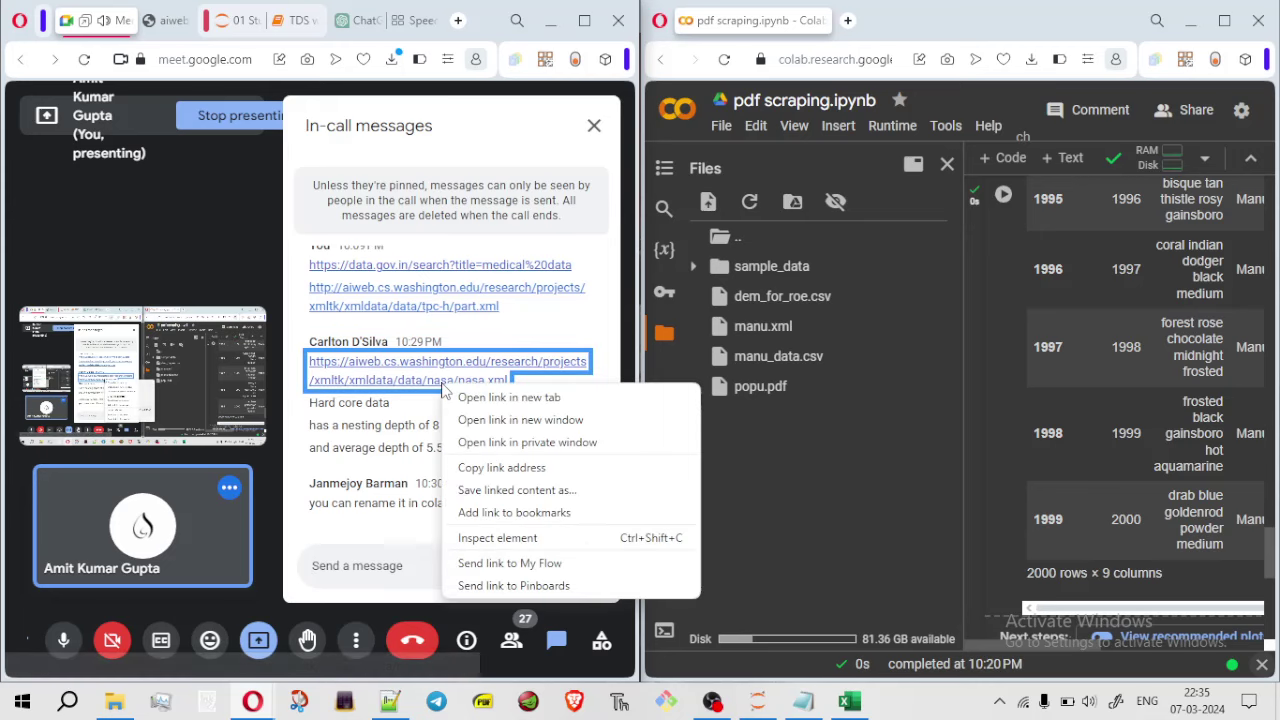
{"action": "left_click", "coordinate": [510, 398]}
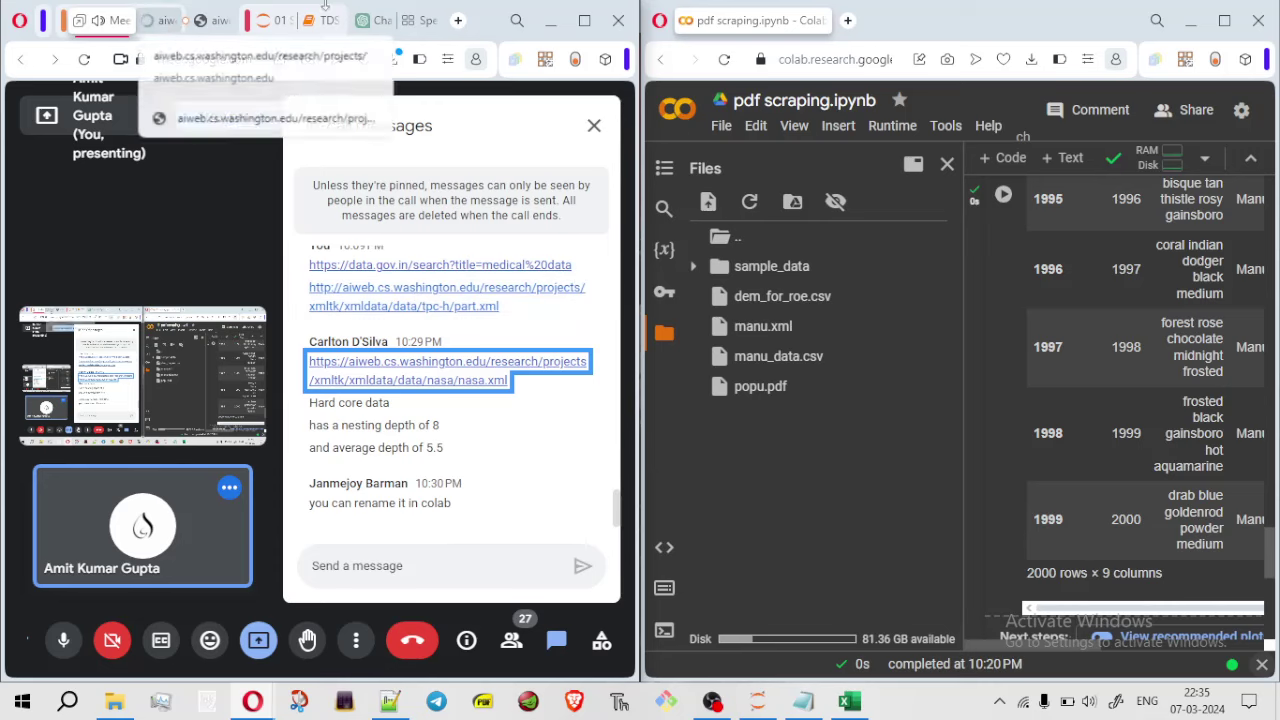
{"action": "left_click", "coordinate": [585, 21]}
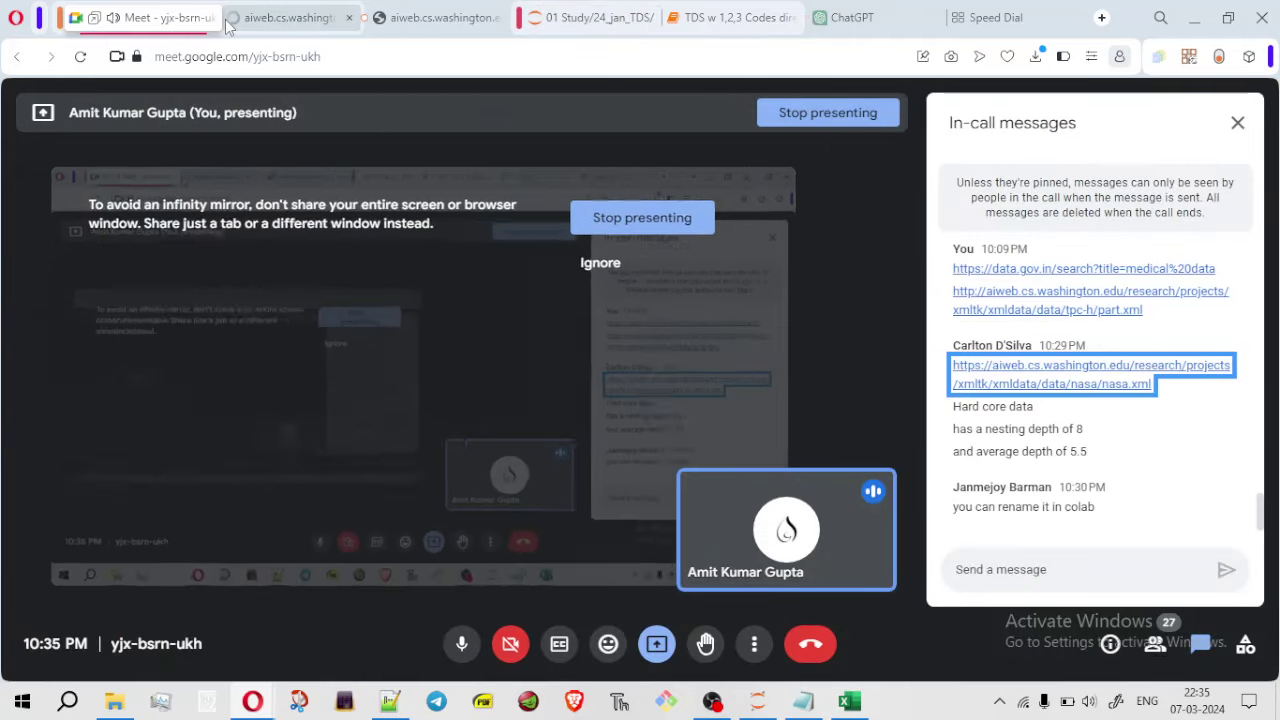
{"action": "left_click", "coordinate": [295, 28]}
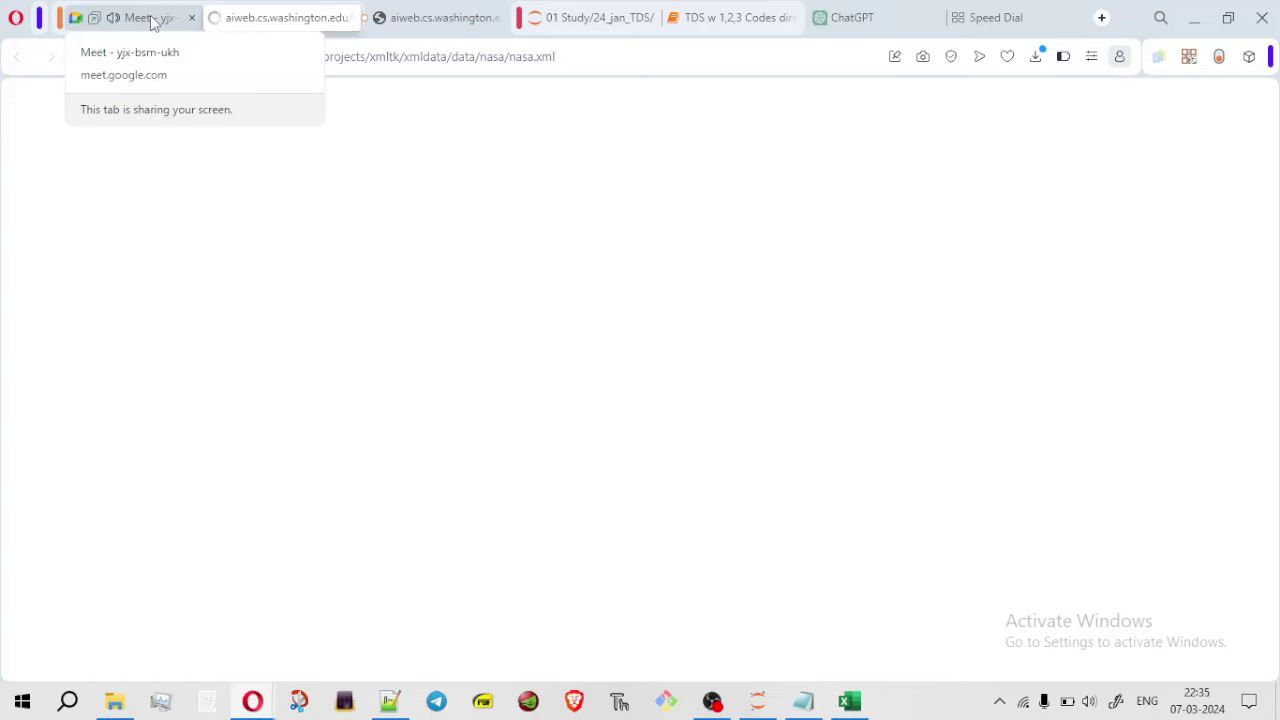
Maximize the browser to view the nasa.xml catalogue, then go back to the Meet tab
{"action": "key", "text": "super+Left"}
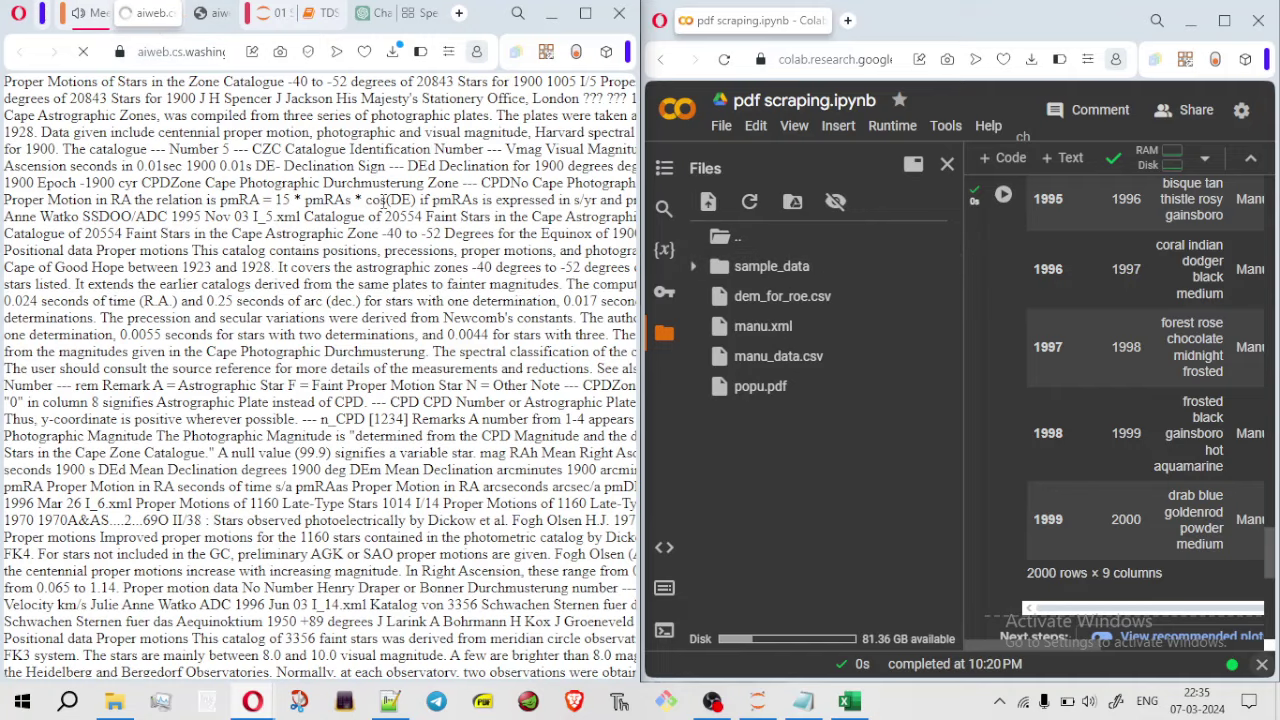
{"action": "left_click", "coordinate": [586, 13]}
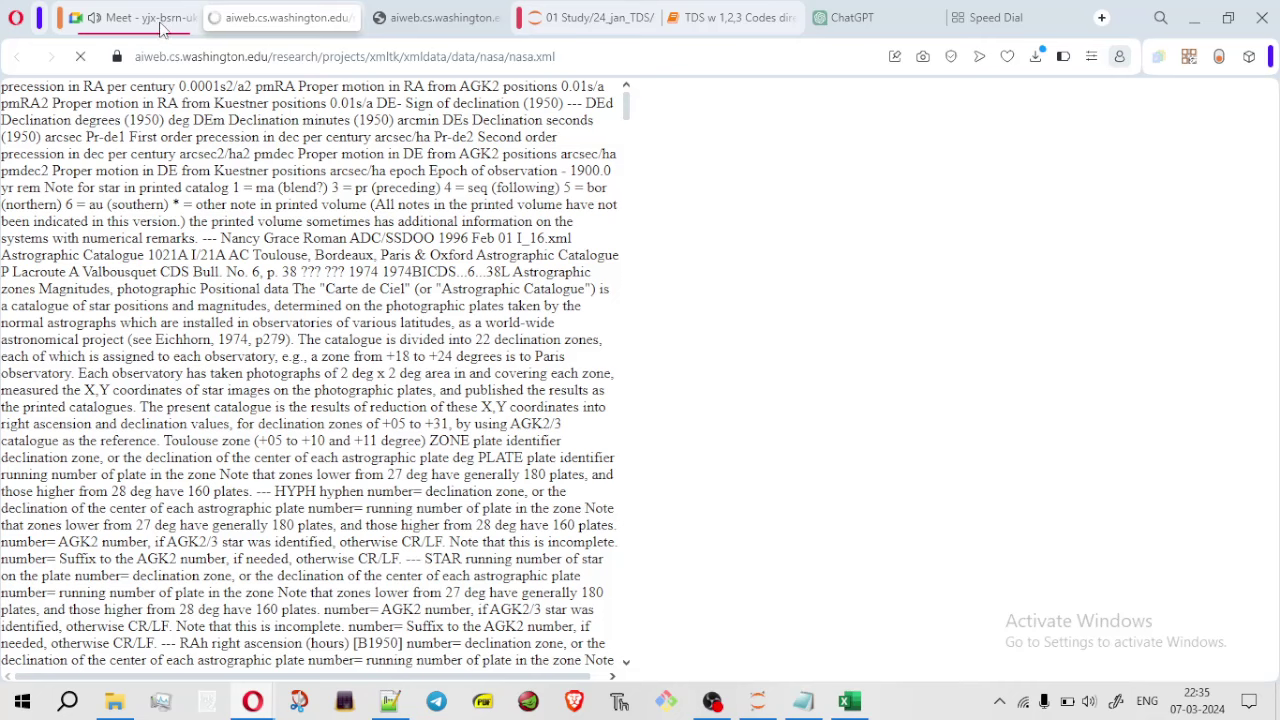
{"action": "left_click", "coordinate": [160, 28]}
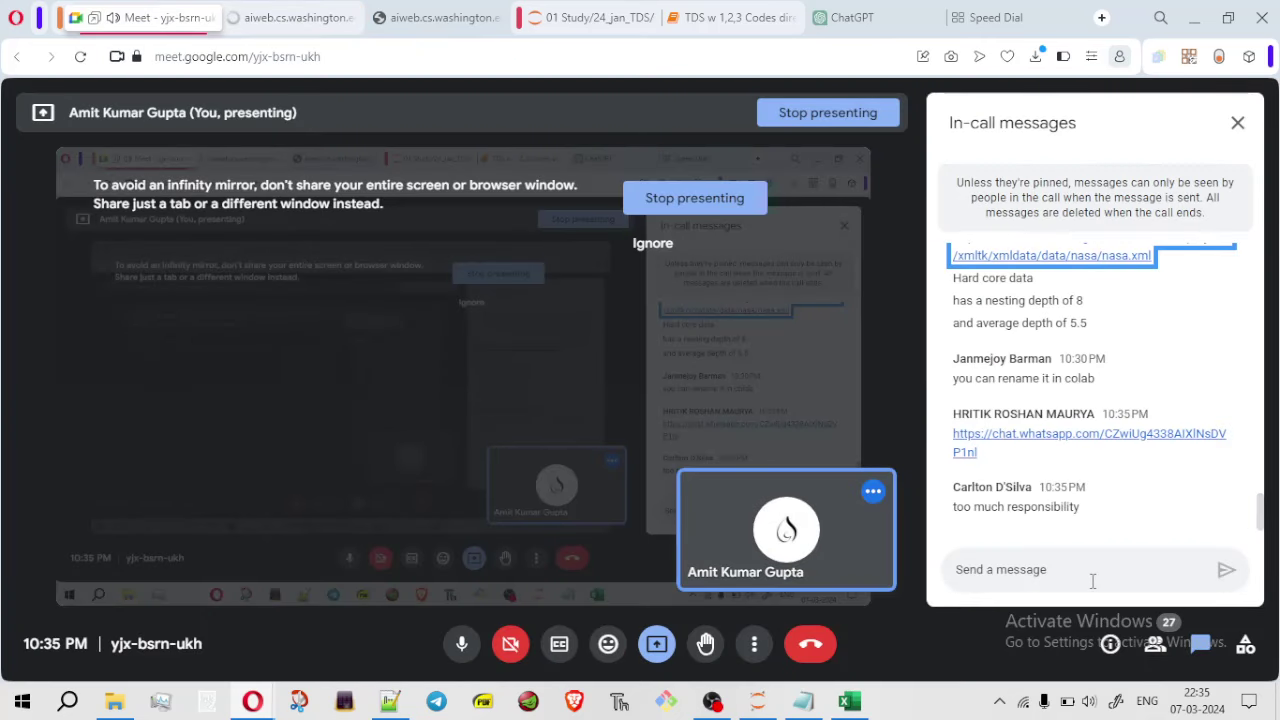
Send '(lol it's fun too' in the Meet chat, then maximize the Meet window
{"action": "left_click", "coordinate": [1092, 578]}
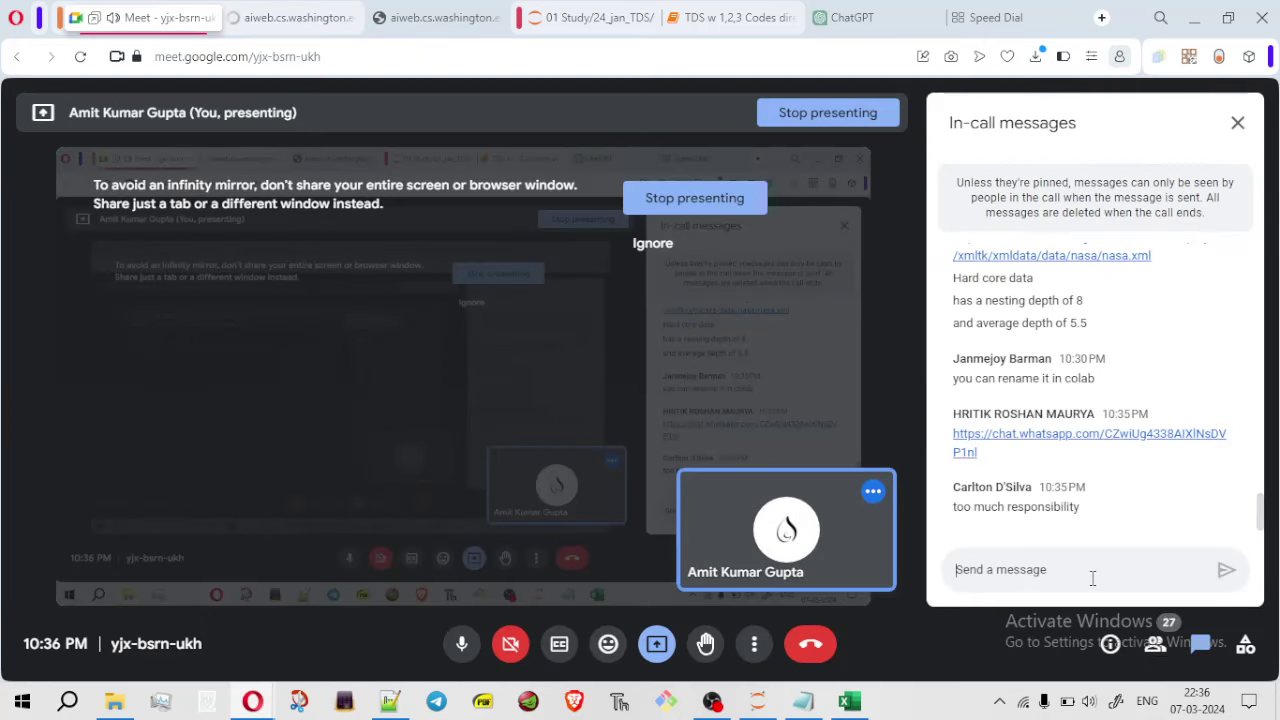
{"action": "type", "text": "("}
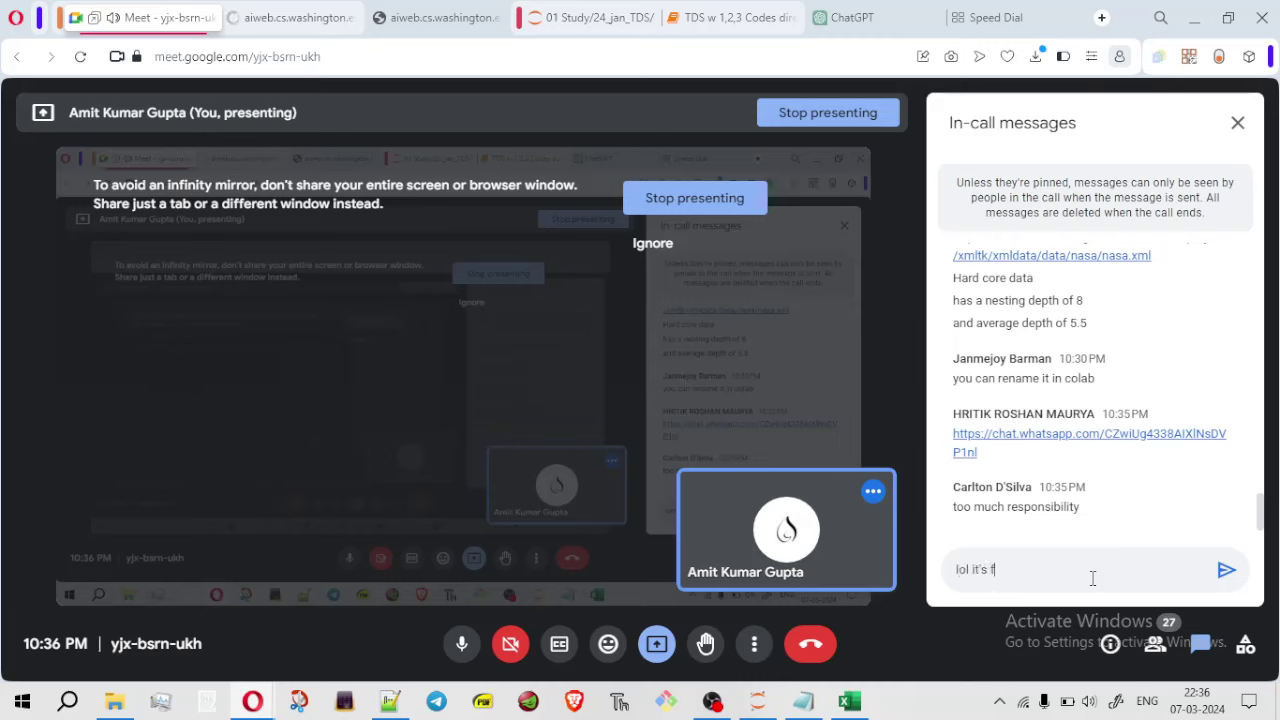
{"action": "type", "text": "lol it's fun too"}
{"action": "key", "text": "Return"}
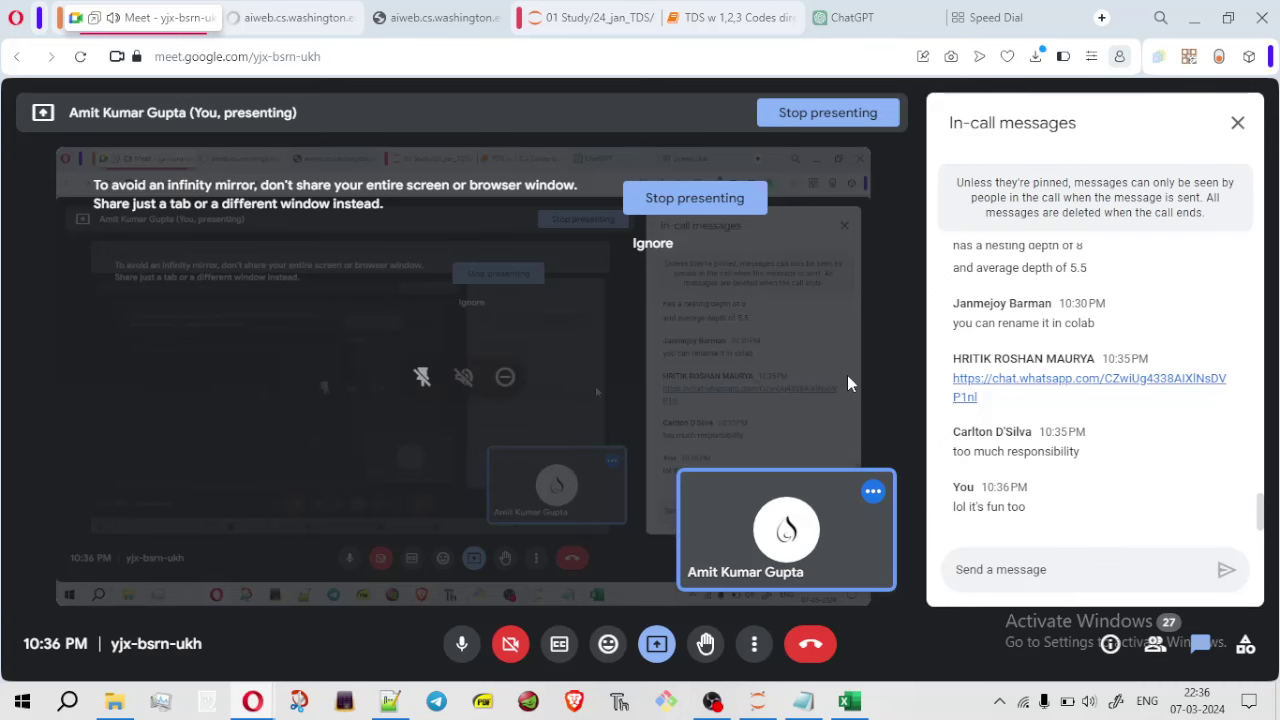
{"action": "key", "text": "super+Left"}
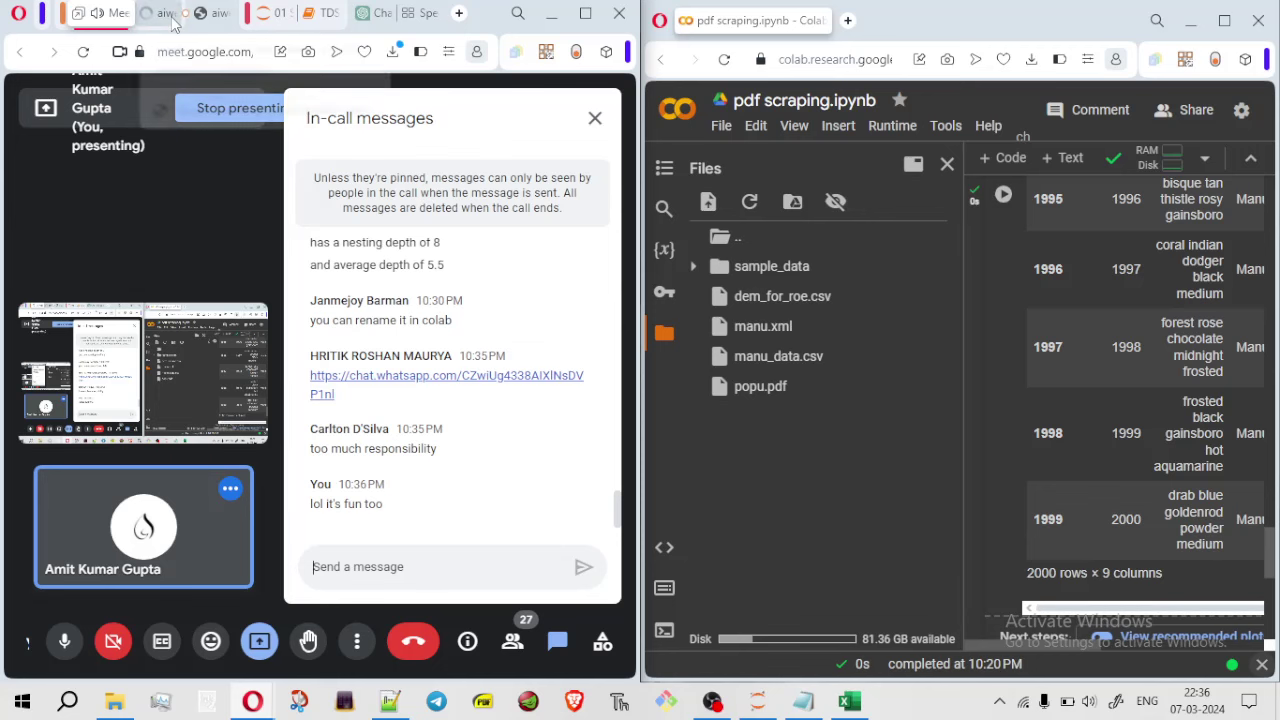
{"action": "left_click", "coordinate": [585, 13]}
{"action": "left_click", "coordinate": [432, 28]}
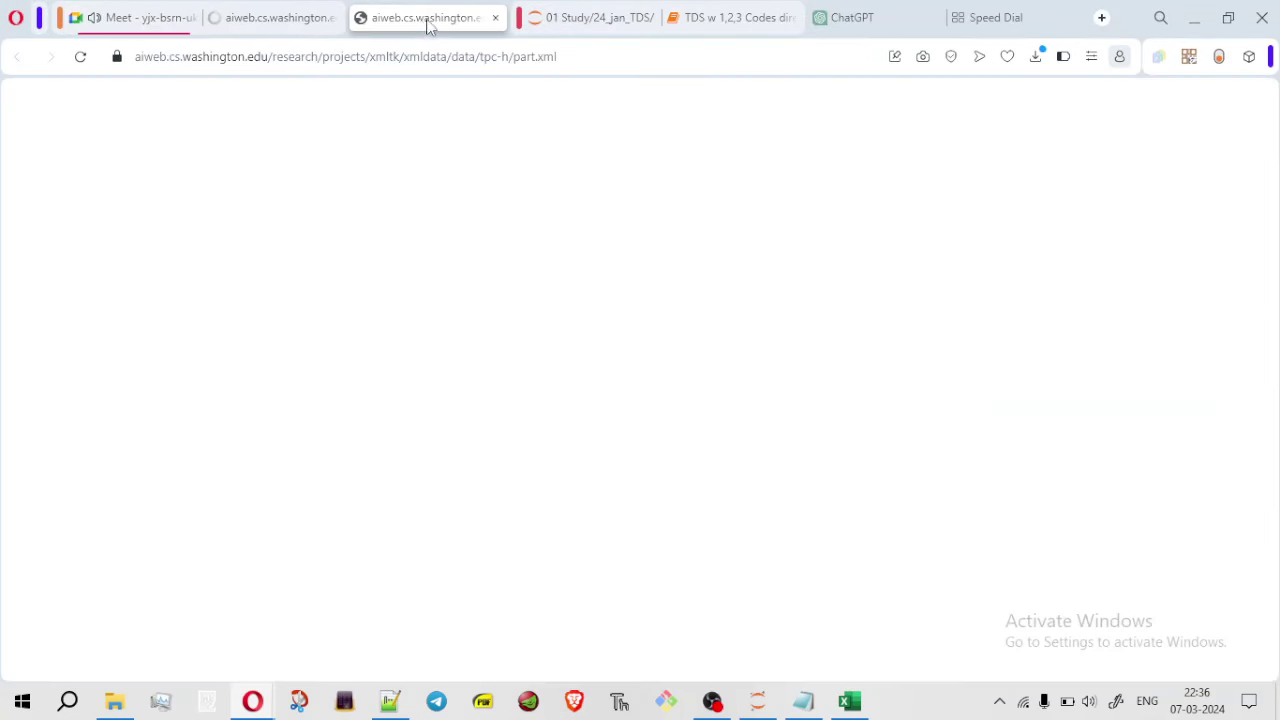
{"action": "left_click", "coordinate": [292, 22]}
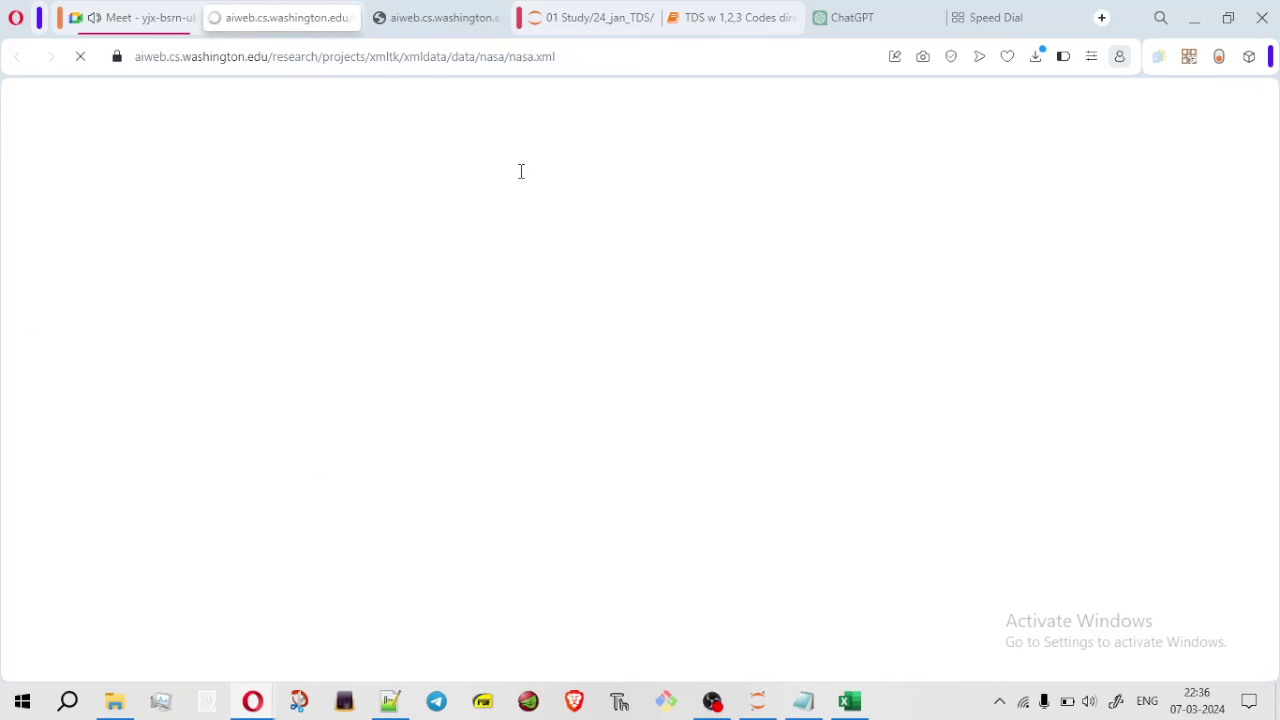
{"action": "left_click", "coordinate": [460, 17]}
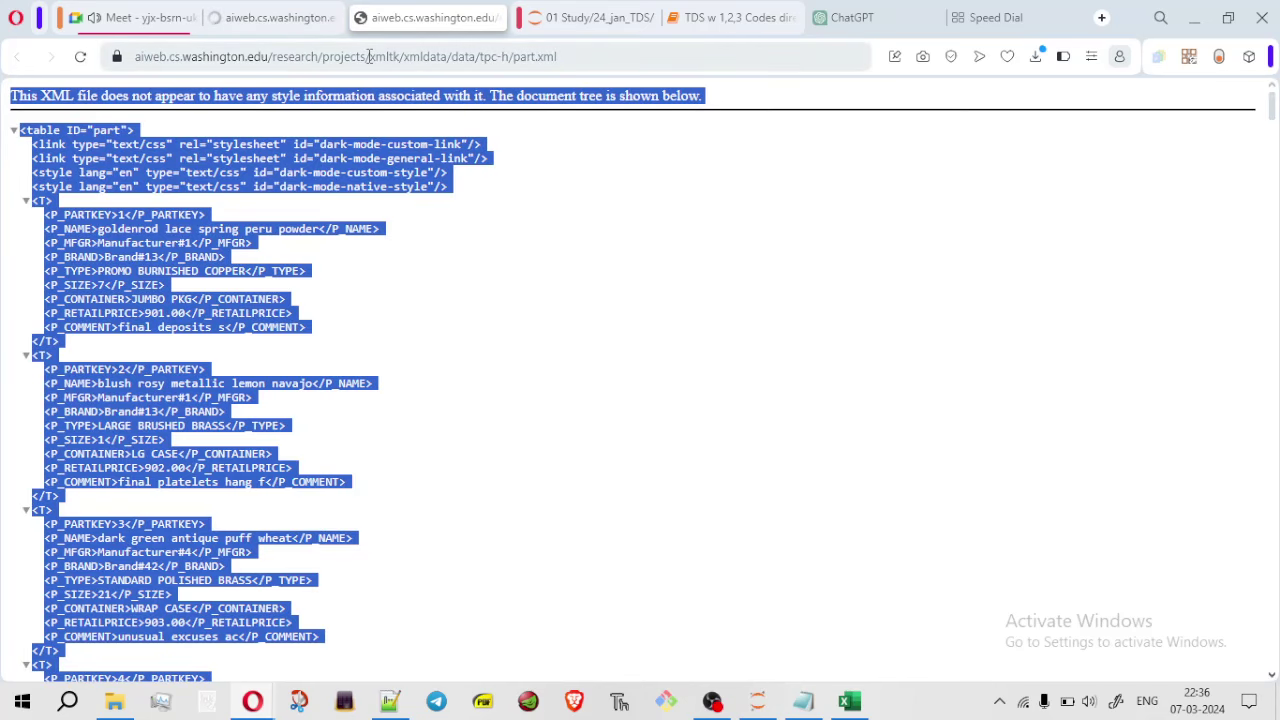
{"action": "left_click", "coordinate": [308, 145]}
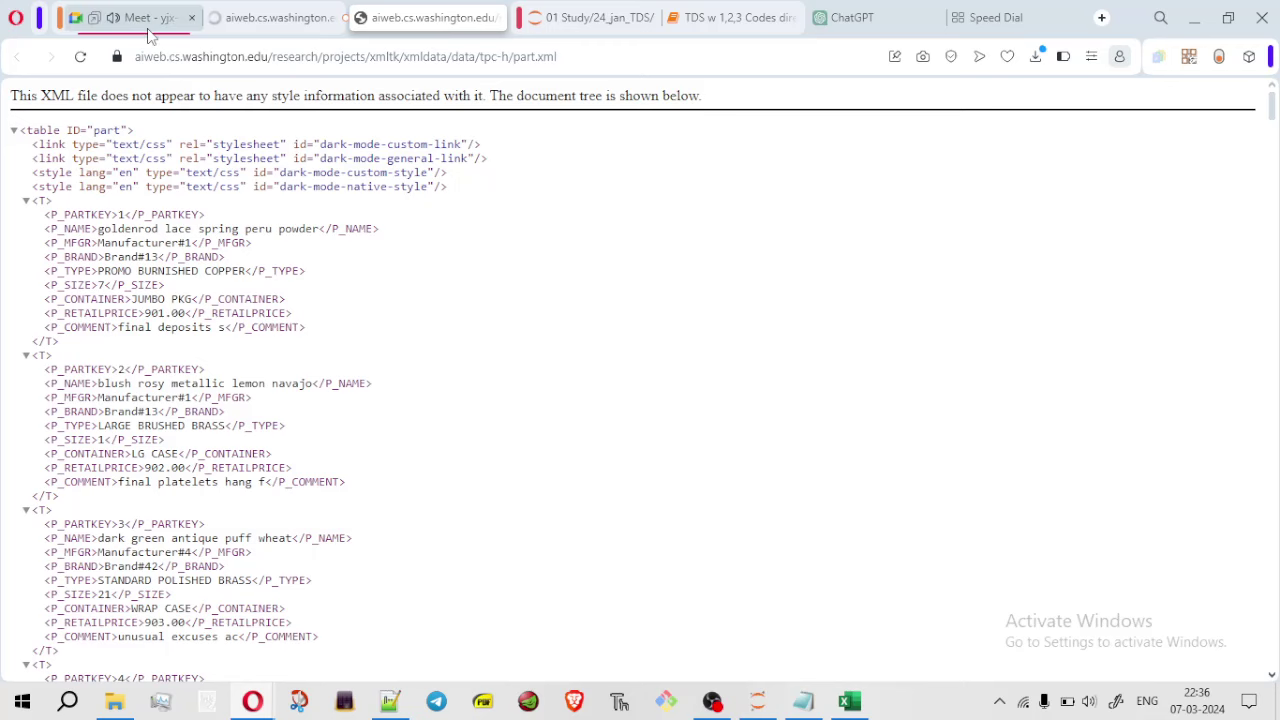
{"action": "left_click", "coordinate": [150, 20]}
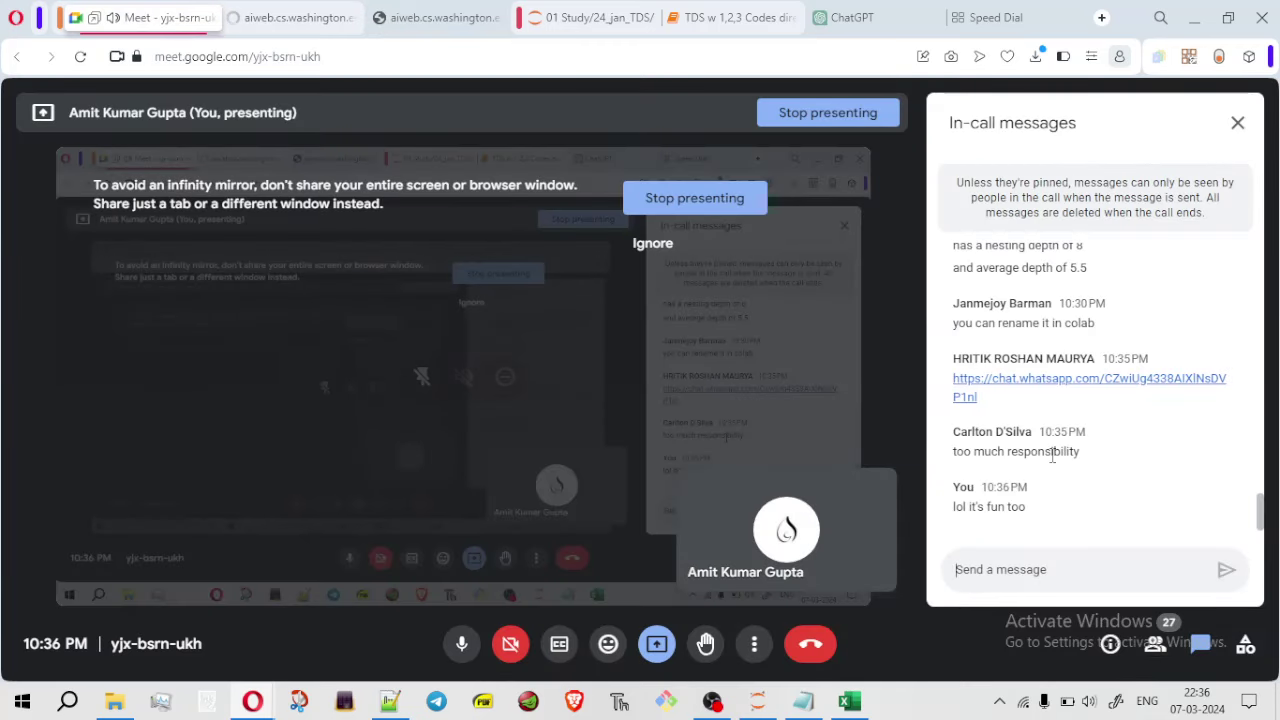
Snap Meet beside Colab, toggle the microphone off and on, and bring OBS forward
{"action": "key", "text": "super+Left"}
{"action": "left_click", "coordinate": [1050, 454]}
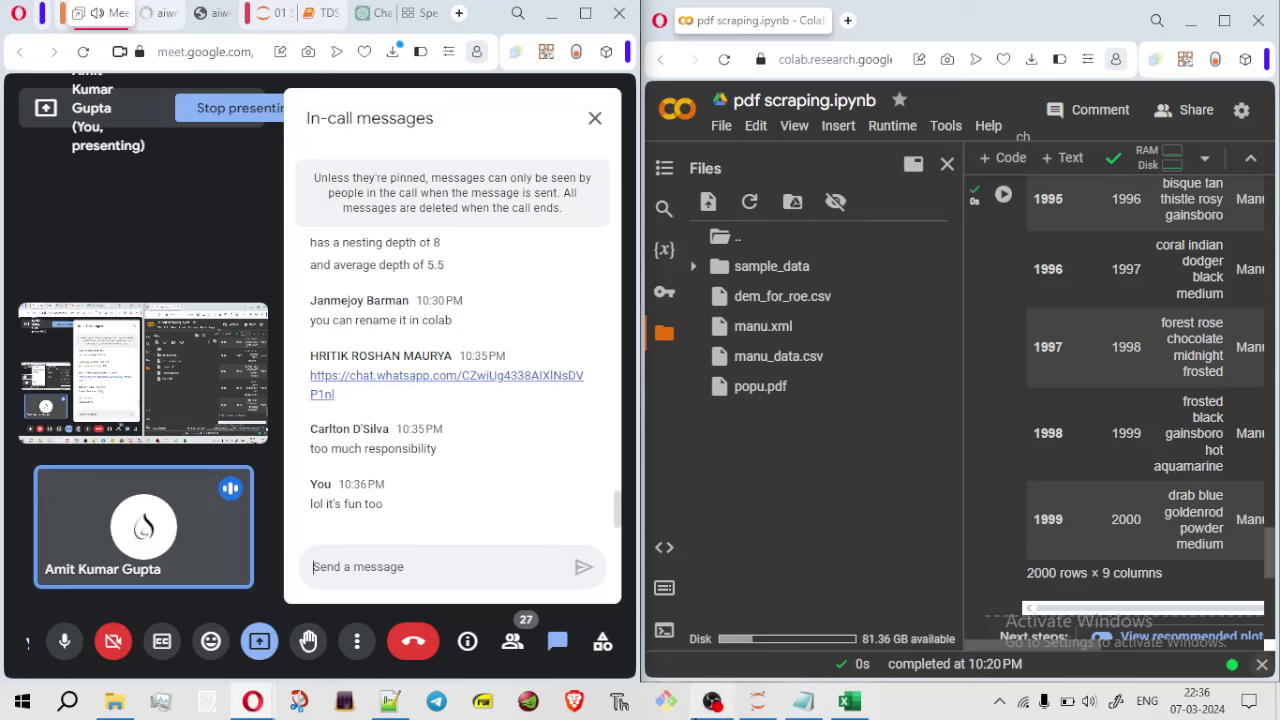
{"action": "mouse_move", "coordinate": [712, 703]}
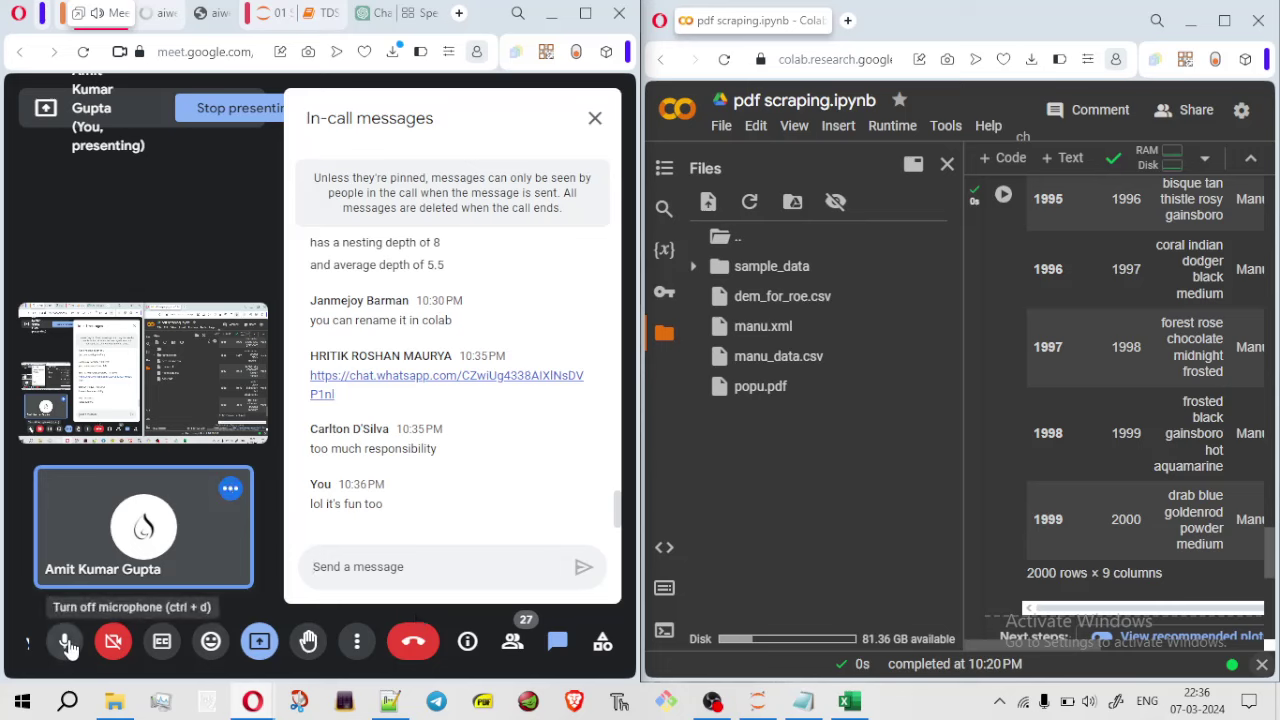
{"action": "left_click", "coordinate": [66, 645]}
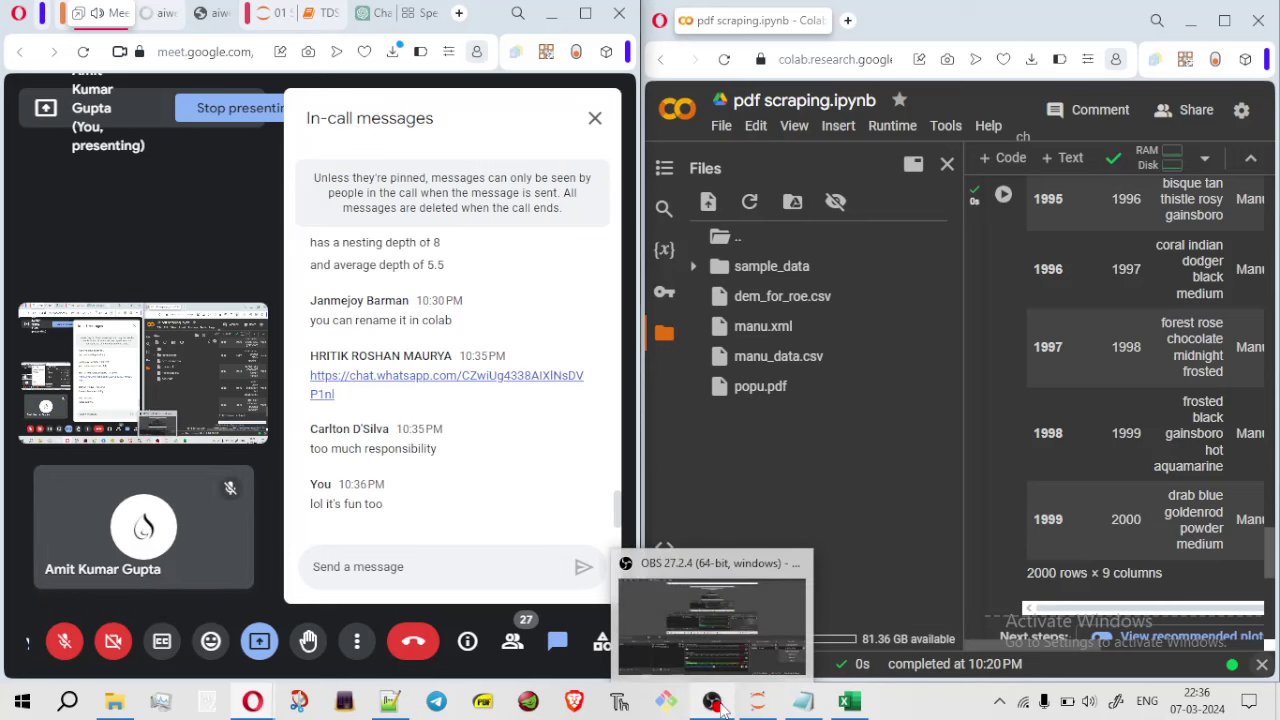
{"action": "left_click", "coordinate": [68, 643]}
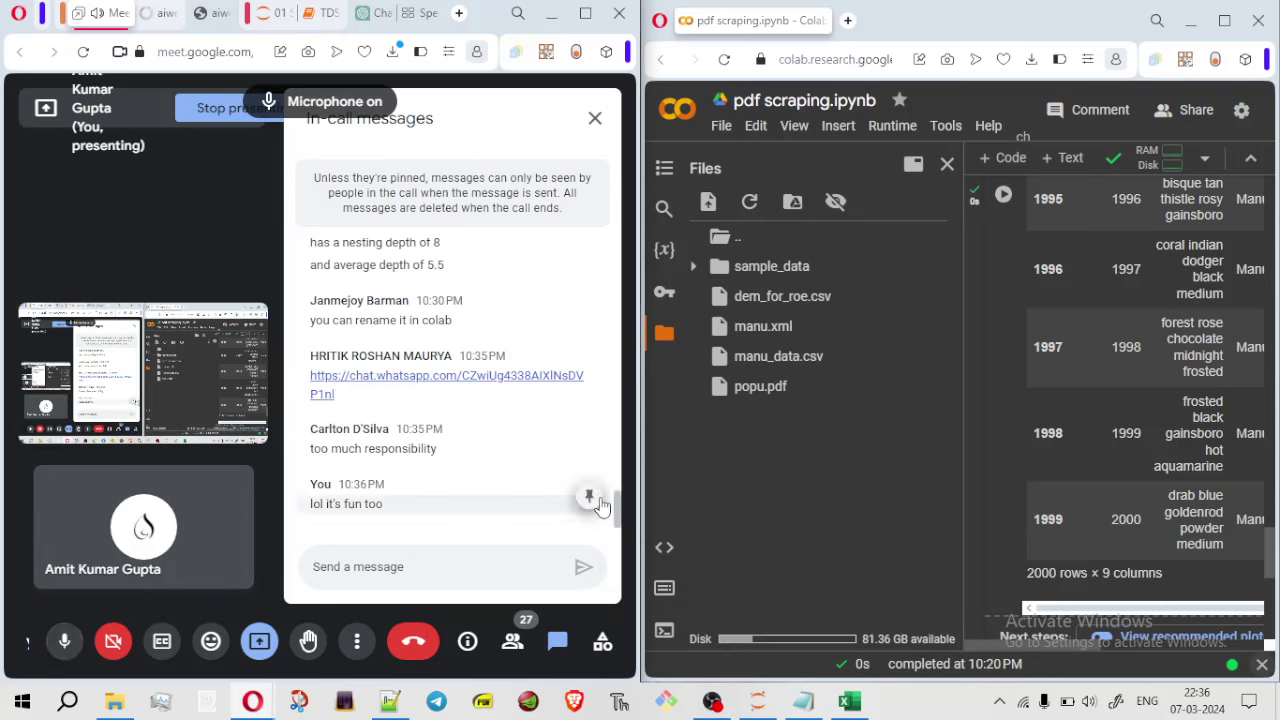
{"action": "left_click", "coordinate": [711, 702]}
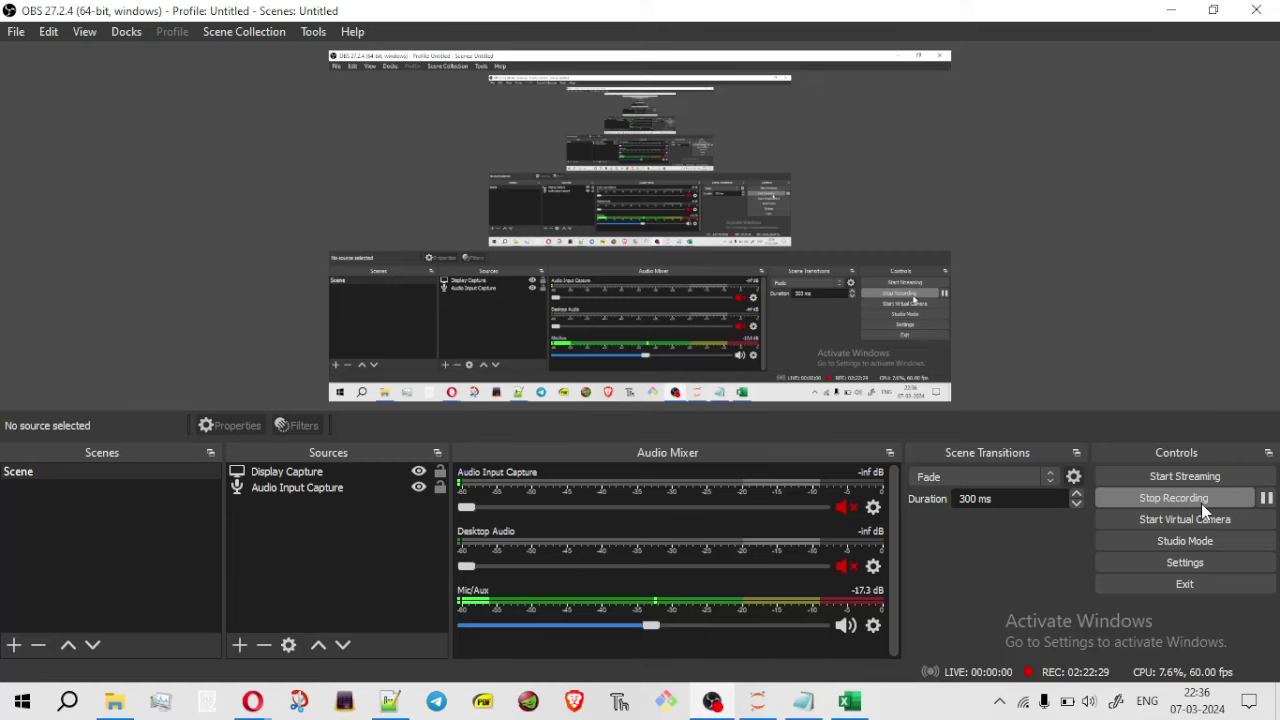
Pause and resume the OBS recording, then minimize OBS
{"action": "left_click", "coordinate": [1266, 498]}
{"action": "left_click", "coordinate": [1269, 500]}
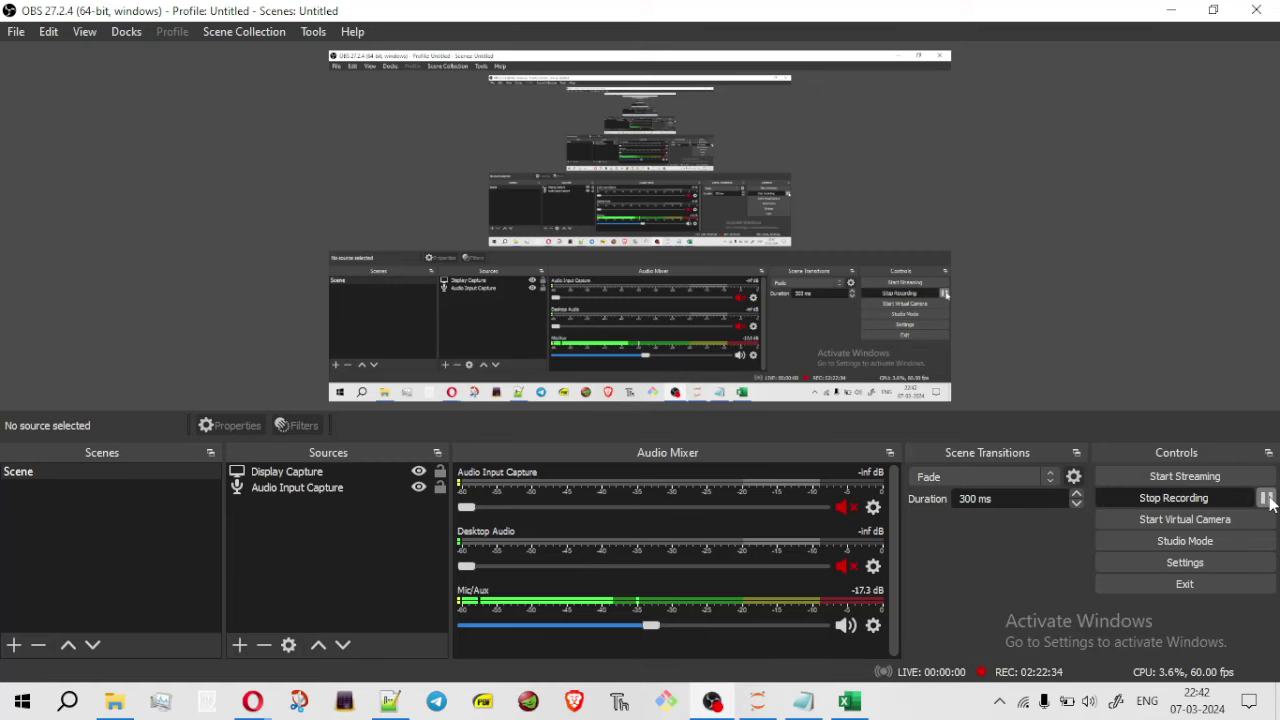
{"action": "left_click", "coordinate": [1168, 12]}
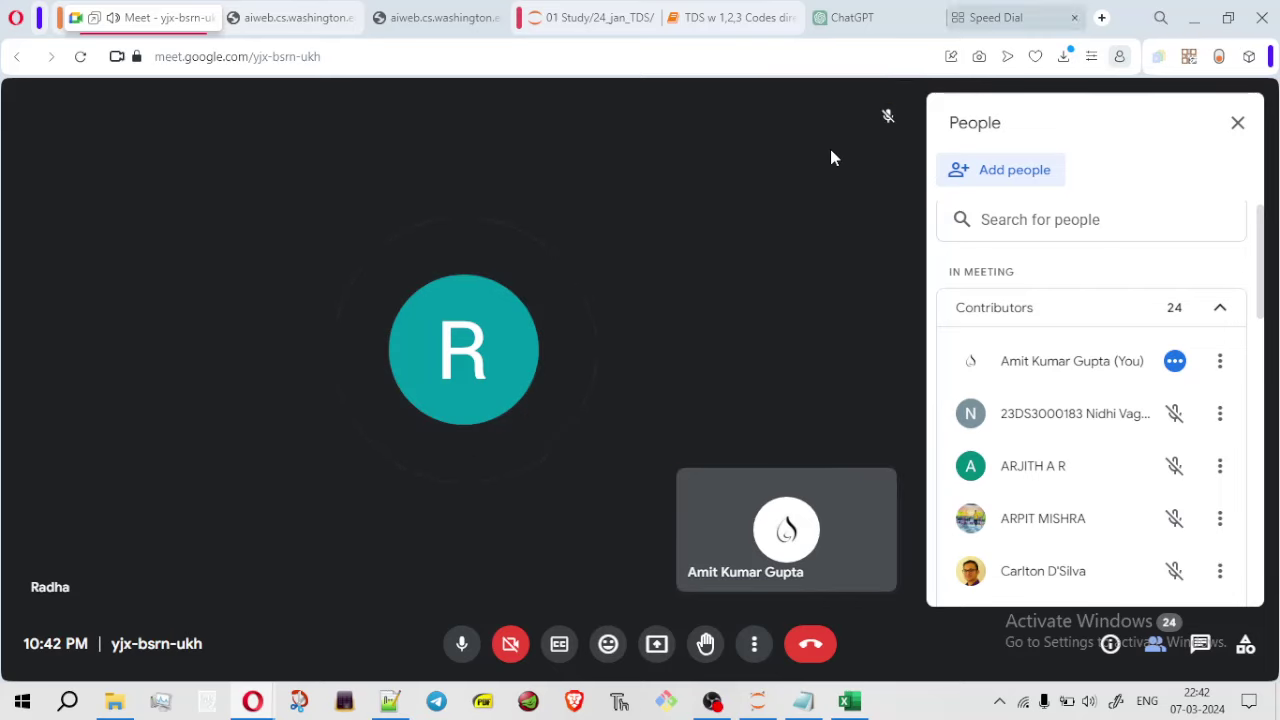
Bring the Colab notebook forward and shrink it to the right half
{"action": "mouse_move", "coordinate": [268, 706]}
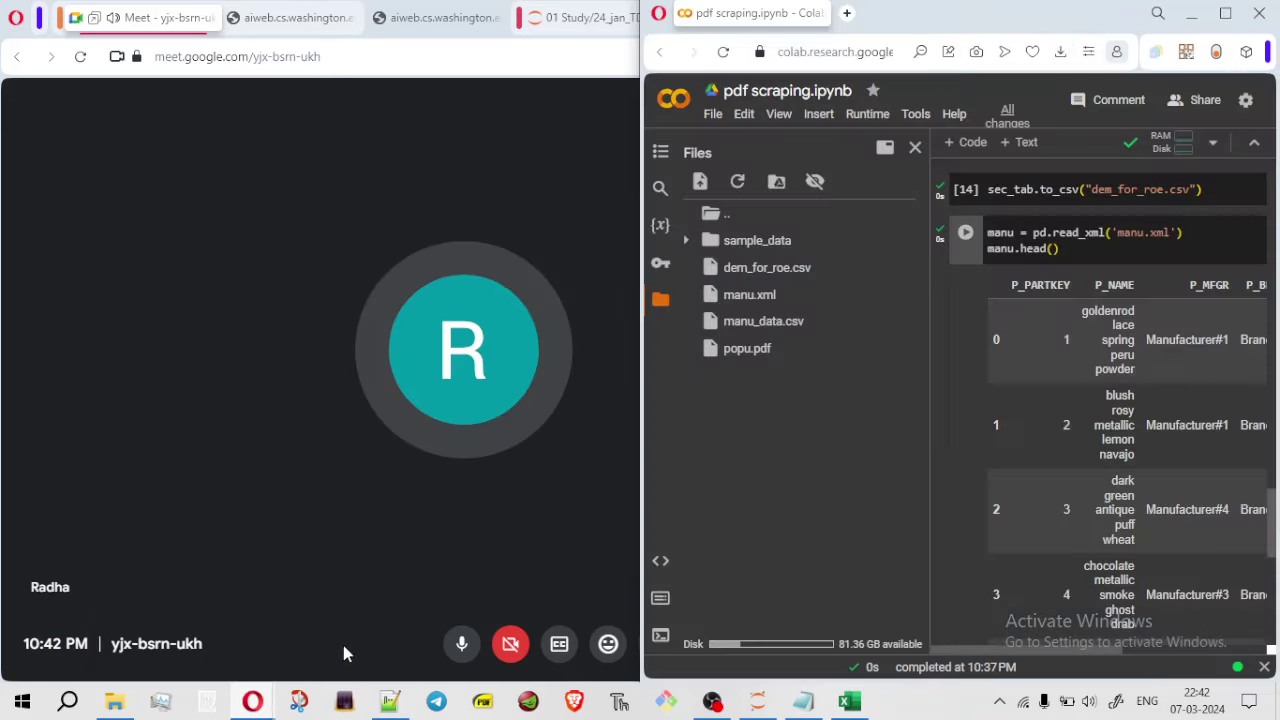
{"action": "left_click", "coordinate": [345, 640]}
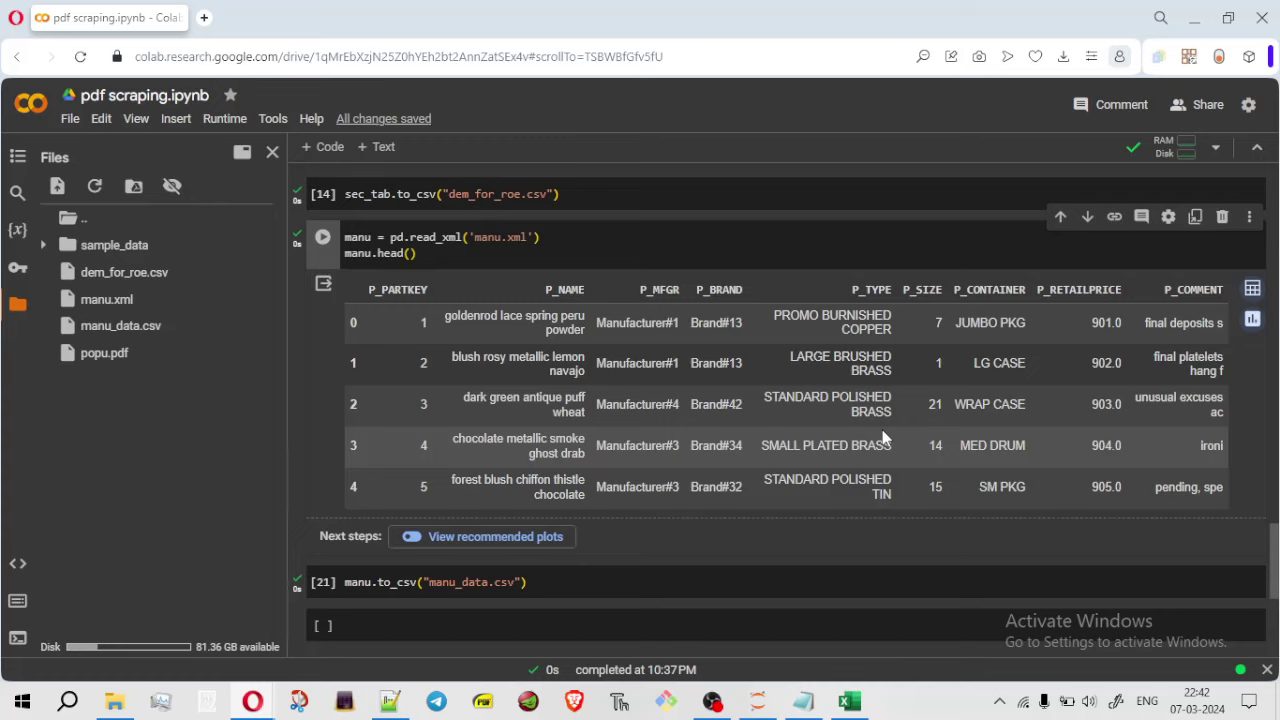
{"action": "left_click_drag", "start_coordinate": [1274, 588], "coordinate": [1274, 572]}
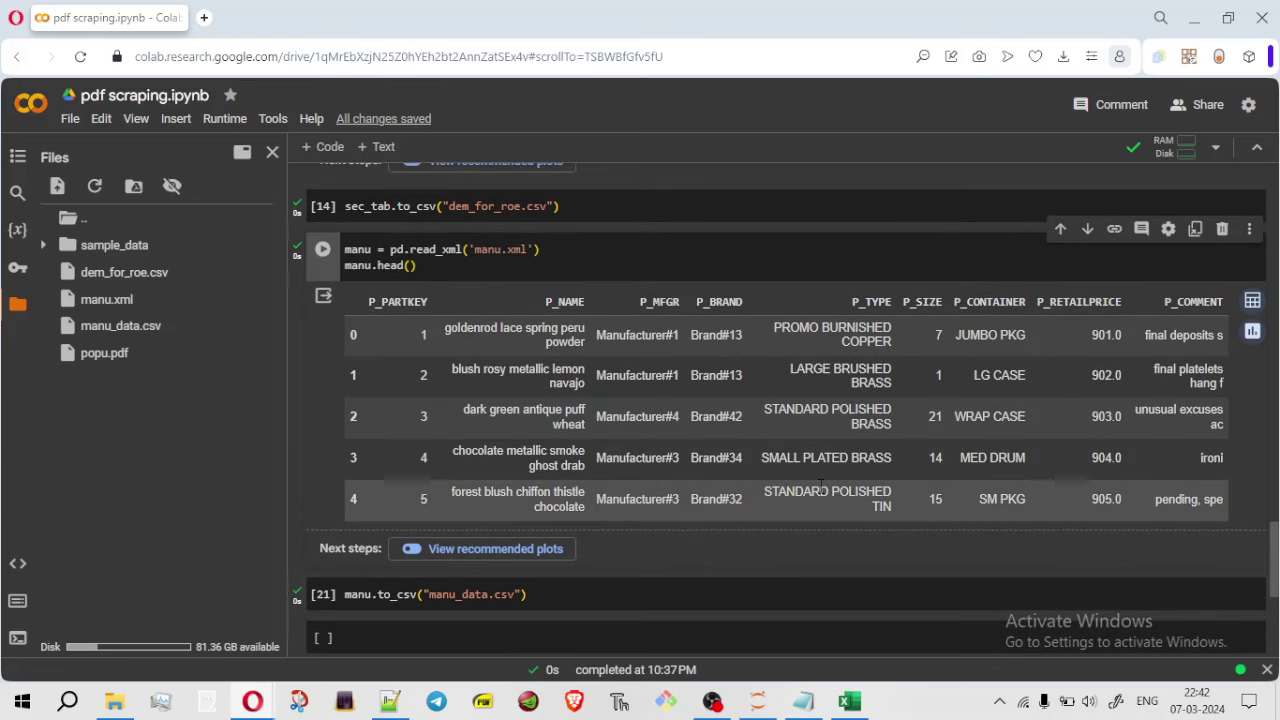
{"action": "key", "text": "super+Down"}
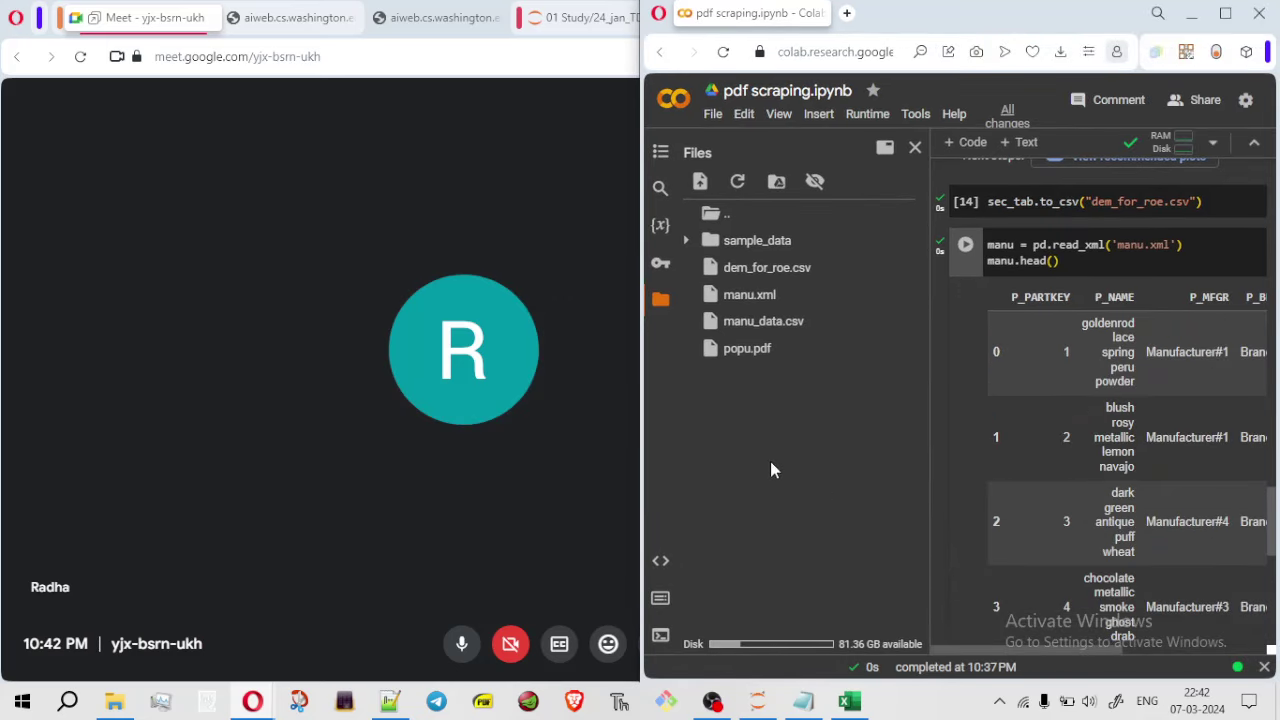
Check the nasa.xml tab, snap Meet left, then maximize Colab and scroll to the last cell
{"action": "key", "text": "alt+Tab"}
{"action": "left_click", "coordinate": [290, 18]}
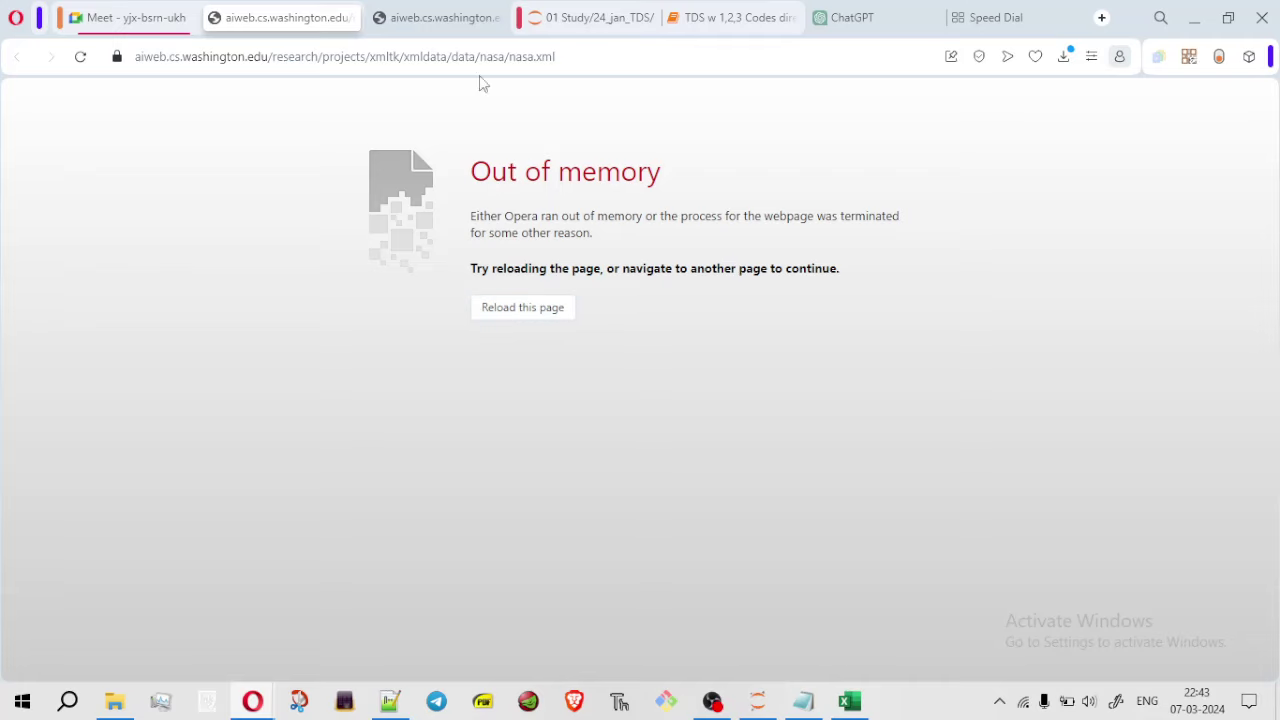
{"action": "left_click", "coordinate": [152, 25]}
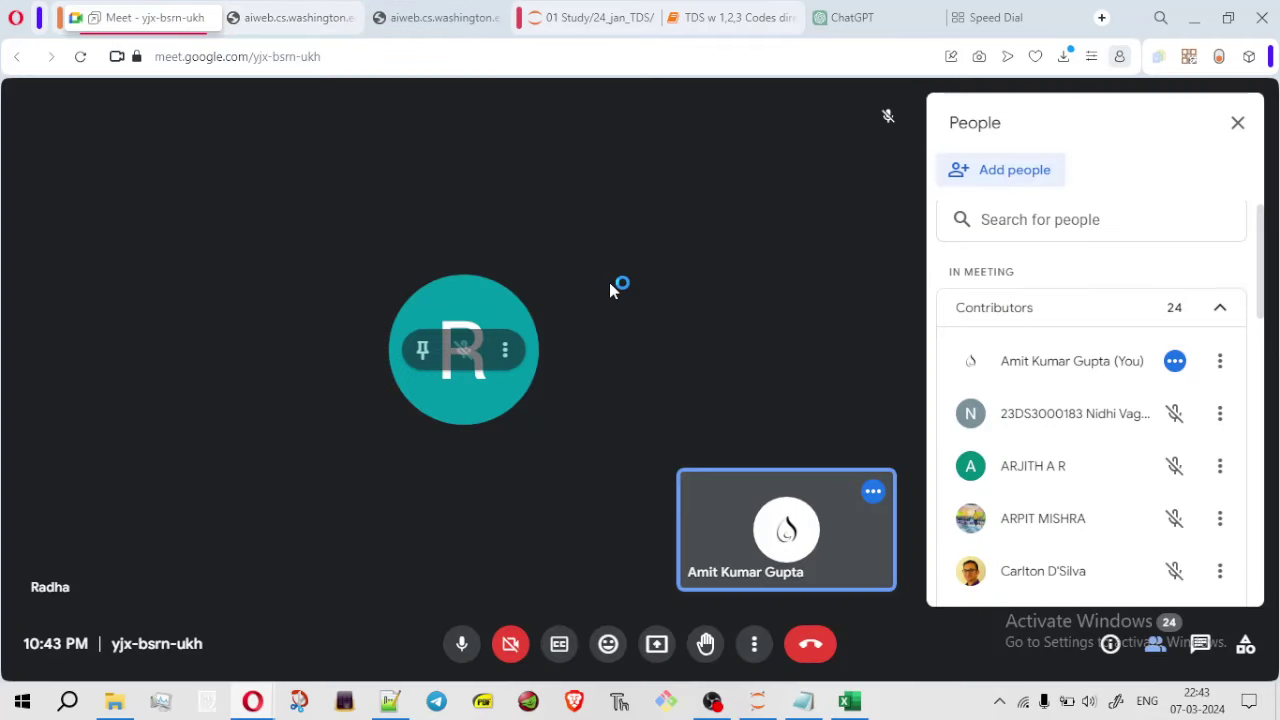
{"action": "key", "text": "super+Left"}
{"action": "left_click", "coordinate": [1170, 408]}
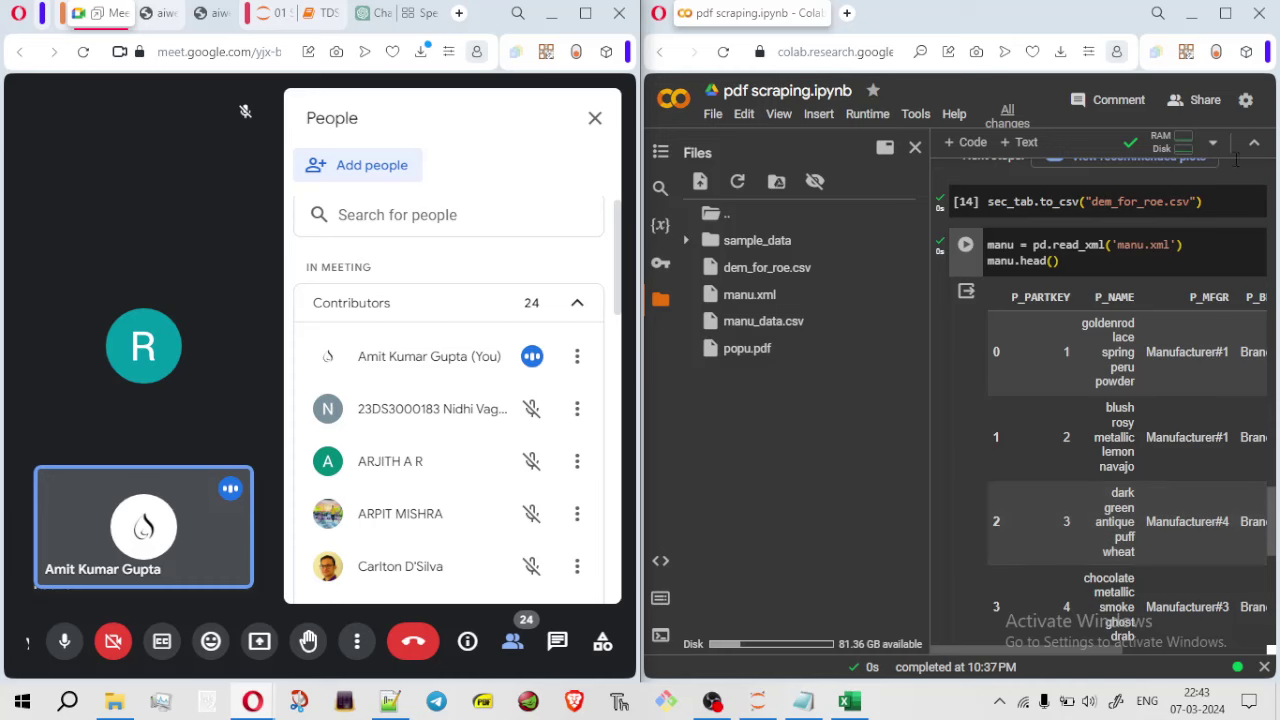
{"action": "left_click", "coordinate": [1225, 13]}
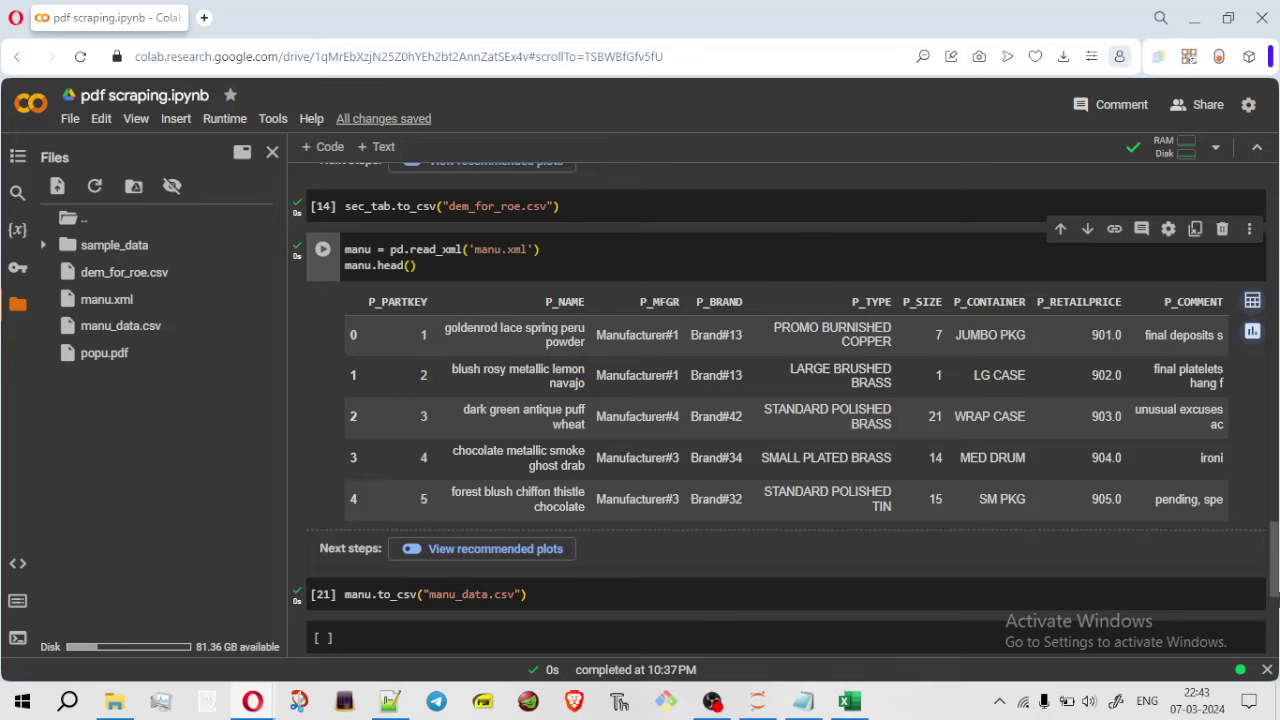
{"action": "scroll", "coordinate": [1276, 592], "scroll_direction": "down", "scroll_amount": 4}
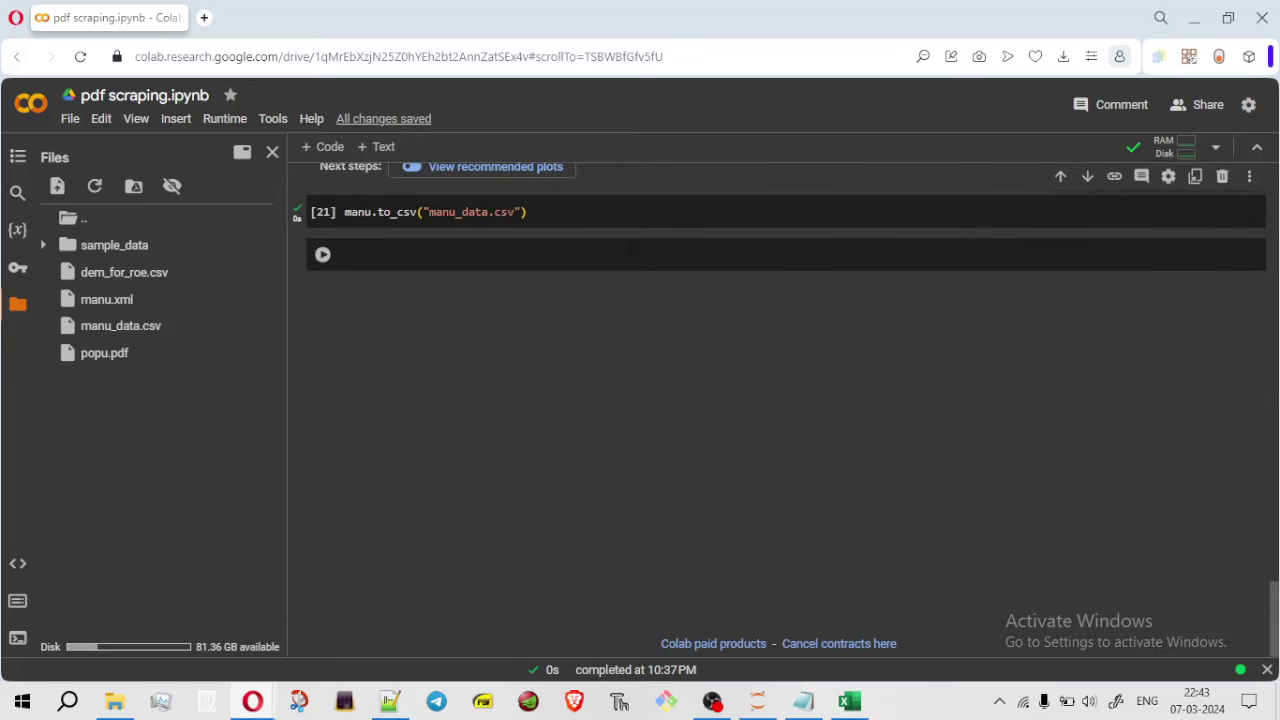
Type 'import' into the empty code cell below manu.to_csv("manu_data.csv")
{"action": "left_click", "coordinate": [636, 255]}
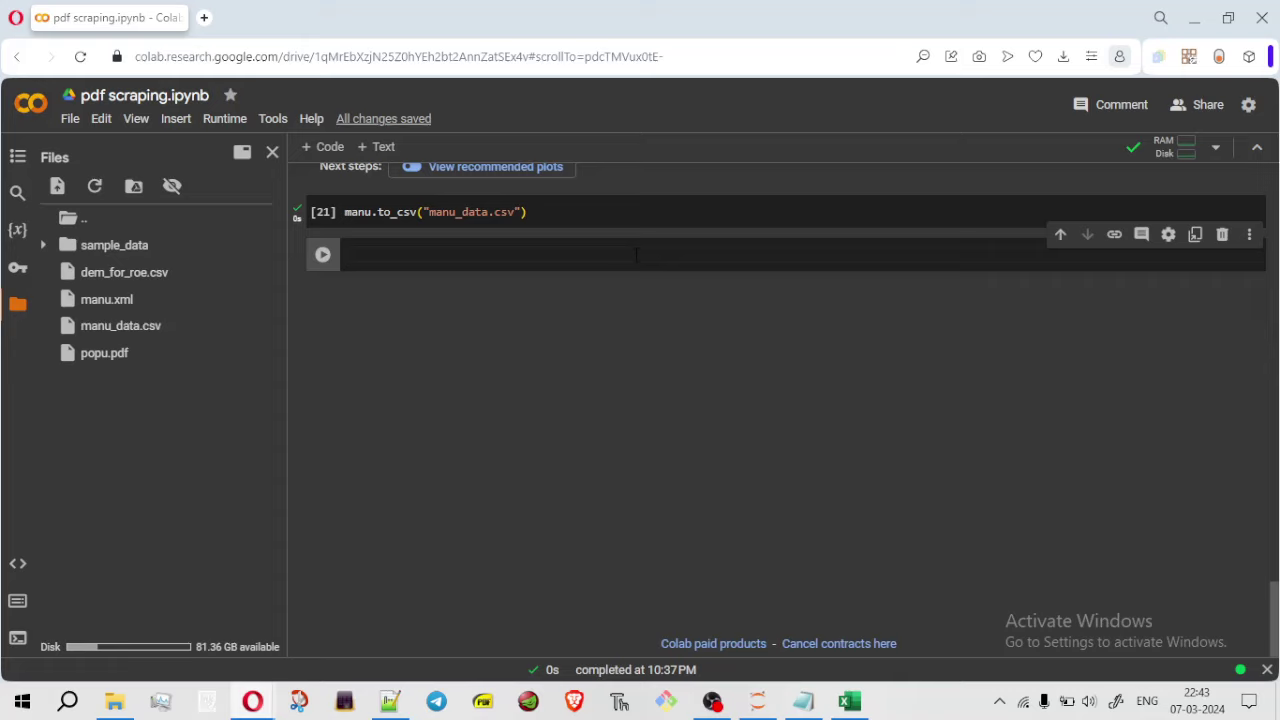
{"action": "type", "text": "import"}
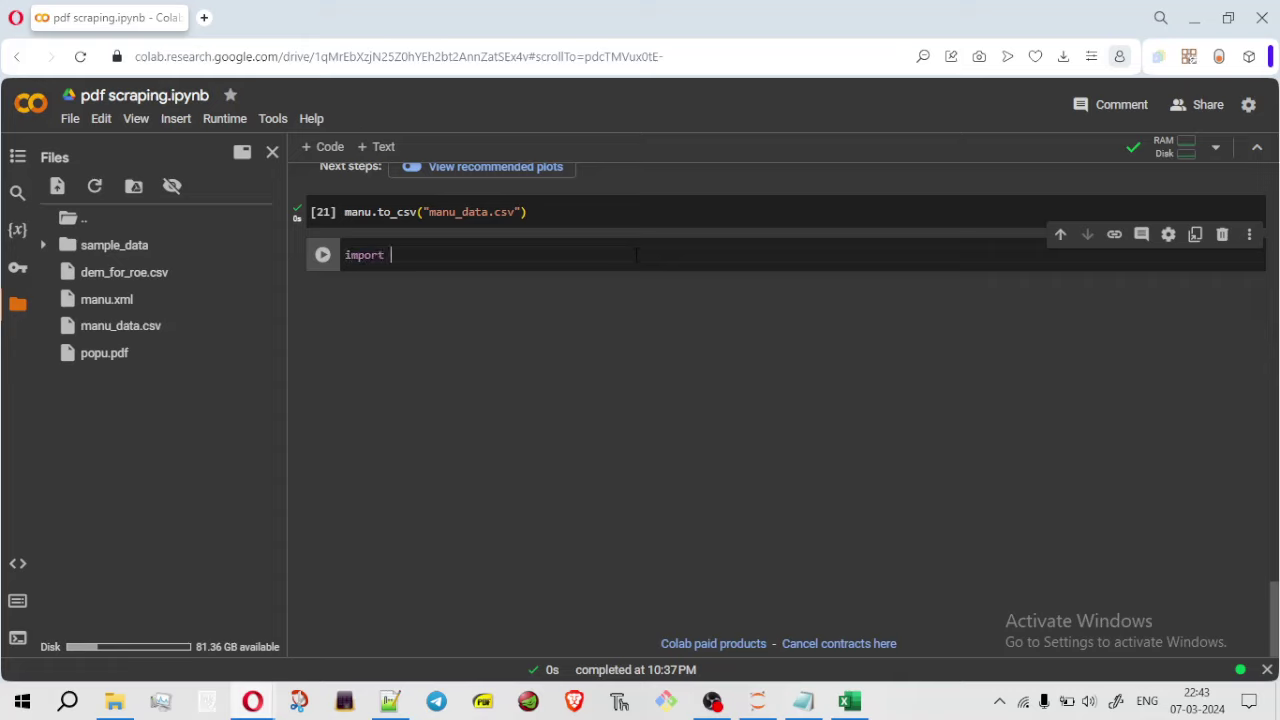